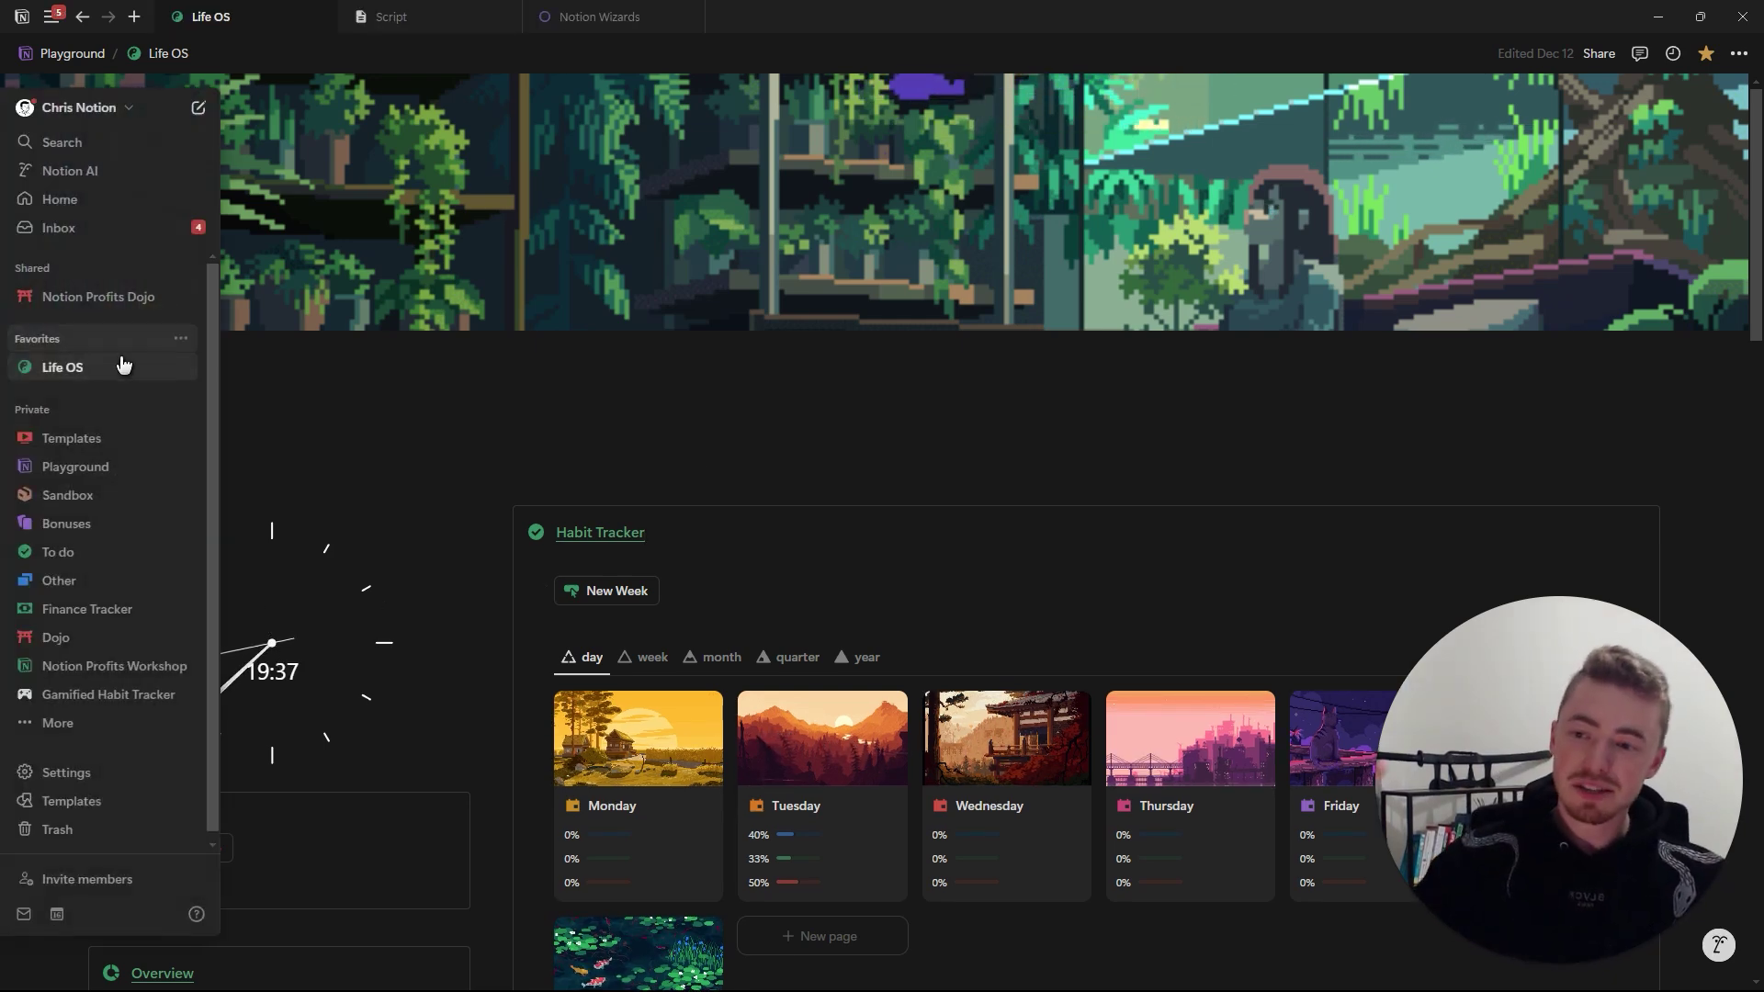
Browse the Templates page and the nested Life OS dashboard variants.
left_click(71, 439)
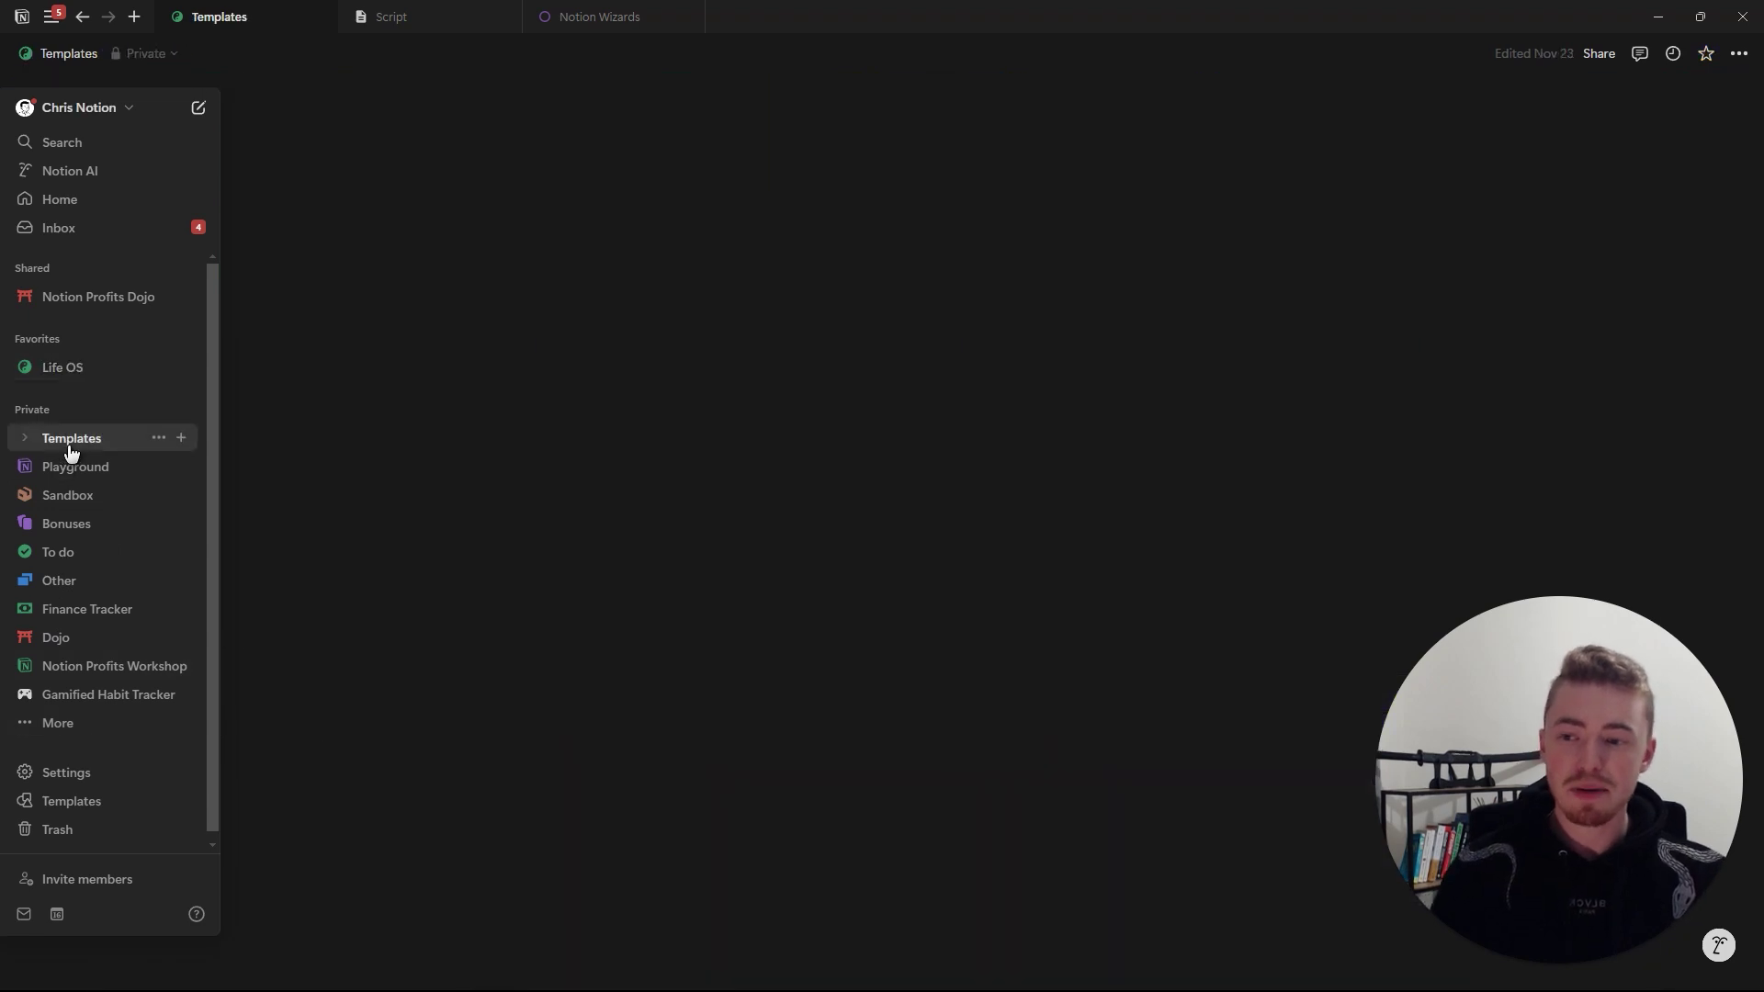
scroll(643, 552, "down", 4)
left_click(642, 554)
left_click(630, 496)
scroll(675, 520, "down", 4)
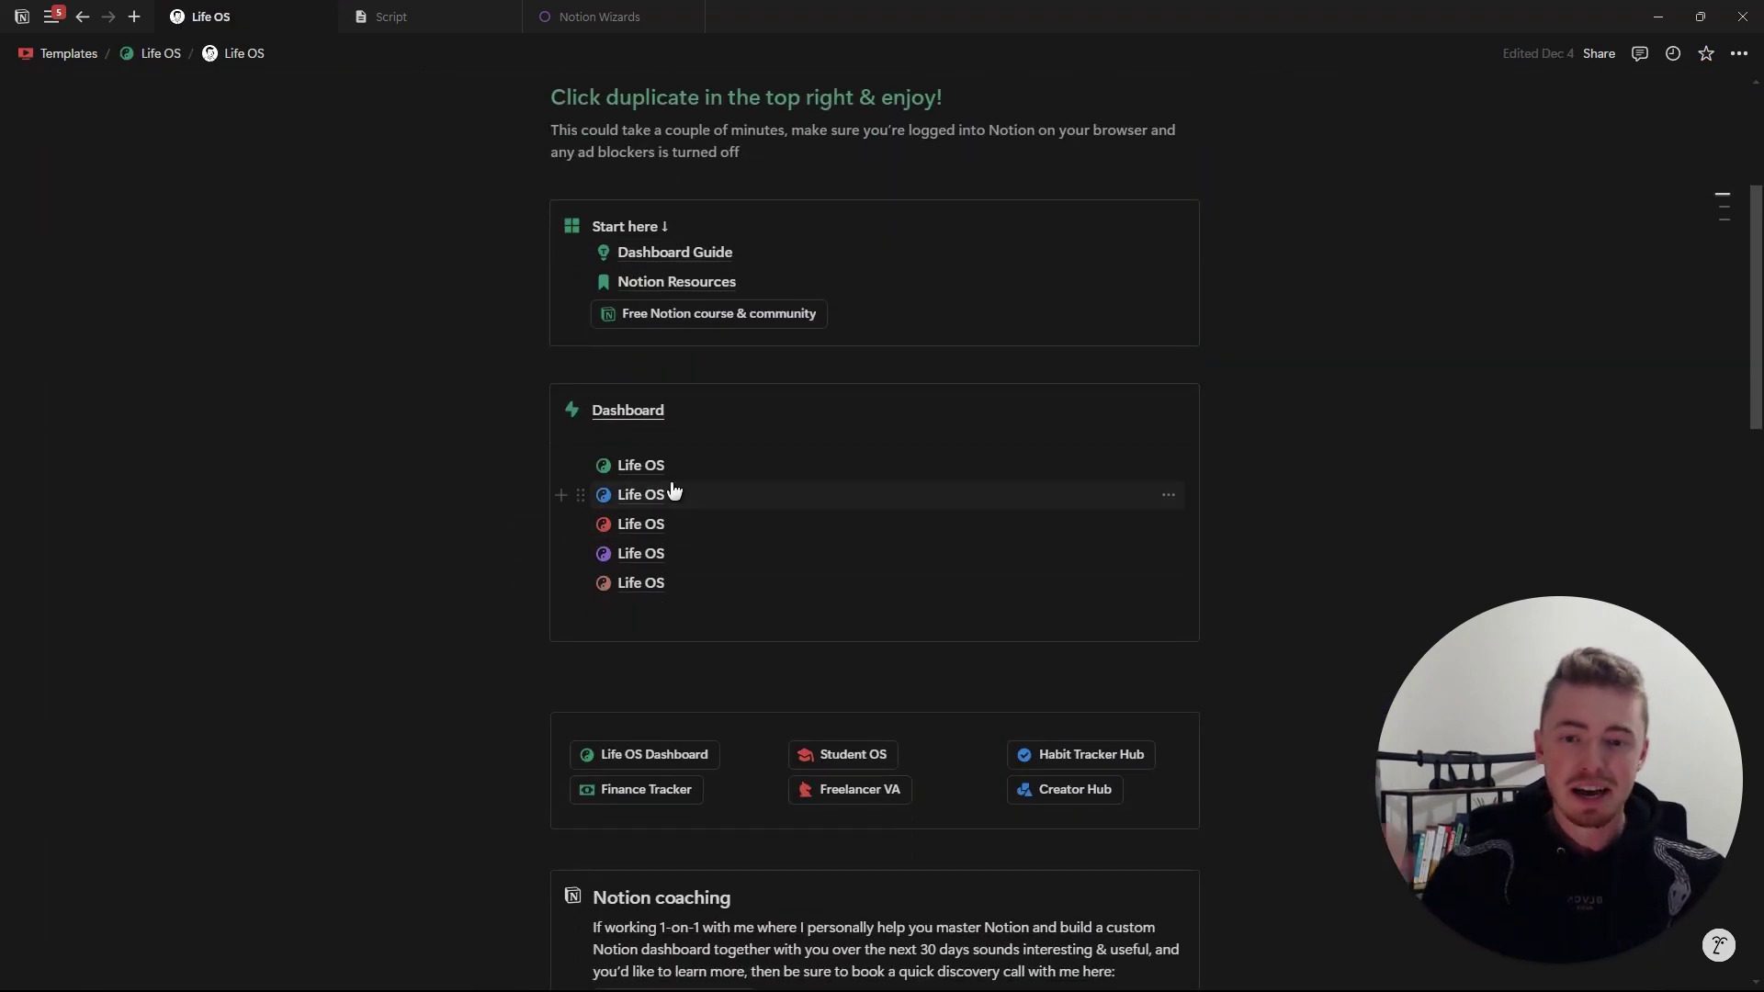
left_click(661, 495)
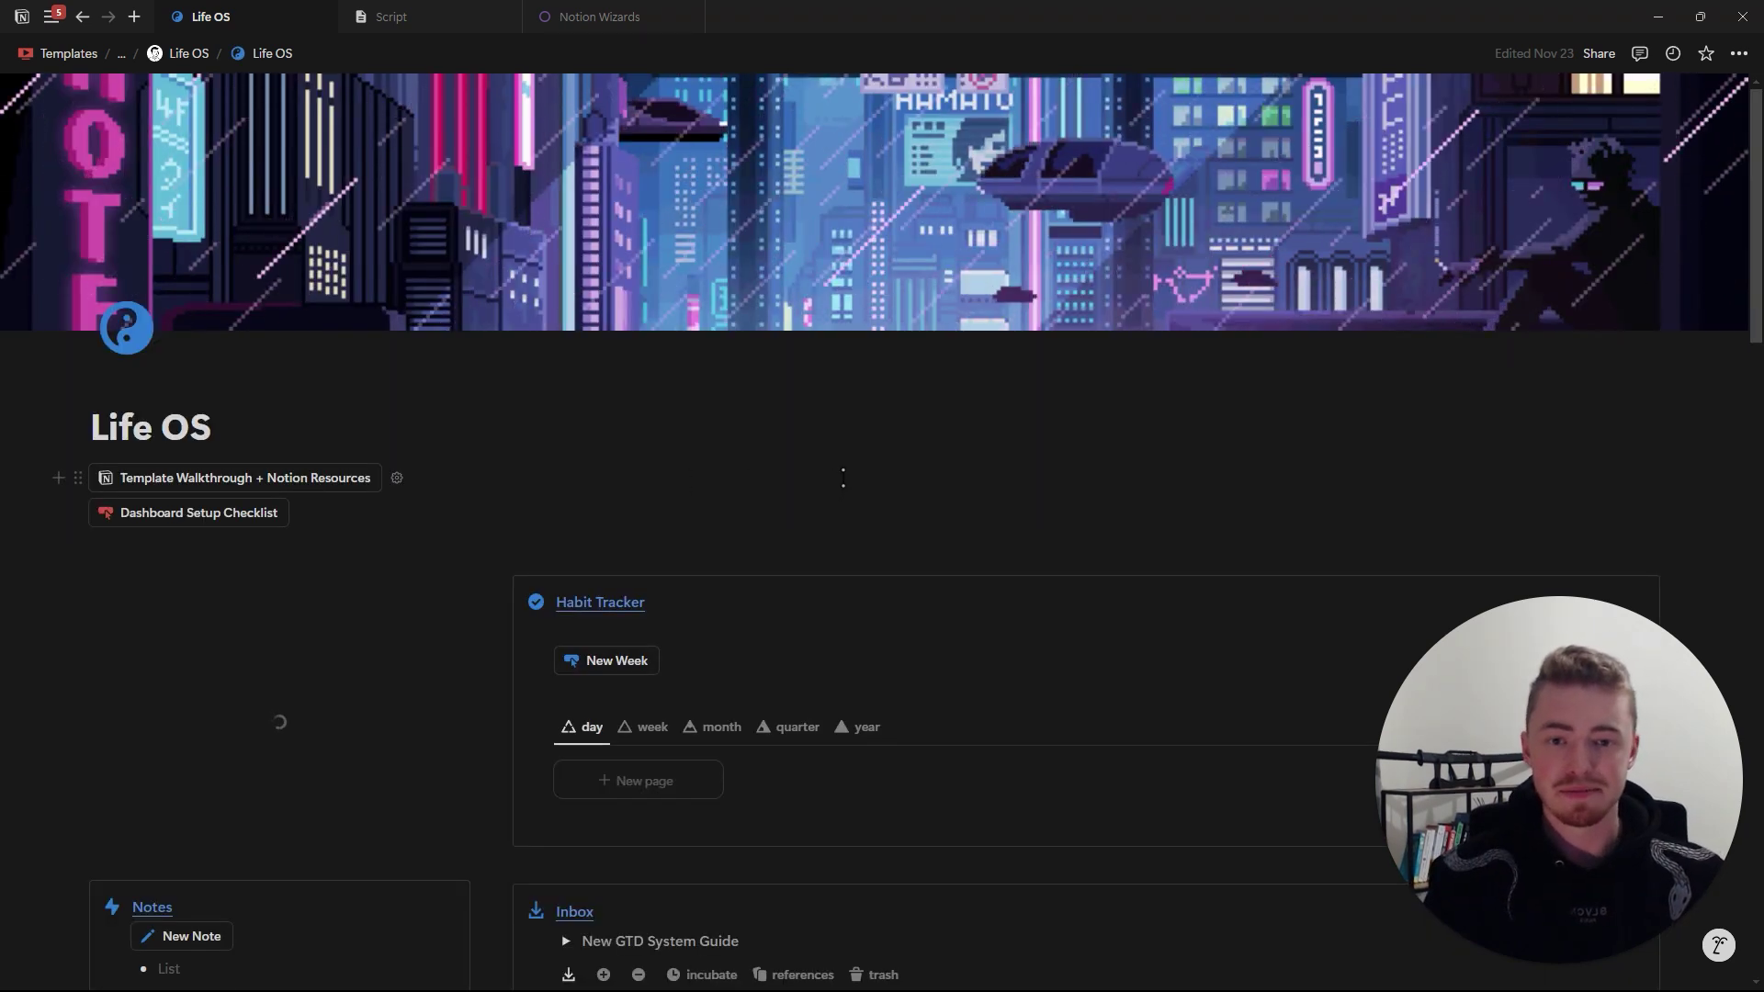
mouse_move(126, 426)
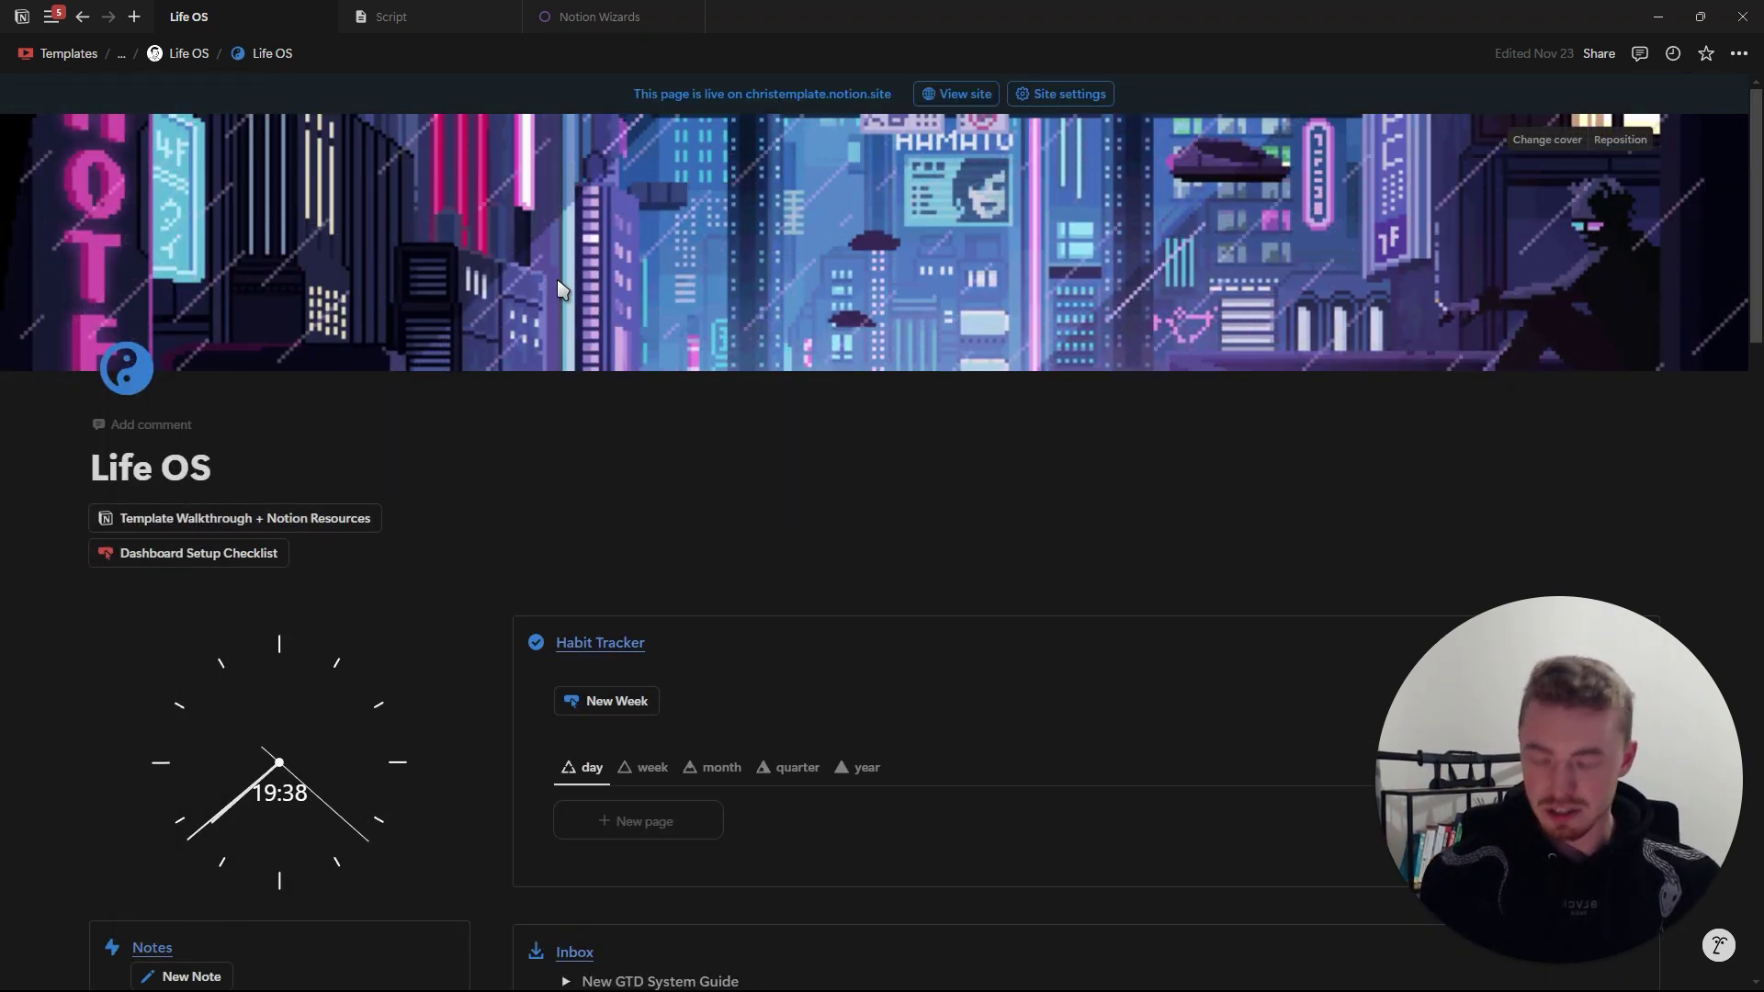
Create a new blank page titled 'sdsad' with a page icon and a cover image.
key("ctrl+n")
type("sdsad")
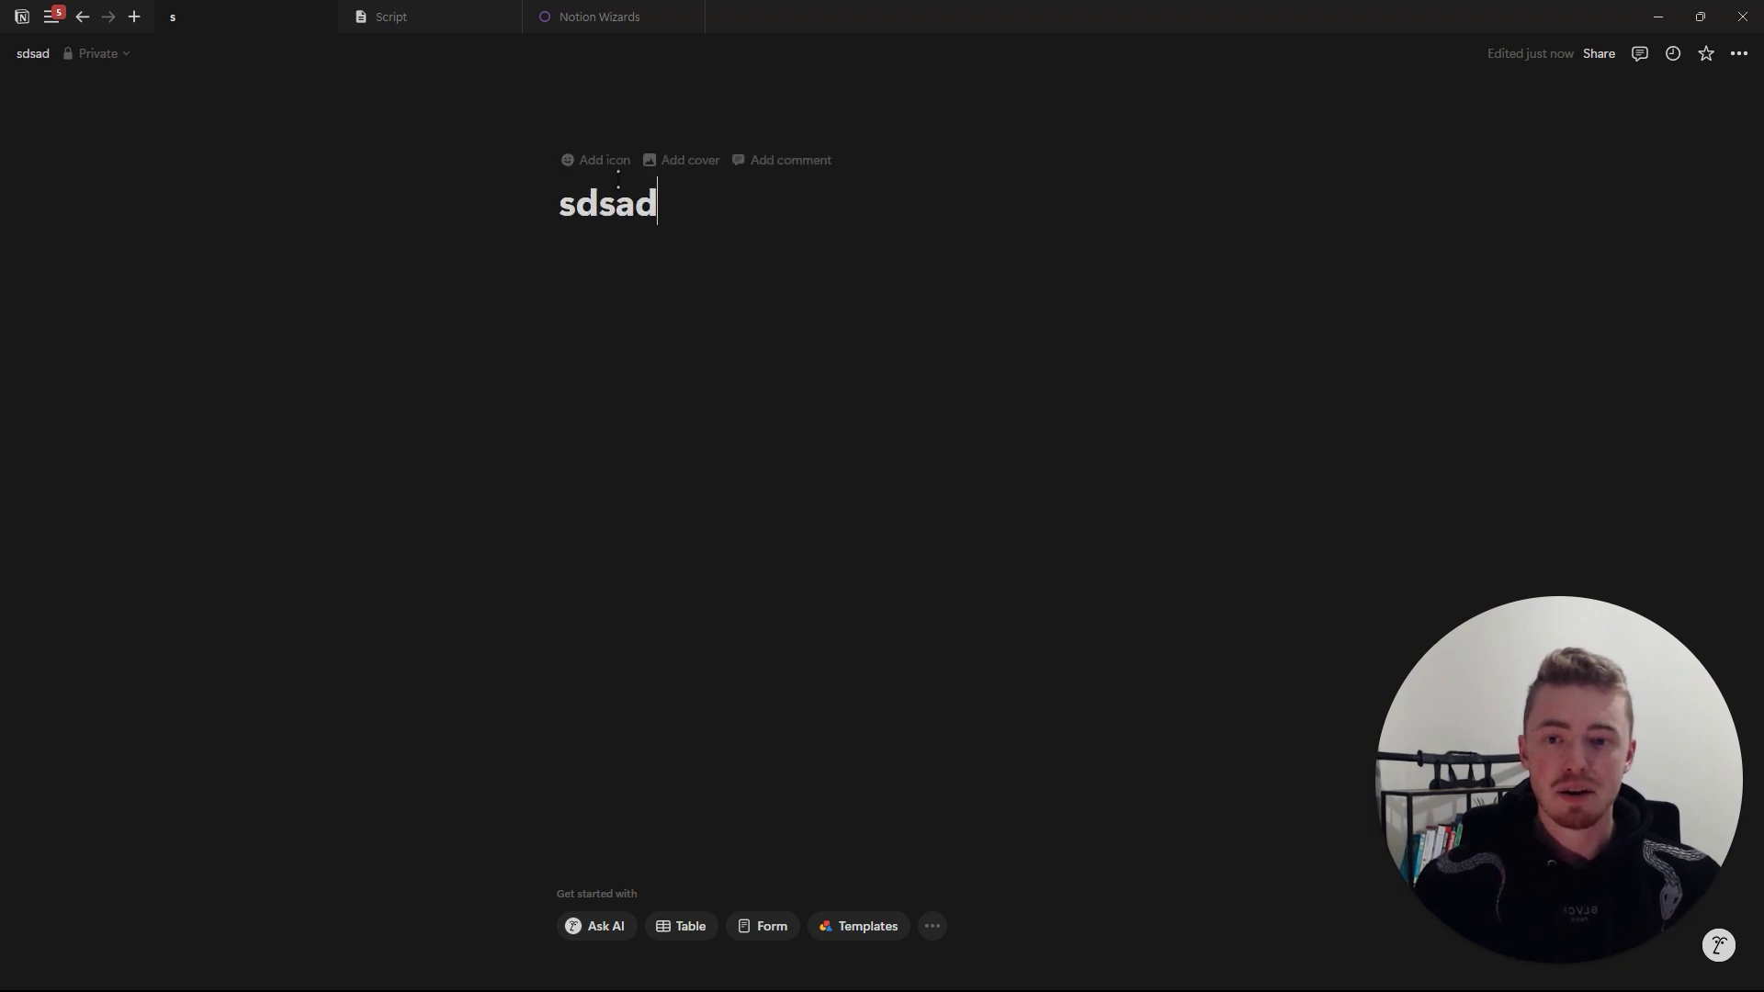
left_click(595, 161)
key("Escape")
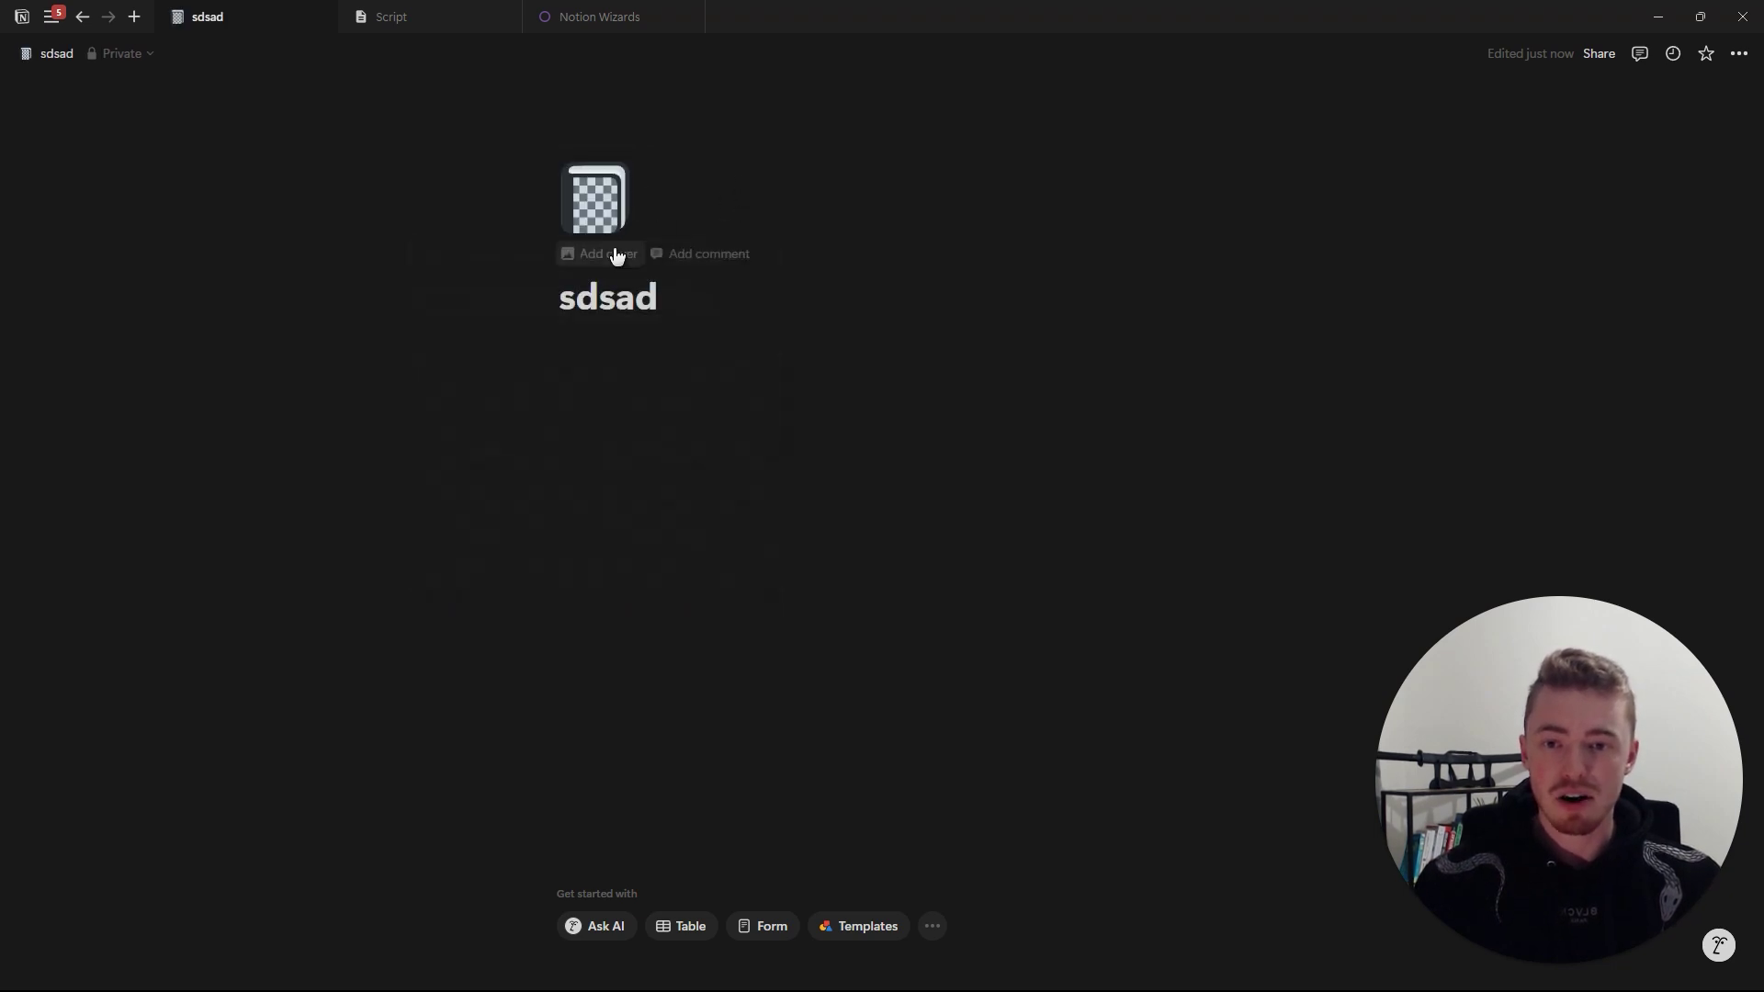
left_click(610, 252)
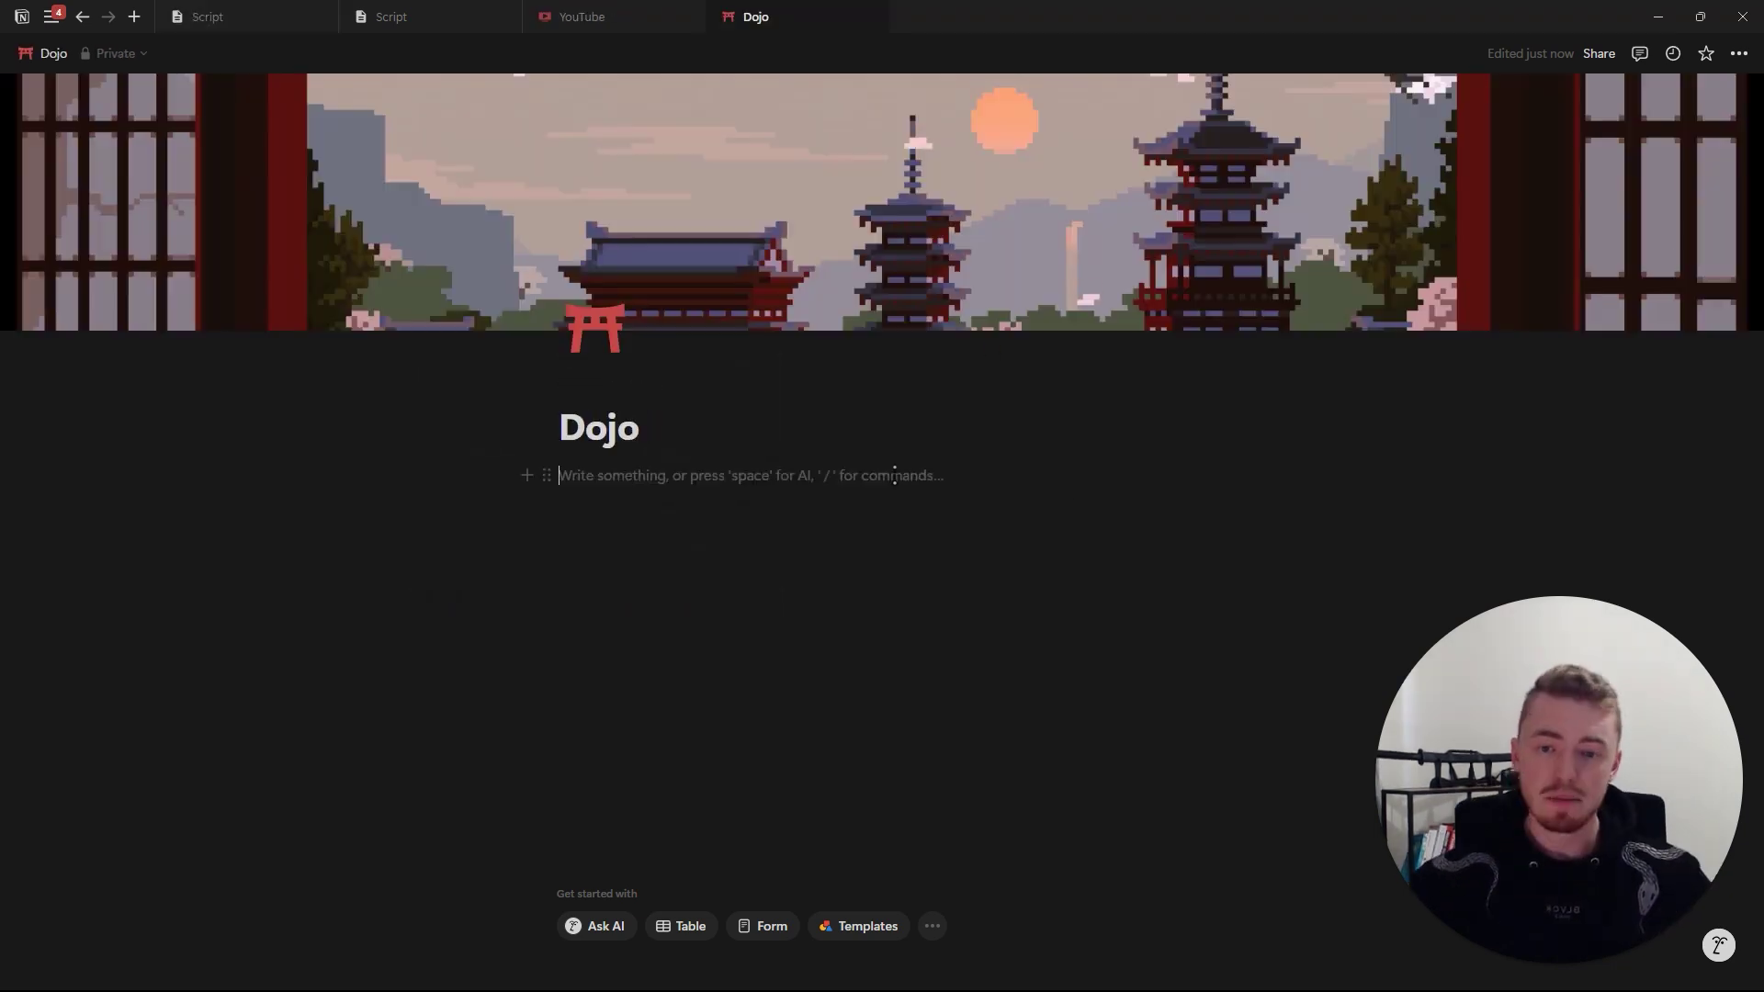
Delete the empty blocks under the title and search the block menu for 'head'.
left_click_drag(472, 417, 780, 656)
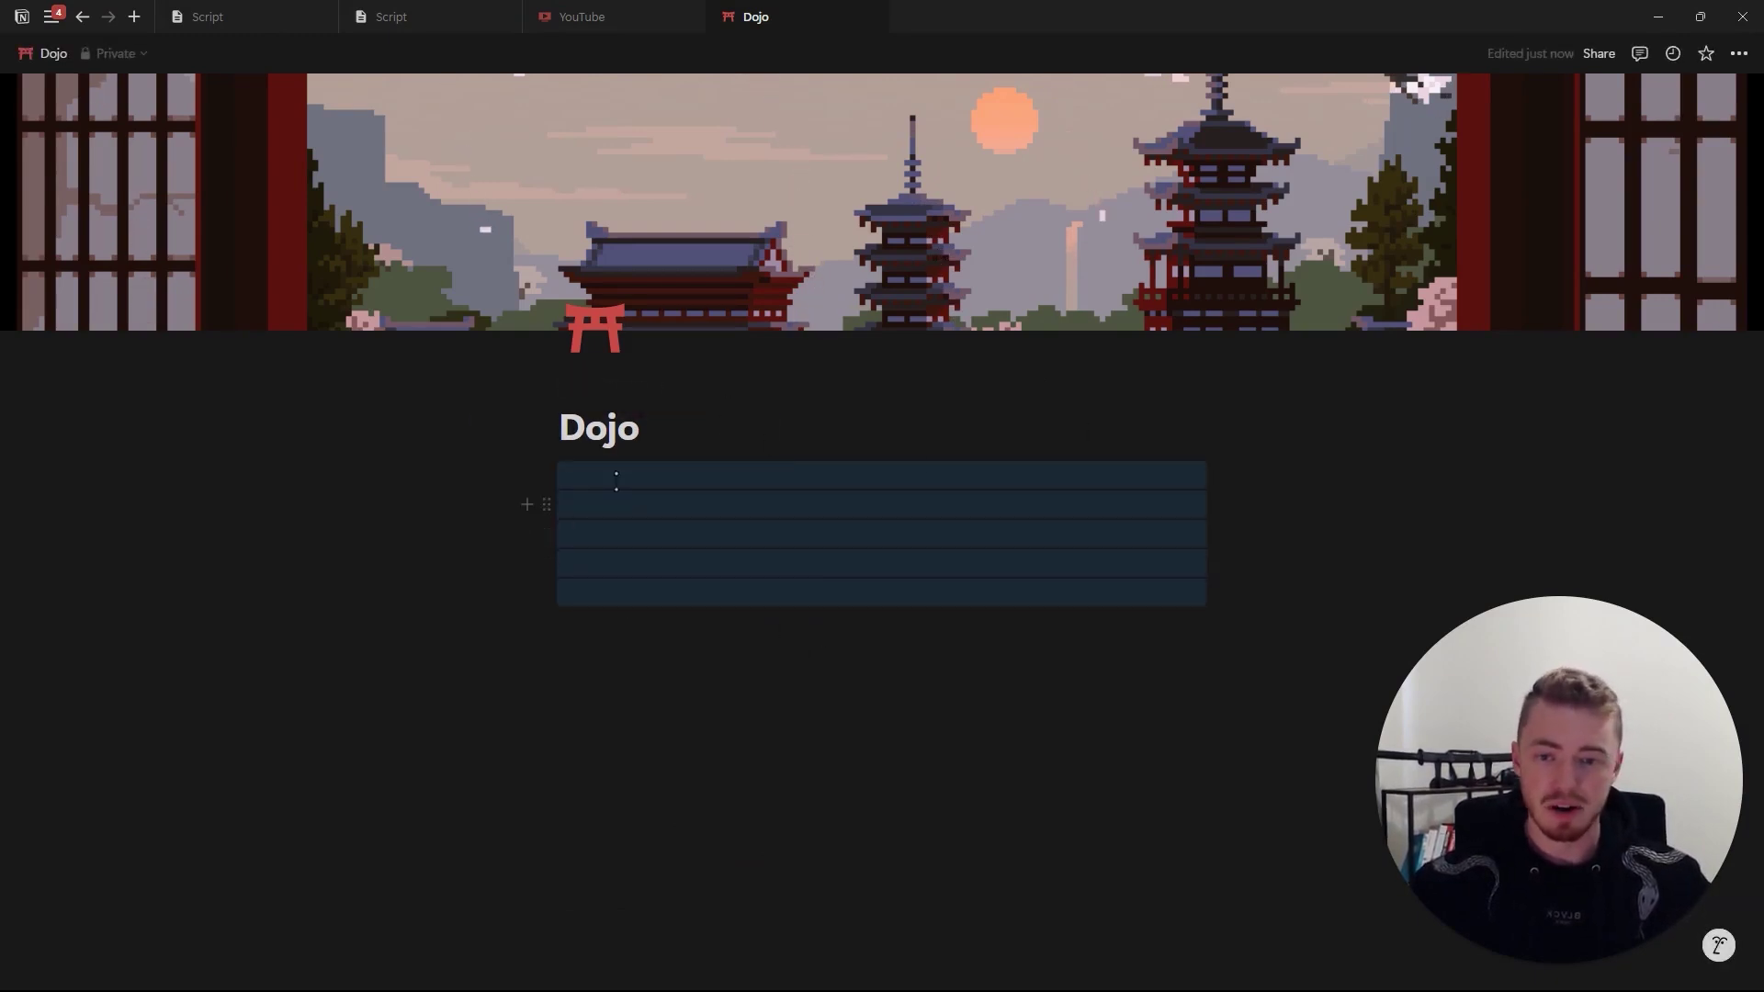
key("BackSpace")
type("/")
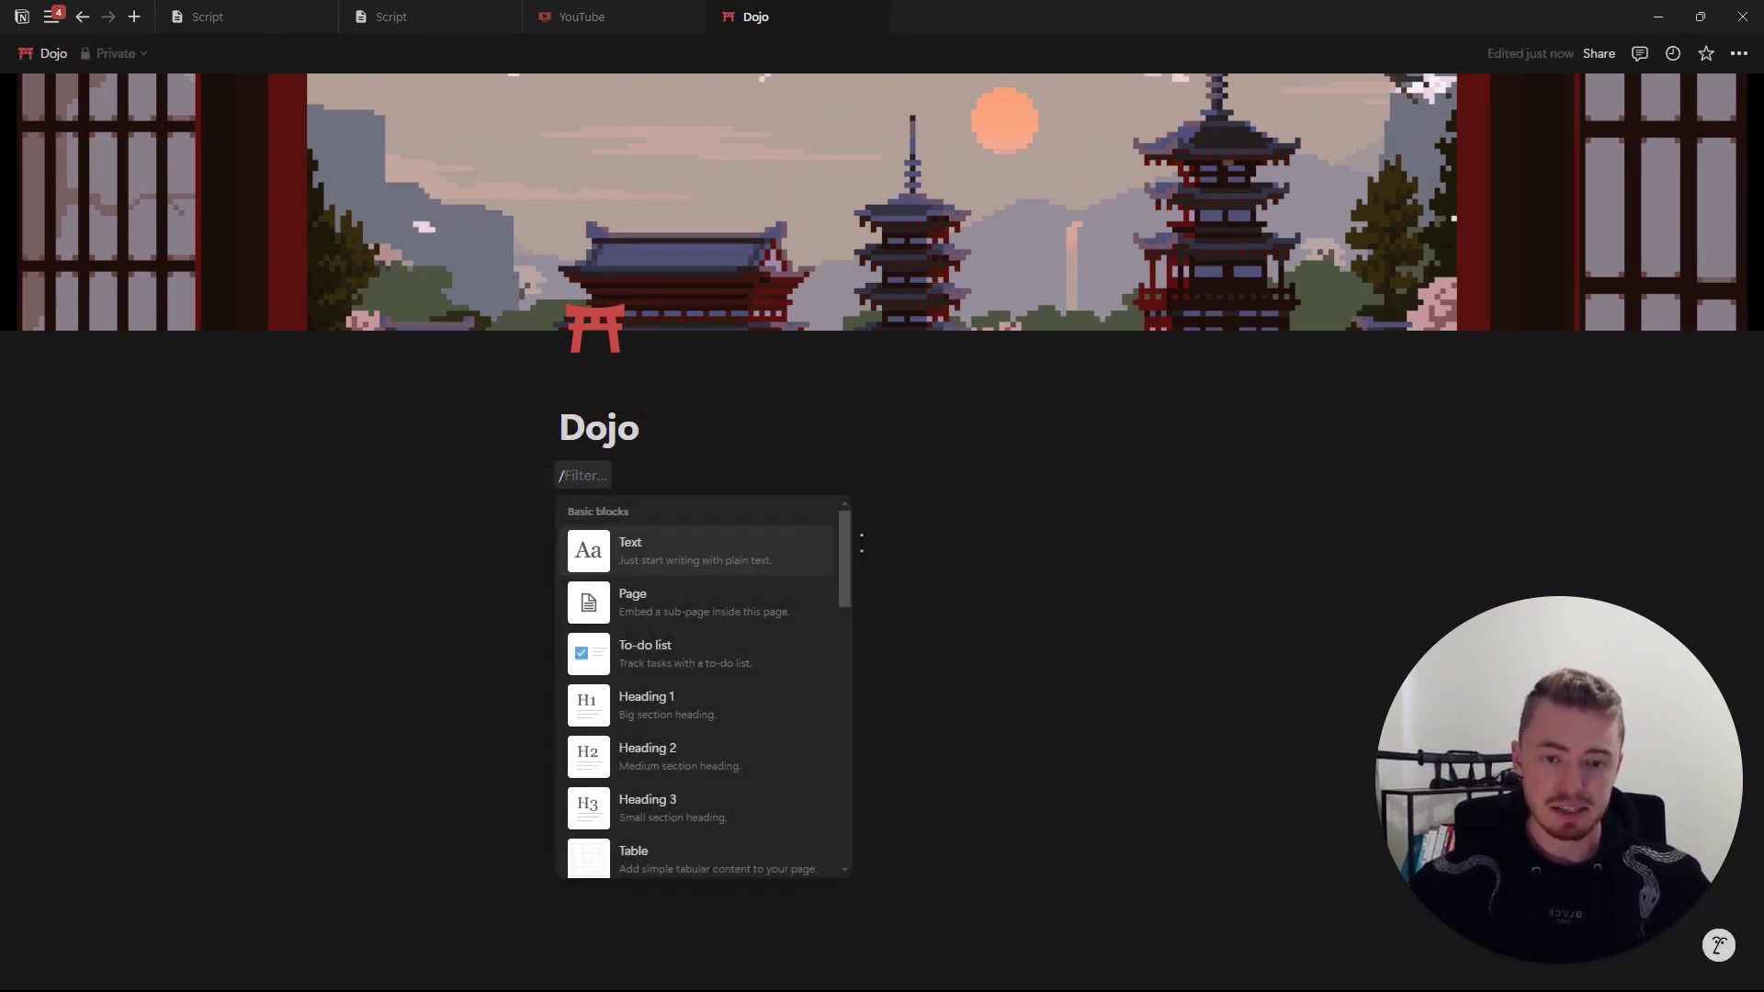
mouse_move(847, 564)
left_mouse_down()
mouse_move(838, 736)
mouse_move(835, 533)
mouse_move(818, 718)
mouse_move(852, 556)
left_mouse_up()
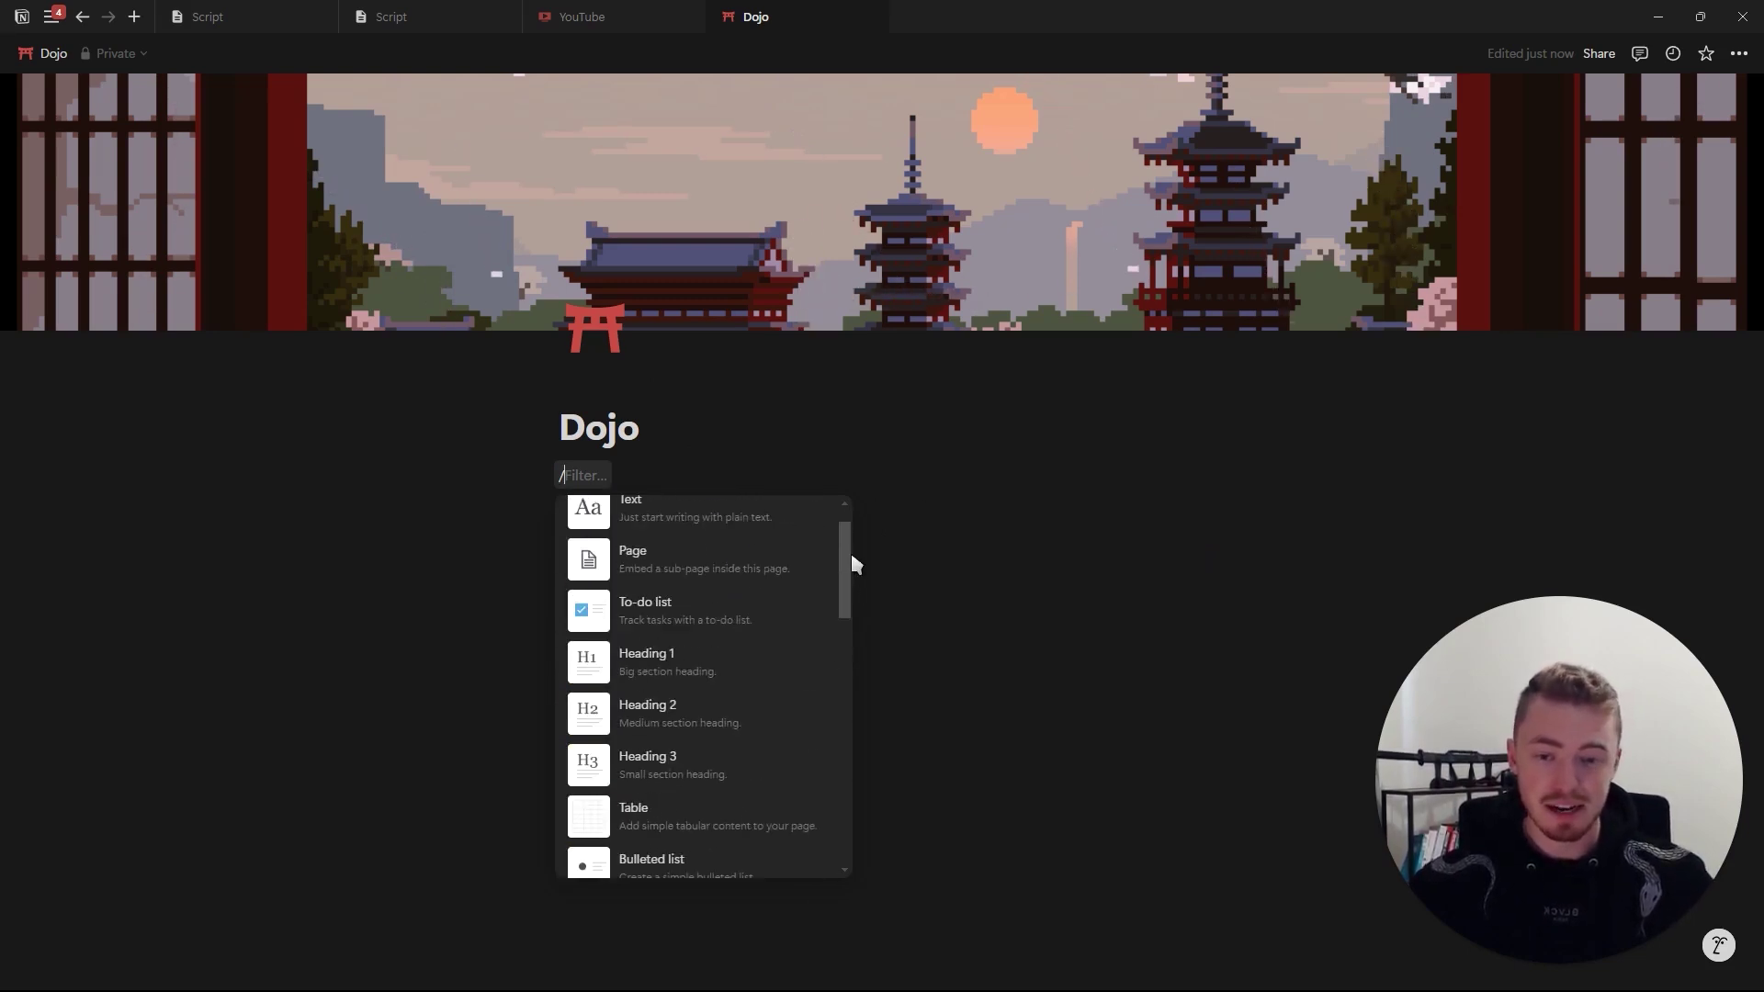
type("head")
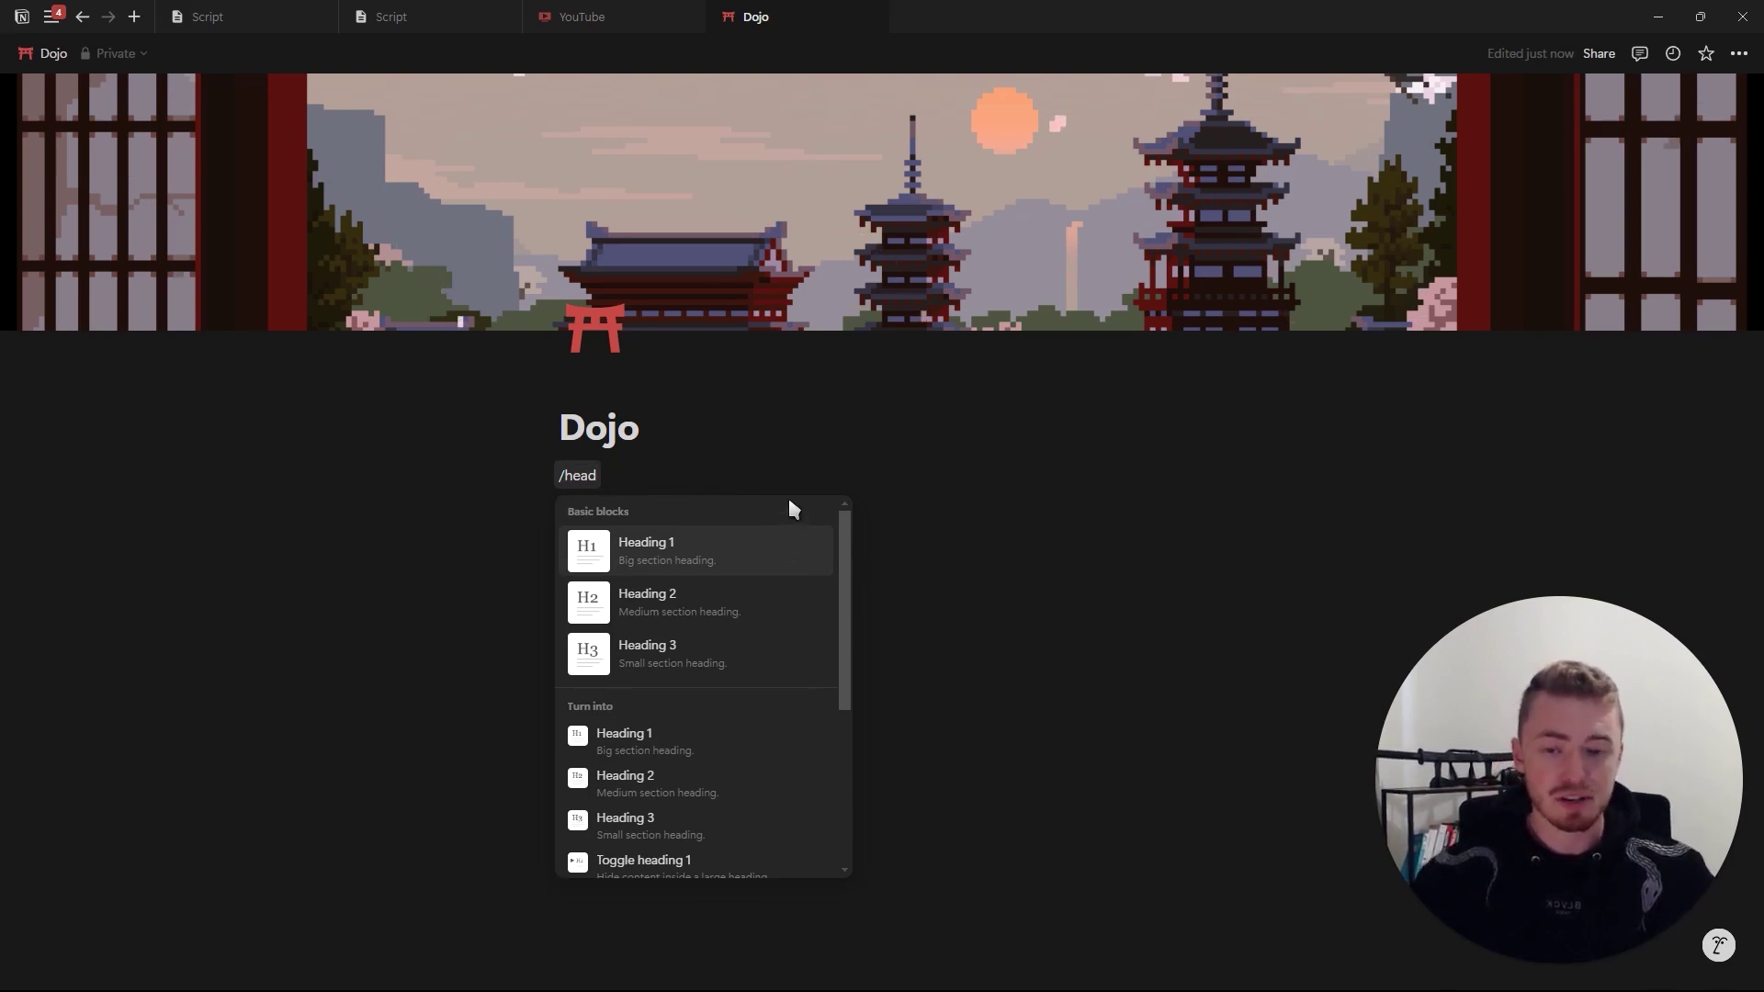
key("BackSpace")
key("BackSpace")
key("BackSpace")
key("BackSpace")
Browse the block menu's types, then dismiss it to write plain text.
scroll(880, 525, "down", 5)
scroll(884, 548, "down", 12)
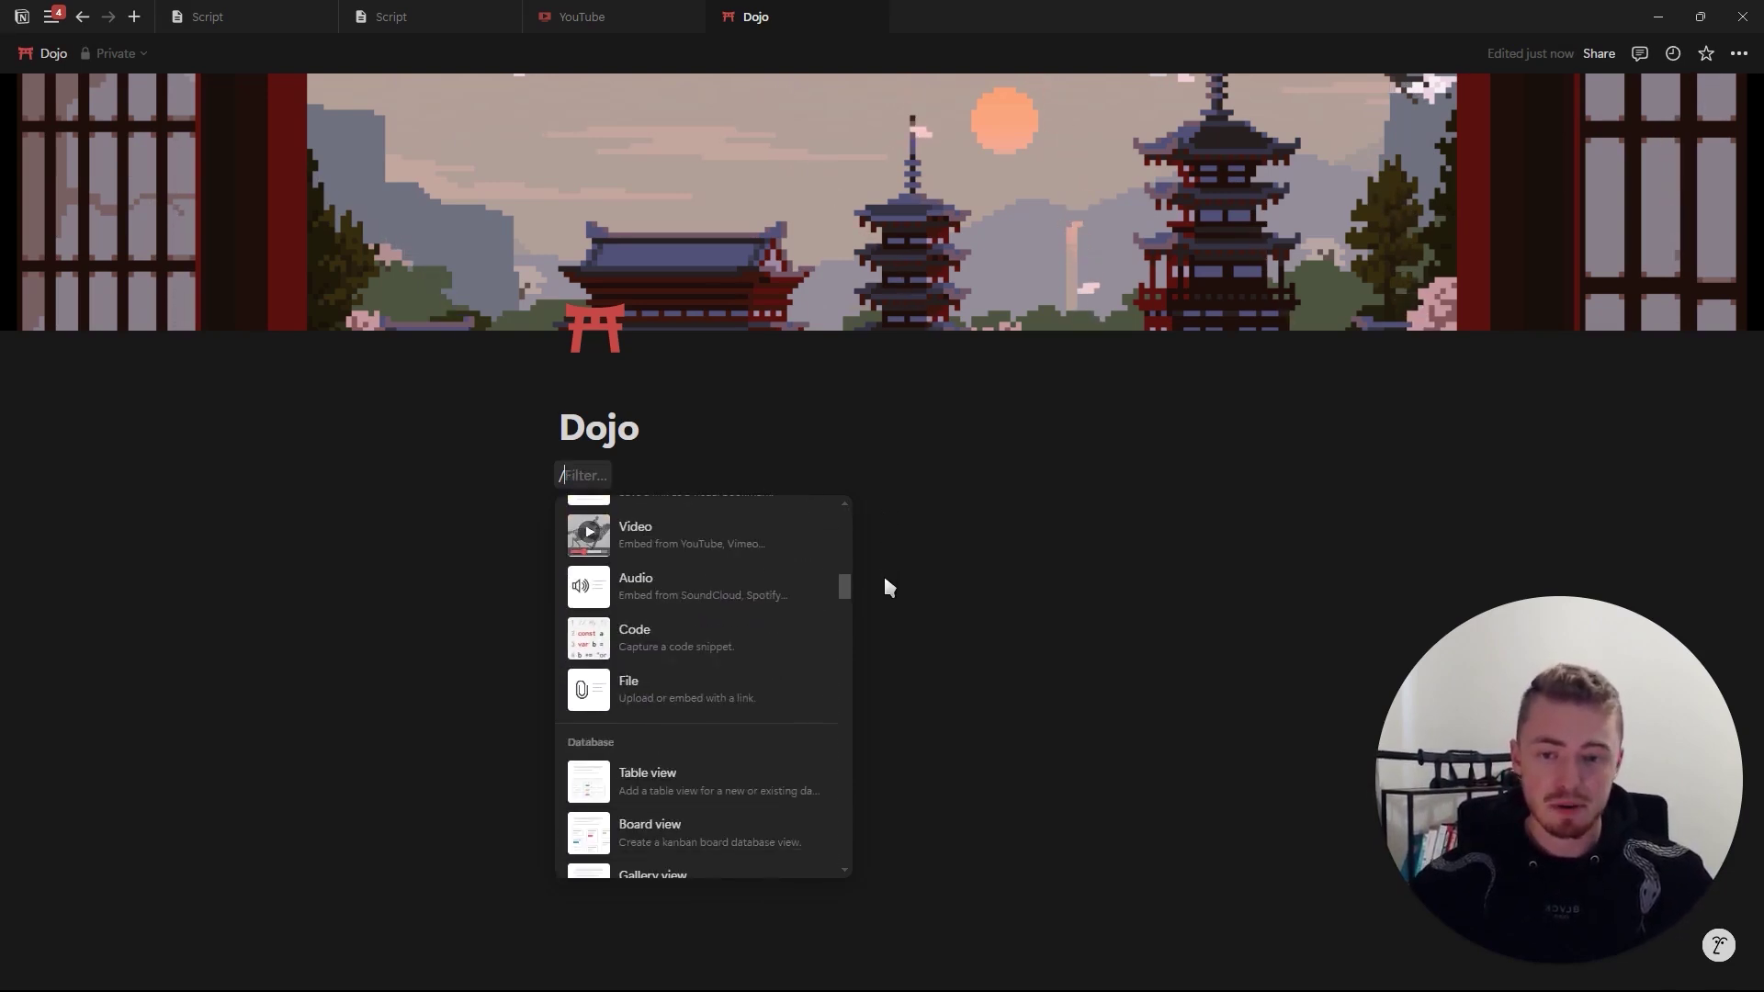
scroll(886, 613, "down", 15)
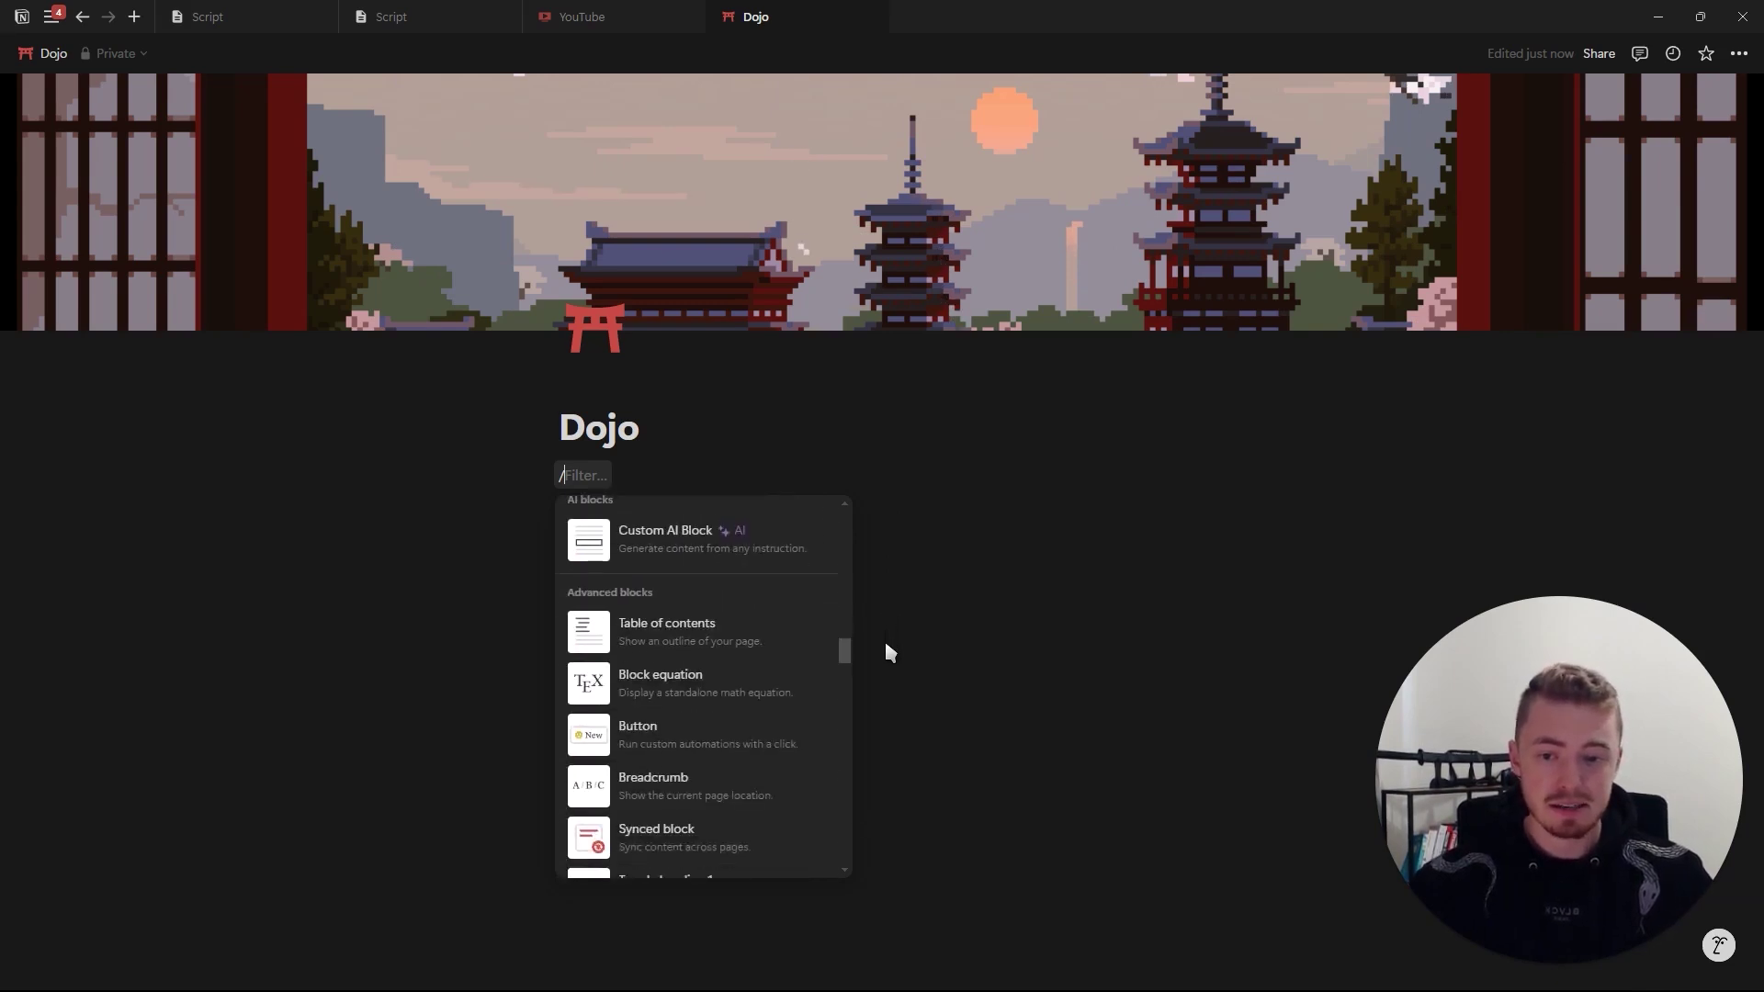
scroll(880, 703, "down", 10)
key("BackSpace")
type("/")
scroll(853, 533, "down", 5)
scroll(855, 621, "up", 5)
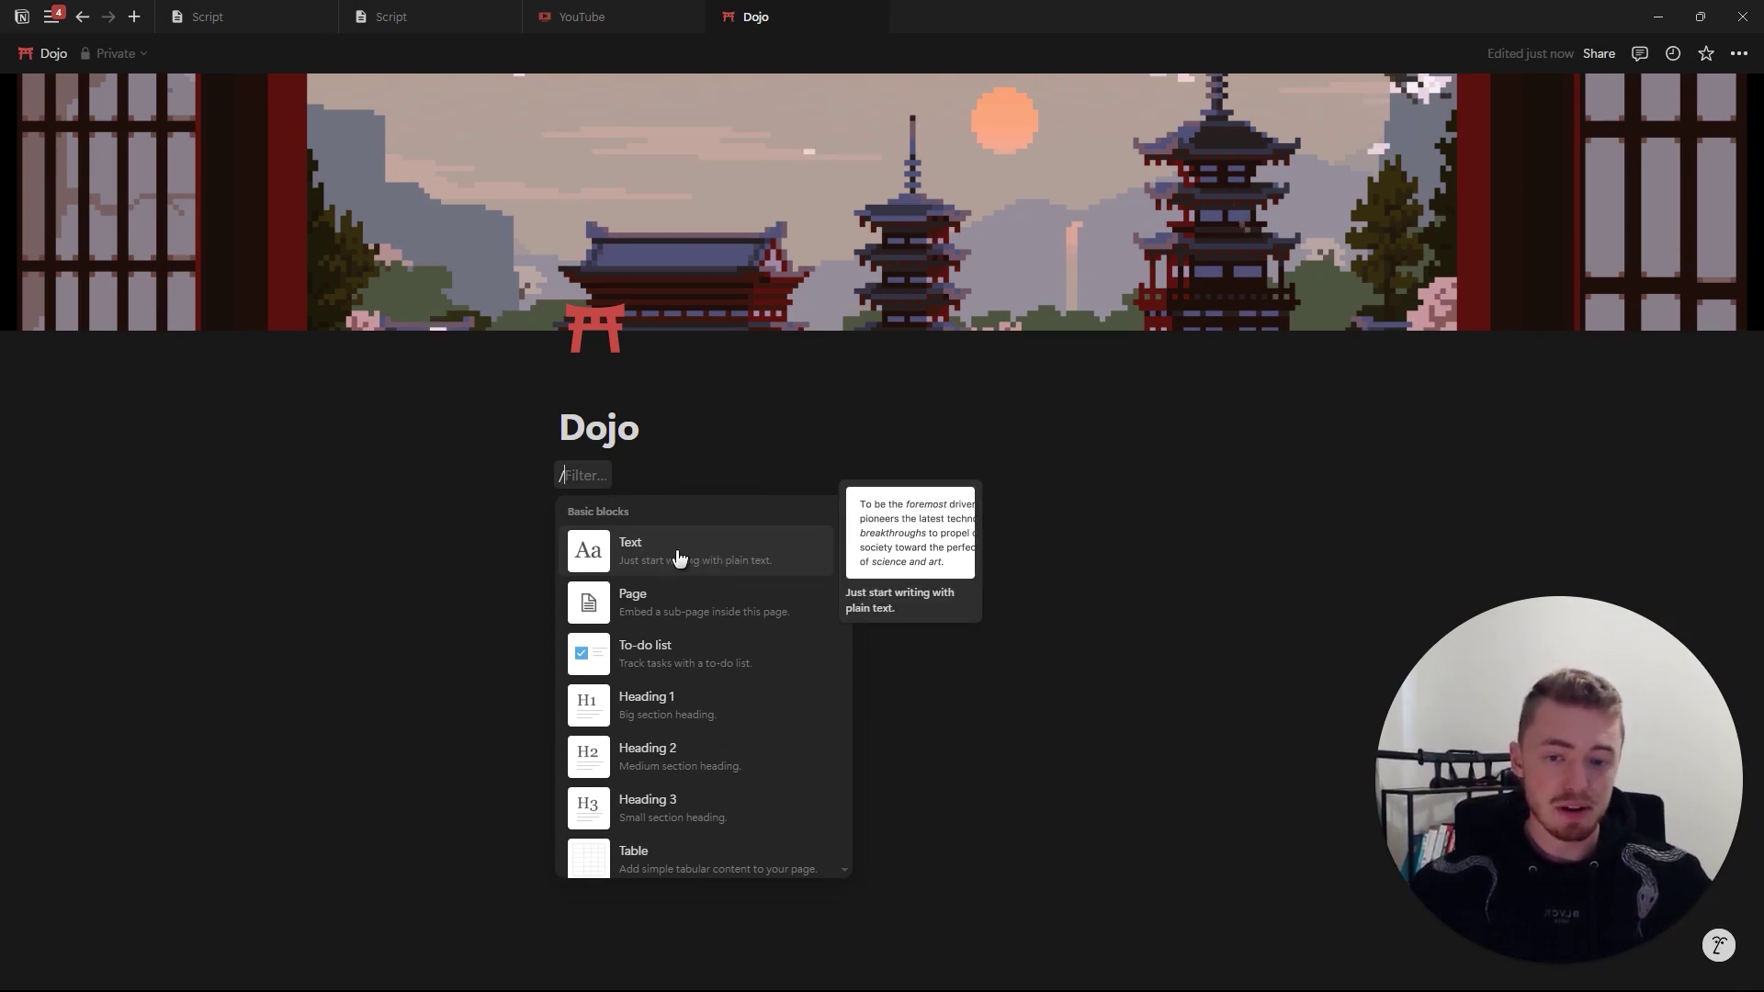
key("BackSpace")
Type 'dfjd' and make the line bold with a blue background.
type("dfjdfjd")
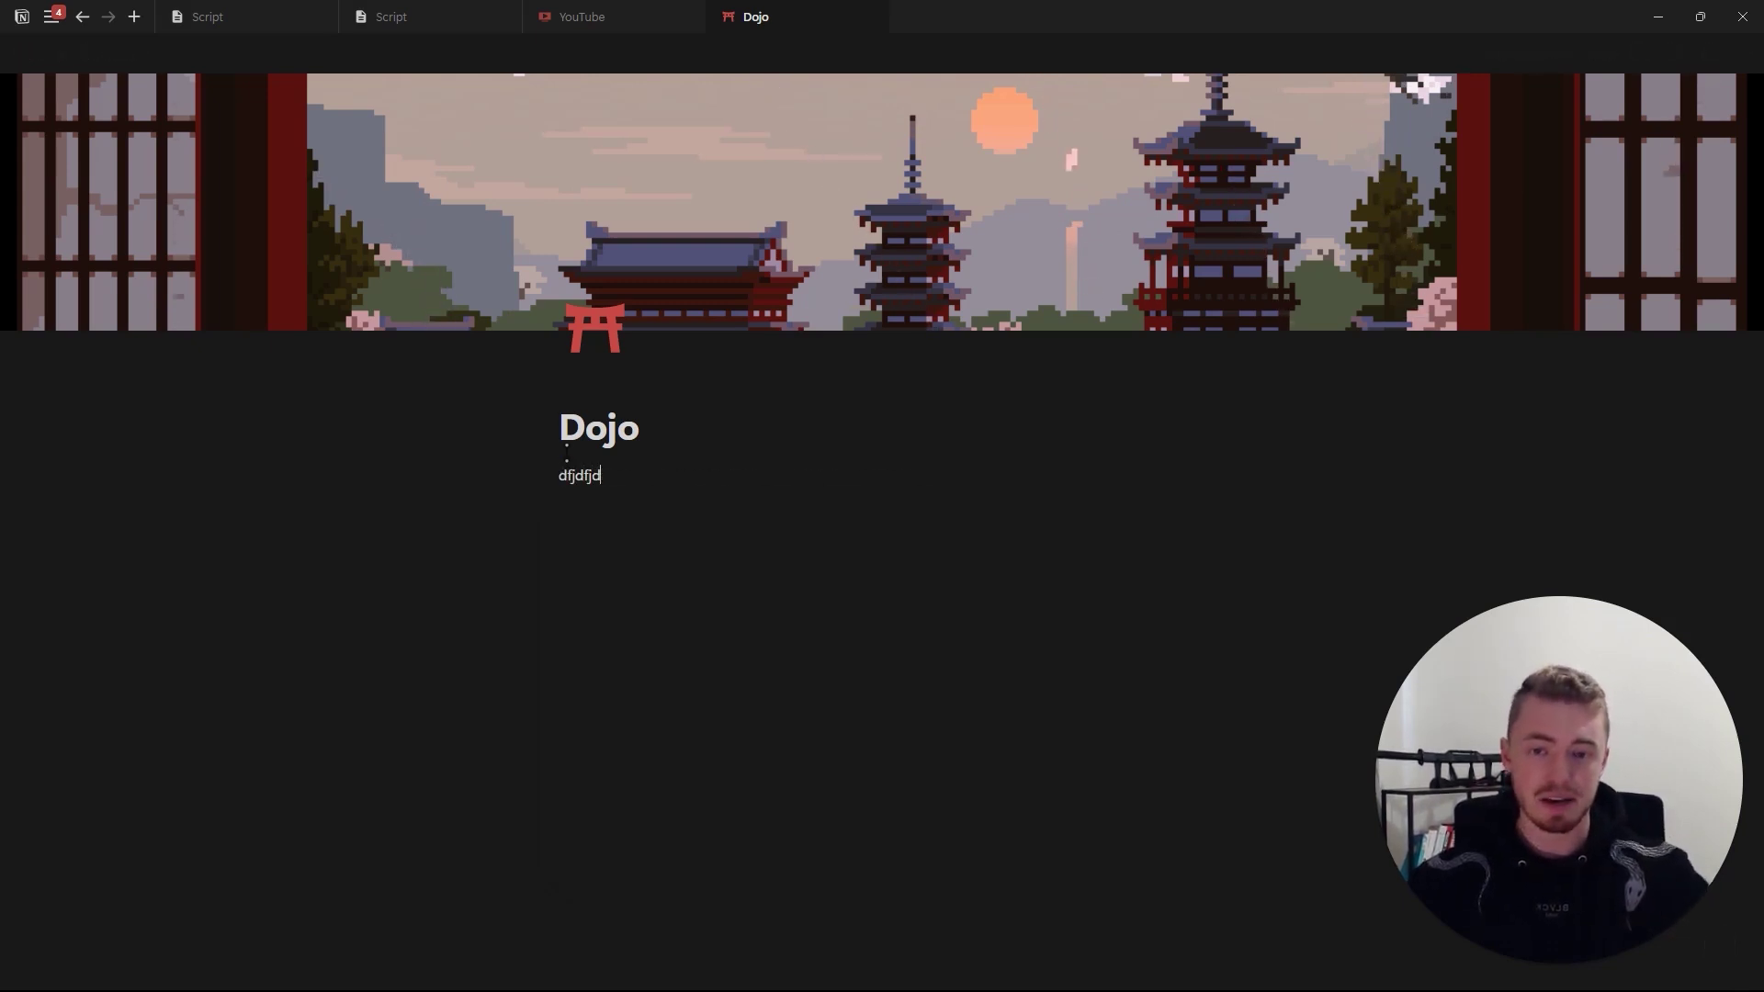
double_click(579, 475)
left_click(865, 445)
left_click(1063, 438)
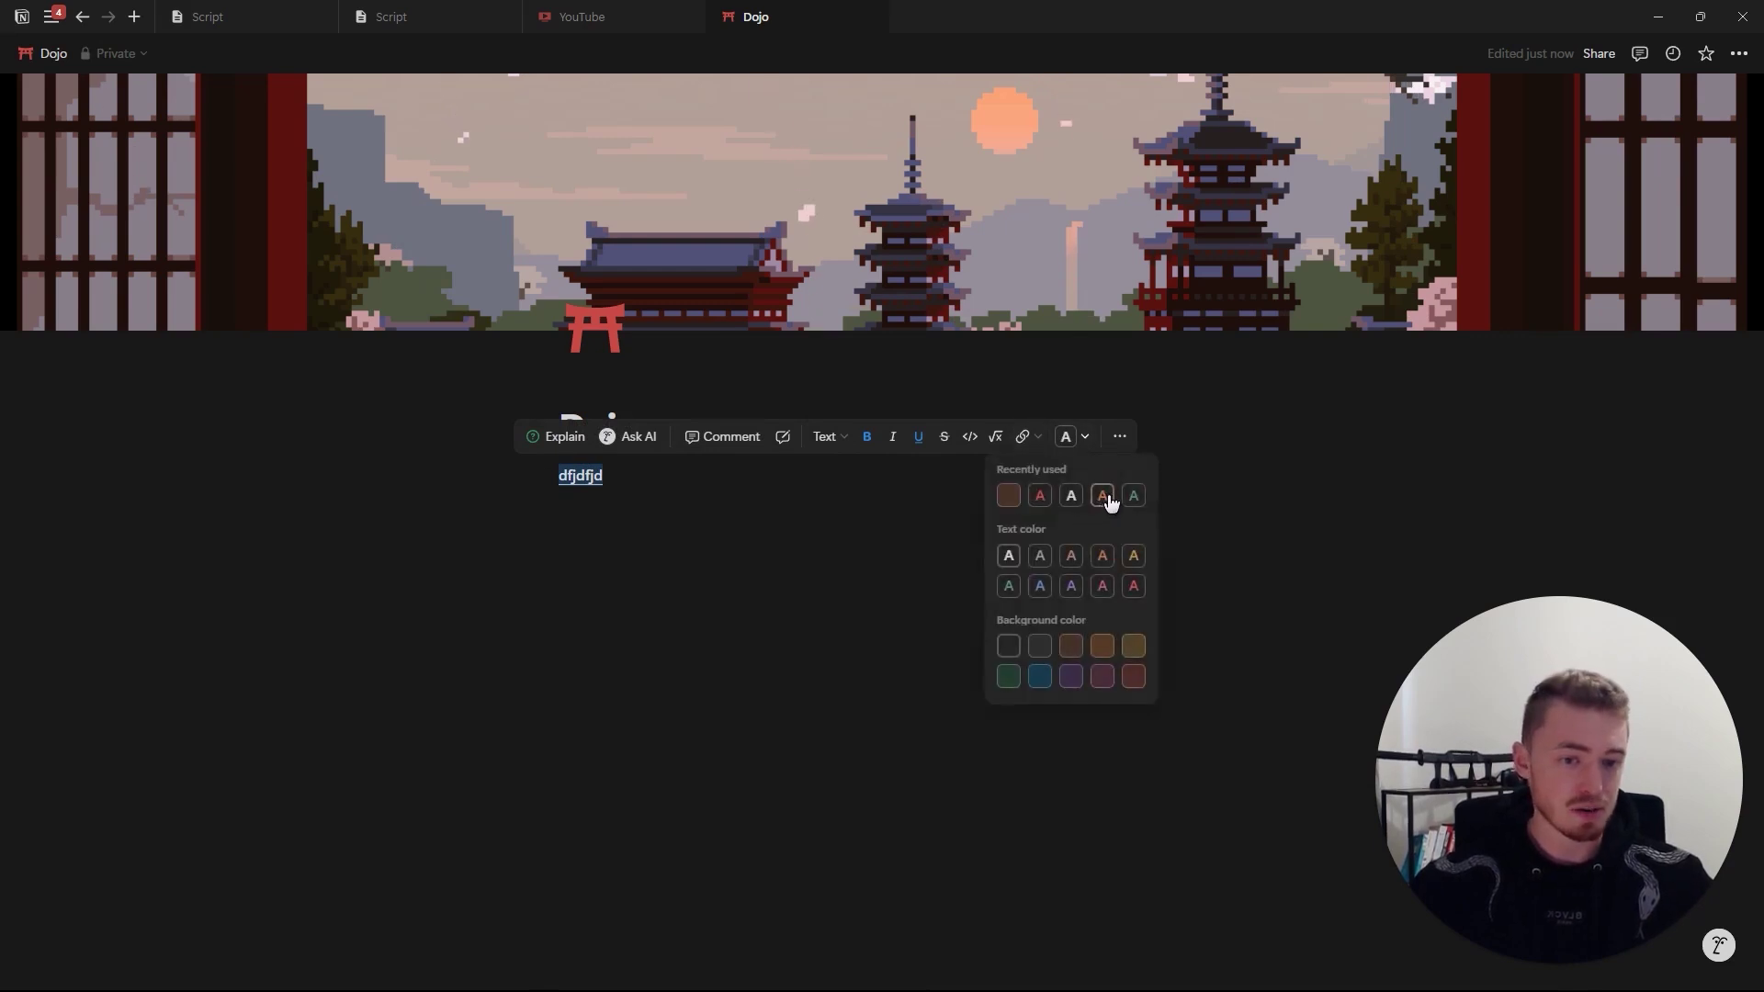
left_click(1039, 677)
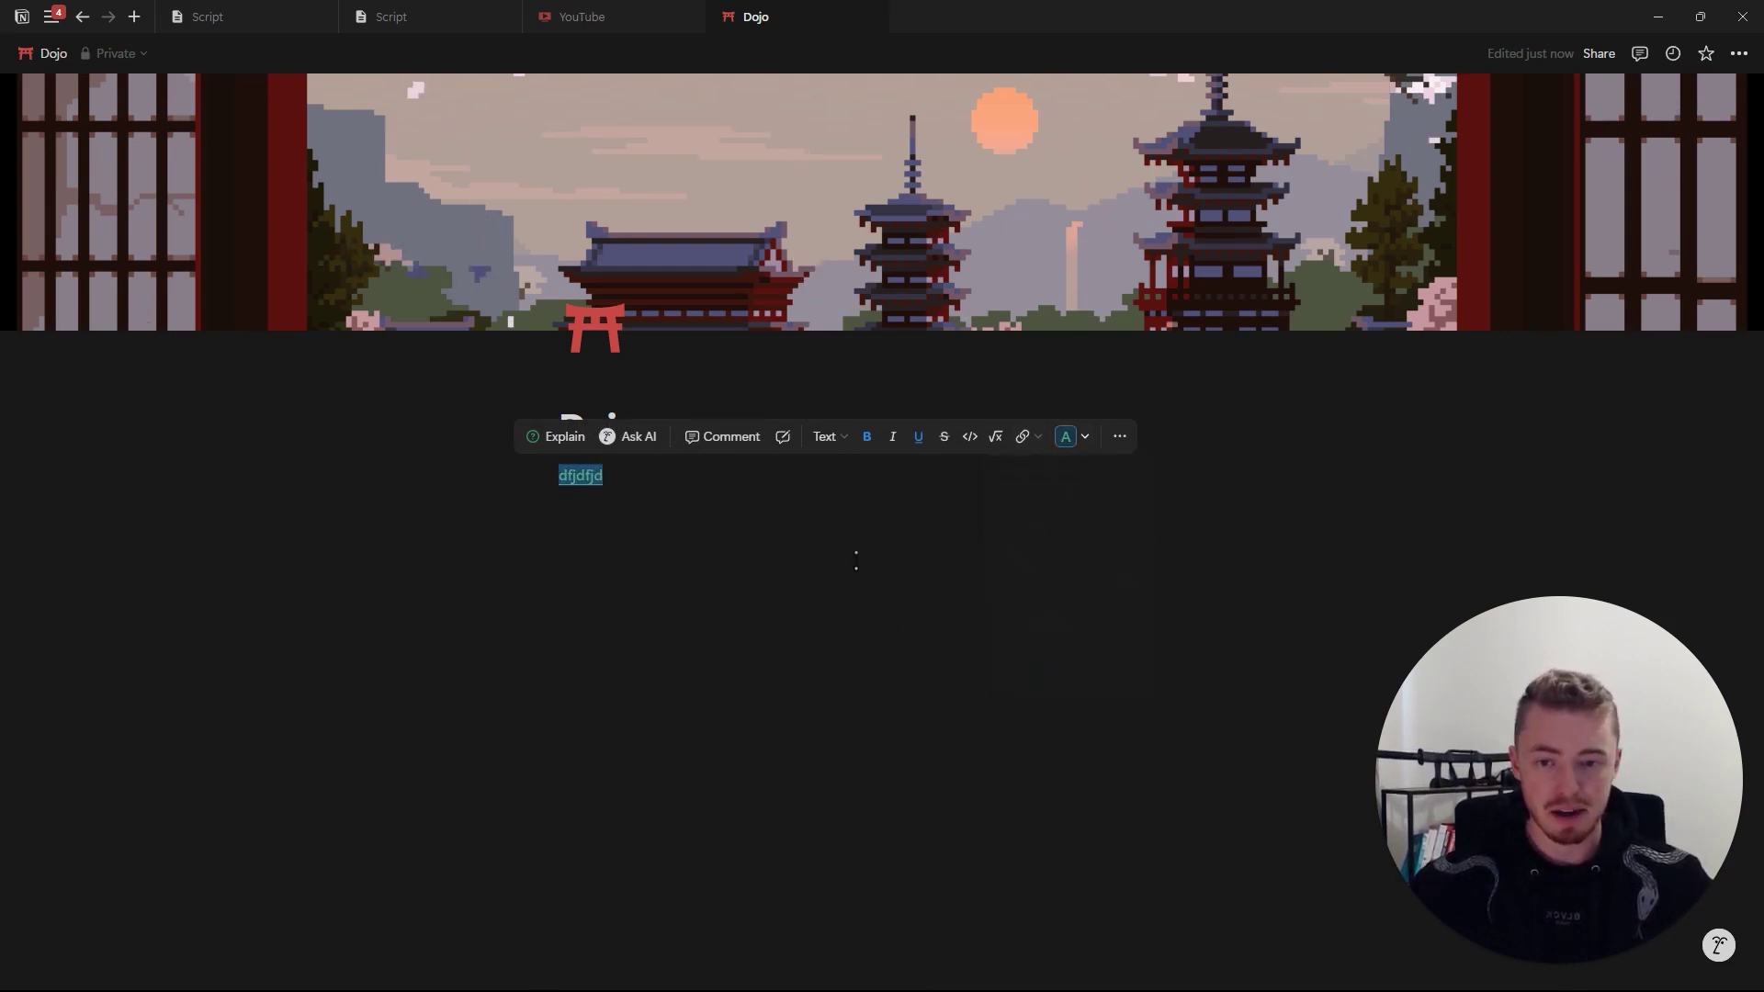
Add a sub-page 'dfds' with body text 'sdfsdfsd' and return to Dojo.
left_click(852, 560)
type("/")
left_click(788, 664)
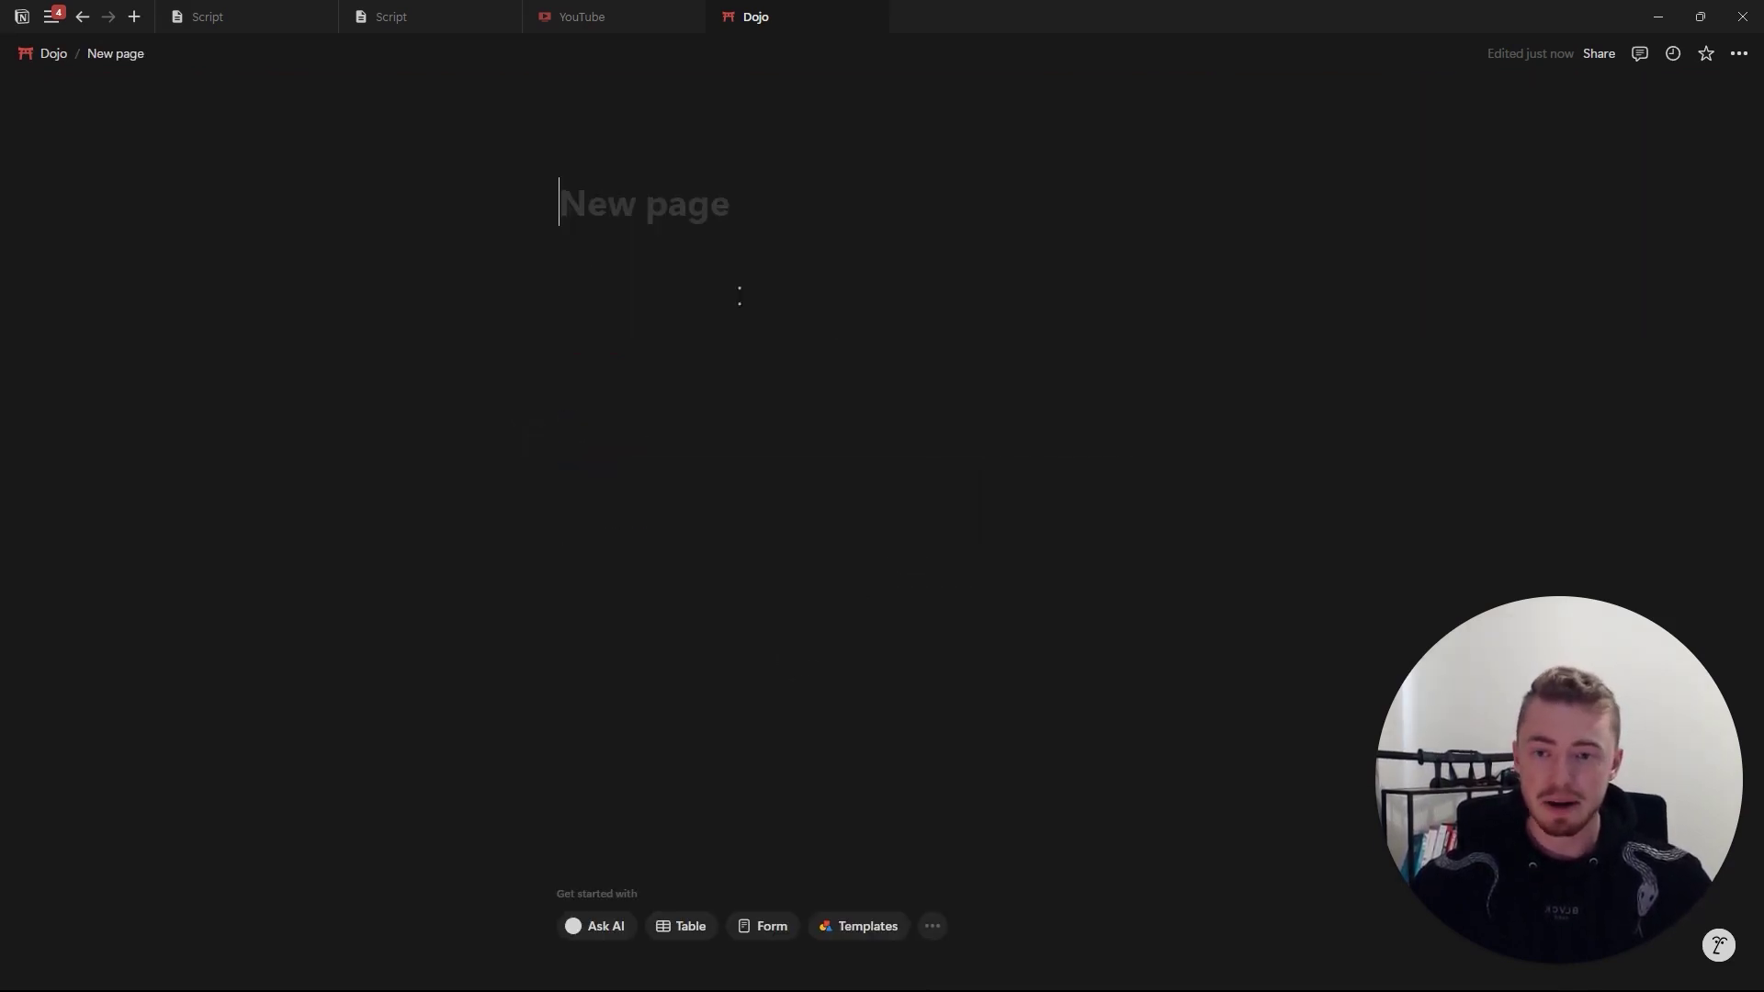
type("dfds")
key("Return")
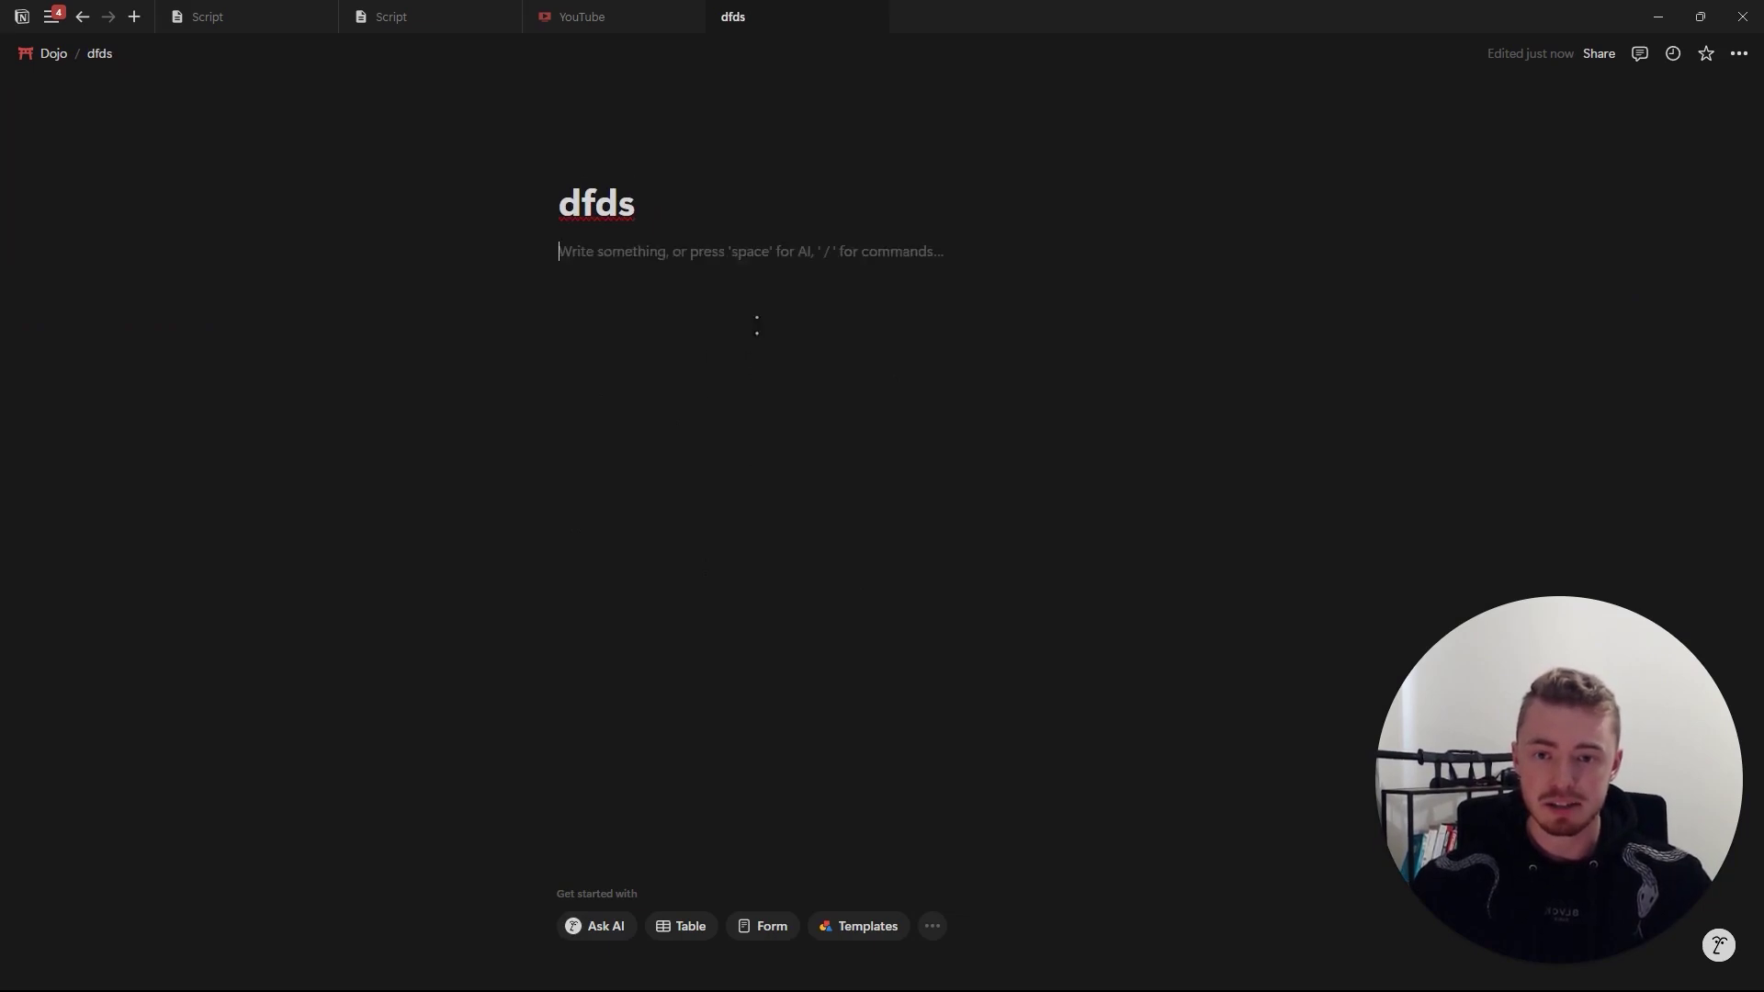
type("sdfsdfsd")
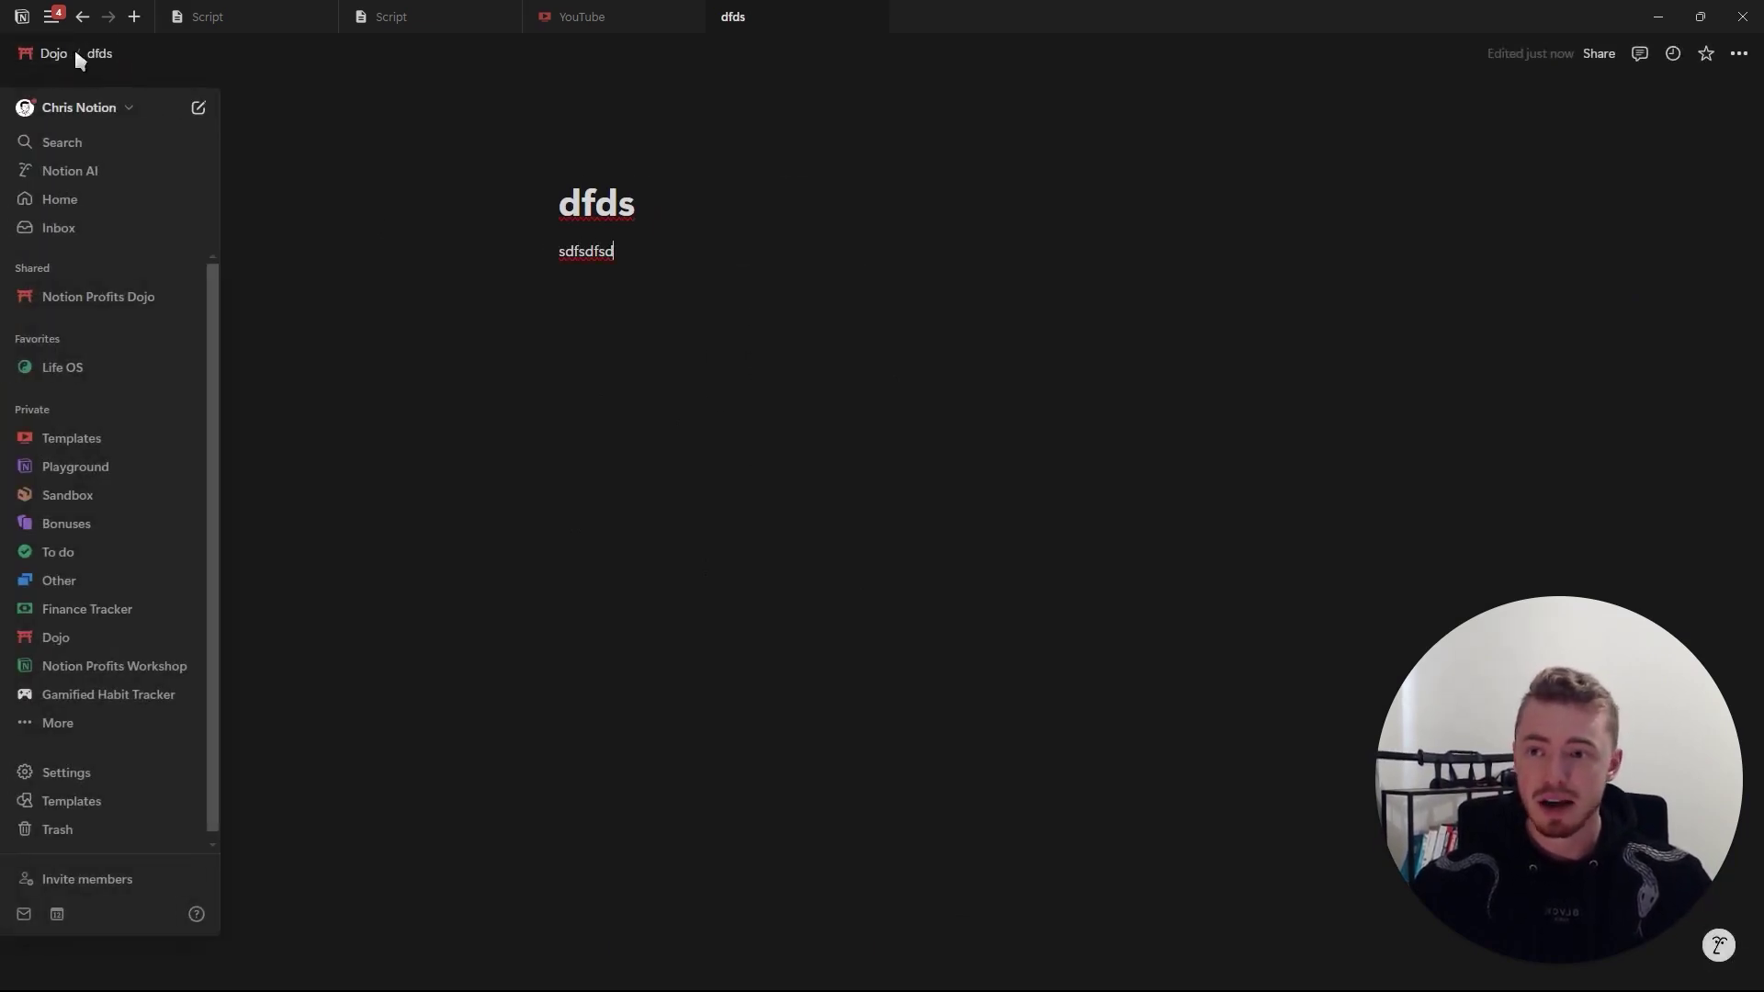
left_click(54, 55)
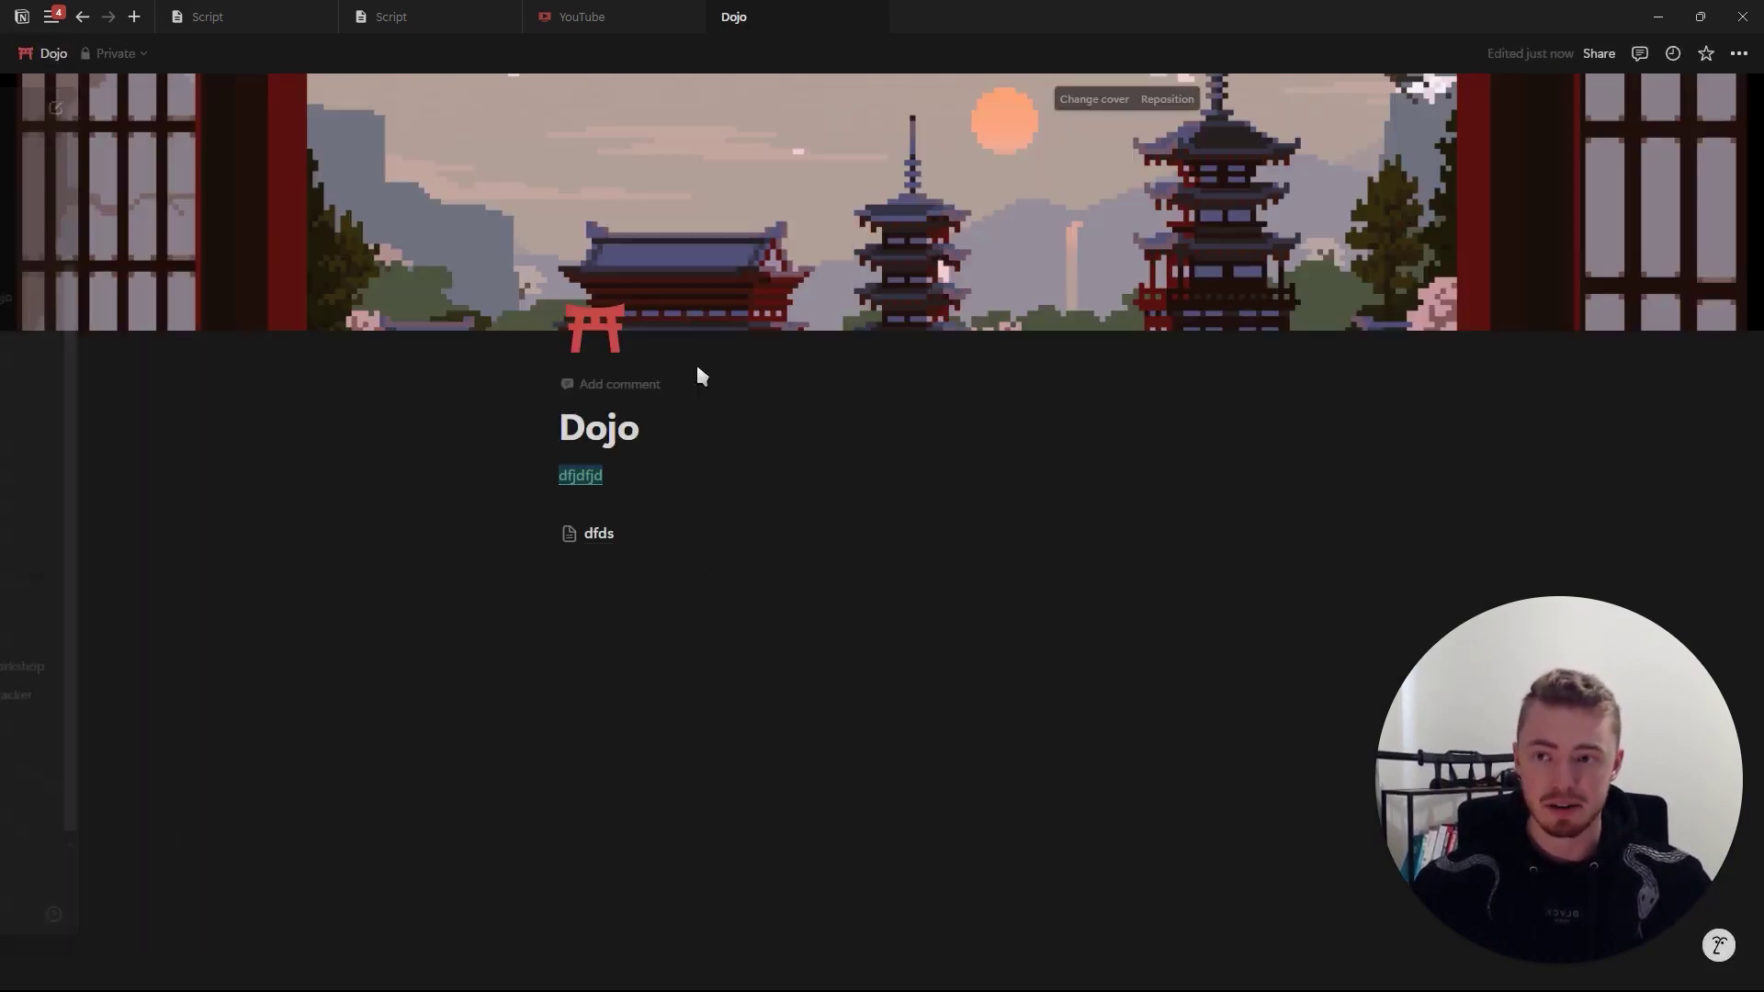
Add to-do items 'dsfdsfsd' and 'sdfsd' and tick off the first.
left_click(651, 606)
type("/")
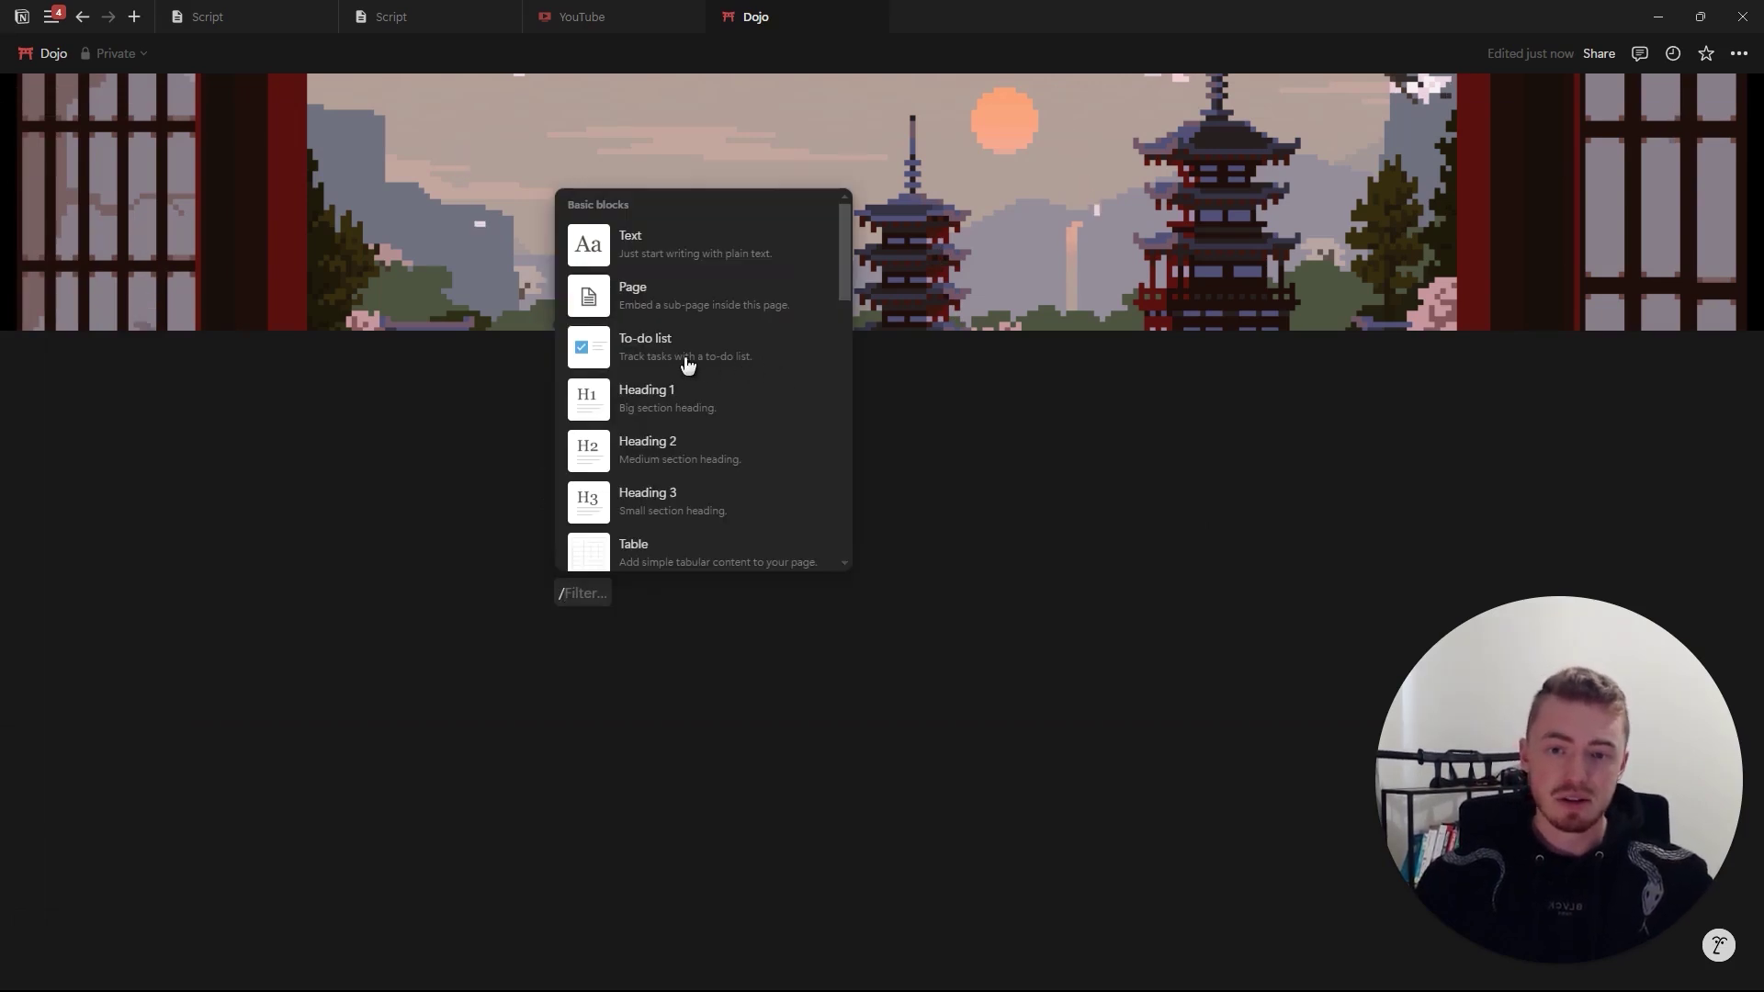
key("Escape")
key("BackSpace")
type("[]")
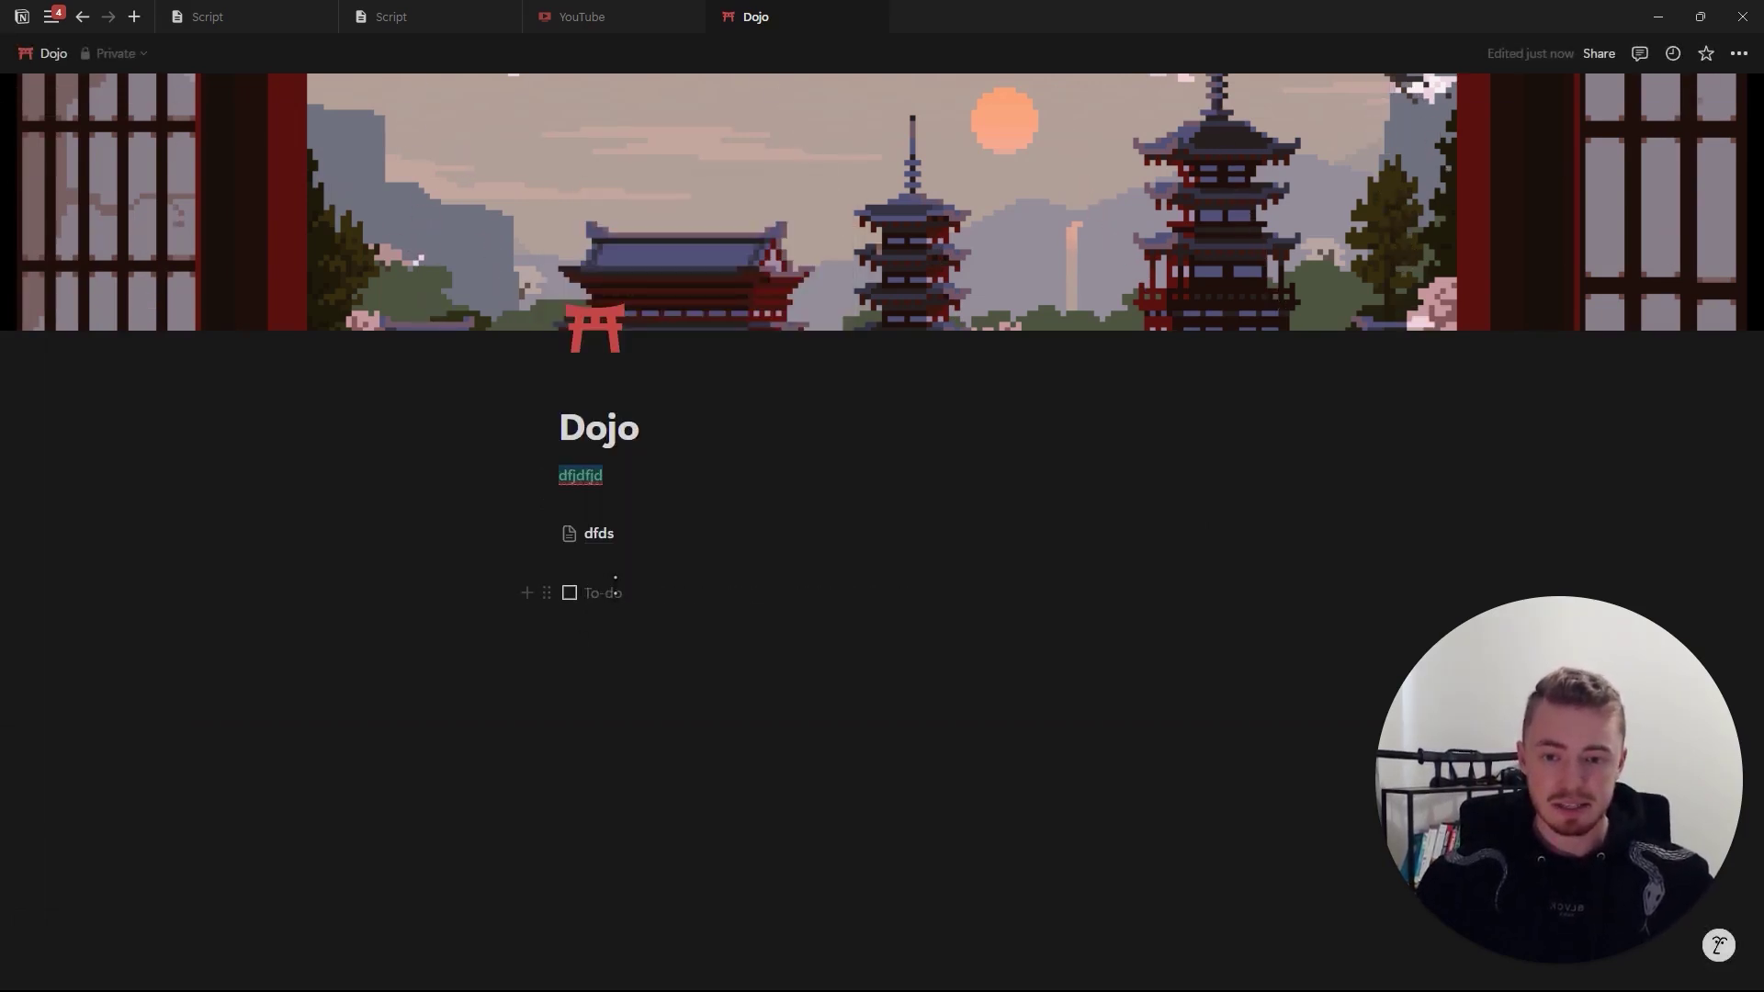
type("dsfdsfsd")
key("Return")
type("sdfsd")
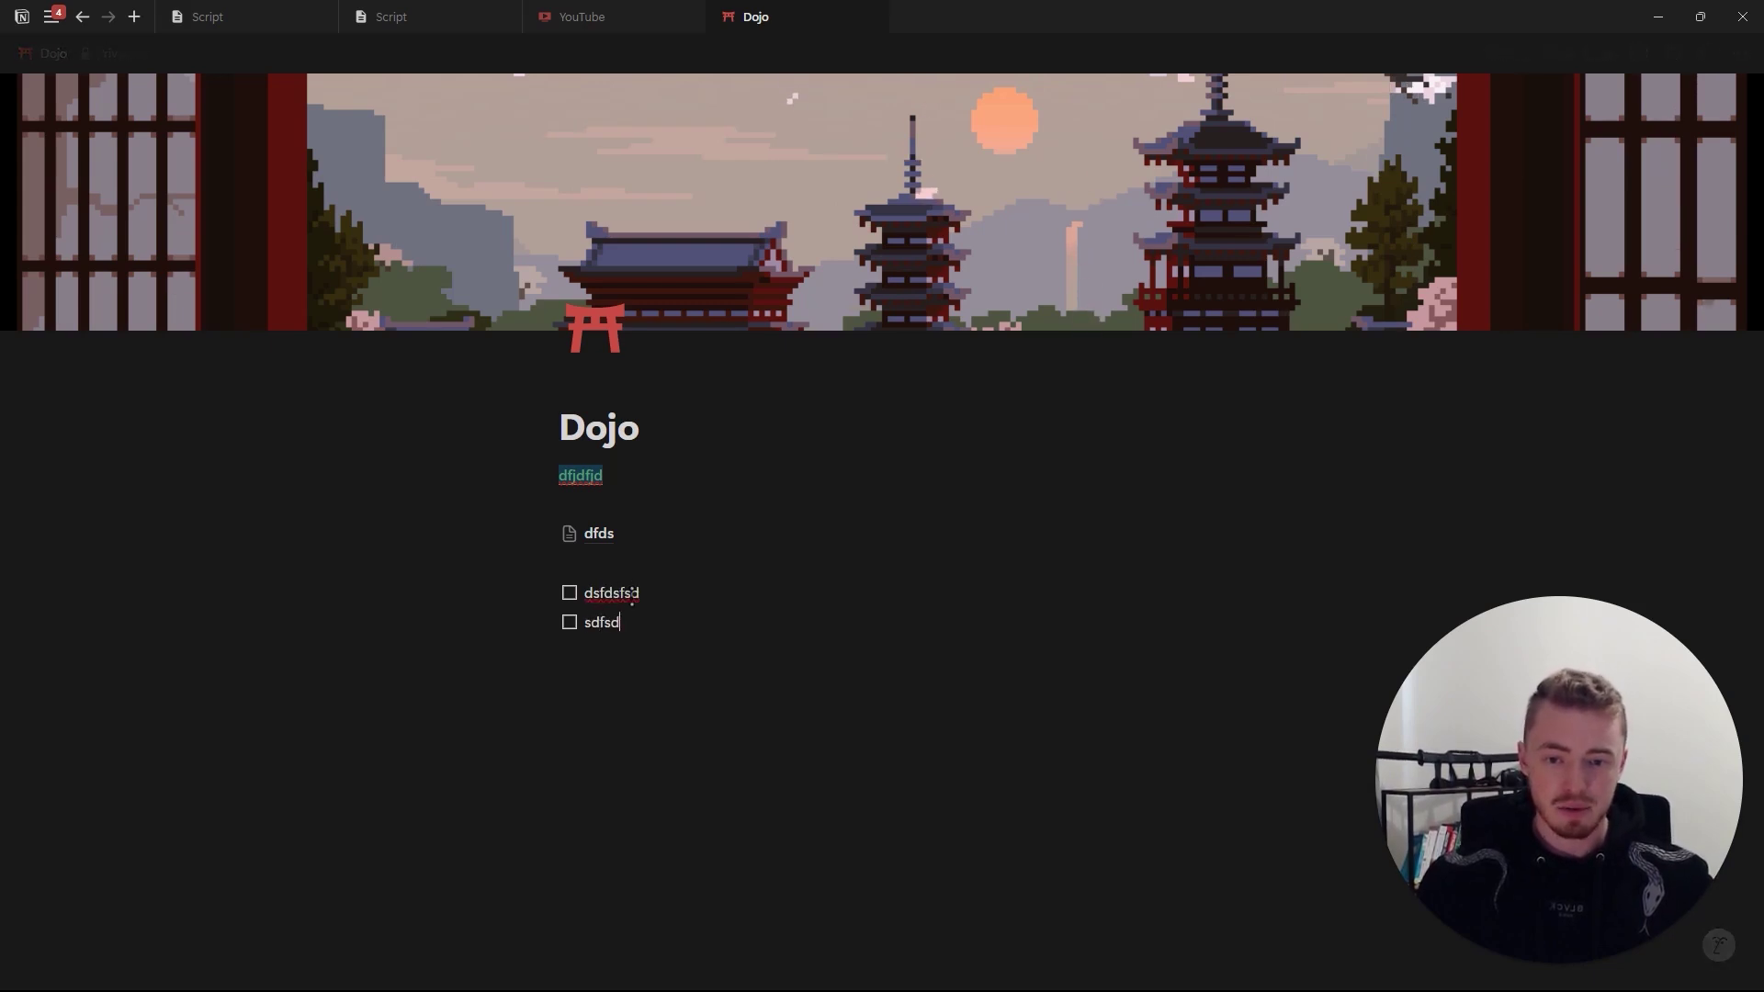
left_click(569, 593)
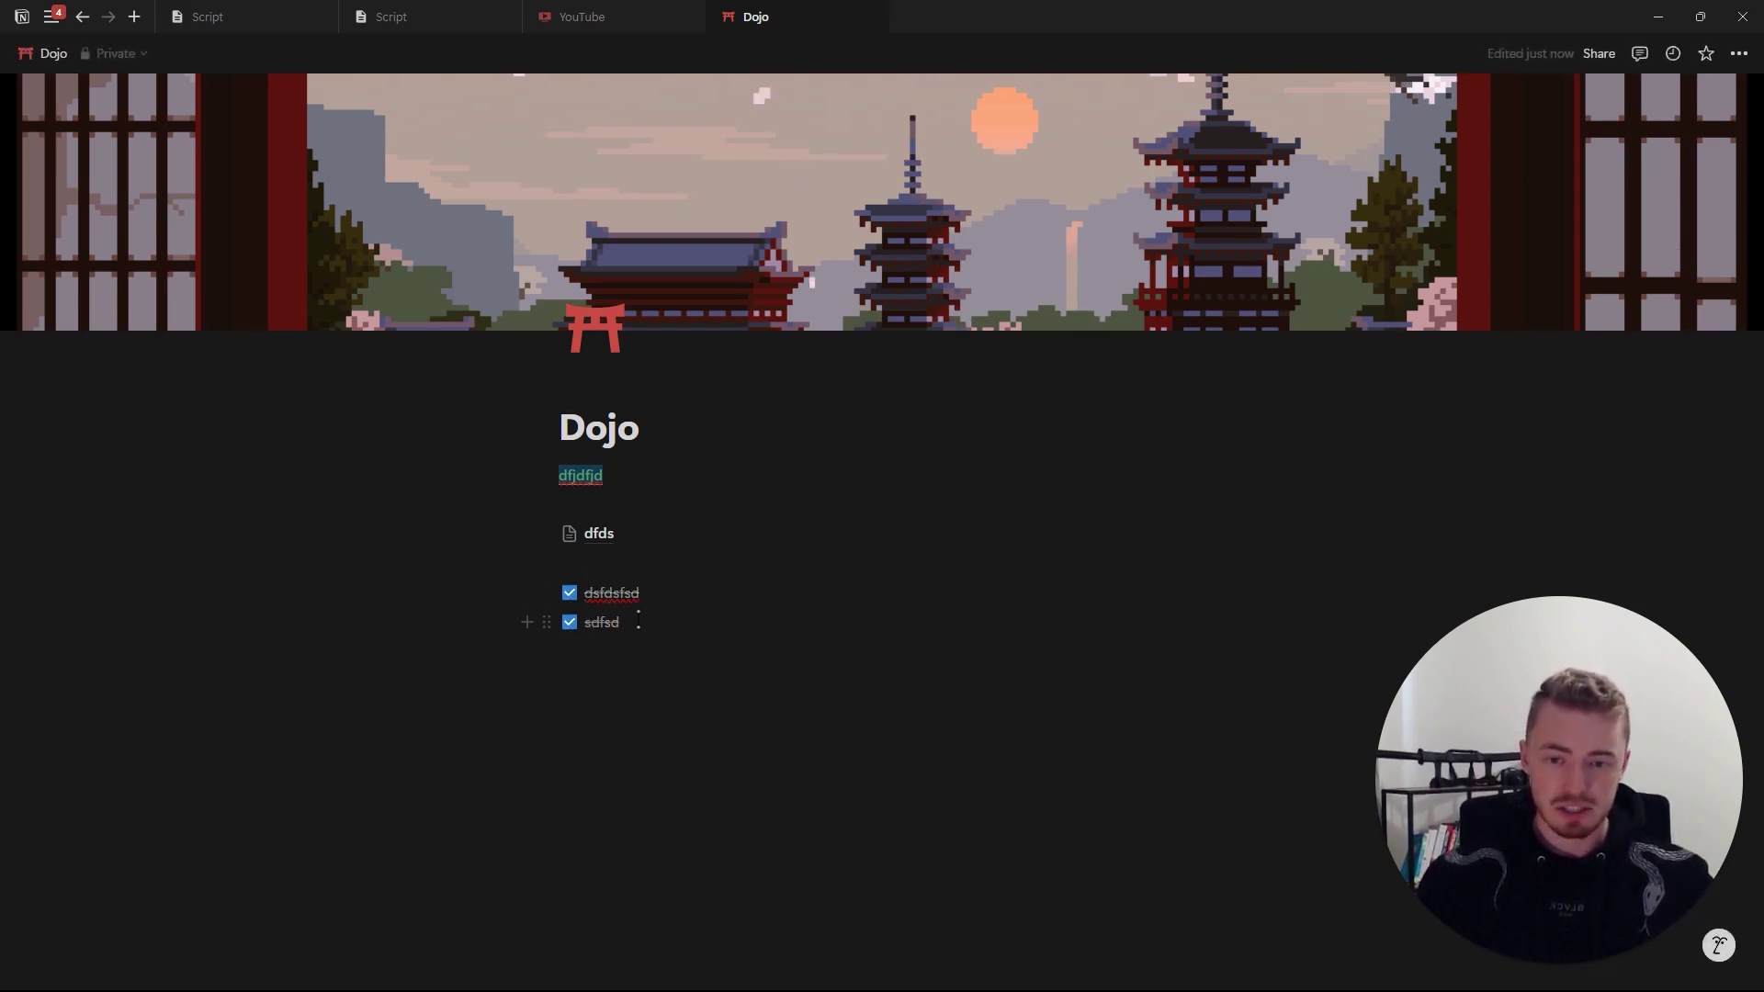
Add a Heading 3 'dfsdfsd' below the to-dos.
key("Return")
type("/")
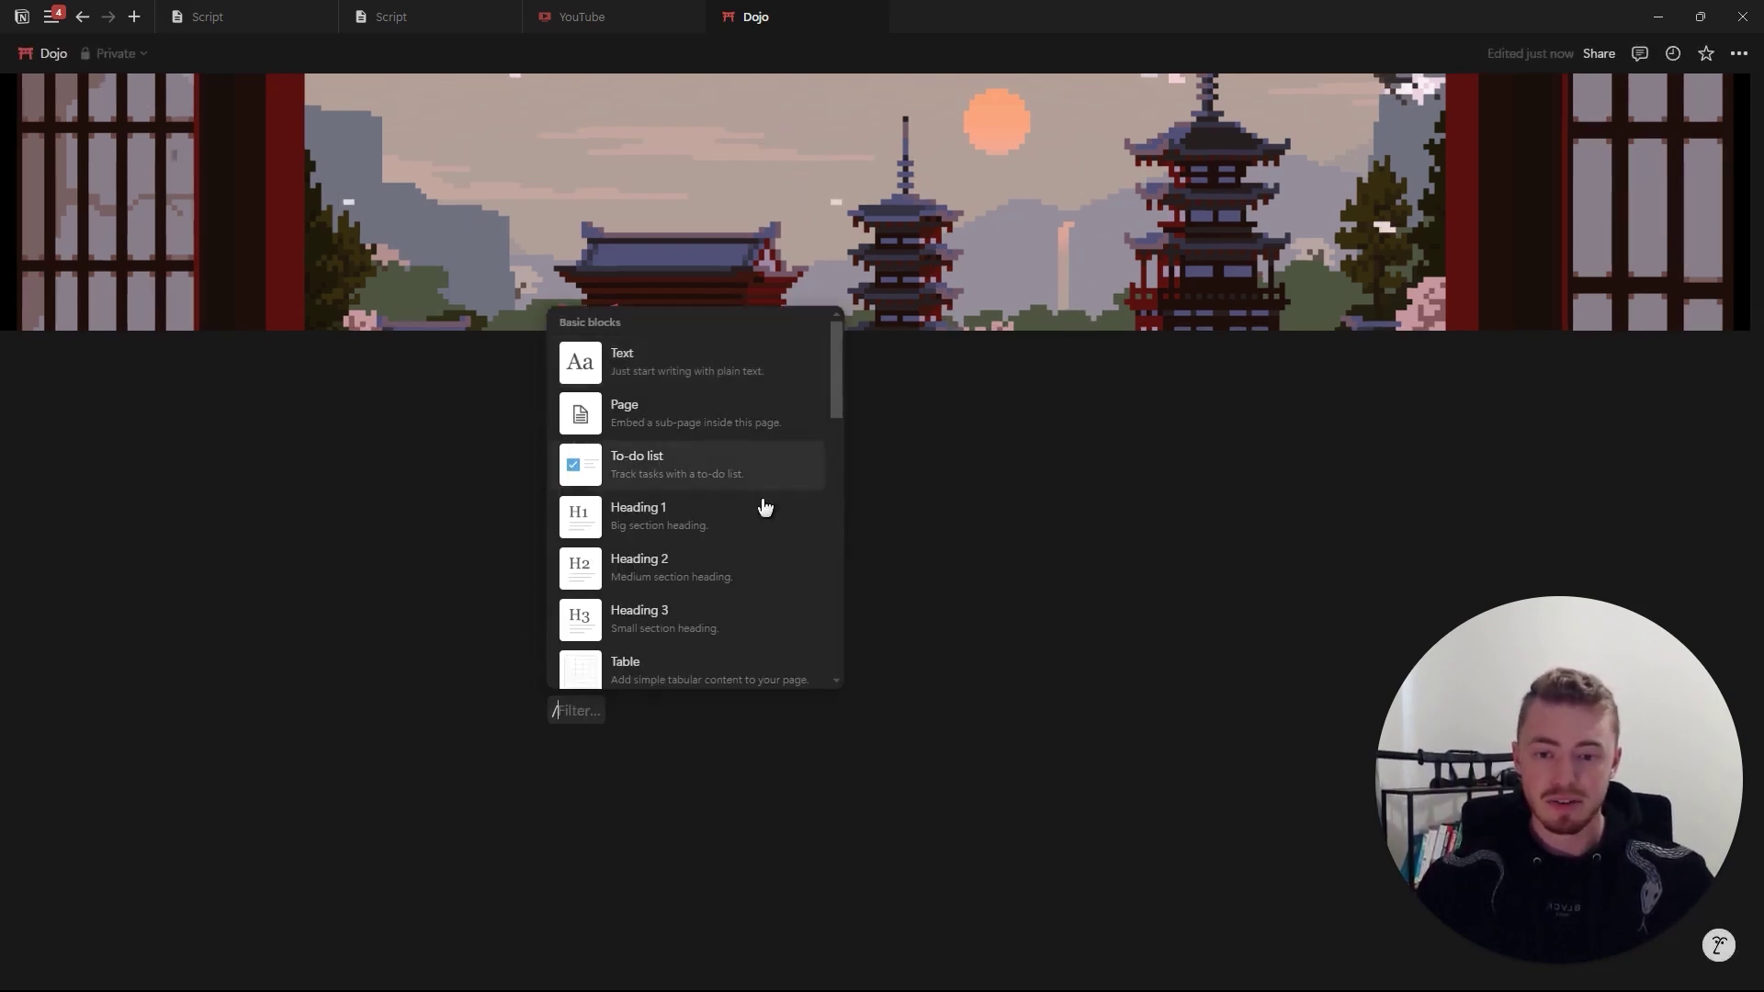
key("BackSpace")
type("# ## ")
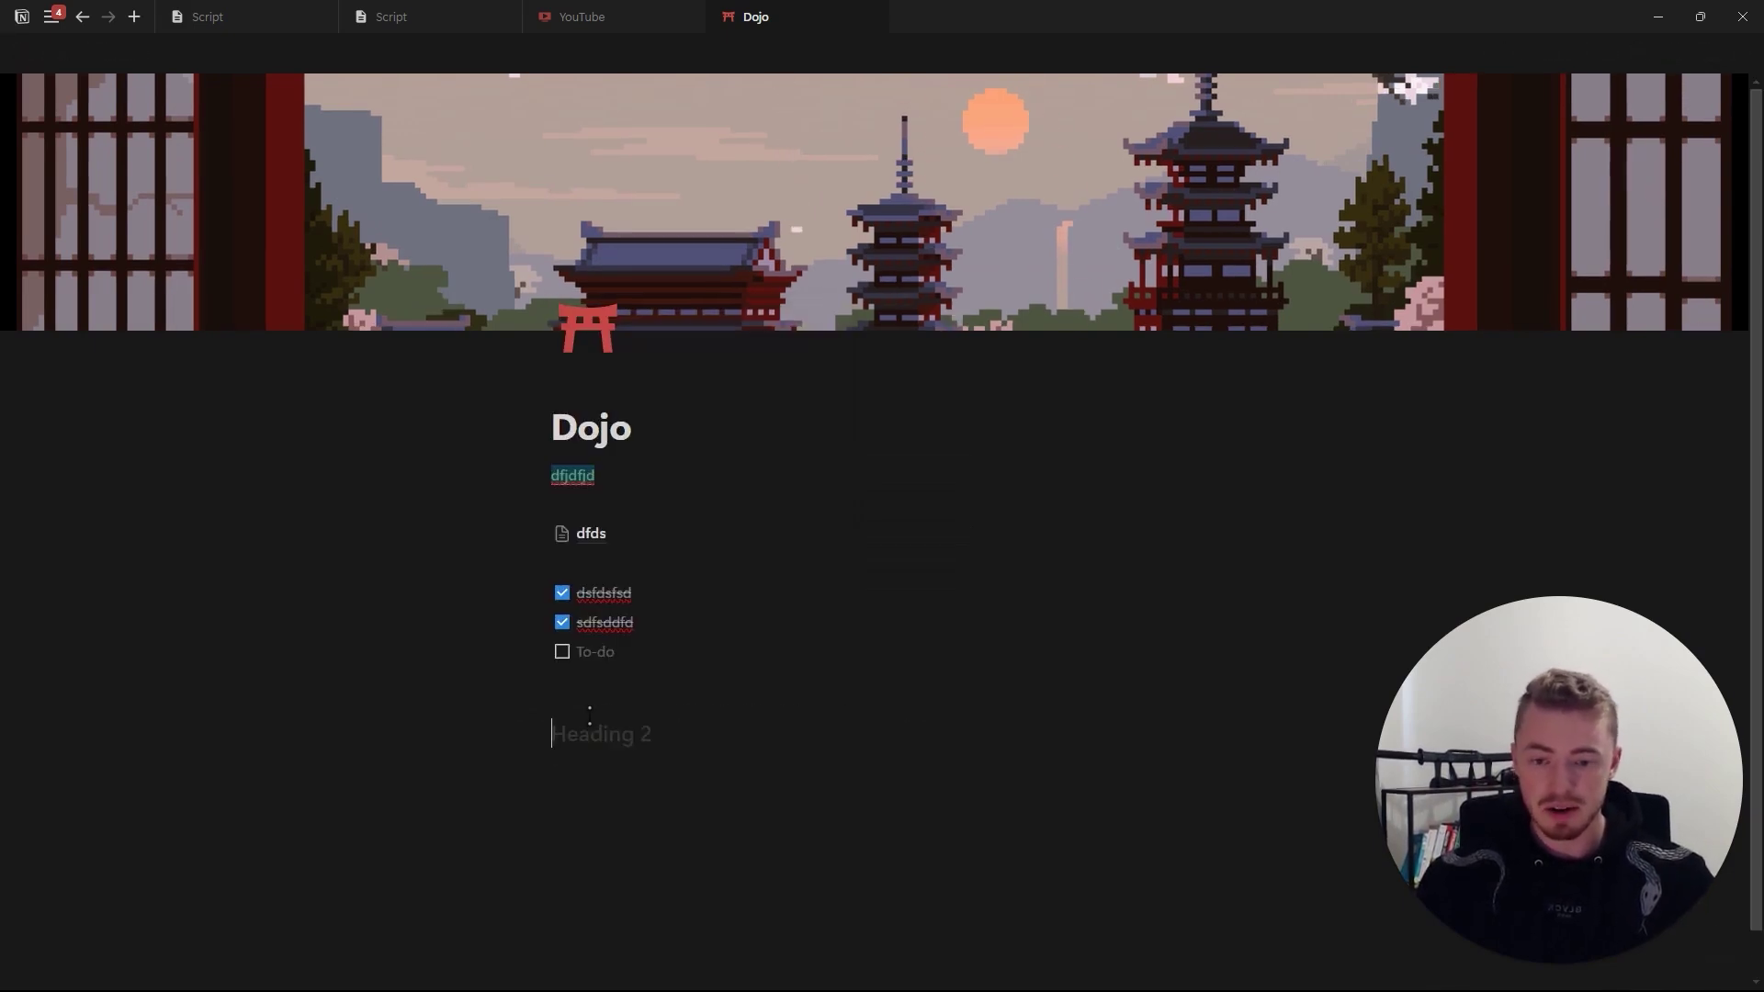
type("### dfsdfsd")
key("Return")
Insert a simple table, turn it into a database, then back into a simple table.
type("/")
scroll(698, 514, "down", 2)
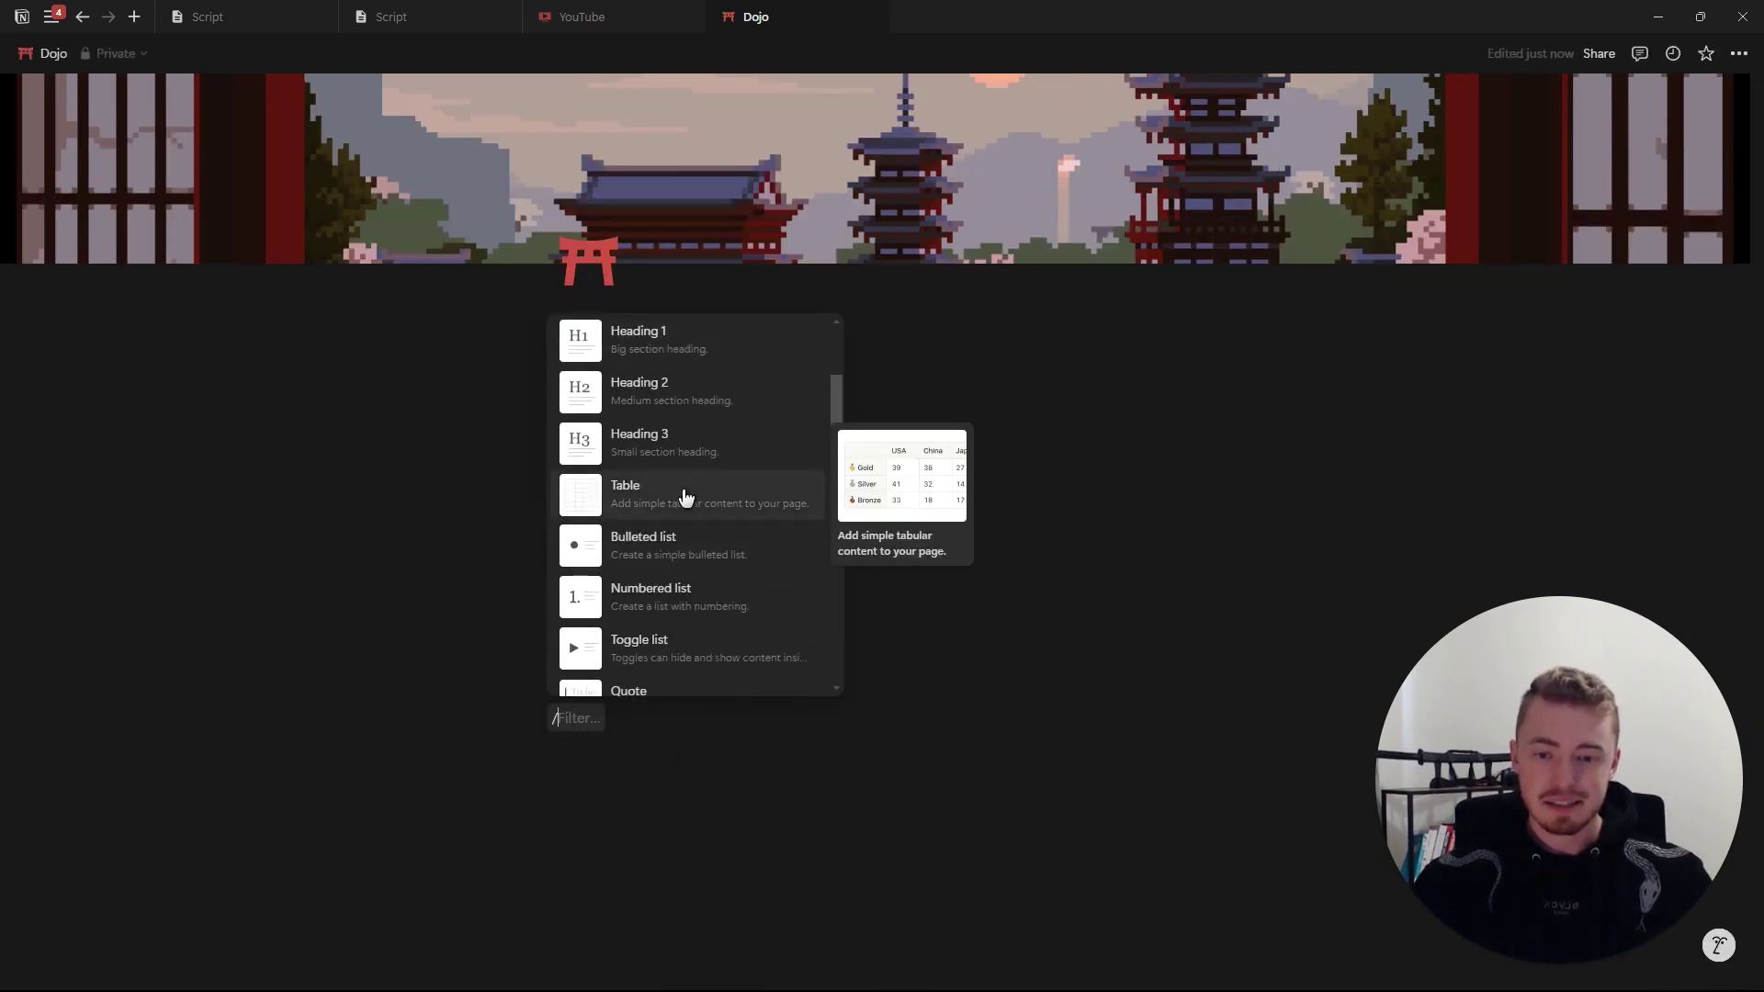
left_click(684, 497)
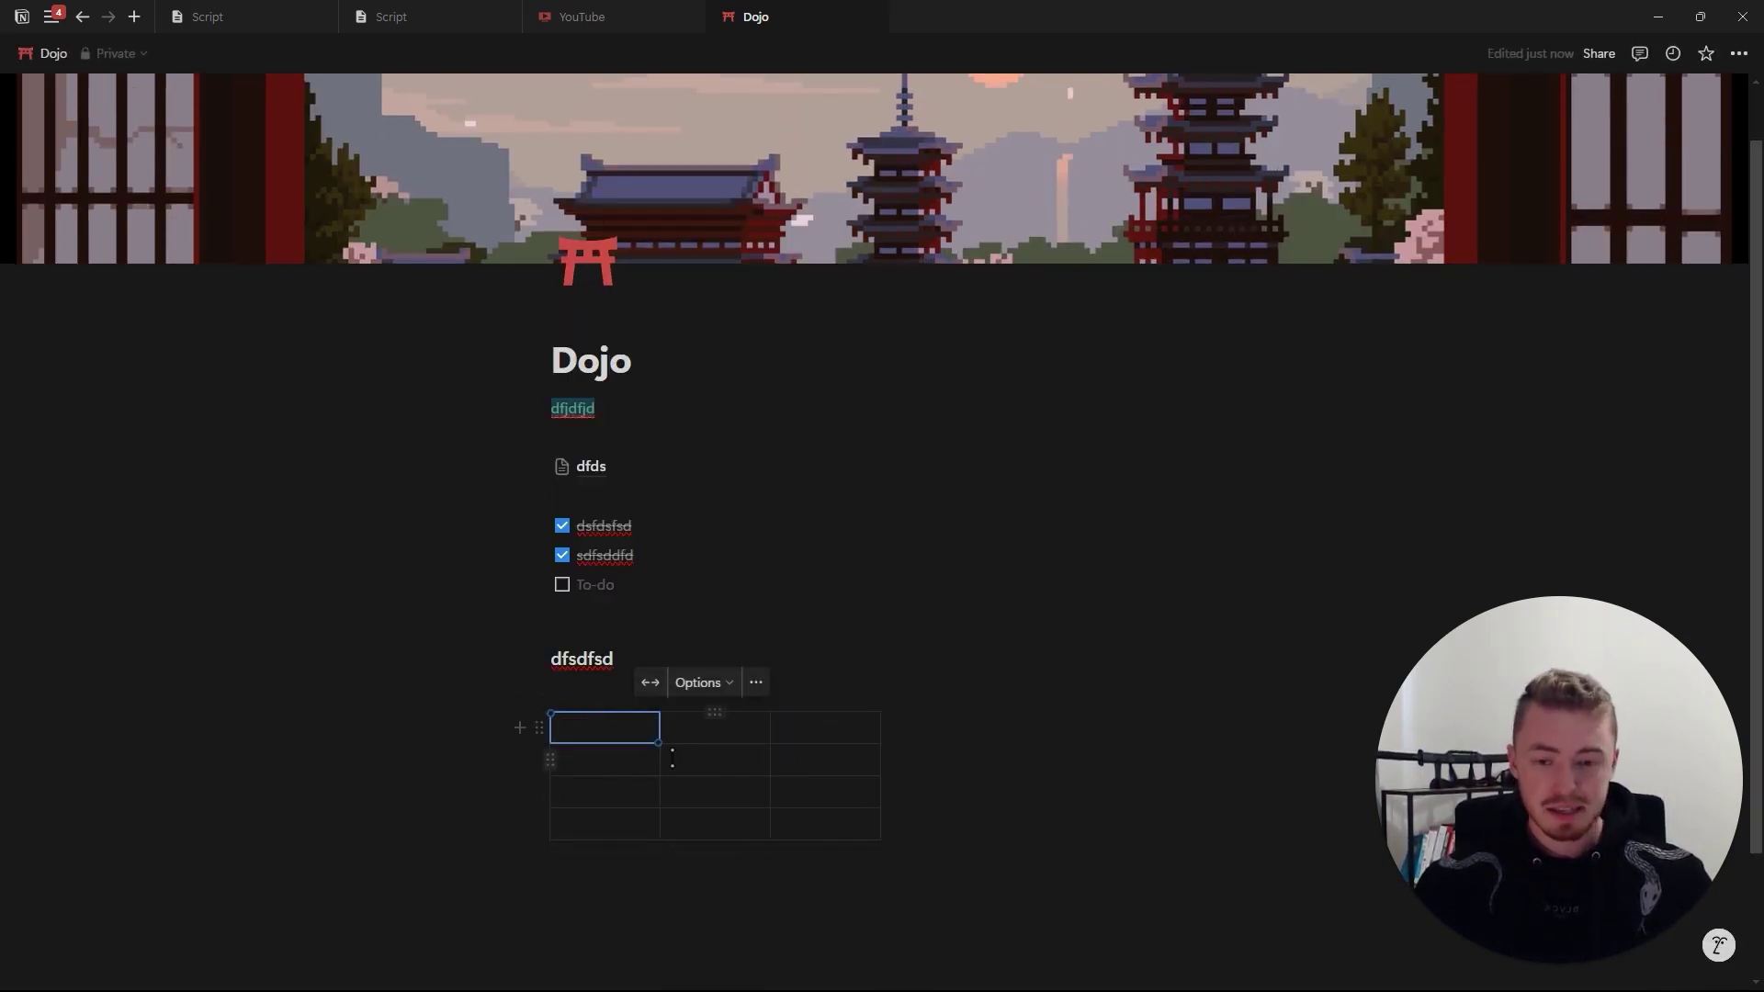
left_click(536, 729)
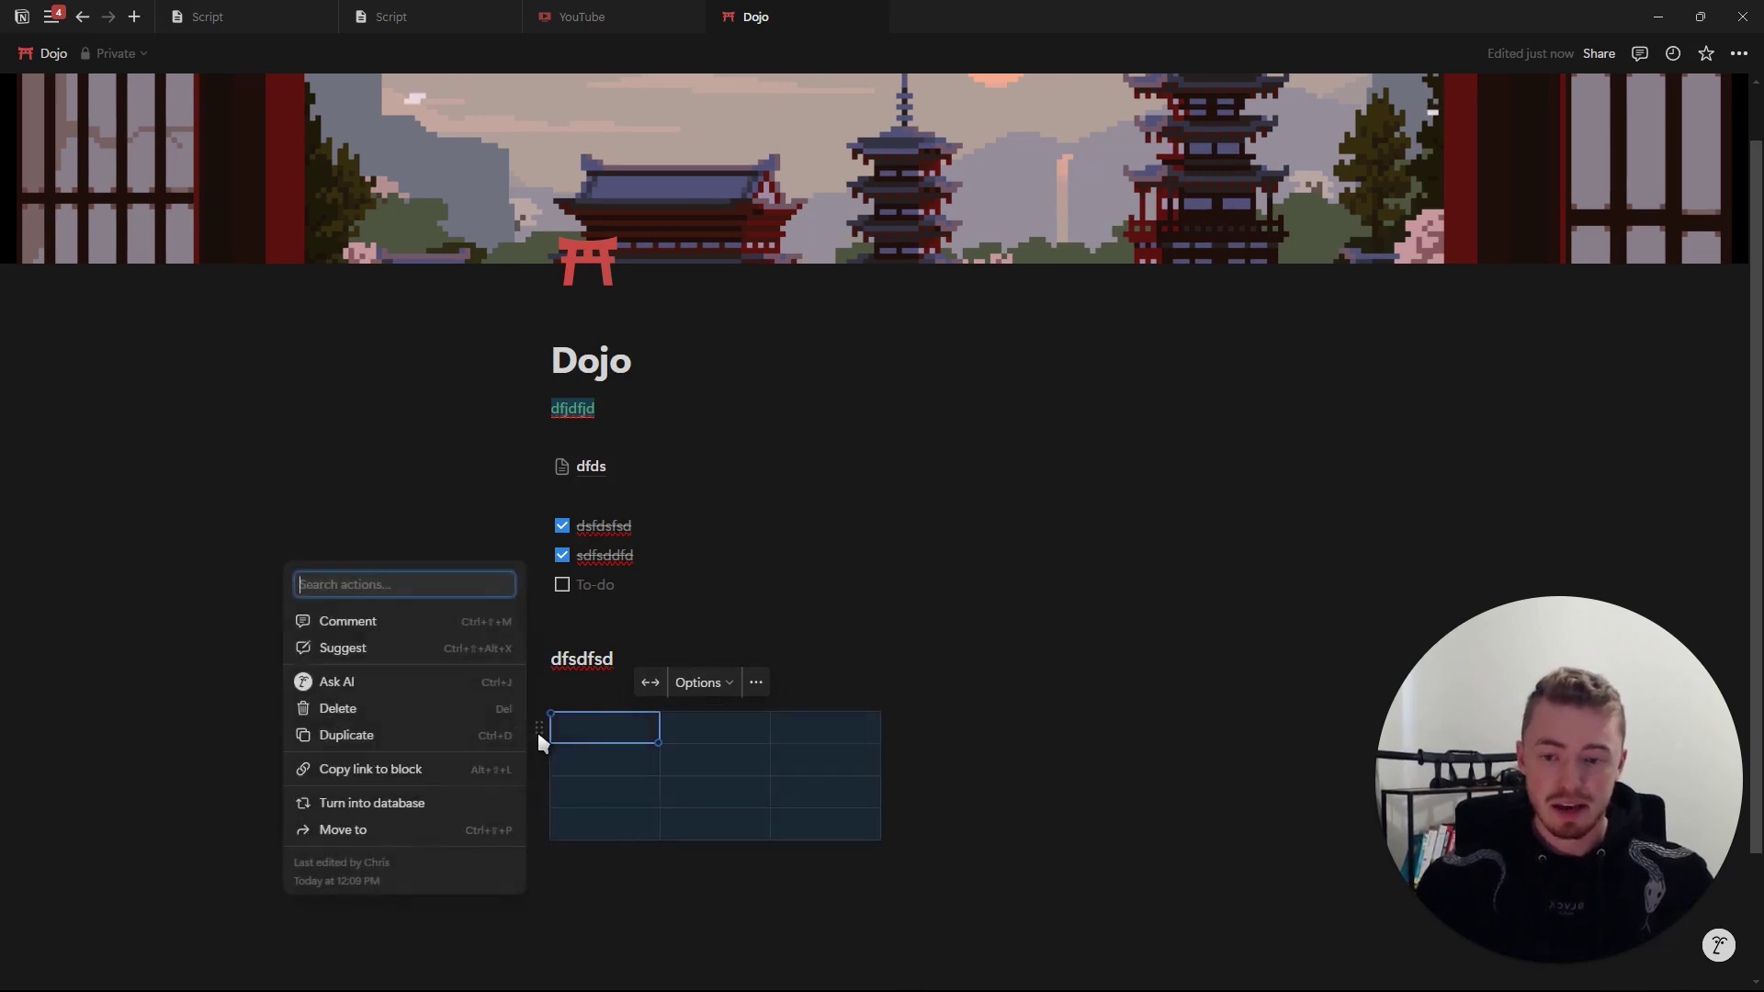
left_click(487, 801)
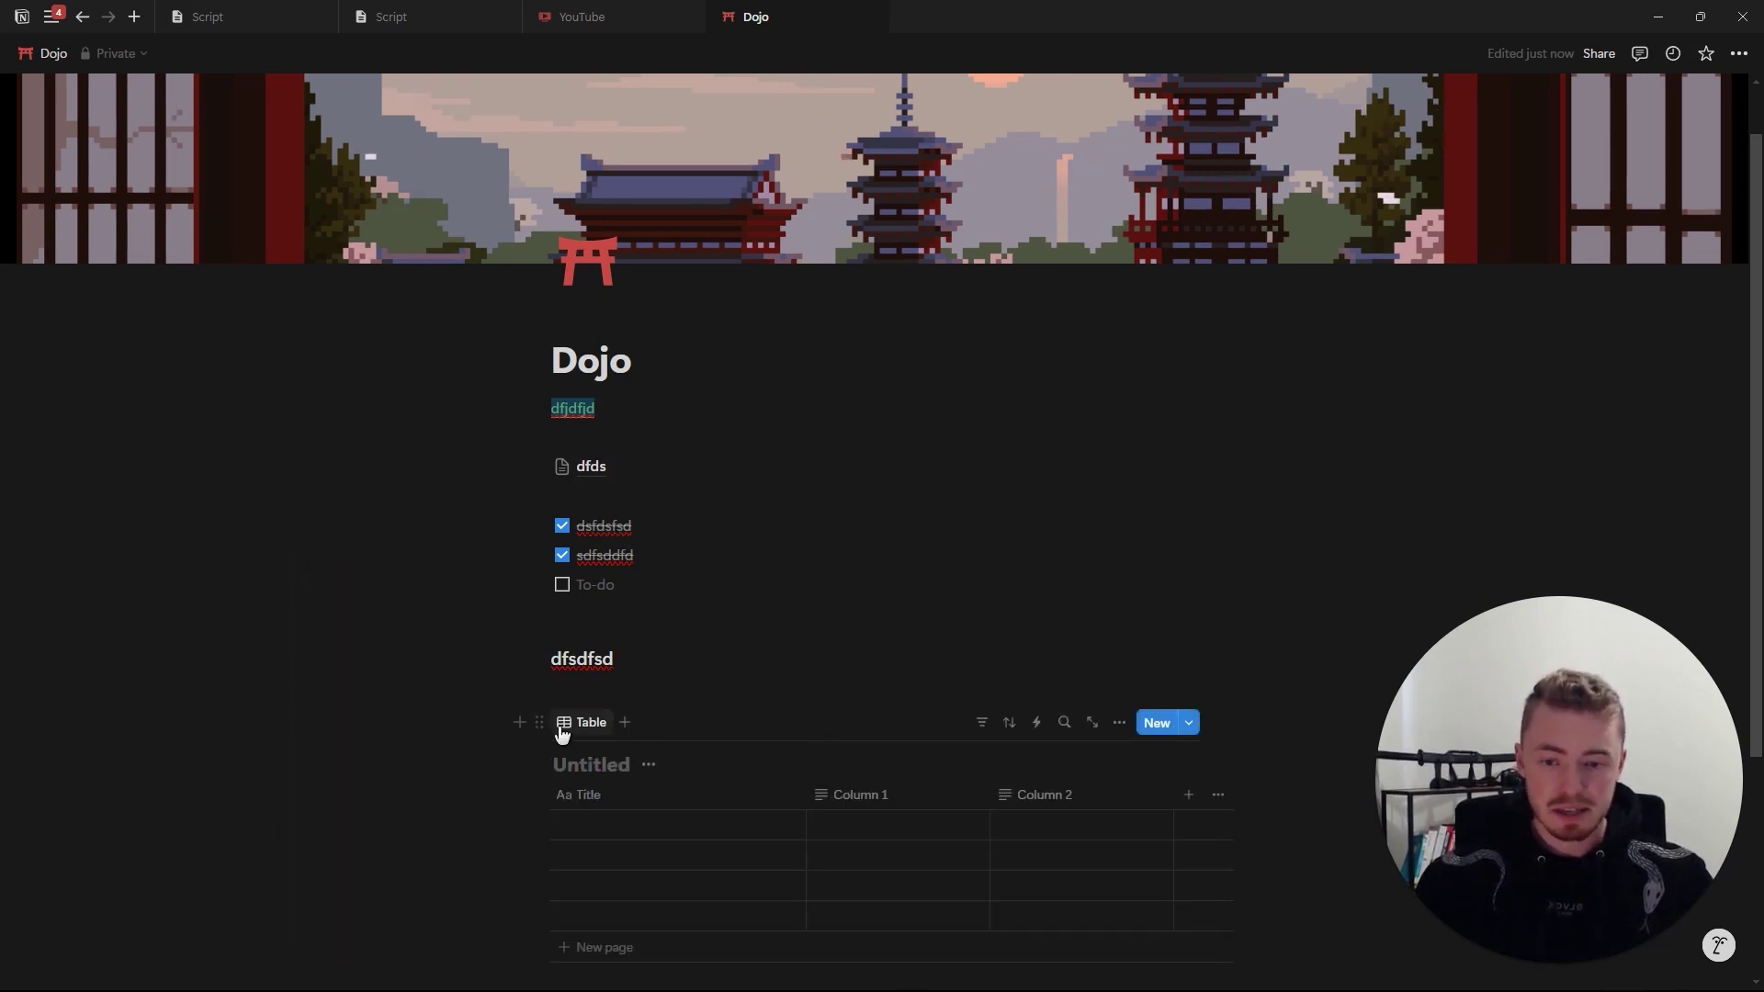
left_click(539, 722)
left_click(512, 796)
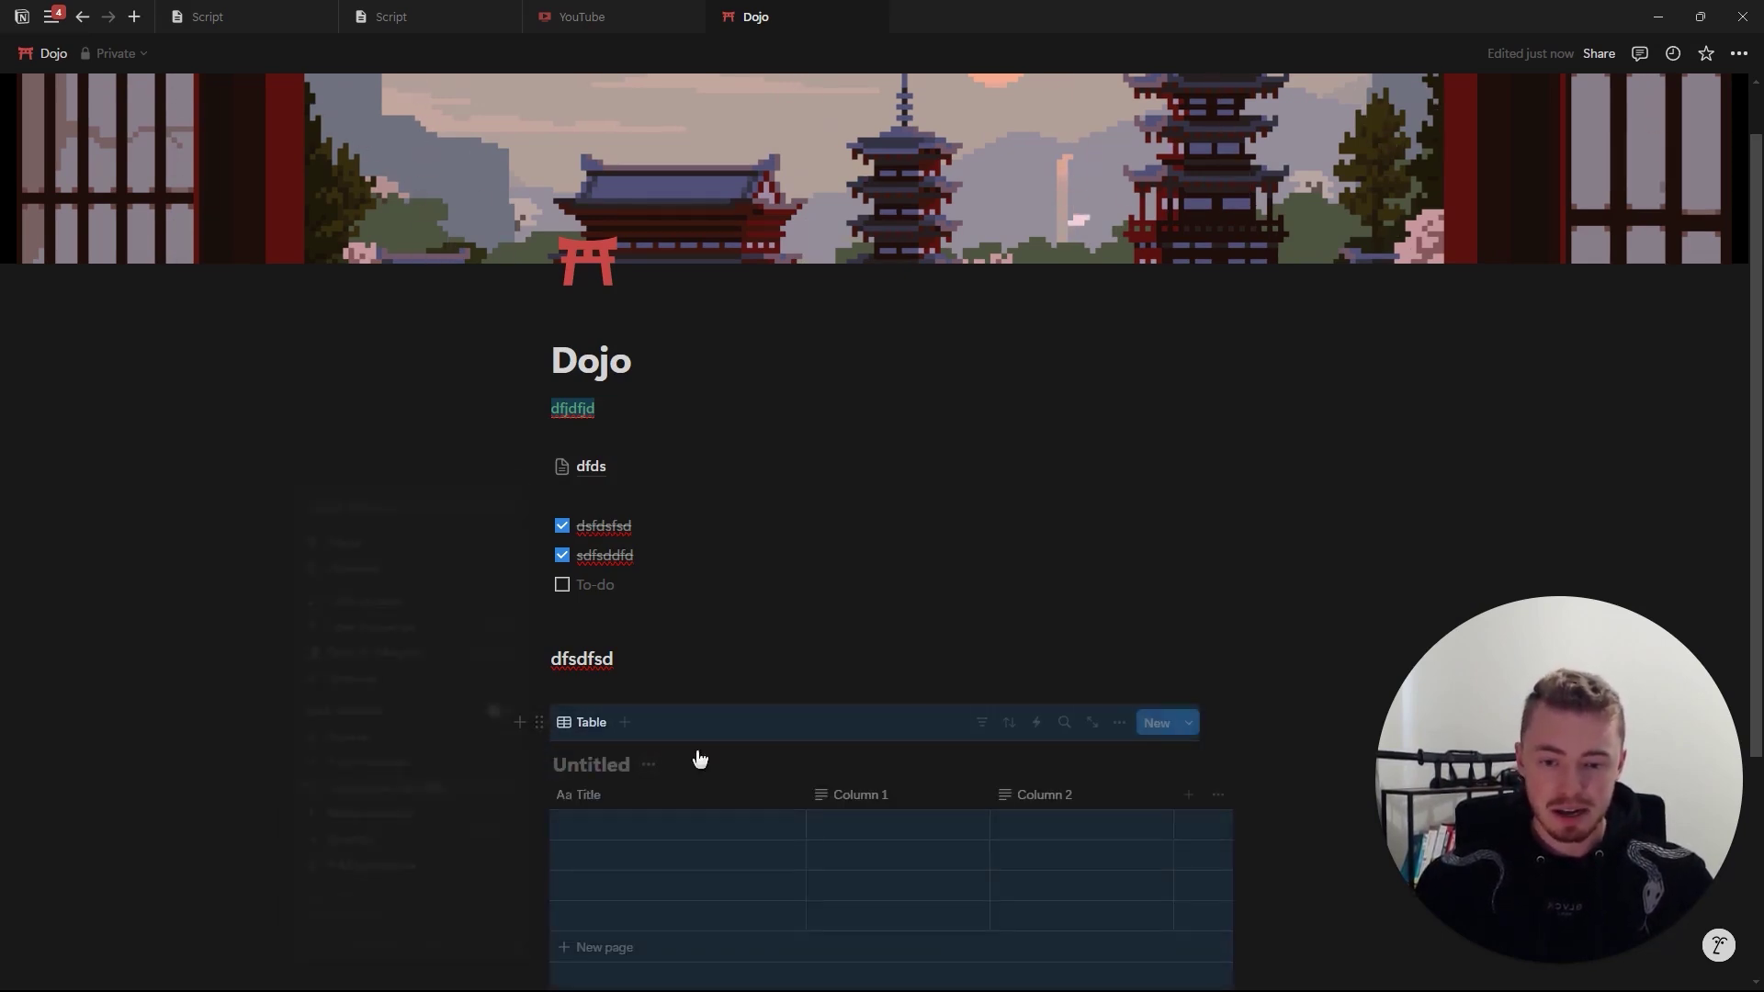
Start a new block below the table with the block menu showing.
scroll(963, 782, "down", 3)
left_click(588, 689)
type("/")
scroll(834, 460, "down", 3)
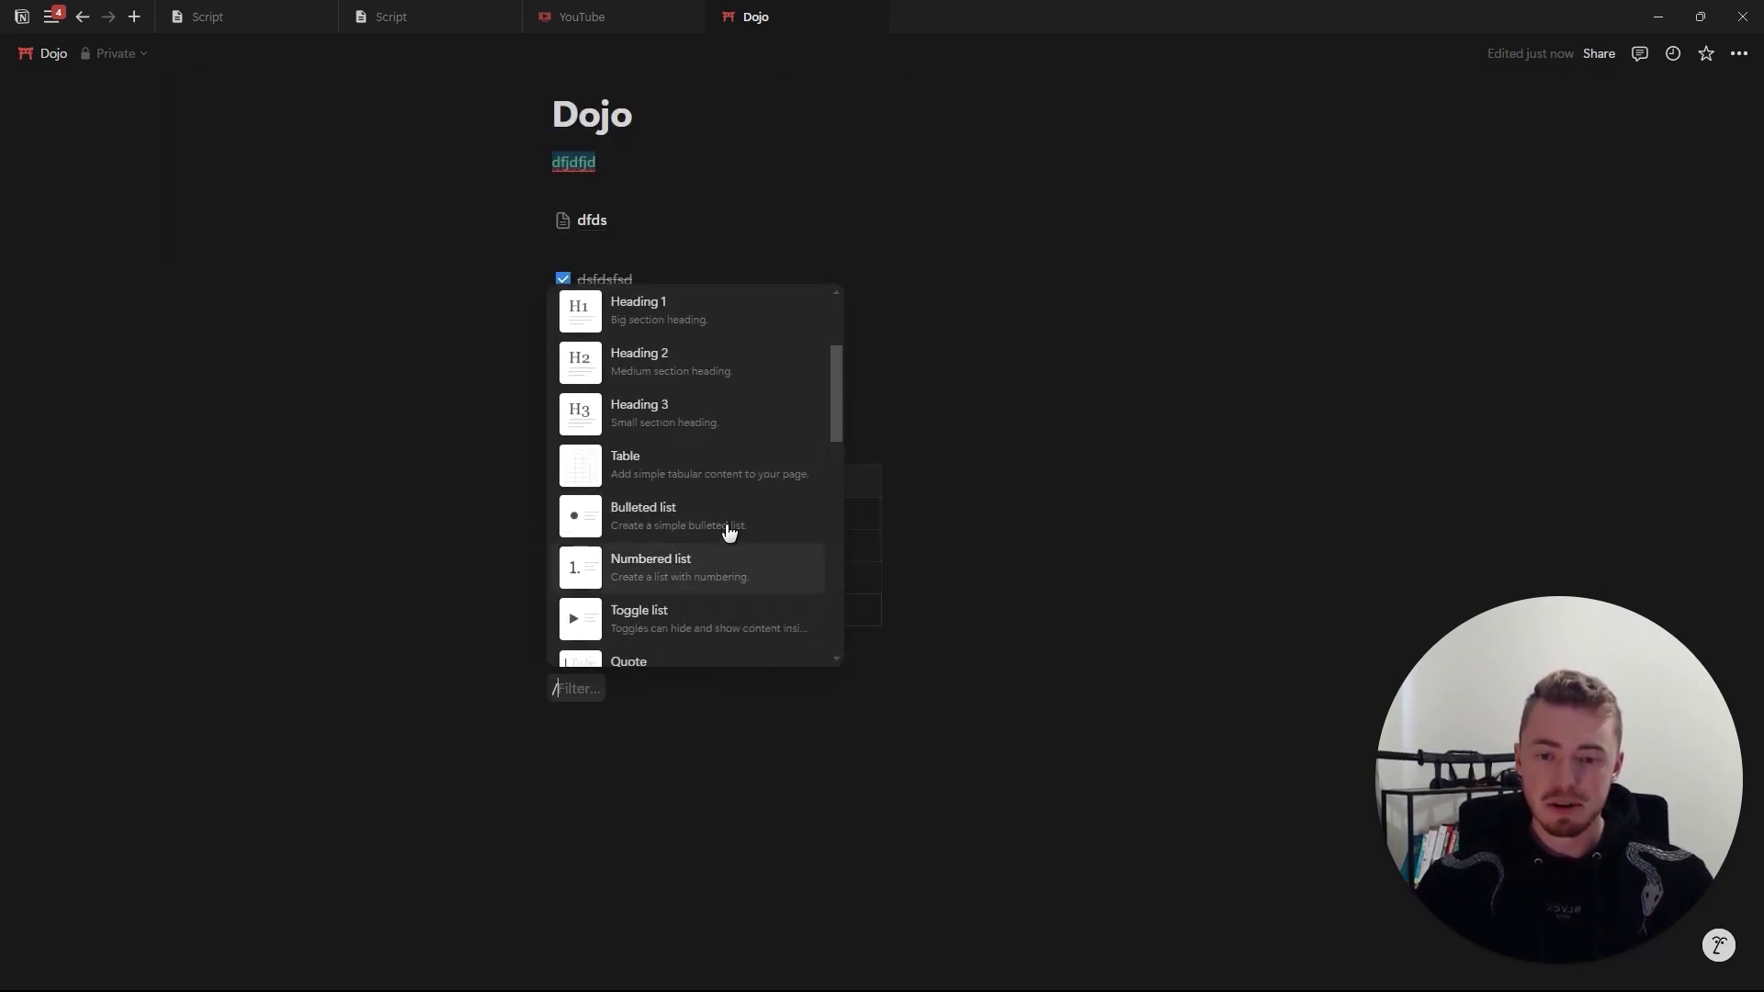
Add a bulleted item 'dfsdfsd' and start a numbered list.
key("BackSpace")
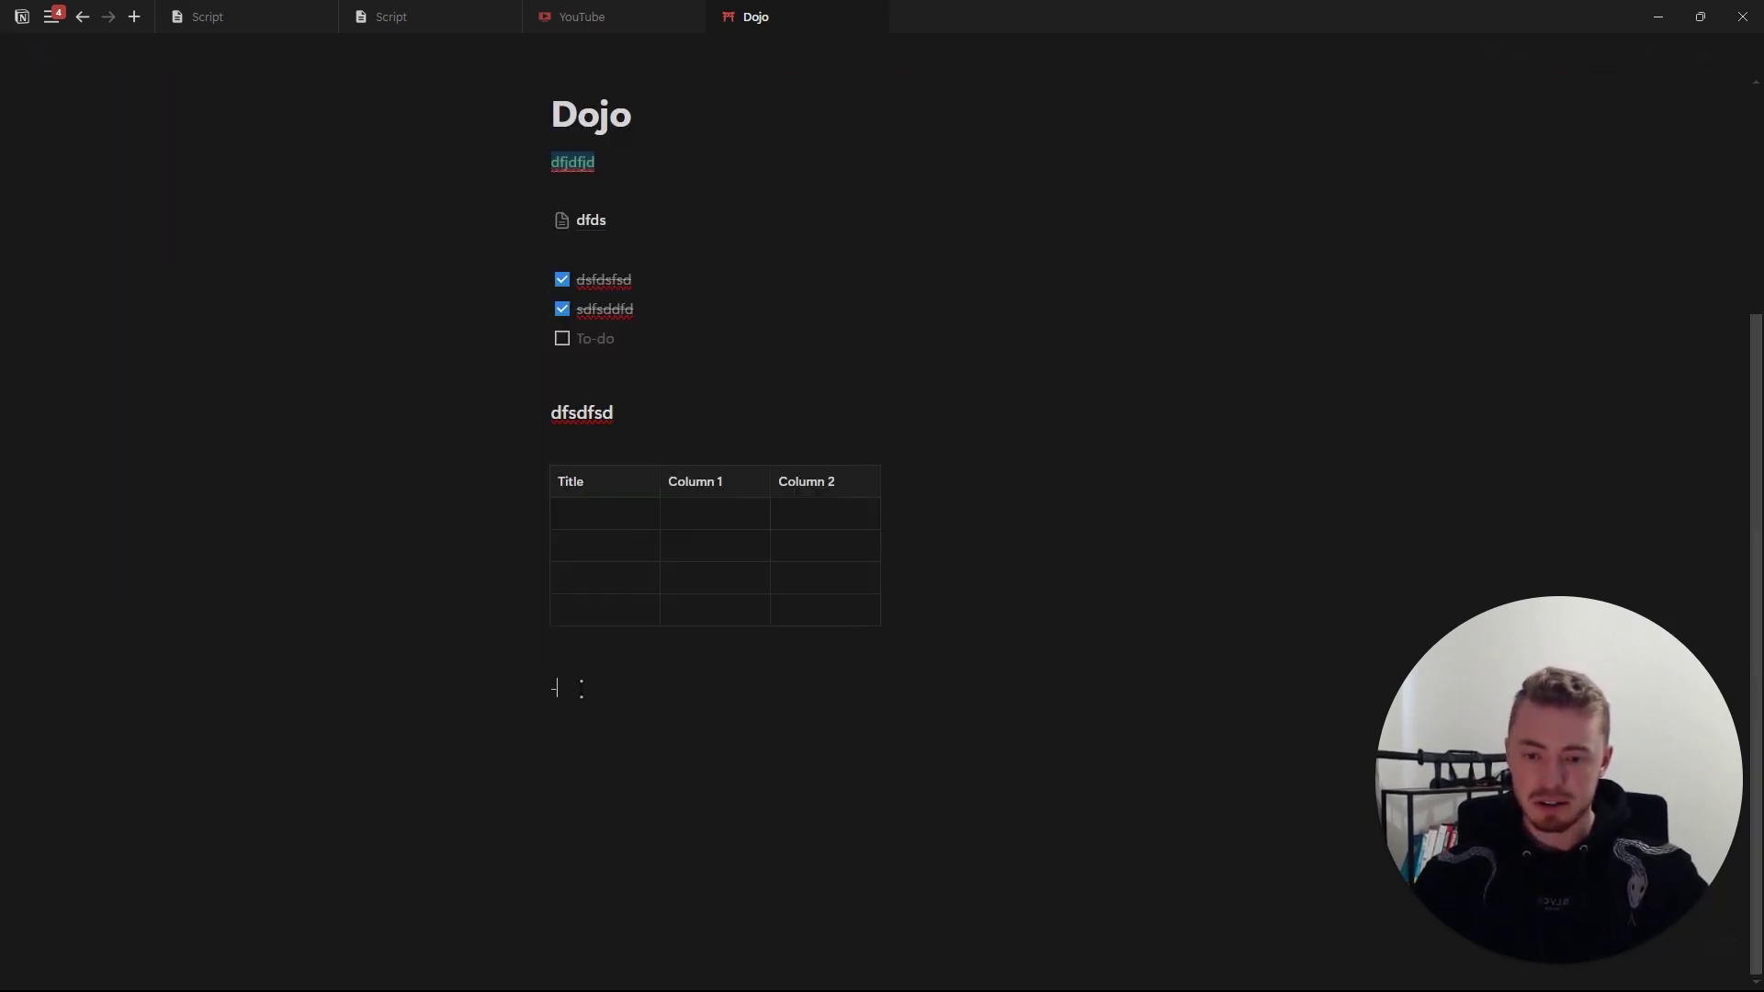
type("dfsdfsd")
key("Return")
key("Return")
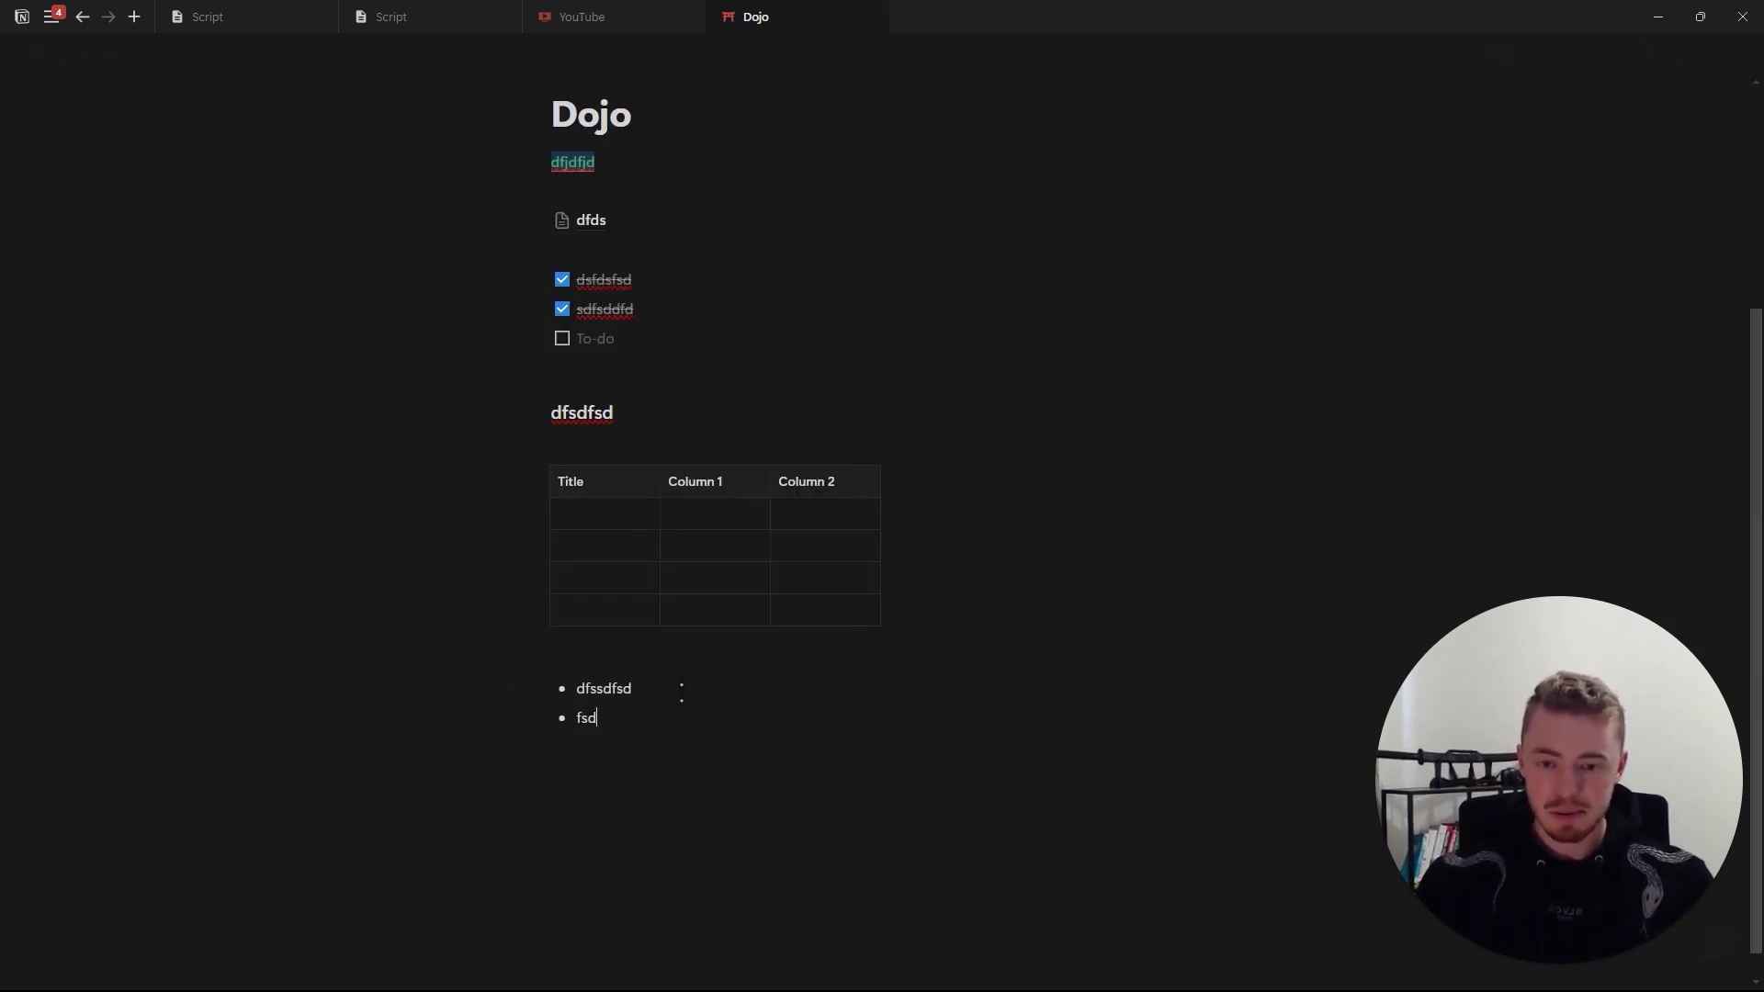
type("/")
key("BackSpace")
type("1")
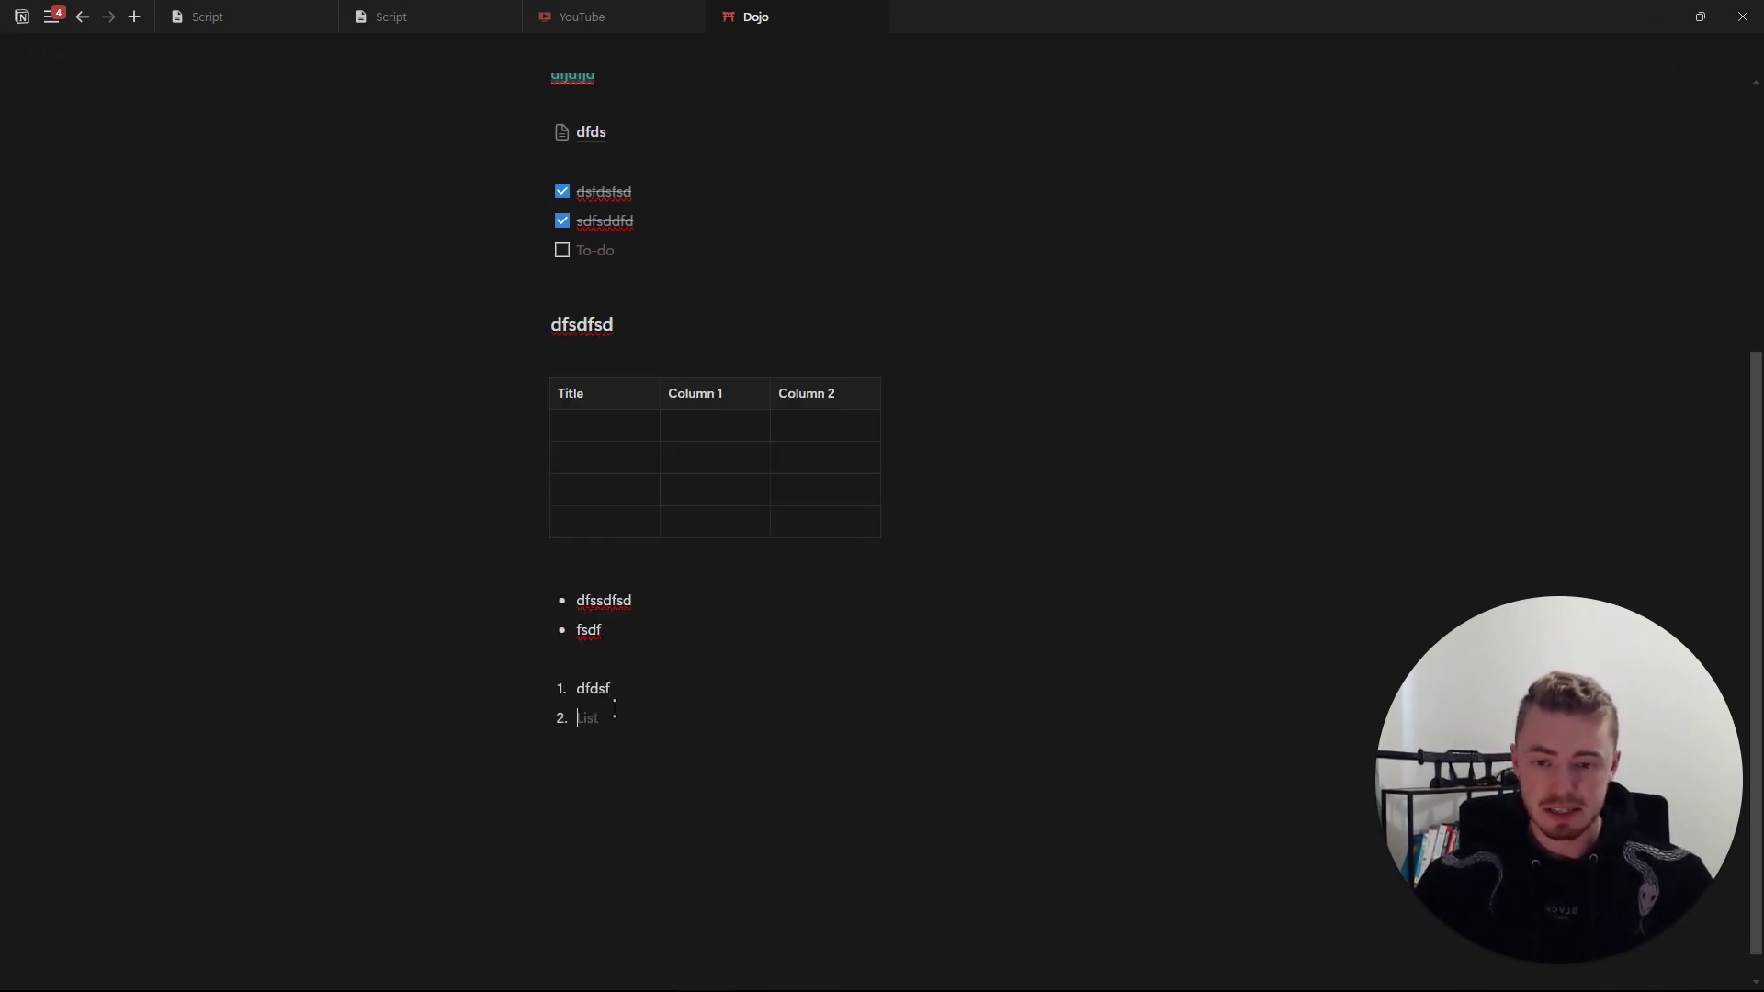
key("Return")
key("Return")
Add a toggle 'dsfsdfsd' holding 'sfsd' and 'sf', plus two more toggles 'sdfsd'.
type("/")
key("BackSpace")
type("> dsfsdfsd")
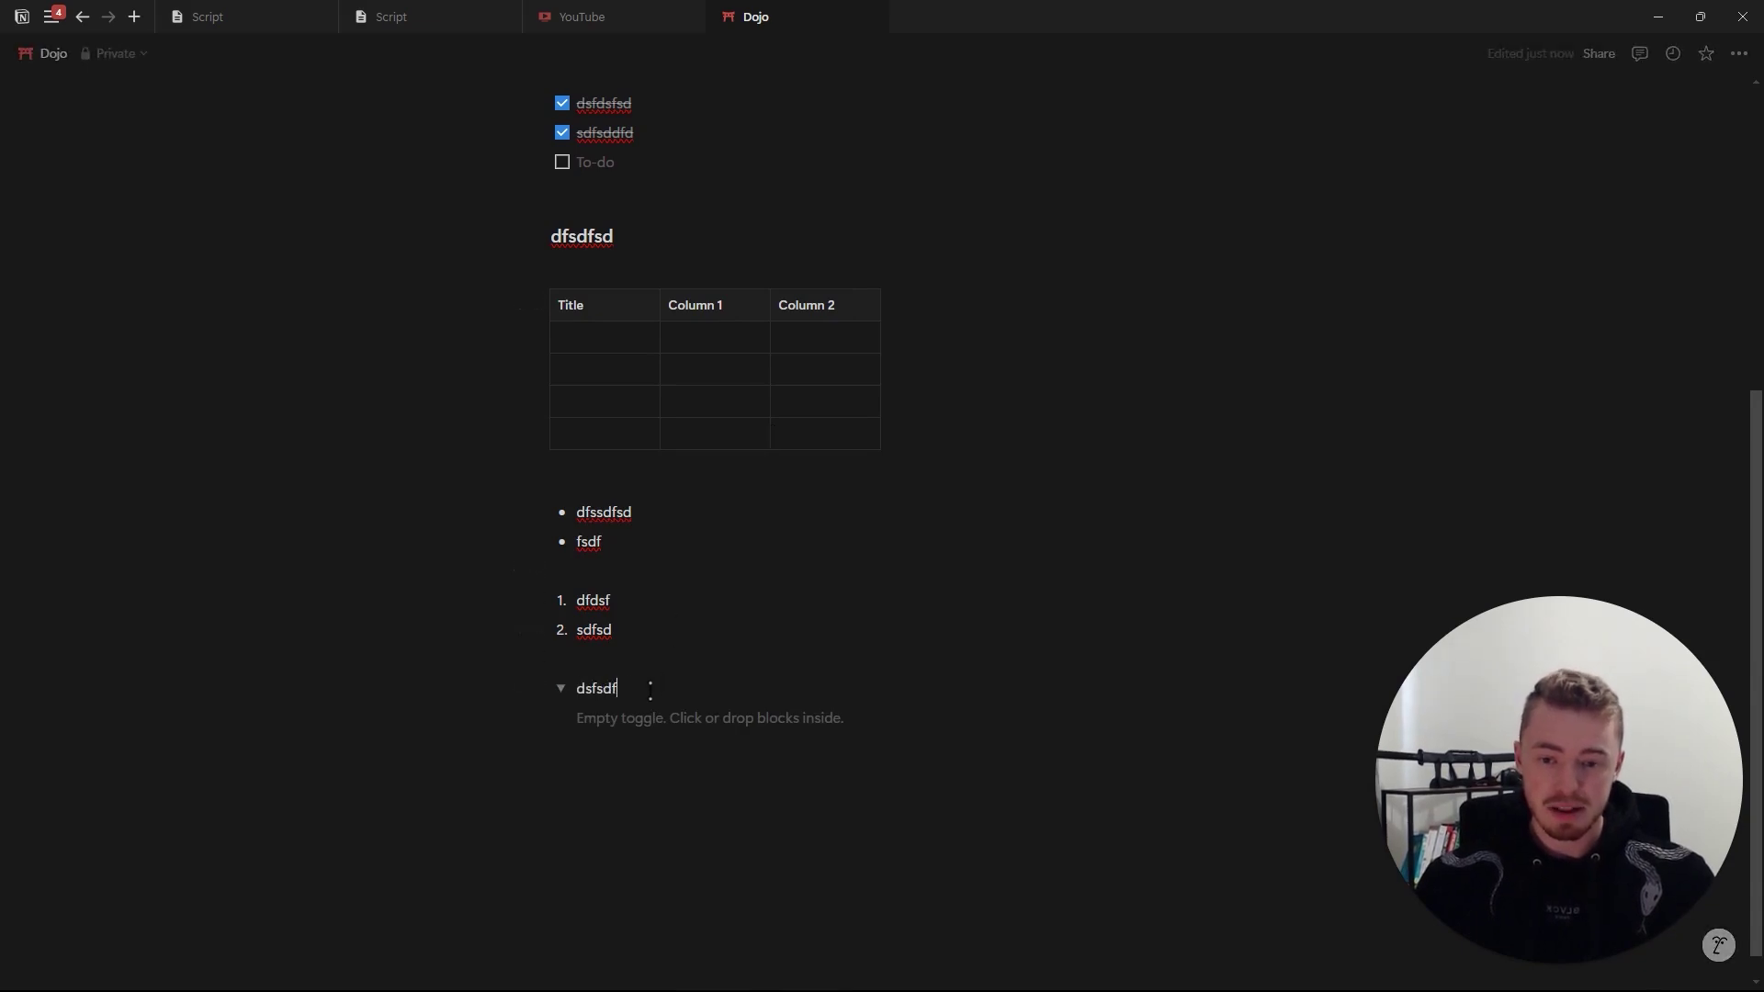
left_click(634, 721)
type("sfsdfsdf")
key("Return")
type("sf")
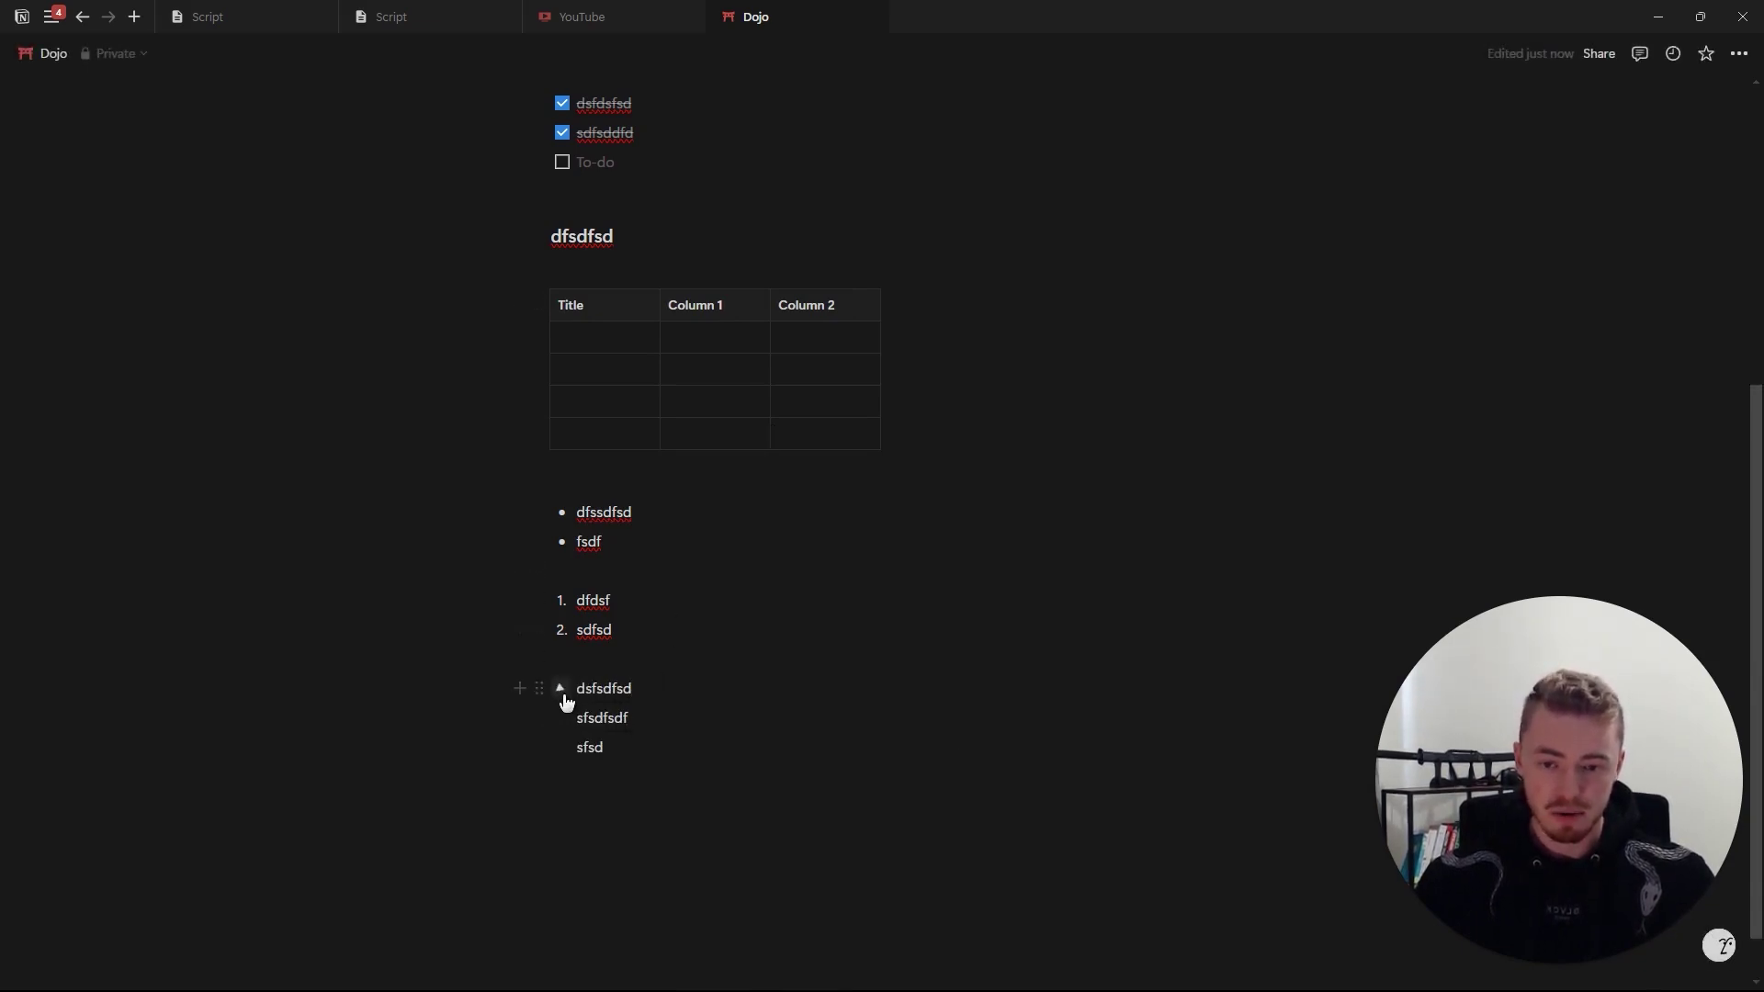
scroll(575, 747, "down", 1)
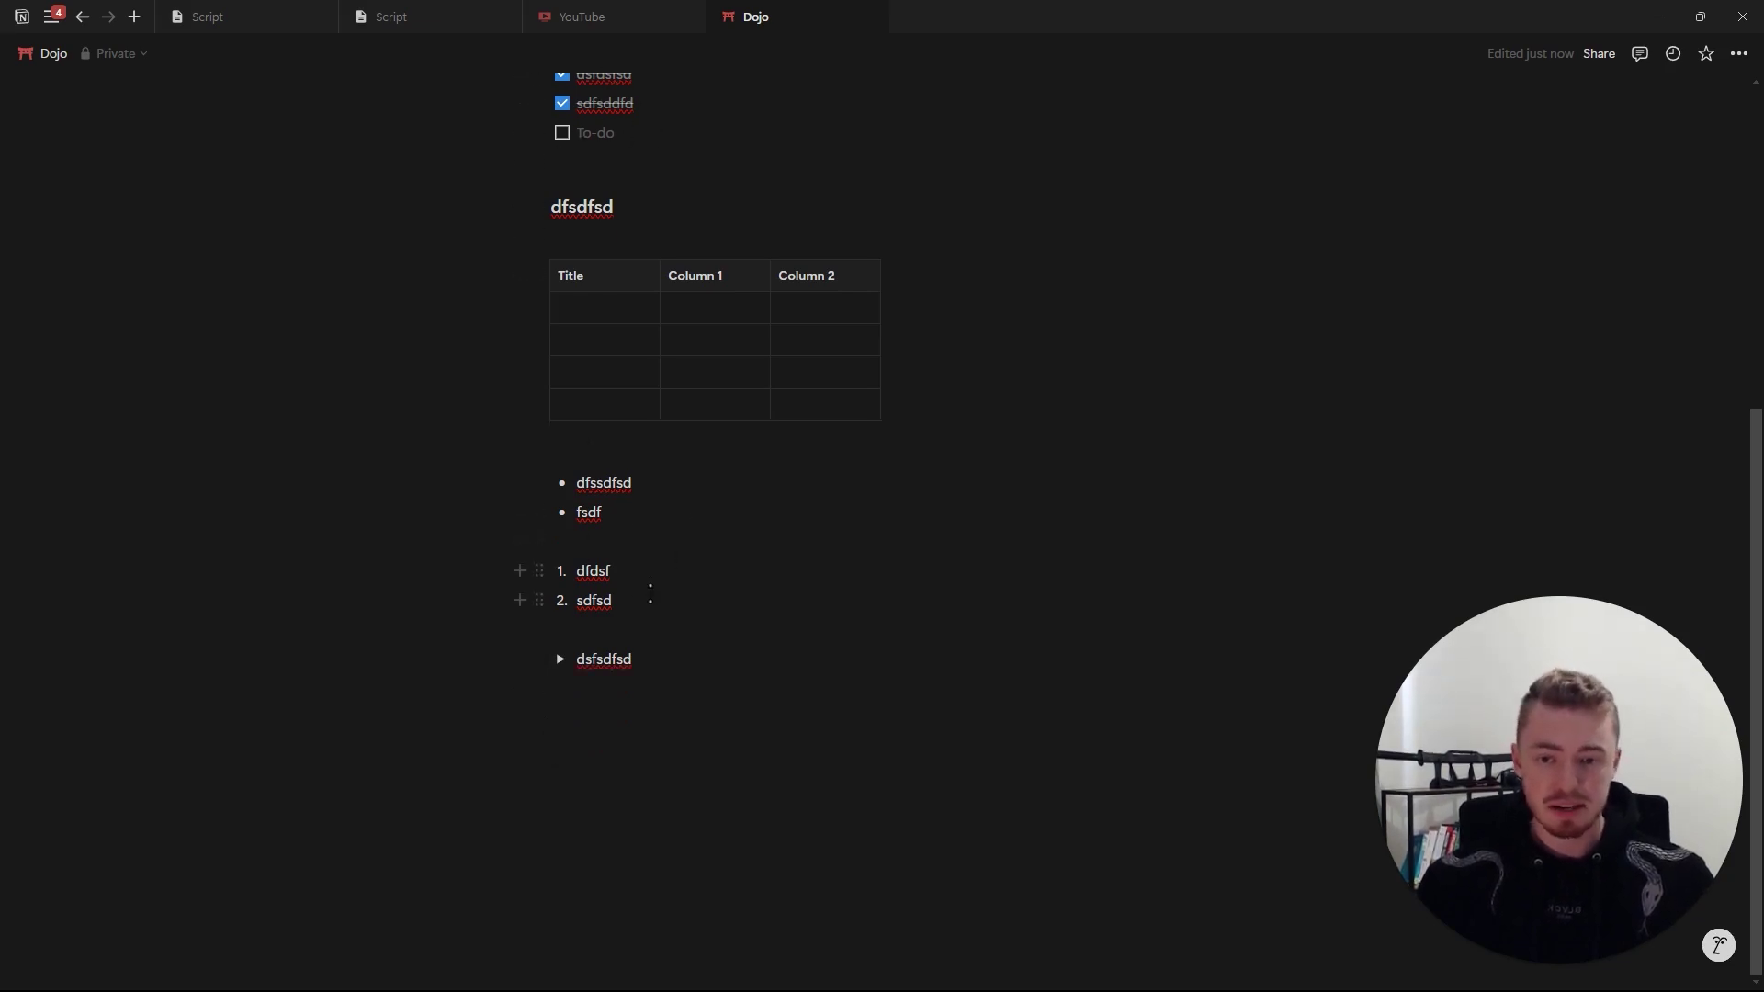
key("Return")
type("sdfsd")
key("Return")
type("sdfsd")
Add a third numbered item 'sfds' and end the list with a plain line.
left_click(663, 533)
key("Return")
type("sfdsf")
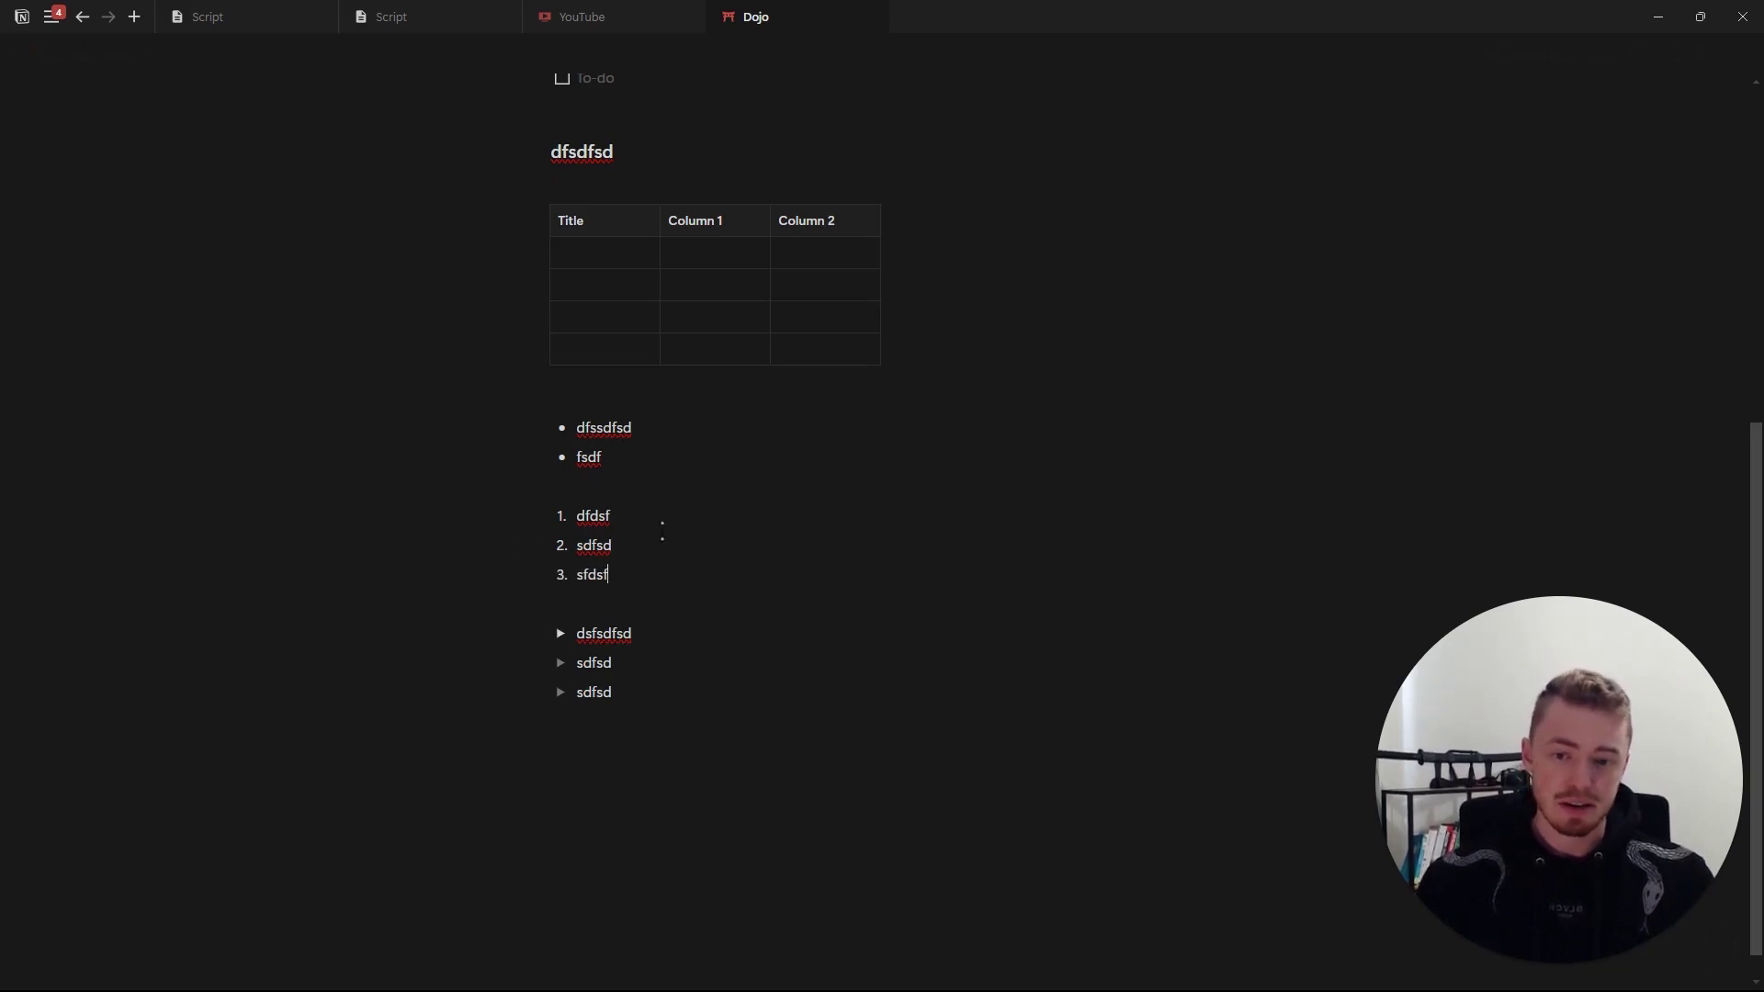
key("Return")
key("Return")
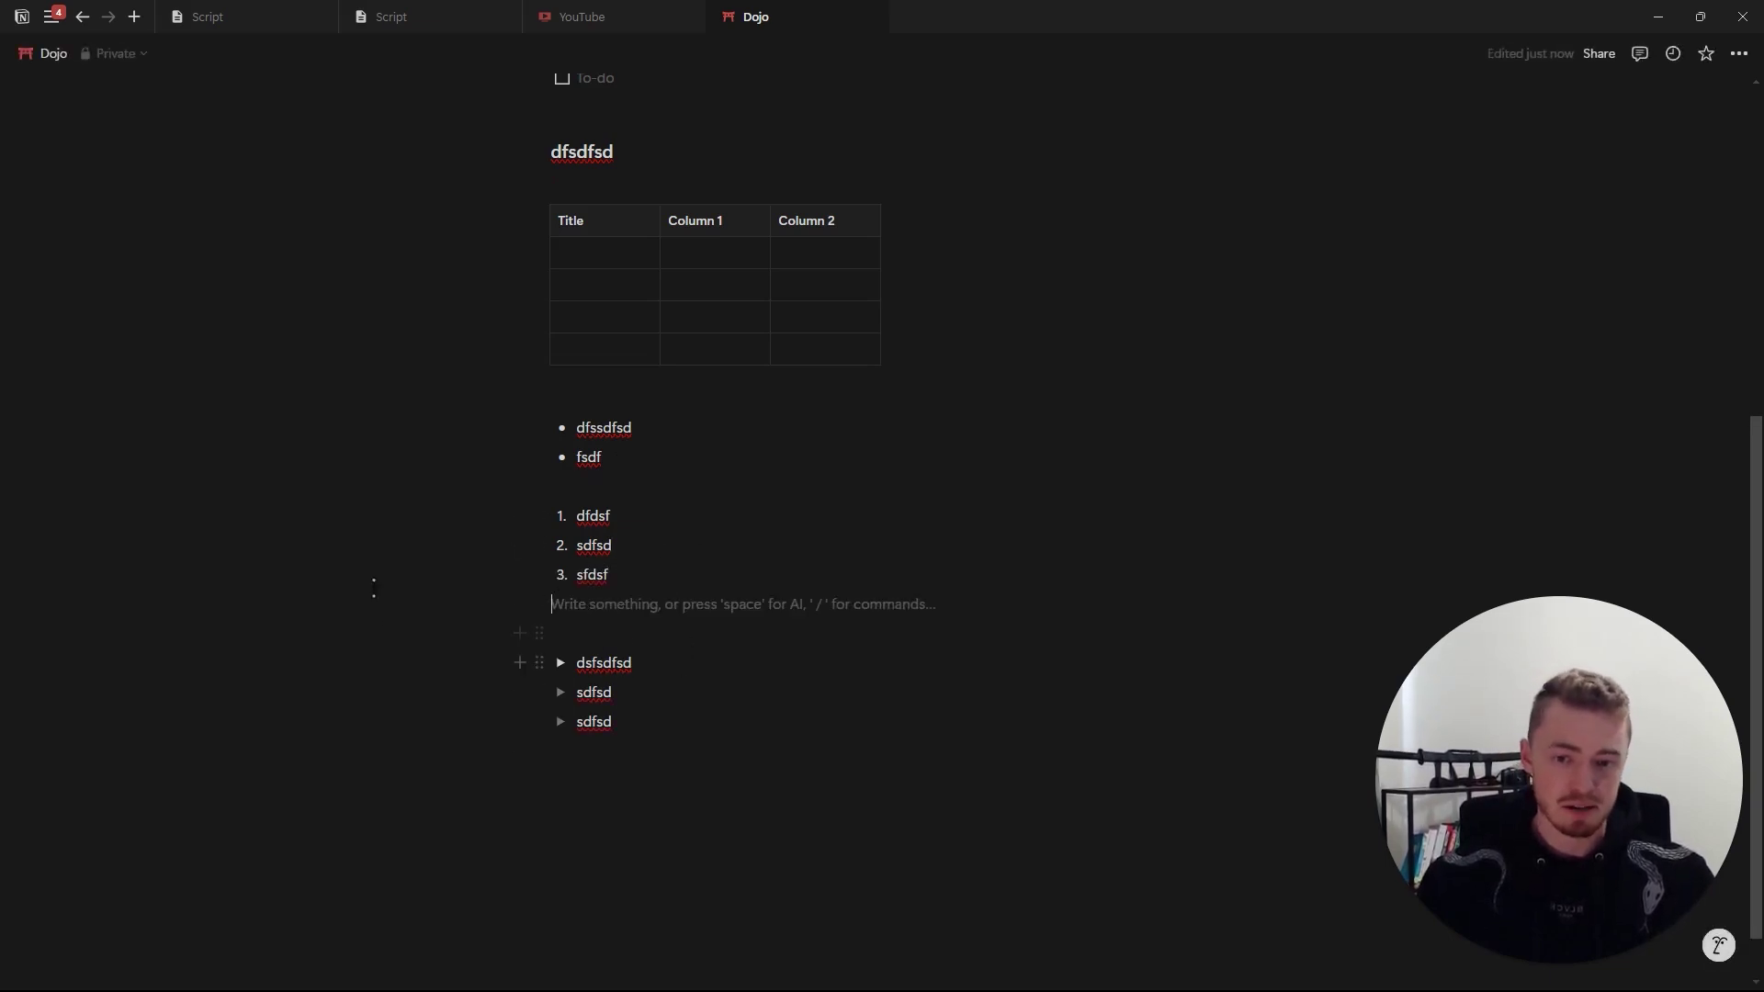
type("/")
key("BackSpace")
Add two quote blocks, 'fsdfsd' and 'df'.
type("\"fsdfsd")
key("Return")
type("\"")
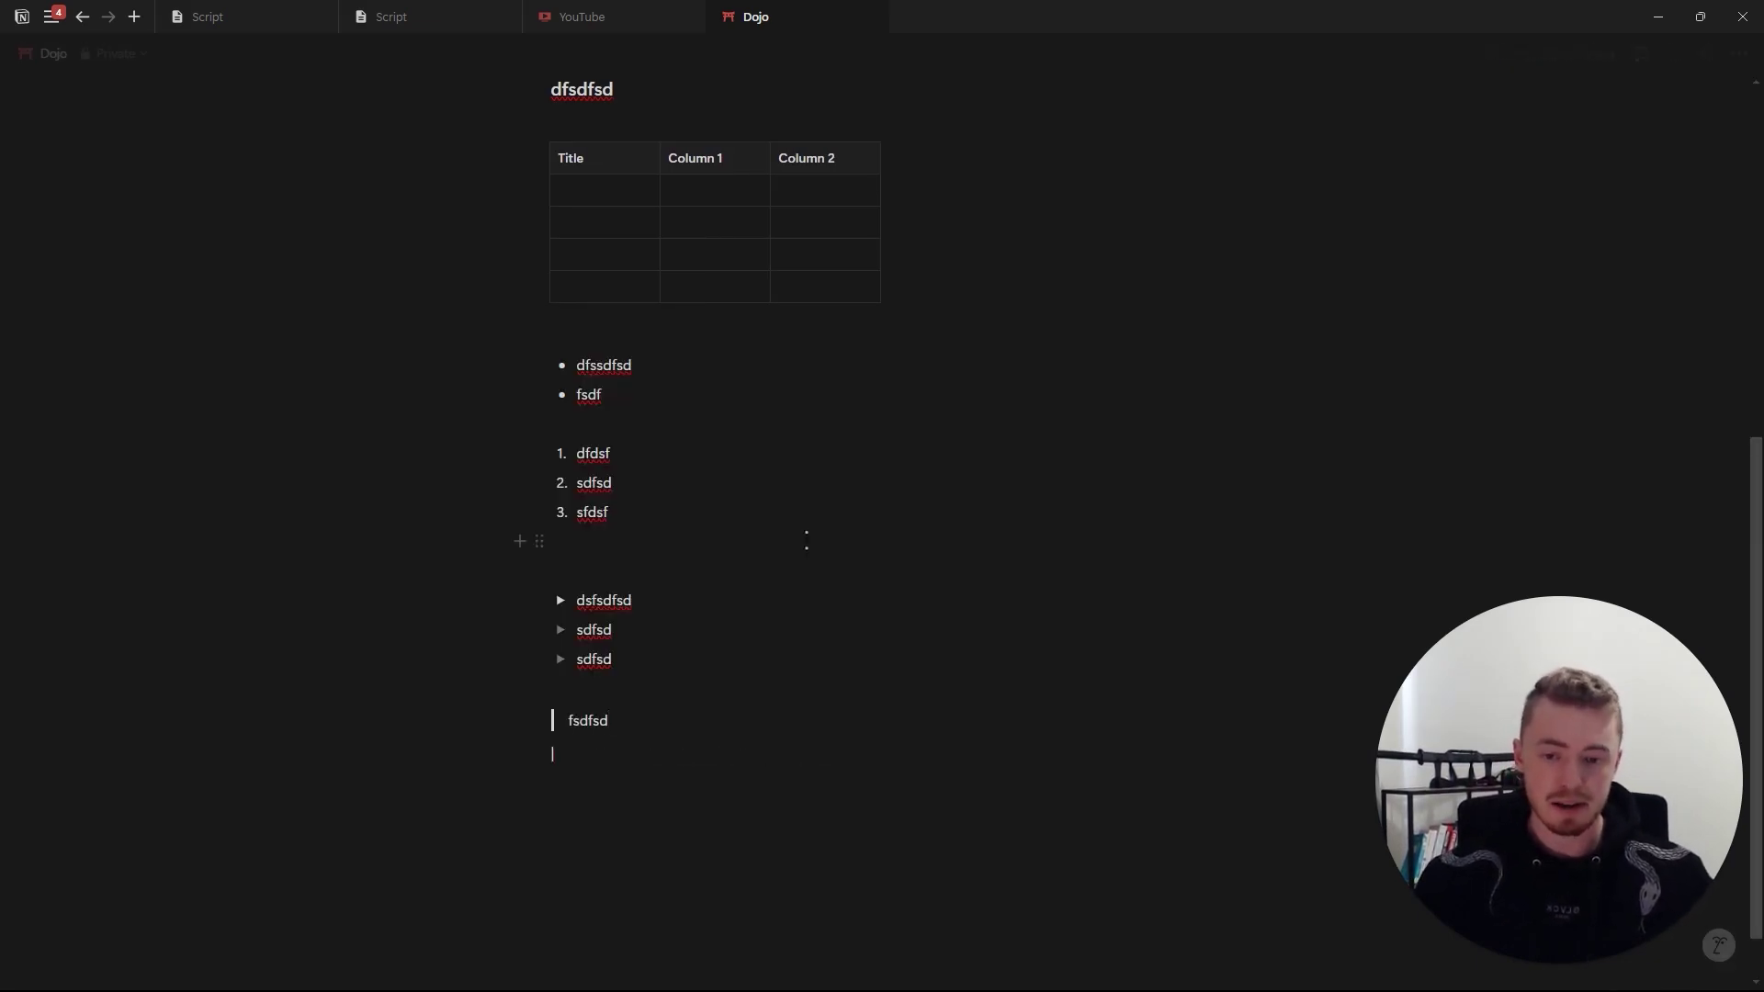
type("dfsd")
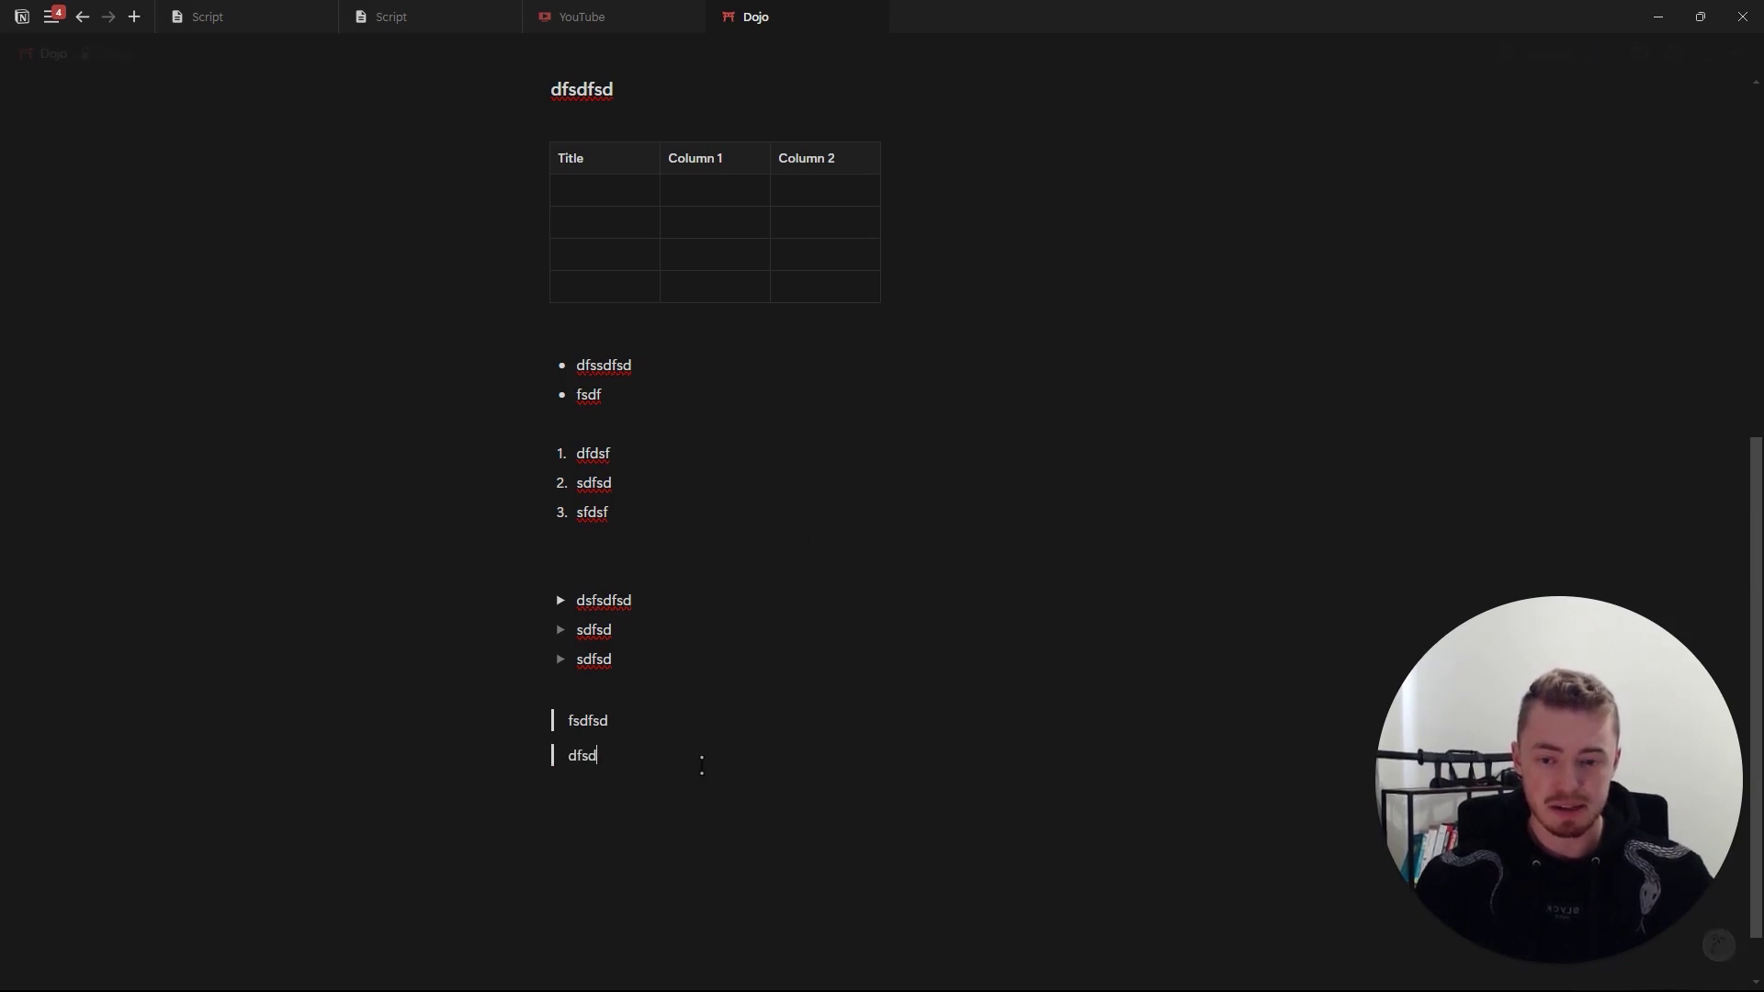
Add a divider and an empty callout below the quotes.
key("Return")
type("/")
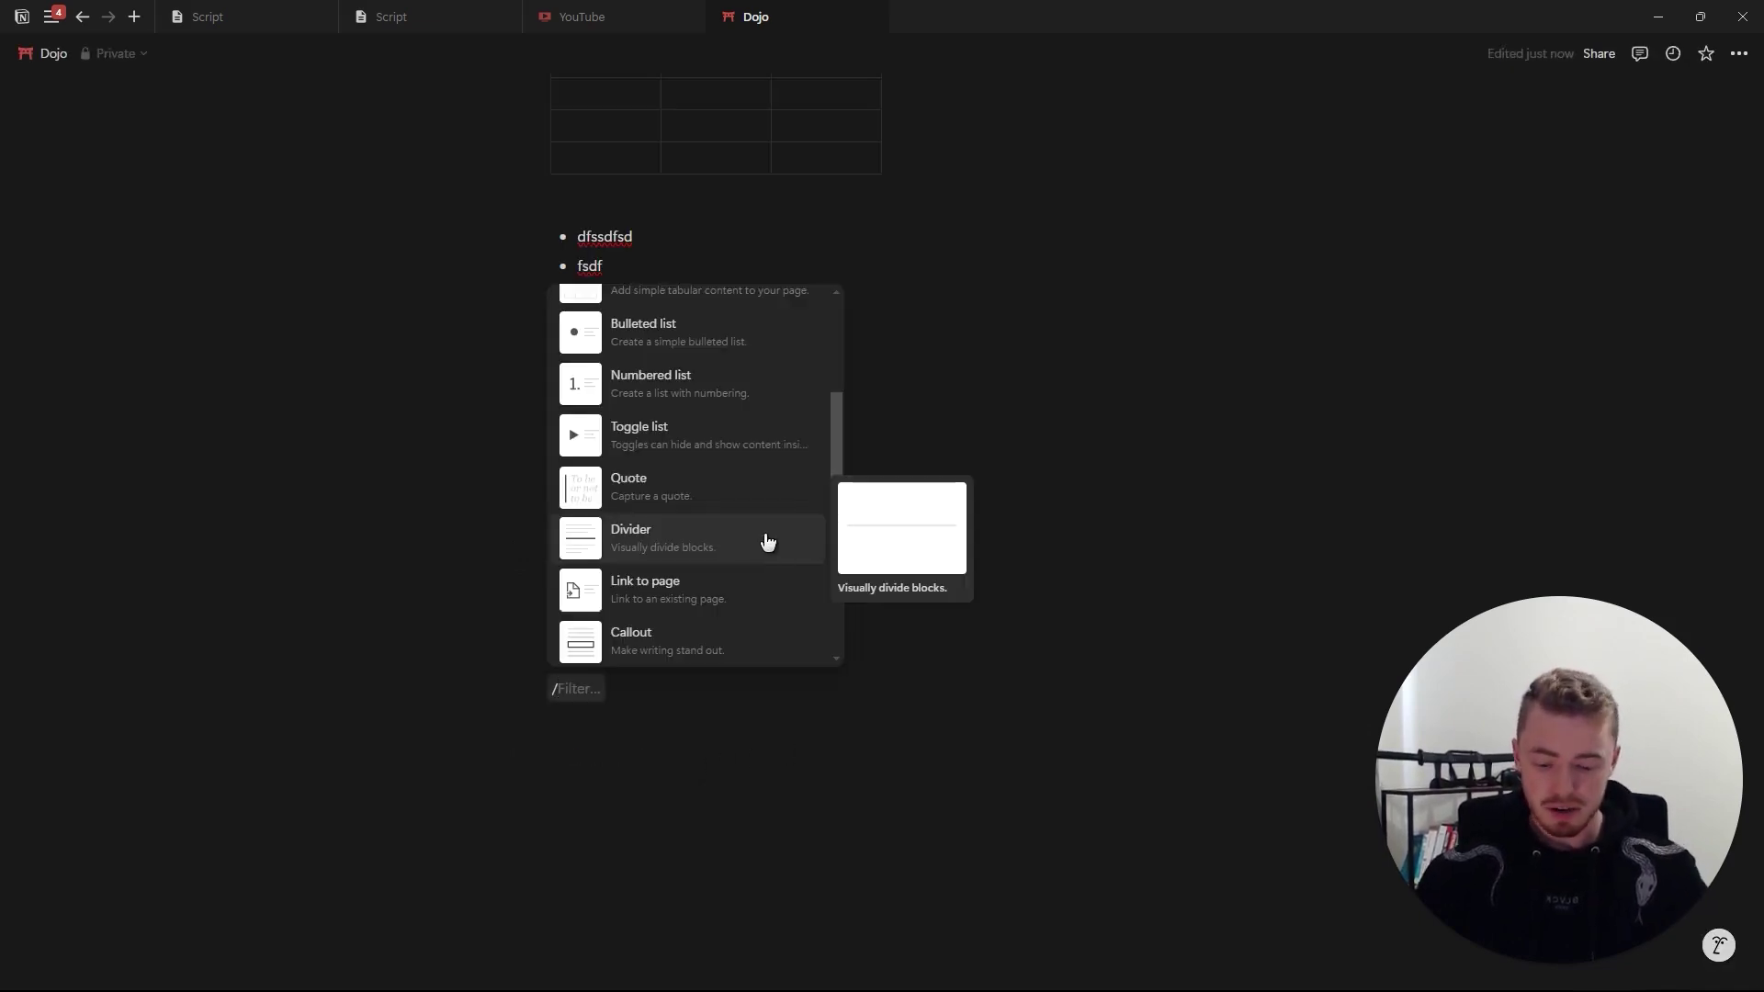
key("BackSpace")
type("---")
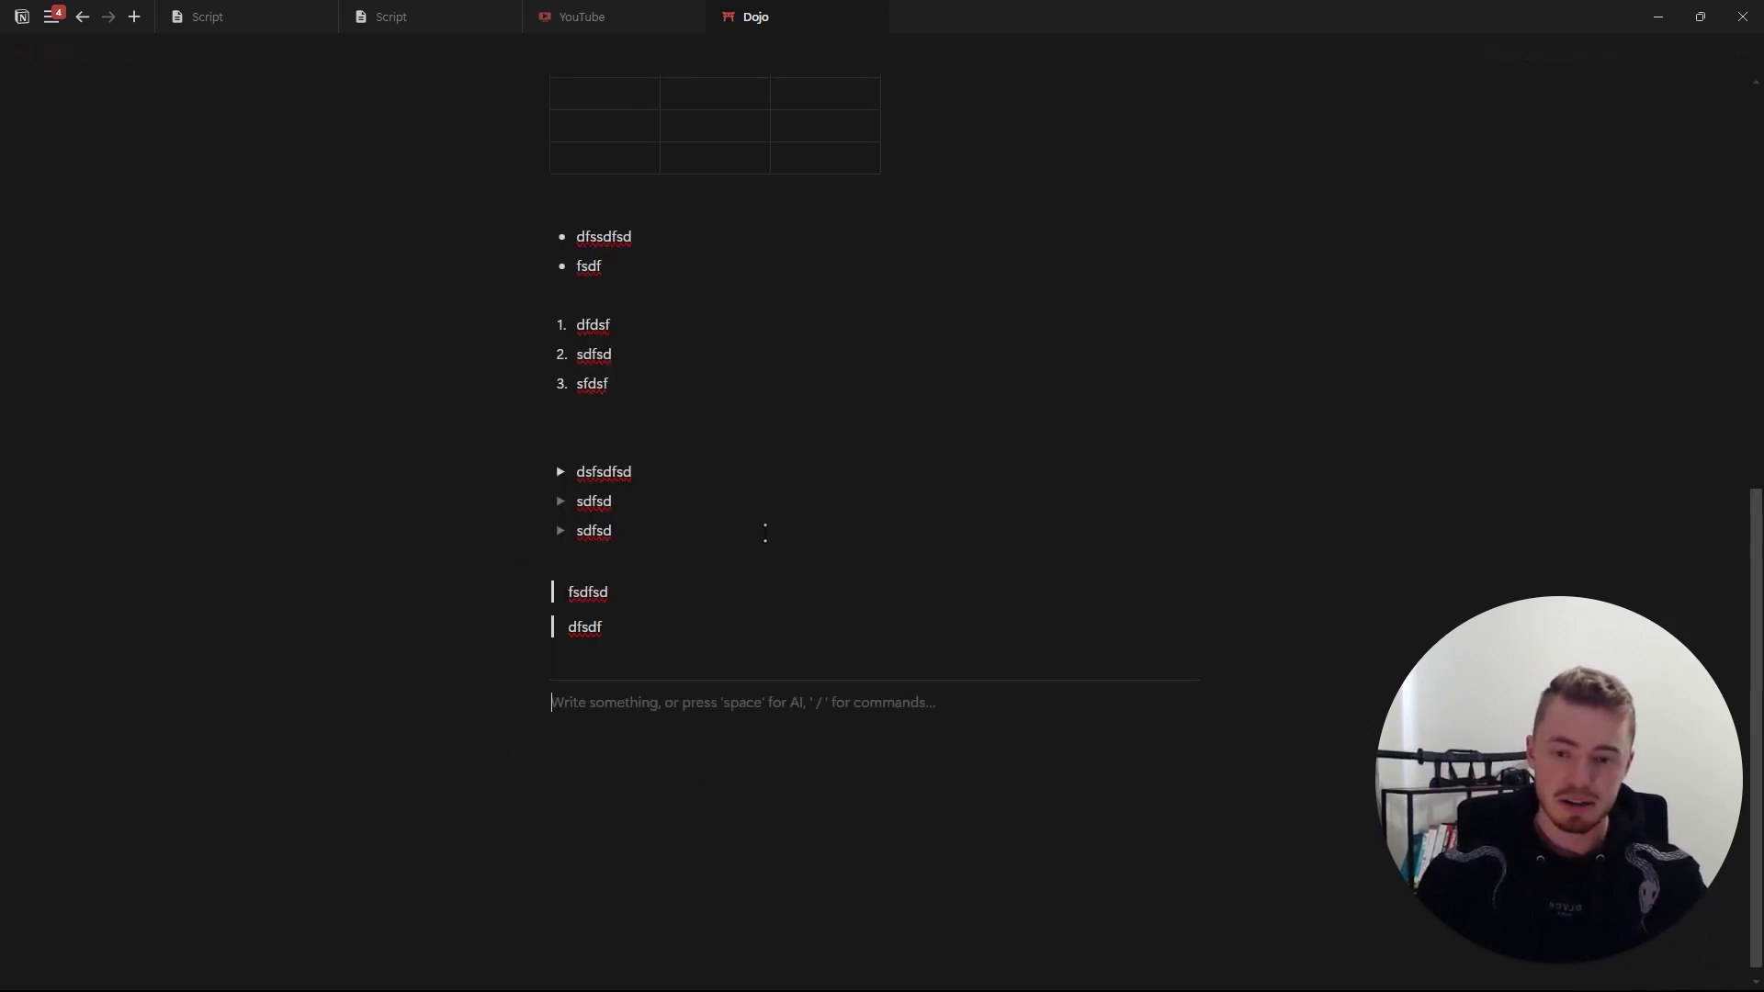
type("/")
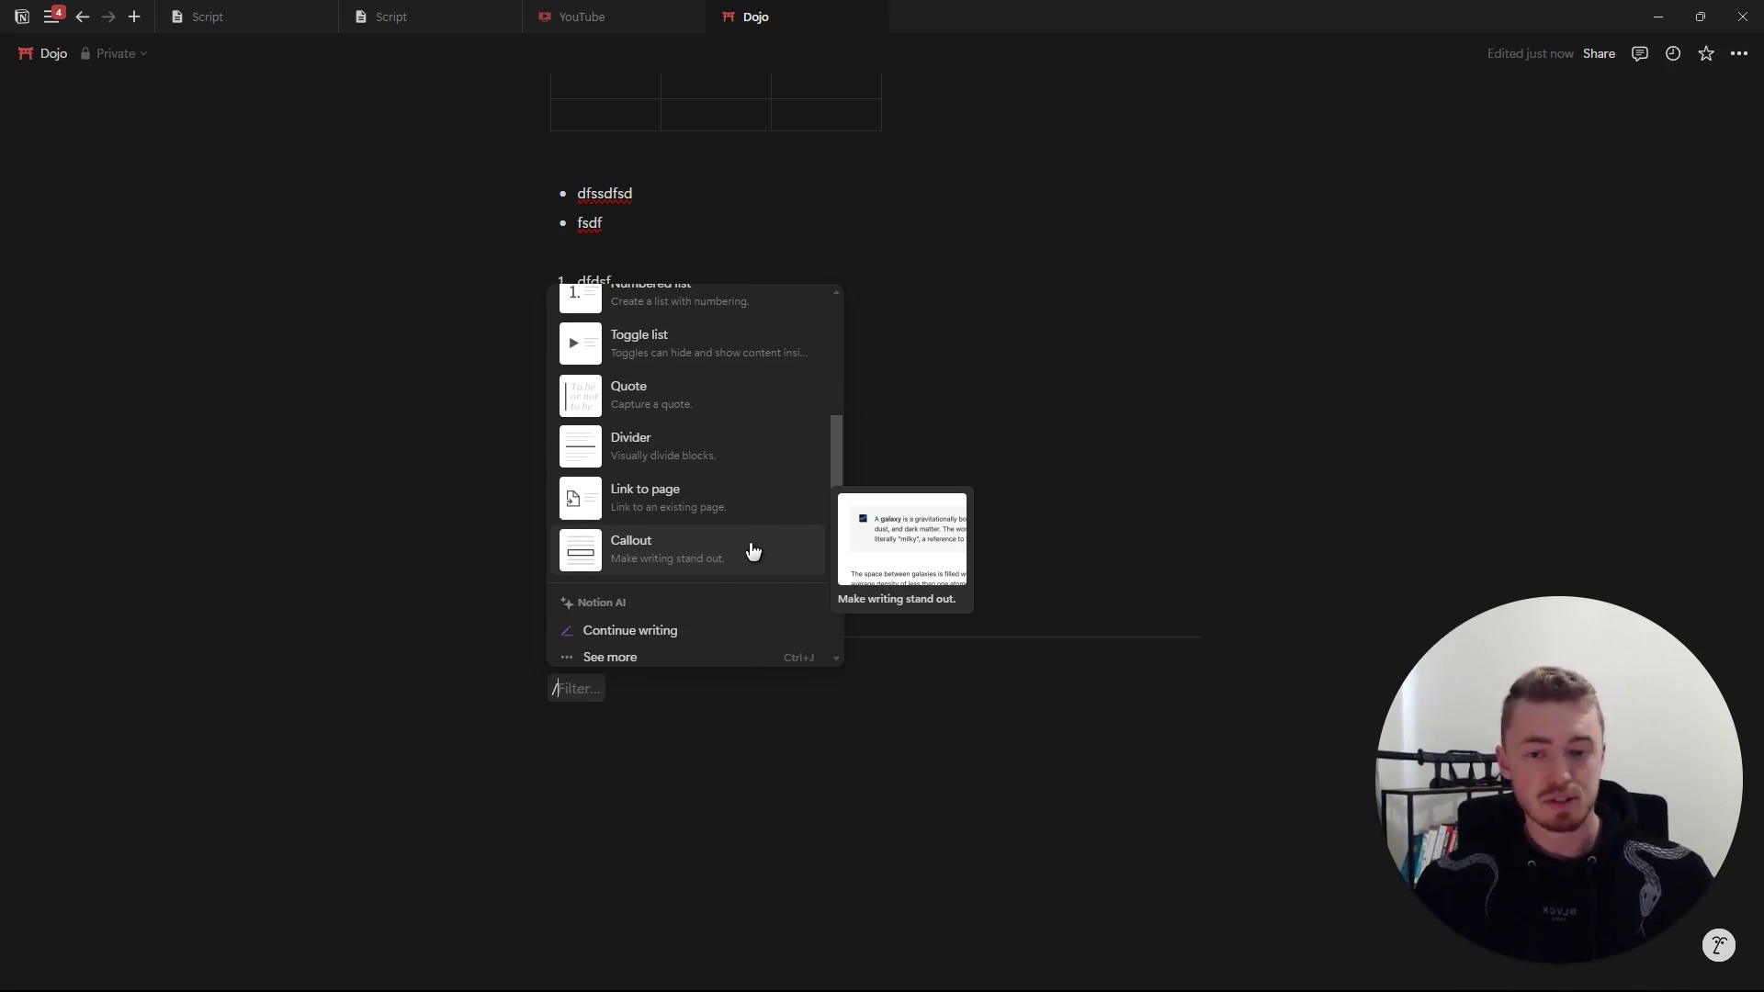
left_click(753, 550)
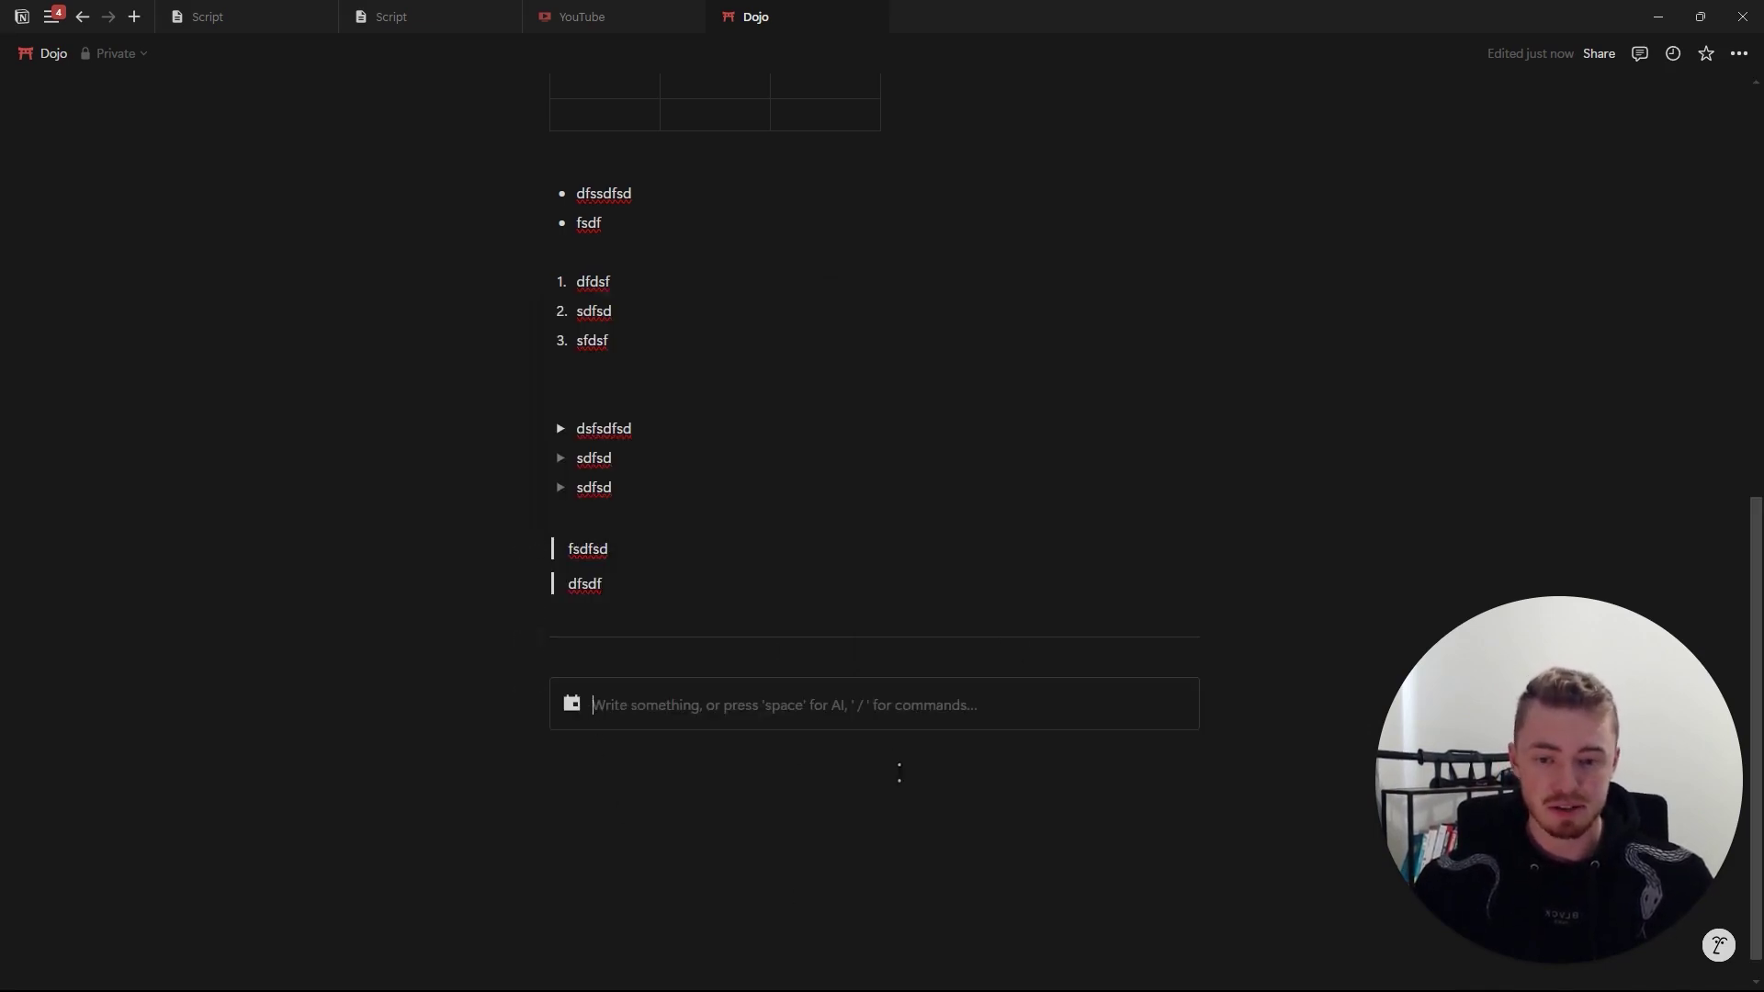
Colour the callout's word Text red and give the callout a gray background.
type("Text")
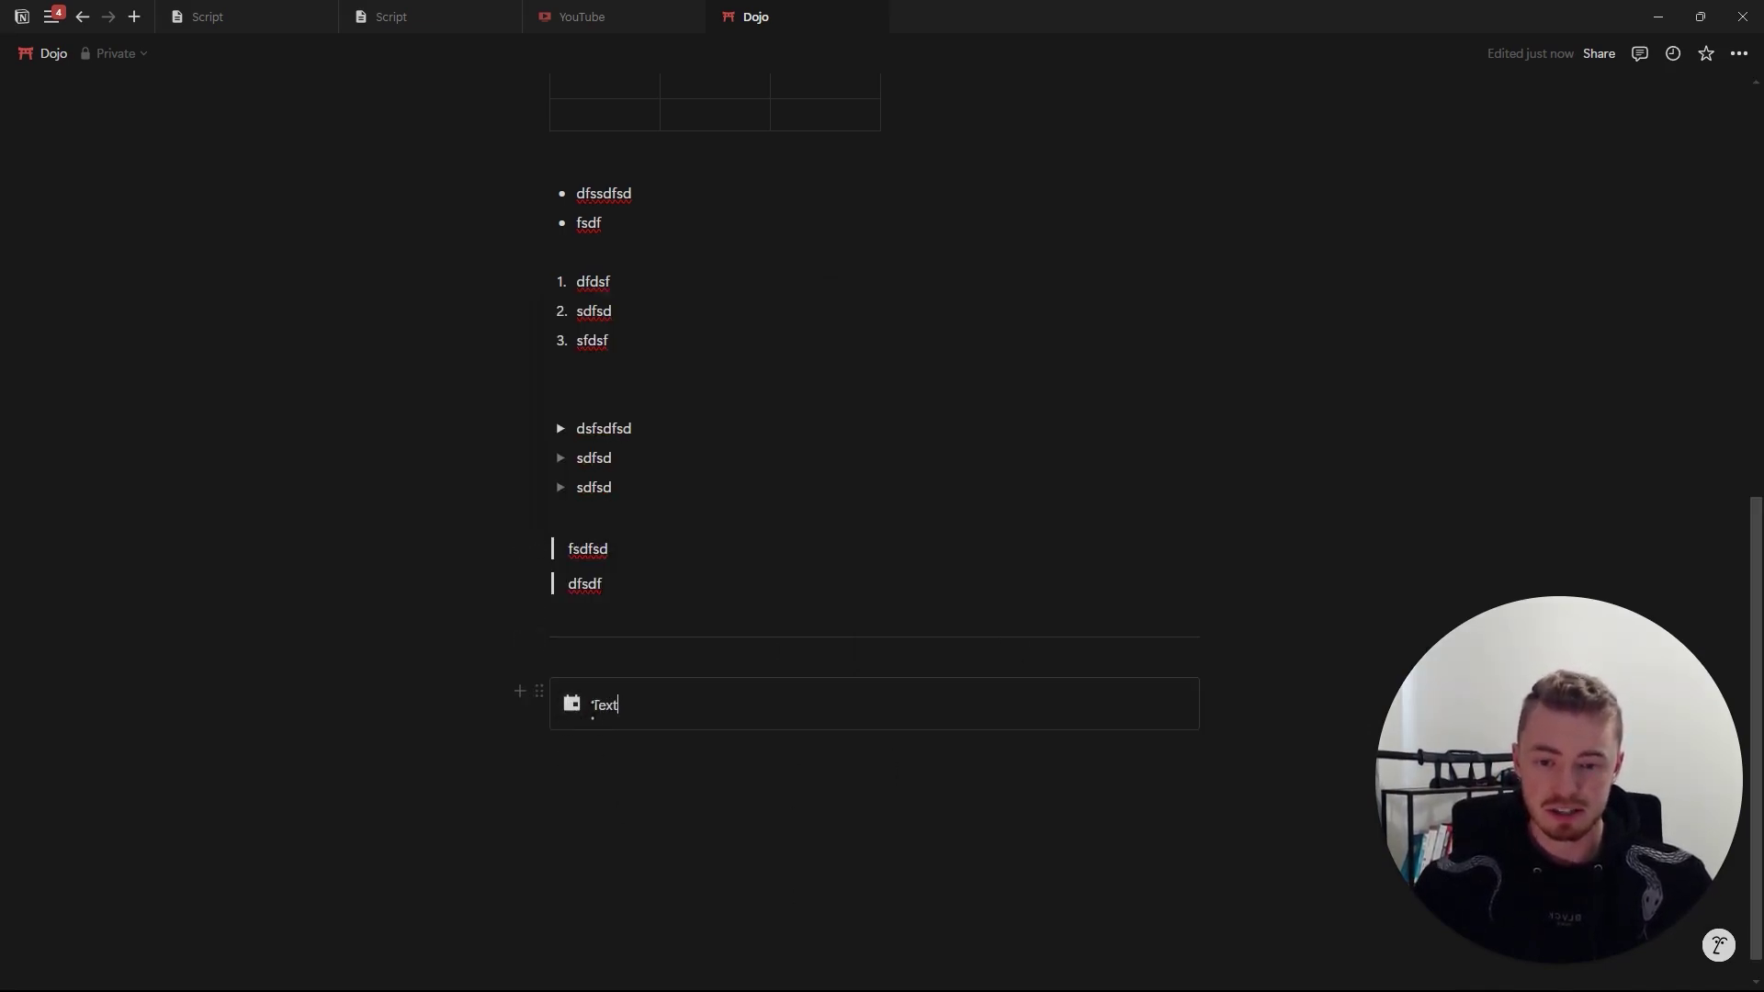
double_click(605, 707)
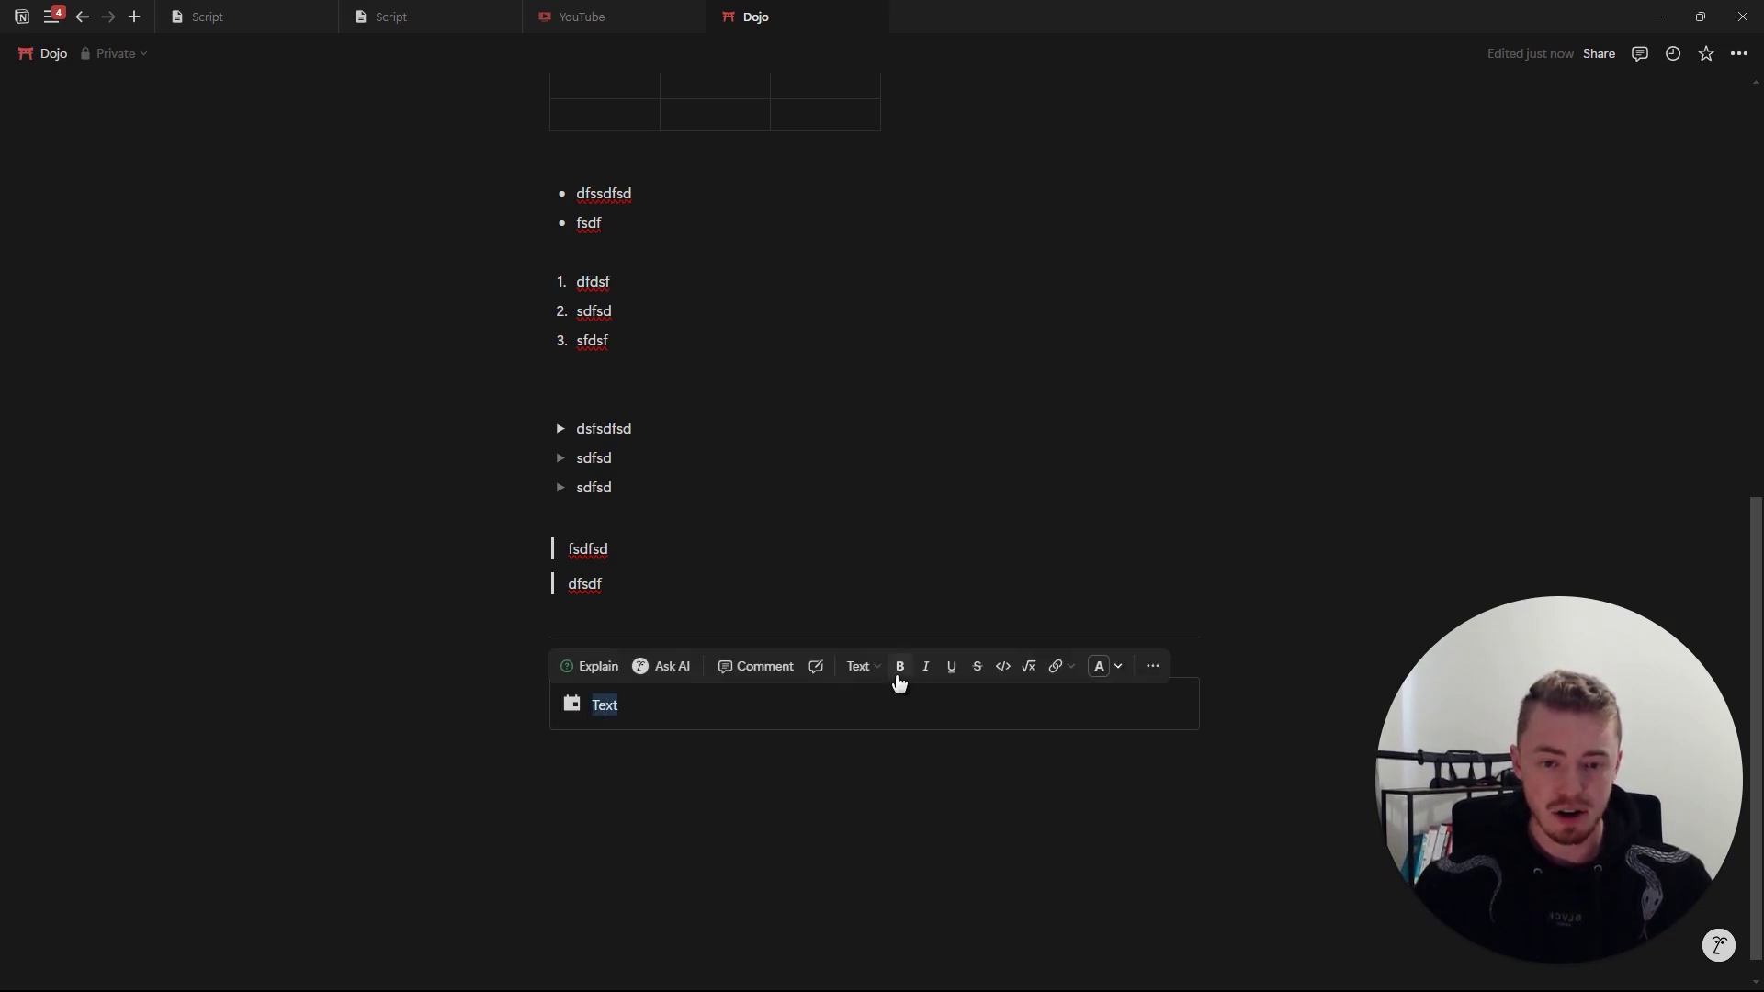
left_click(1118, 666)
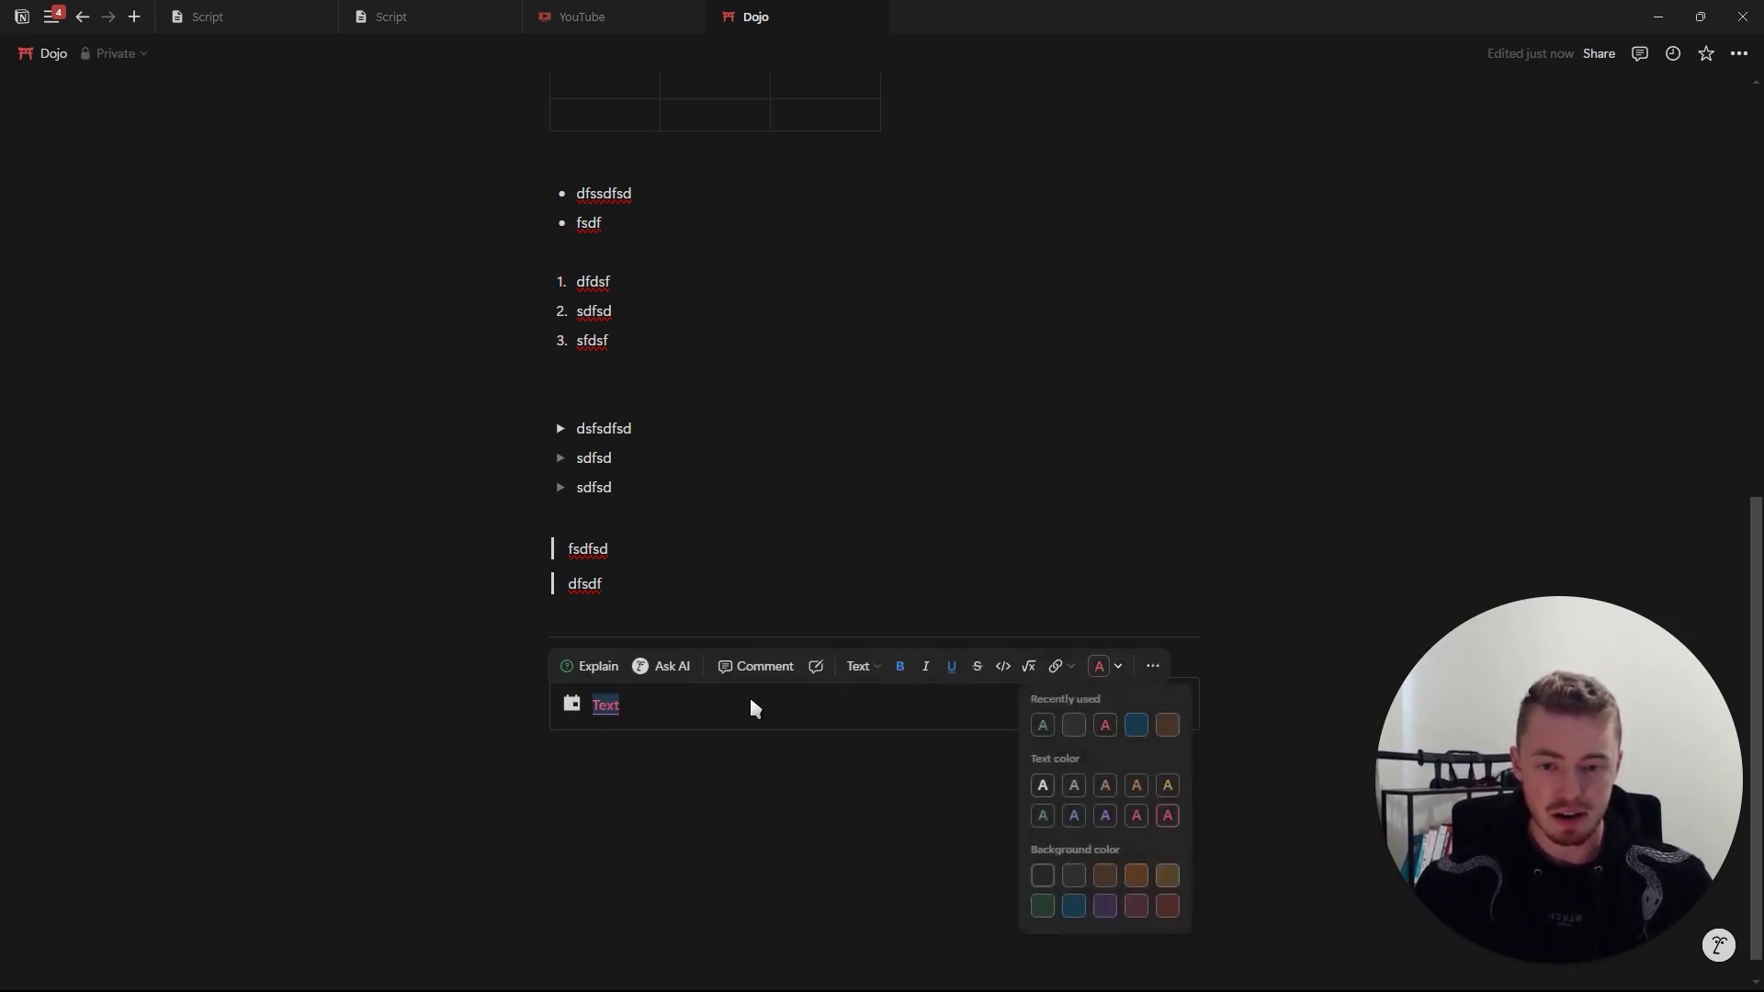
left_click(539, 693)
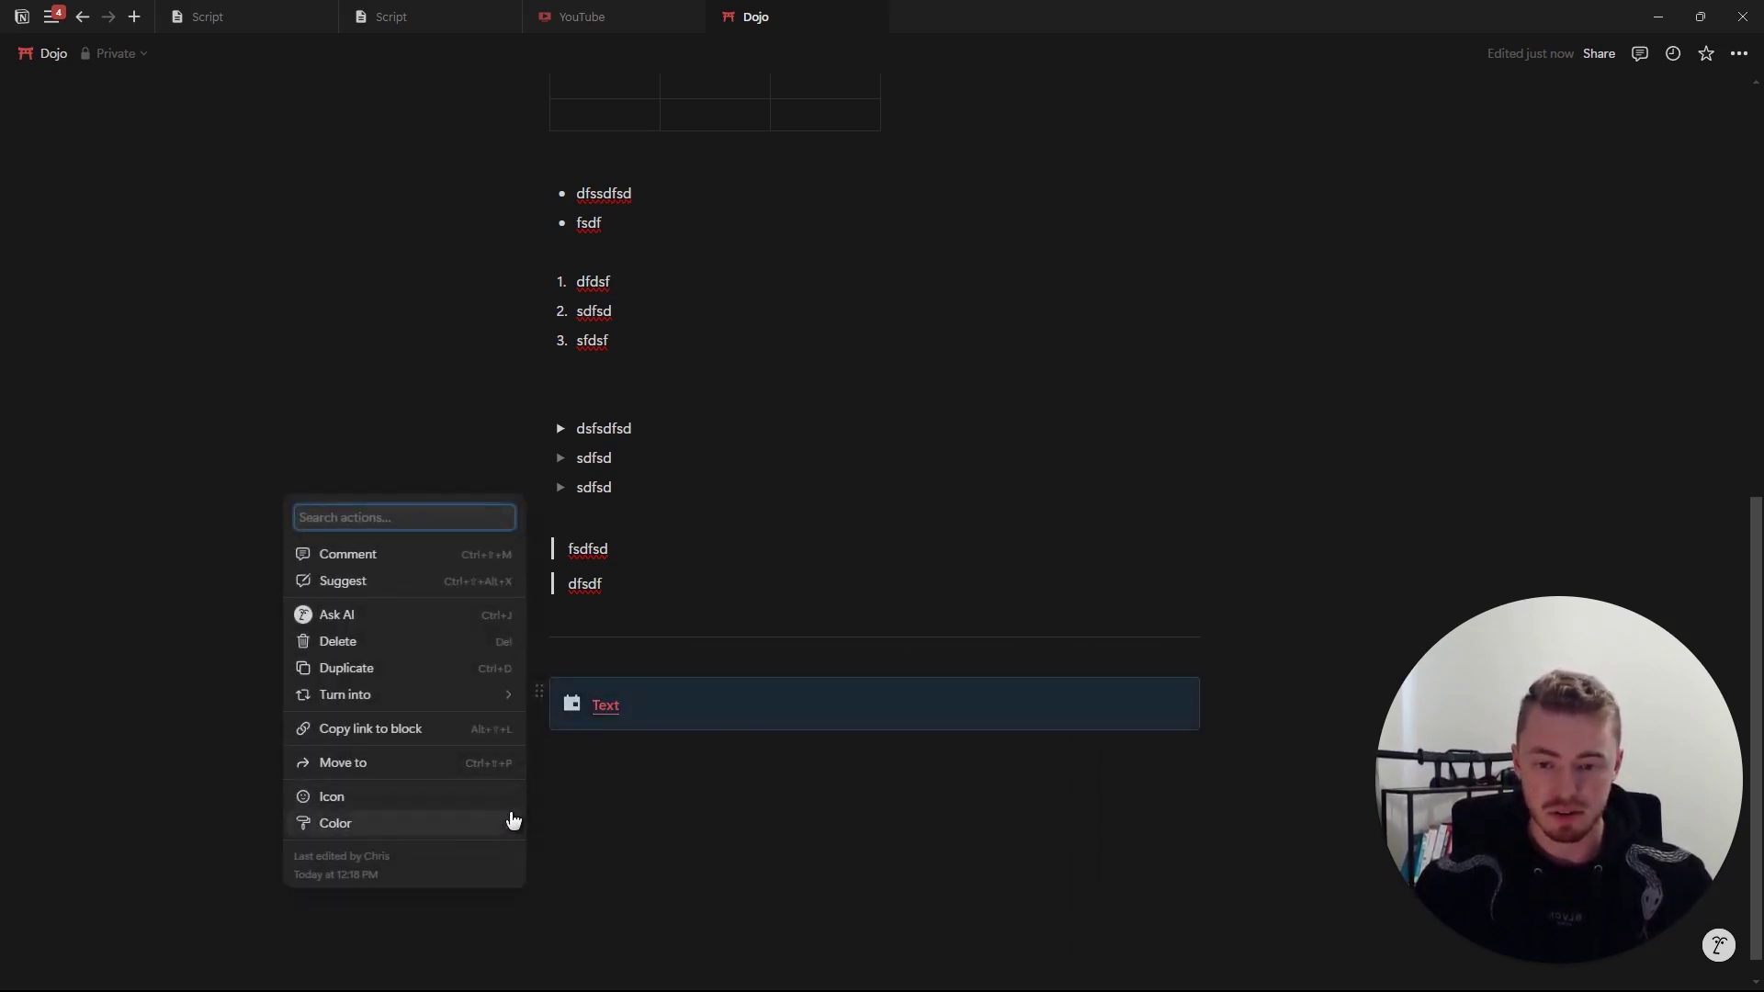
mouse_move(512, 820)
left_click(630, 752)
Move the numbered list, toggles and quotes into the callout and place it beside the table.
left_click_drag(413, 270, 591, 701)
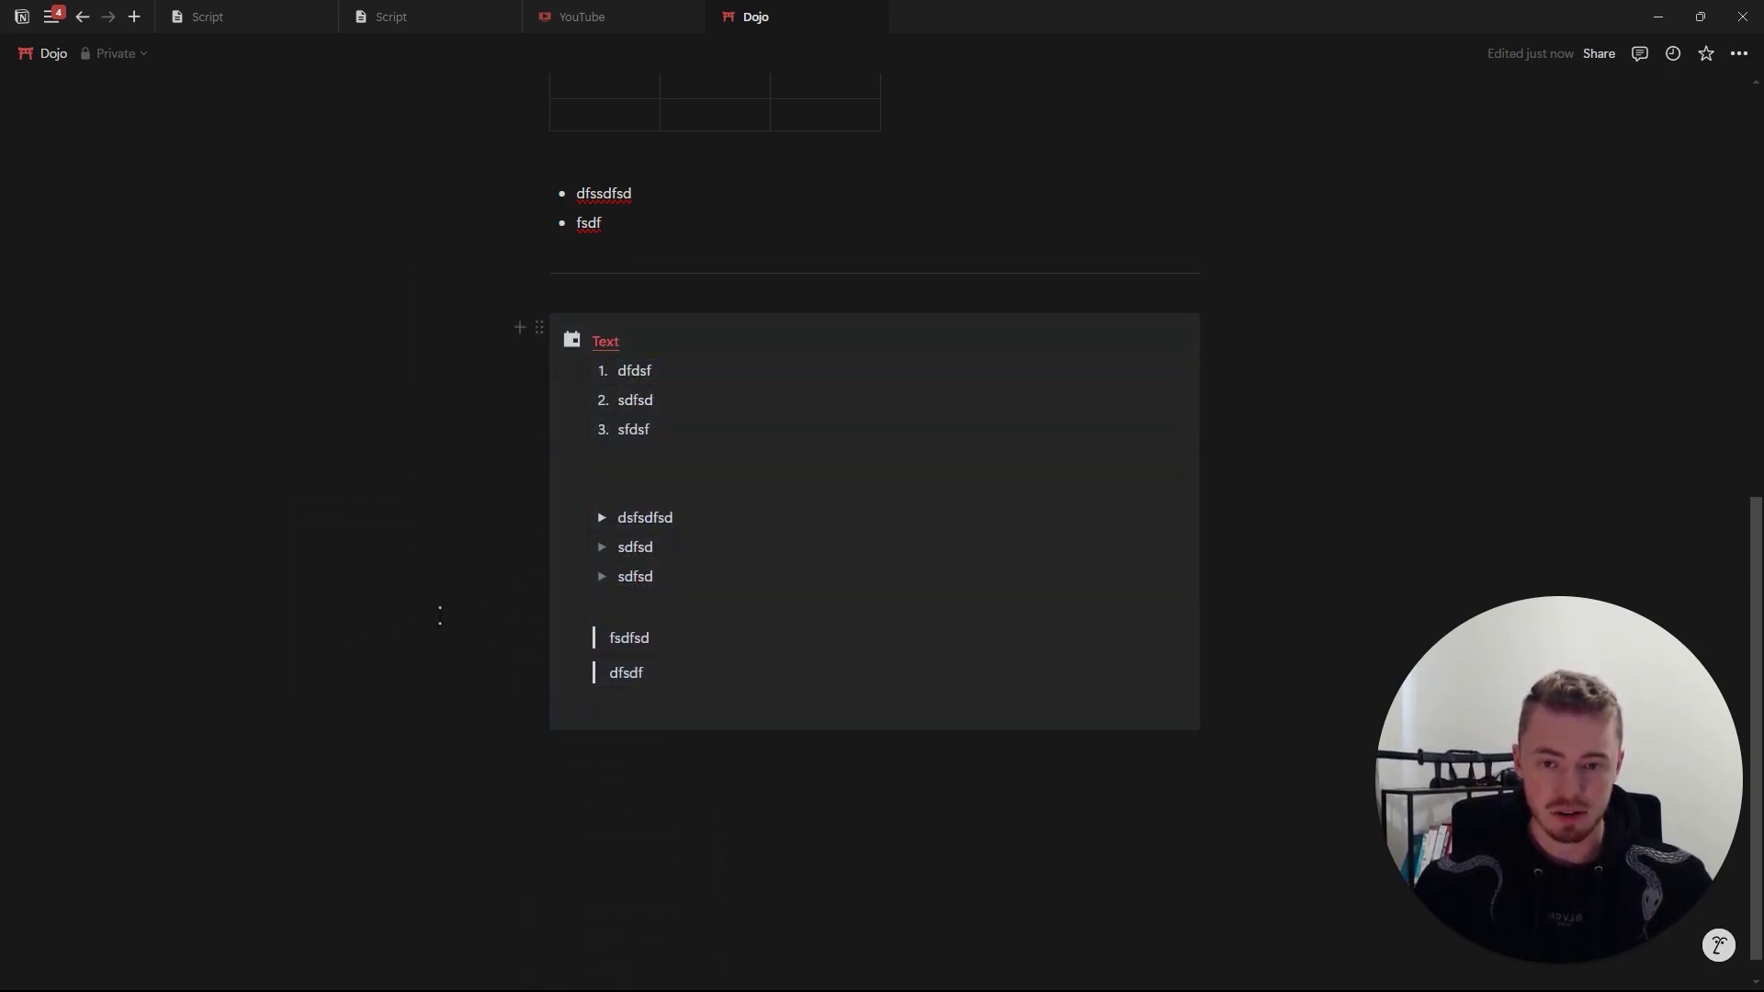
left_click_drag(539, 328, 982, 229)
scroll(853, 317, "up", 3)
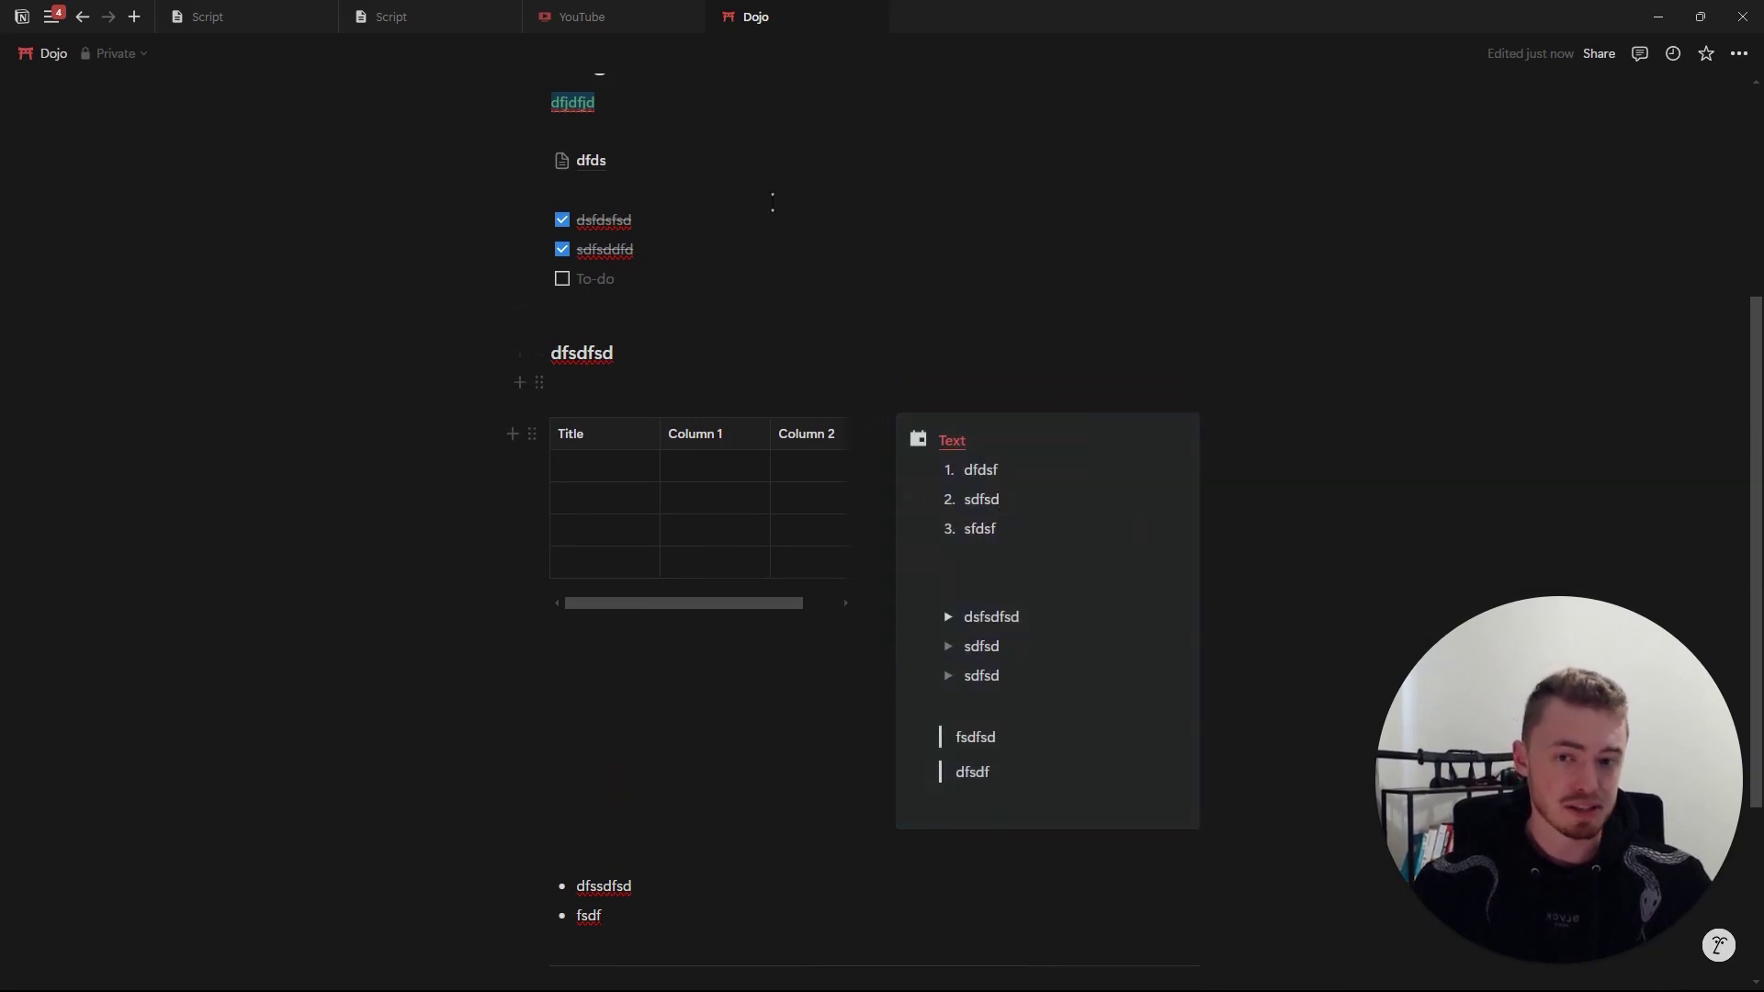
scroll(884, 265, "up", 2)
scroll(412, 517, "down", 3)
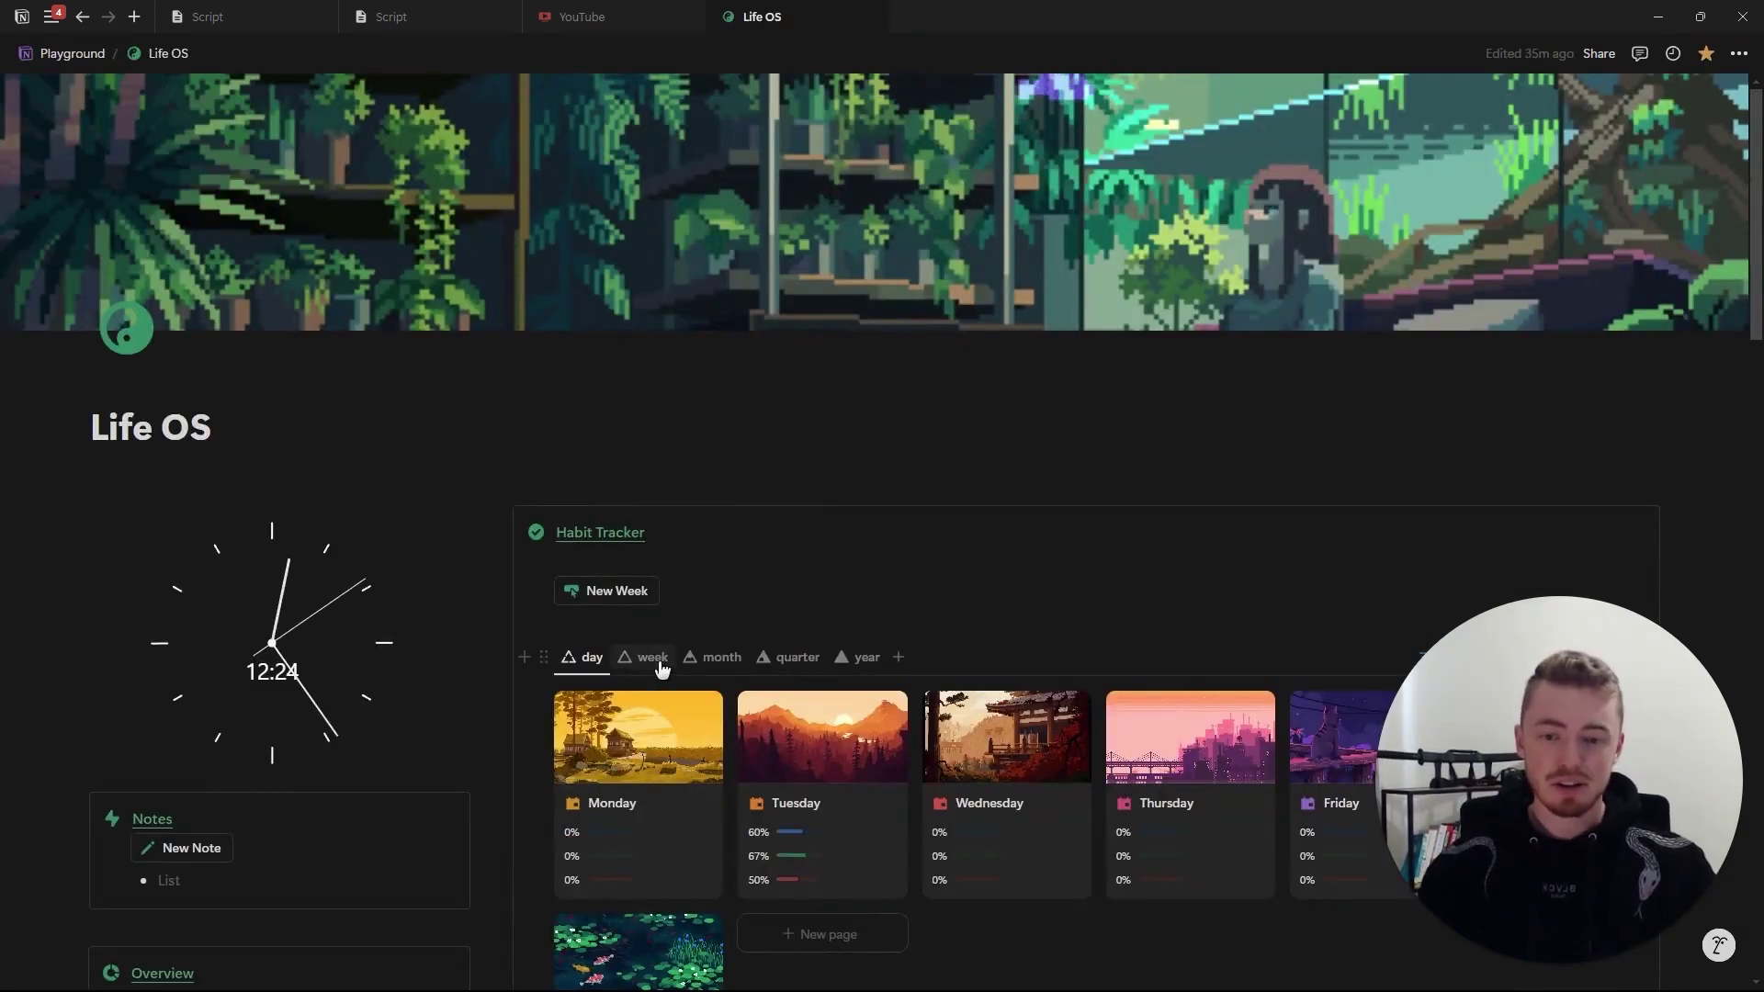
Switch the Habit Tracker between week, month and day views.
left_click(653, 658)
left_click(718, 657)
left_click(590, 657)
scroll(854, 577, "down", 5)
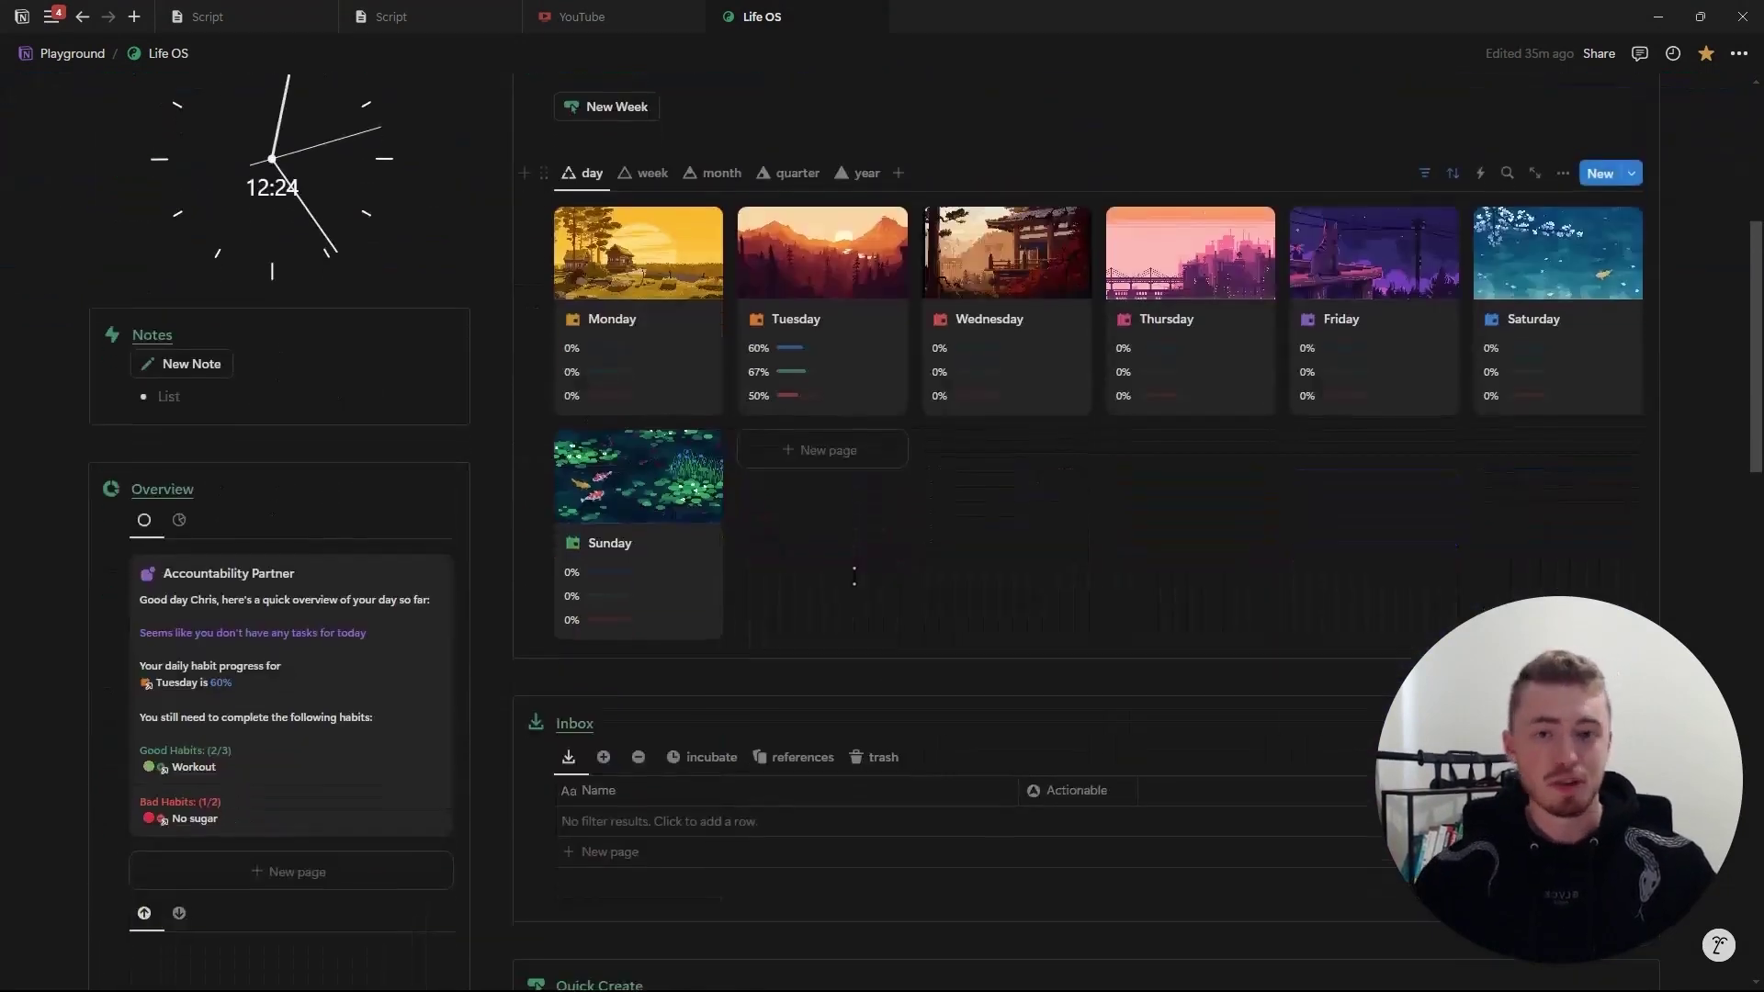
scroll(854, 577, "down", 15)
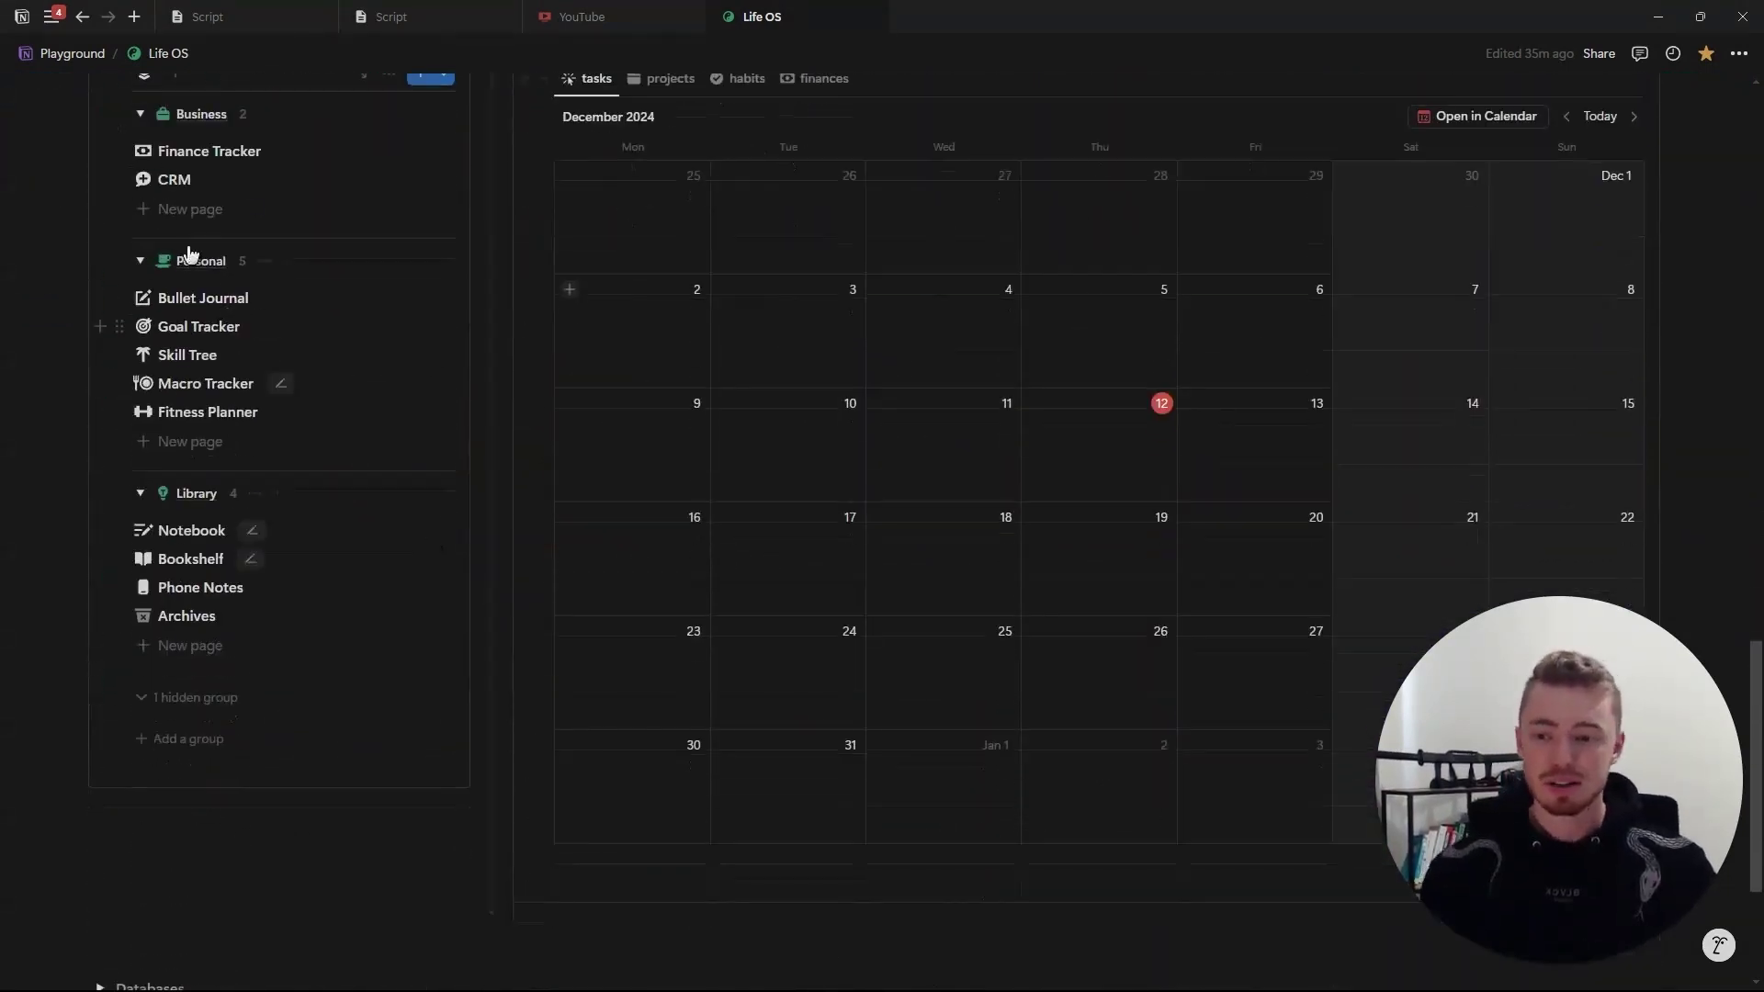
Collapse the Library, Personal and Business area groups.
left_click(139, 493)
left_click(139, 261)
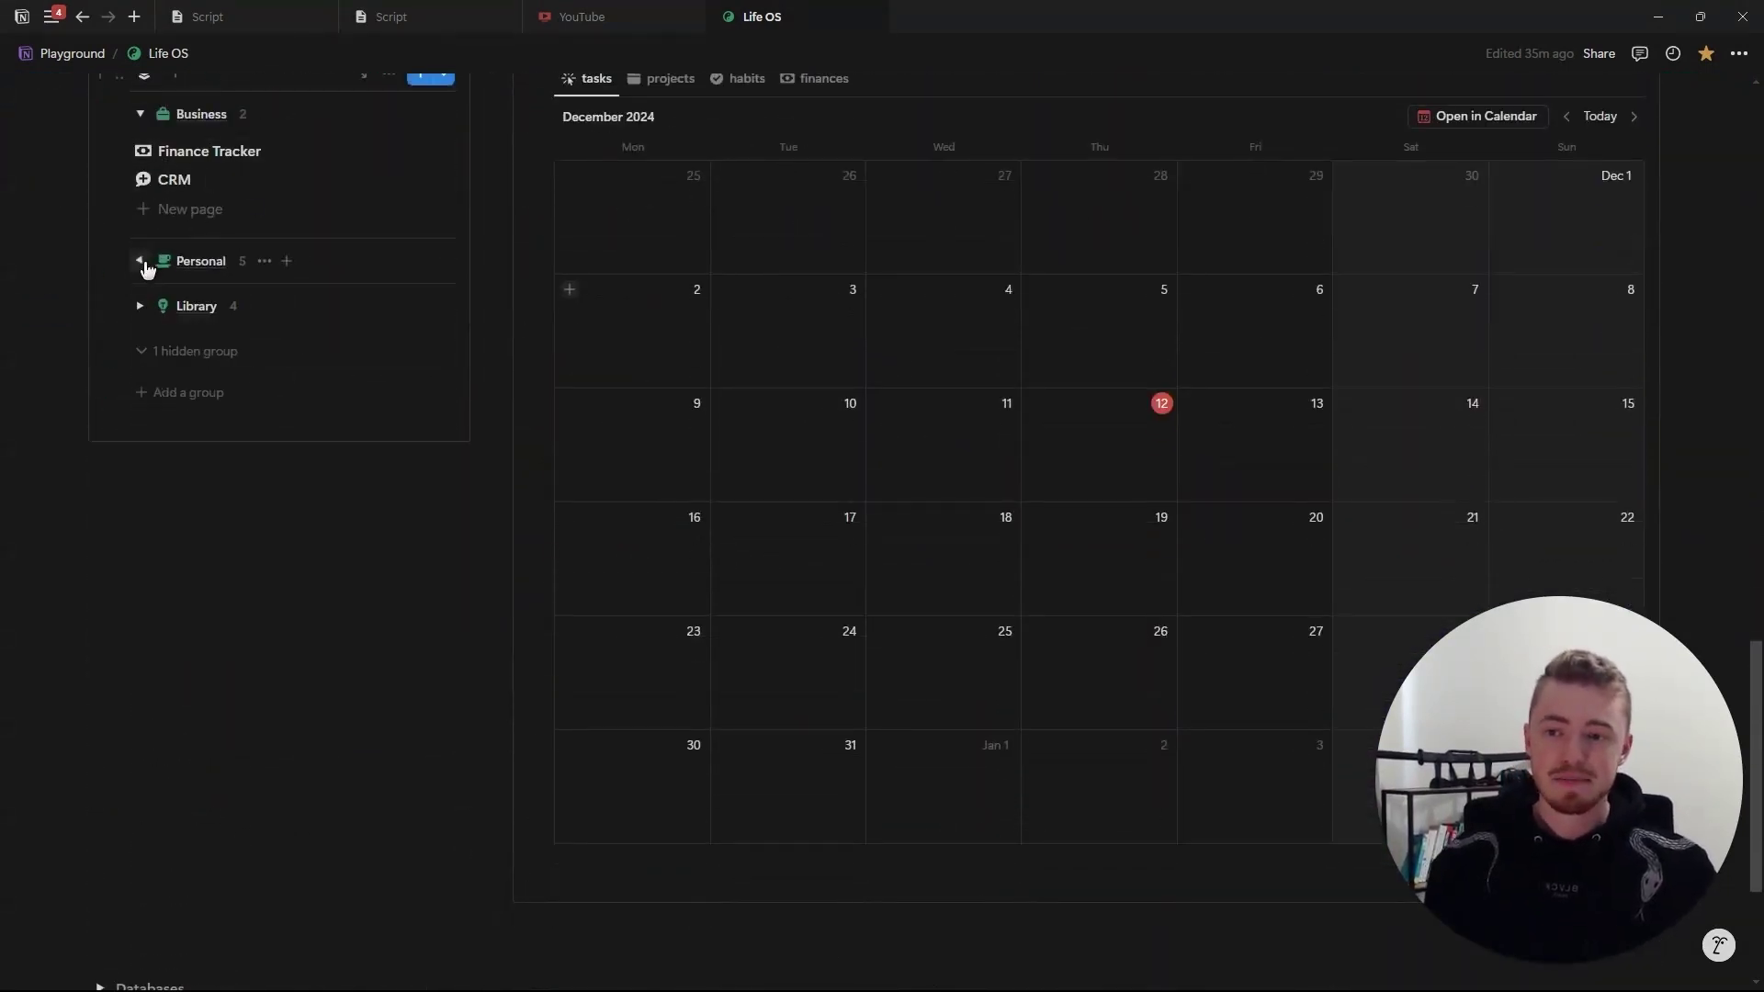
scroll(177, 426, "up", 4)
left_click(139, 474)
scroll(620, 493, "up", 2)
scroll(621, 493, "up", 8)
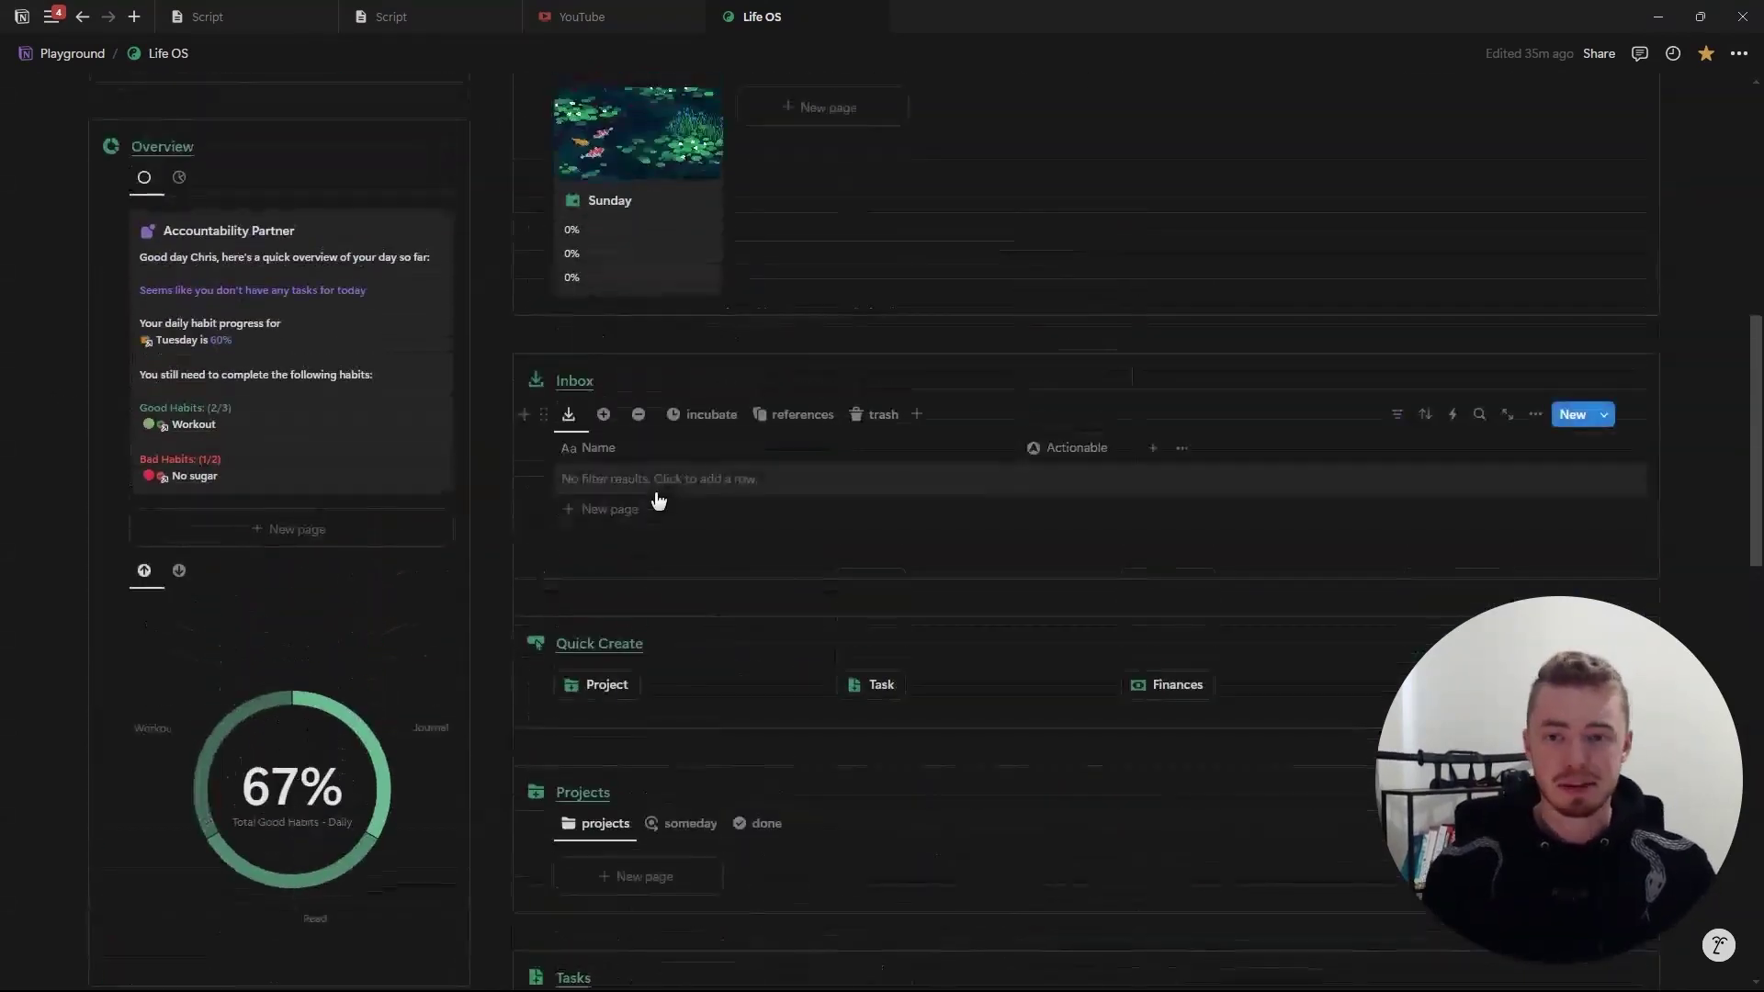
scroll(657, 499, "up", 9)
scroll(848, 540, "down", 4)
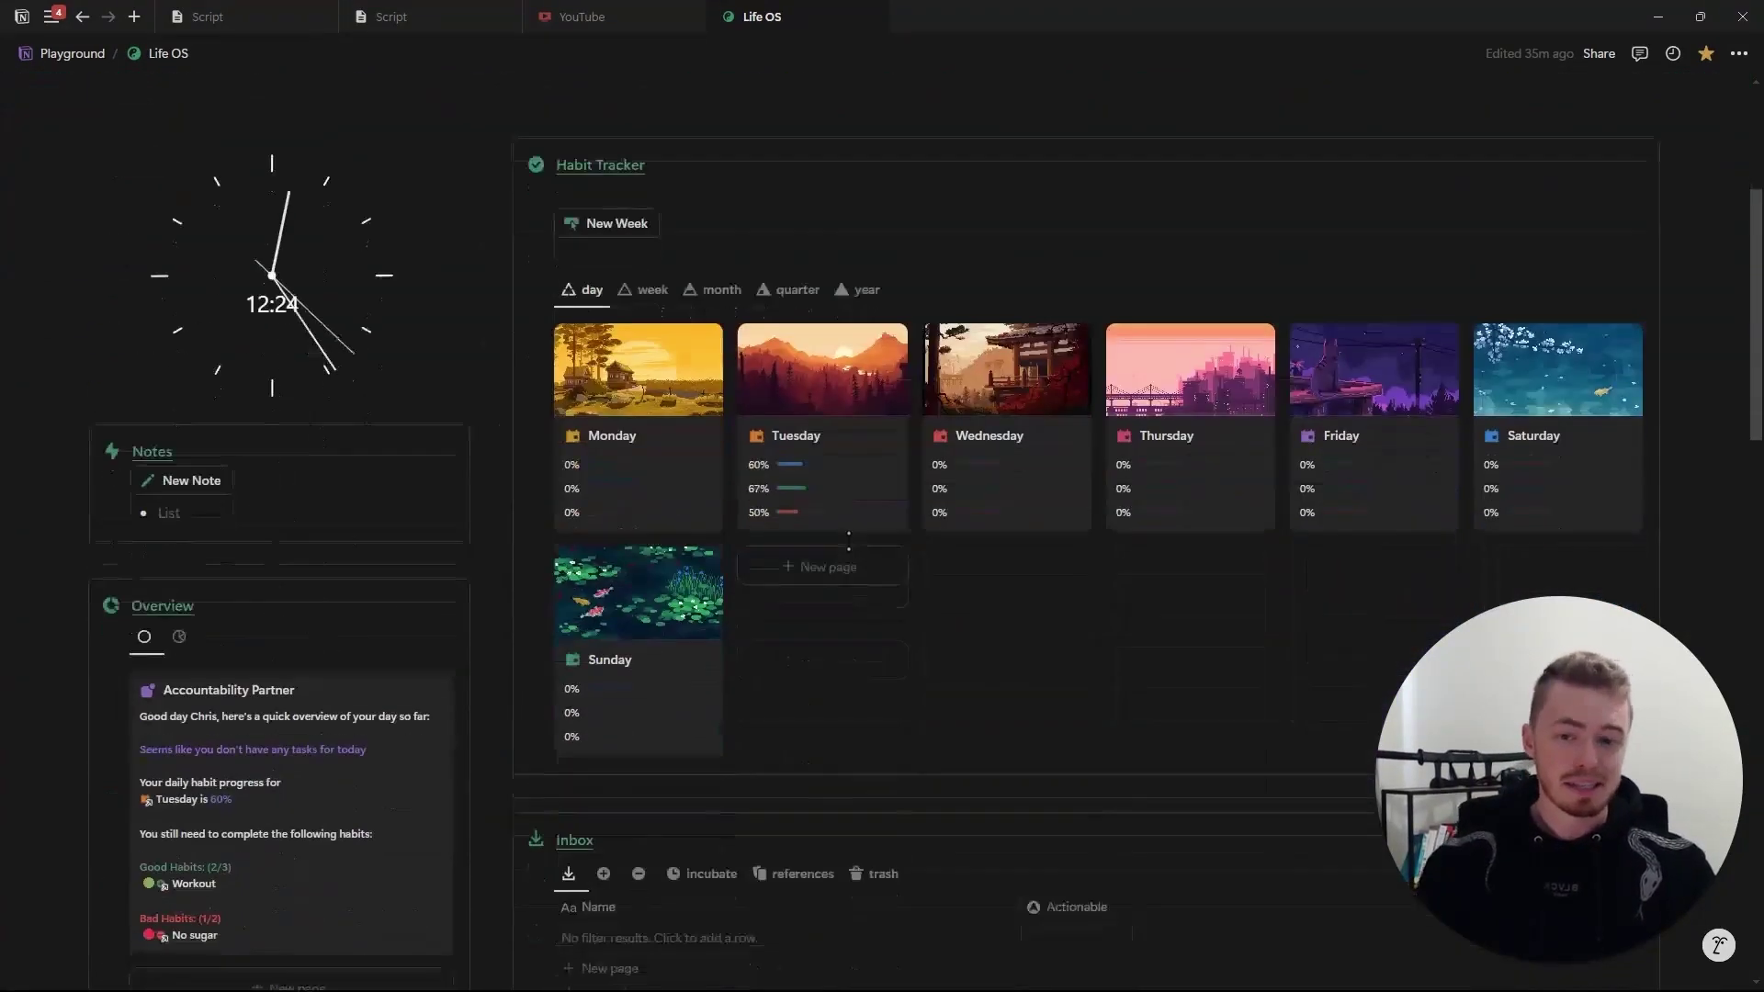
scroll(849, 540, "down", 12)
scroll(975, 602, "up", 15)
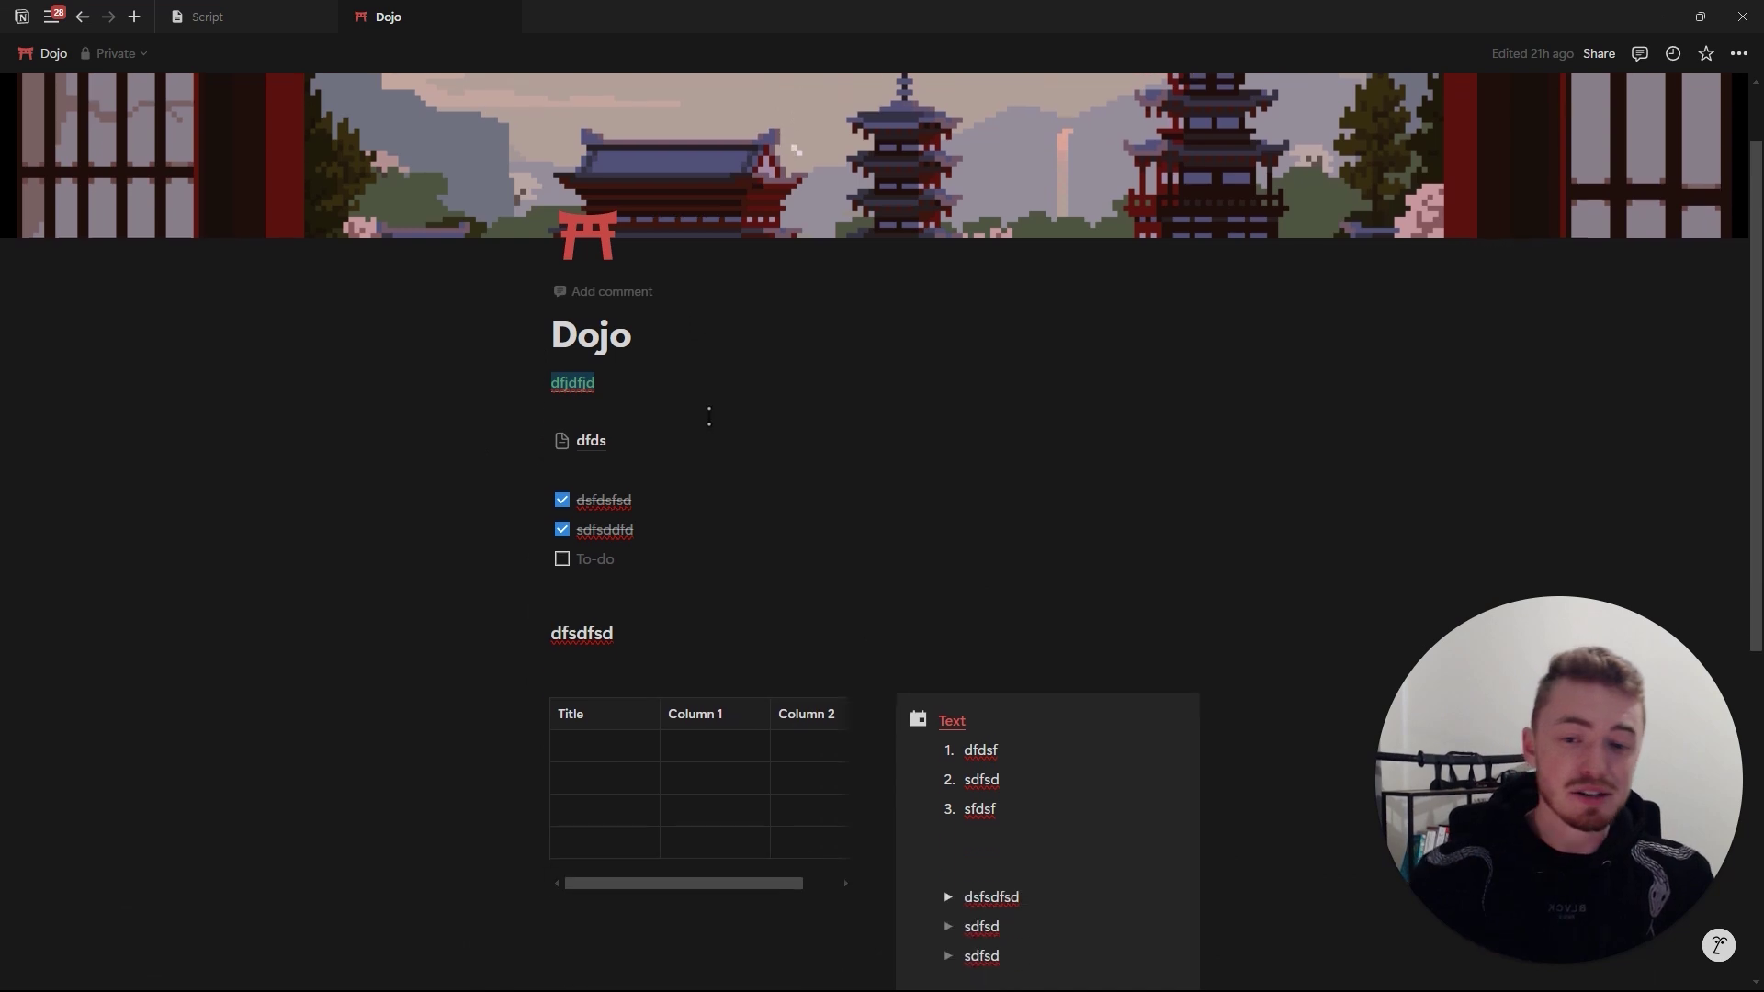
scroll(674, 470, "down", 6)
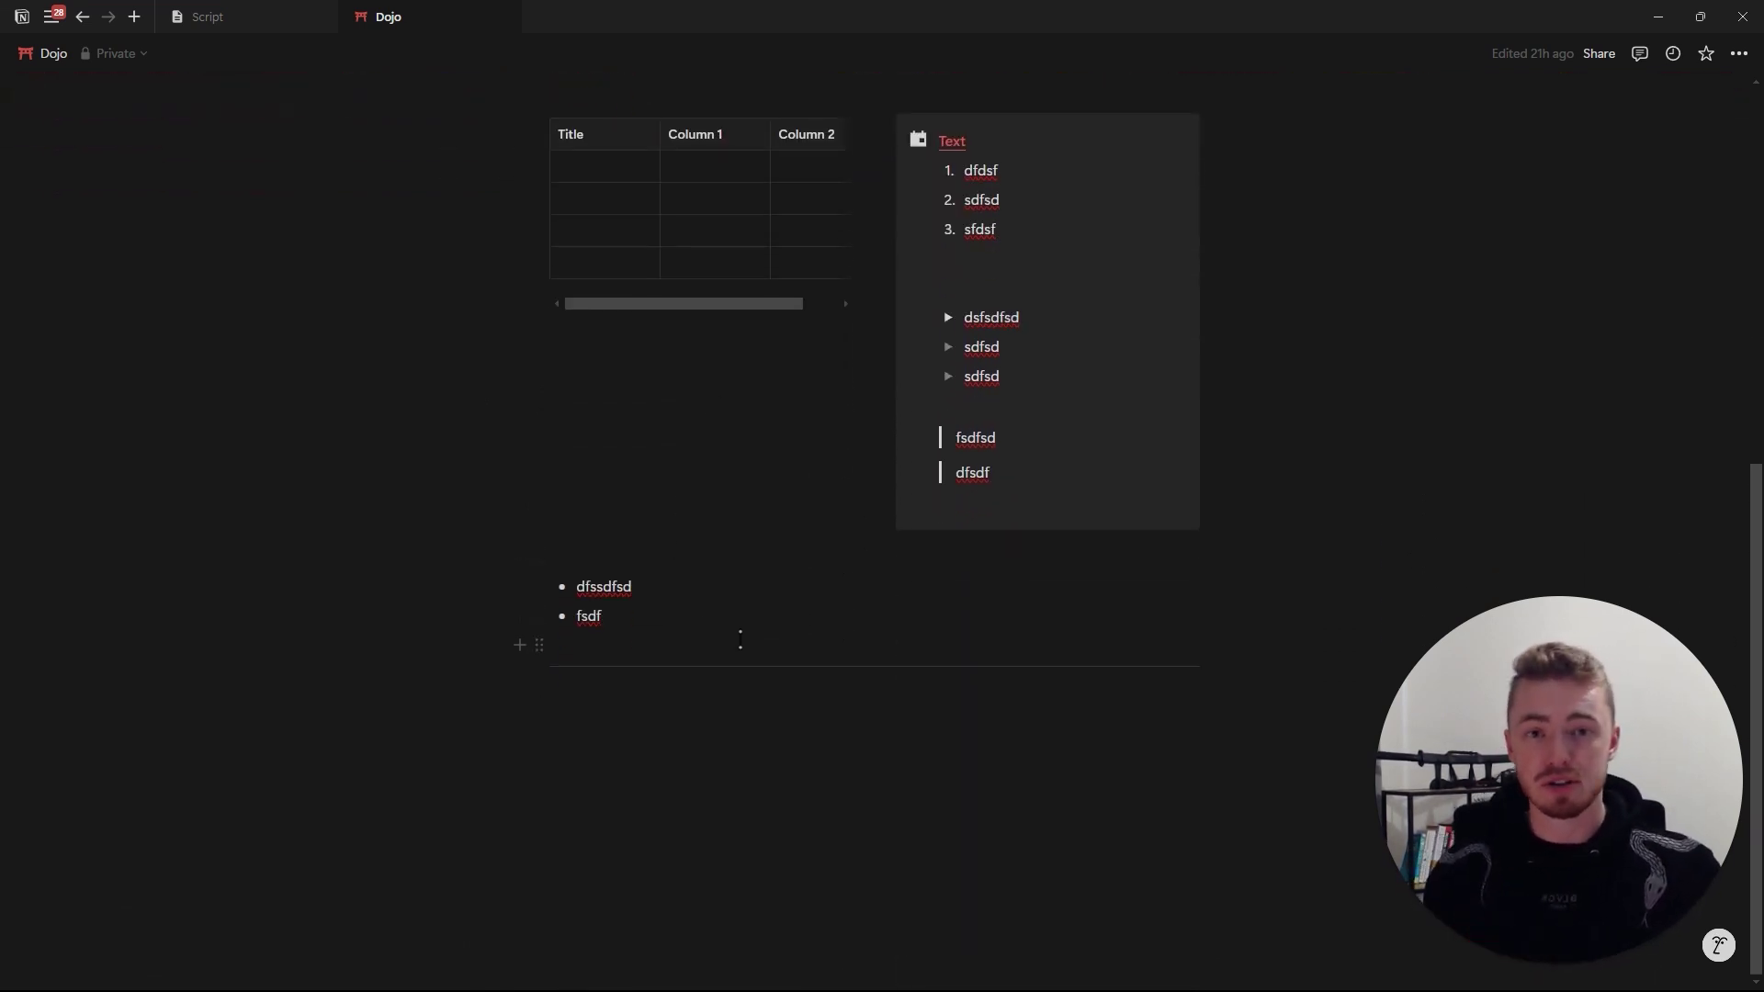
Select all text from the Daily To-Do's heading through action step 3.
scroll(714, 646, "up", 7)
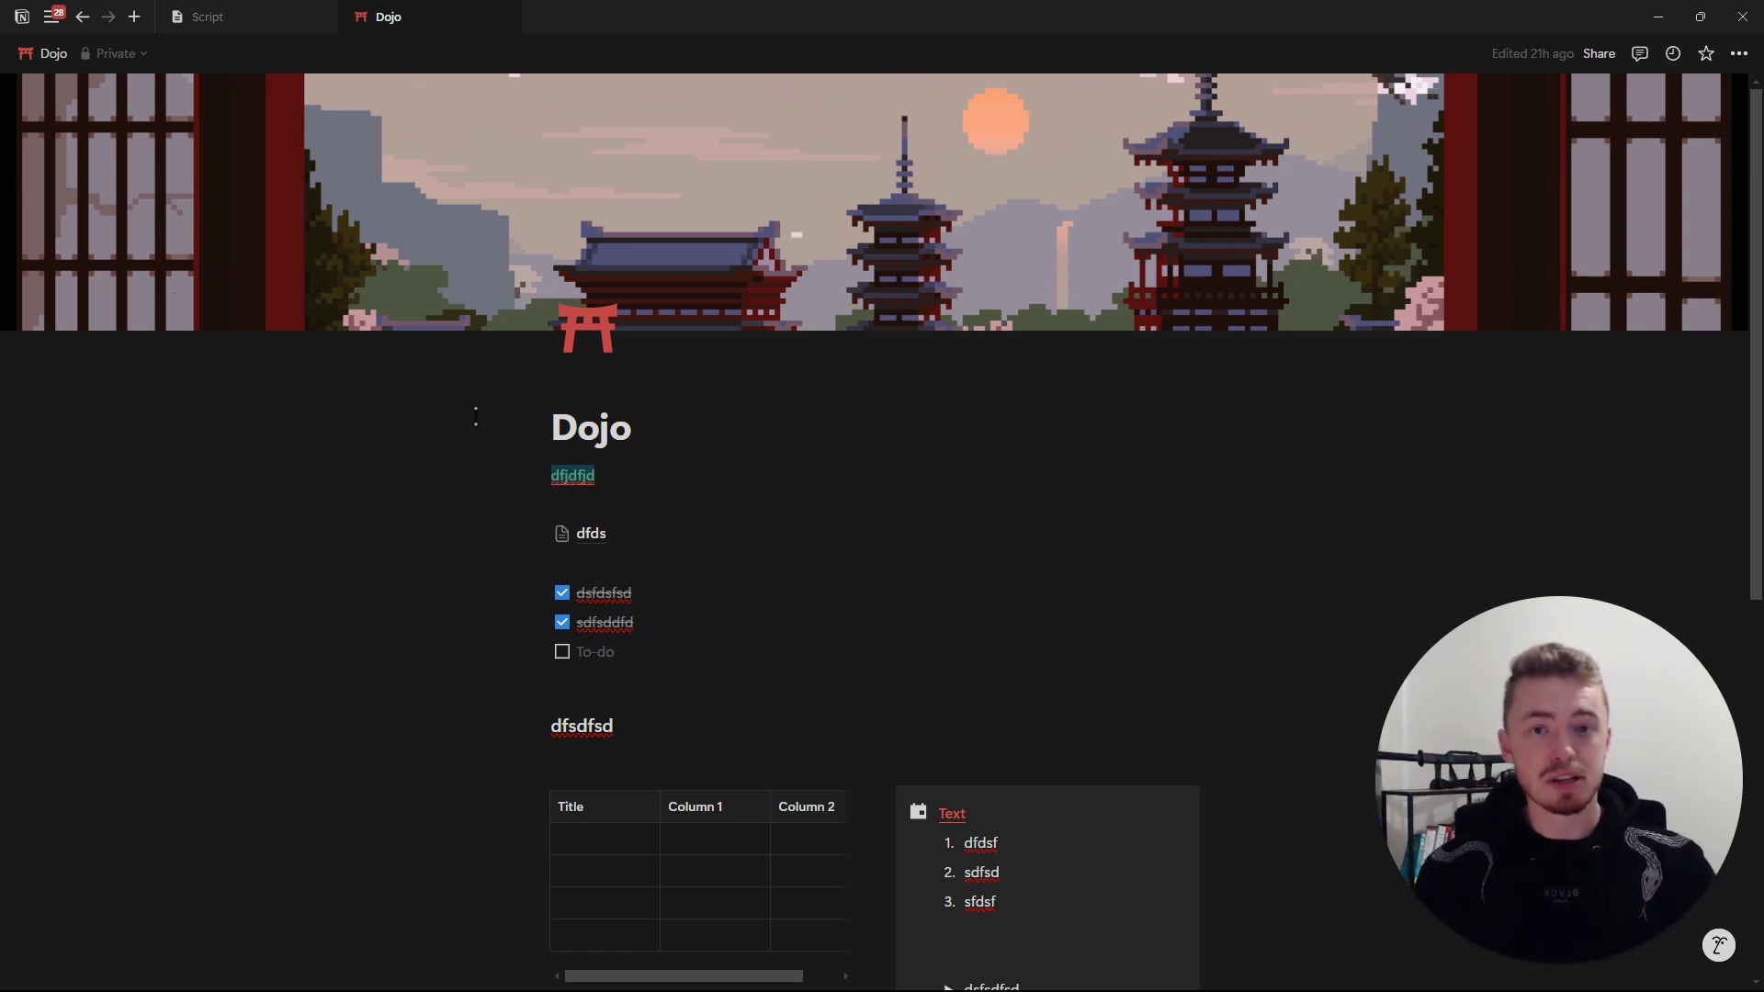
scroll(693, 470, "down", 5)
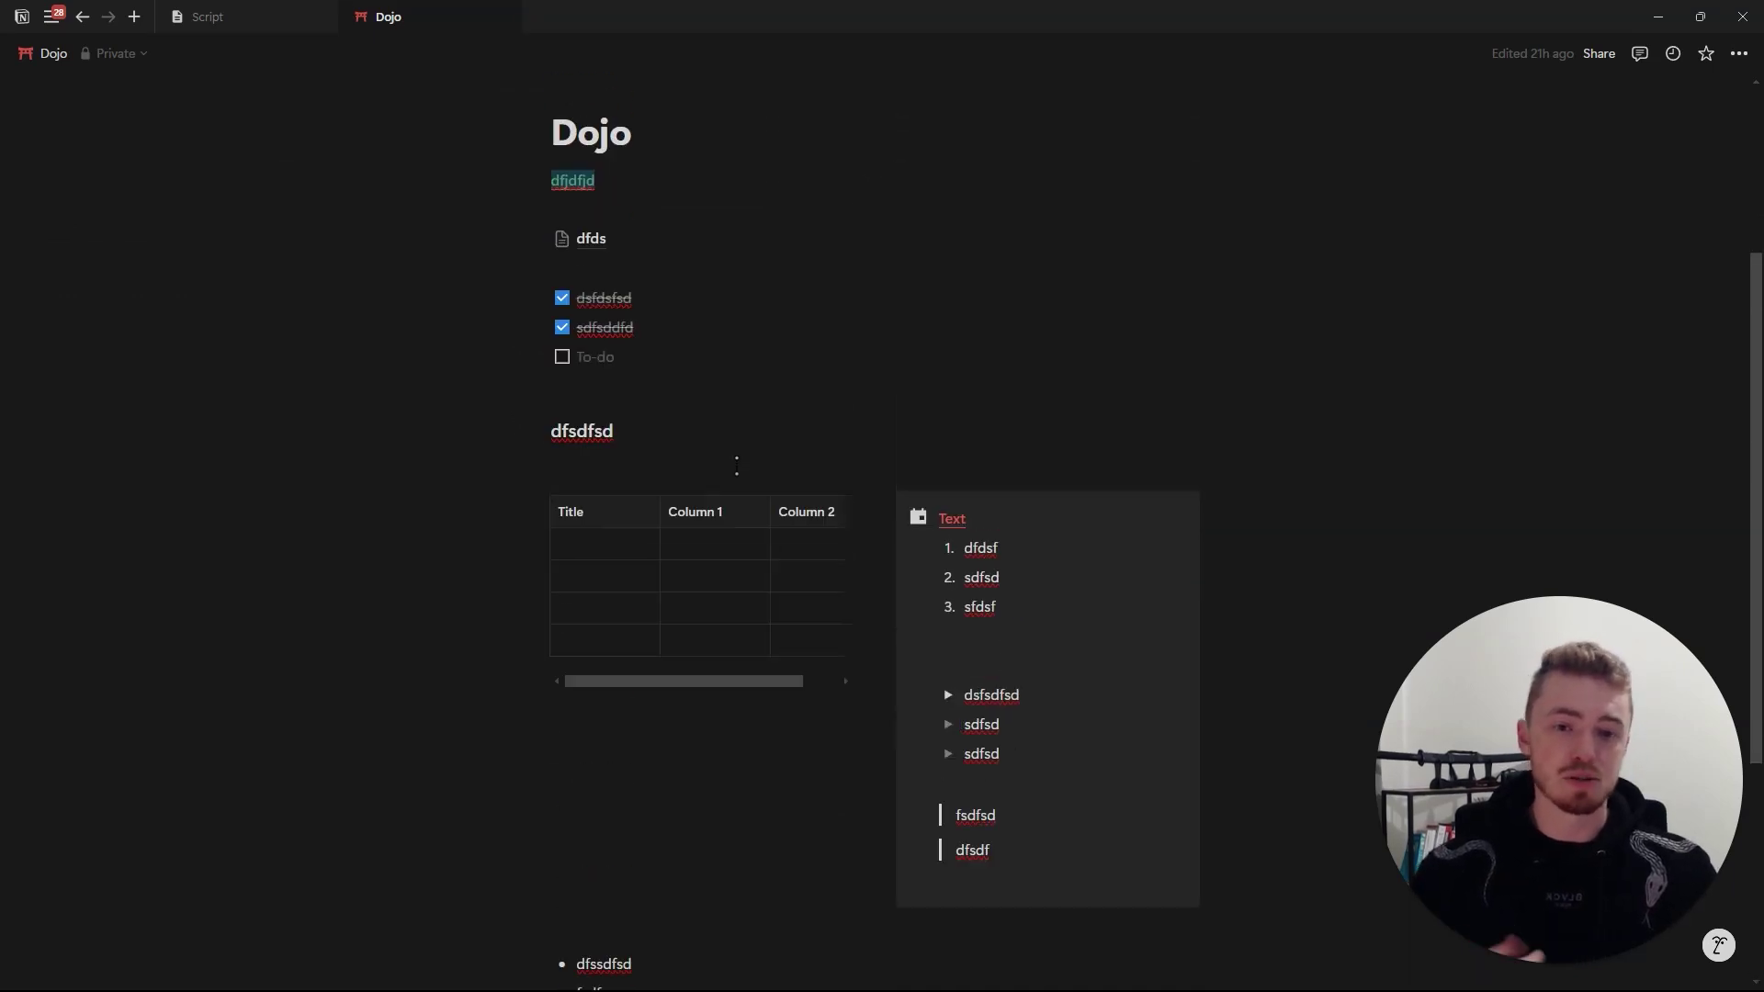
scroll(737, 466, "up", 5)
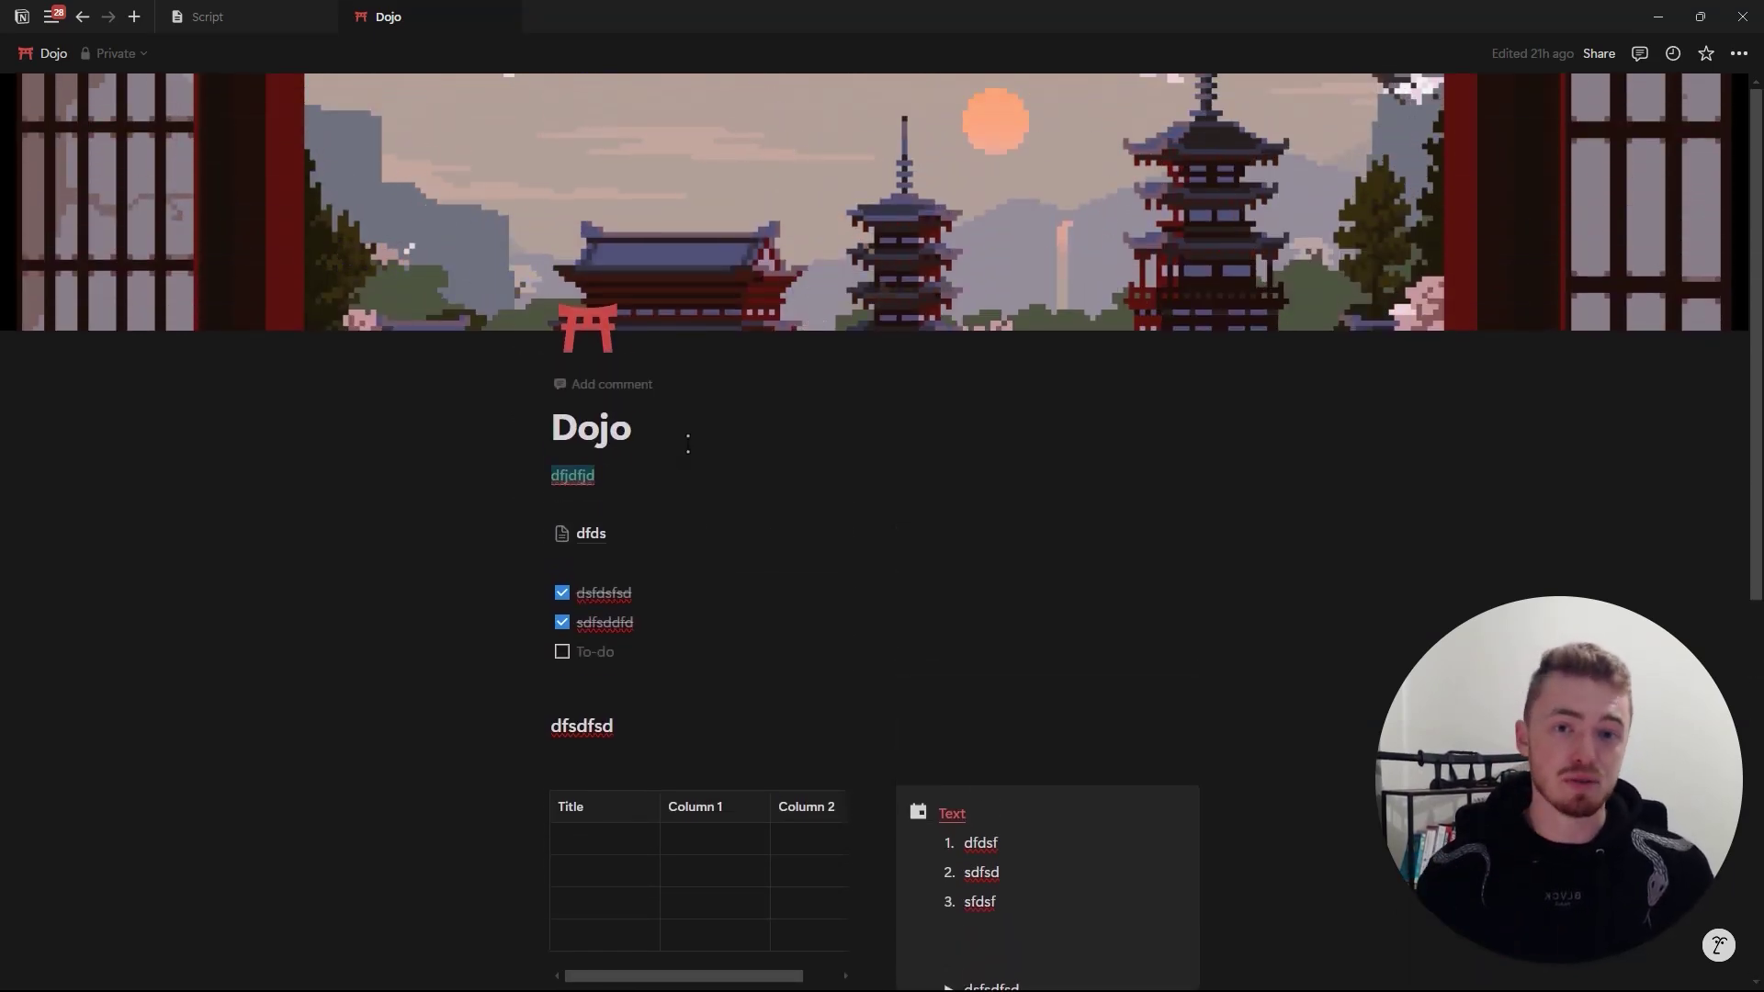
left_click_drag(576, 280, 1025, 680)
key("ctrl+c")
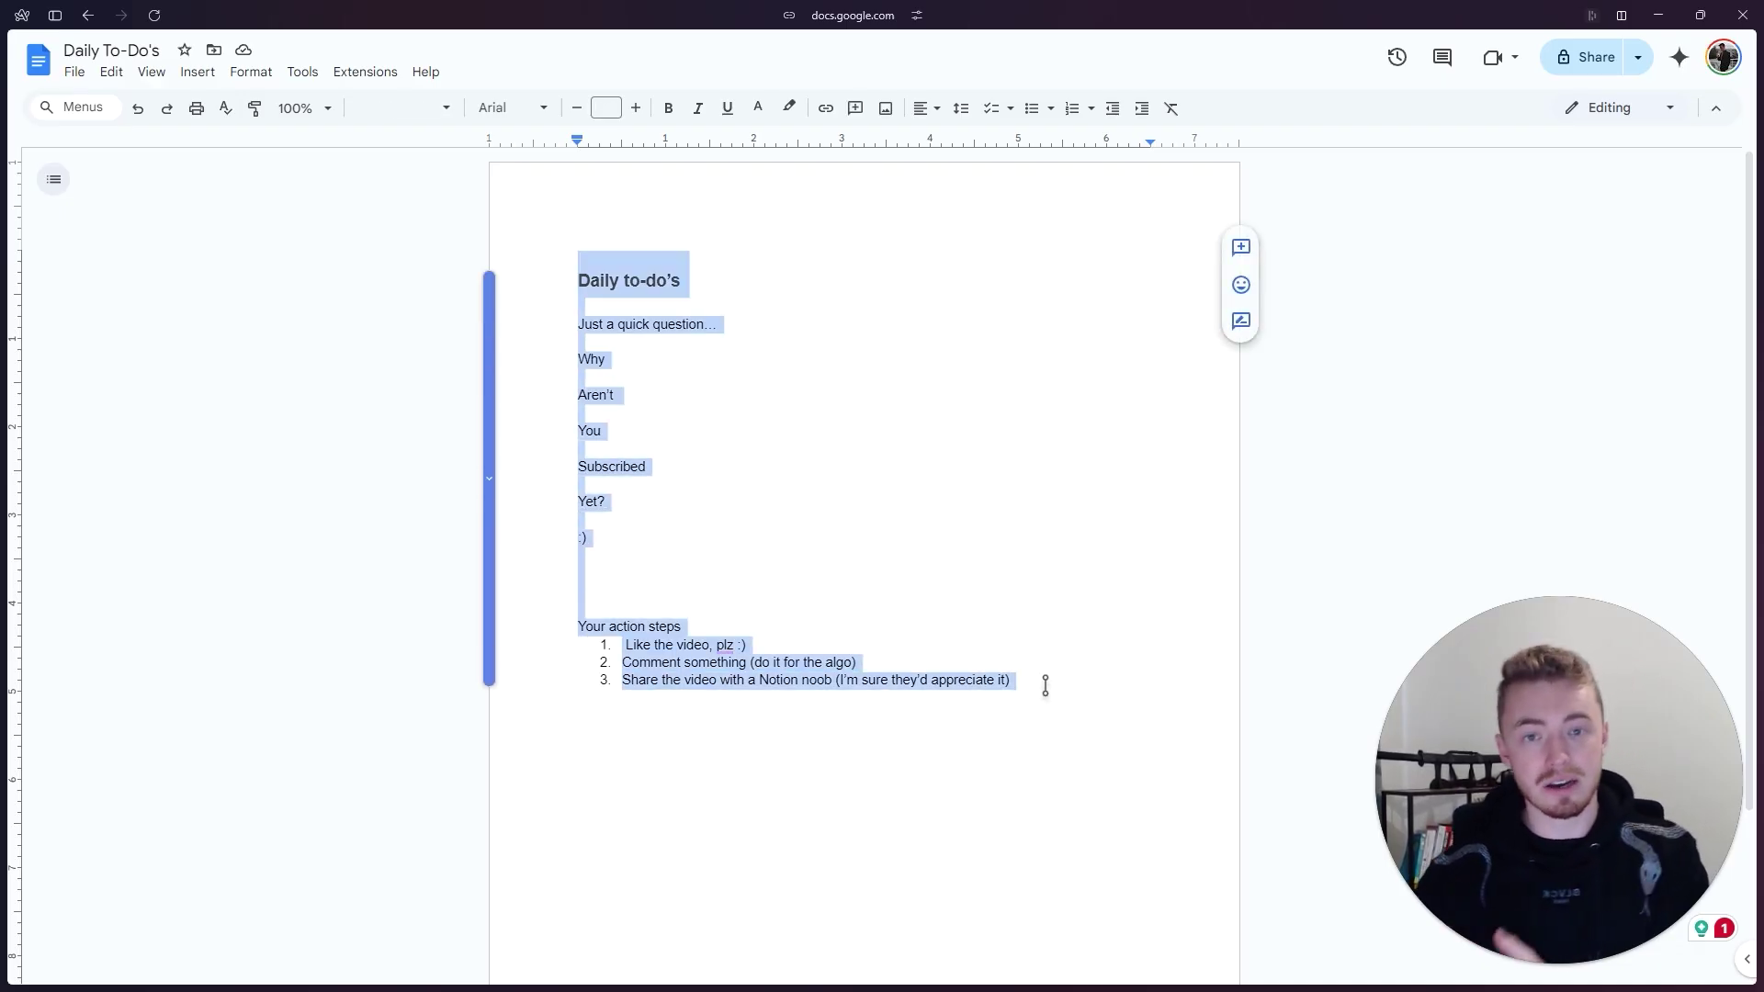
Copy all the Daily to-do's text in Google Docs and return to Notion's empty bottom block.
left_click(1048, 687)
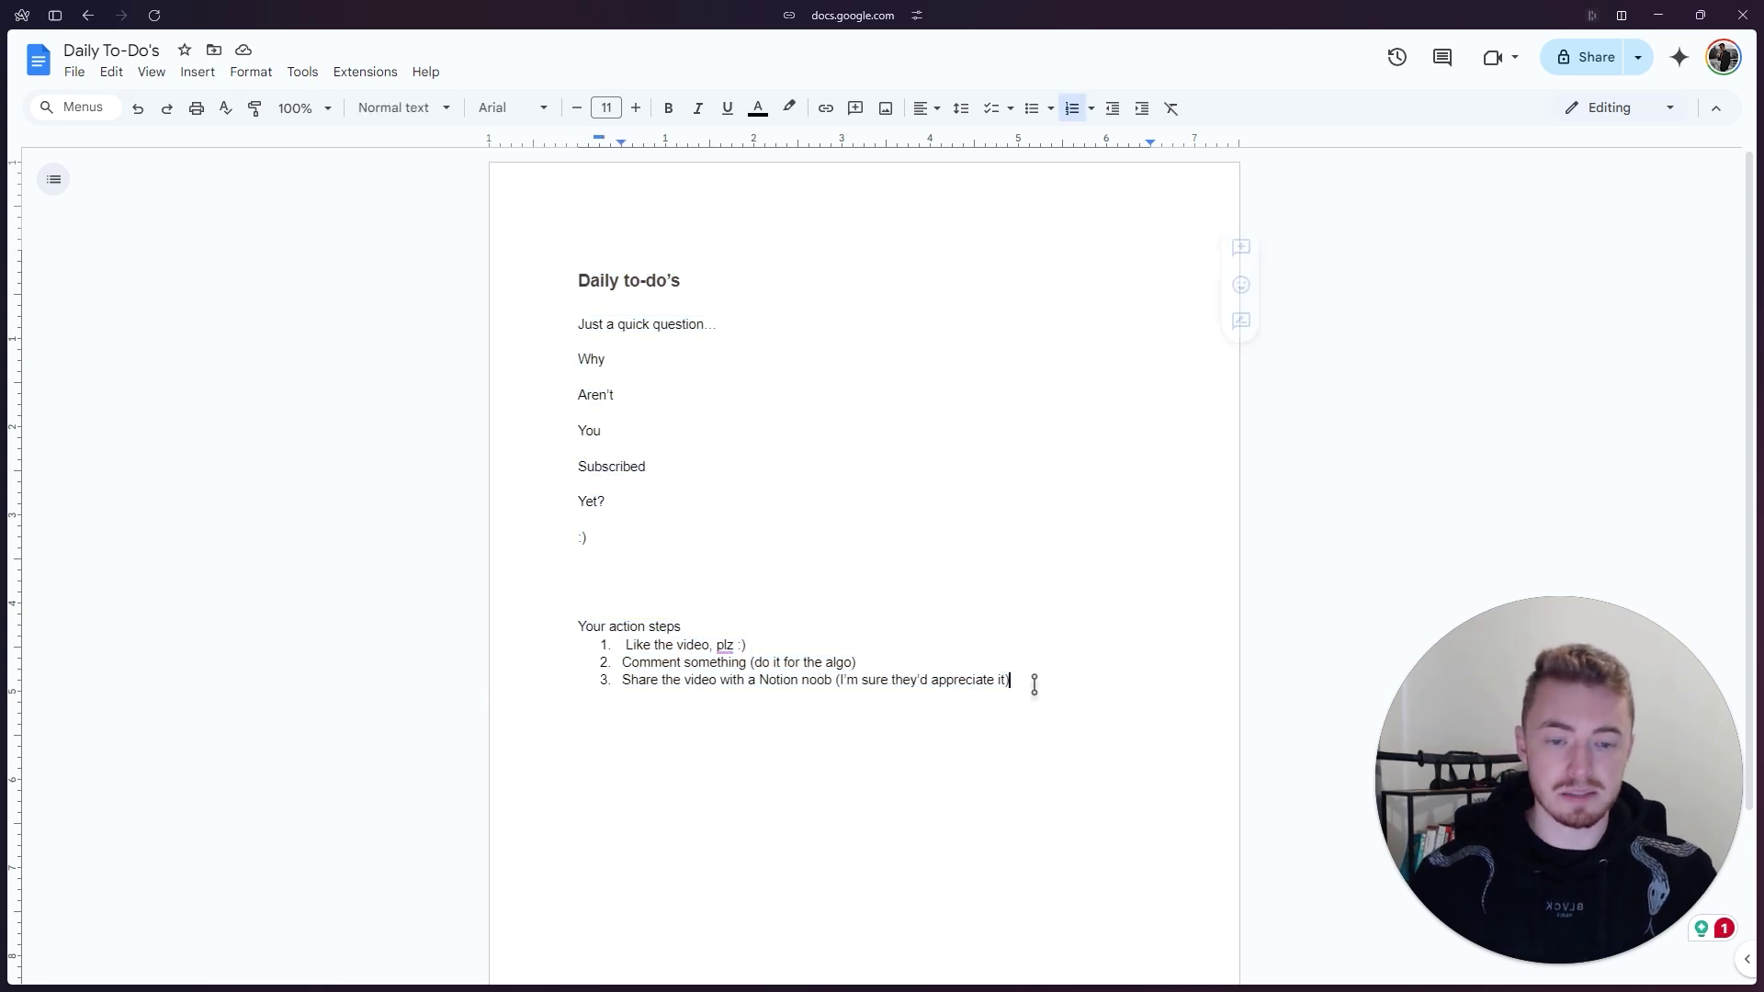
double_click(610, 386)
left_click(600, 361)
left_click_drag(1030, 683, 594, 291)
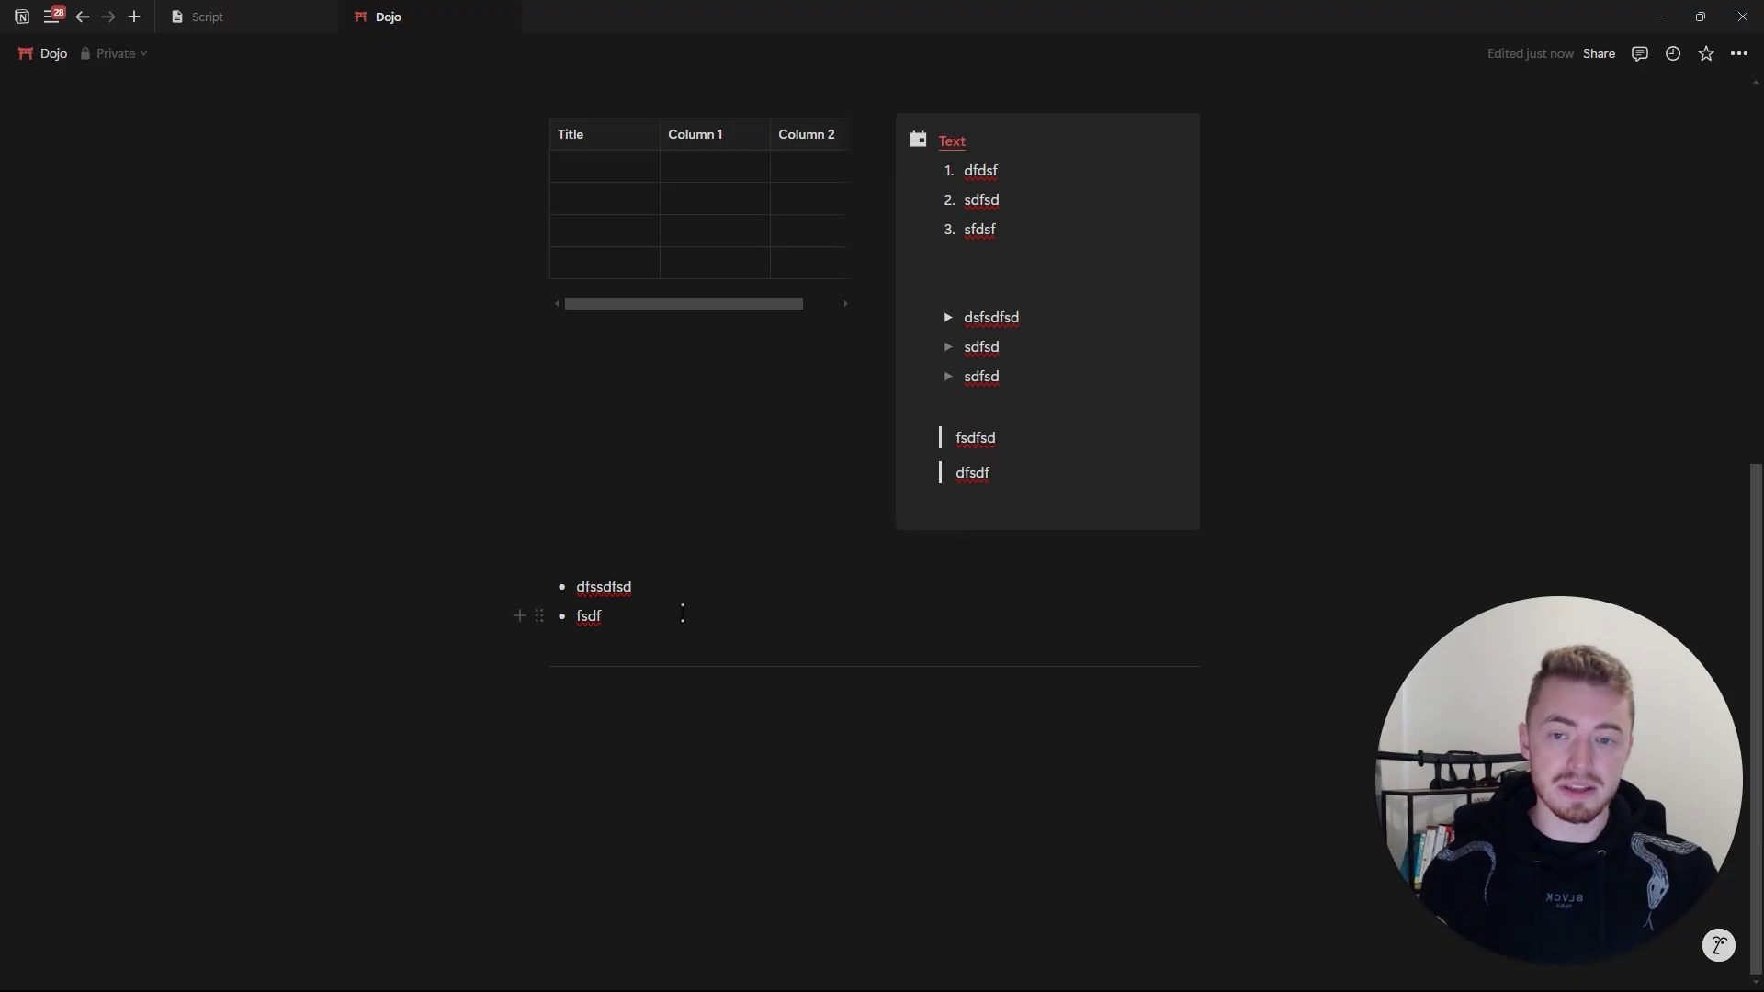
key("alt+Tab")
left_click(700, 749)
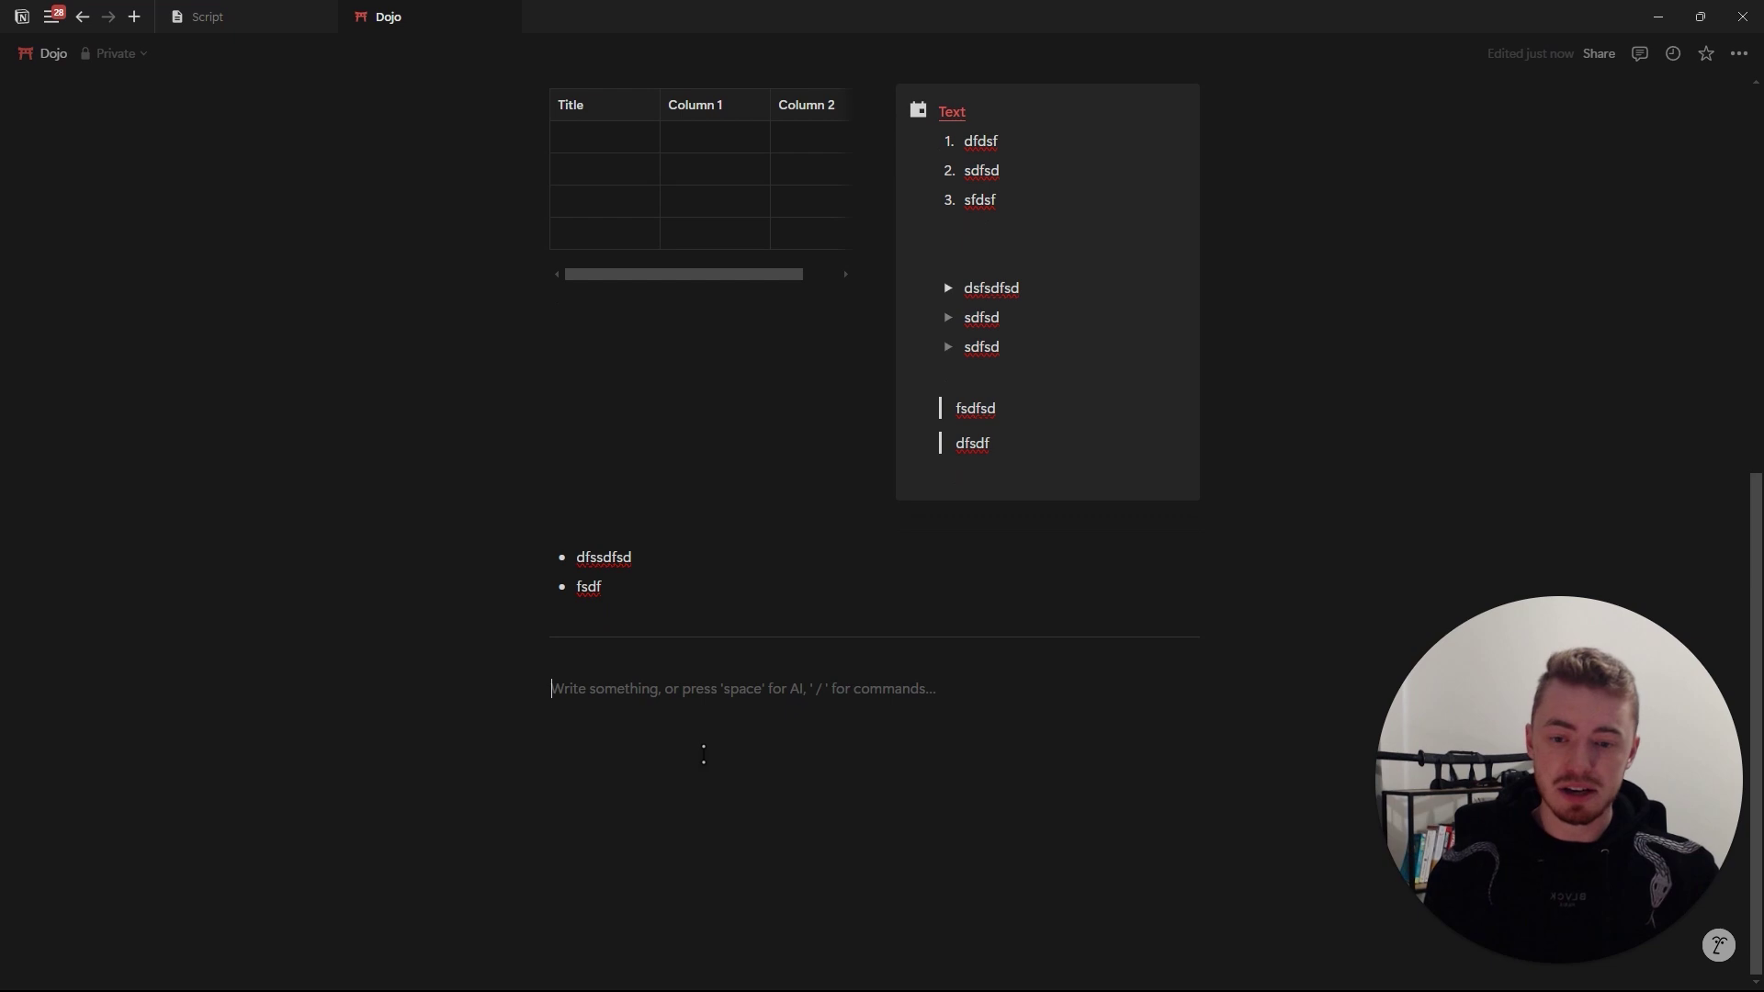
Paste the Daily to-do's text into the Dojo page and select the pasted blocks.
key("ctrl+v")
left_click_drag(469, 350, 647, 691)
left_click_drag(658, 365, 549, 365)
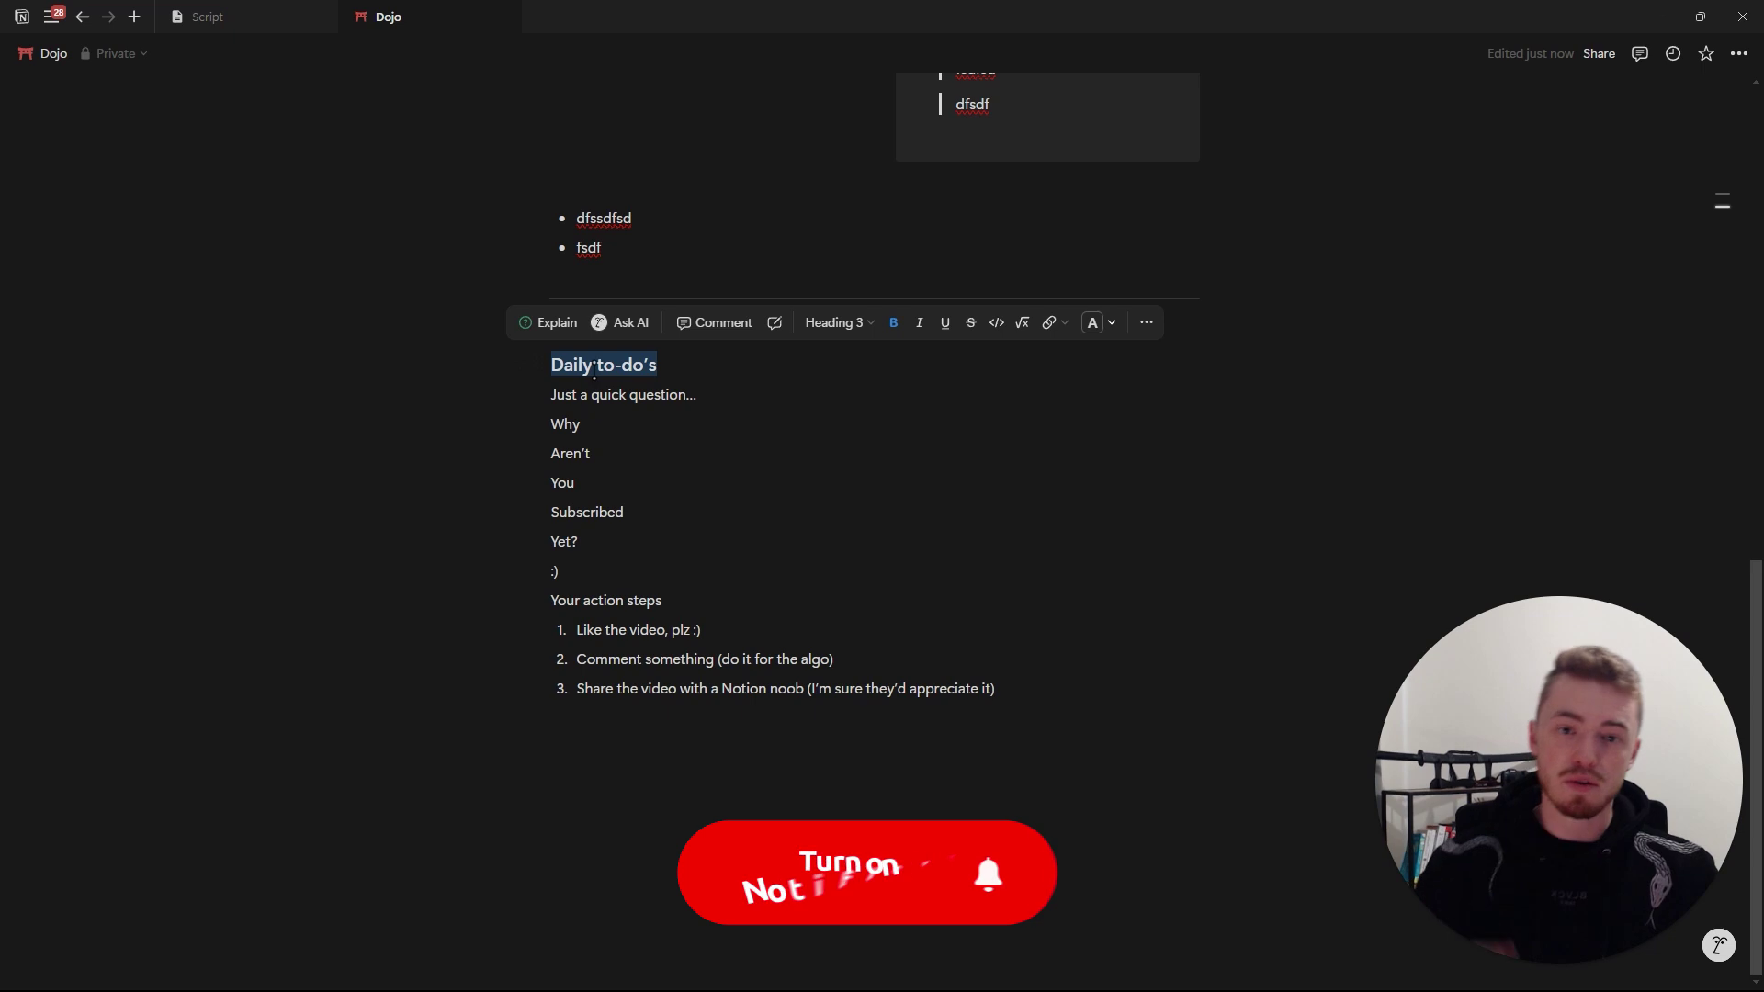
left_click(592, 366)
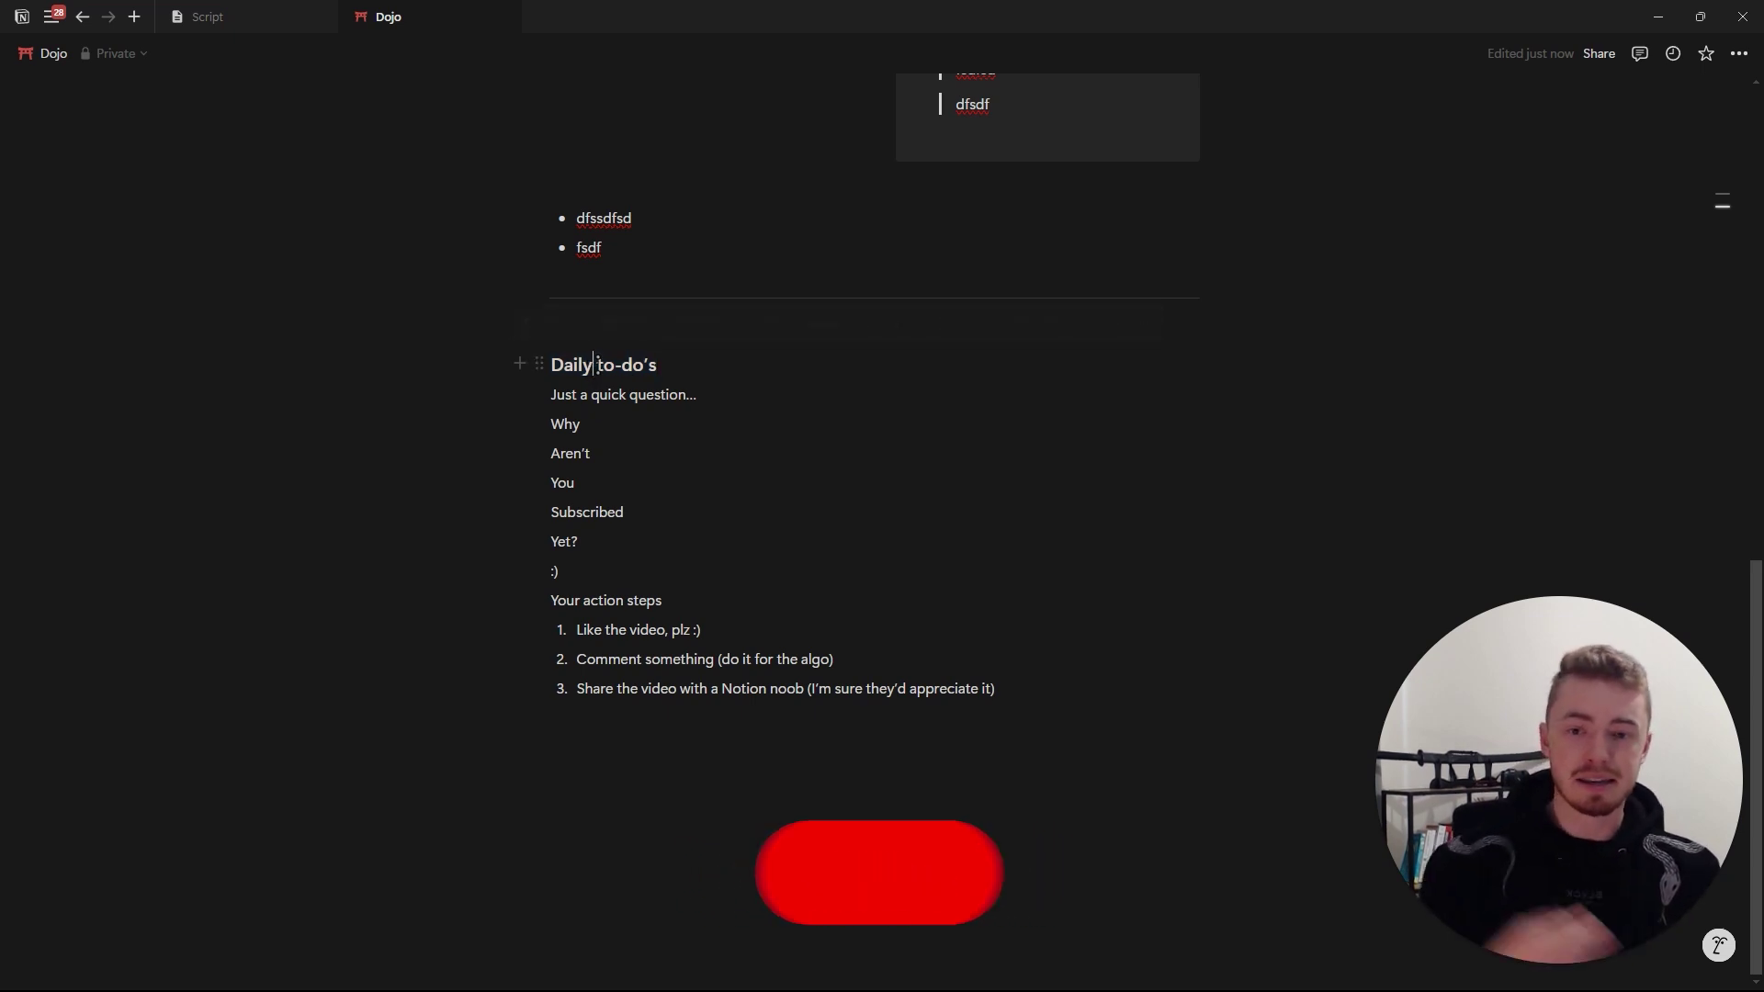
Drag the 'Yet?' and 'Just a quick question...' lines into side columns.
left_click_drag(551, 394, 725, 394)
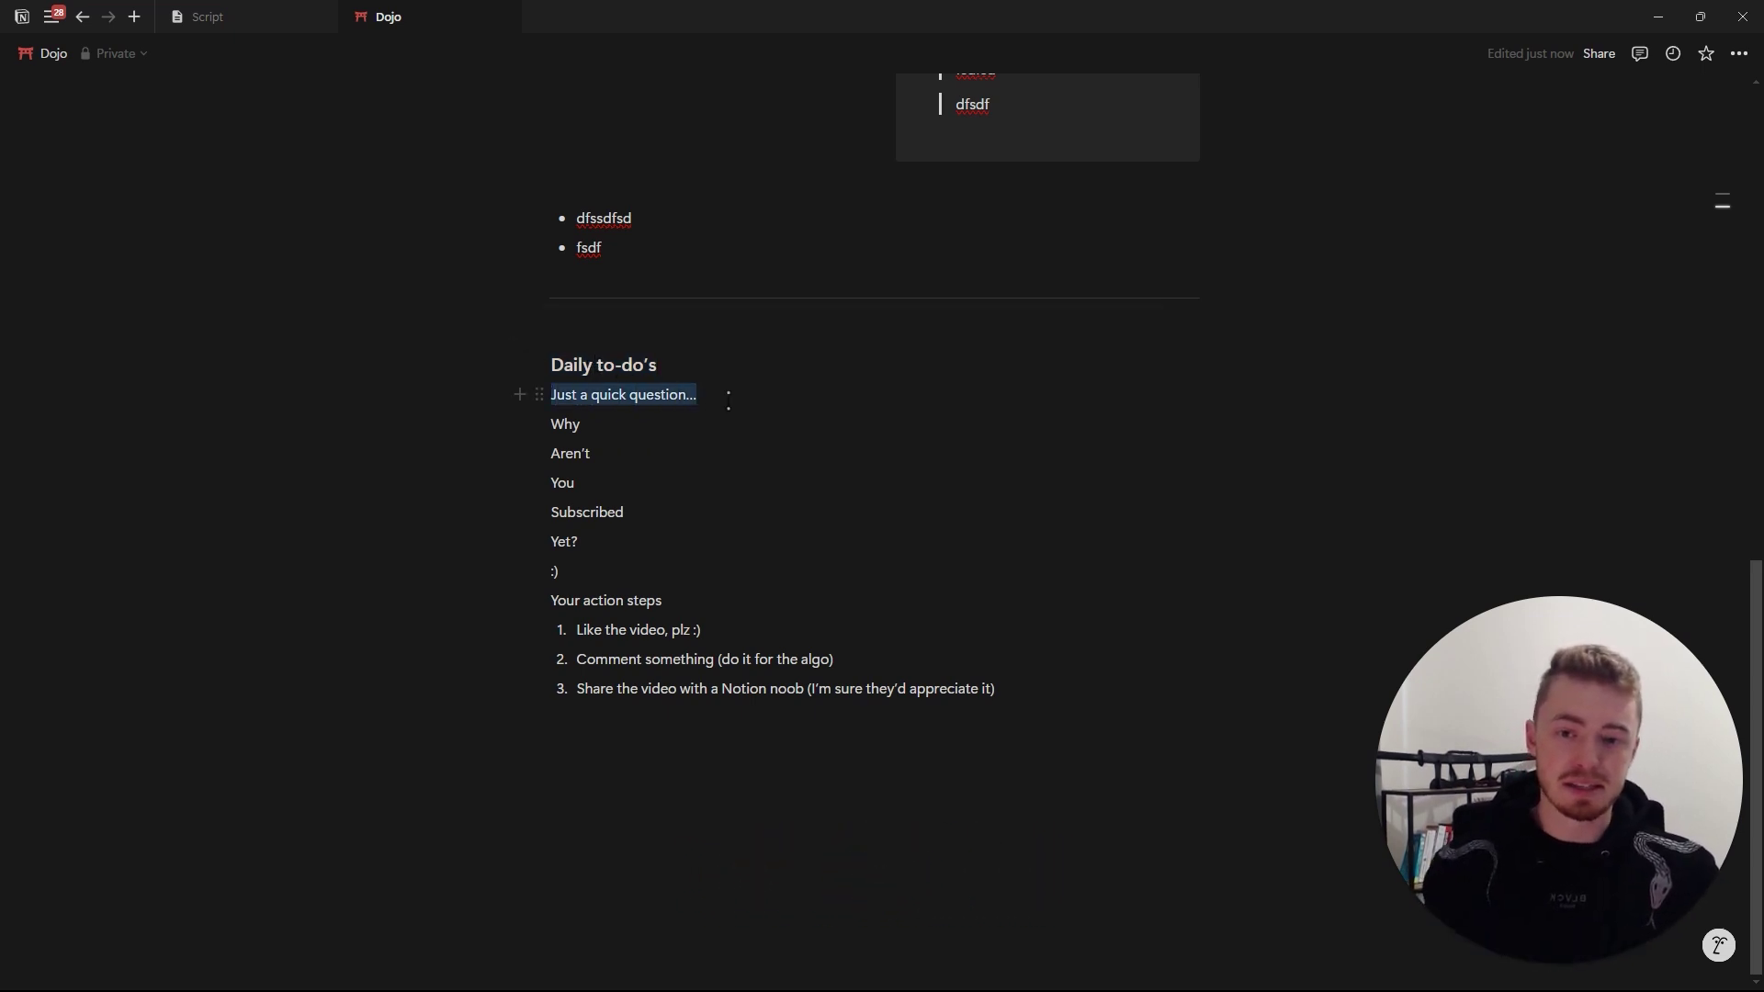
left_click_drag(578, 630, 700, 630)
left_click(980, 688)
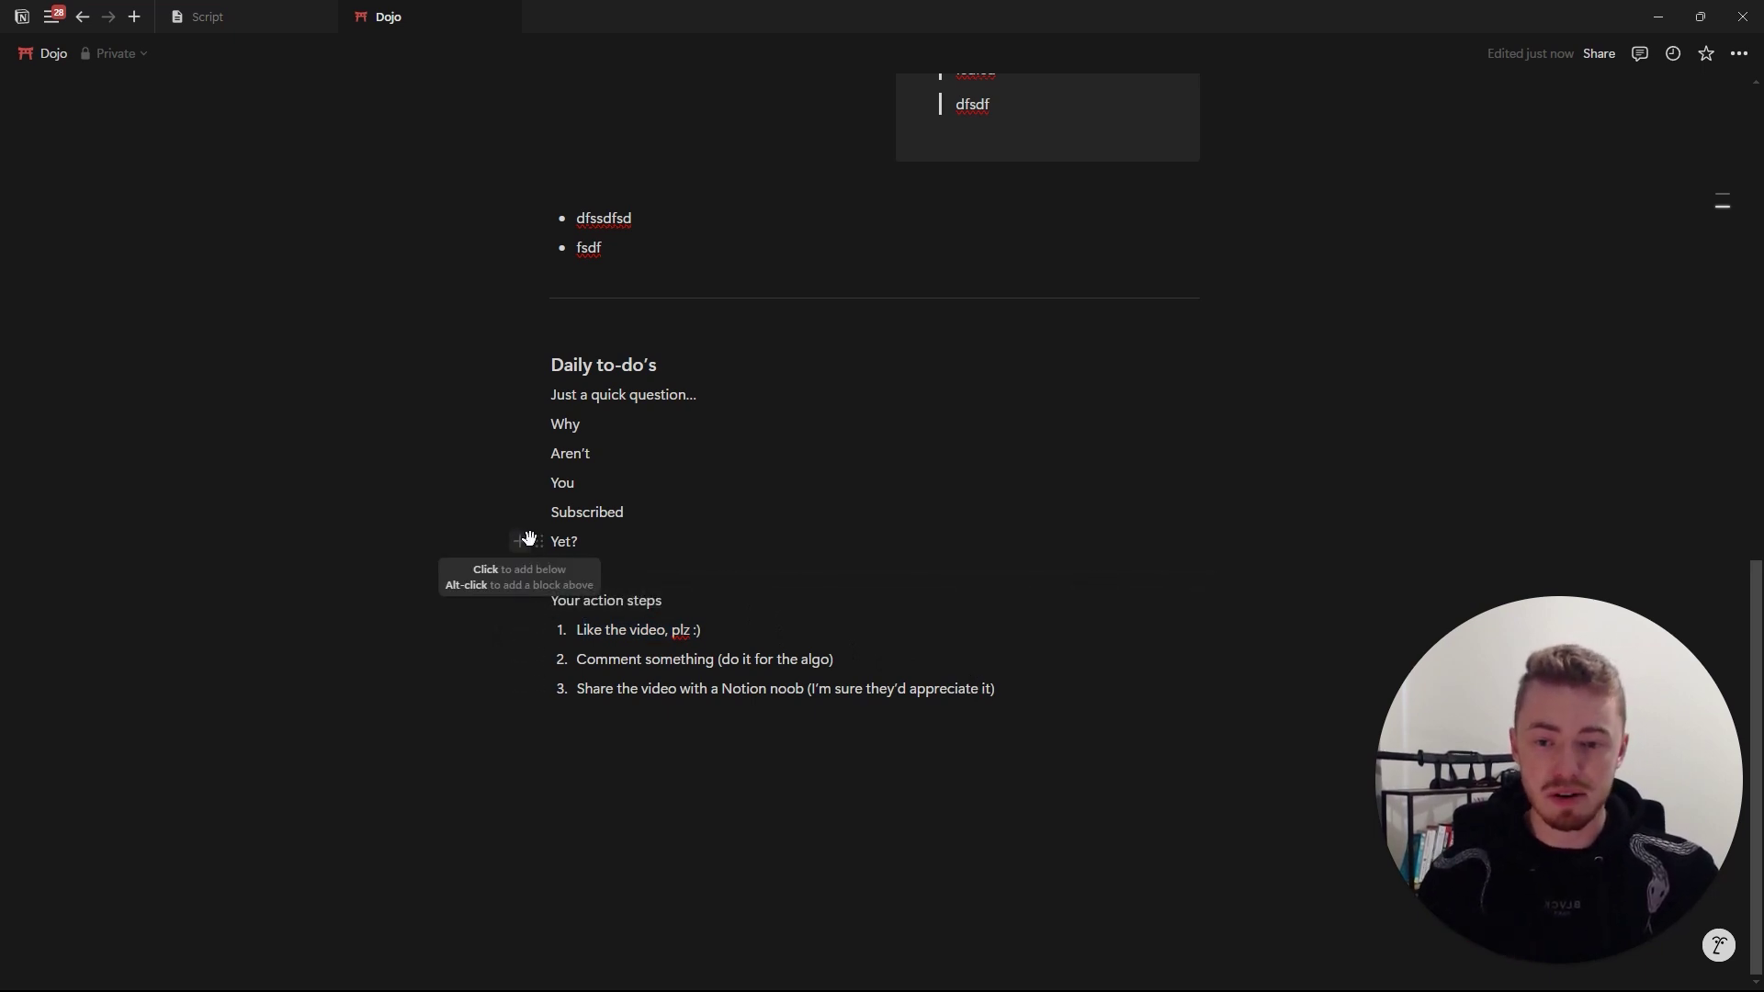
left_click_drag(536, 539, 1252, 423)
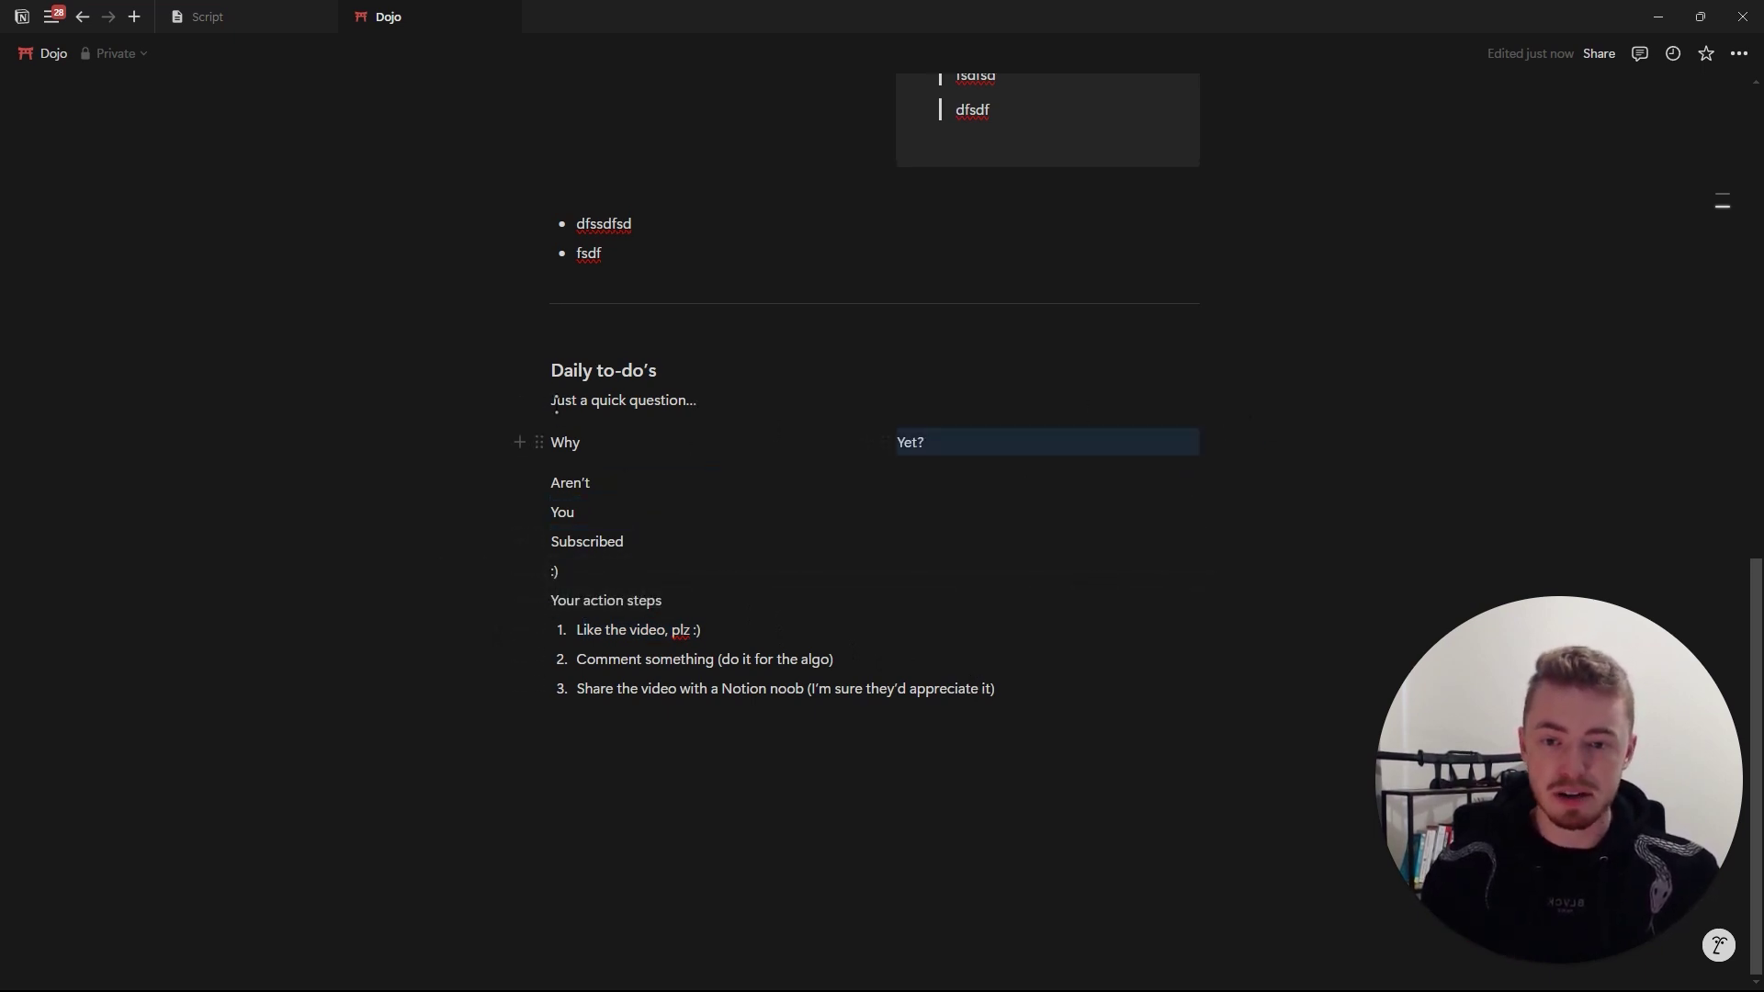
left_click_drag(534, 402, 582, 658)
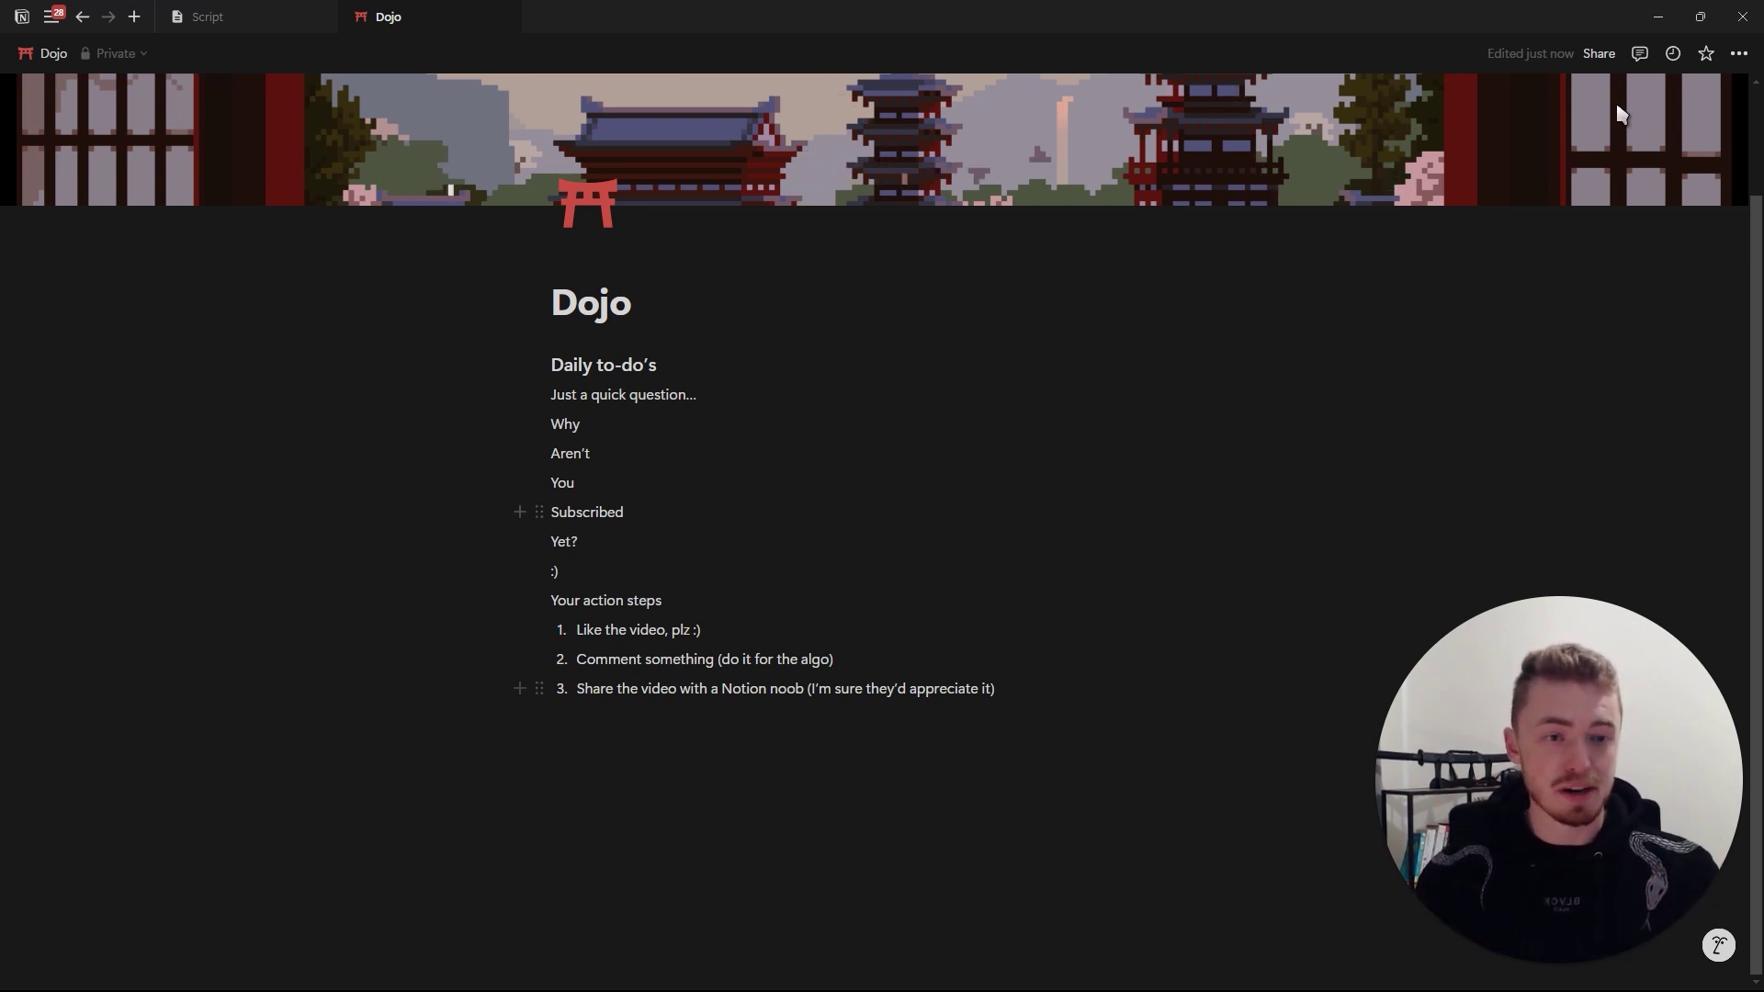
Publish the Dojo page to the web via Share > Publish and copy its public link.
left_click(1599, 54)
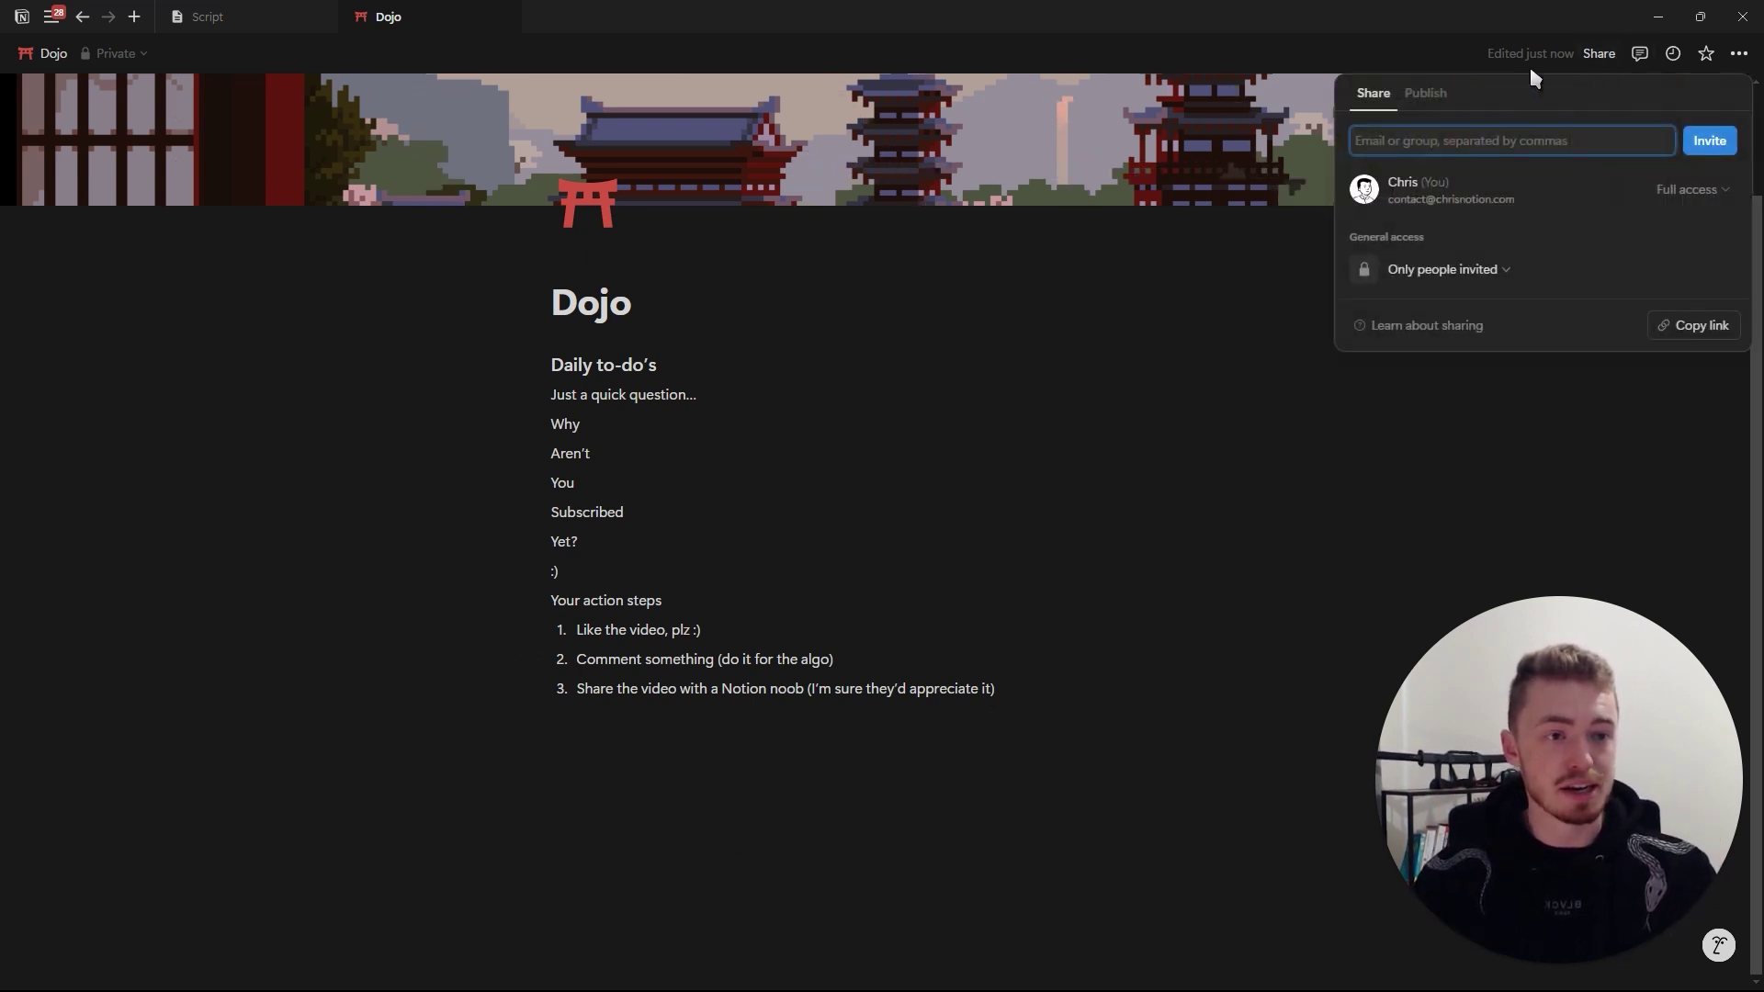
left_click(1425, 93)
left_click(1536, 444)
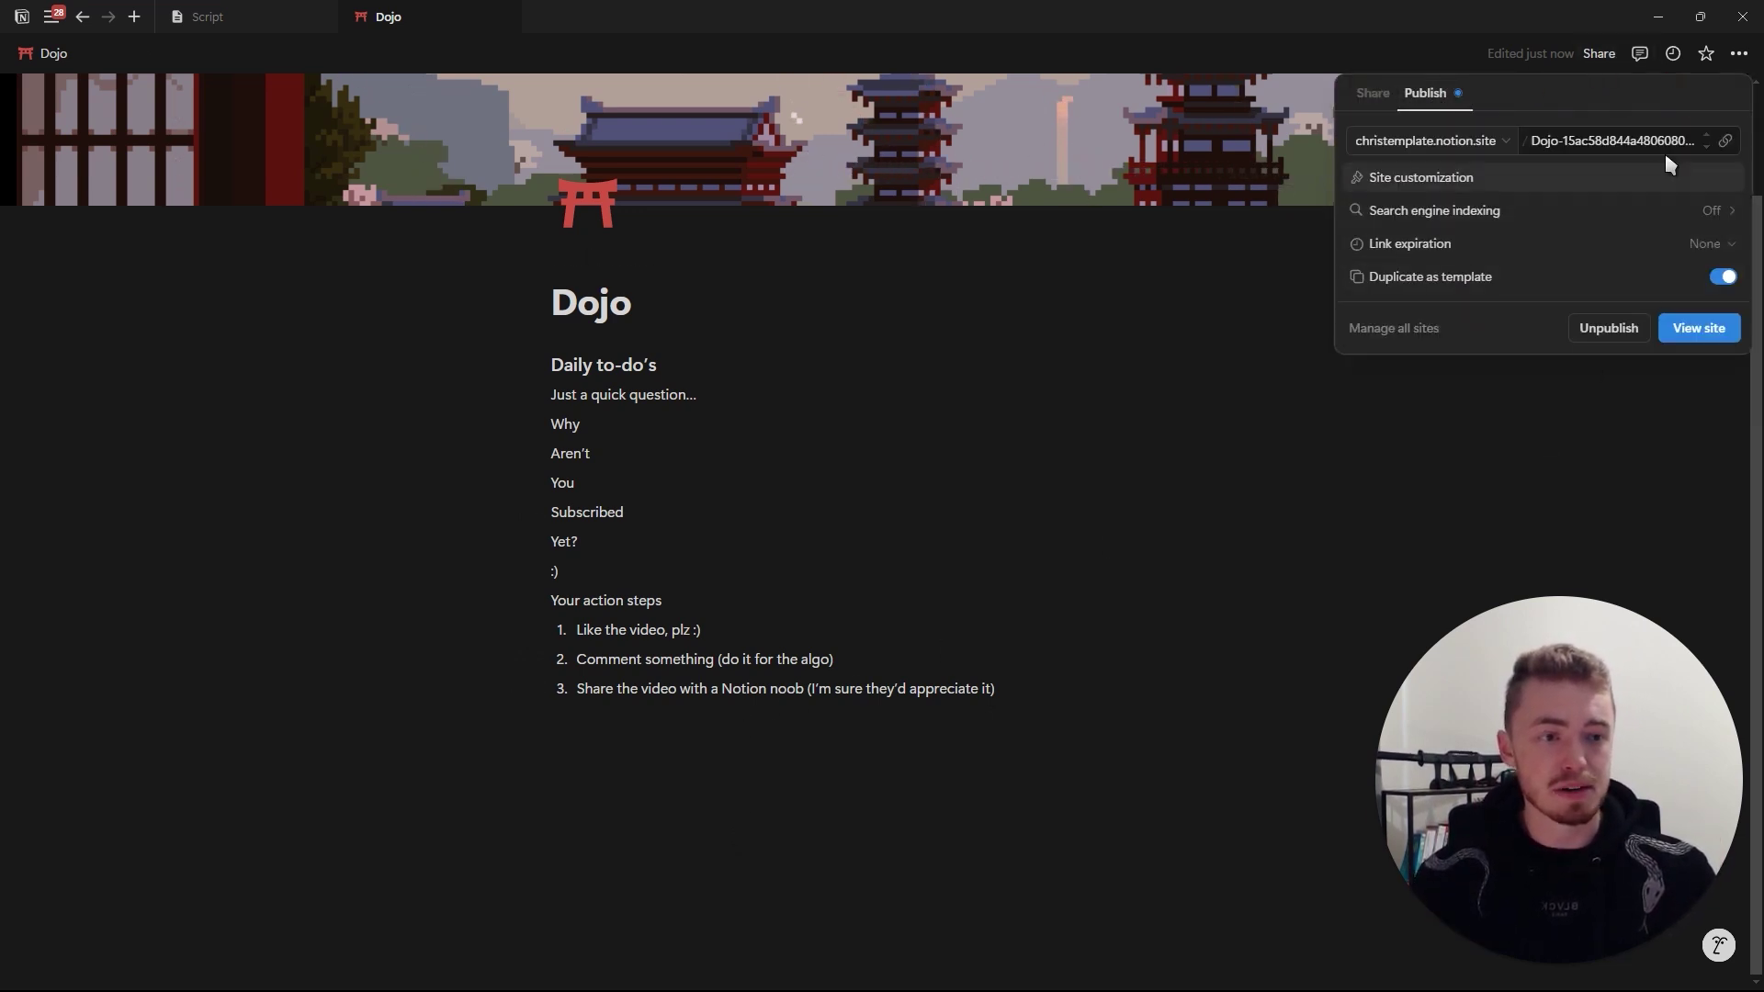
left_click(1727, 143)
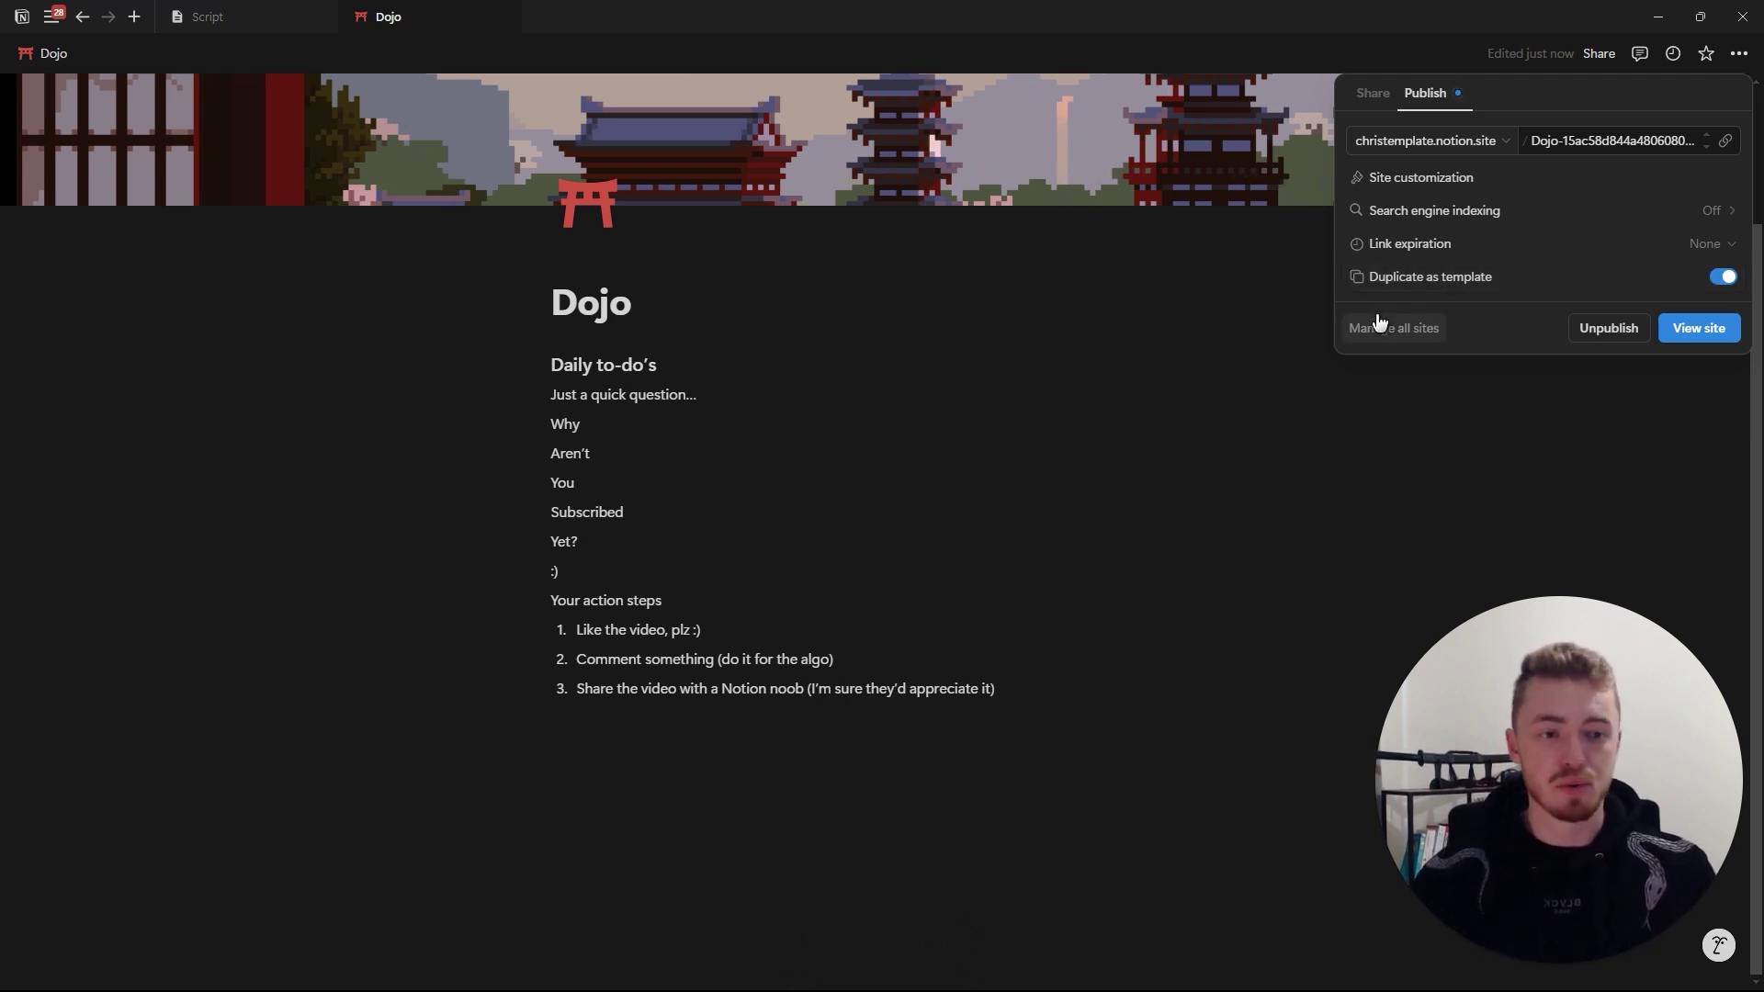
left_click(1257, 321)
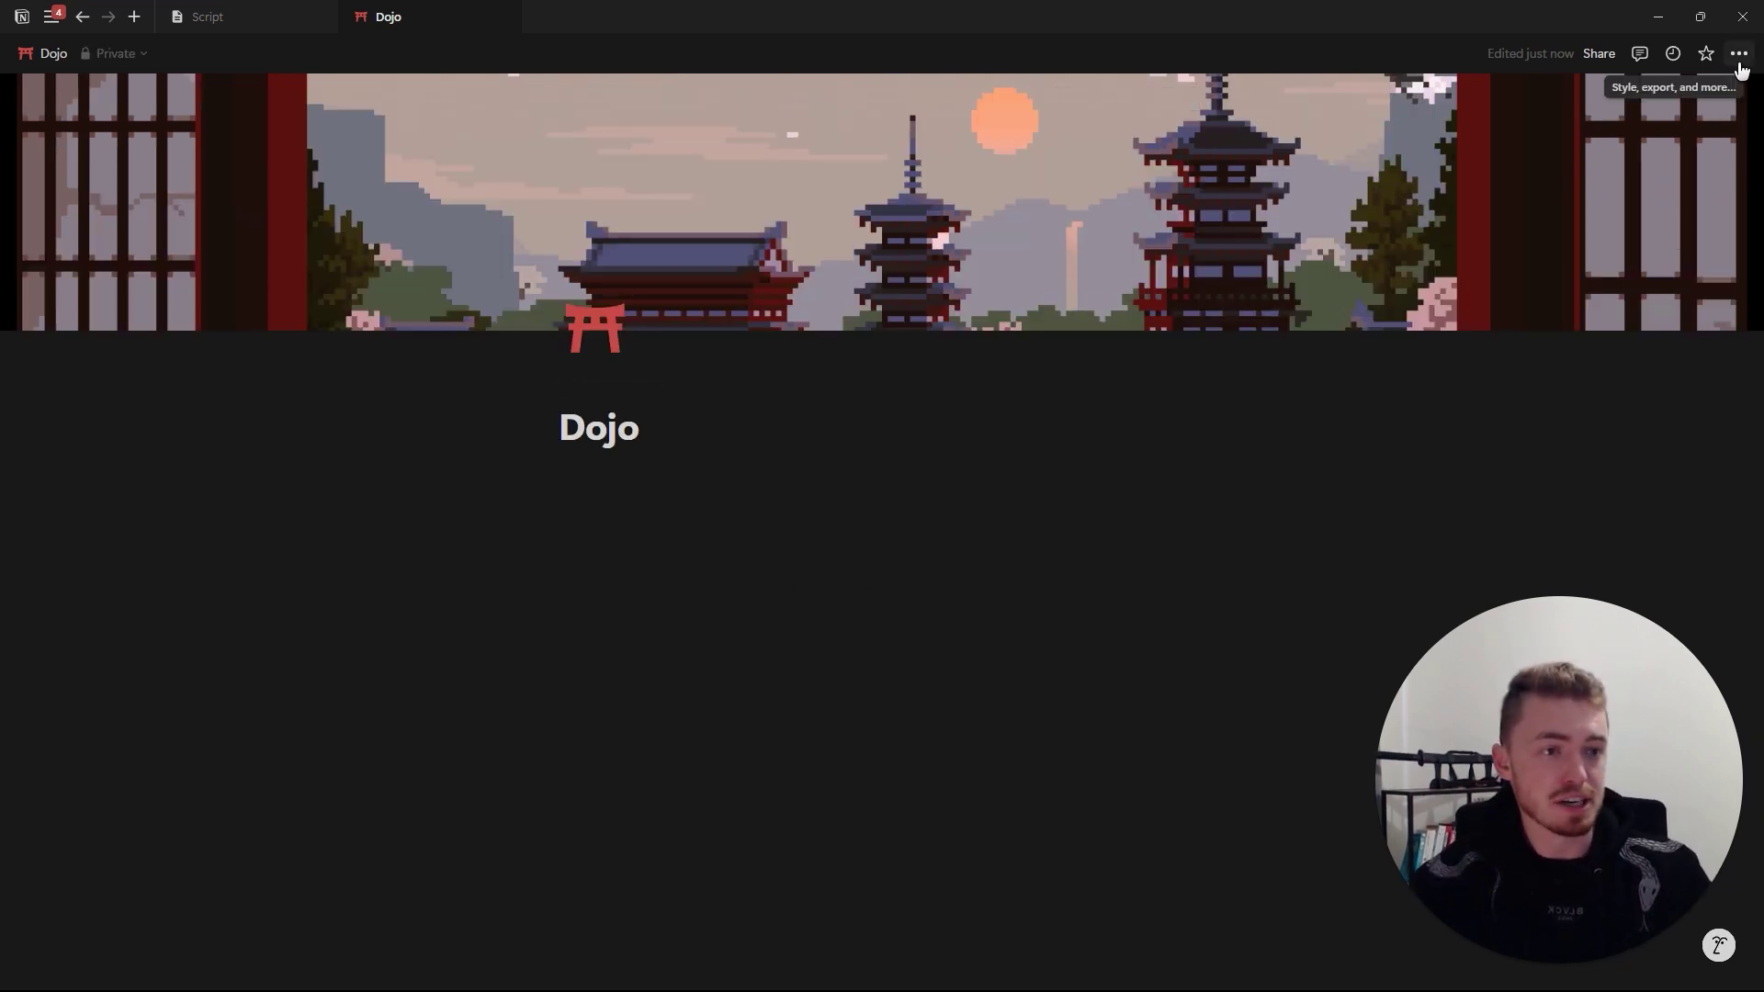
Make the Dojo page full width and insert a new blank table database with /table.
left_click(1739, 55)
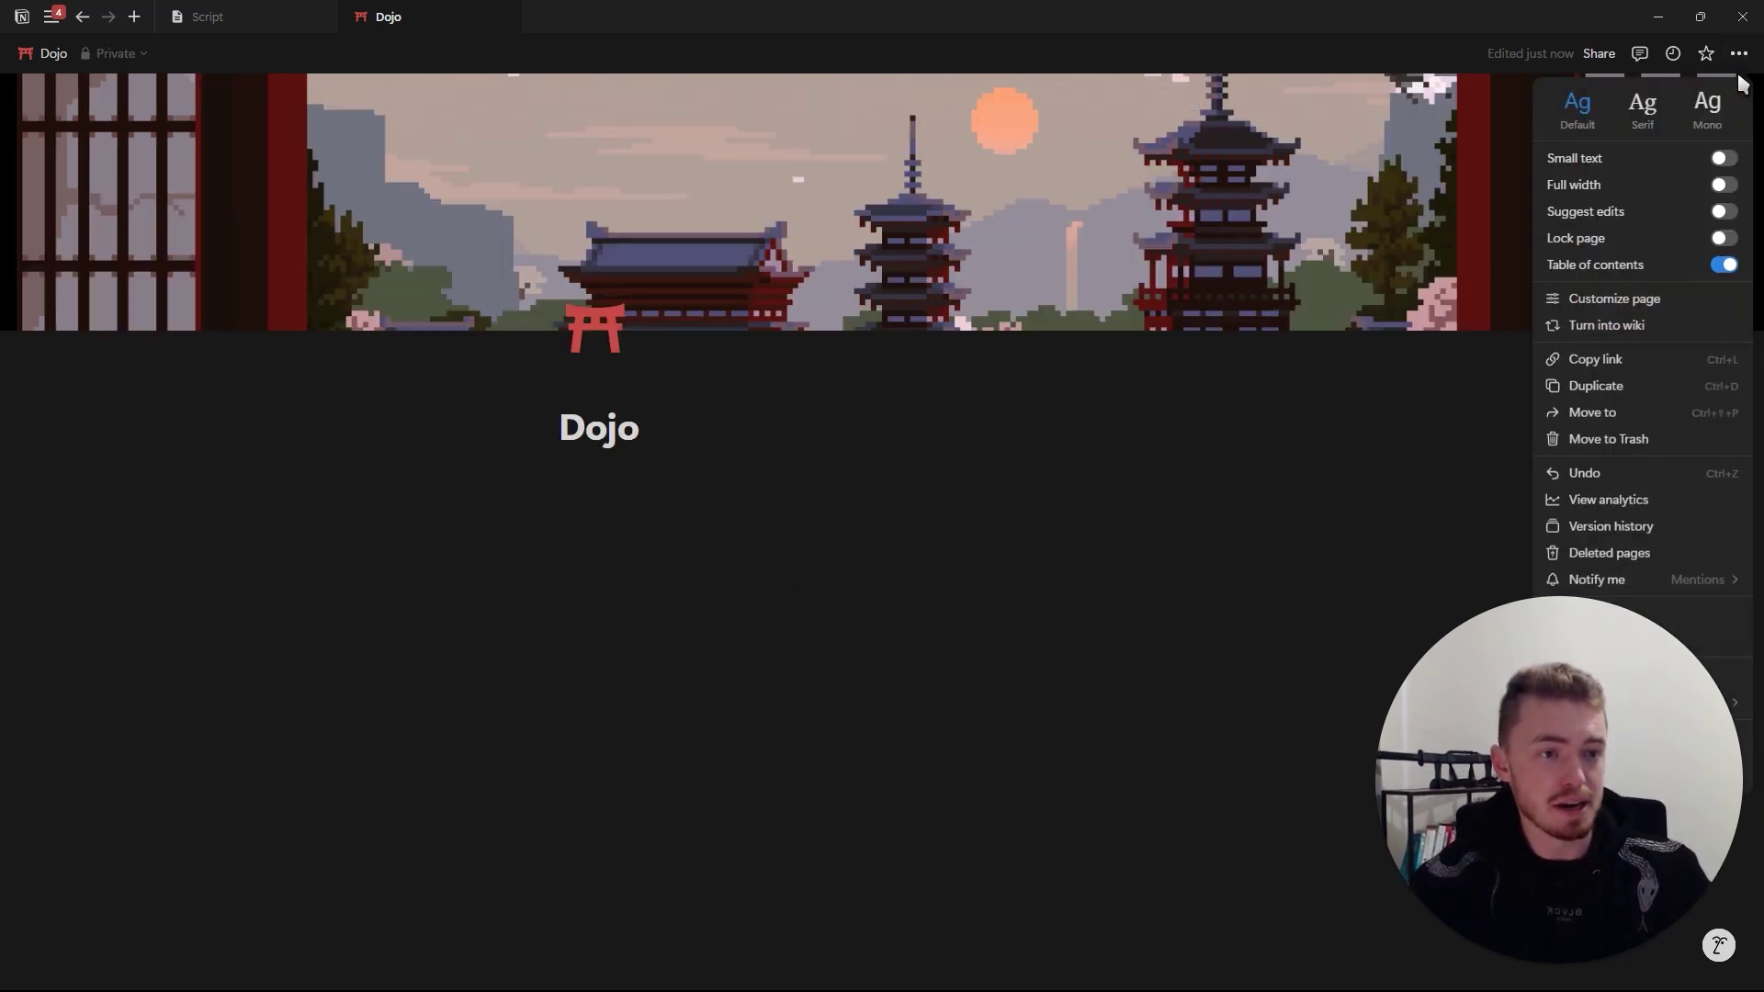
left_click(1599, 187)
left_click(211, 508)
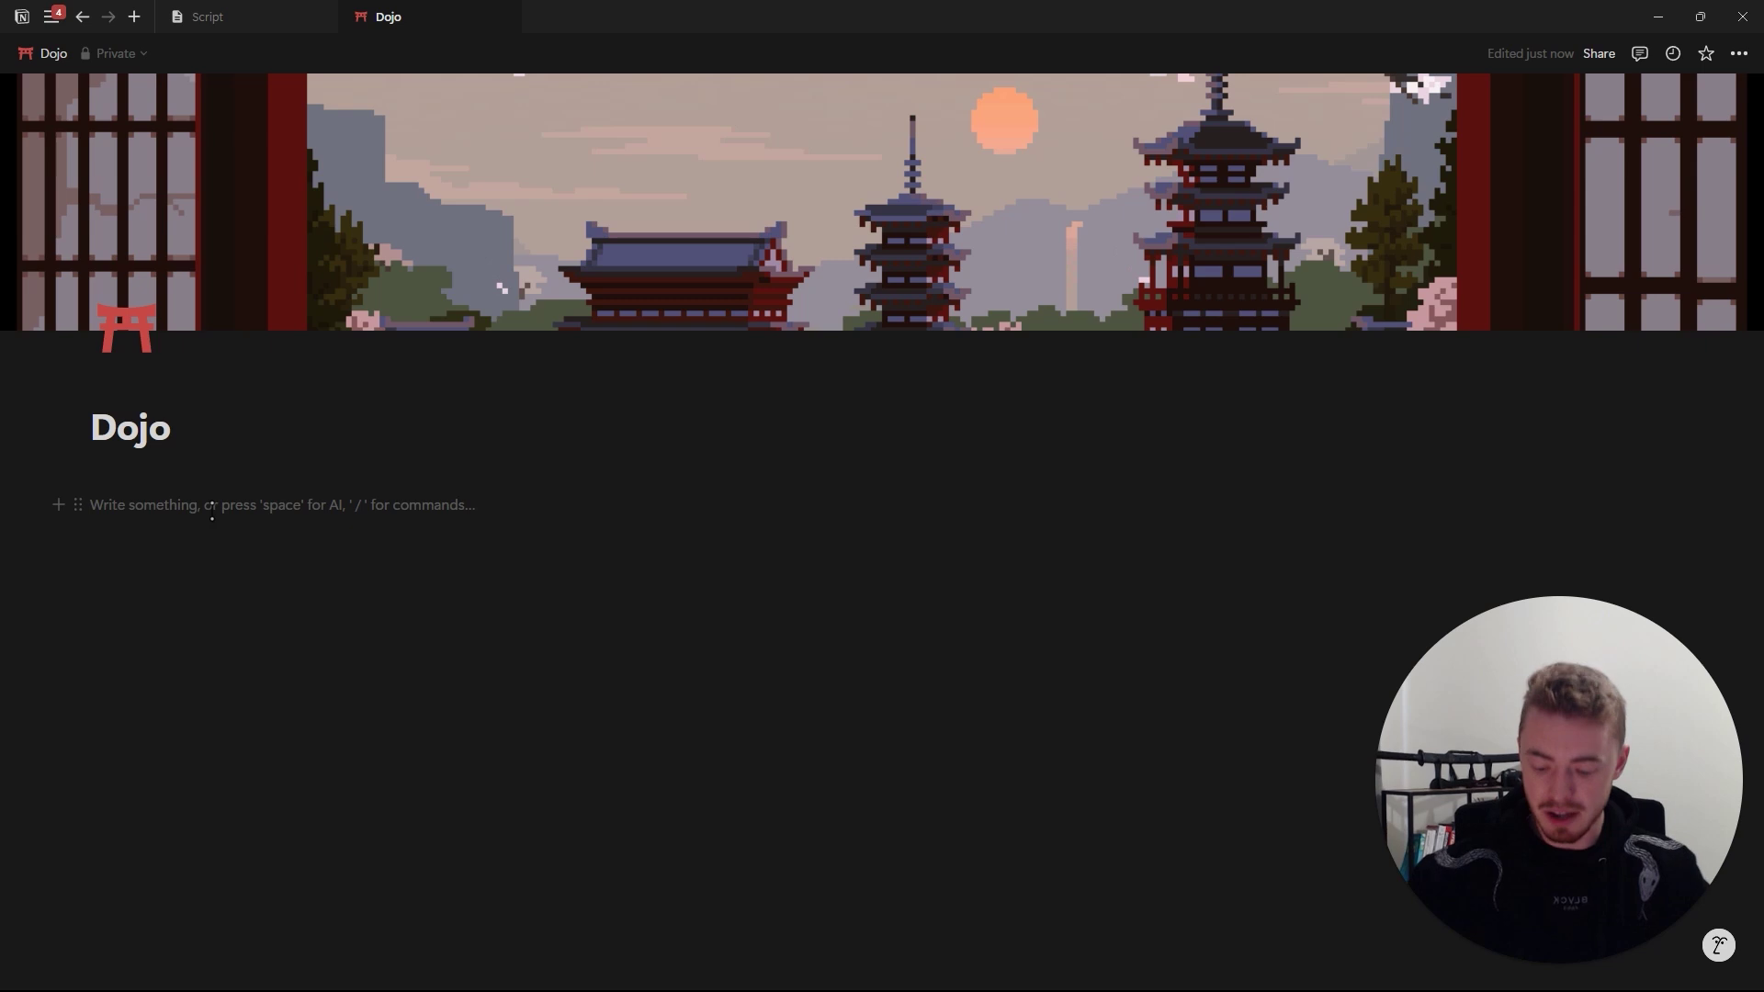
type("/tabl")
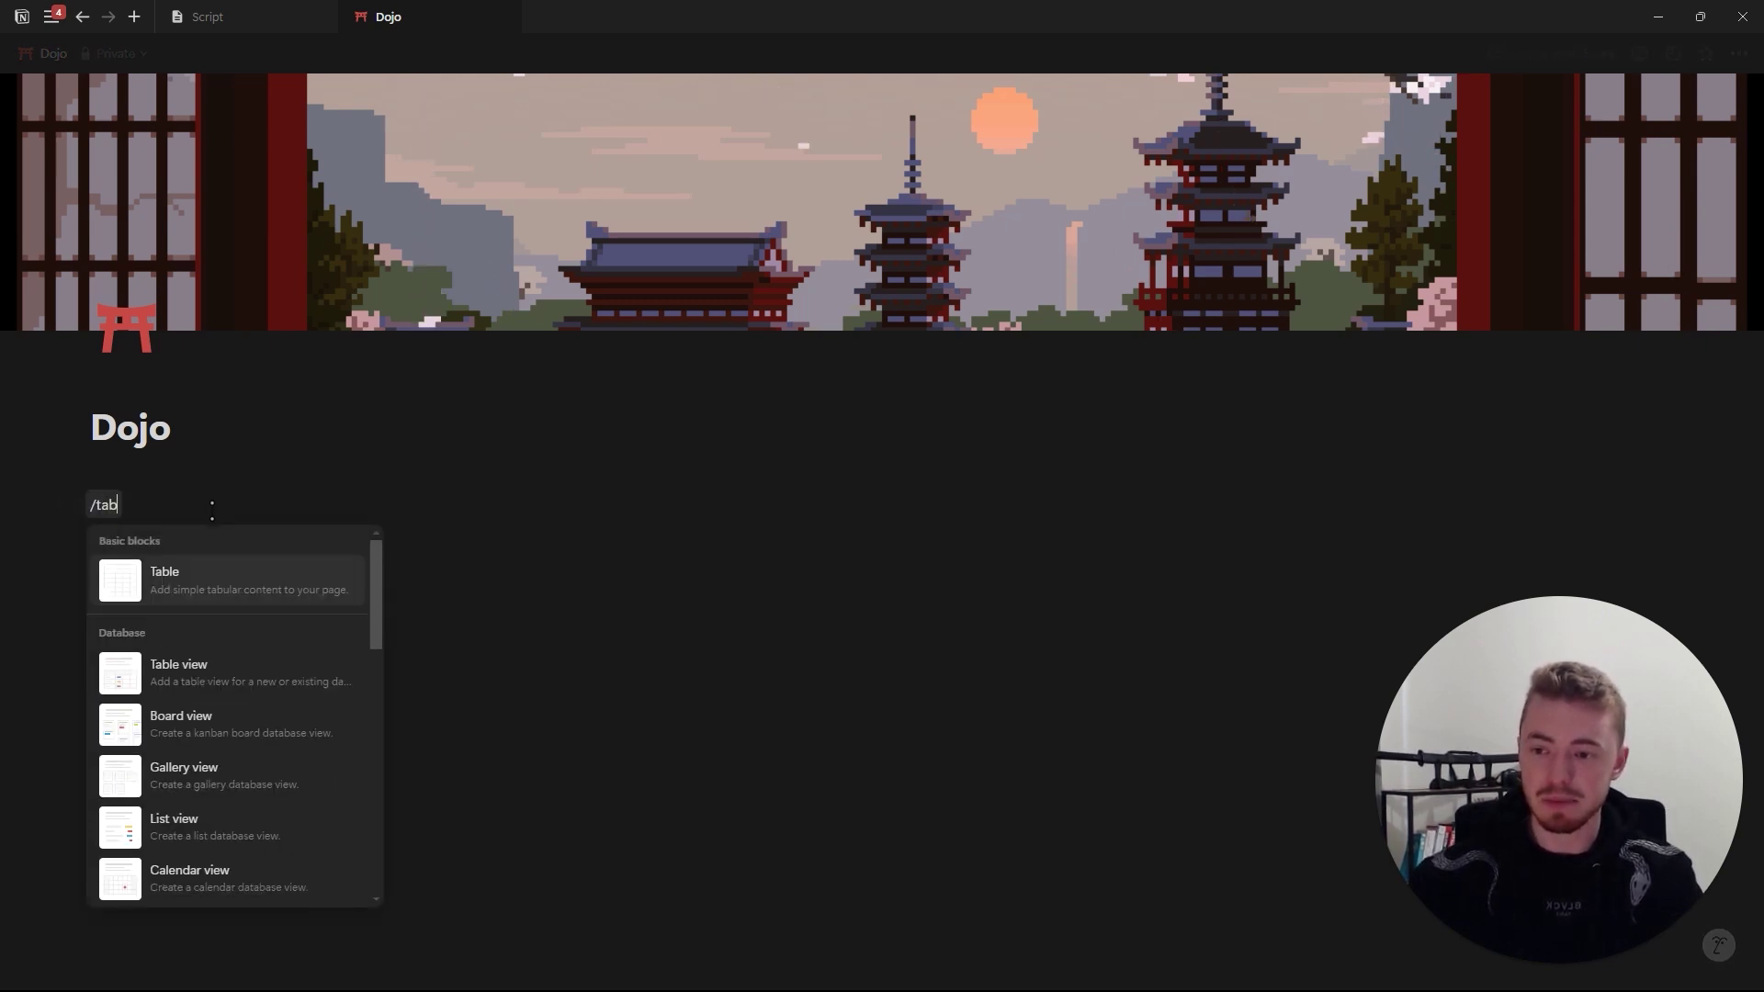
left_click(217, 691)
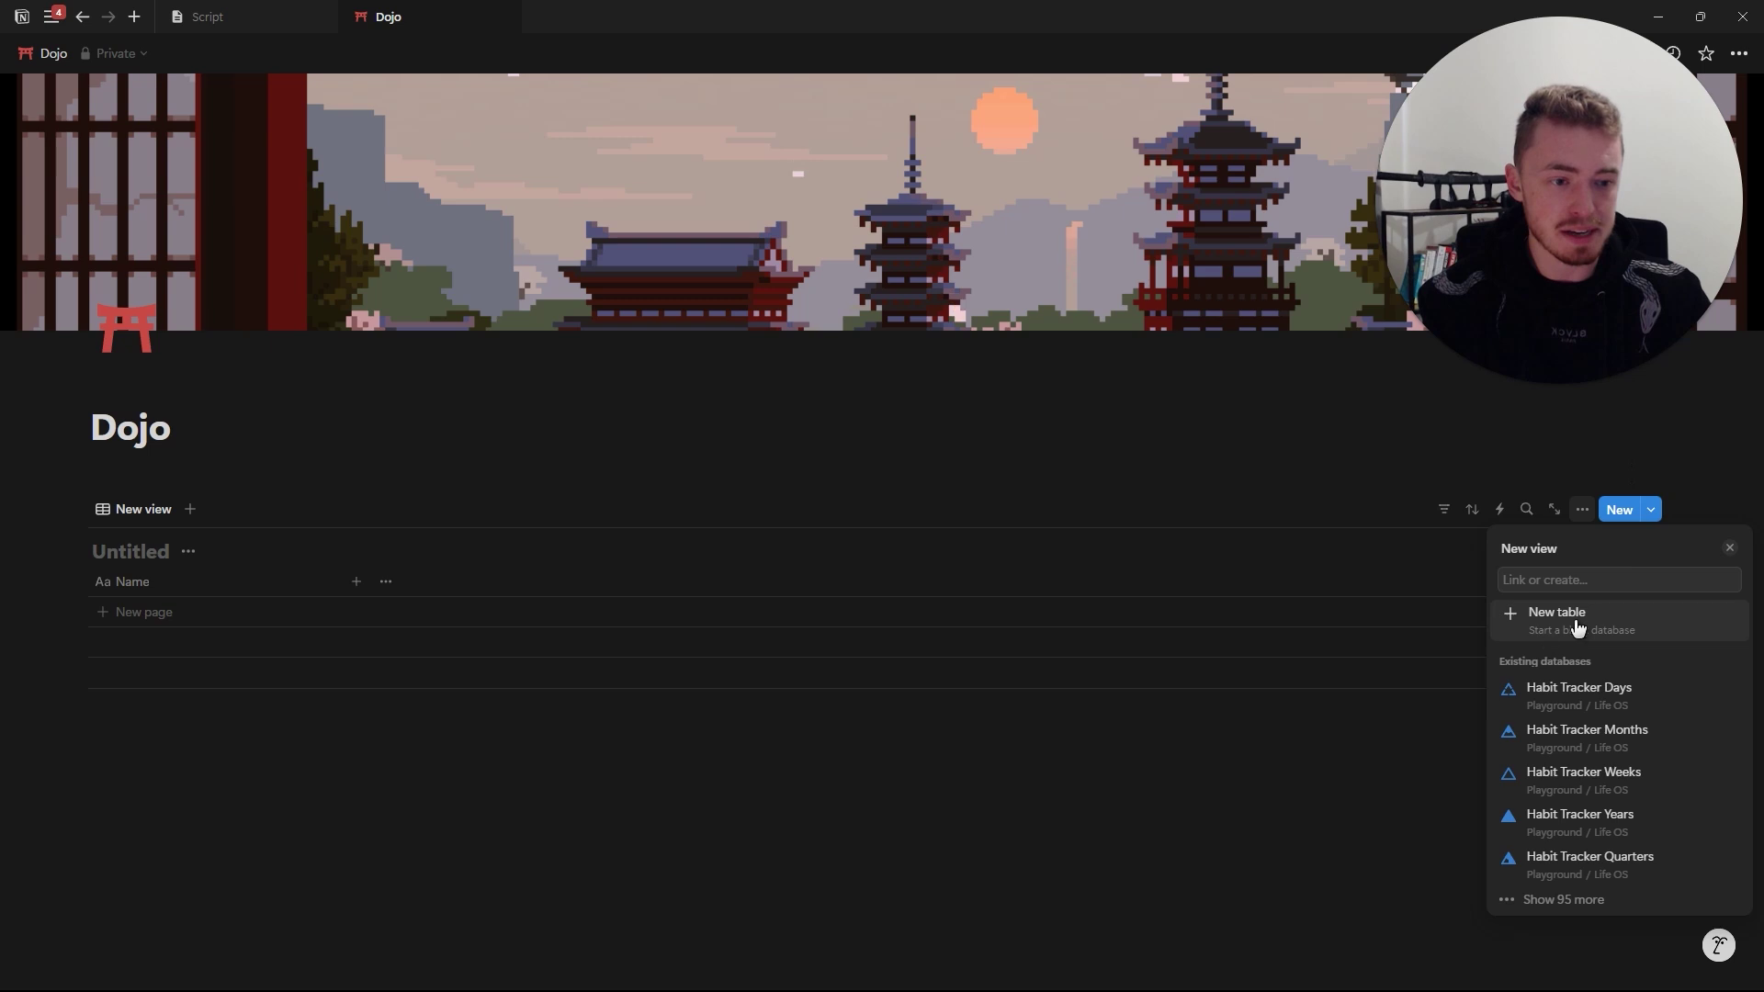
left_click(1581, 617)
Title the table 'Subscribe :)' and add three empty rows.
left_click(142, 553)
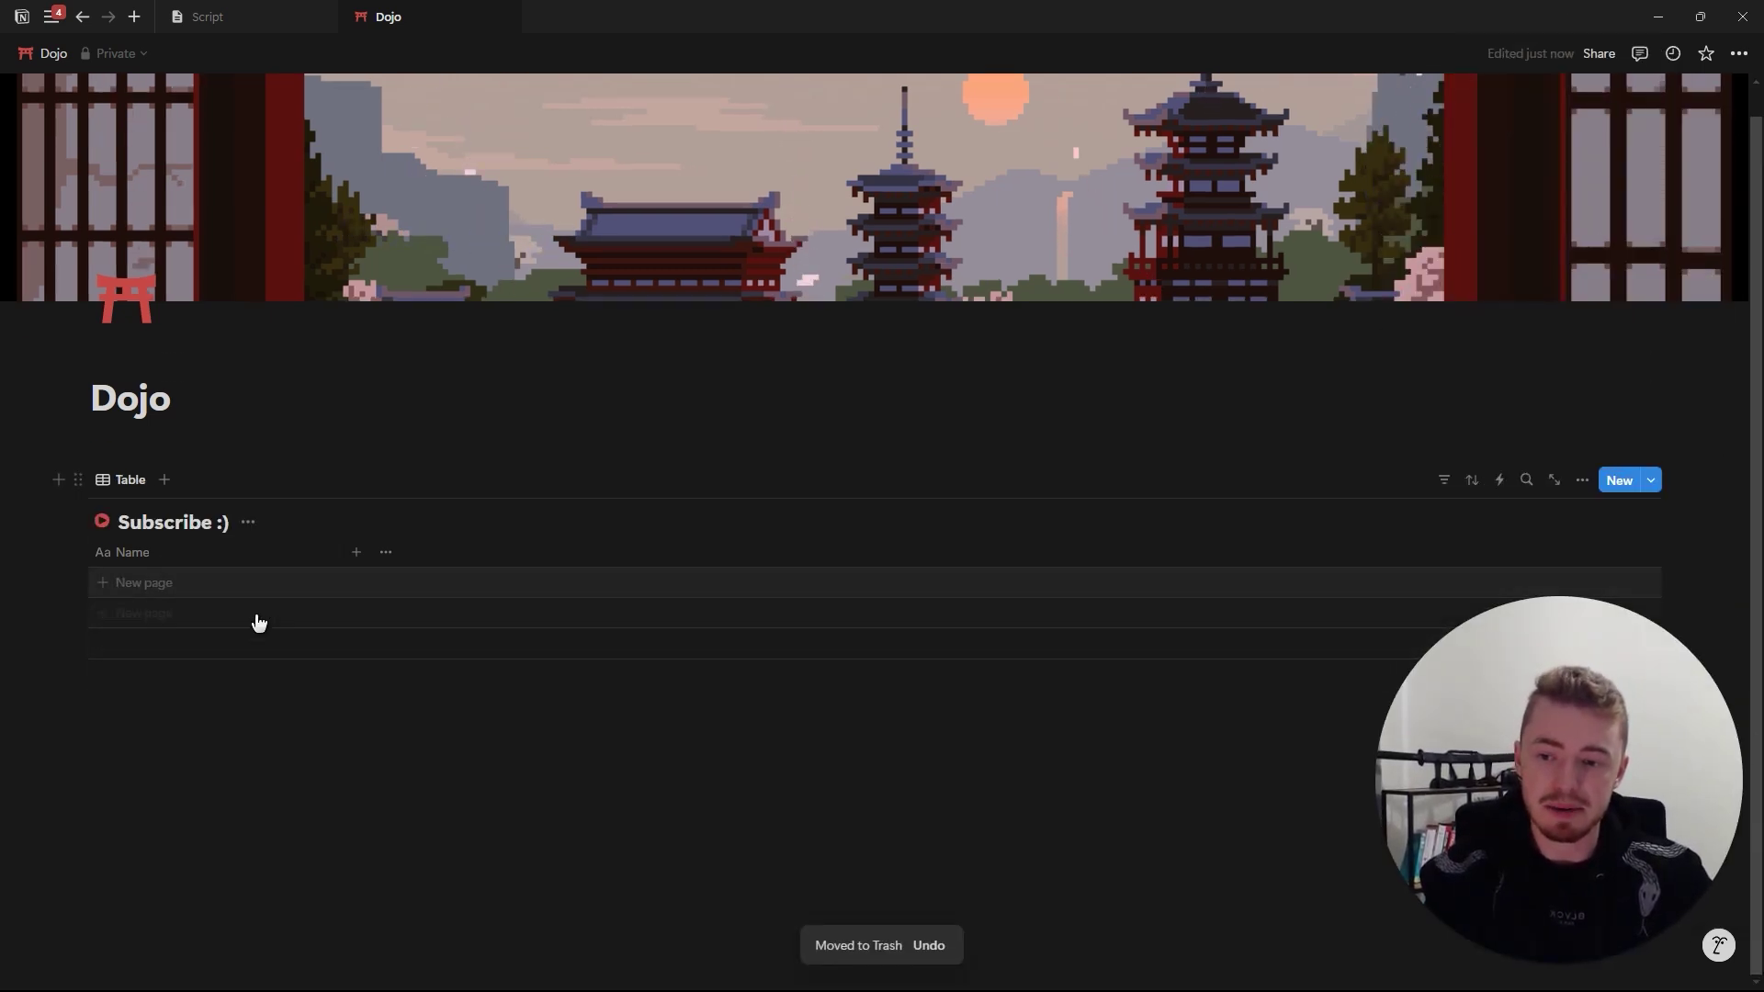
left_click(256, 617)
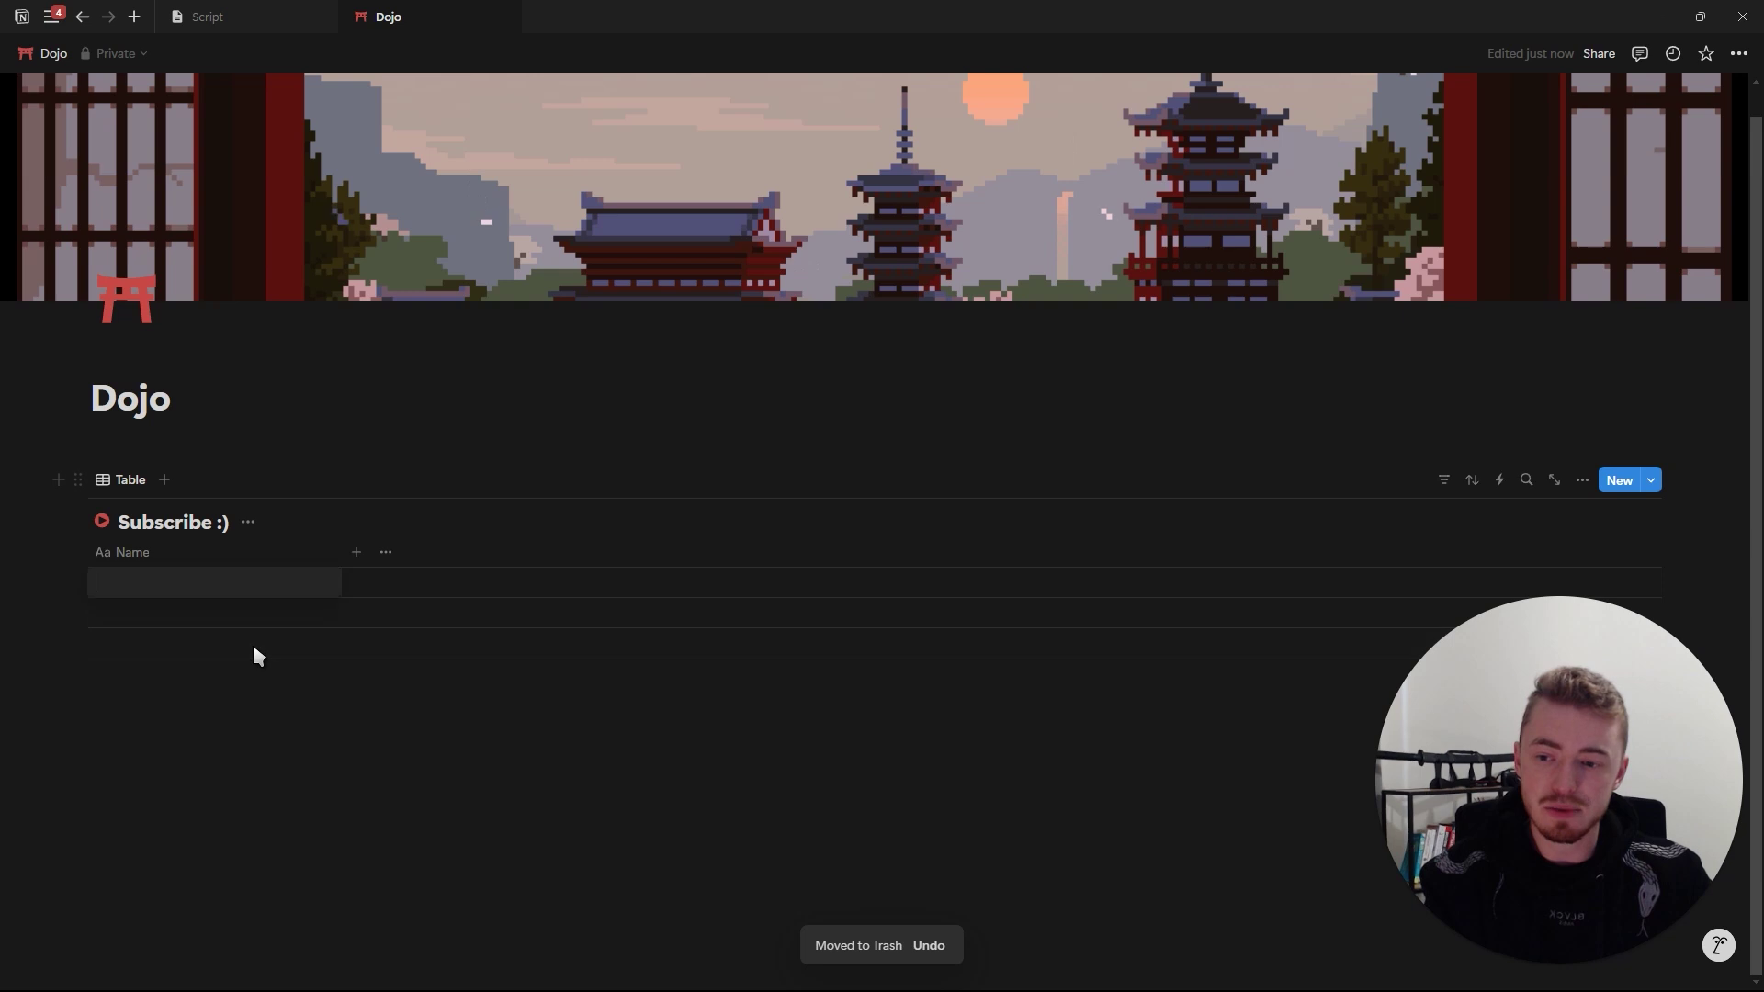
left_click(211, 644)
left_click(217, 657)
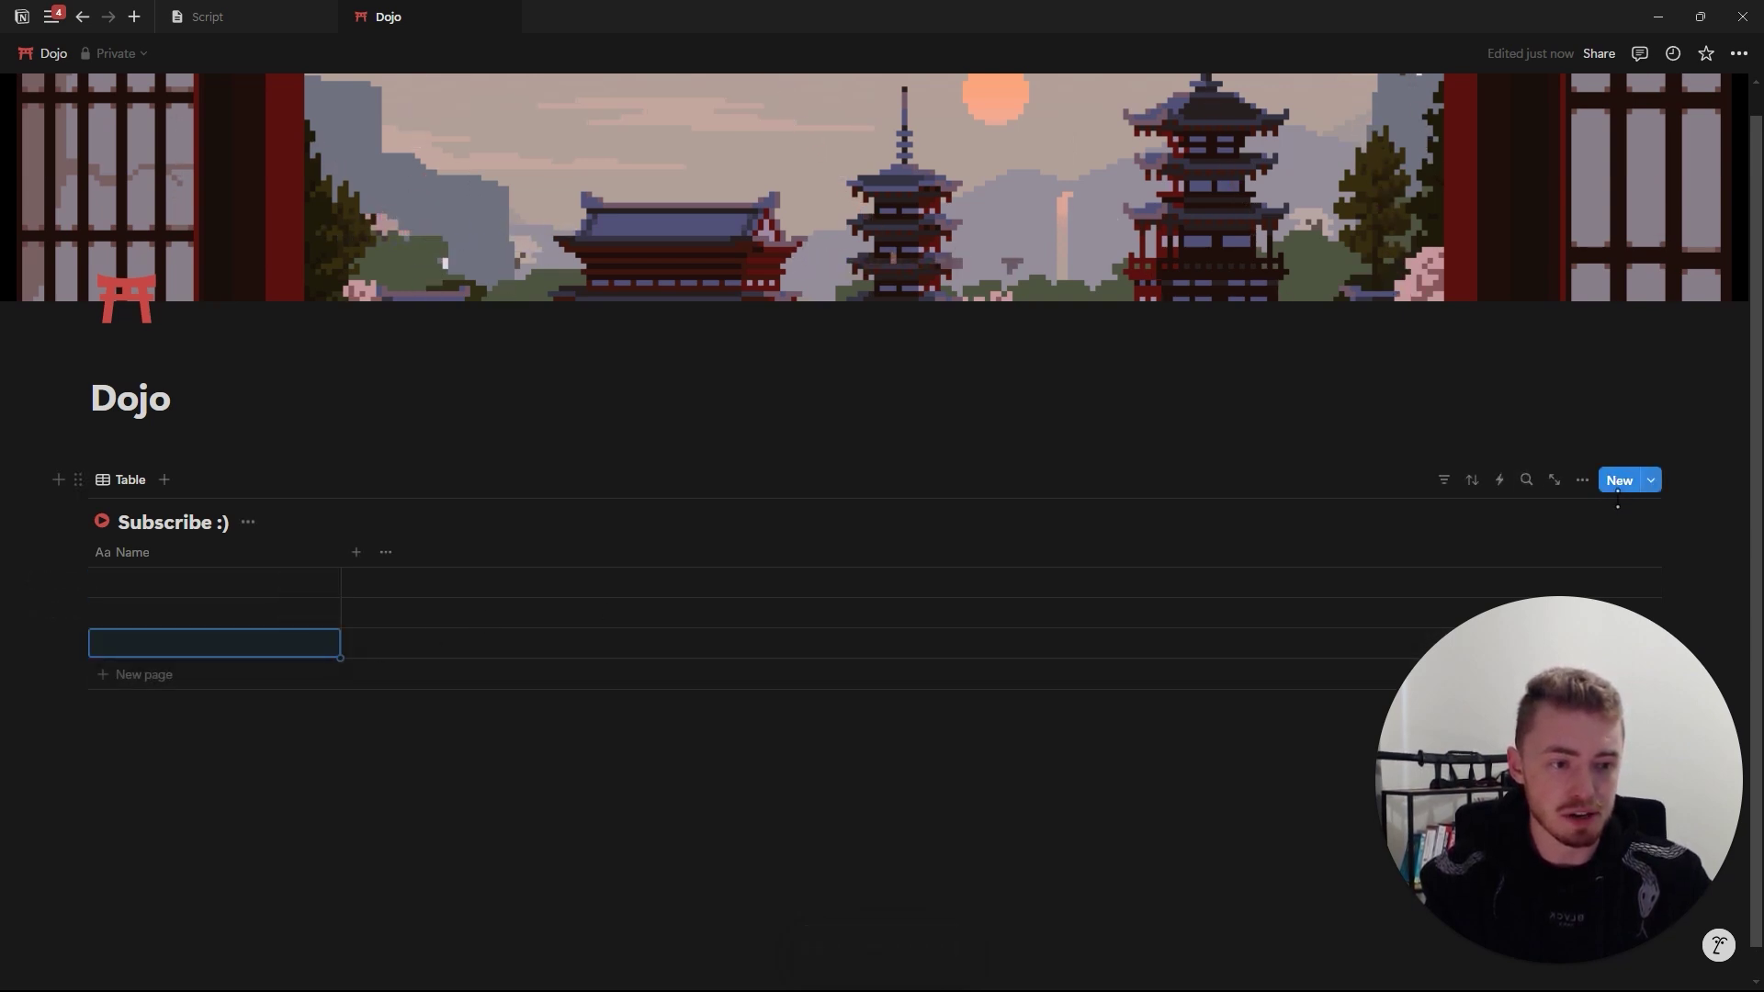
left_click(391, 700)
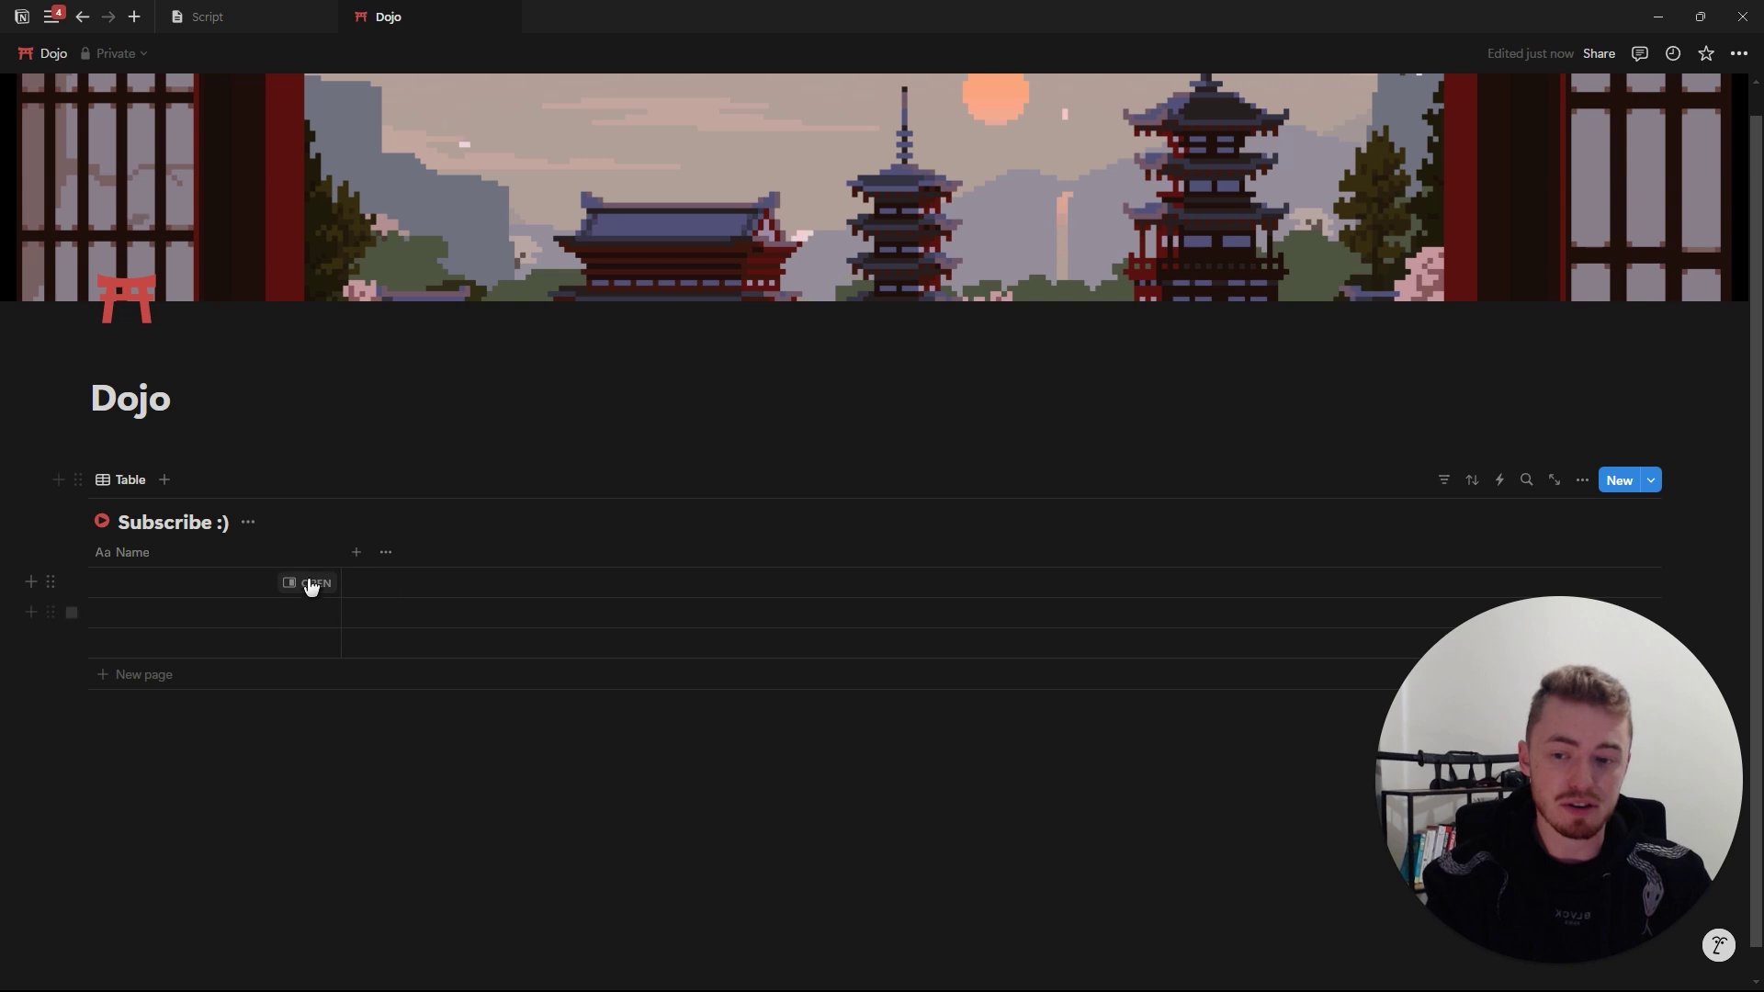
left_click(309, 584)
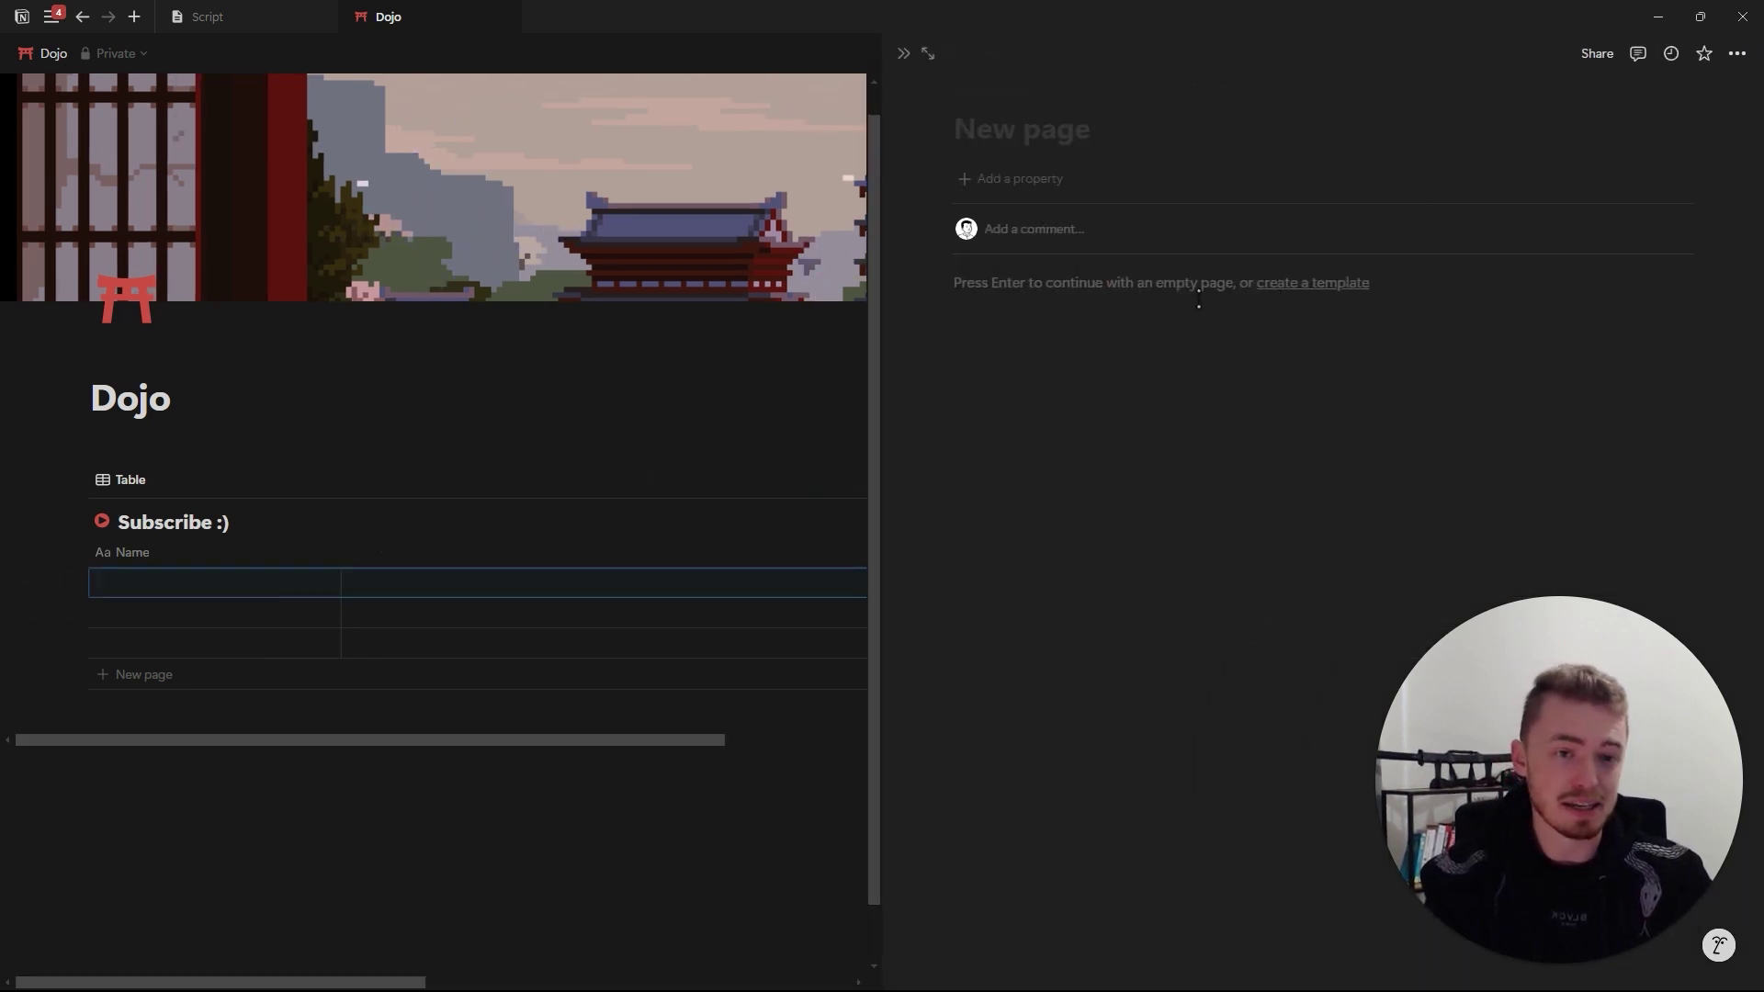
Type 'fdsdfsdfsd' in the first row's page and insert a new blank table below it.
key("Return")
type("fdsdfsdfsd")
key("Return")
type("/tab")
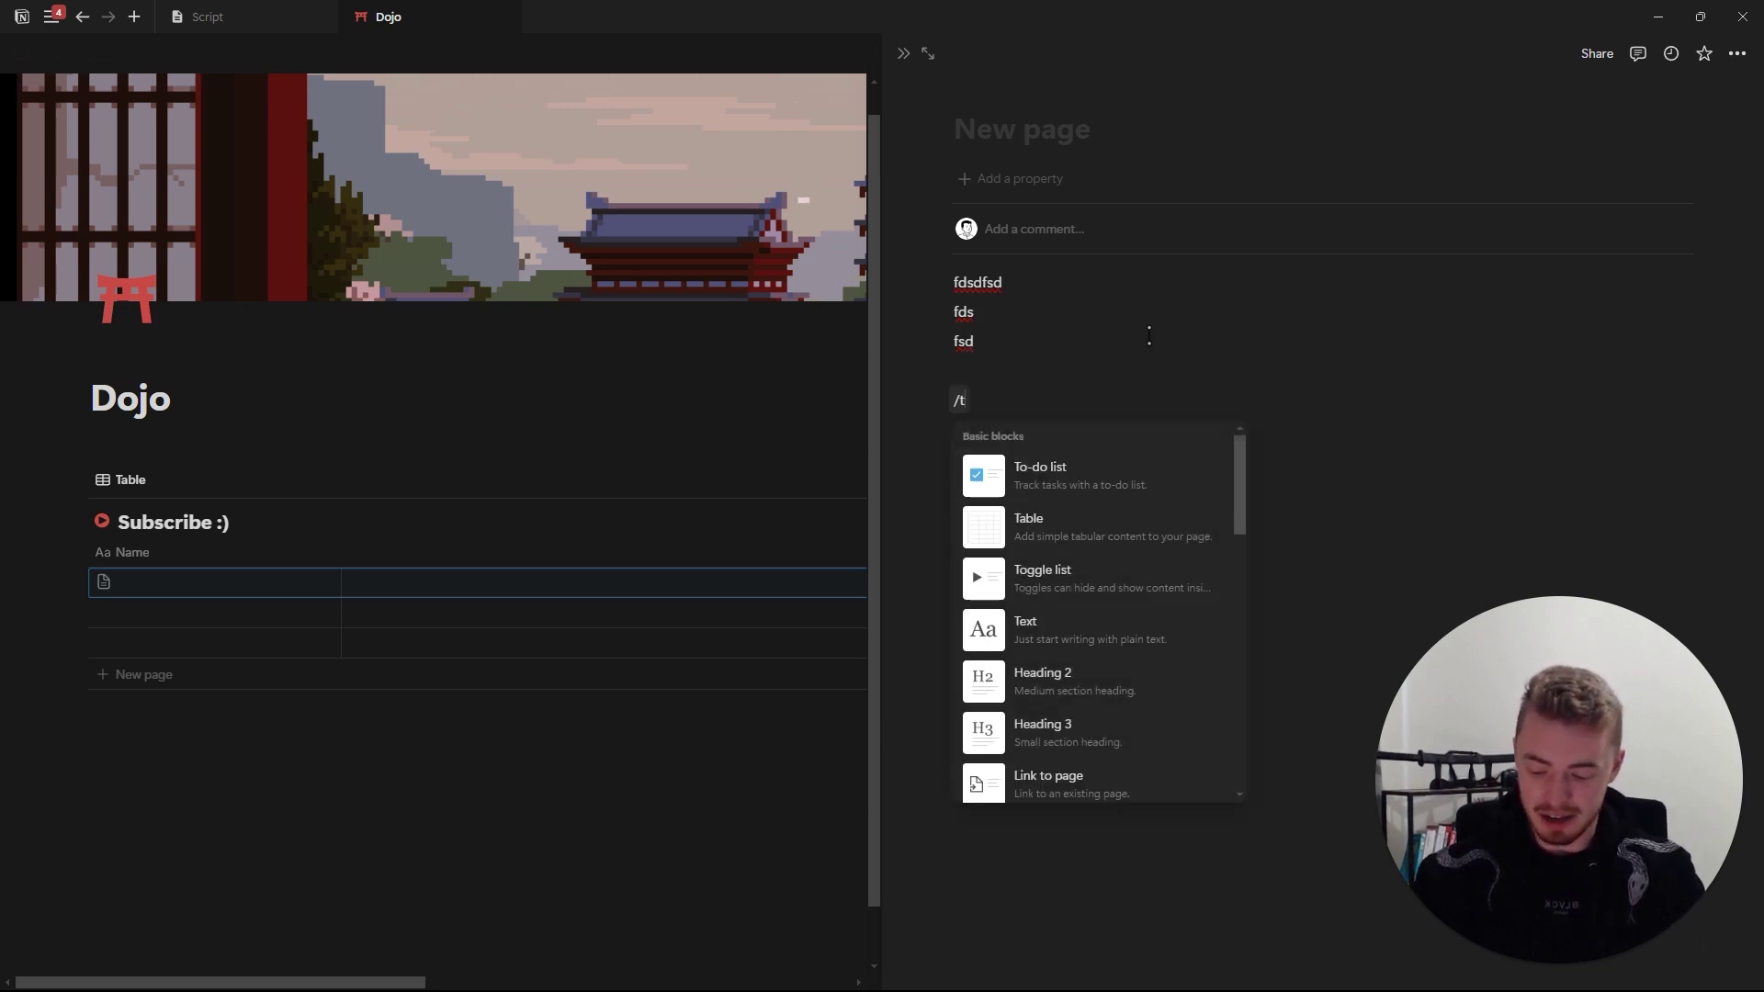
left_click(1170, 559)
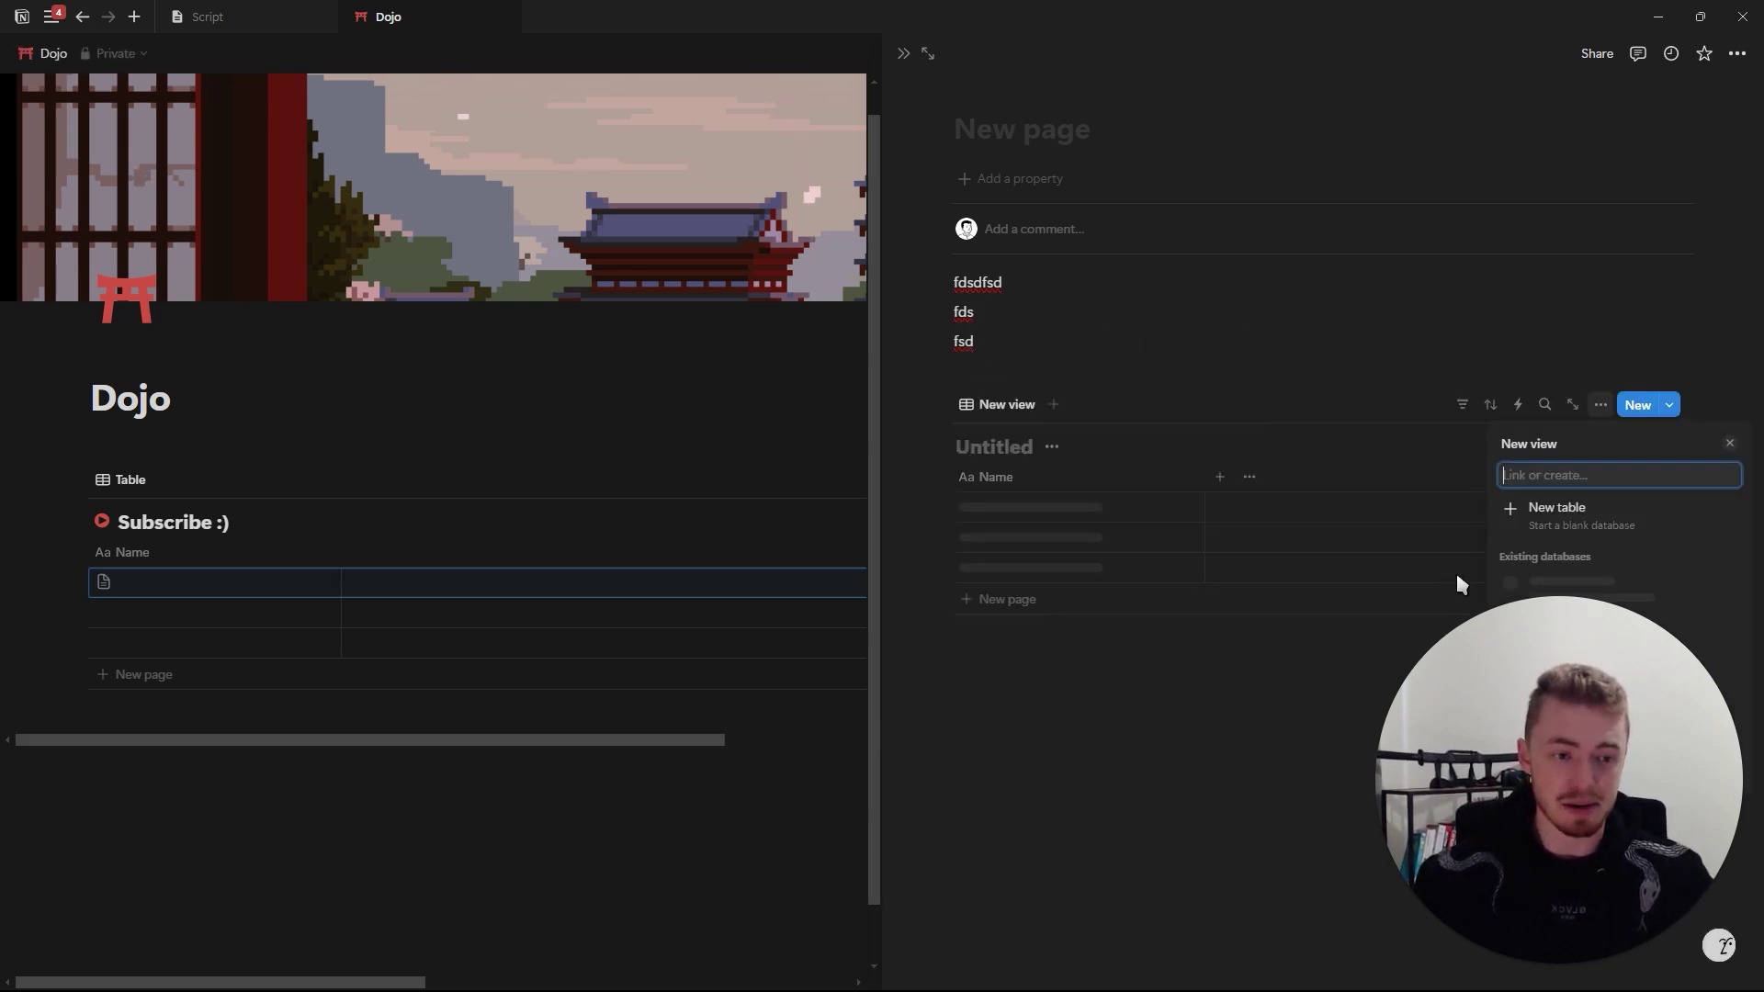
left_click(1533, 506)
Add a row to the nested table, open it and type 'dsfsd'.
left_click(1052, 524)
key("Escape")
key("Escape")
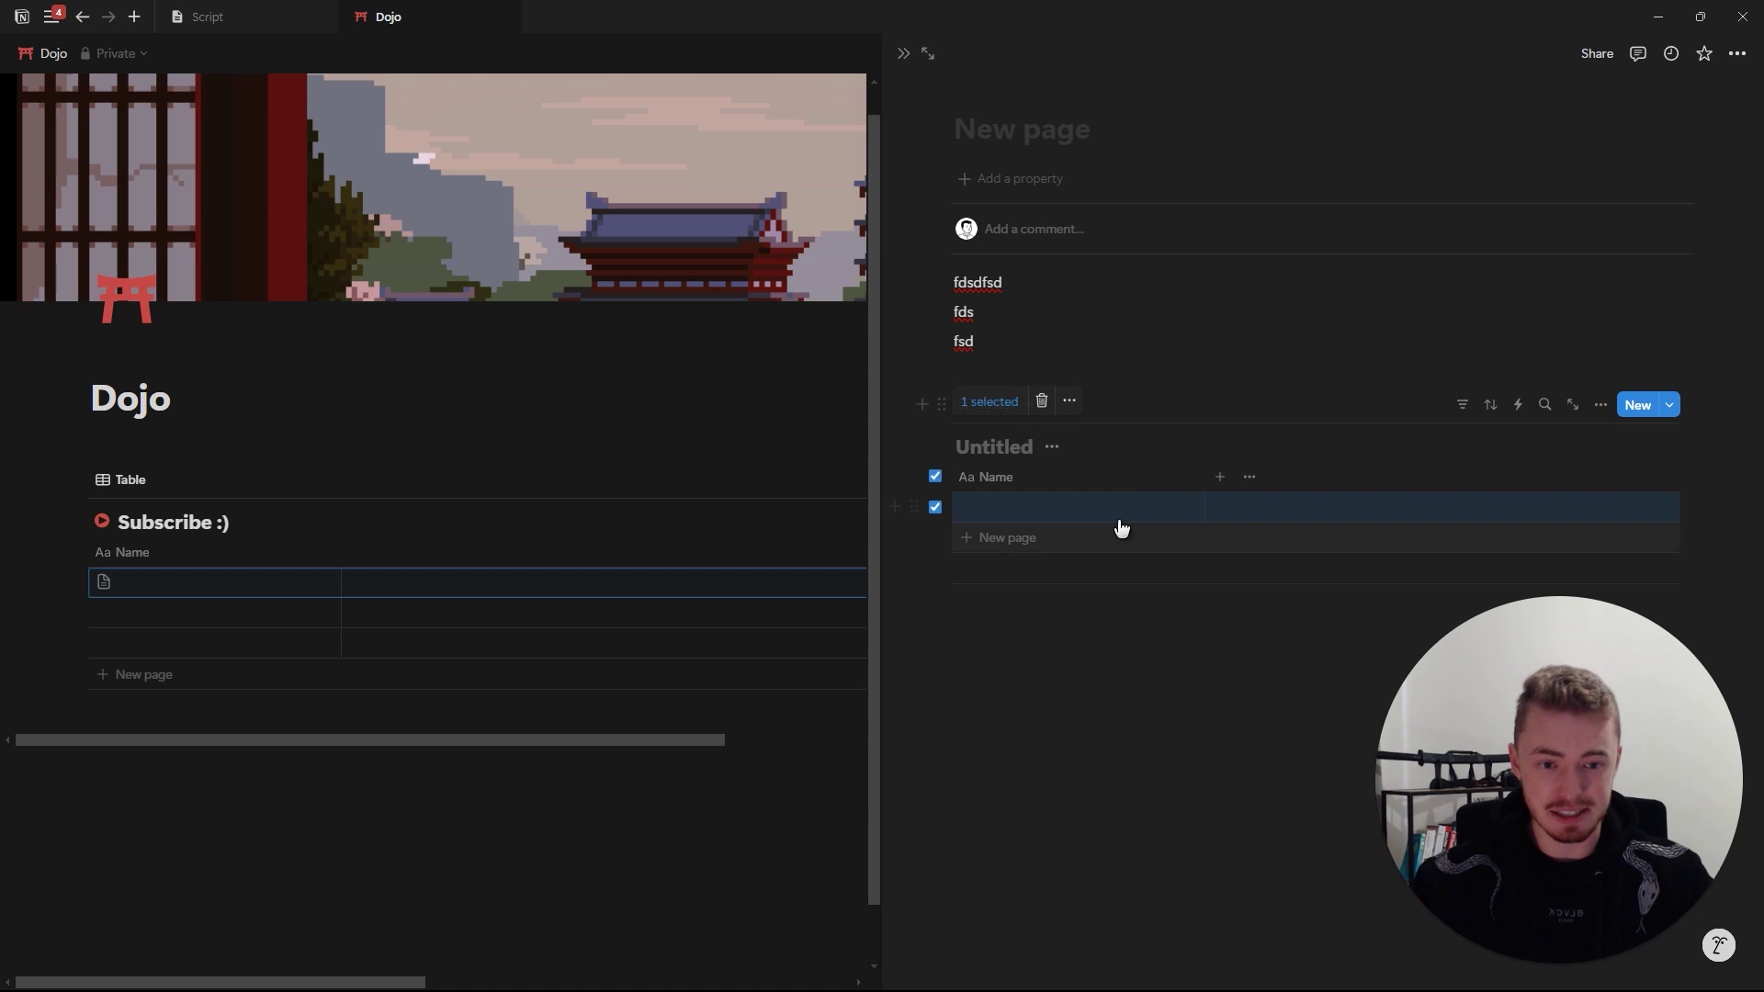
left_click(1155, 511)
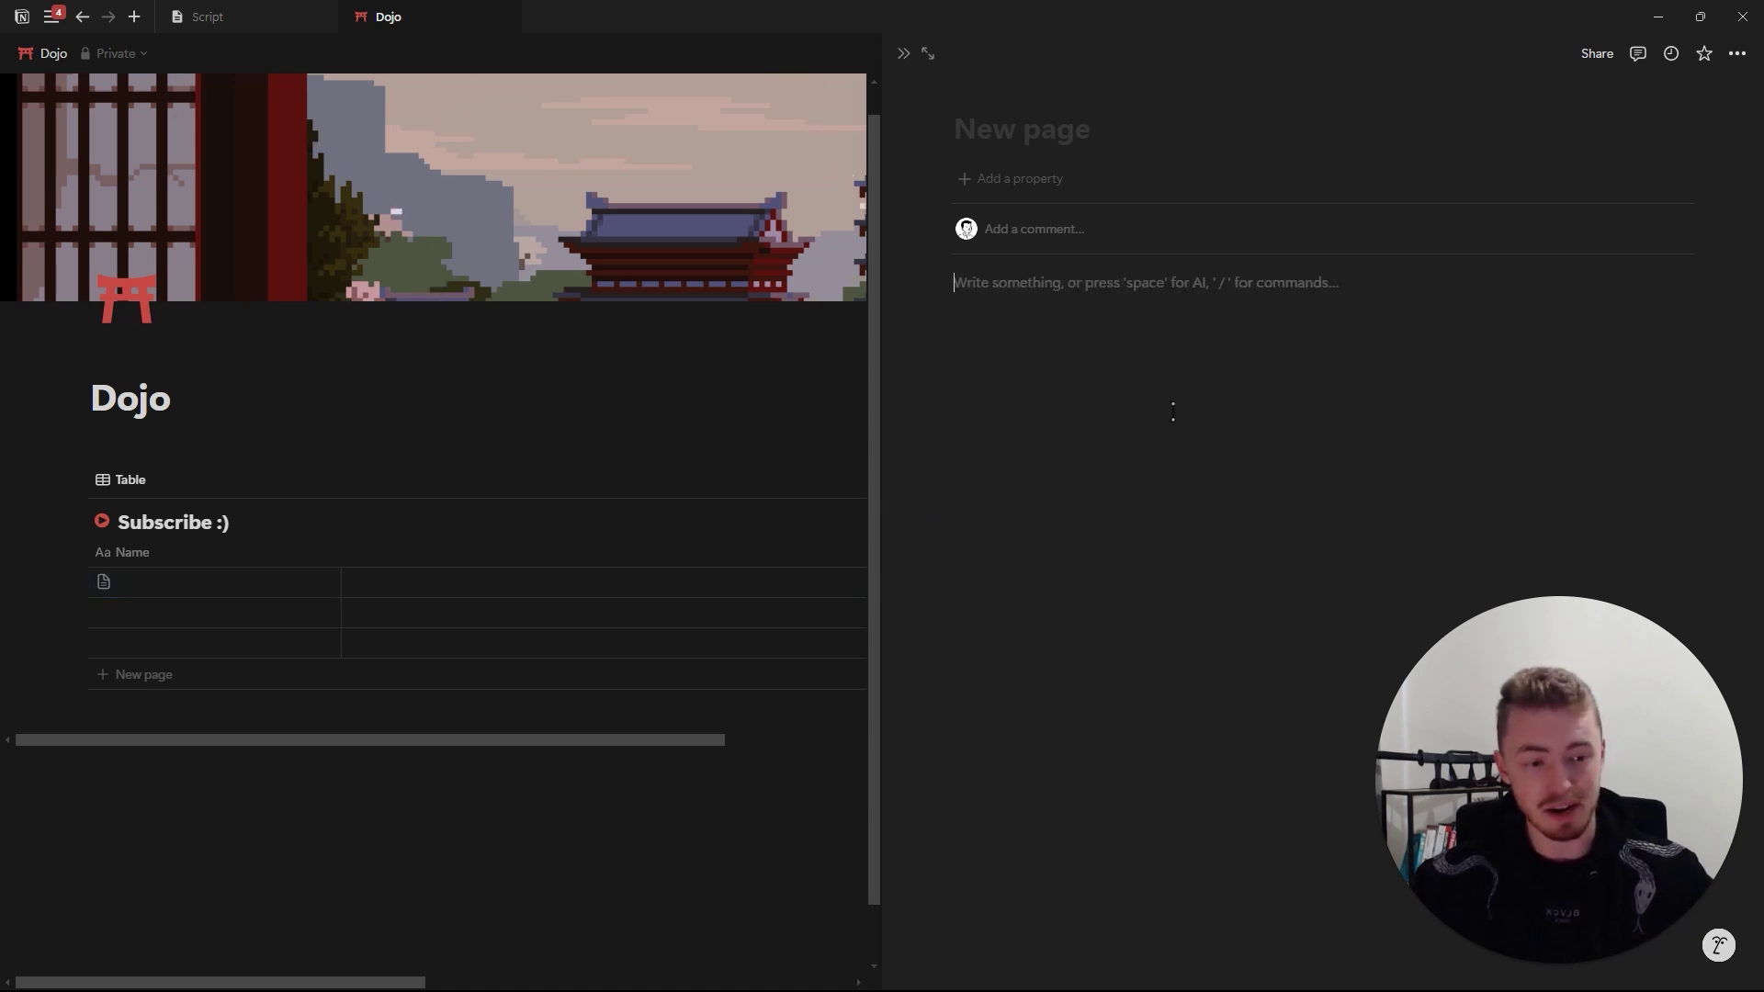
type("dsfsd")
key("Return")
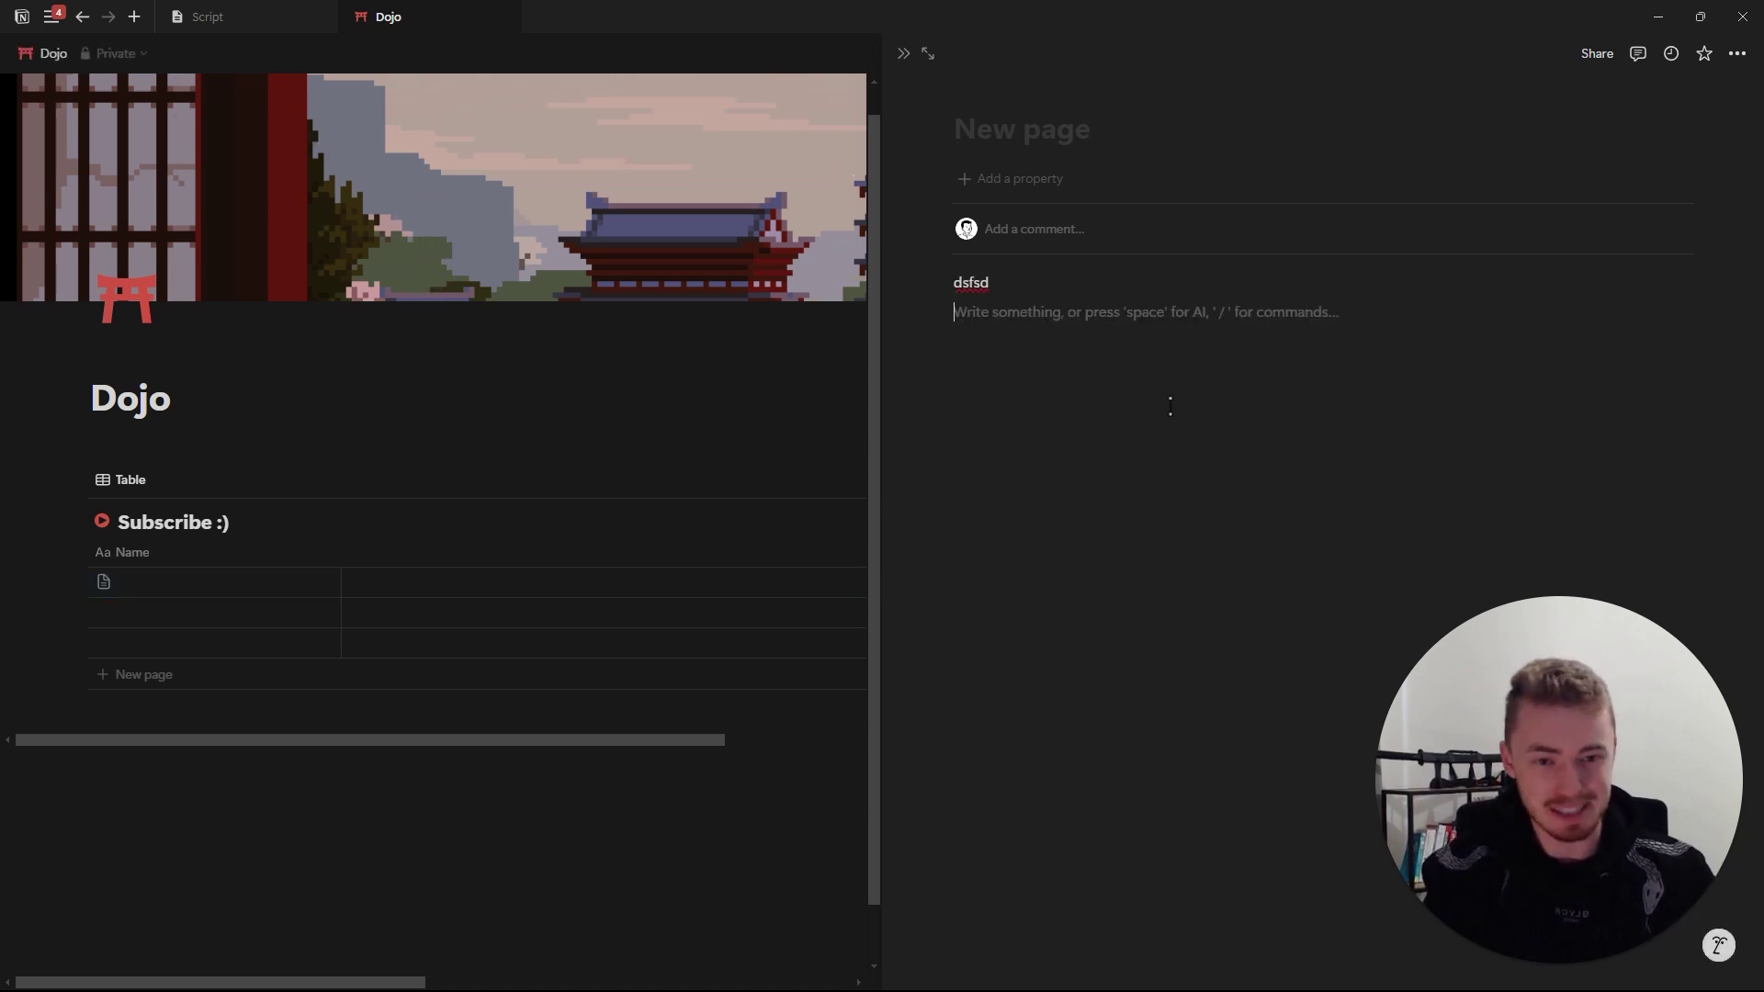
Close the side peek and move the filled row down to second position.
left_click(903, 53)
left_click_drag(64, 617, 344, 796)
left_click(263, 432)
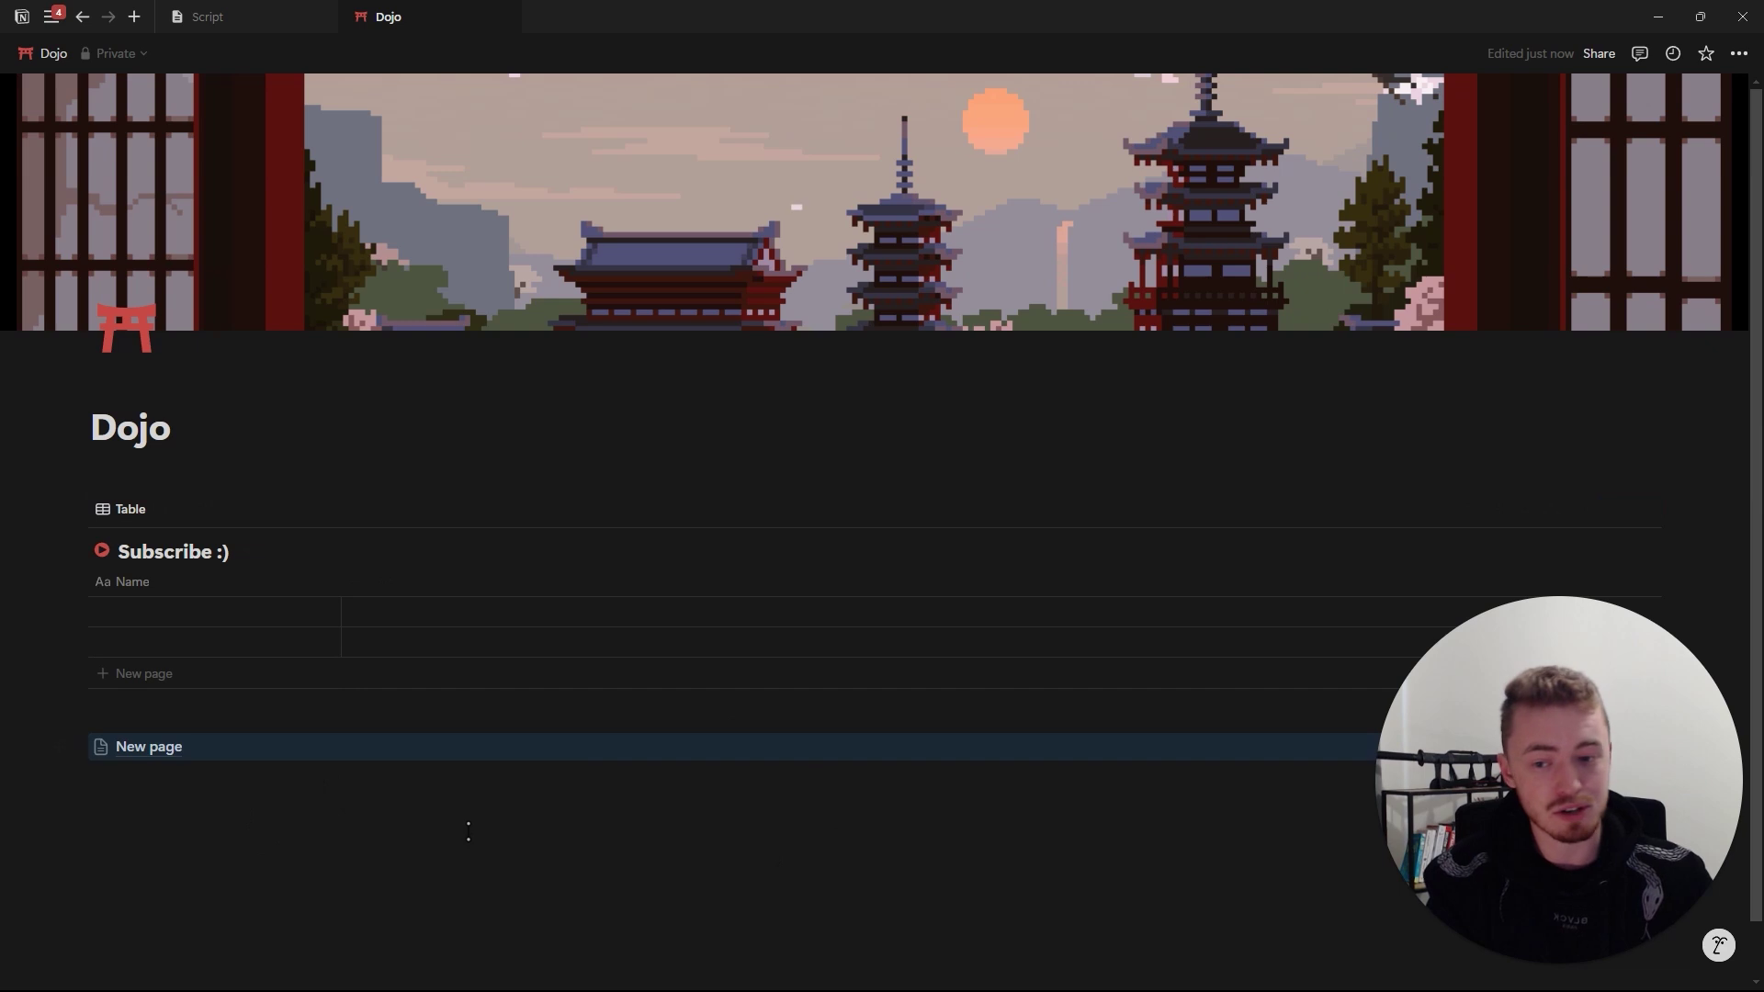
Drag the standalone New page into the Subscribe :) table as a row.
left_click(296, 748)
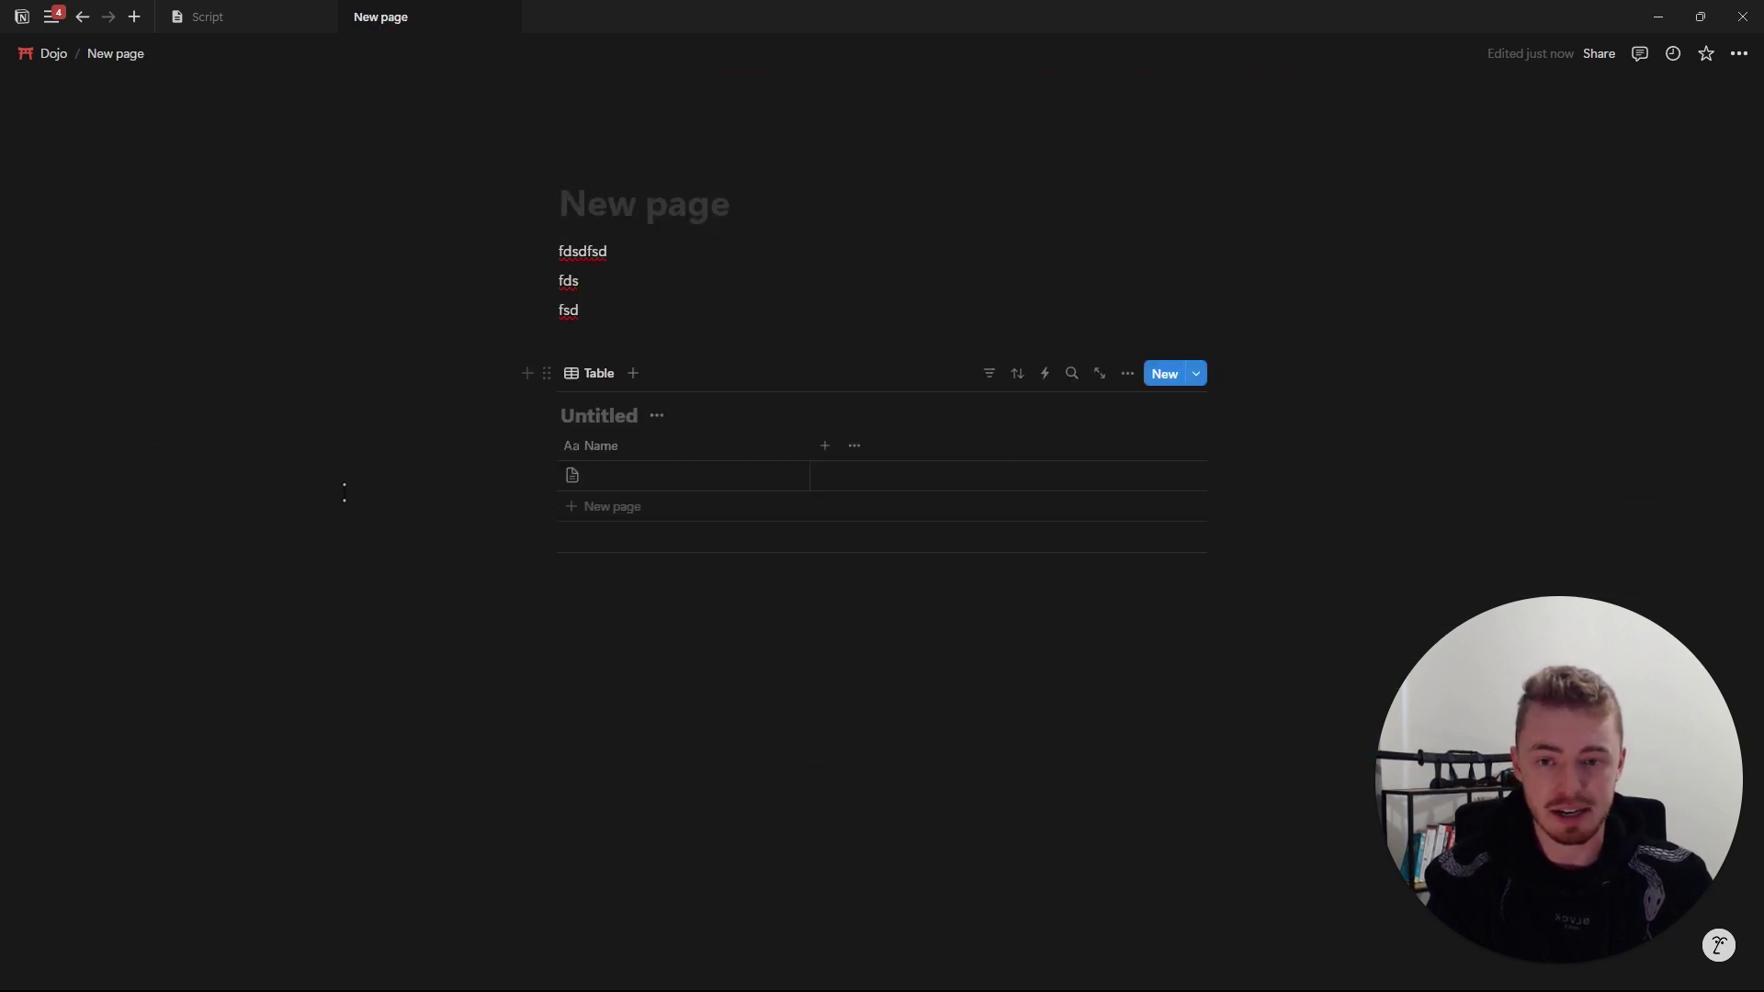
key("ctrl+[")
left_click_drag(103, 747, 295, 596)
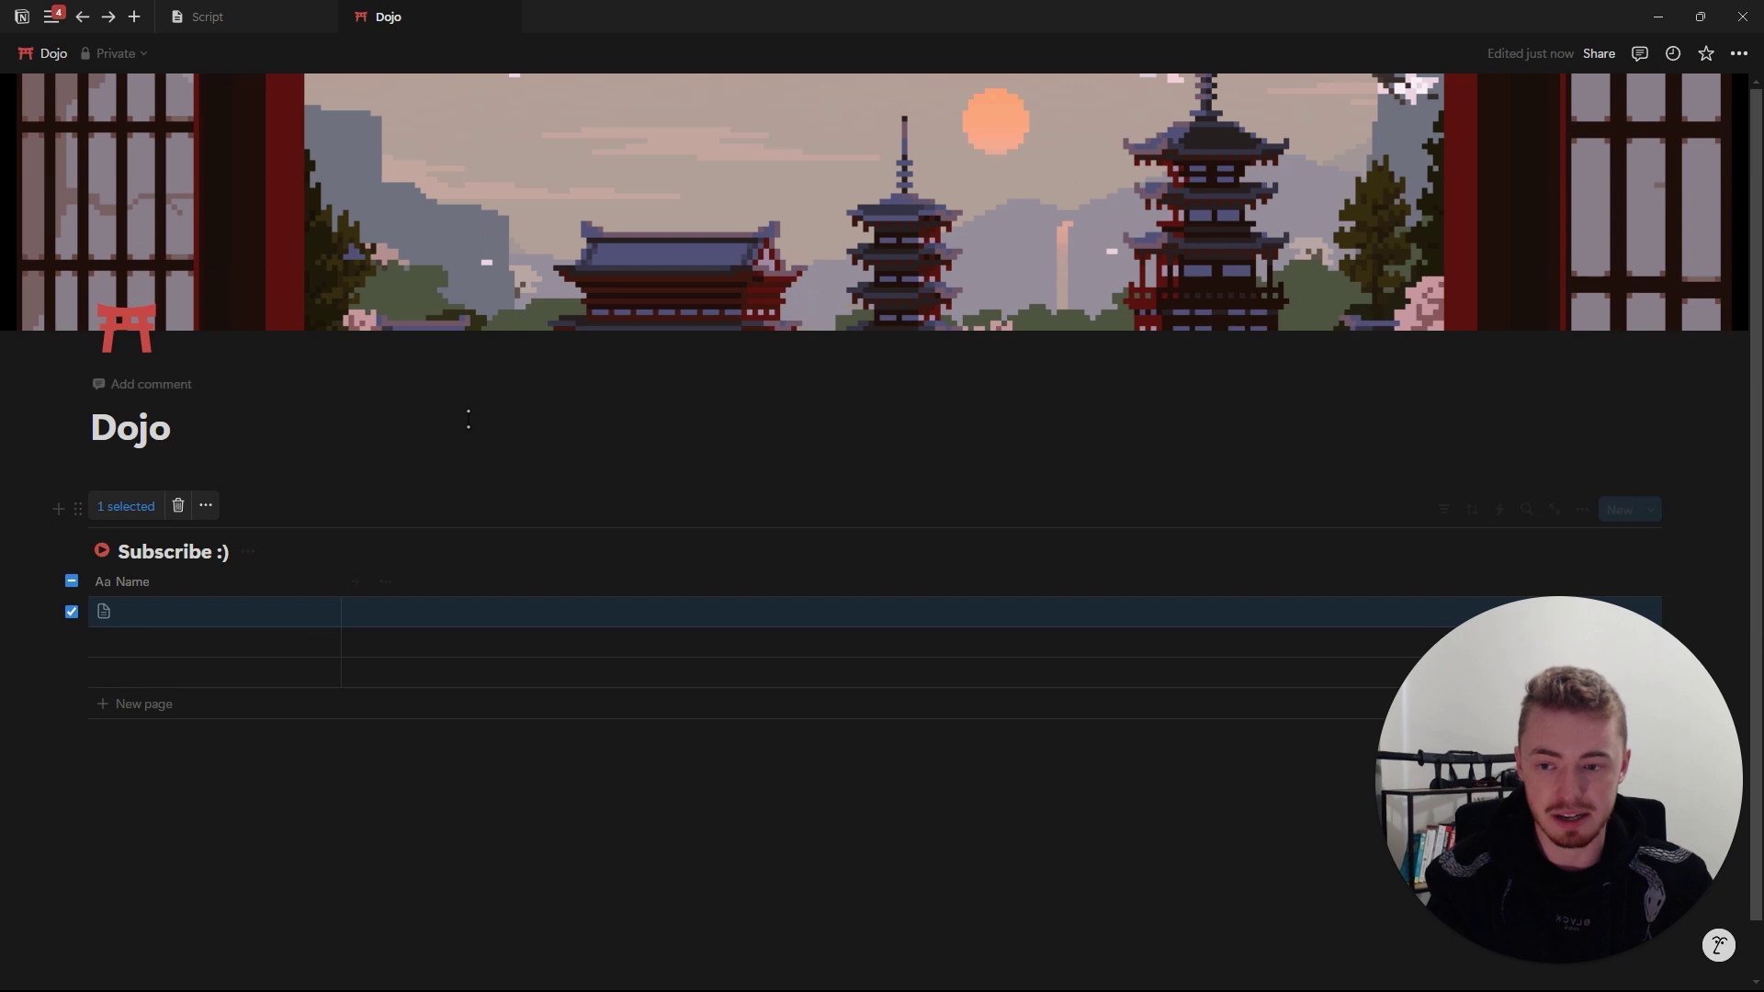
Open the New page row in Center peek, then full page, and return to Dojo.
left_click(303, 612)
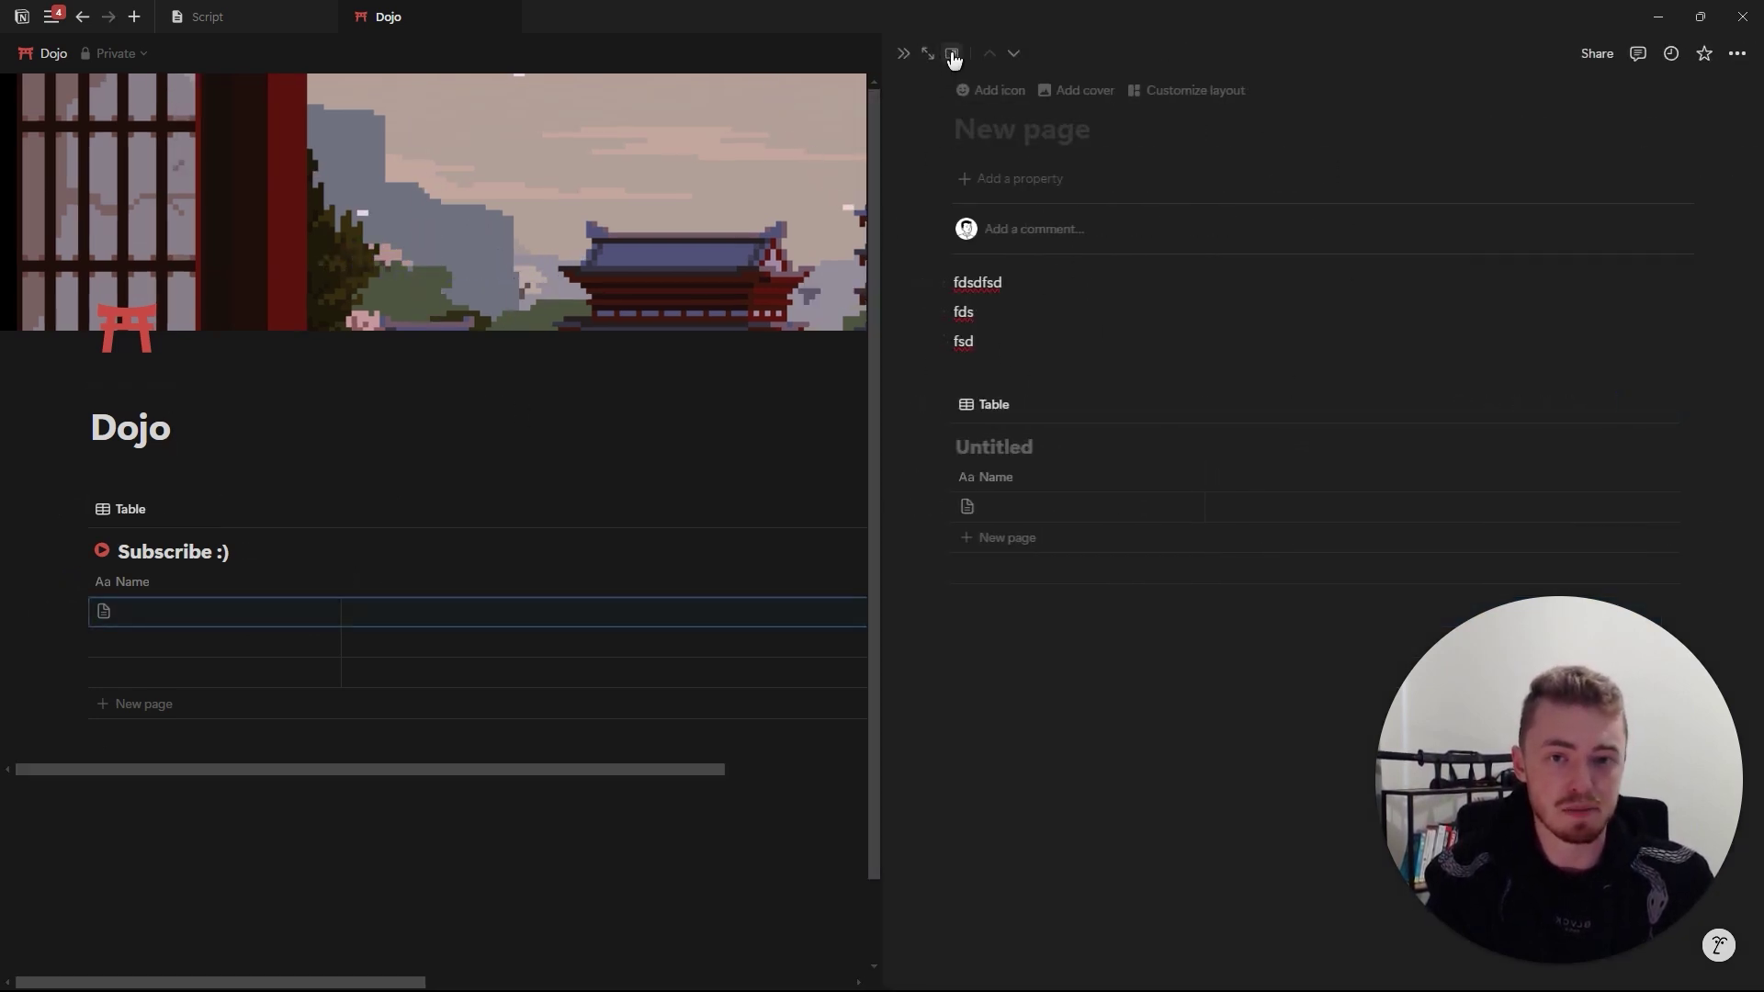
left_click(952, 53)
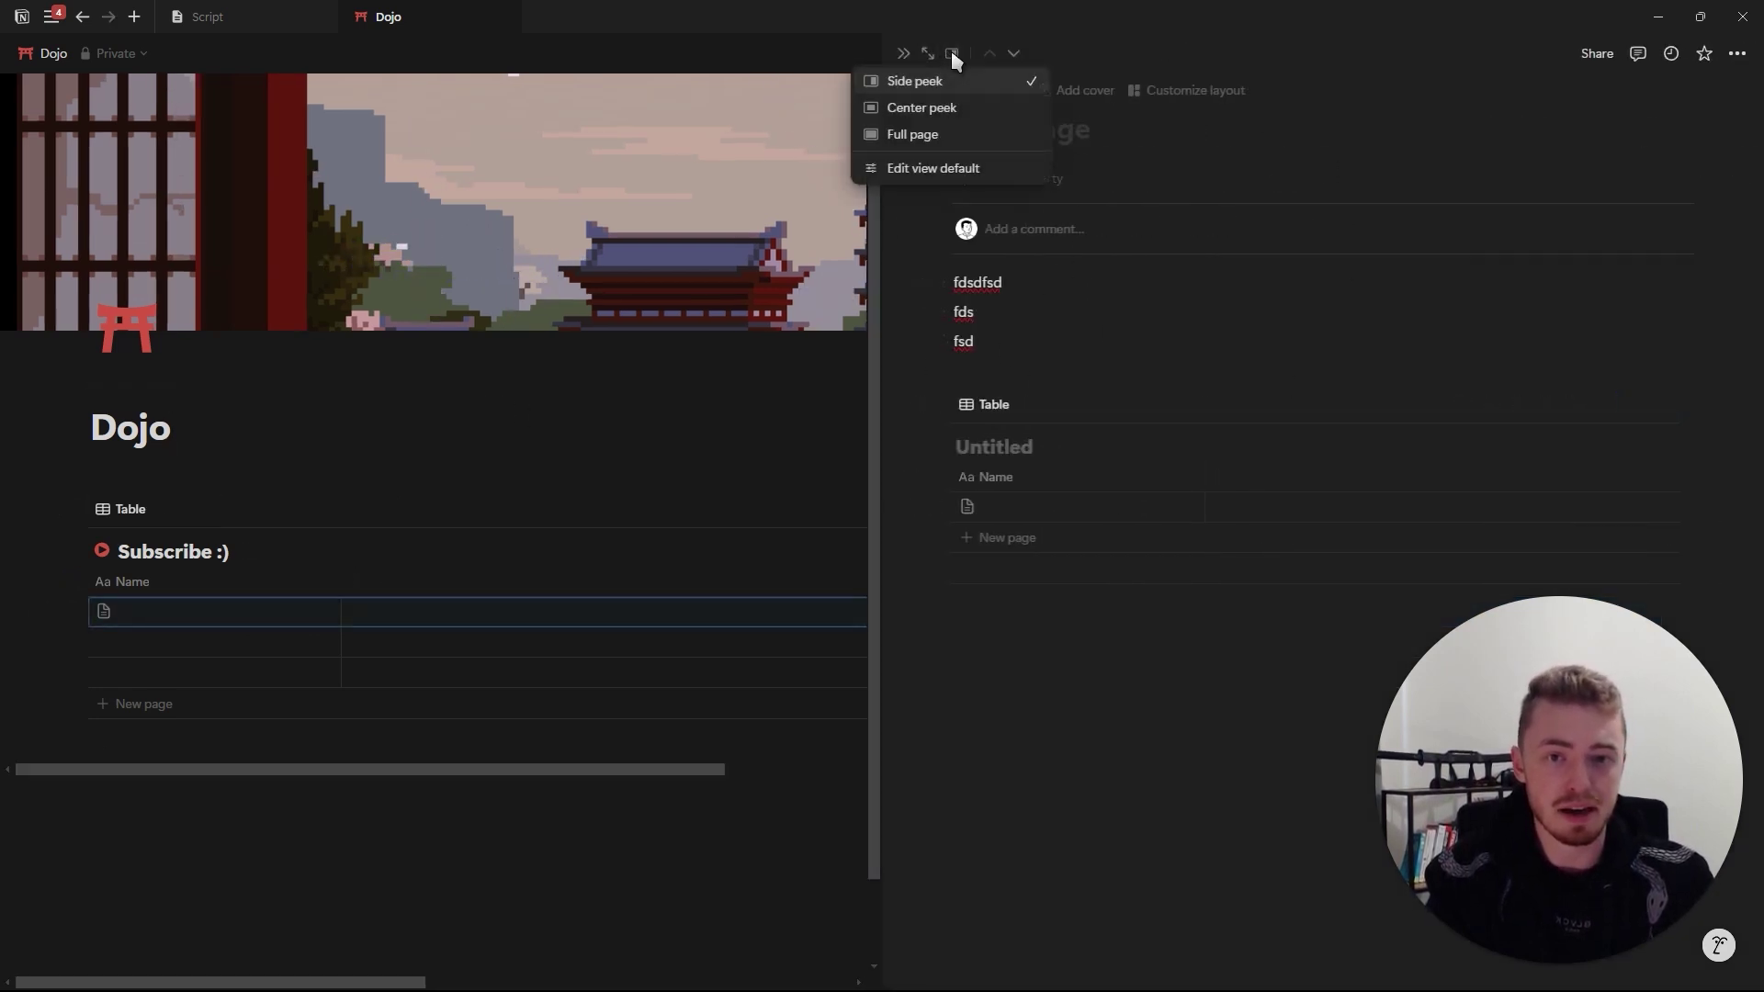
left_click(928, 108)
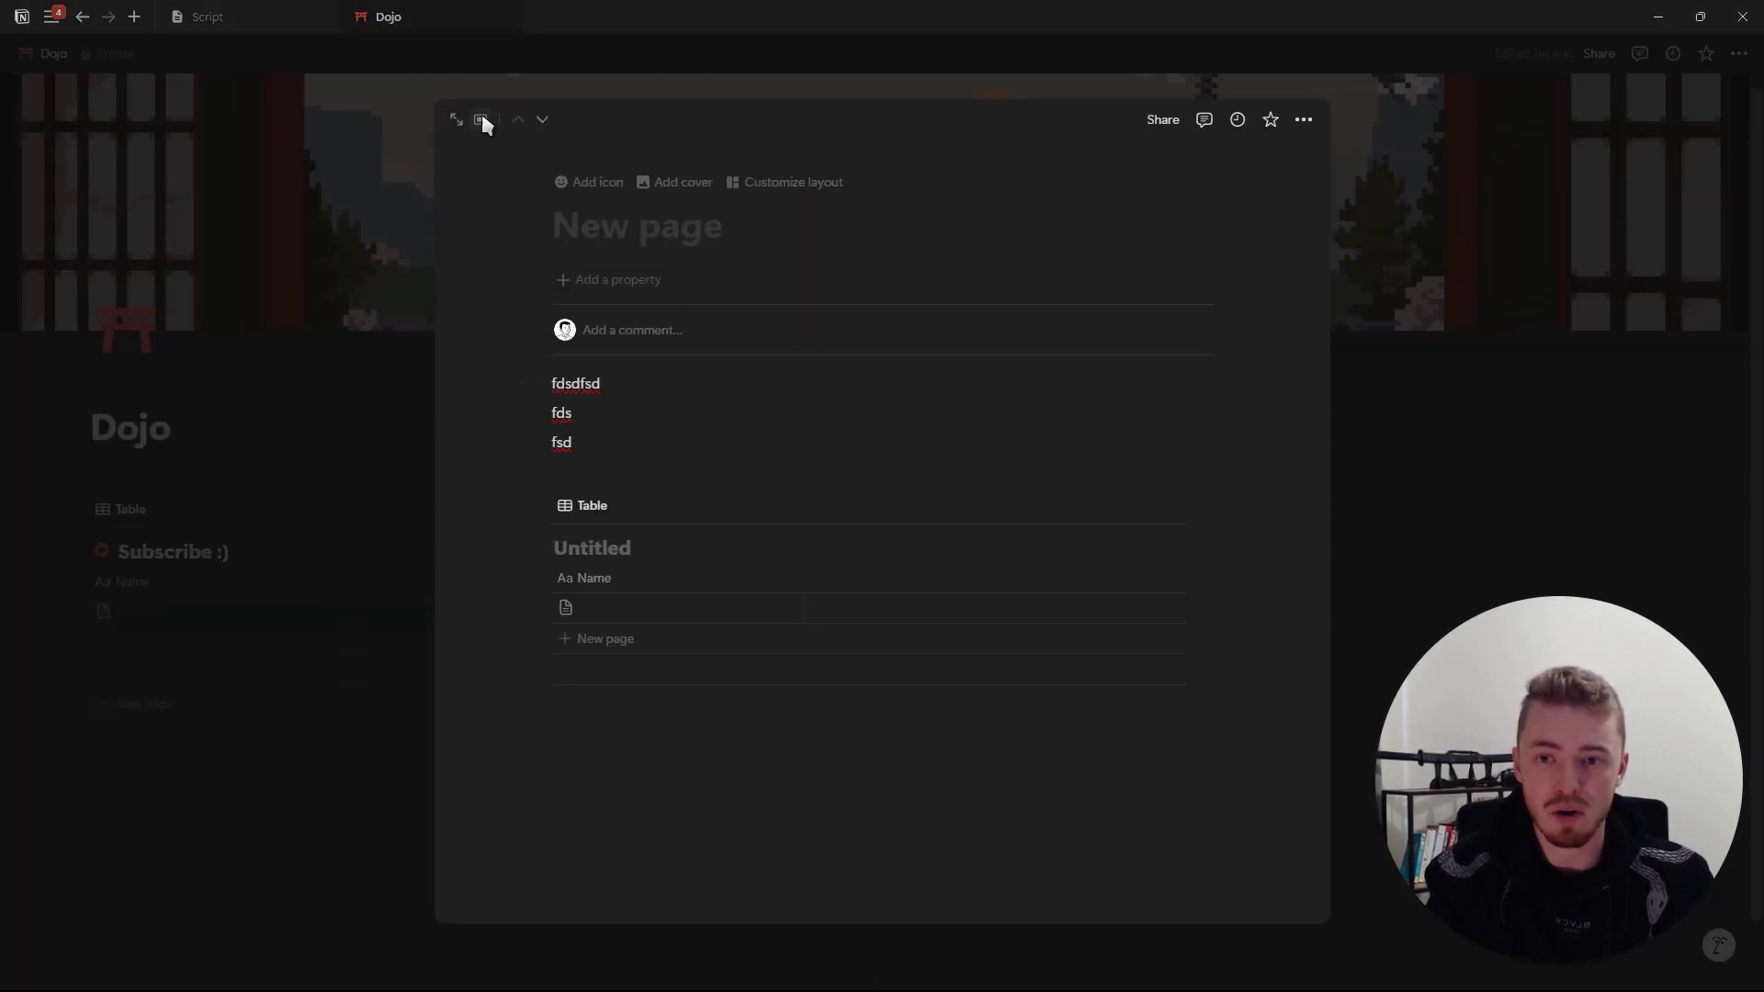
left_click(481, 121)
left_click(849, 119)
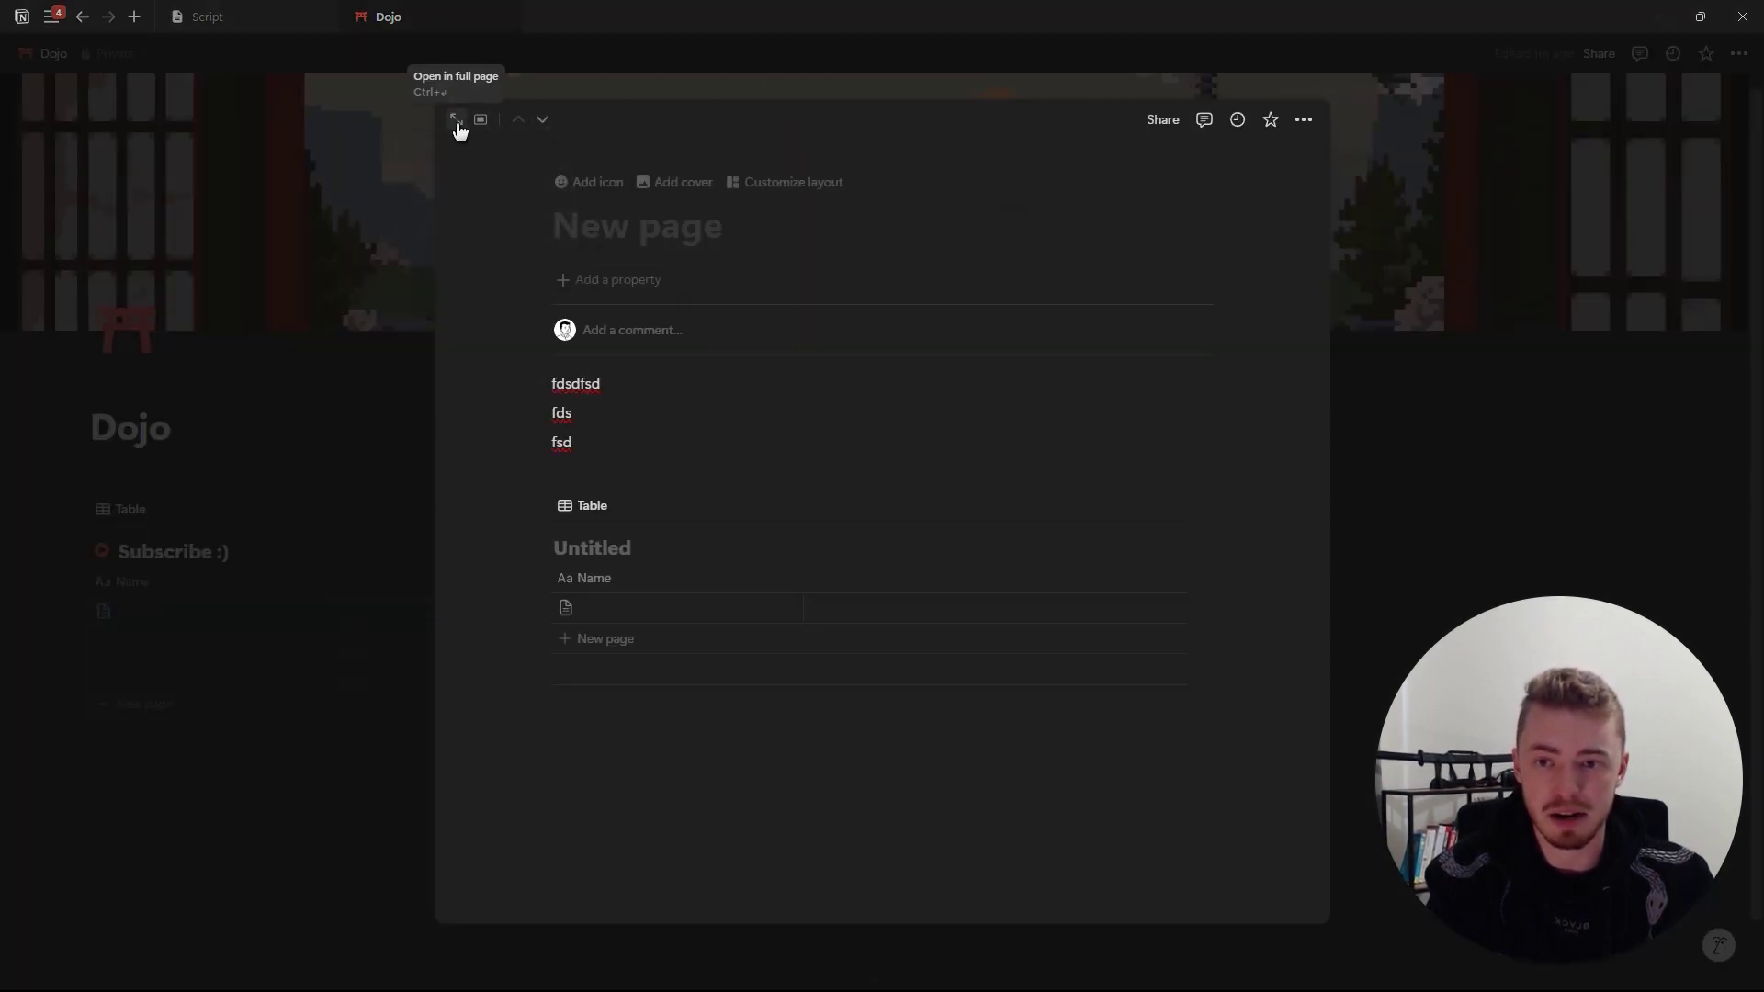
left_click(456, 121)
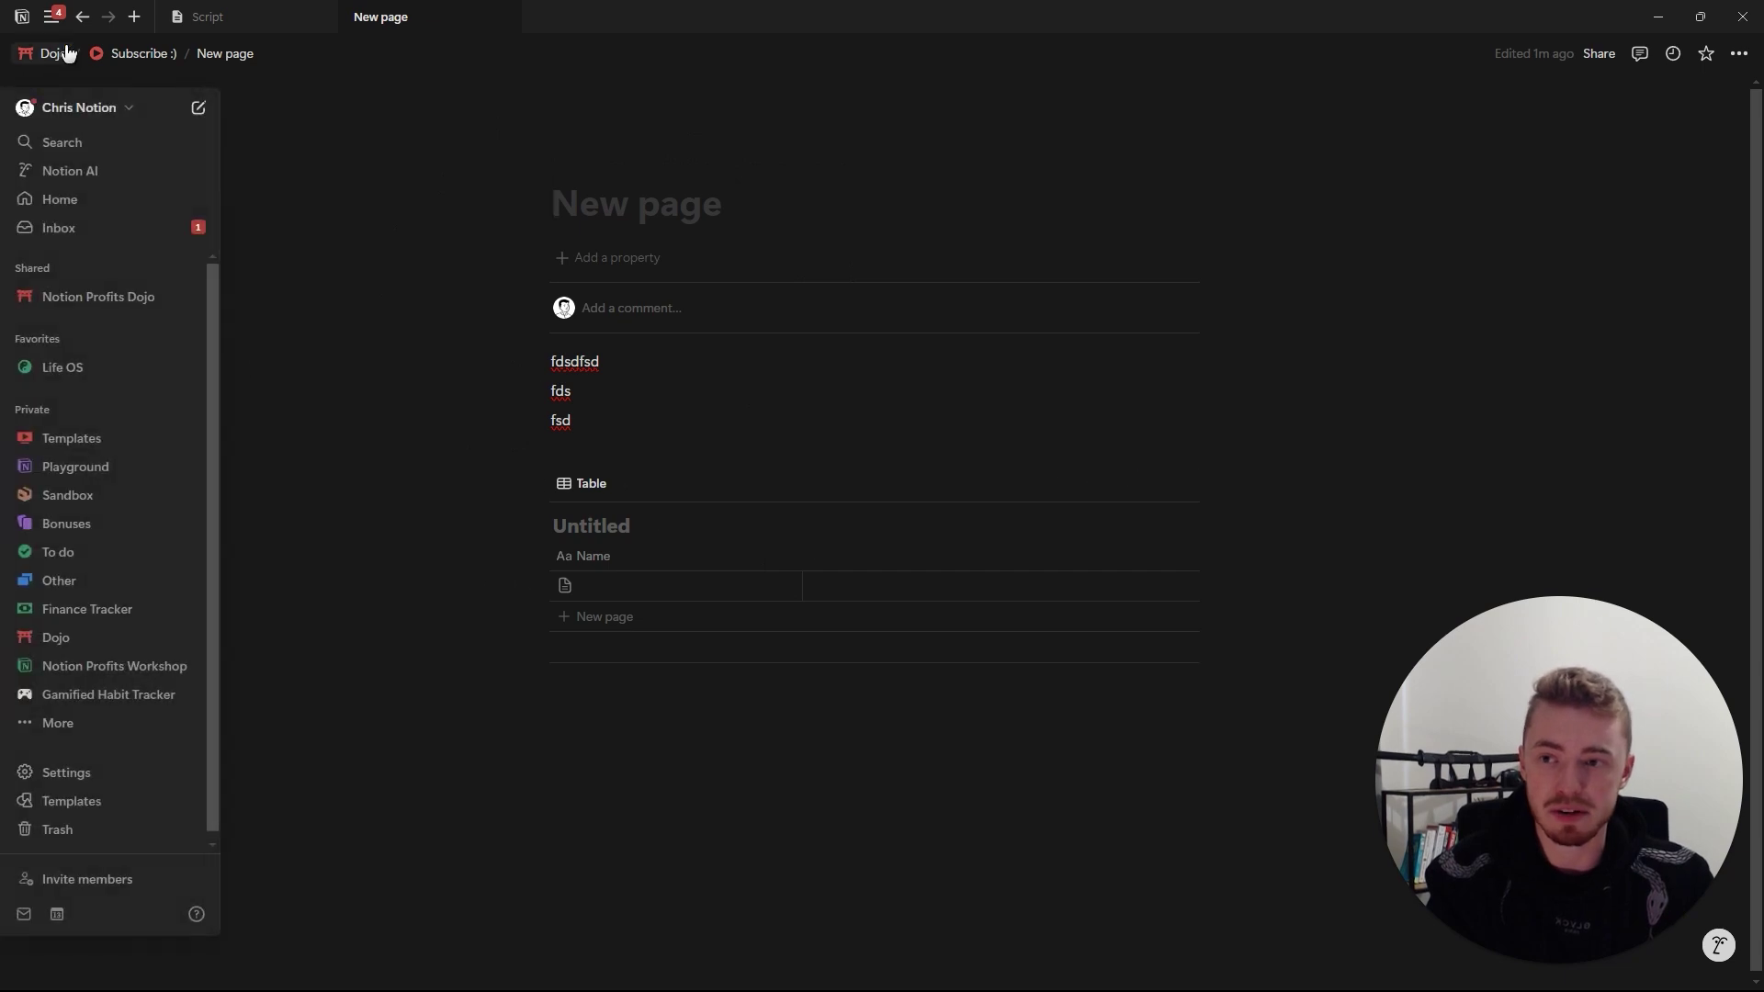
left_click(52, 58)
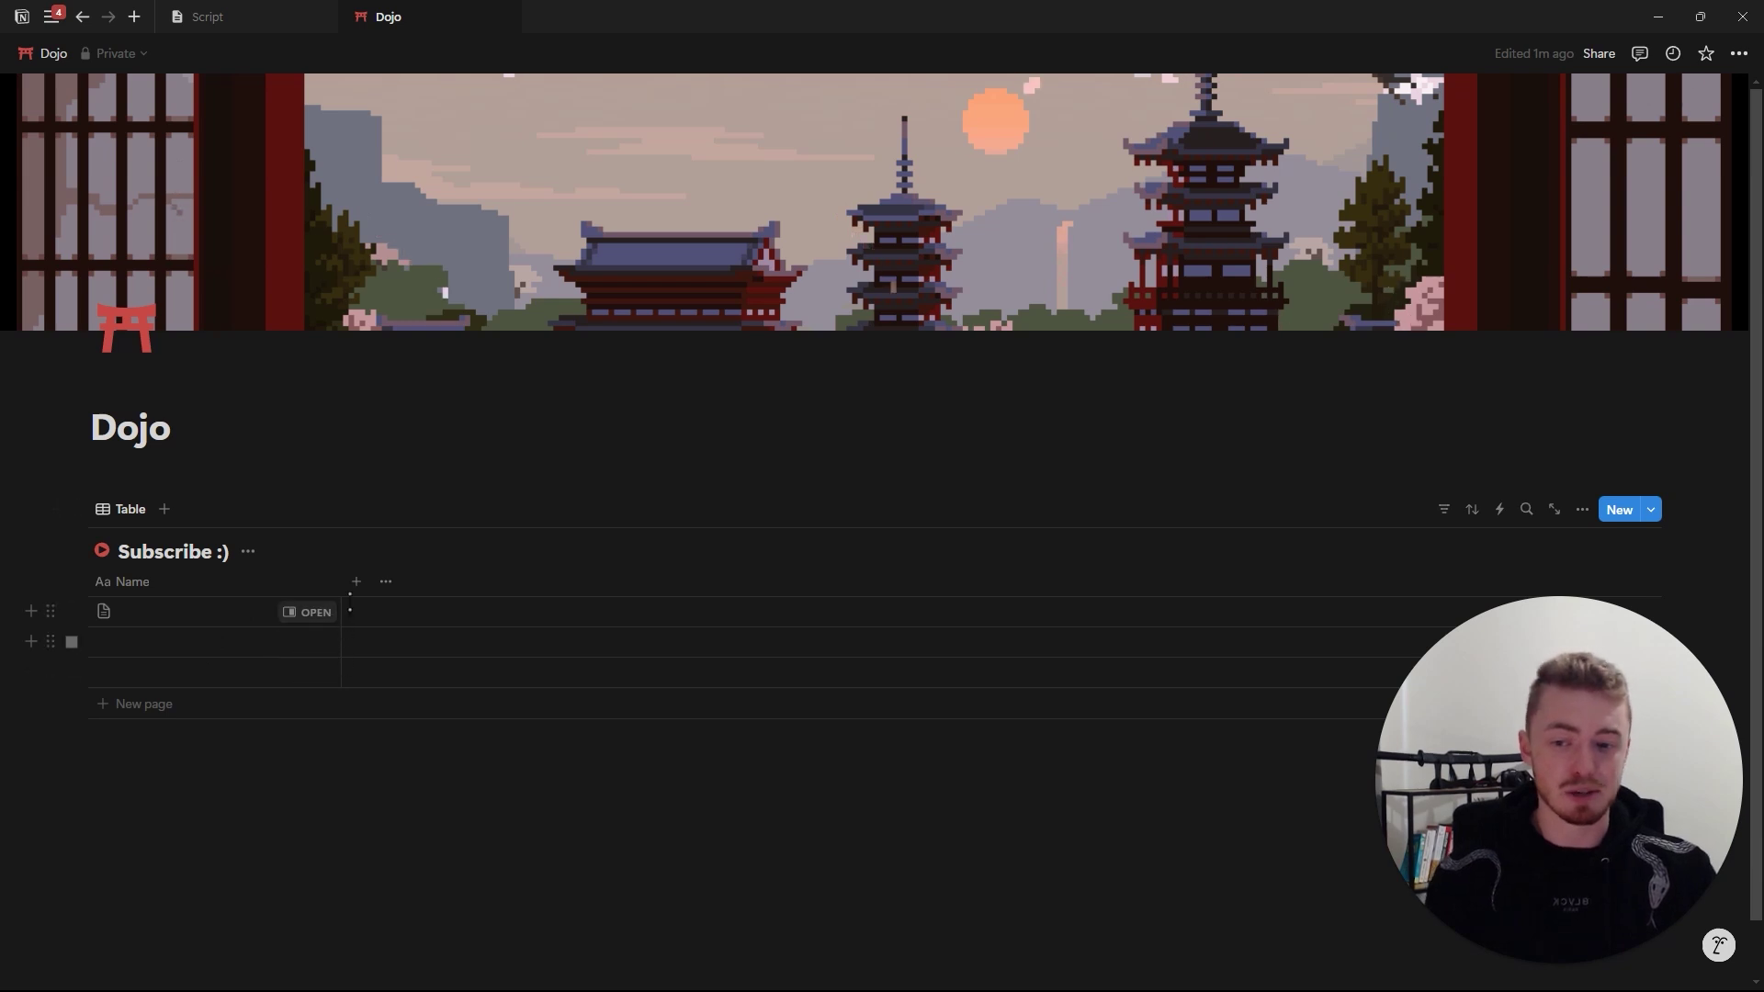
Open the add-property list from the + at the right of the Subscribe :) table header.
left_click(357, 582)
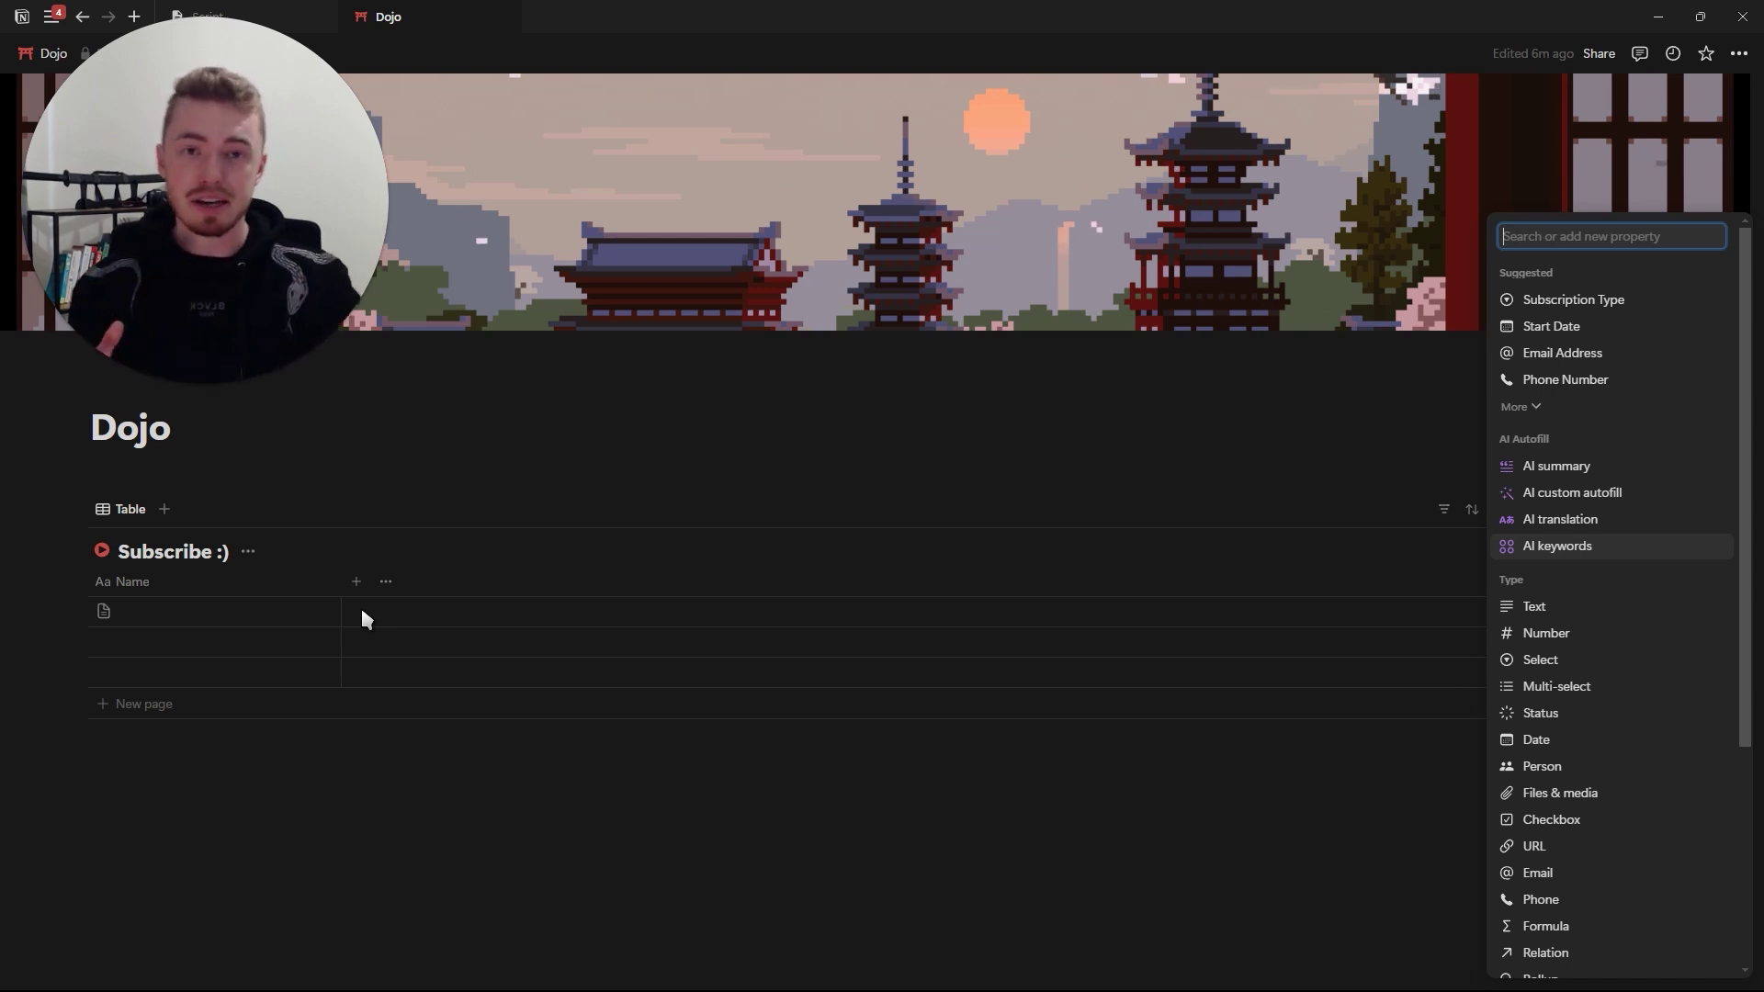
Add a Text column and enter 'dfsdfsdf' in the first row.
scroll(1590, 575, "down", 4)
scroll(1599, 588, "up", 4)
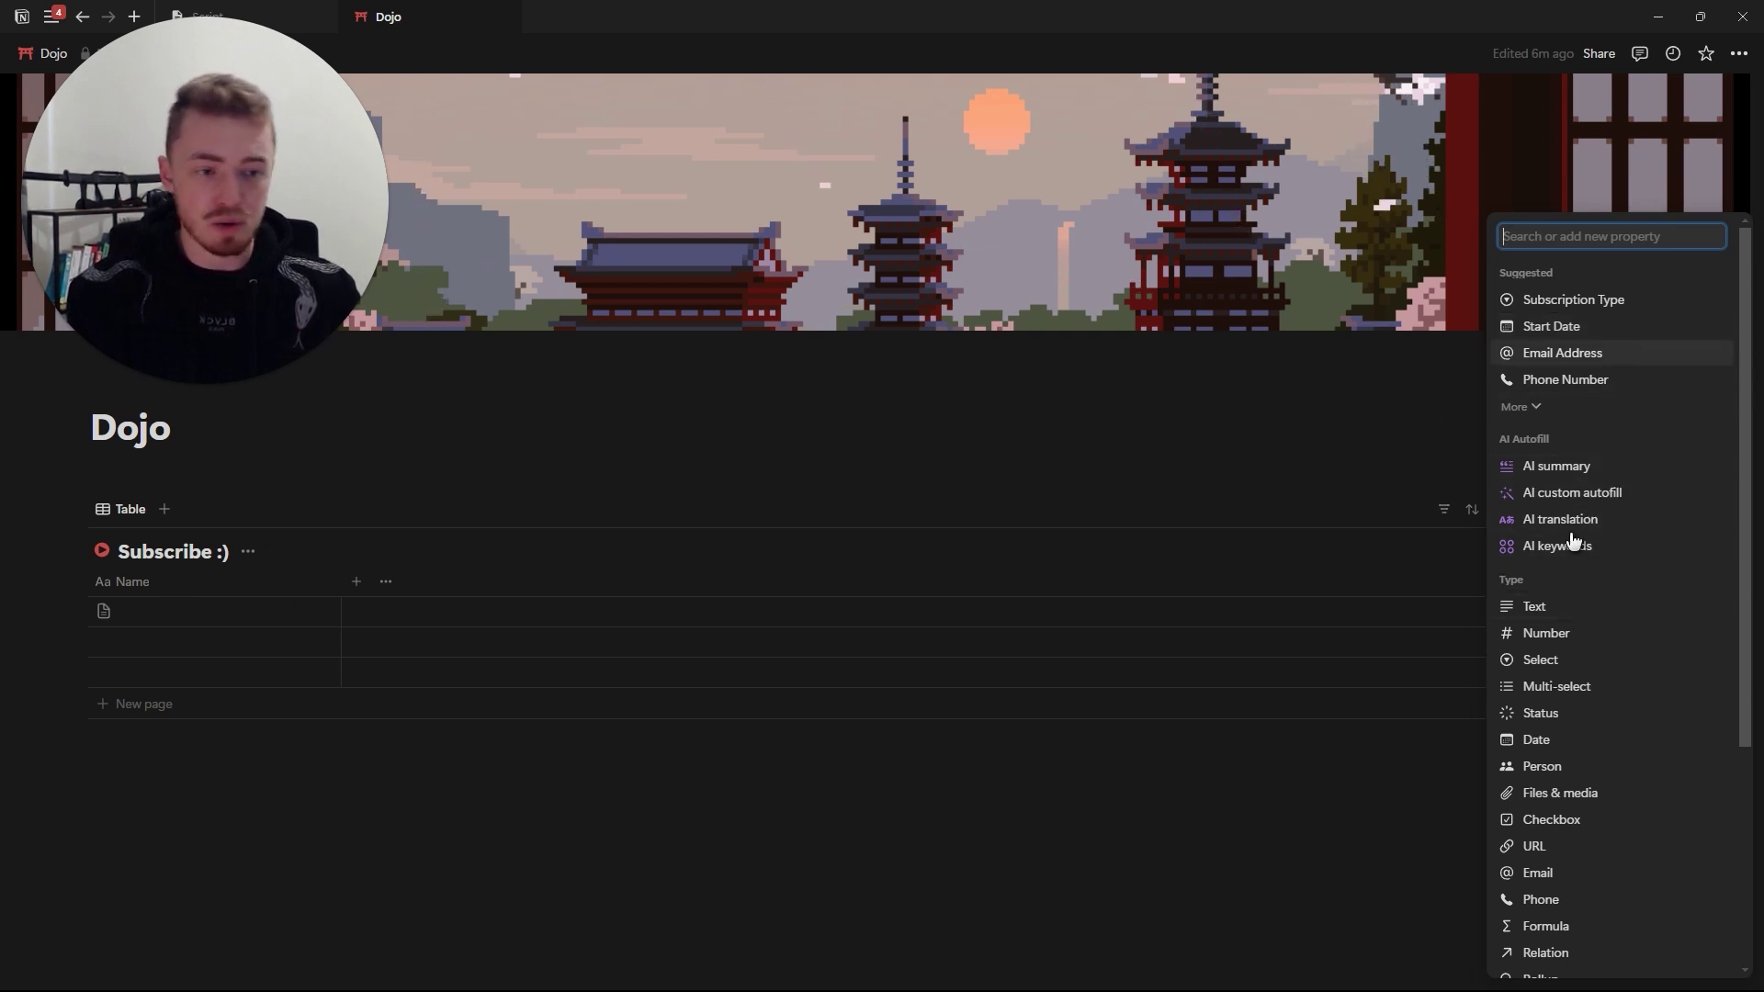
scroll(1587, 546, "down", 3)
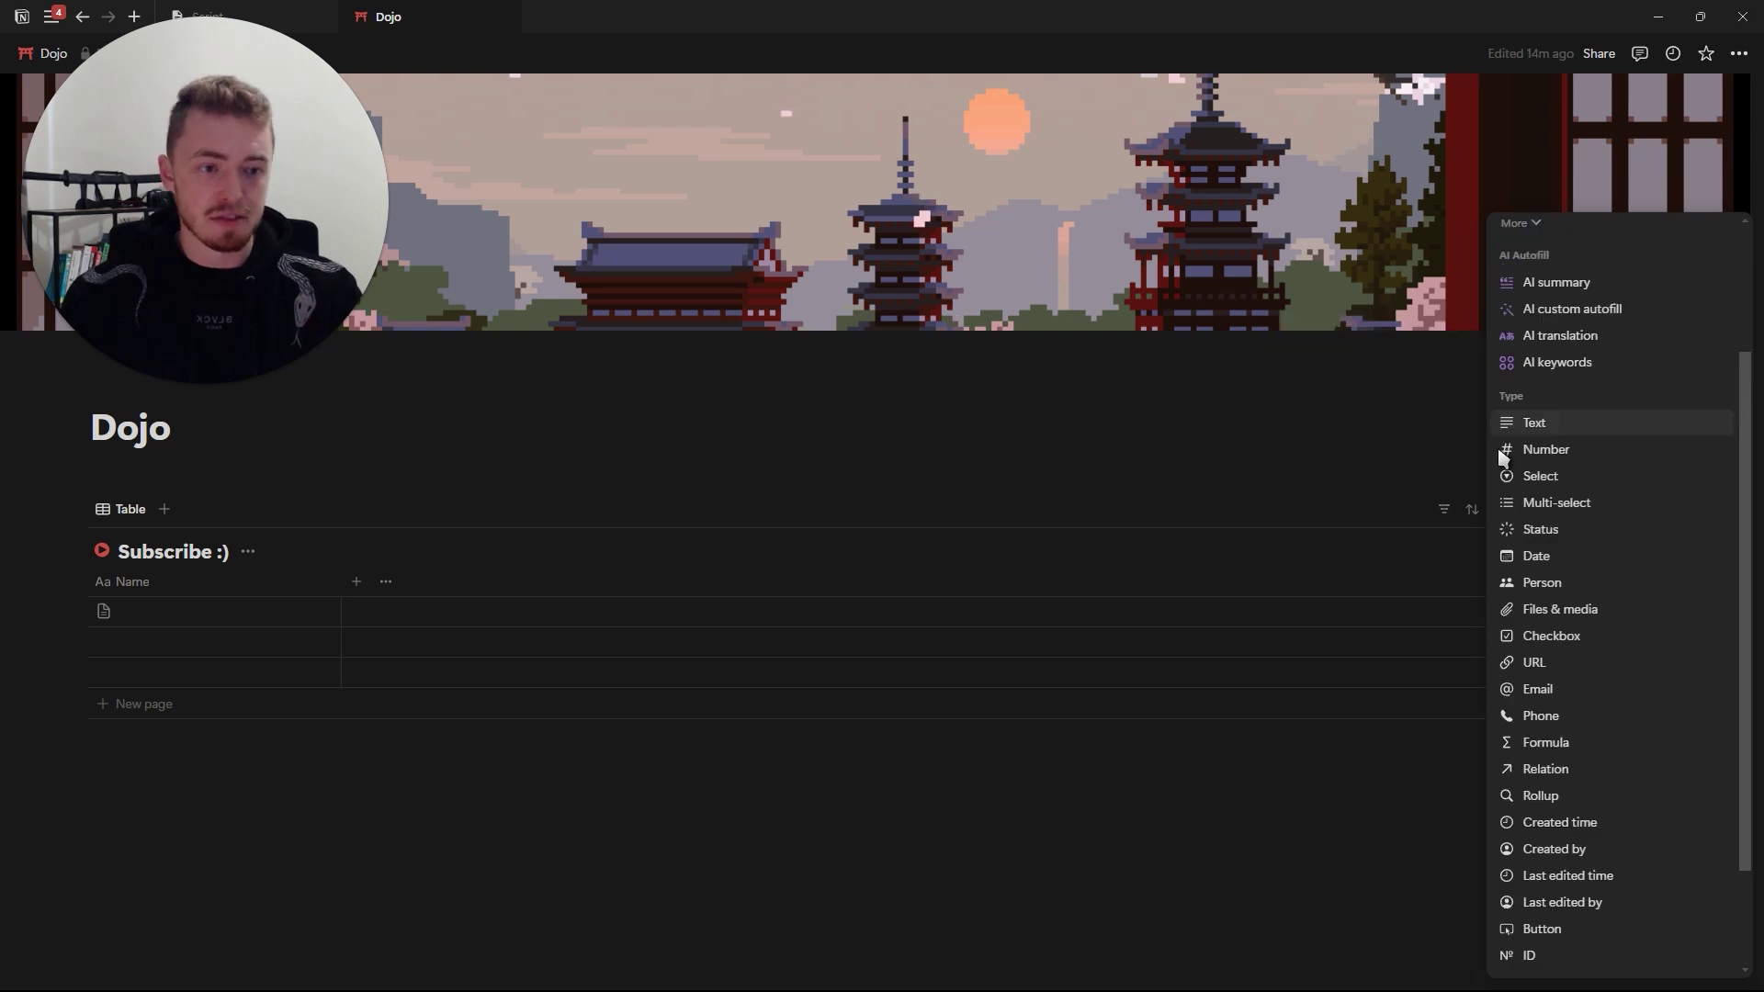
left_click(1574, 432)
left_click(520, 611)
type("dfsdfsdf")
key("Escape")
Add a Number column and enter 3456345 in the first row.
left_click(543, 582)
left_click(1503, 629)
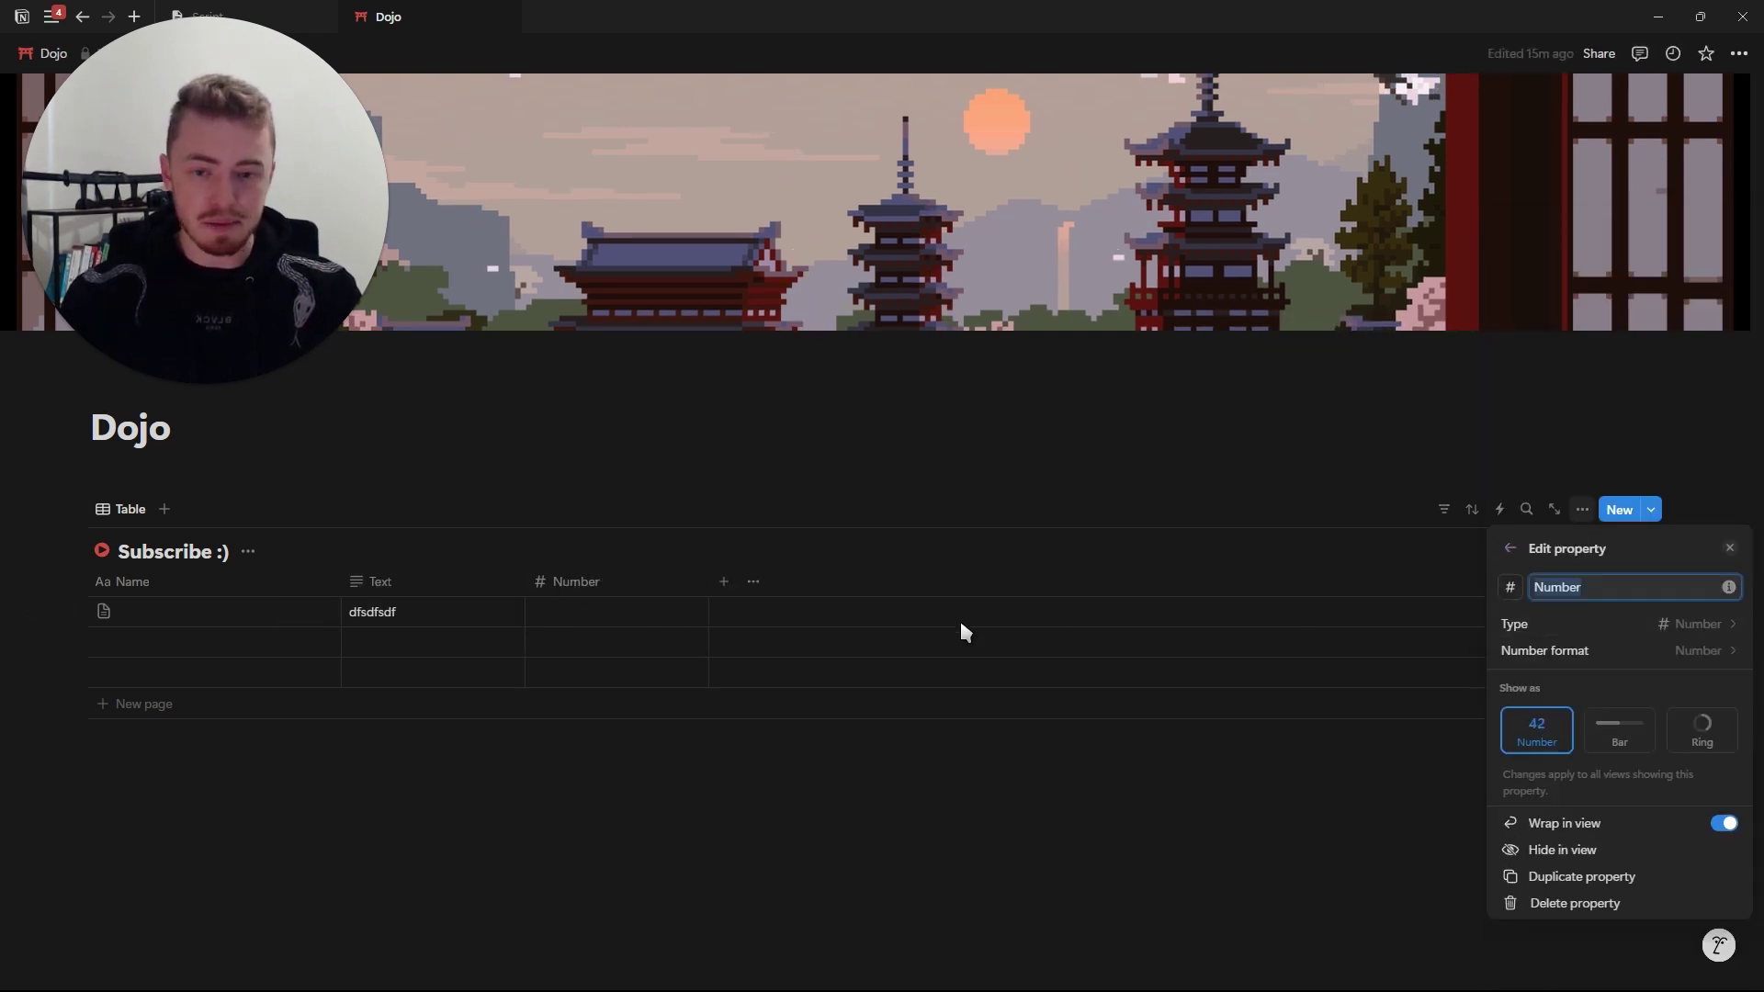
left_click(602, 620)
left_click(602, 620)
type("3456345")
key("Escape")
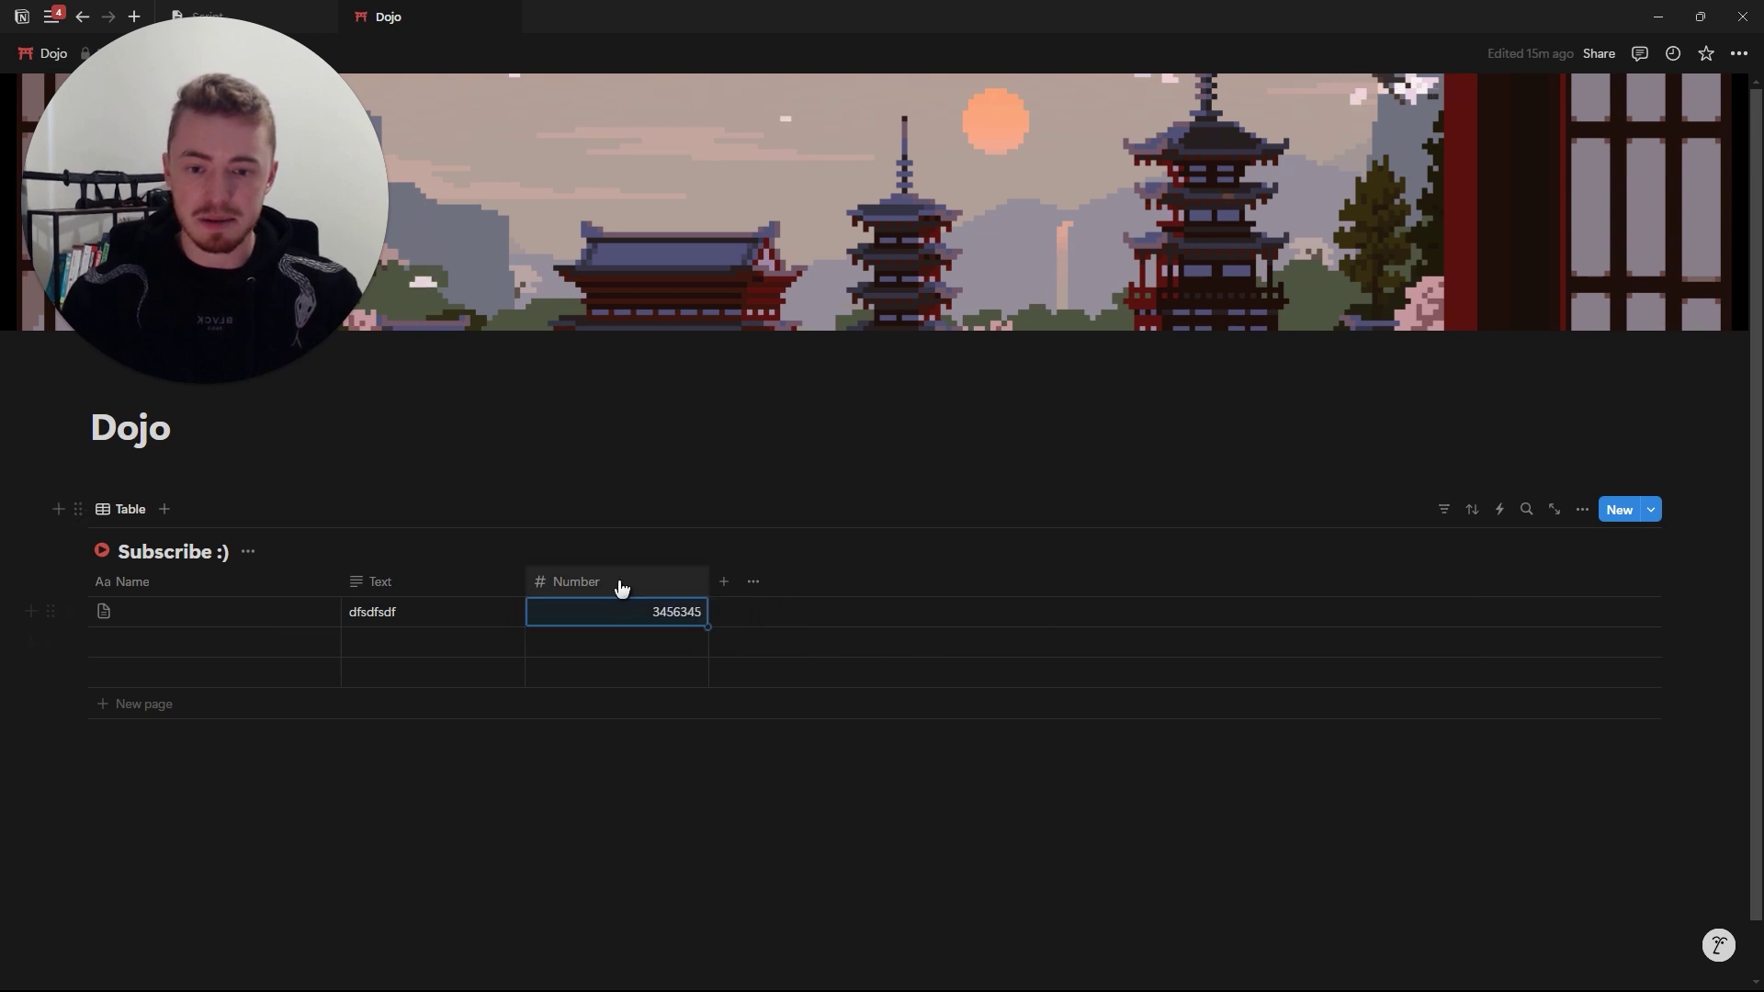
Format the Number column as US Dollar ($3,456,345.00), trying bar and ring displays.
left_click(622, 587)
left_click(597, 646)
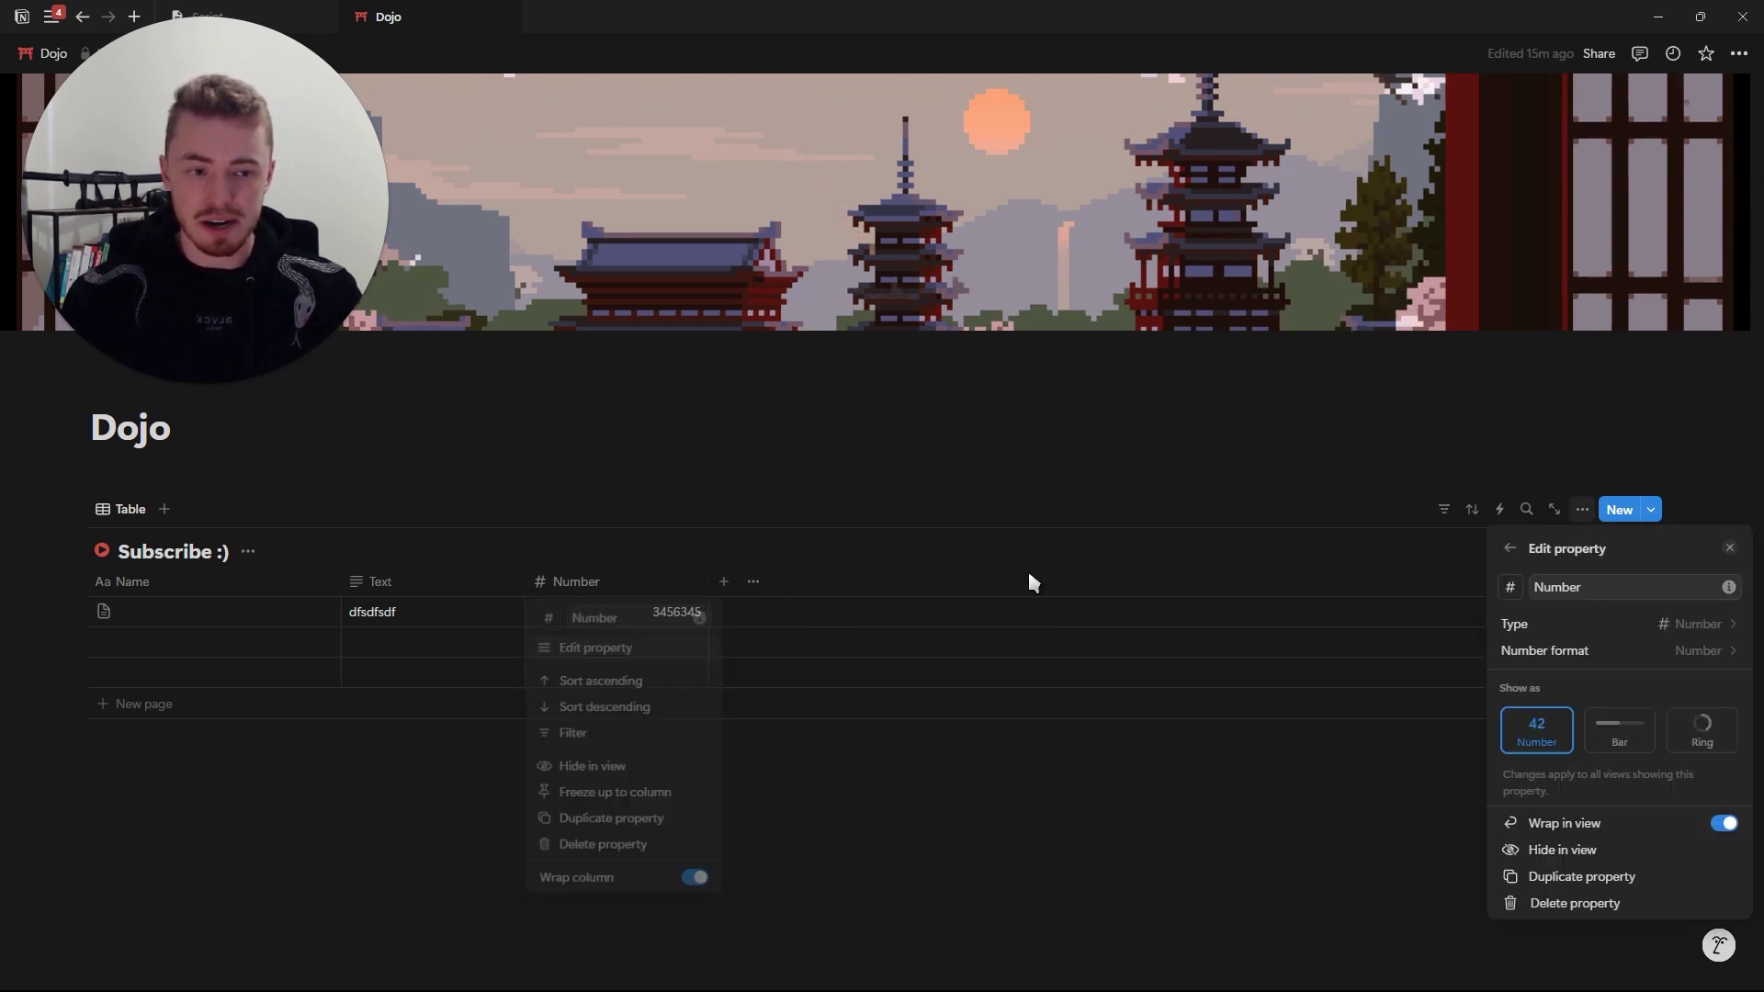
left_click(1588, 654)
left_click(1615, 433)
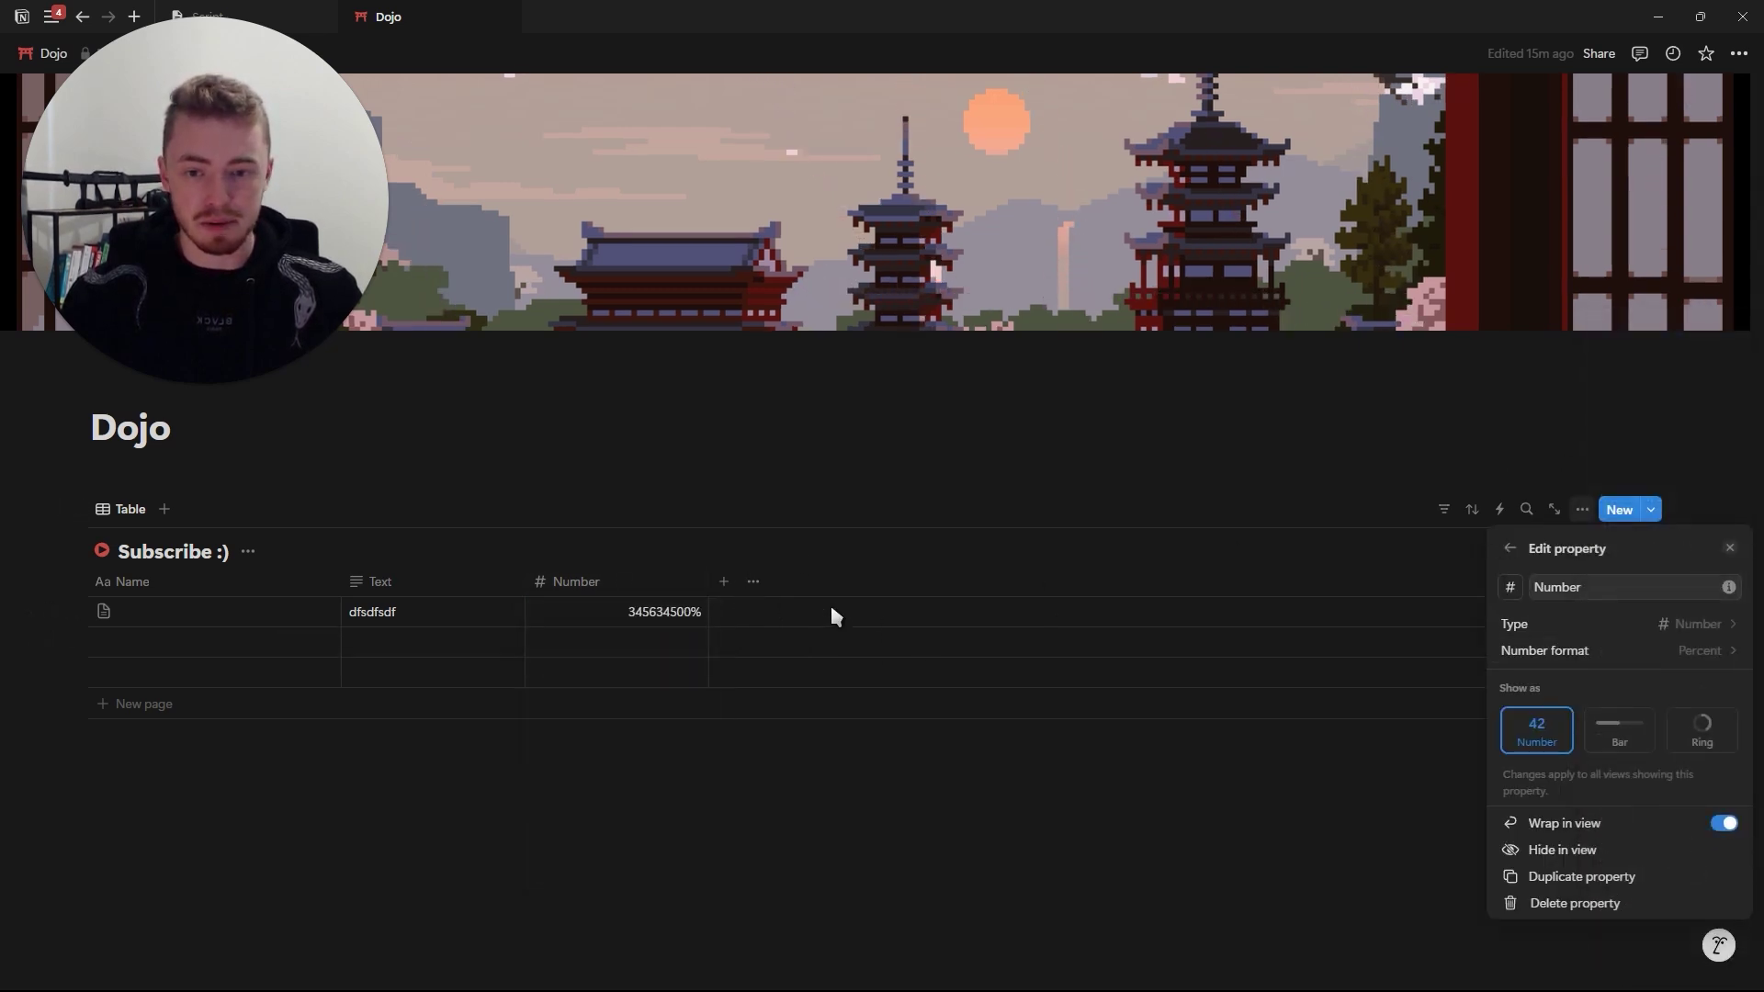
left_click(1592, 652)
left_click(1617, 470)
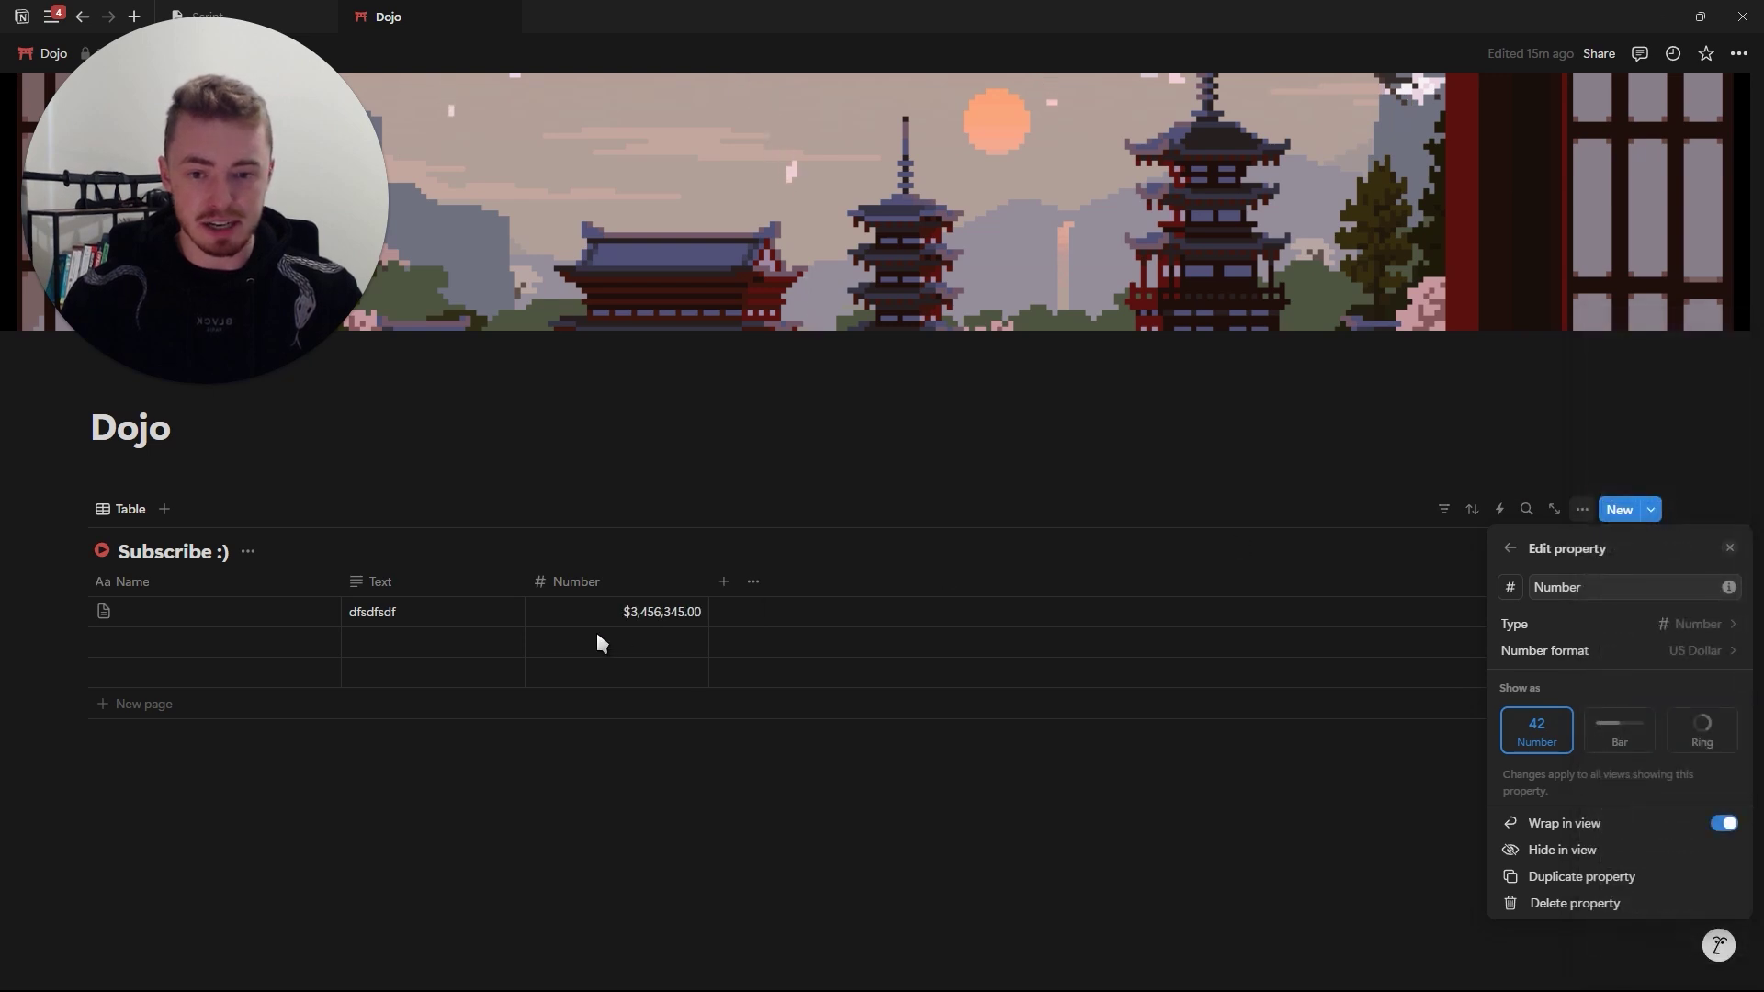
left_click(1665, 726)
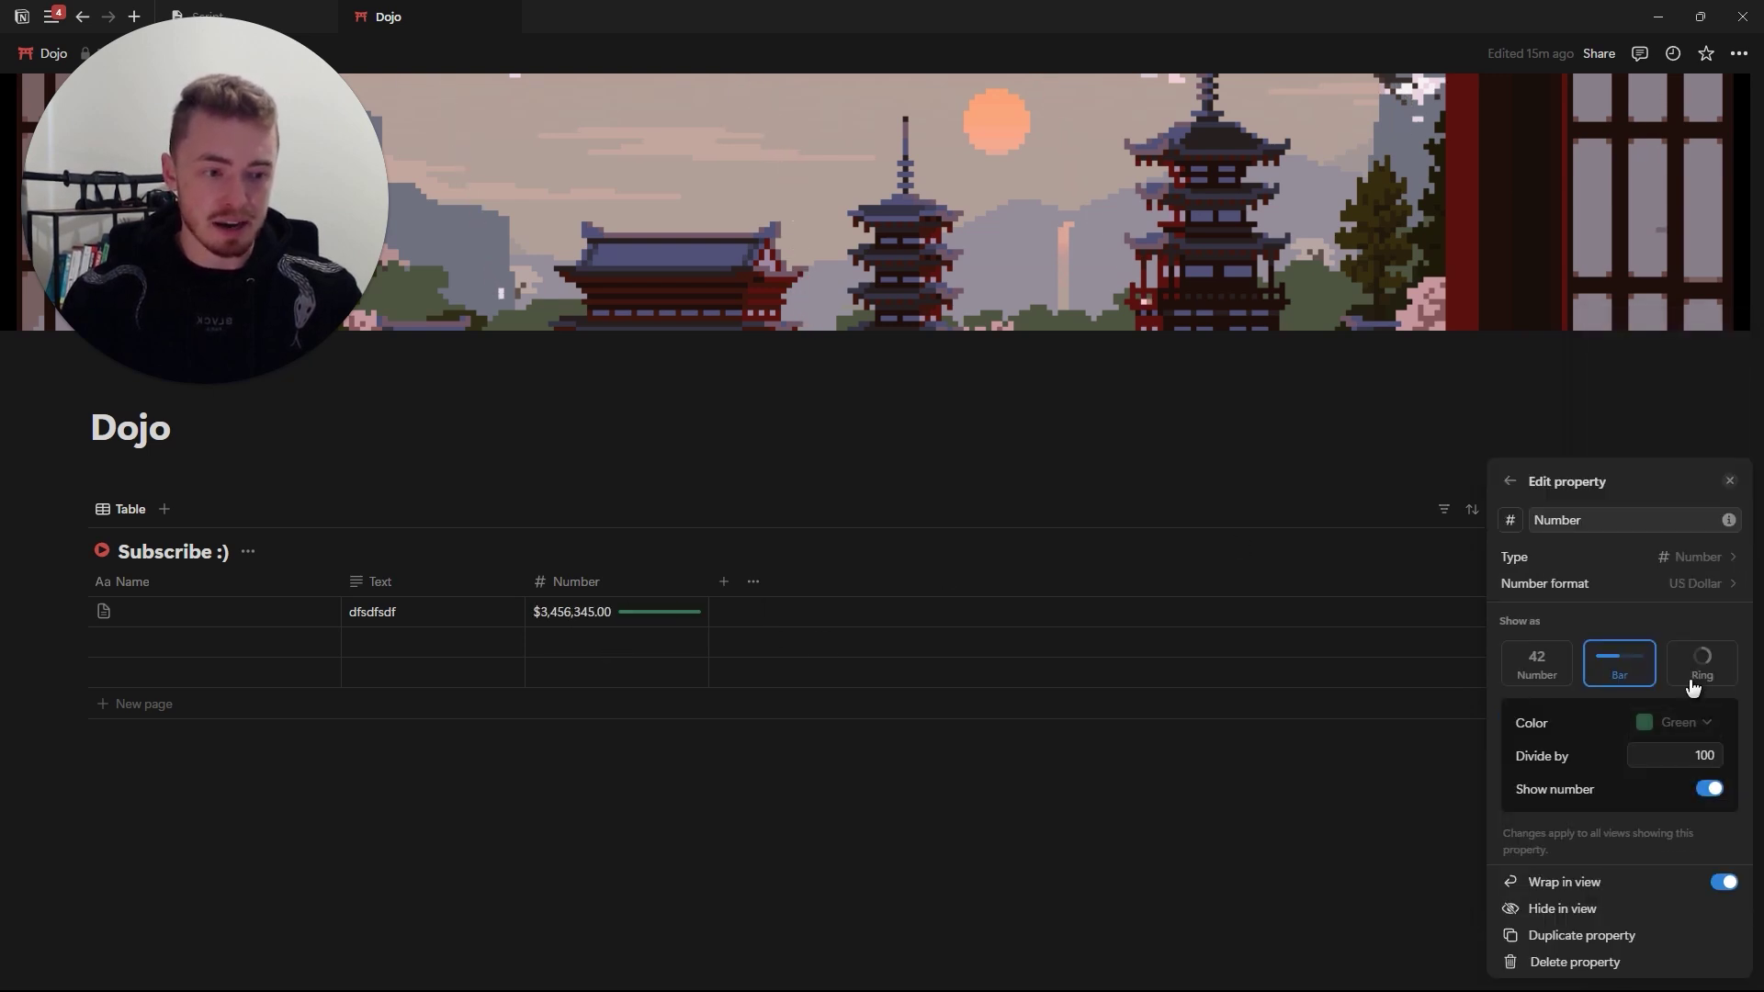
left_click(1705, 671)
left_click(1545, 674)
left_click(1553, 623)
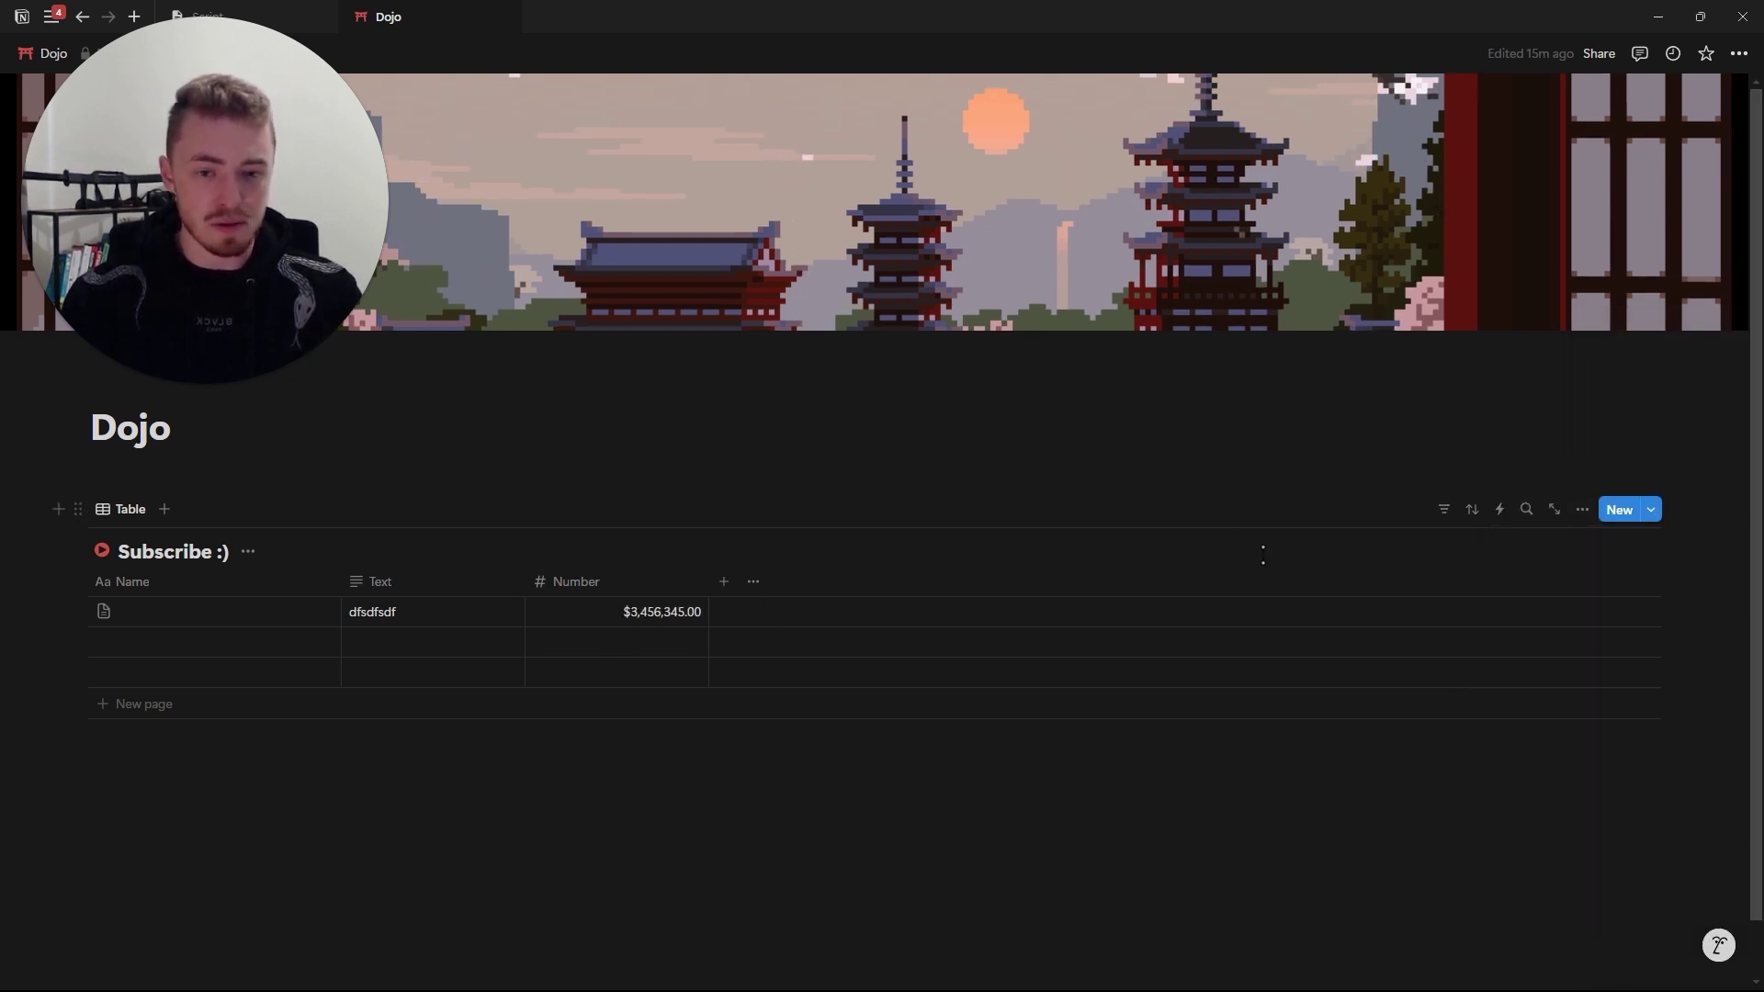
left_click(1547, 672)
Create Select options 'dfsdfsd' and 'qwedwa' and set the first row to qwedwa.
left_click(1553, 757)
type("dfsdfsd")
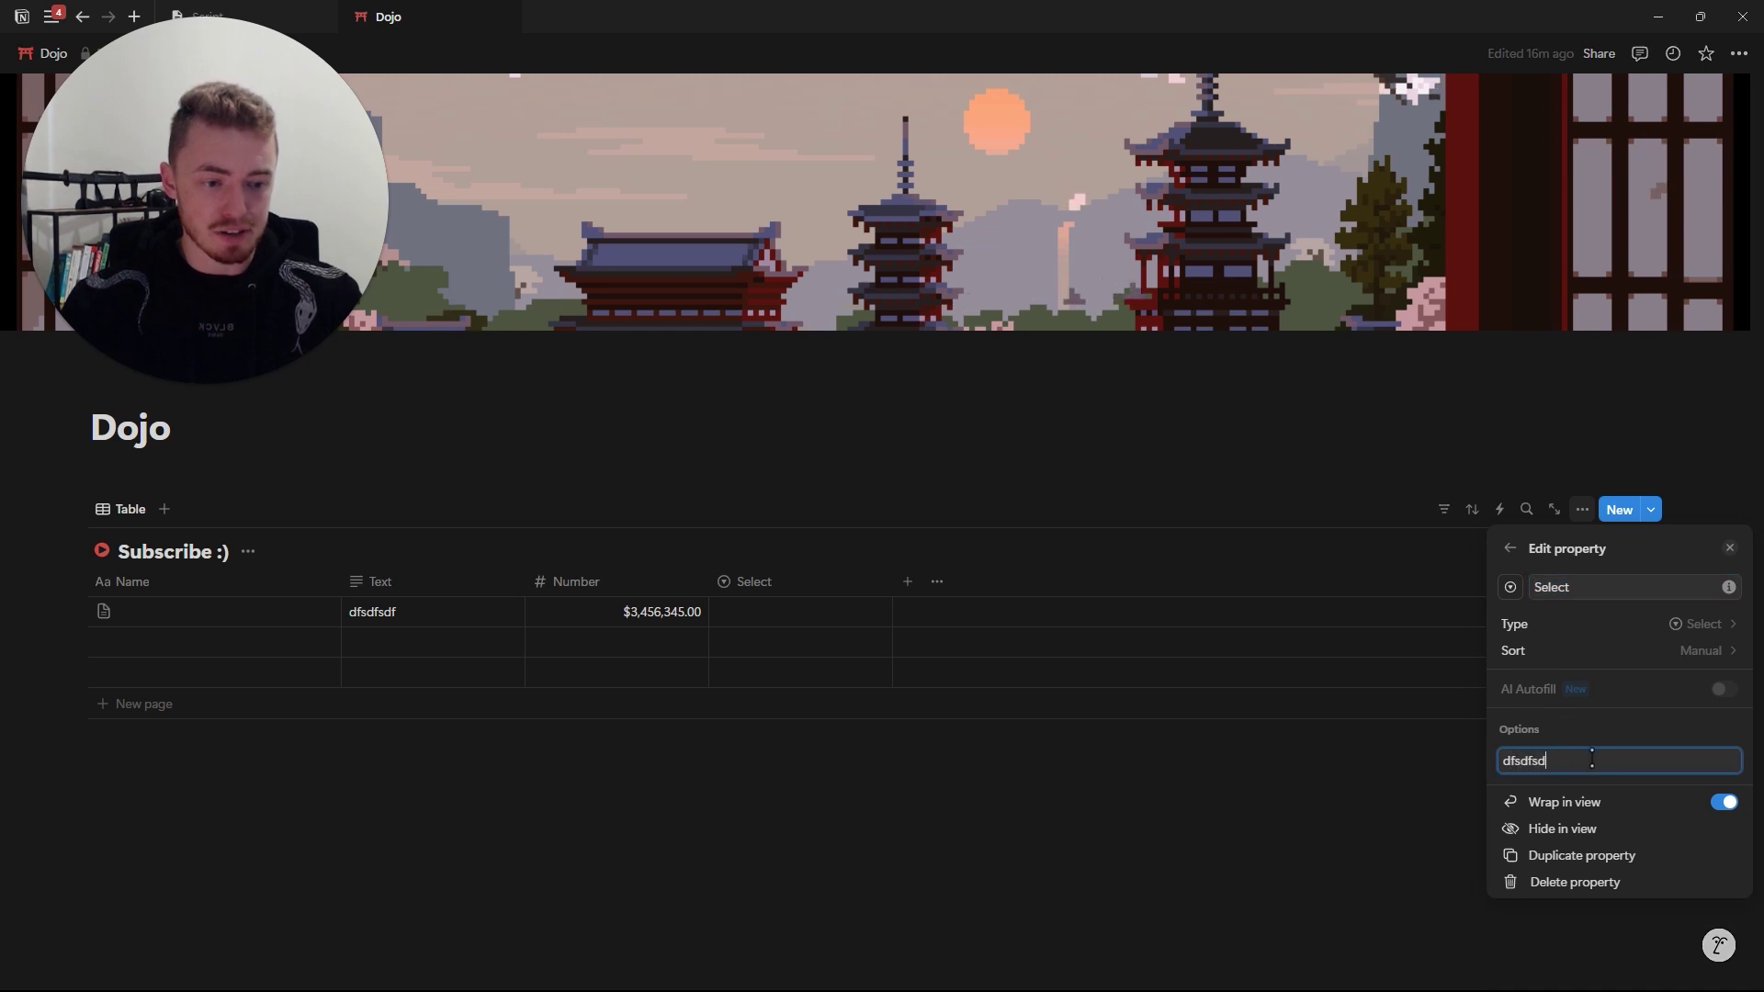
key("Return")
type("qwedwa")
key("Return")
left_click(799, 612)
left_click(768, 670)
left_click(797, 613)
left_click(777, 698)
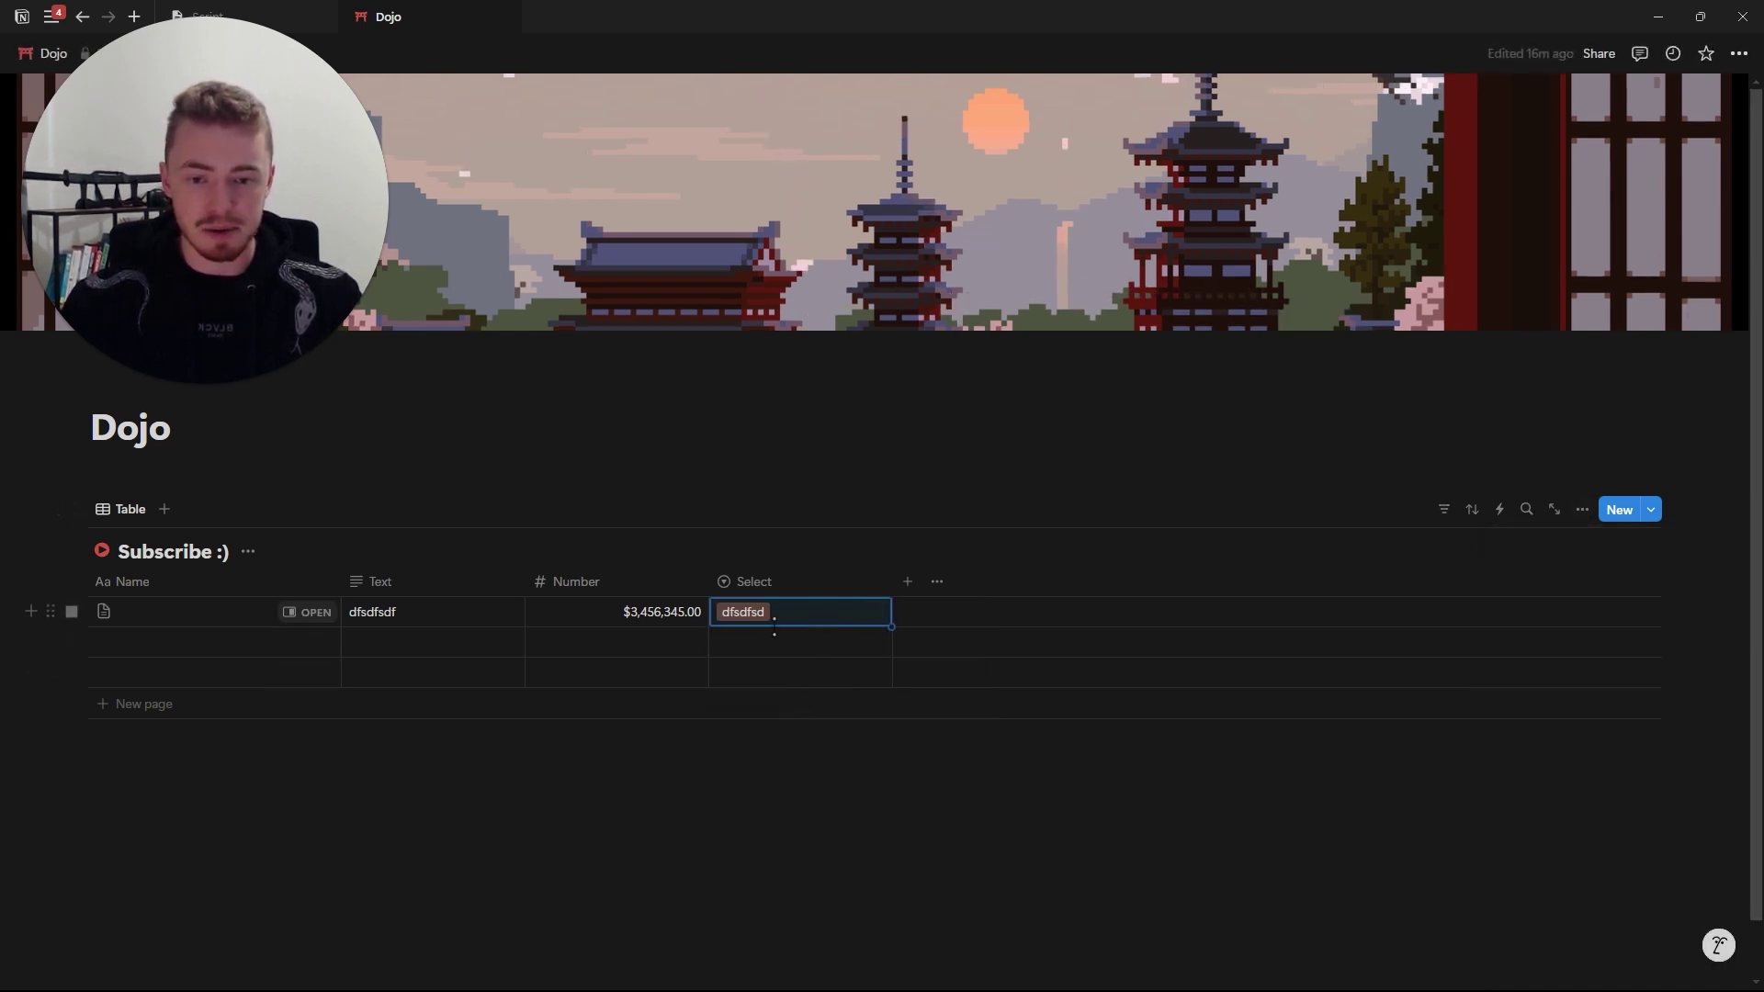
left_click(779, 620)
left_click(792, 673)
Add a Multi-select column with options 'dfsdf' and 'fdsfsd', tagging the first row with both.
left_click(907, 581)
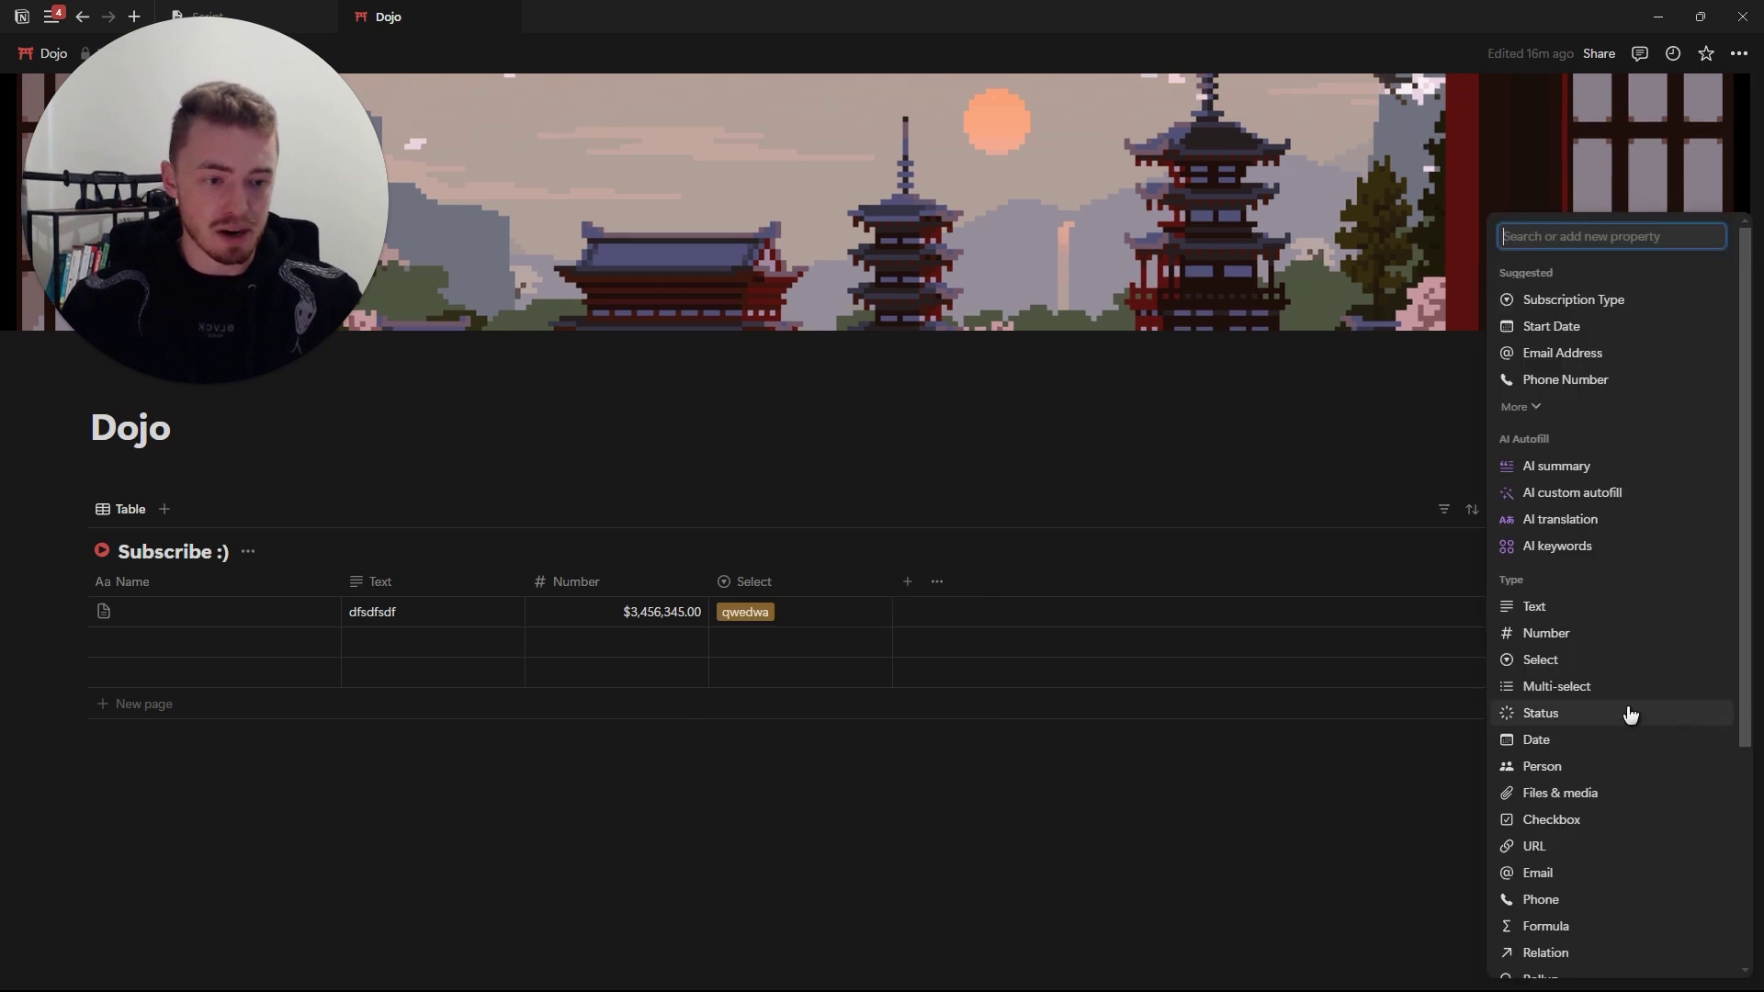
left_click(1559, 703)
left_click(1560, 759)
type("dfsdf")
key("Return")
type("fdsfsd")
key("Return")
left_click(1028, 622)
left_click(1020, 614)
left_click(946, 697)
left_click(950, 672)
key("Escape")
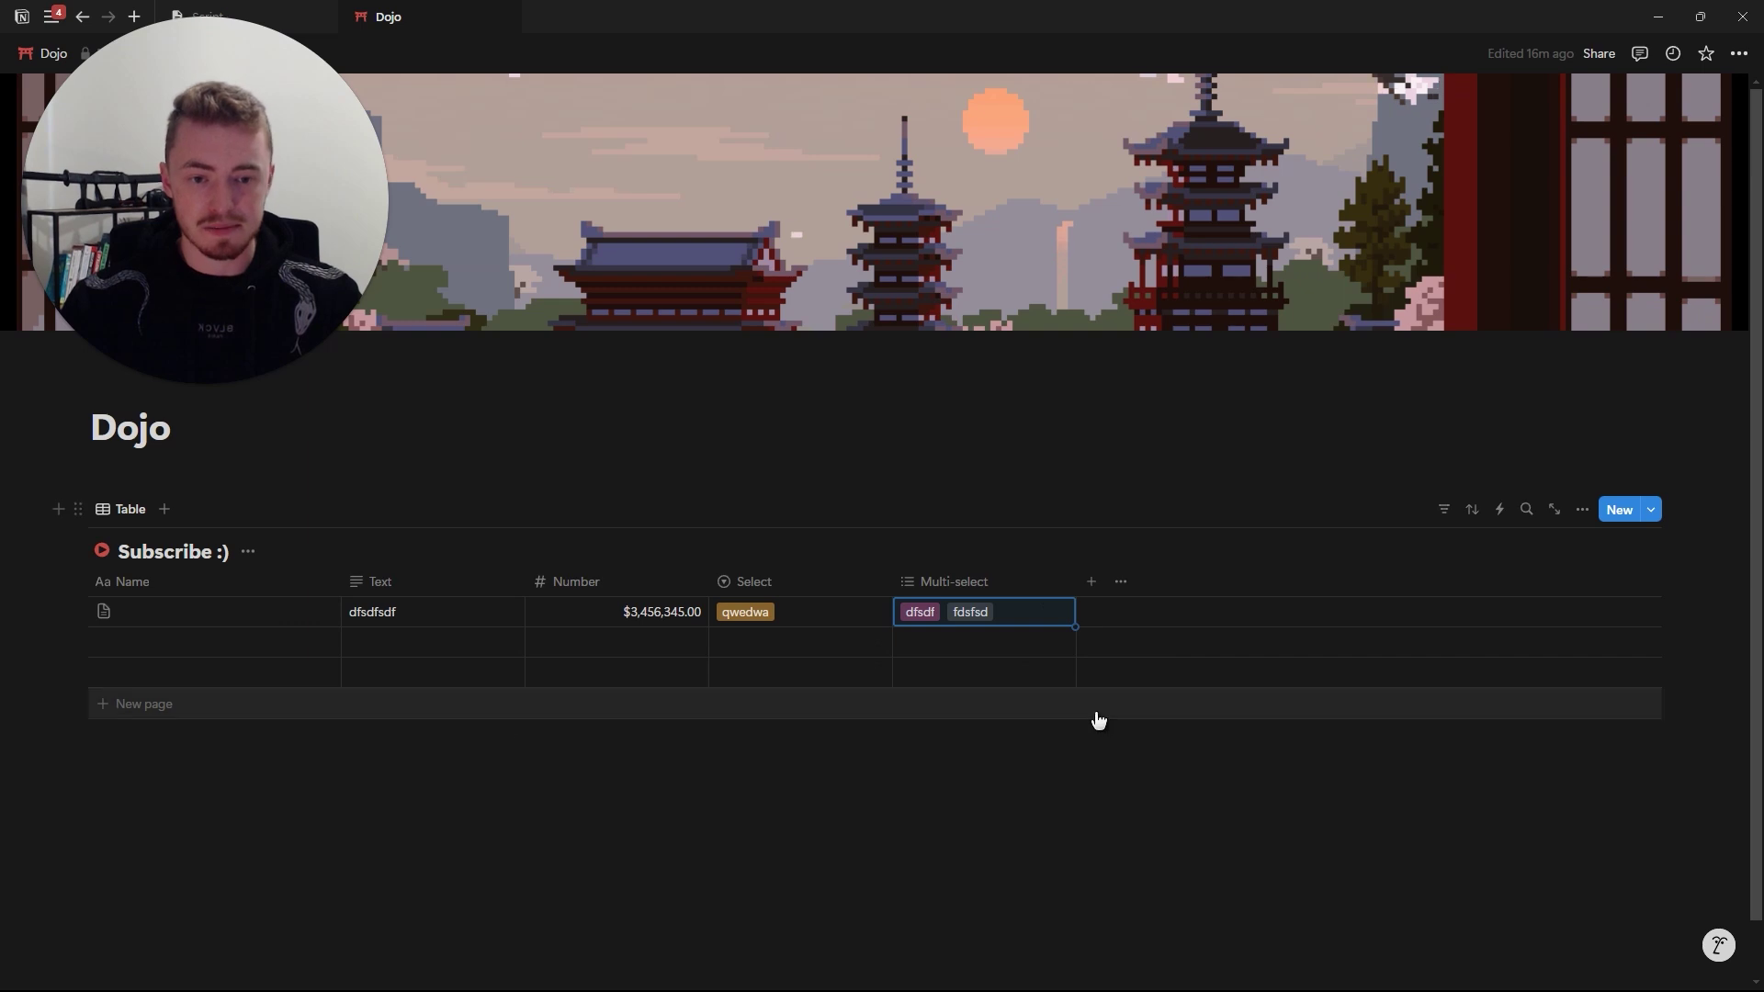
Add a Status column and mark the first row as Done.
left_click(1091, 581)
left_click(1350, 589)
left_click(1195, 612)
left_click(1141, 739)
left_click(1173, 615)
left_click(1122, 807)
Add a Date column with first row December 21–28 and a reminder 2 days before.
left_click(1355, 588)
left_click(1497, 735)
left_click(1366, 614)
left_click(1443, 349)
left_click(1343, 482)
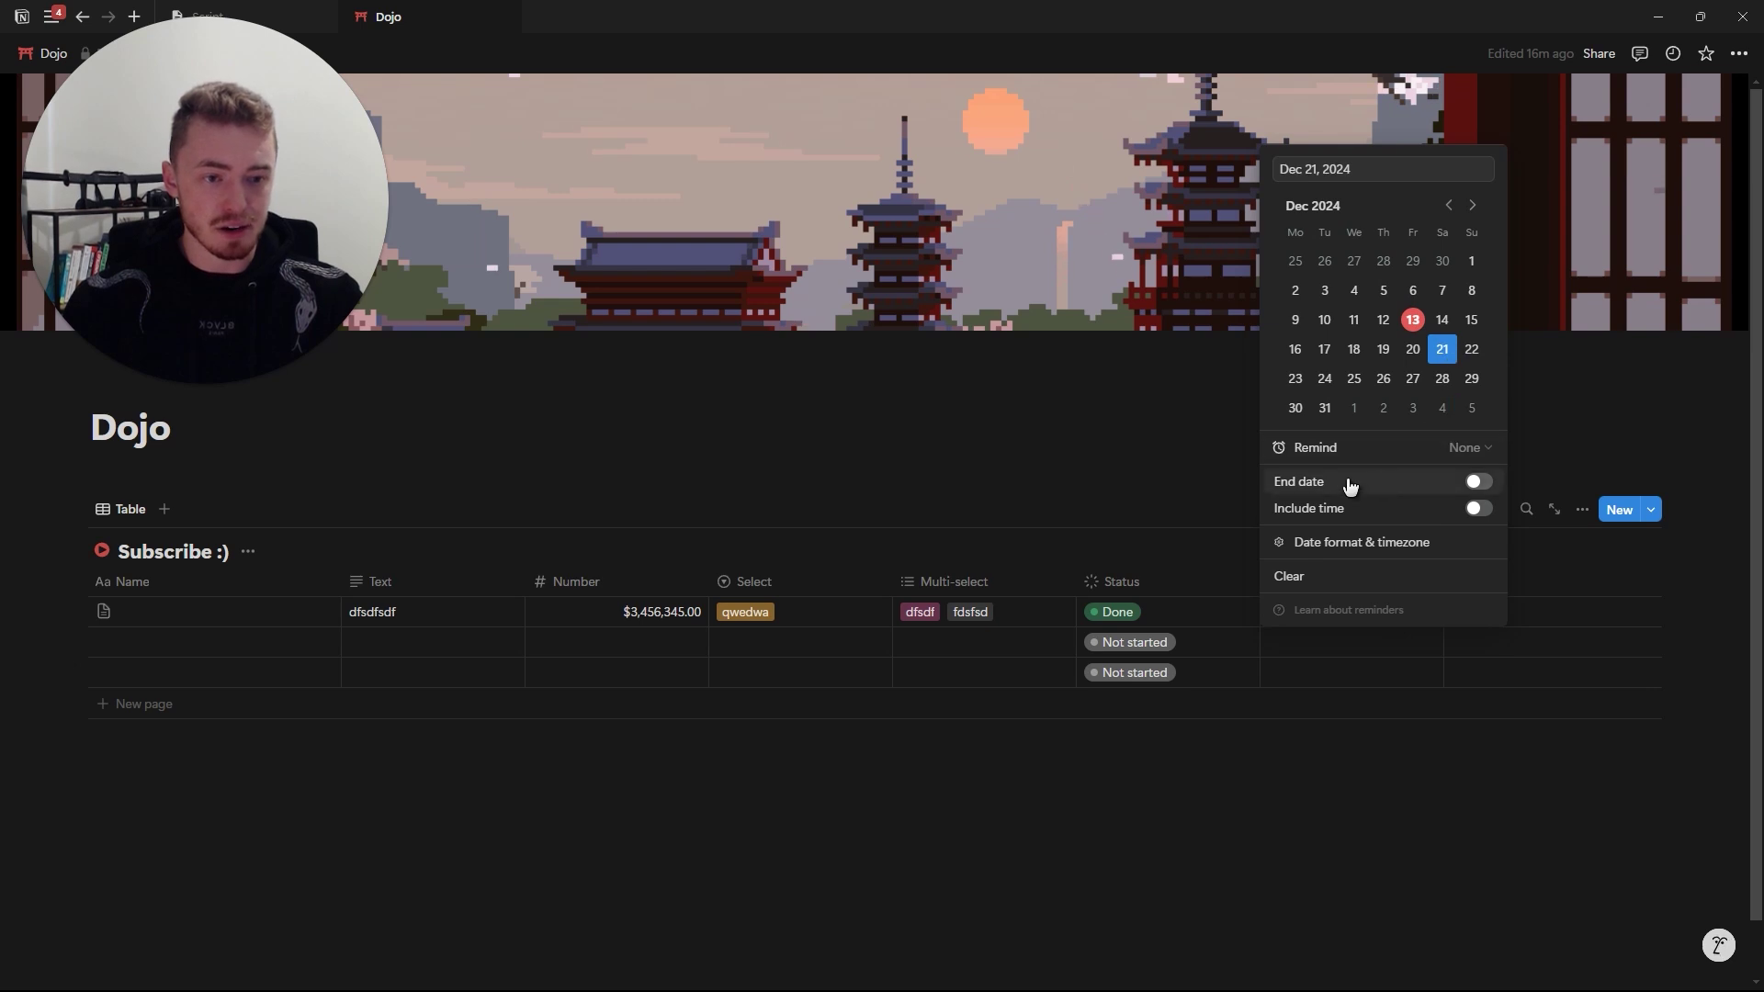
left_click(1443, 378)
left_click(1468, 448)
left_click(1562, 477)
left_click(1540, 709)
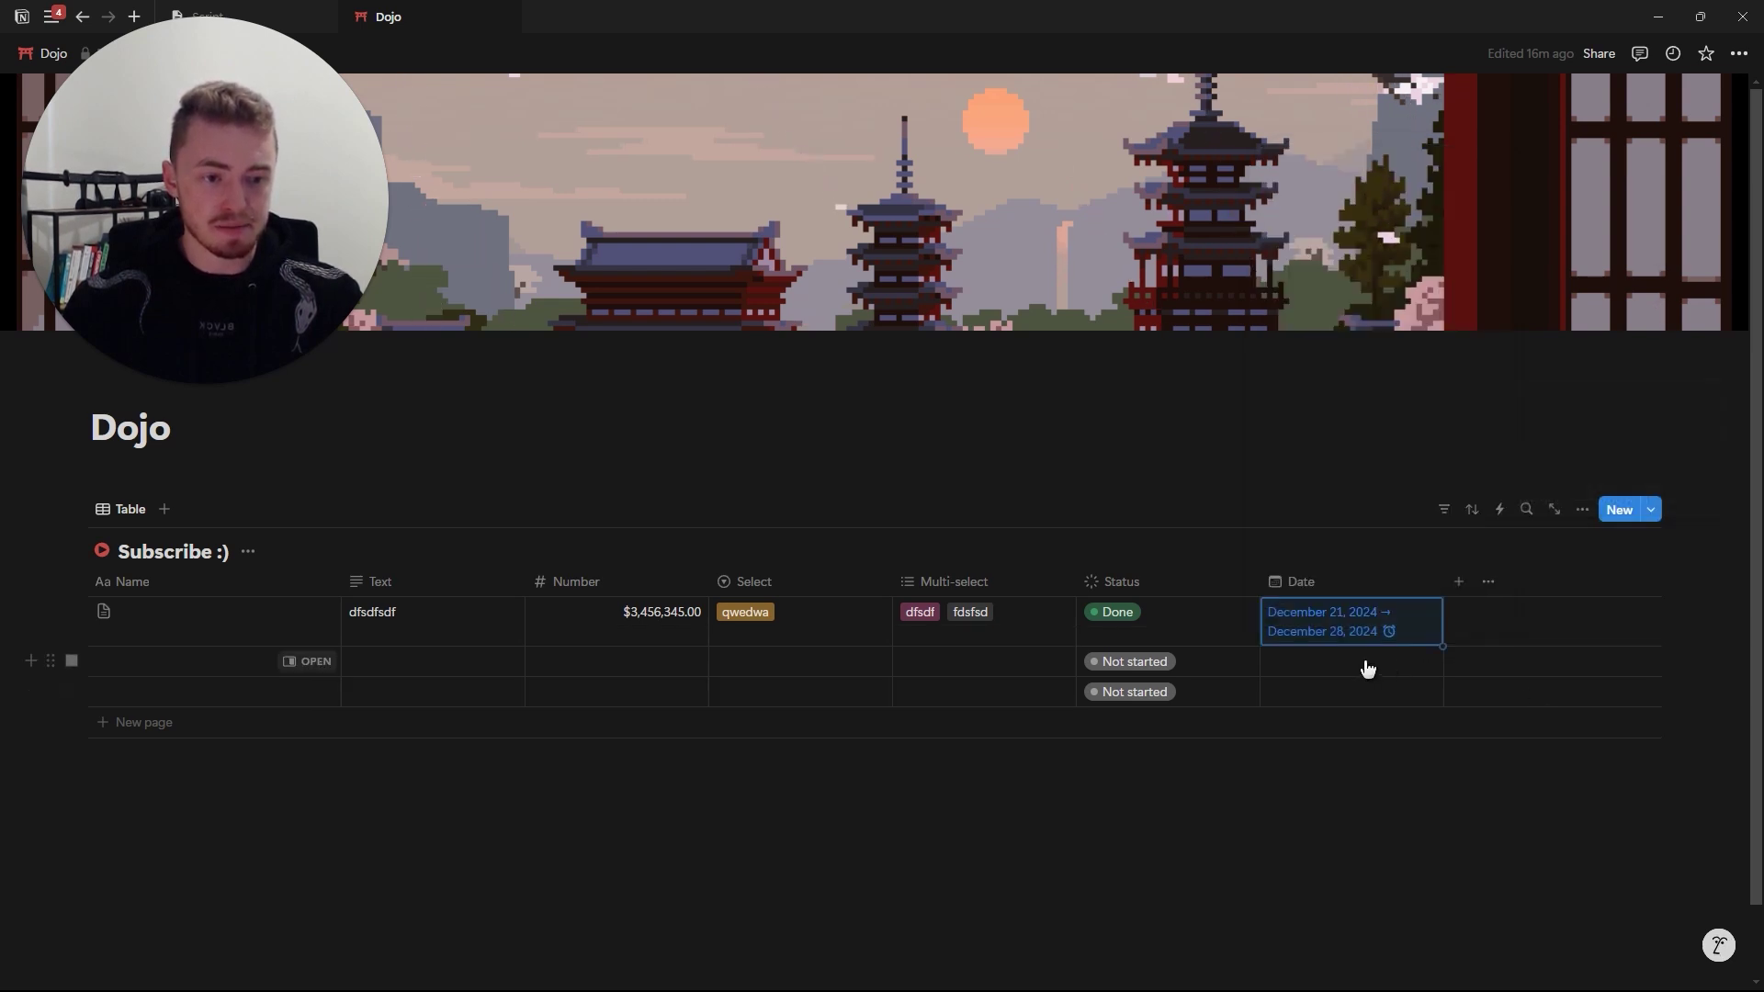
Turn off text wrapping in the Date column.
left_click(1352, 588)
left_click(1432, 882)
key("Escape")
left_click(1459, 582)
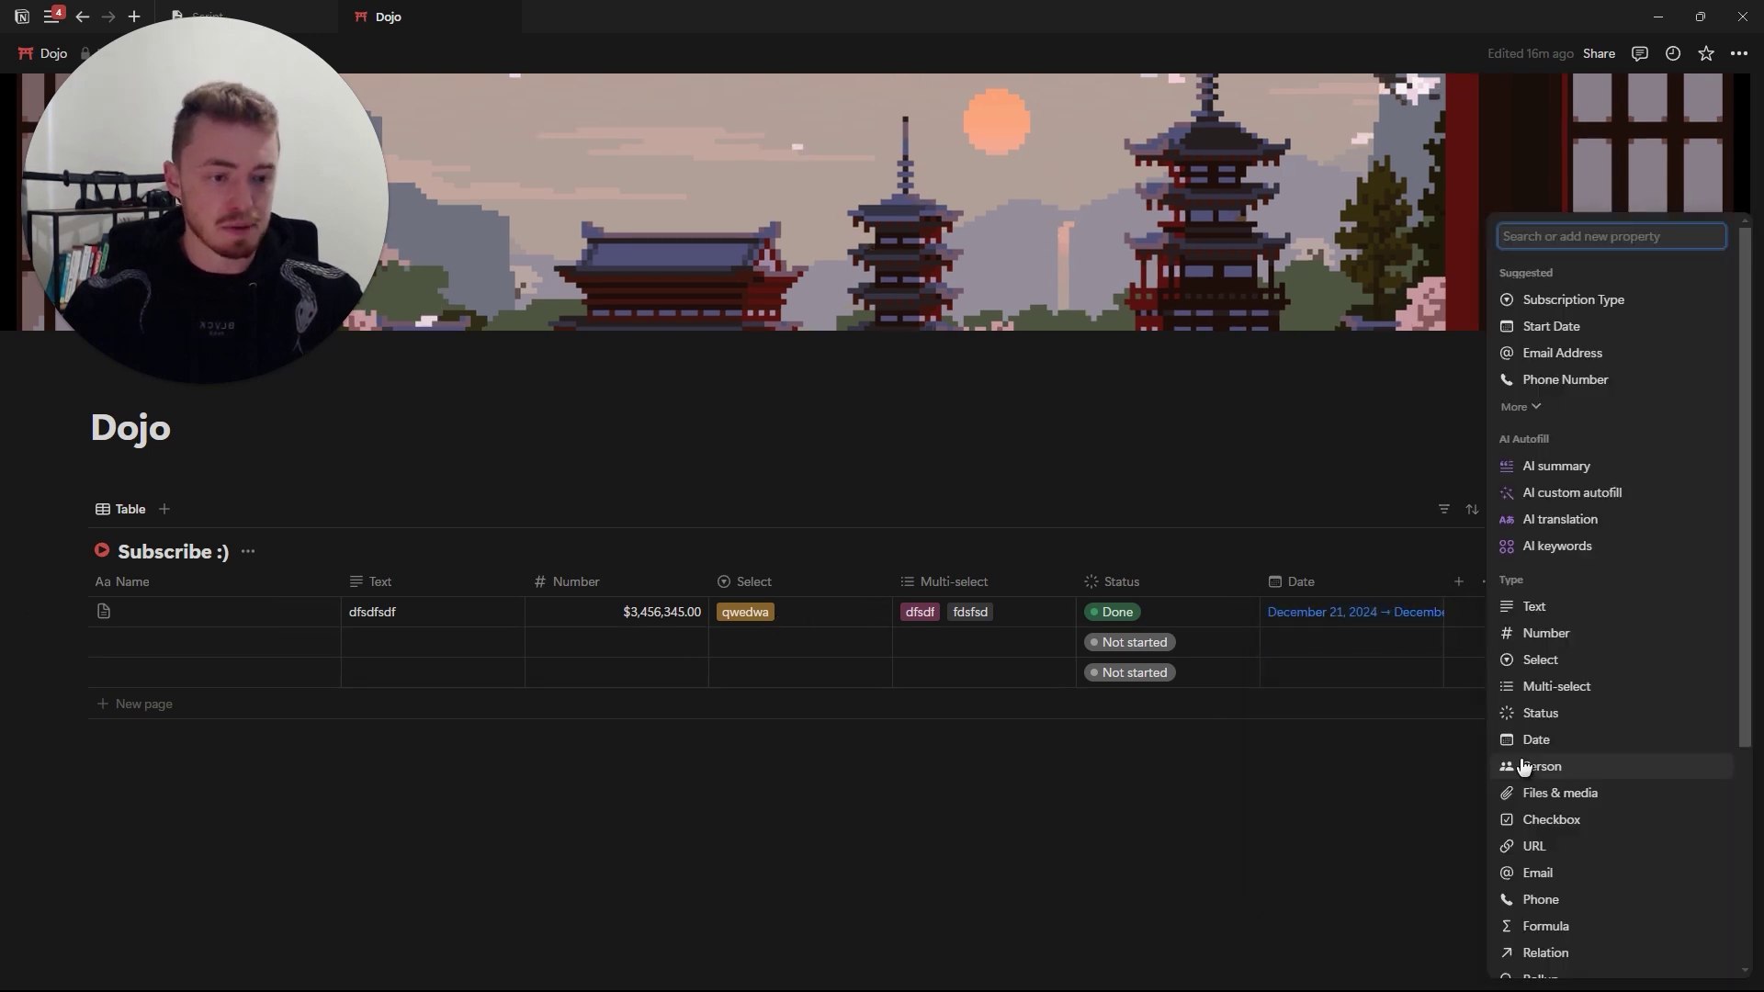
Add a Person property and assign yourself to the first row.
left_click(1525, 770)
key("Escape")
left_click(1486, 620)
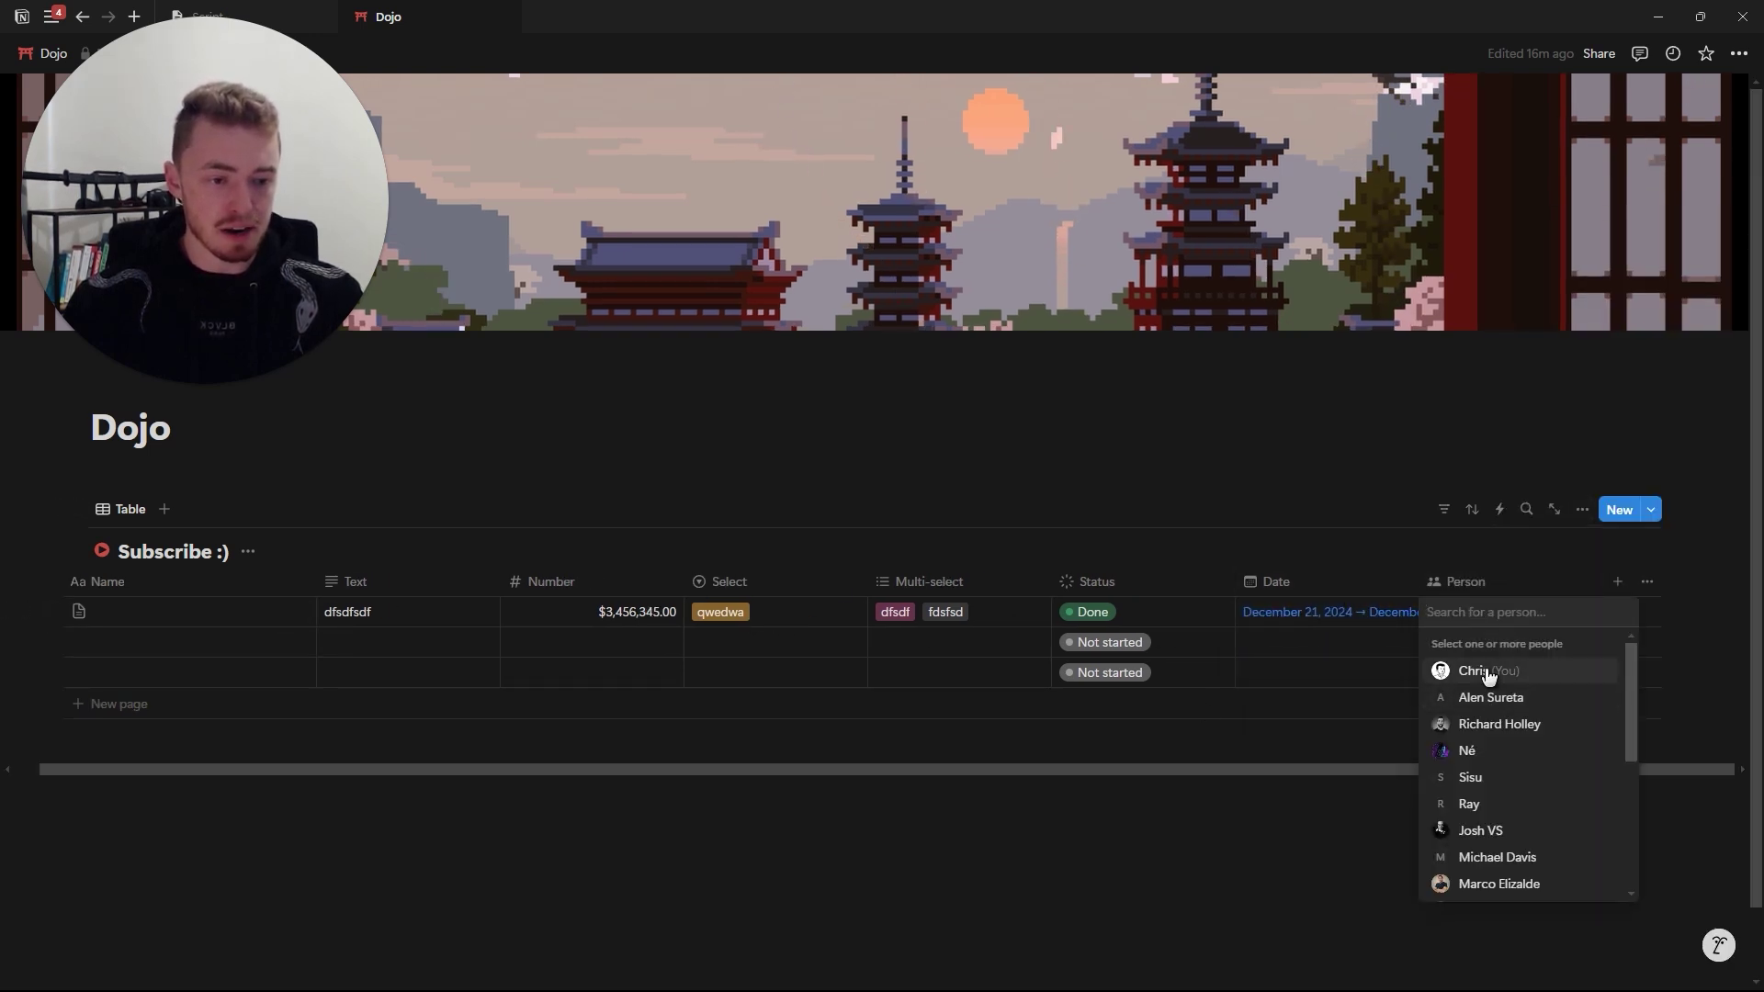
left_click(1480, 673)
Add a Files & media property and look at the first row's embed-link option.
left_click(1617, 582)
left_click(1568, 791)
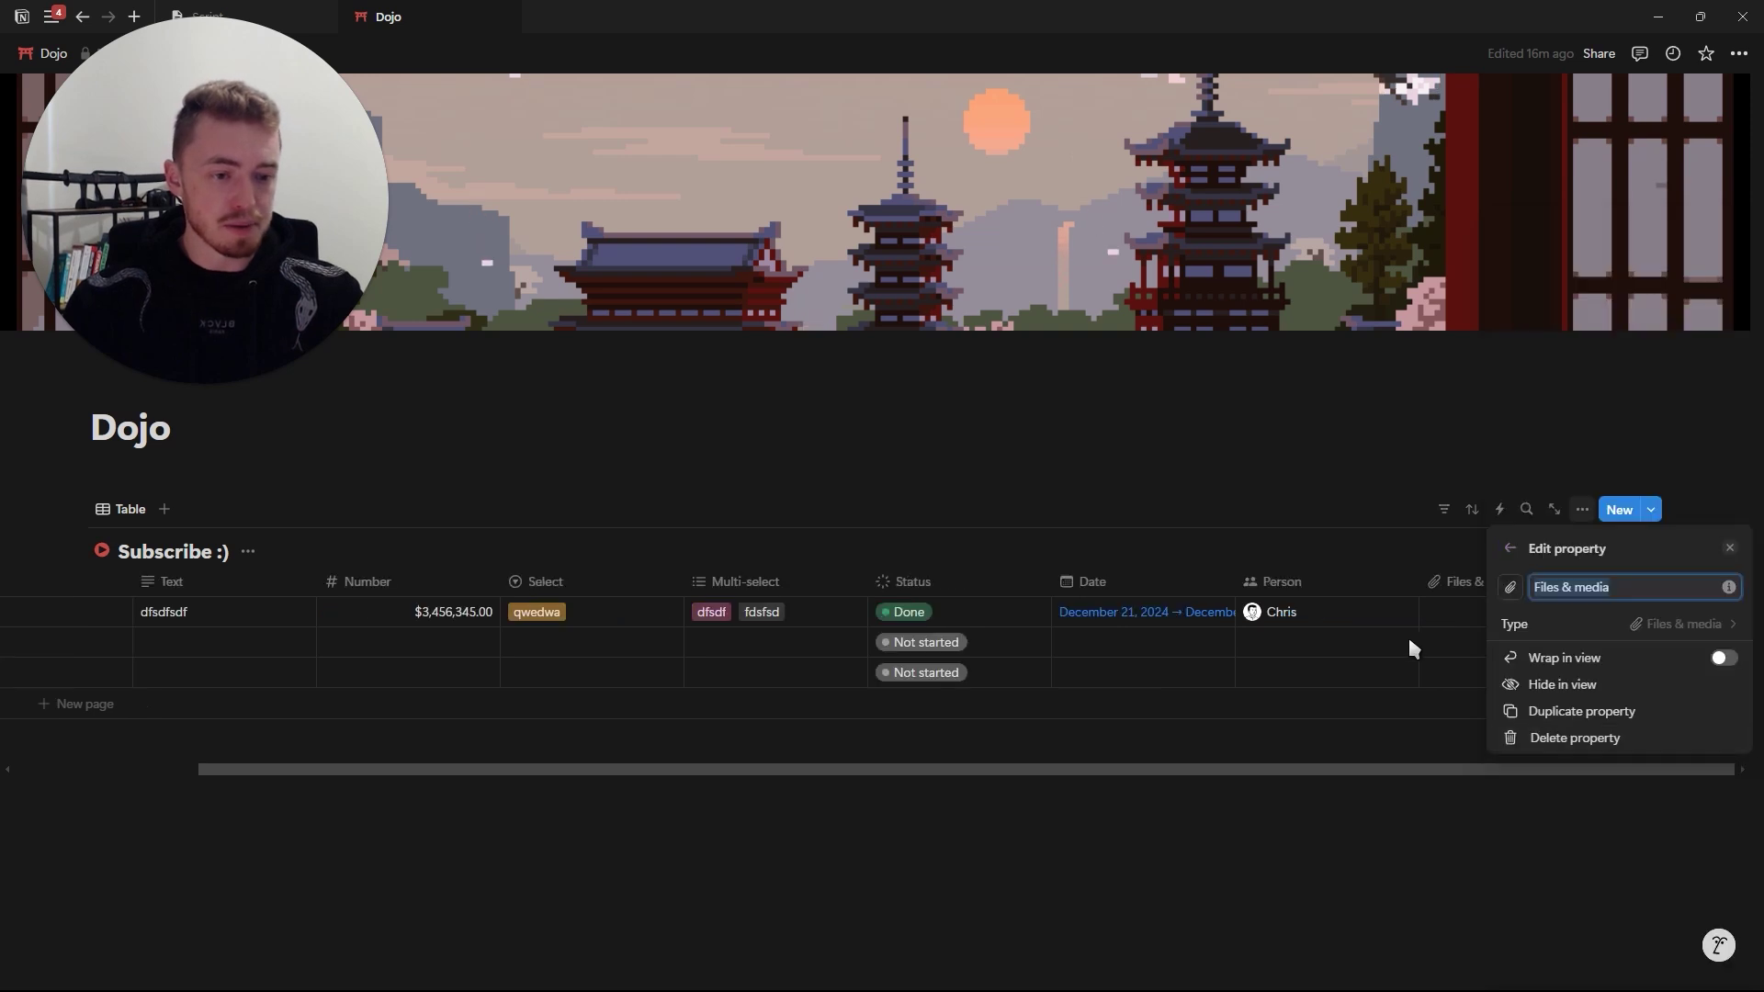
key("Escape")
left_click(1488, 615)
left_click(1491, 645)
key("Escape")
Add a Checkbox property with the first row ticked, plus a URL property.
left_click(1617, 582)
left_click(1511, 824)
key("Escape")
left_click(1436, 614)
left_click(1617, 582)
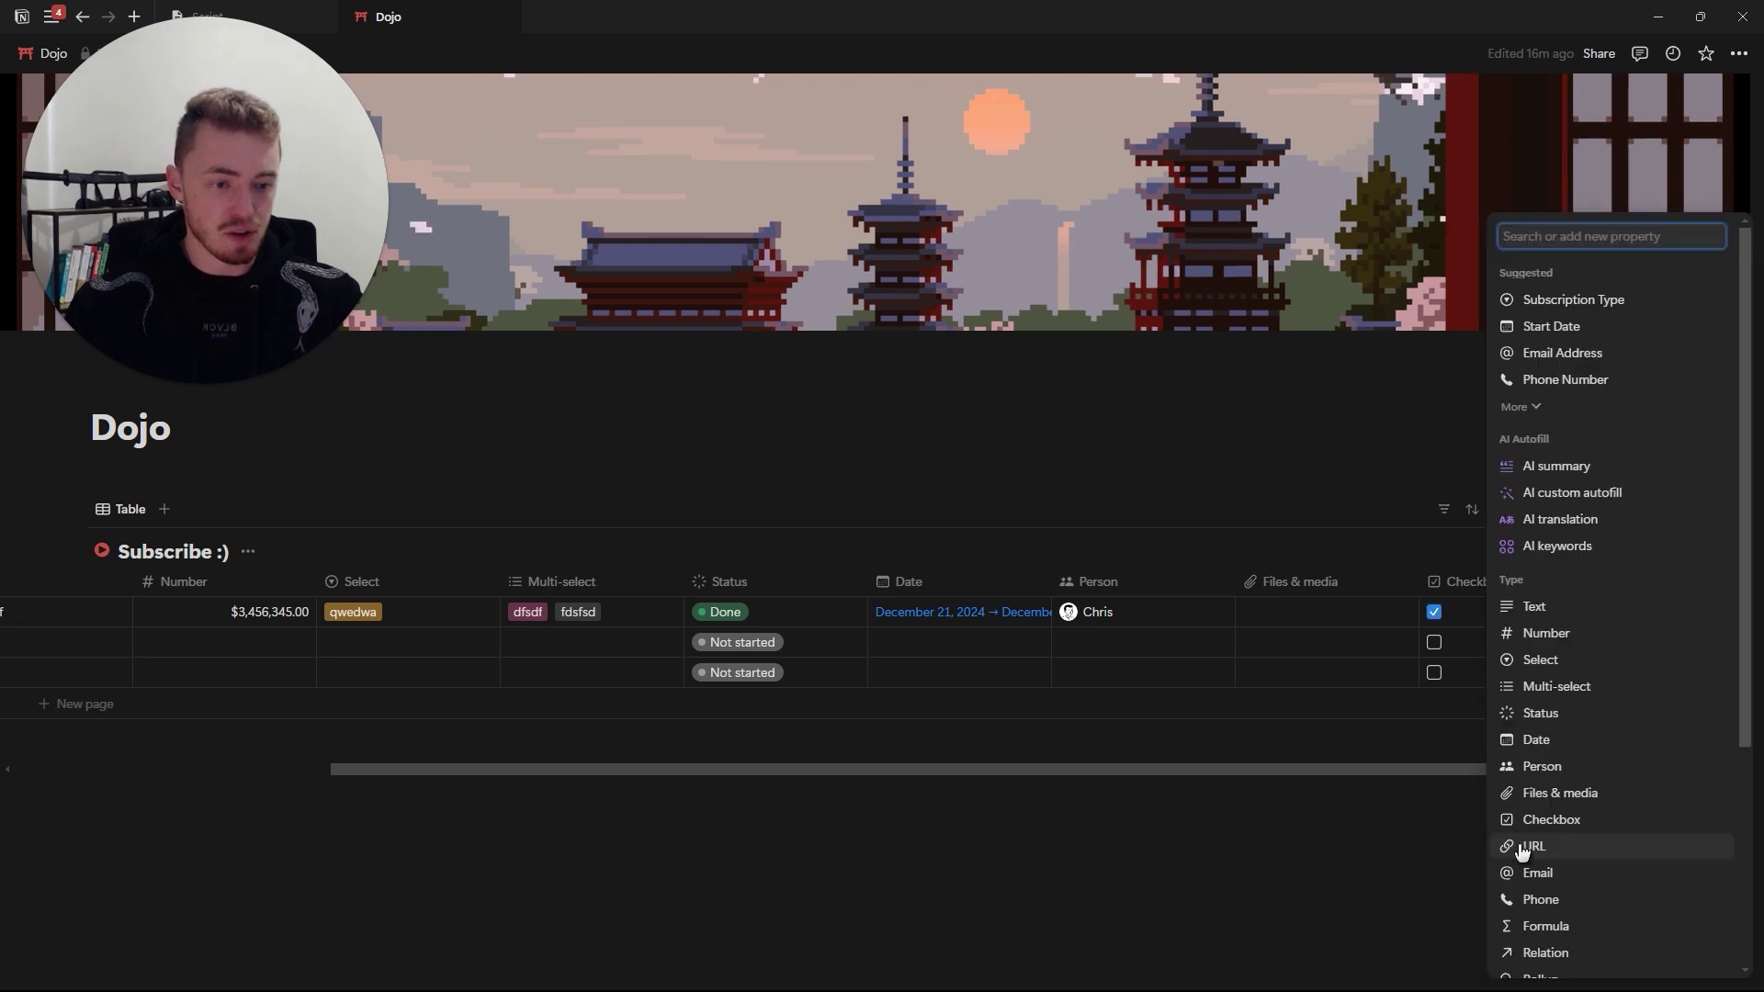
left_click(1514, 847)
key("Escape")
Add a Formula property, then start a Relation property and back out of it.
left_click(1617, 582)
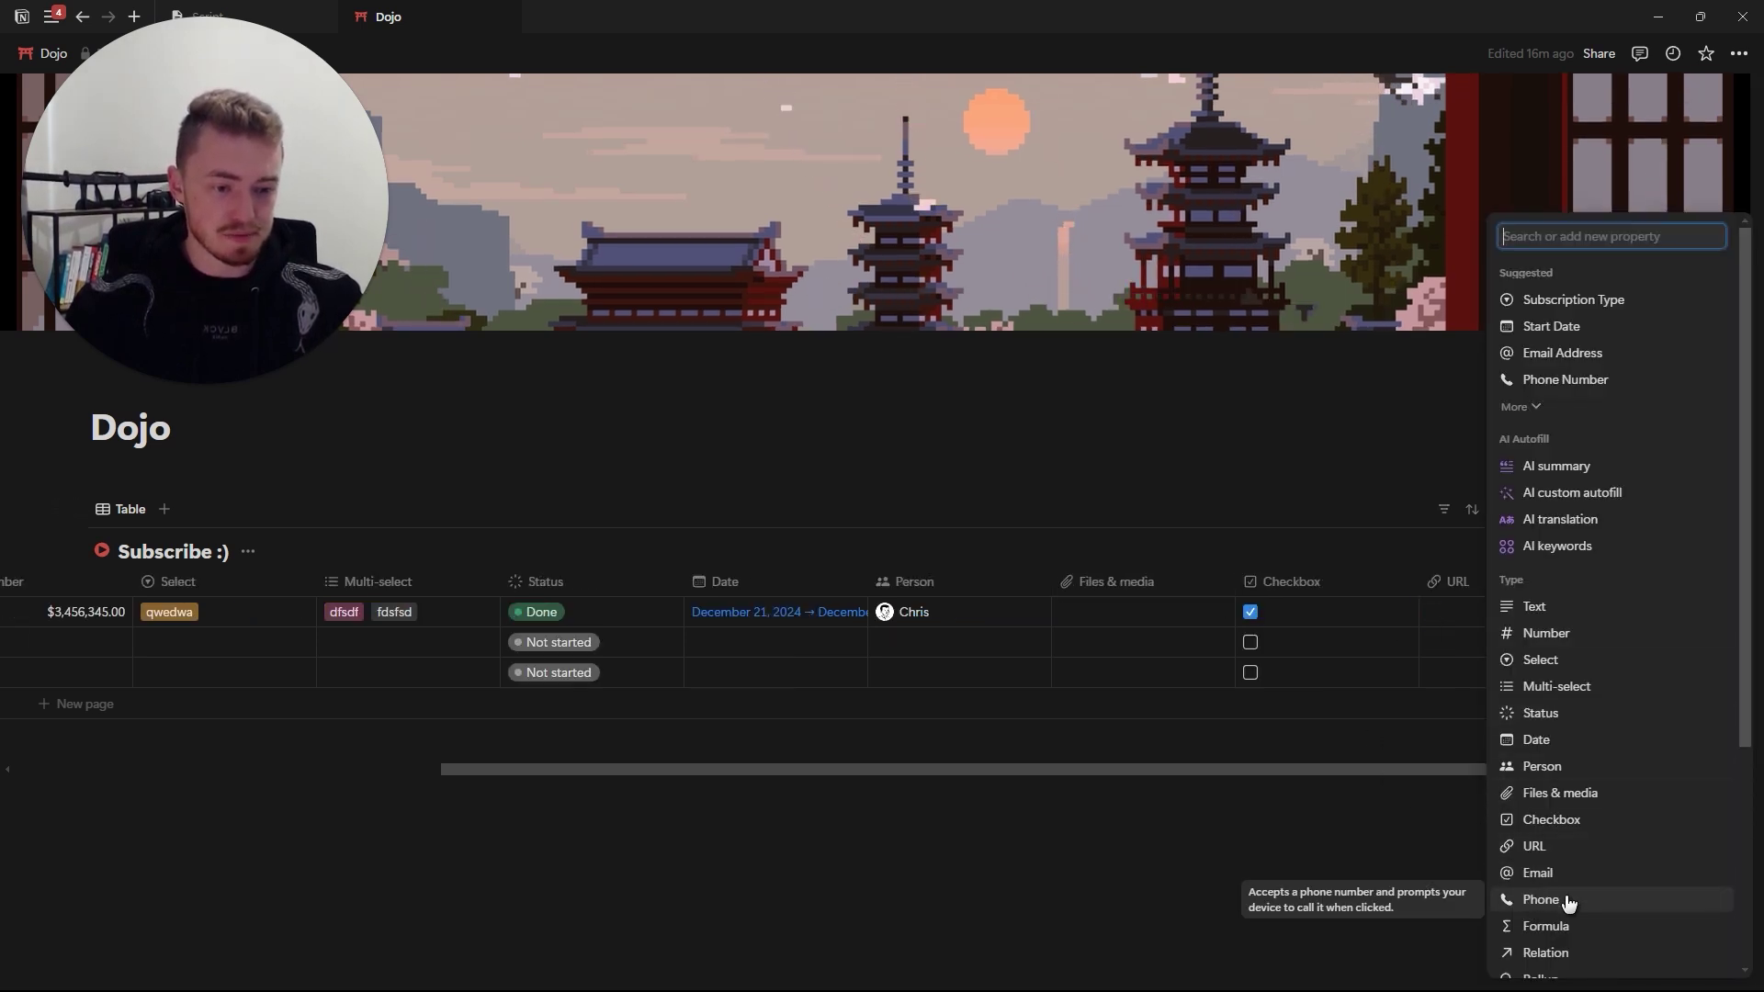
left_click(1619, 930)
key("Escape")
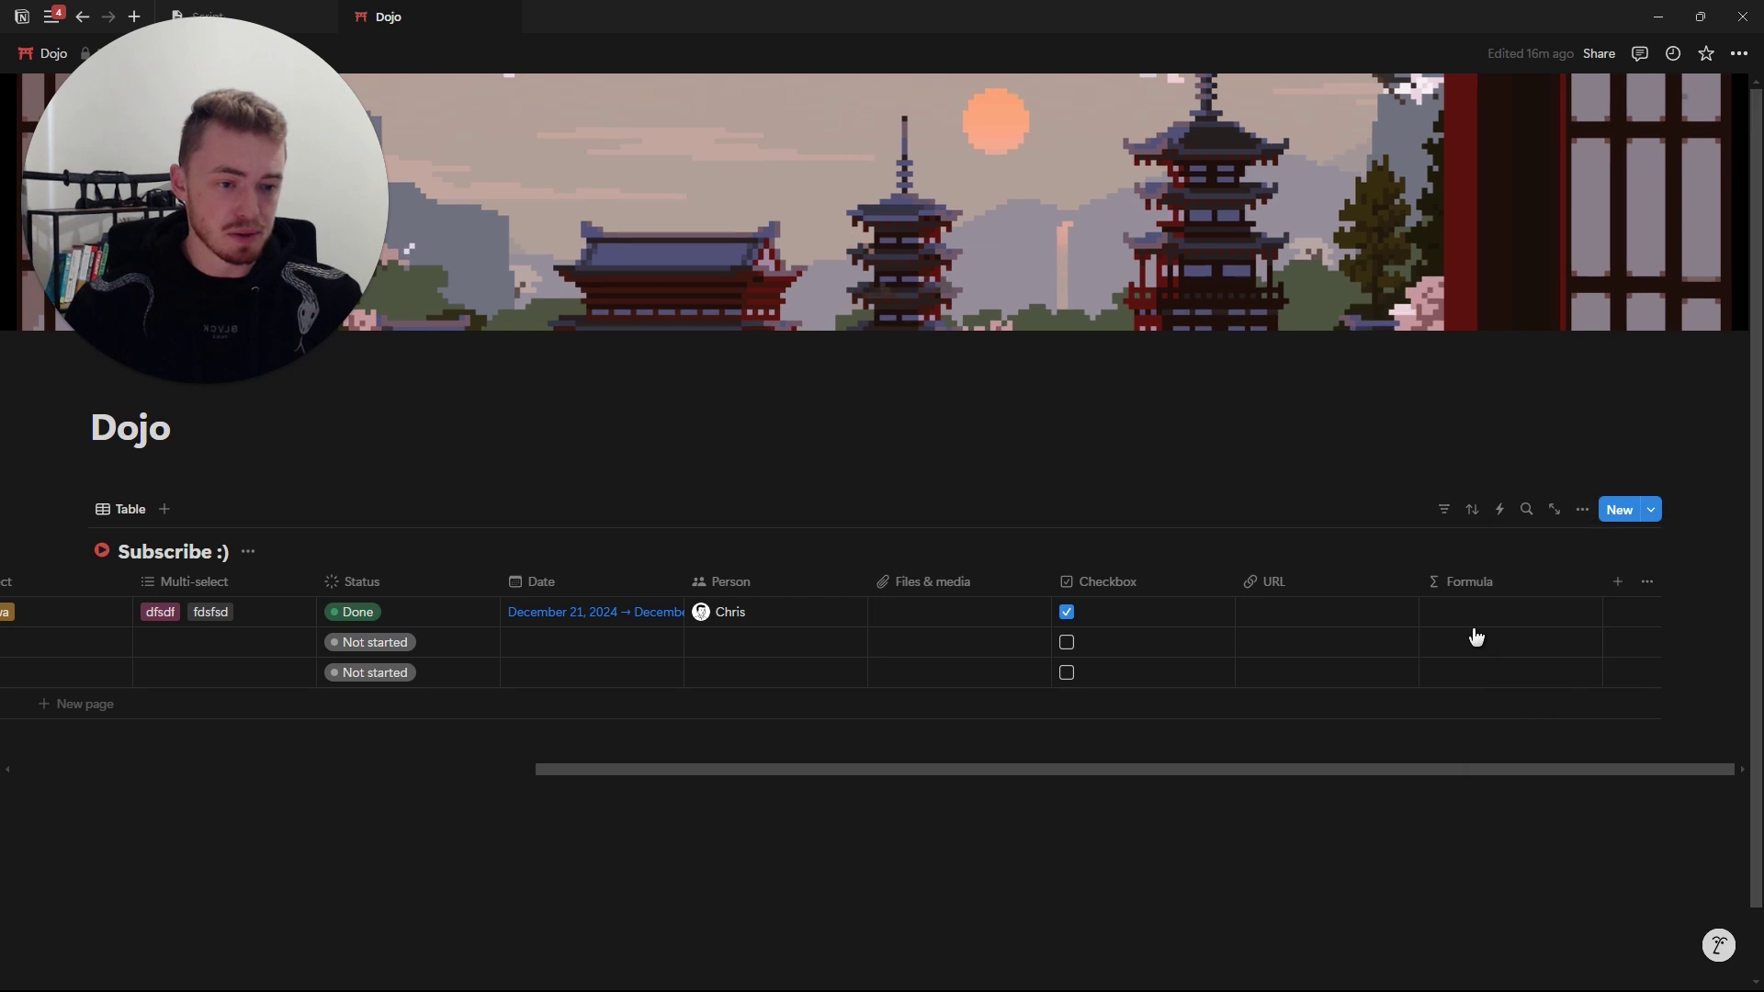
left_click(1625, 583)
scroll(1603, 680, "down", 3)
left_click(1603, 680)
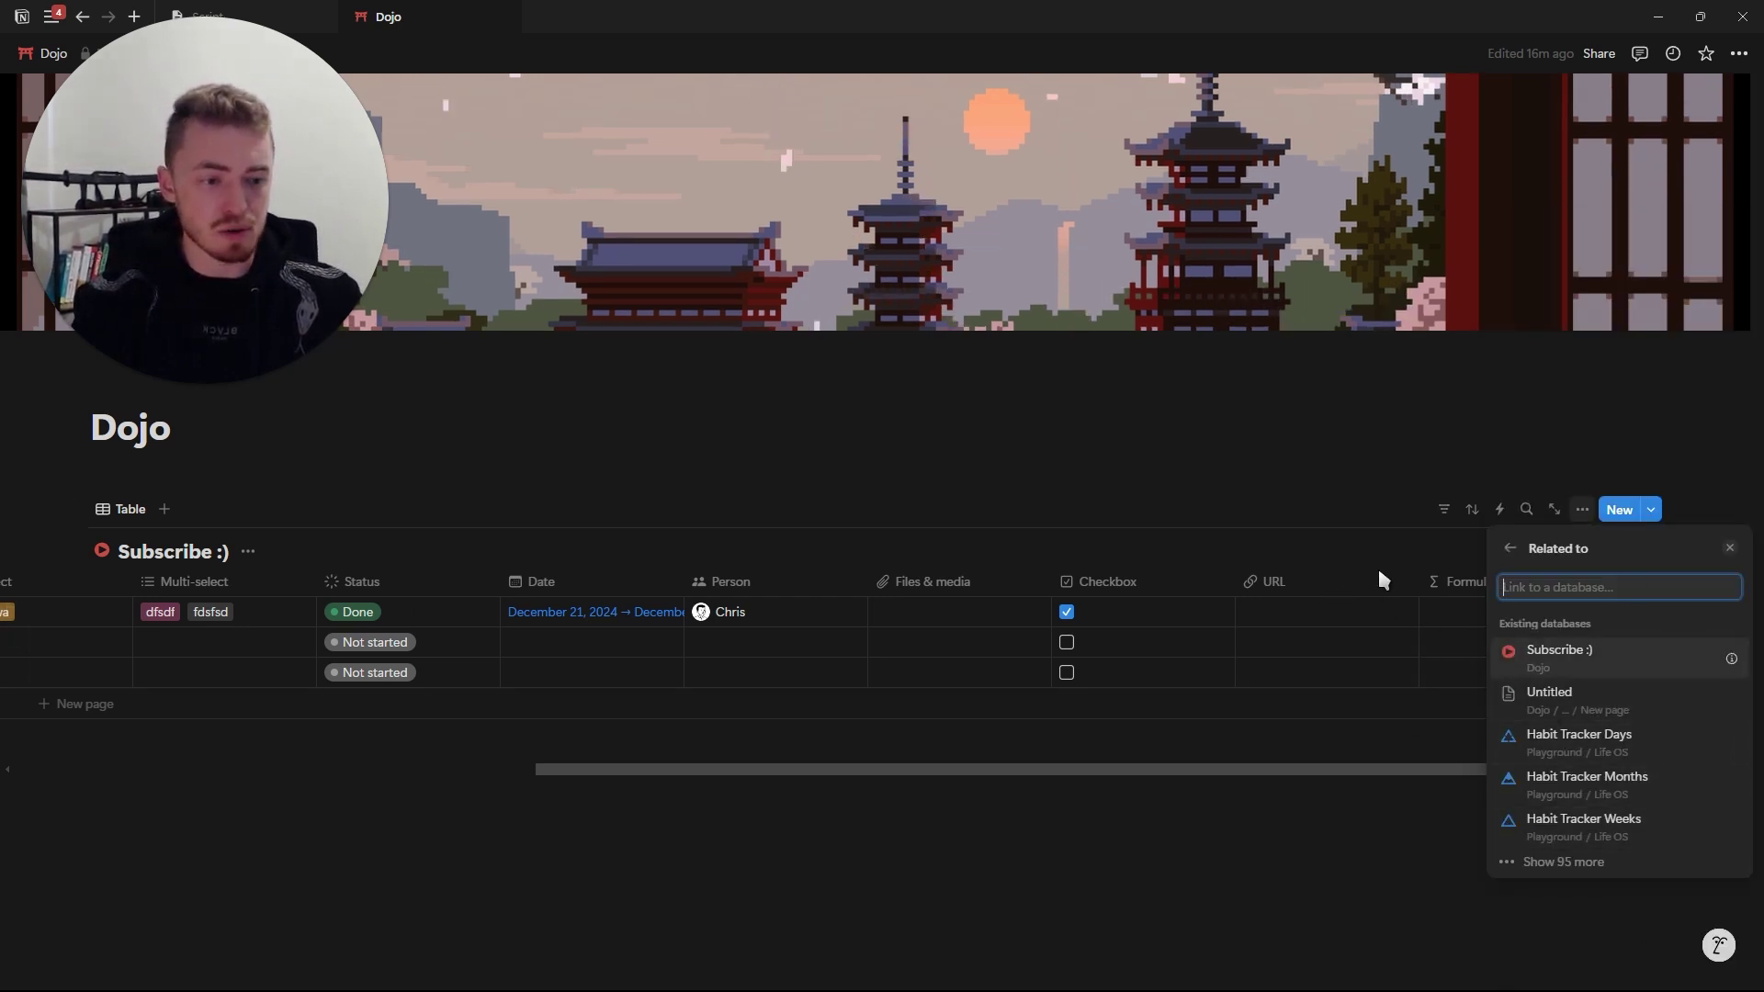
left_click(1355, 588)
left_click(1646, 582)
scroll(1589, 669, "down", 3)
Add a Rollup property, check its cell configuration, then add a Button property.
left_click(1590, 668)
key("Escape")
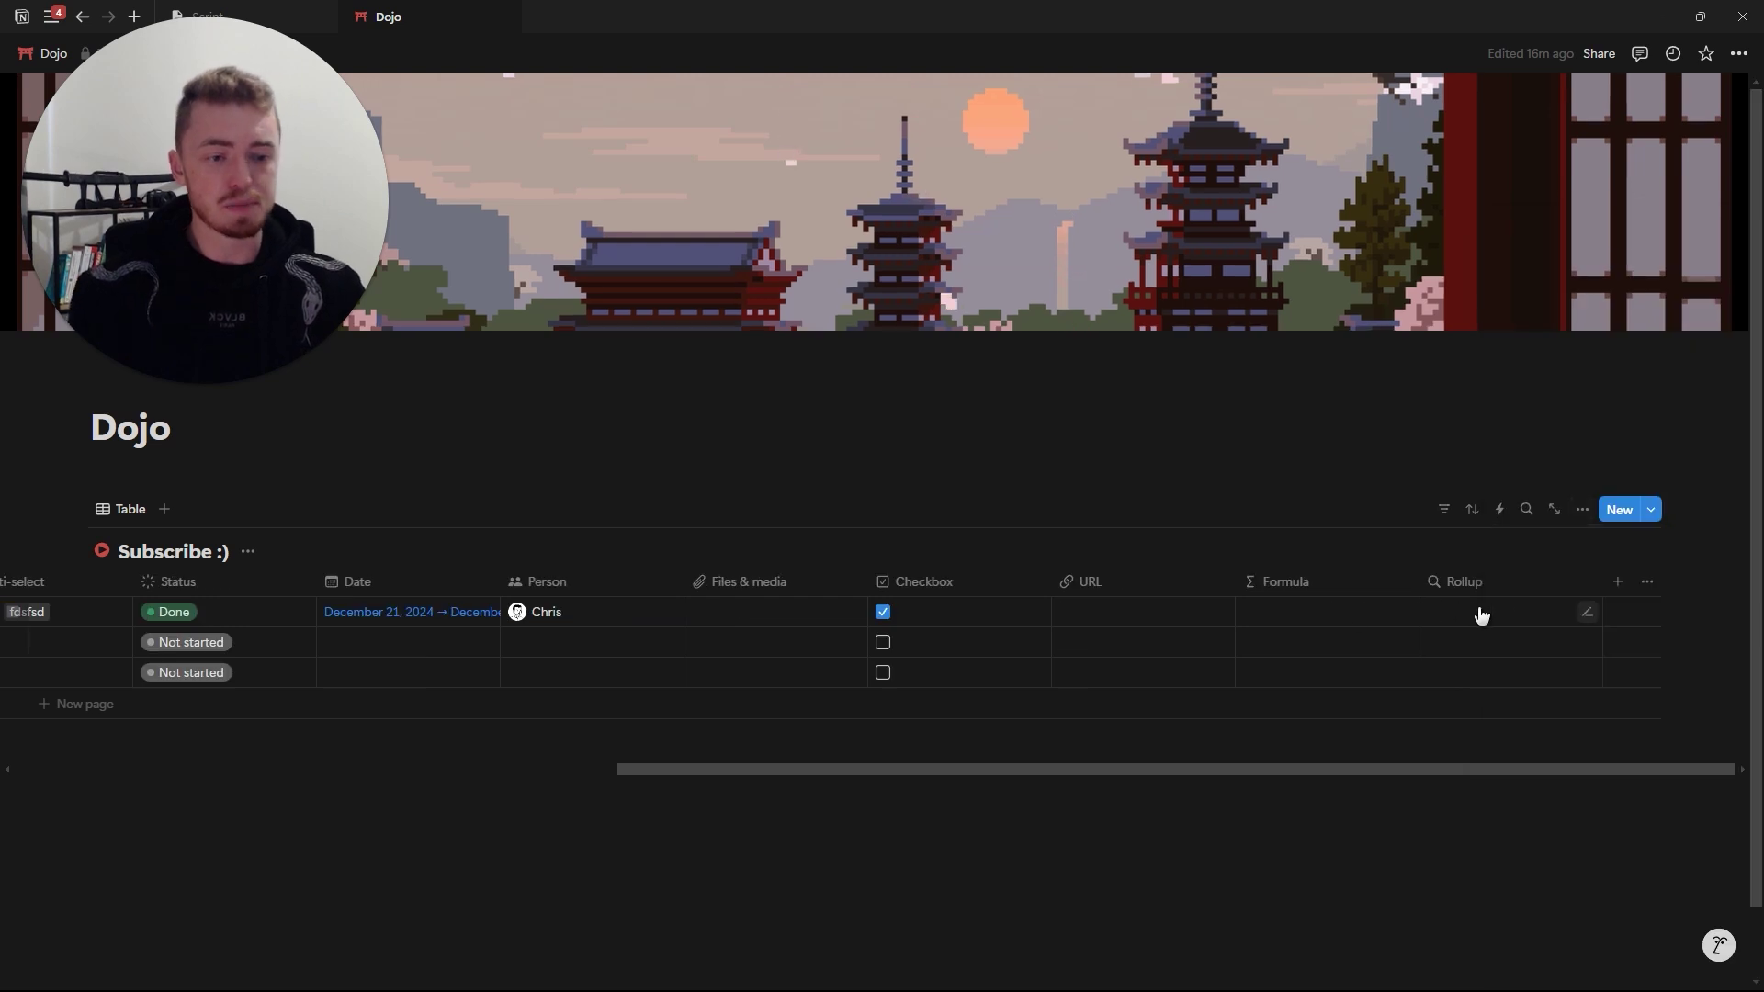
left_click(1557, 625)
key("Escape")
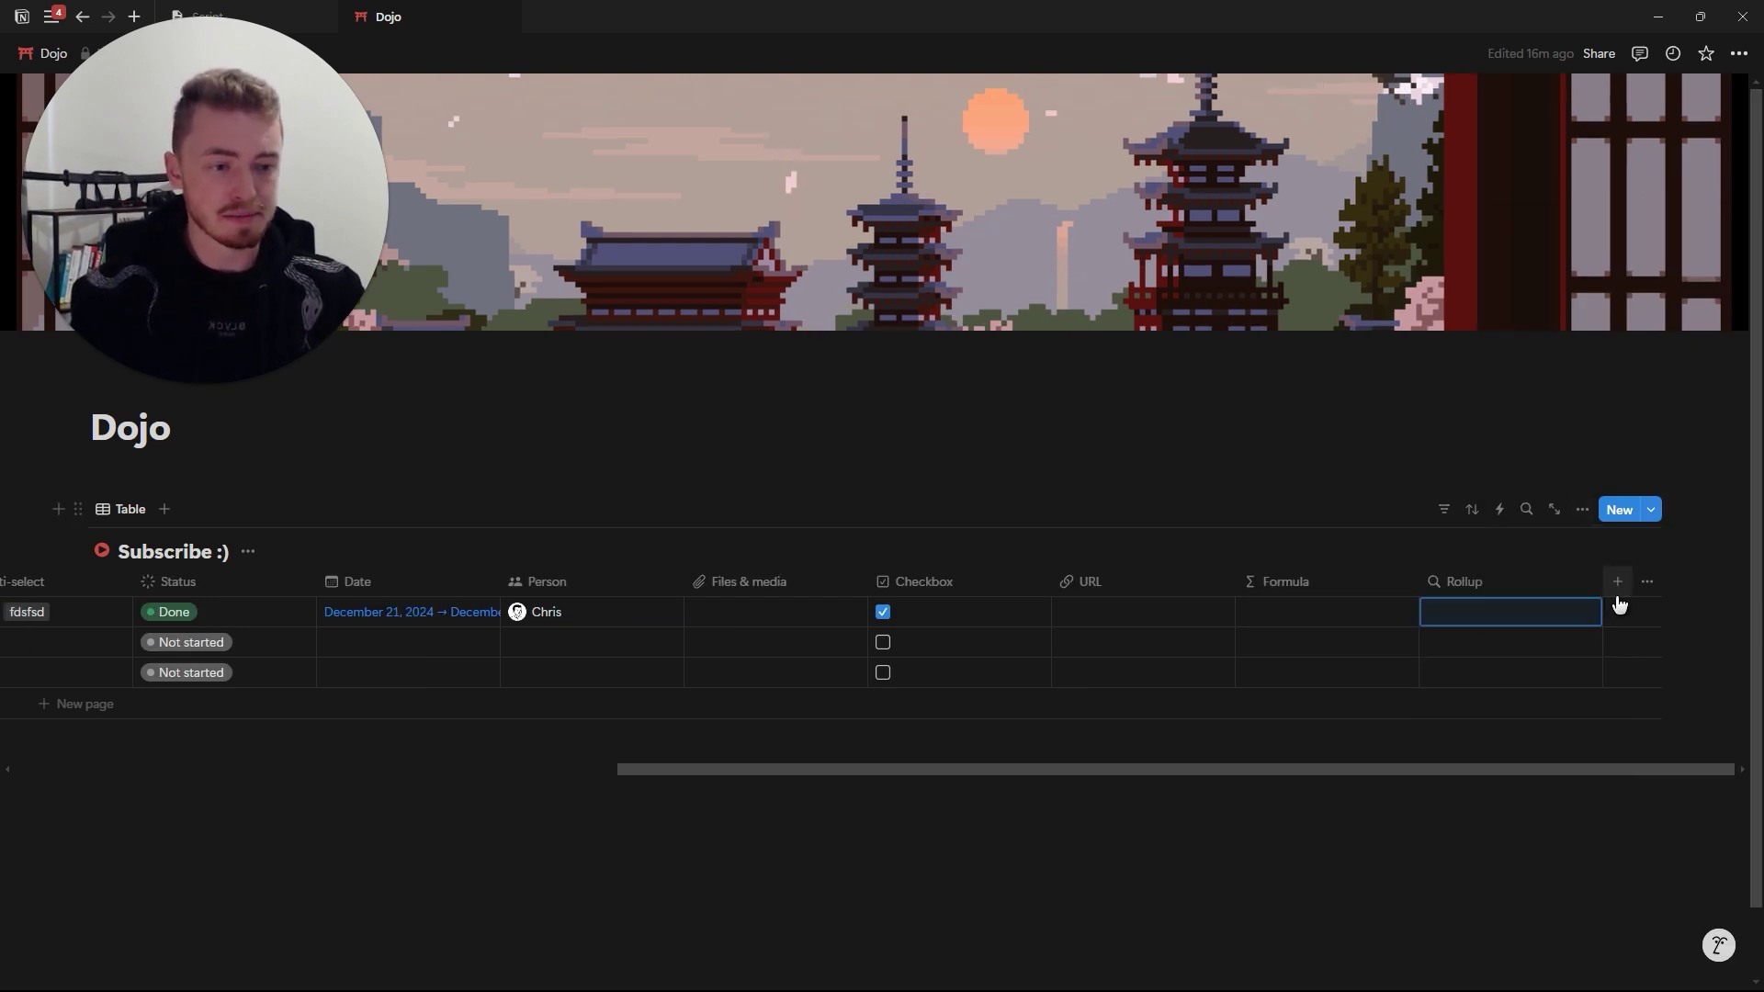
left_click(1618, 595)
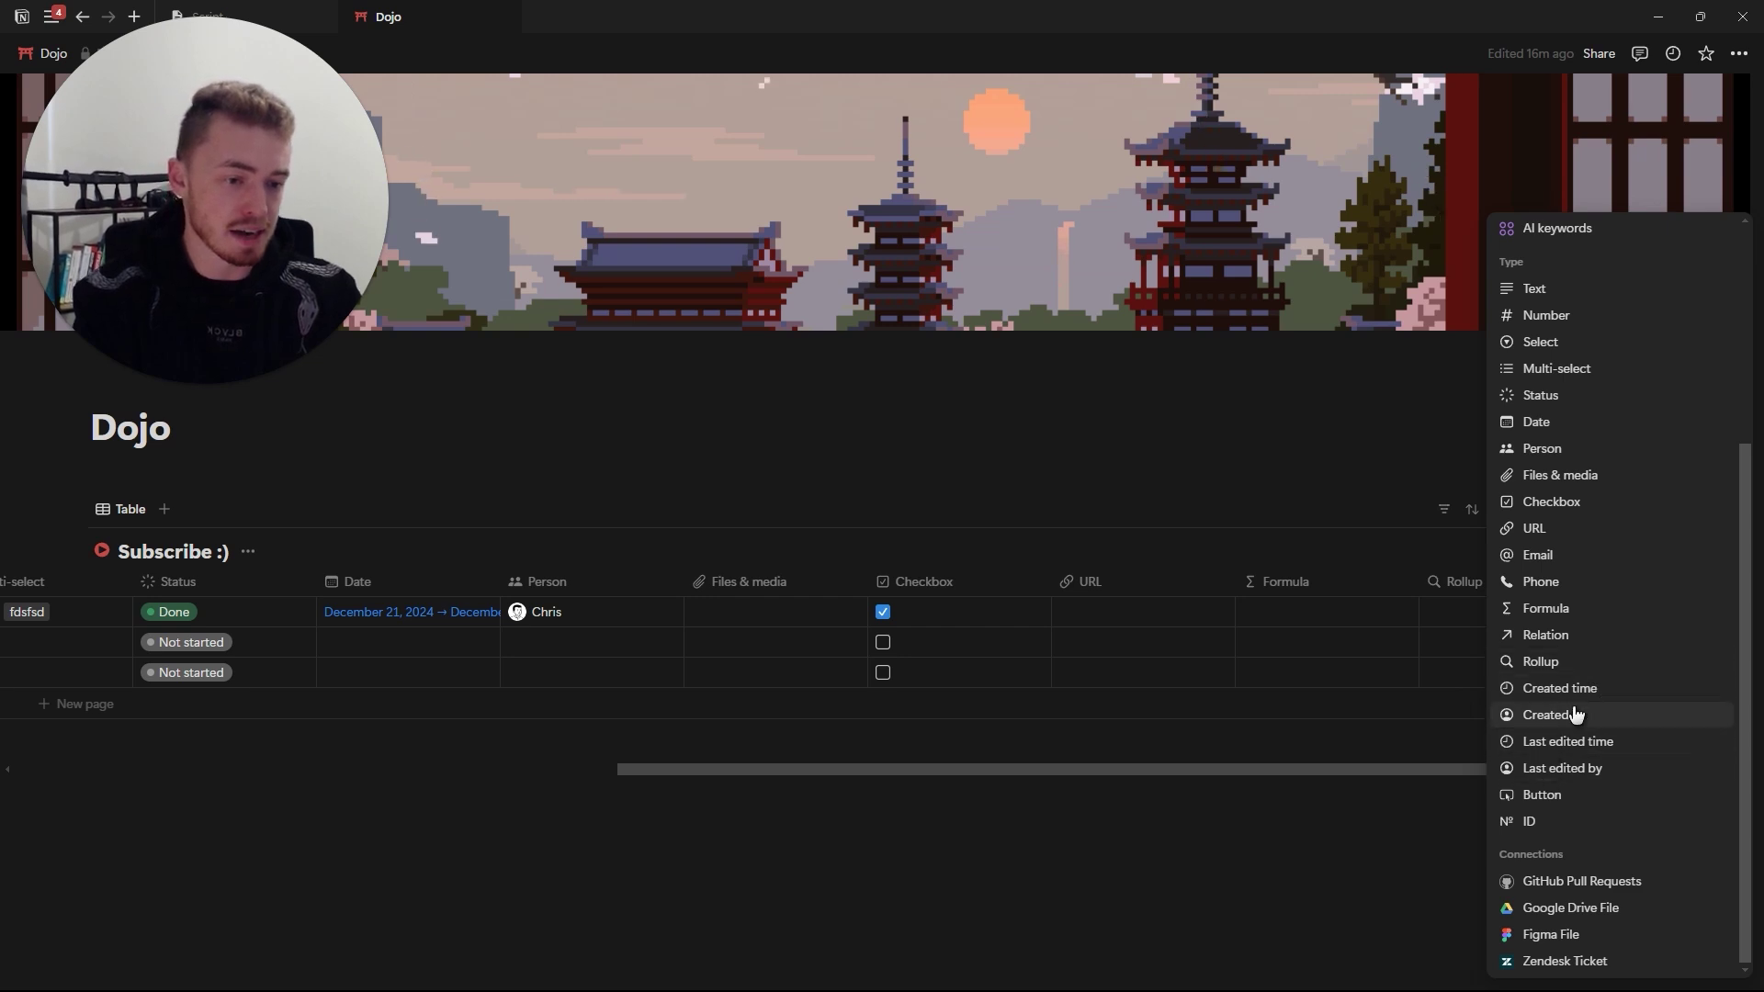
left_click(1562, 795)
Review the Button's automation actions, then close its settings.
left_click(1536, 651)
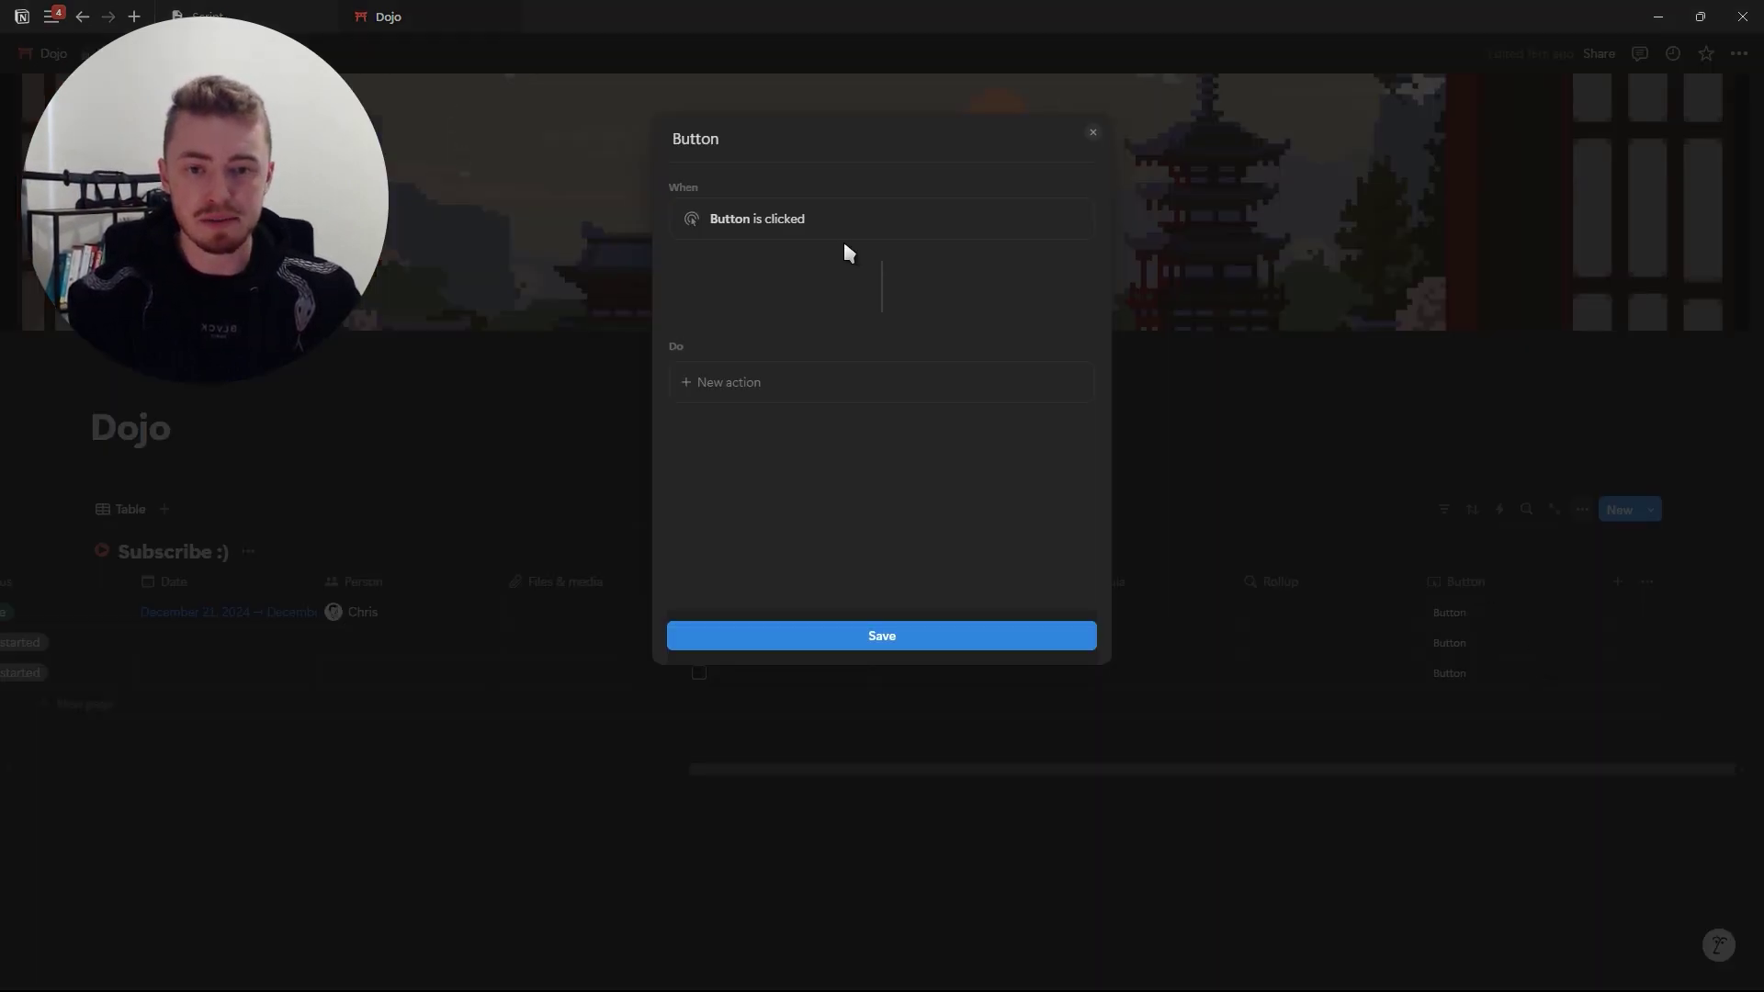
left_click(771, 389)
left_click(776, 391)
left_click(775, 392)
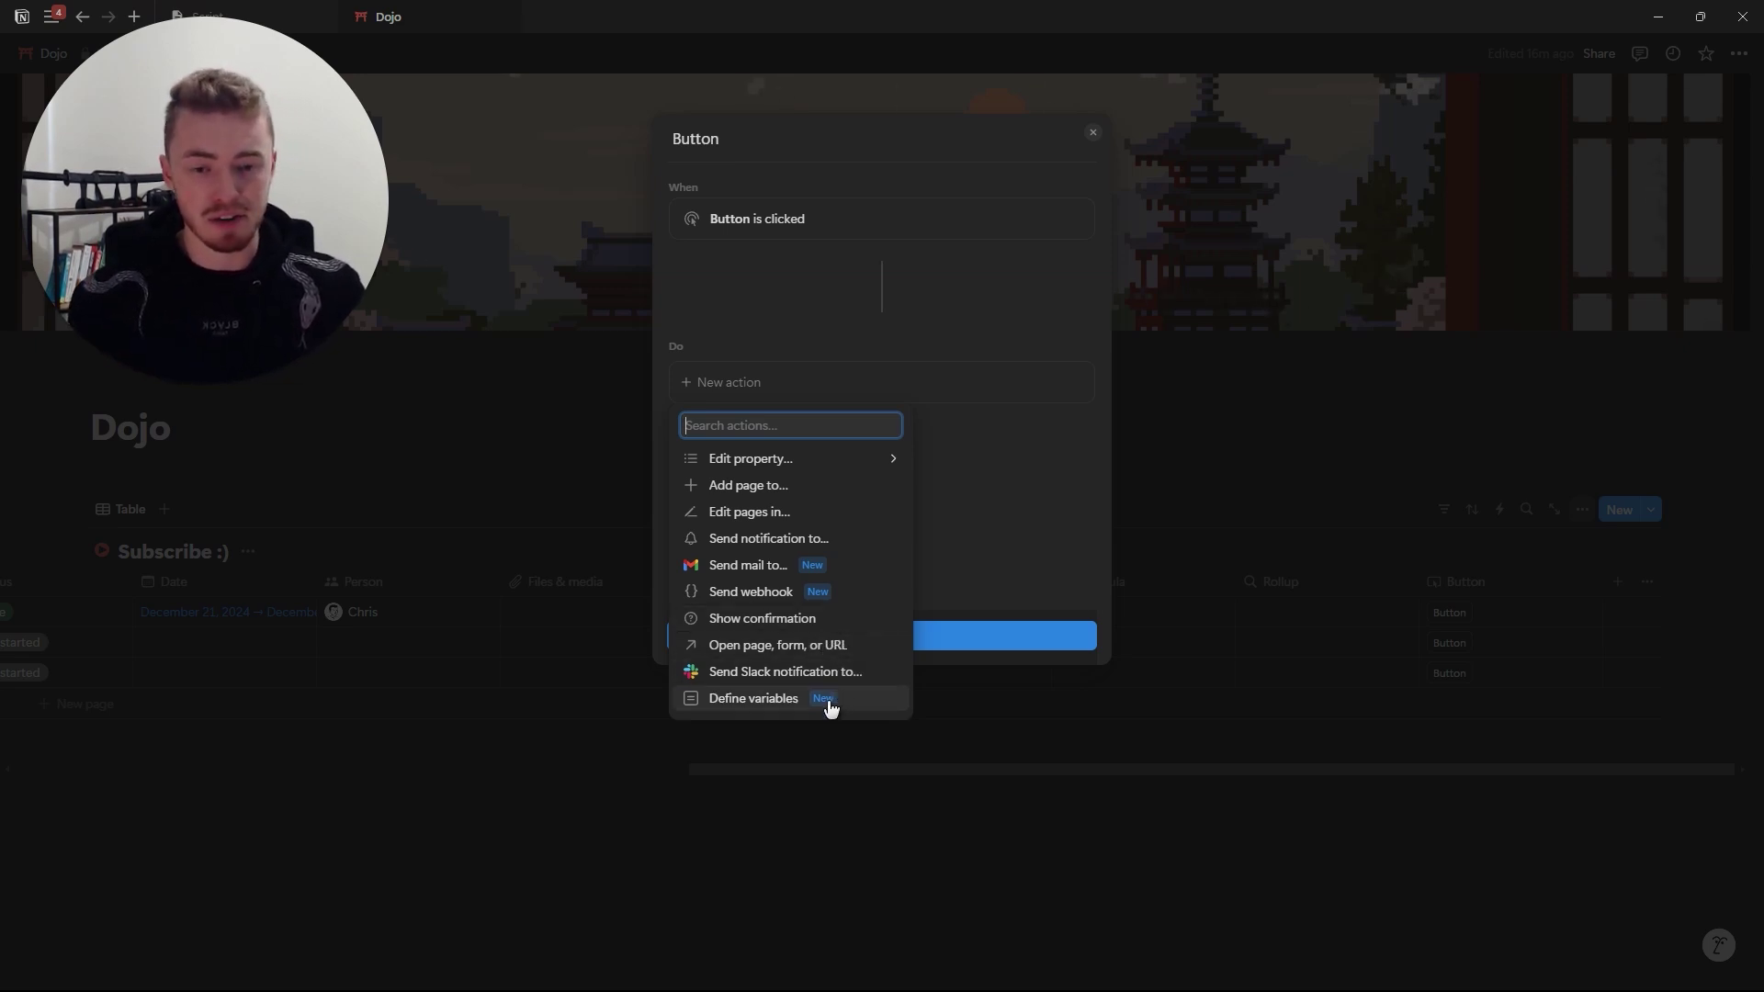
left_click(1092, 132)
left_click(1093, 133)
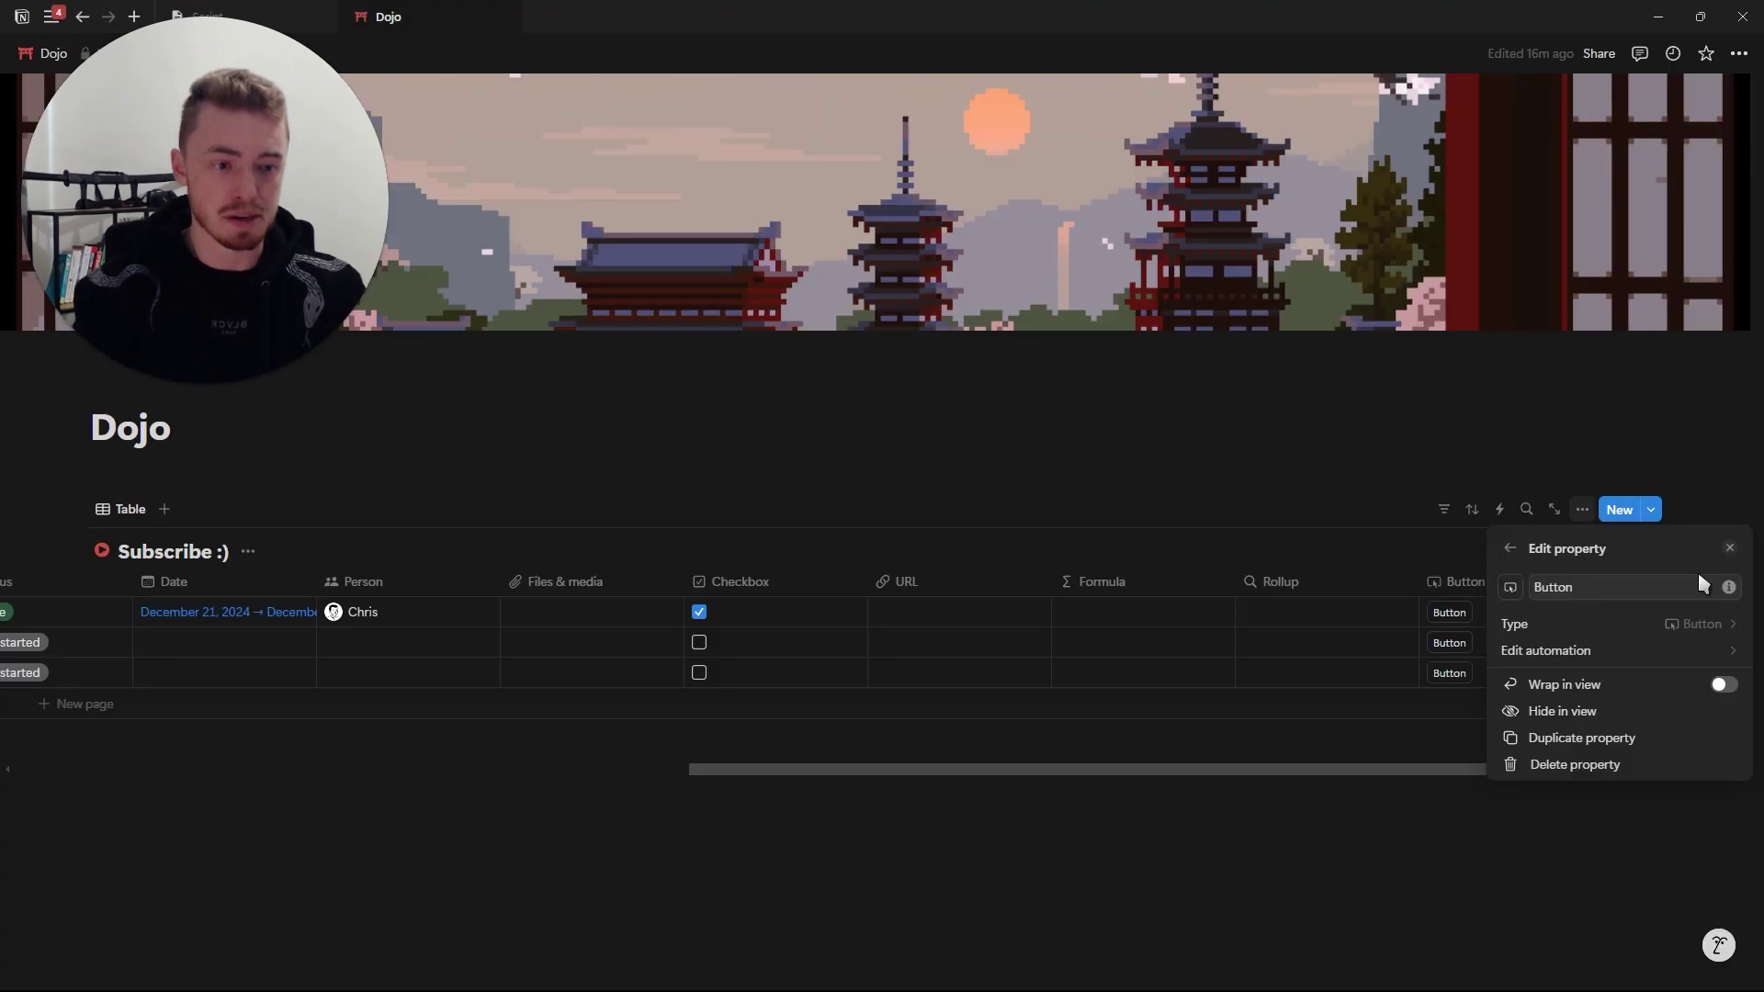
Add an ID property with prefix SUB, numbering rows SUB-5 to SUB-7.
left_click(1562, 622)
left_click(1573, 825)
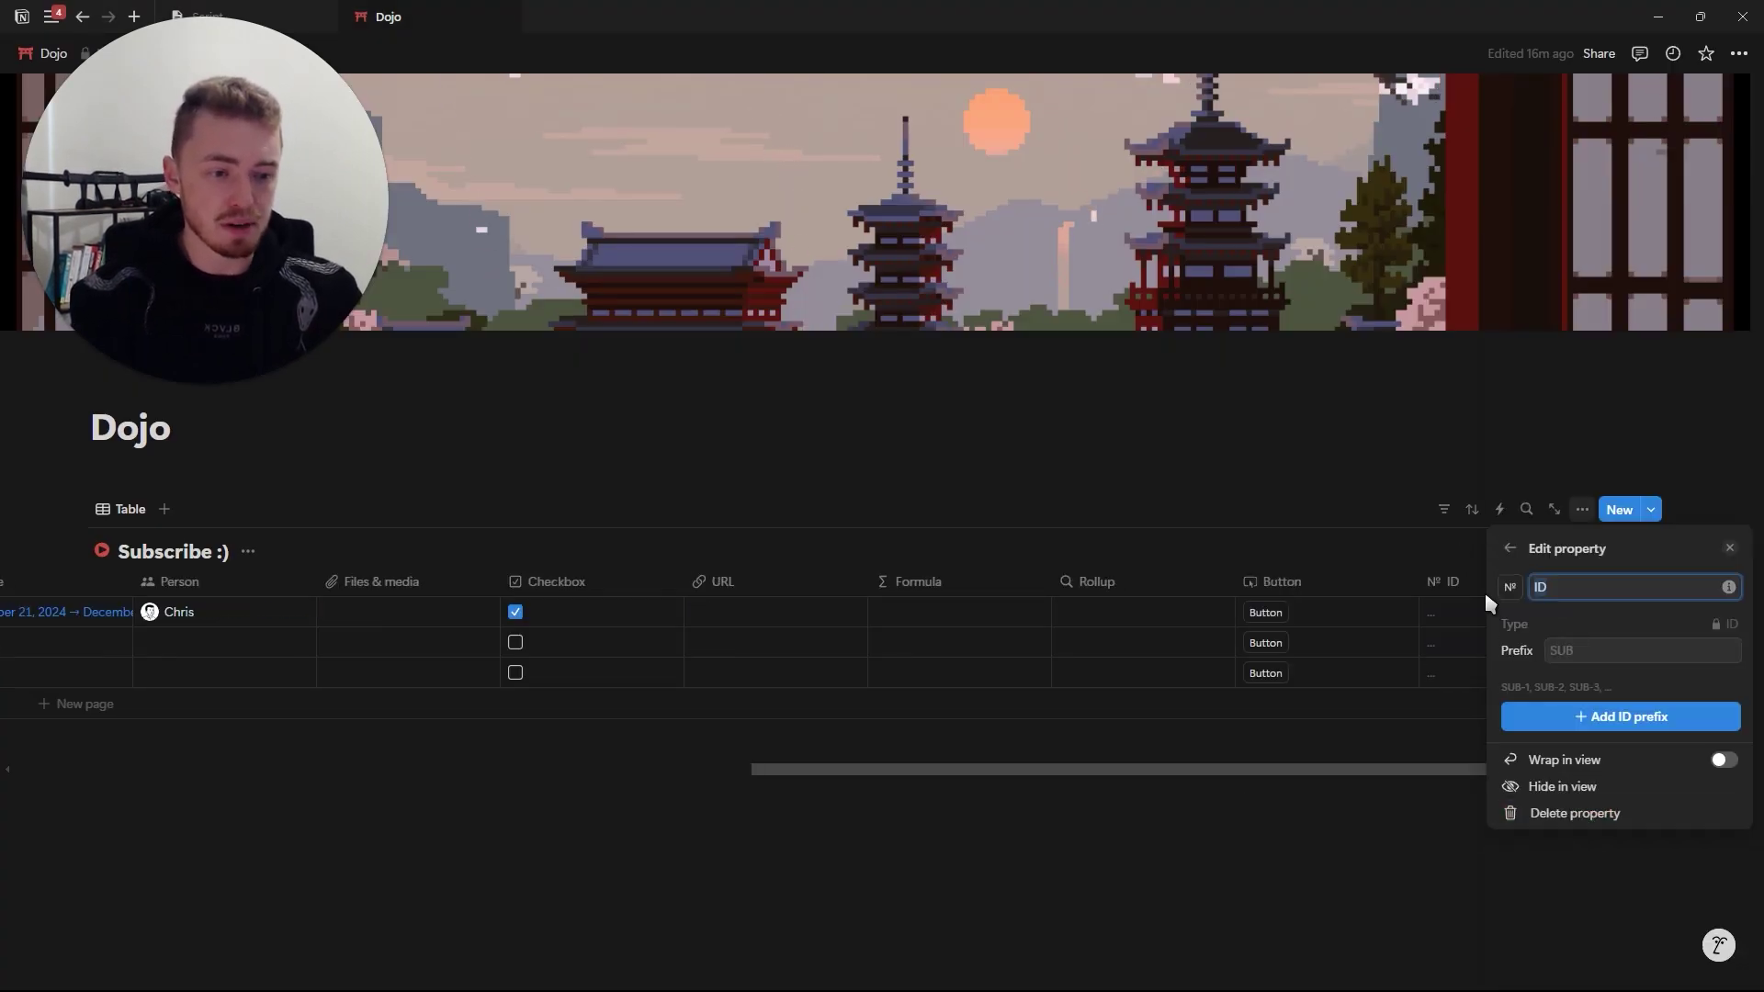
left_click(1572, 650)
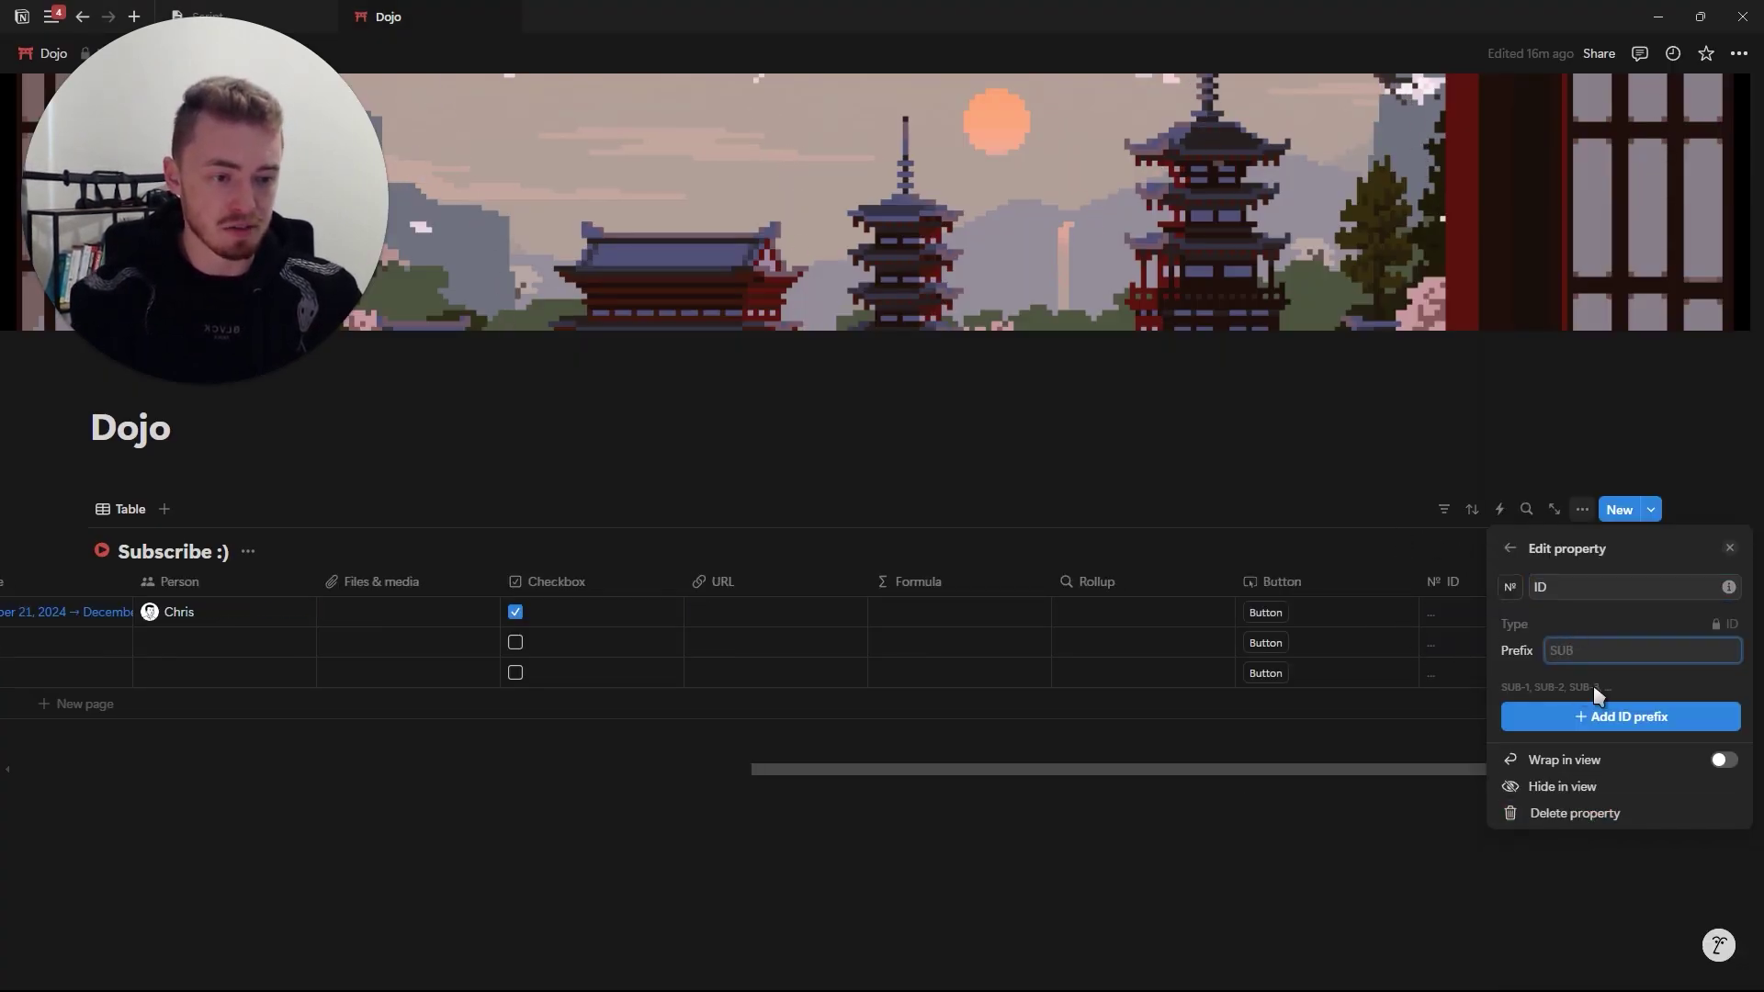
type("SUB")
left_click(1730, 549)
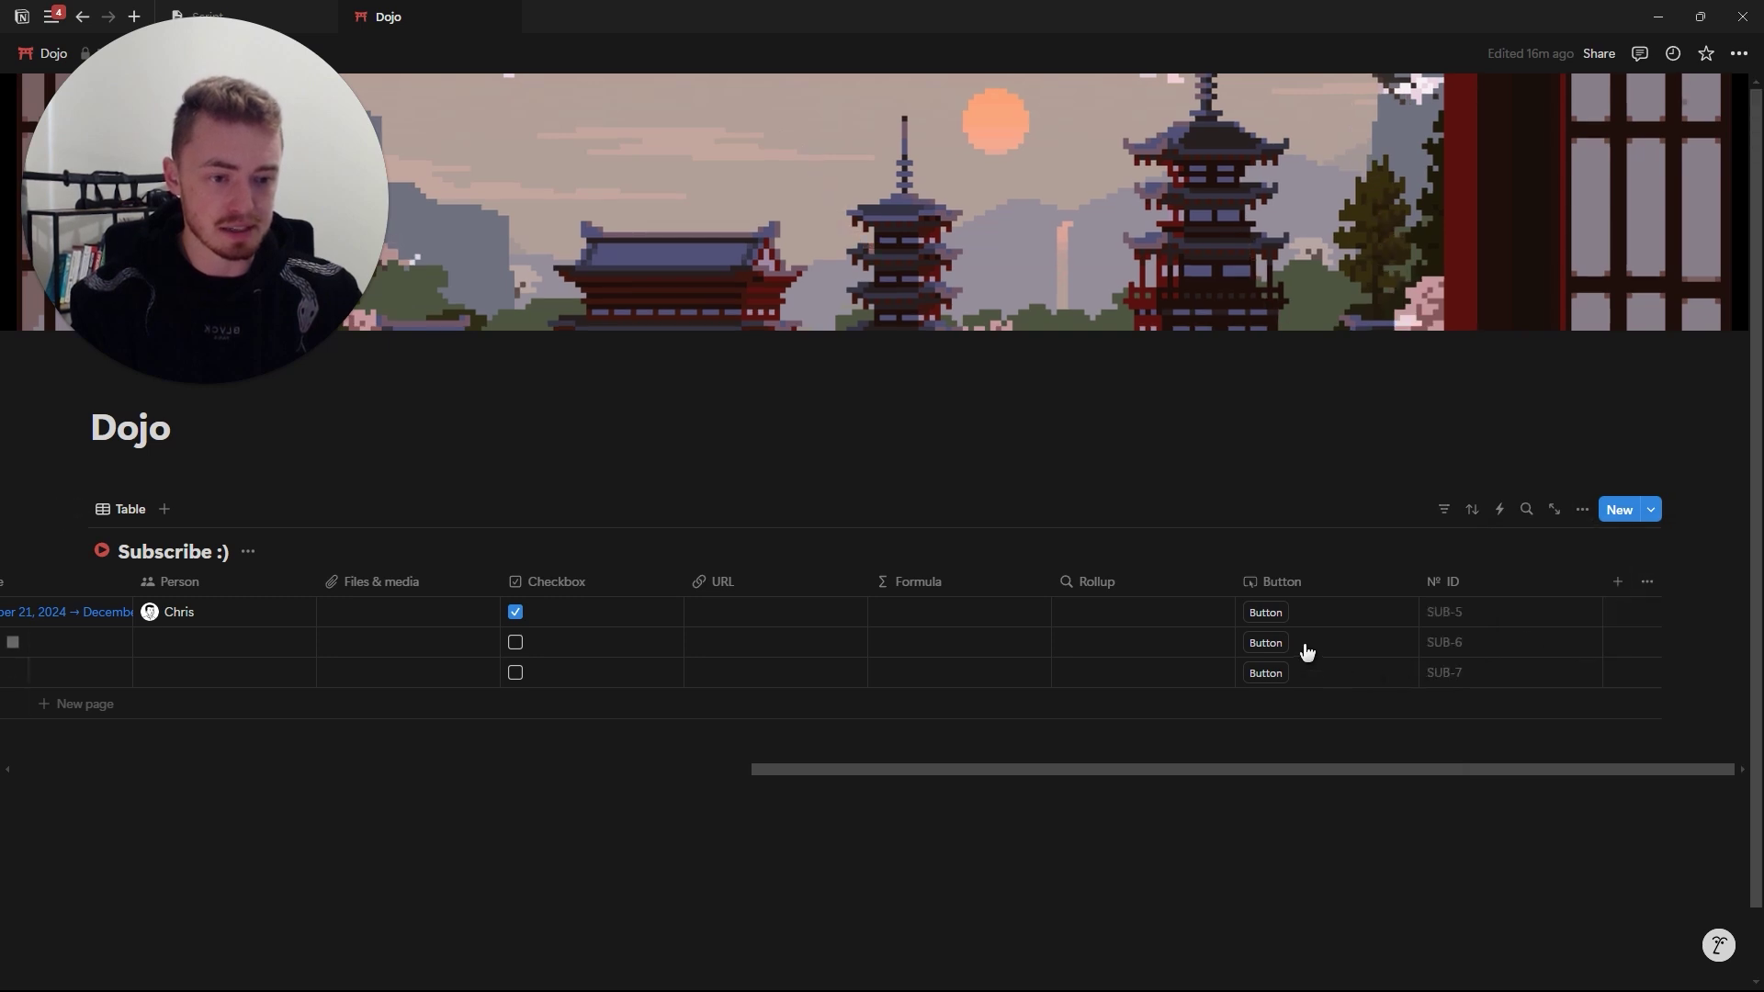
left_click(973, 617)
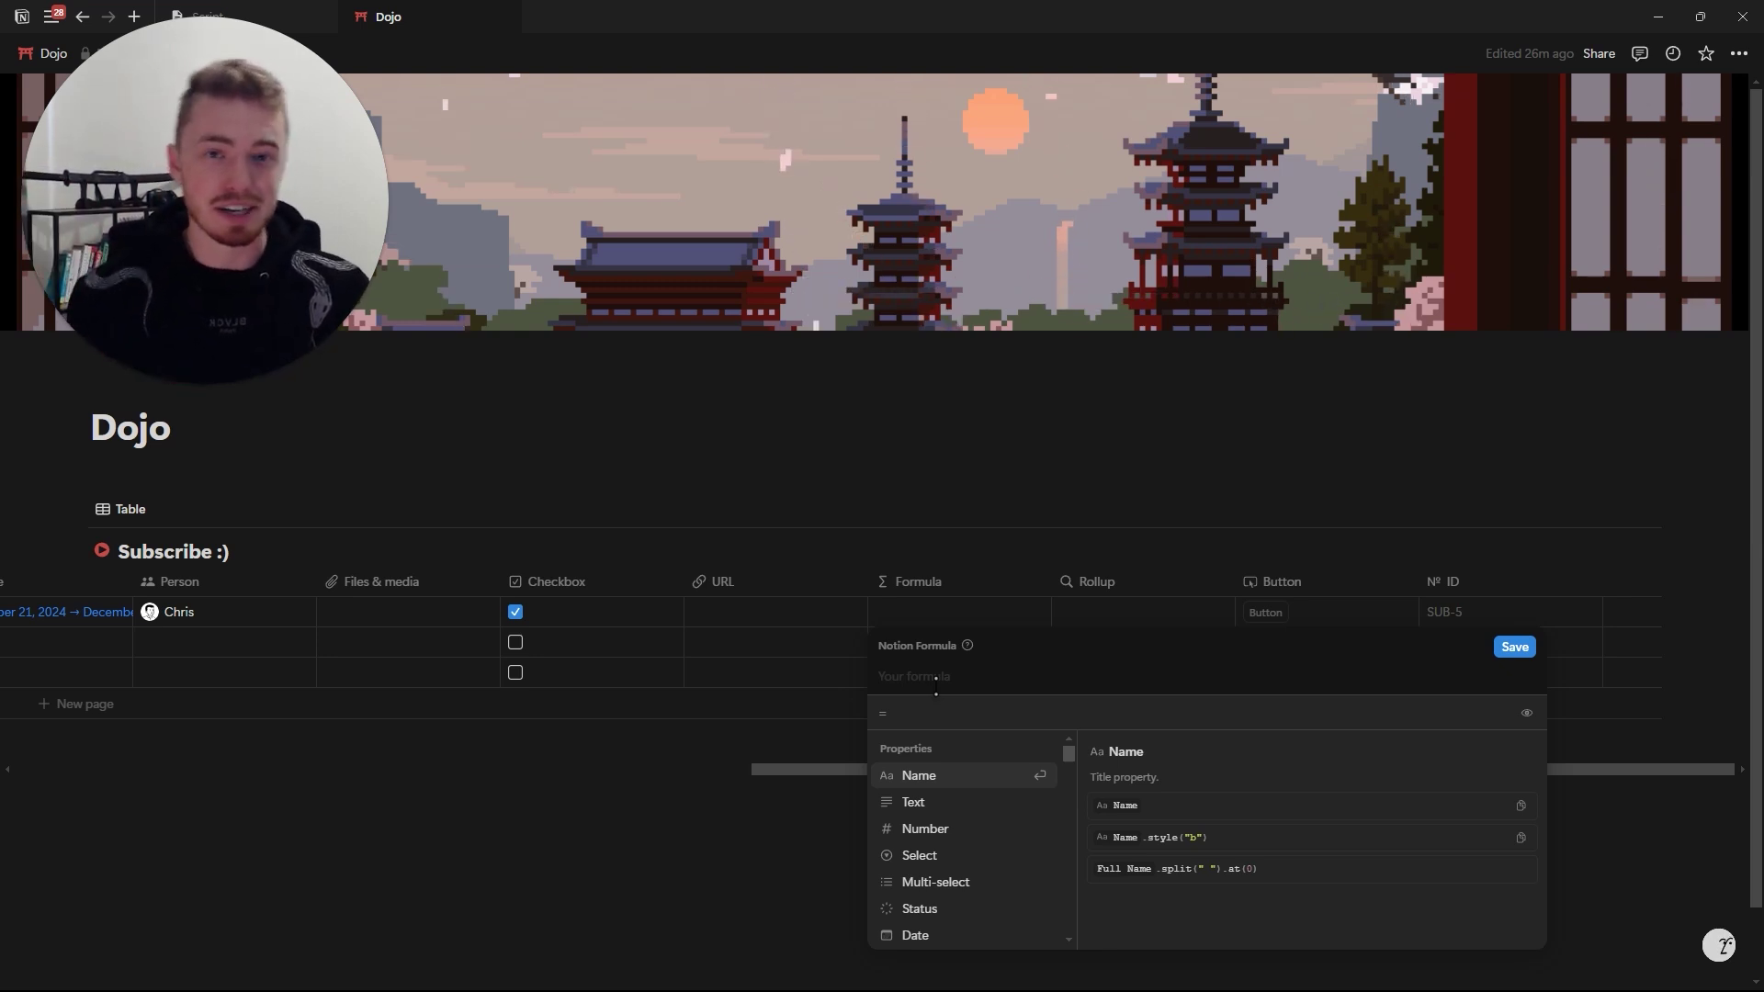
Scroll through the formula editor's list of available functions.
scroll(973, 790, "down", 15)
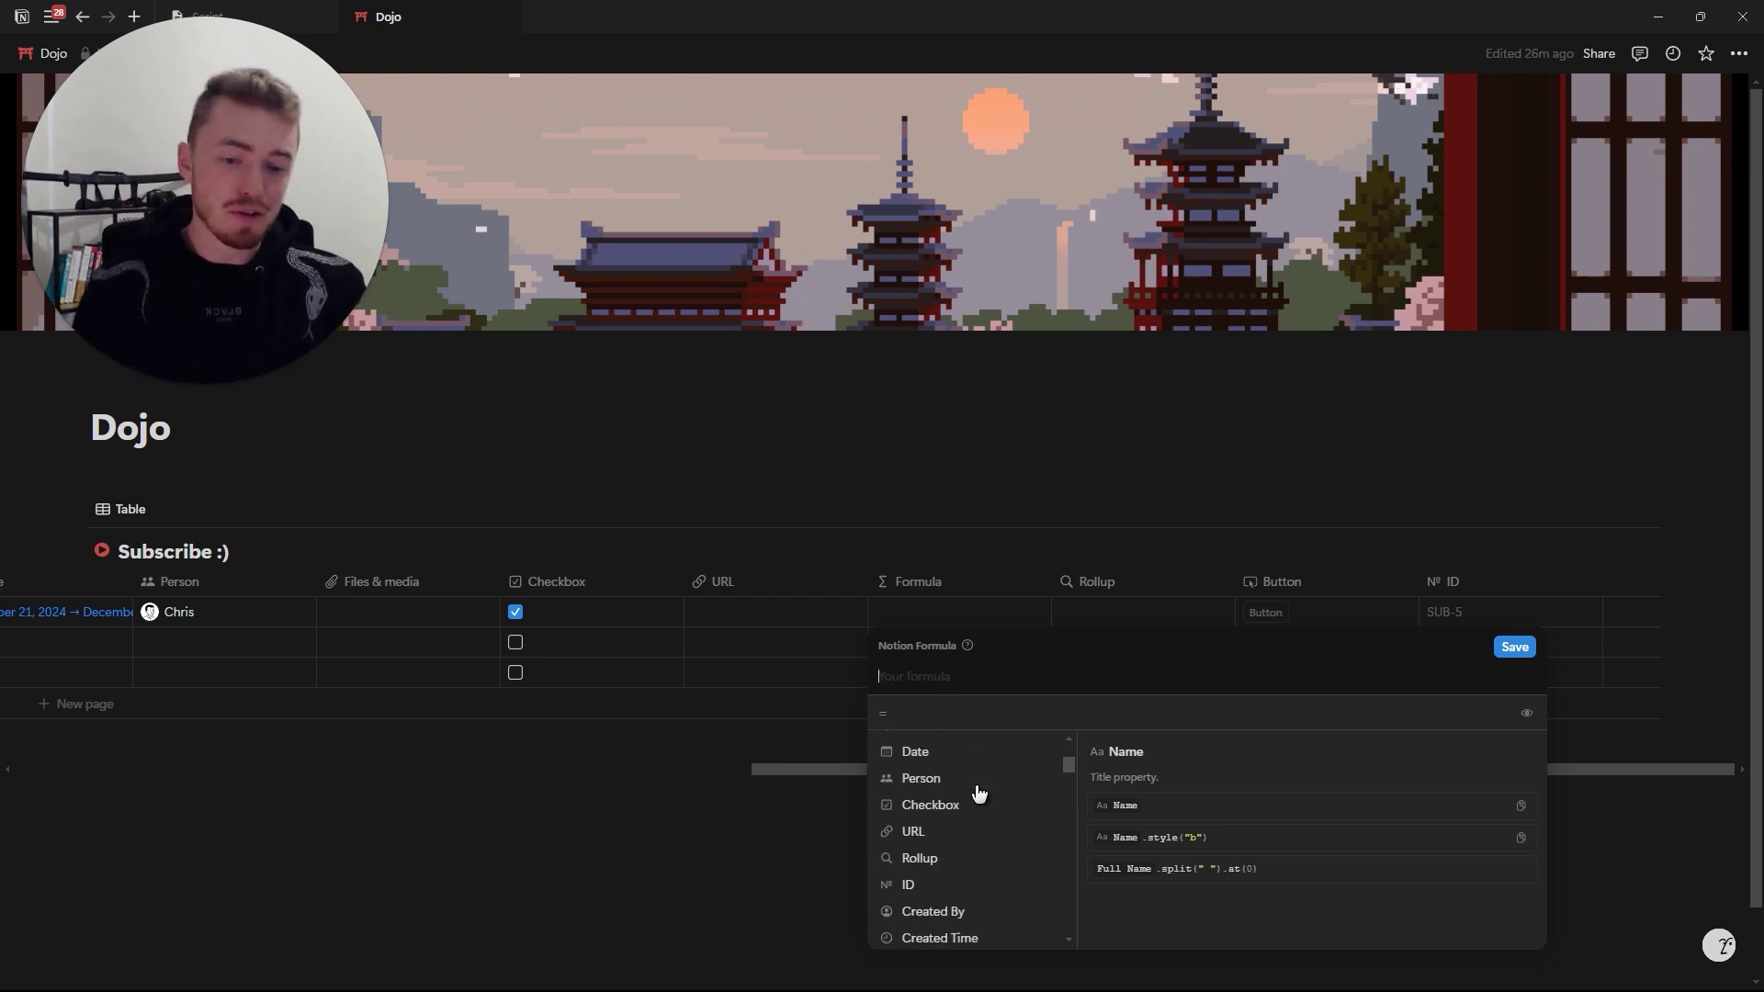
scroll(972, 801, "down", 15)
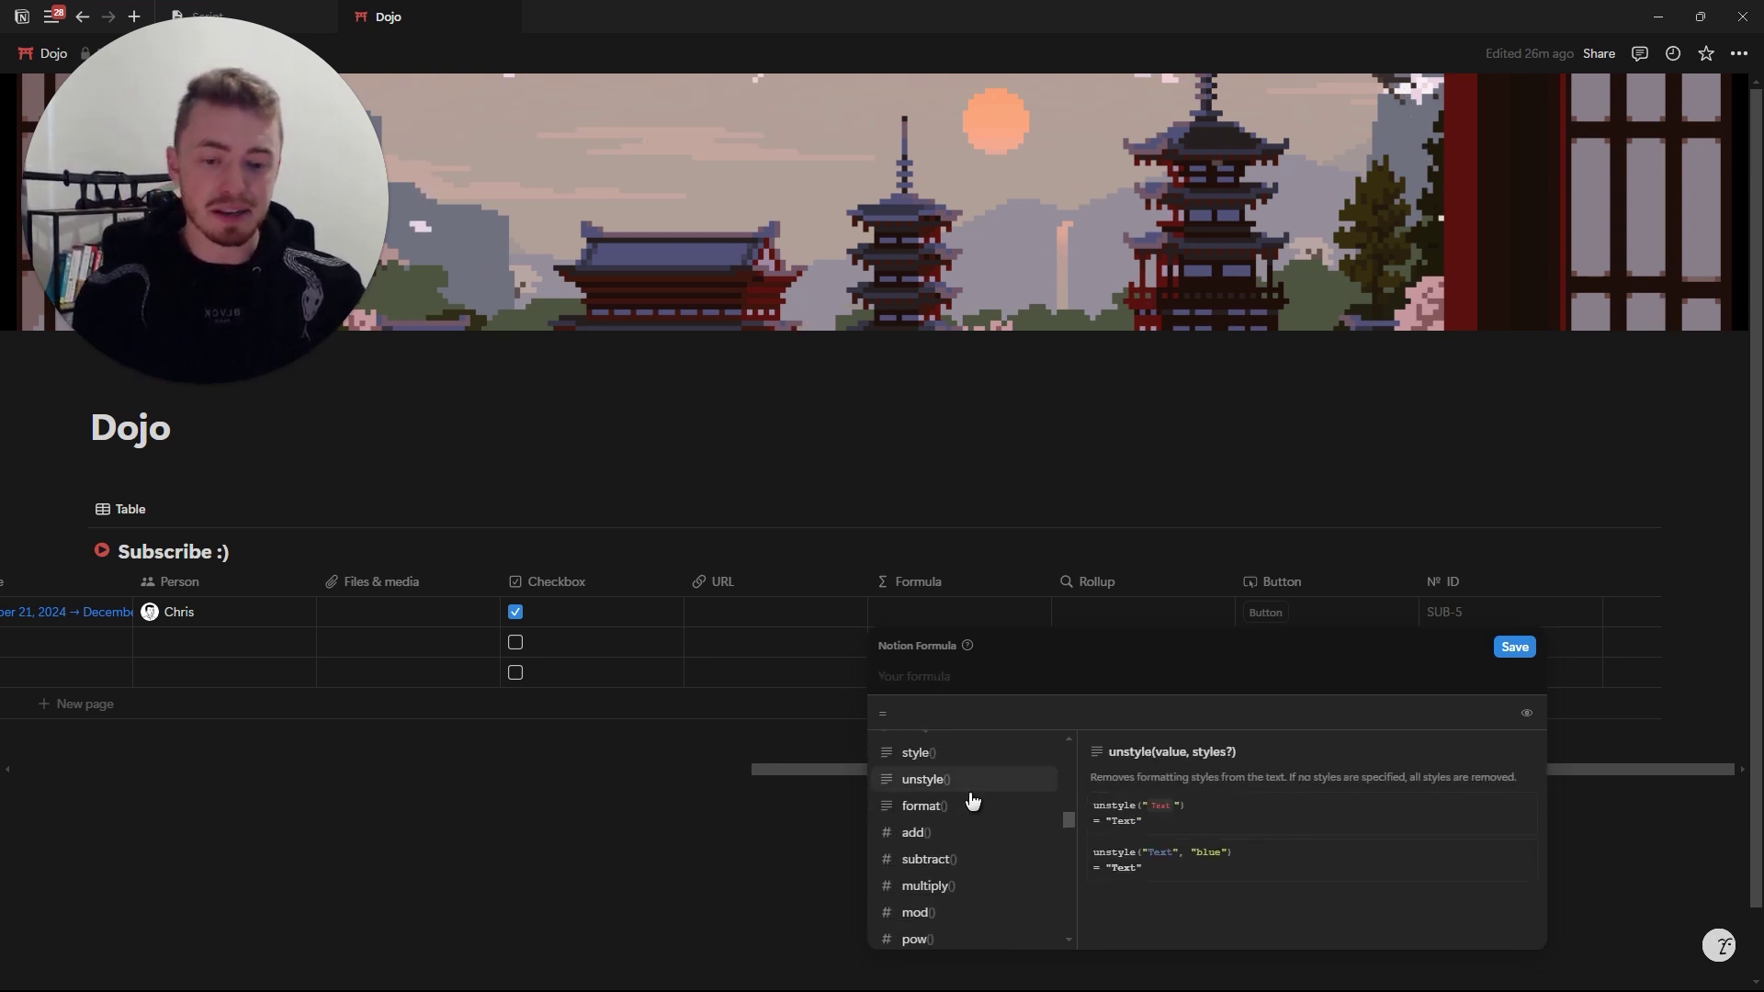
scroll(976, 826, "down", 3)
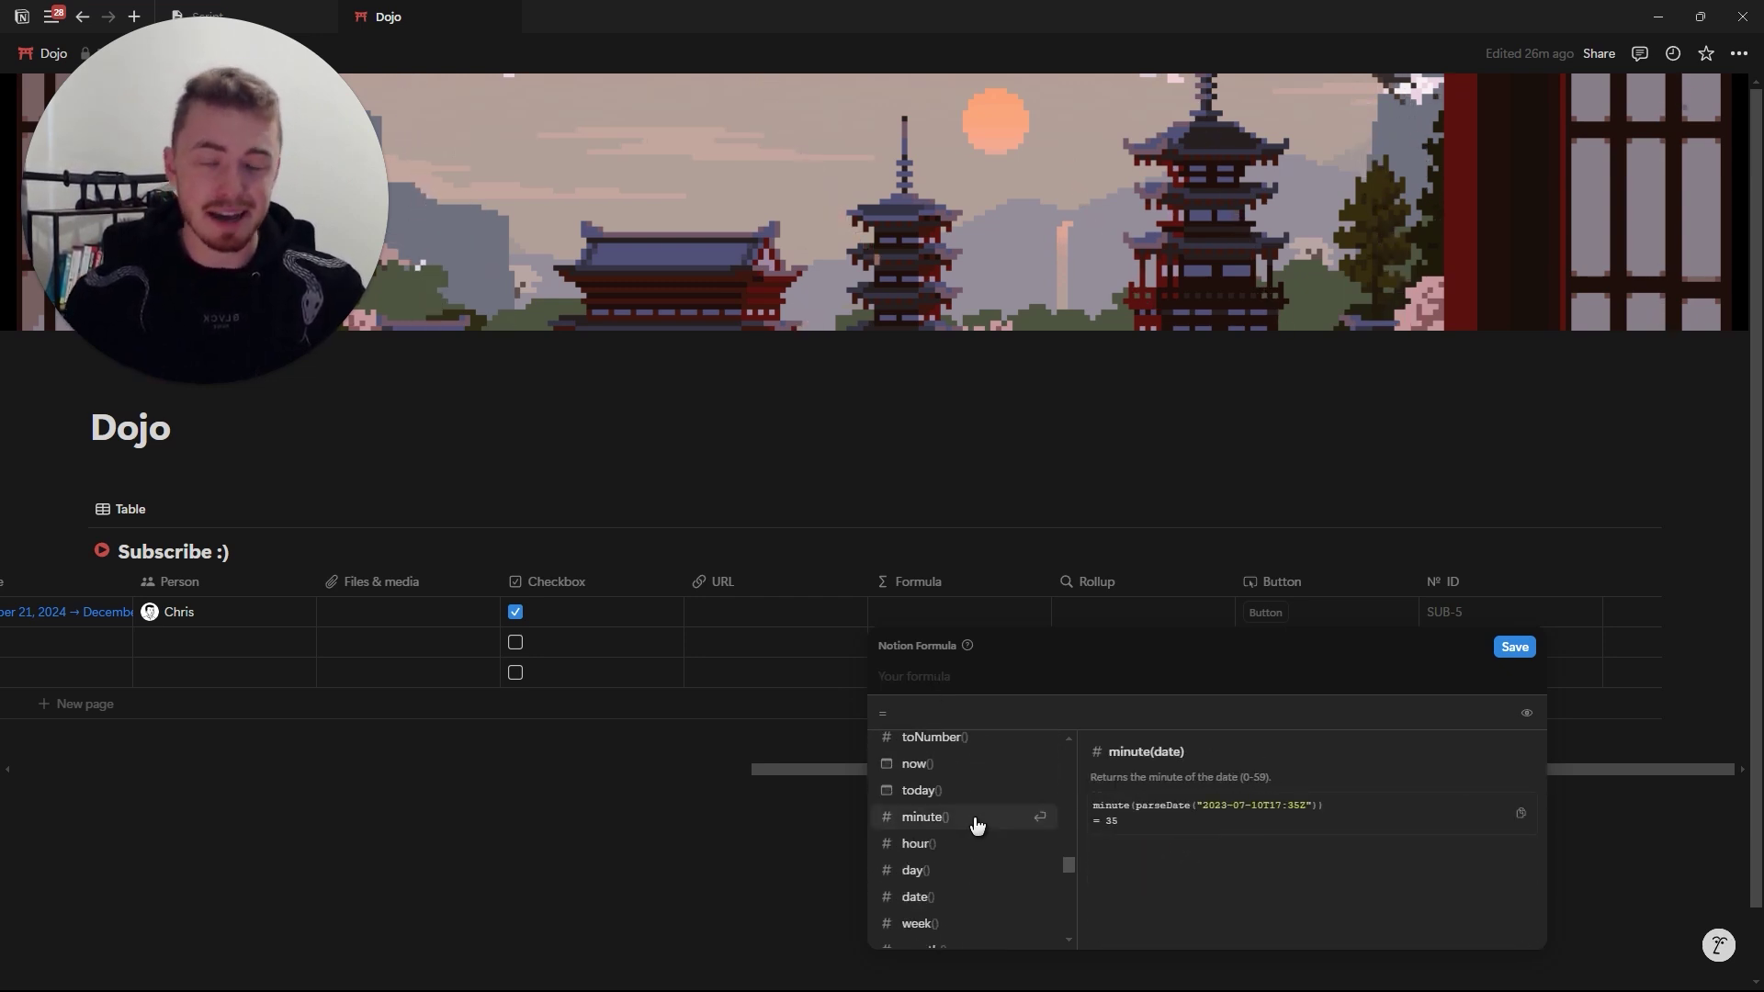
scroll(977, 807, "down", 3)
scroll(977, 808, "up", 10)
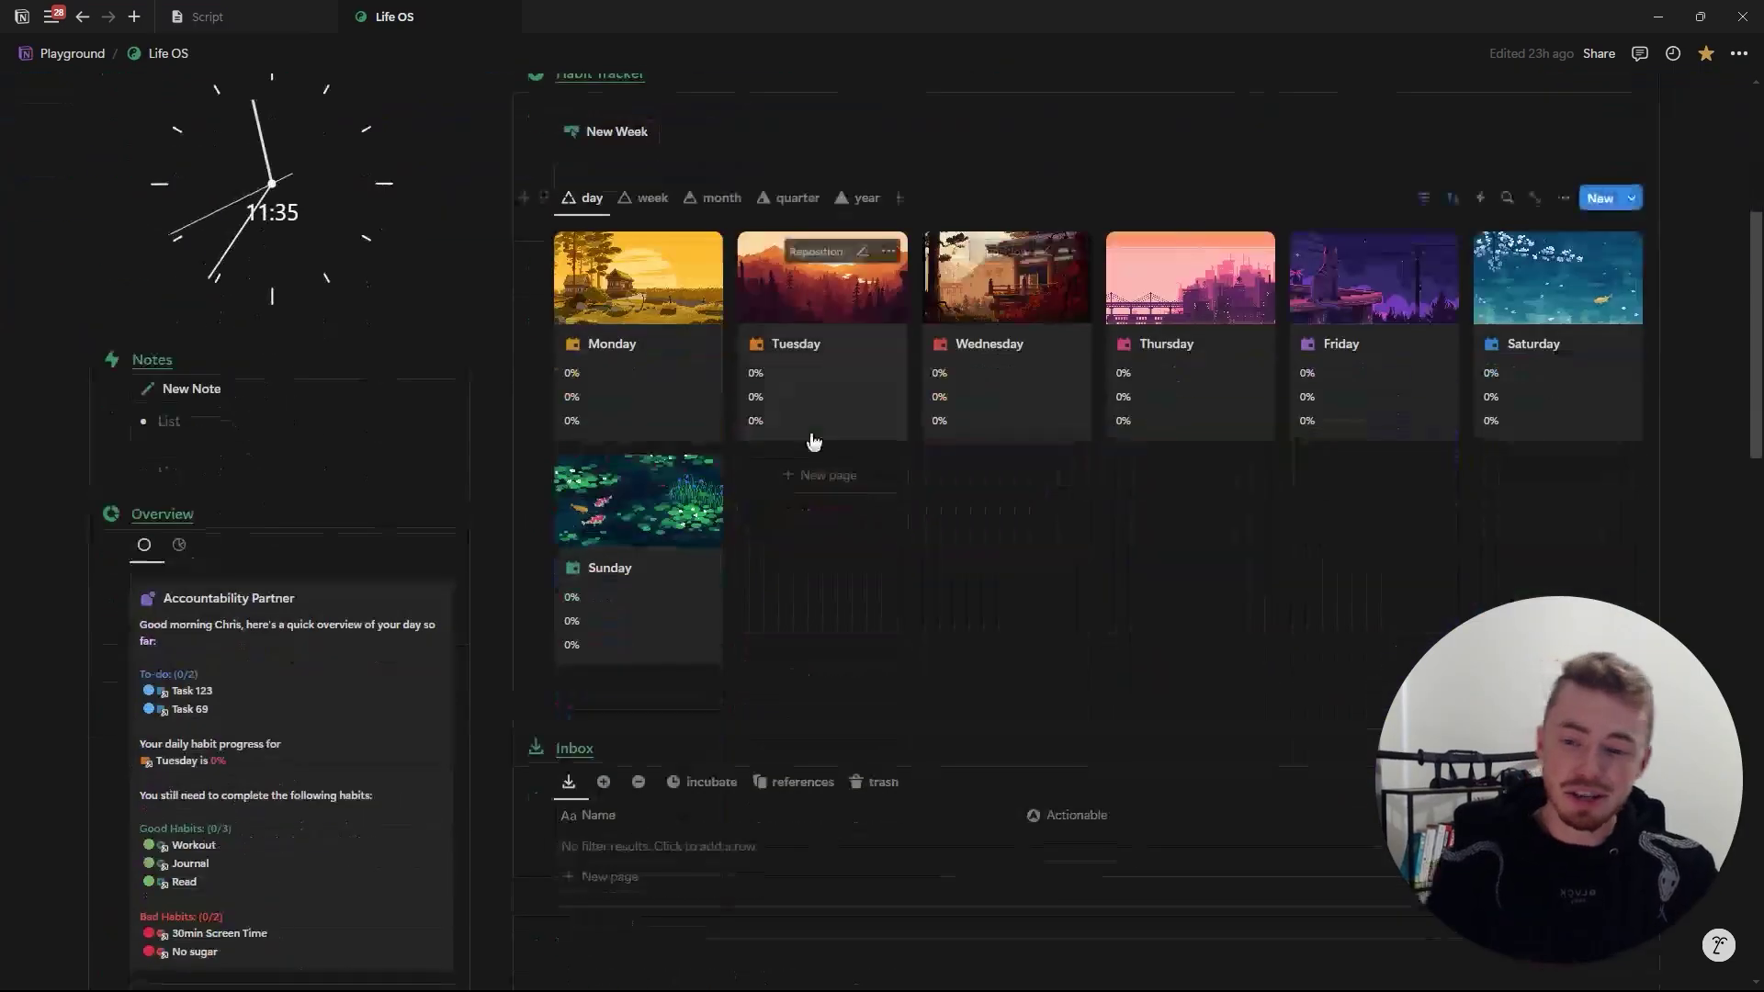
scroll(816, 441, "down", 2)
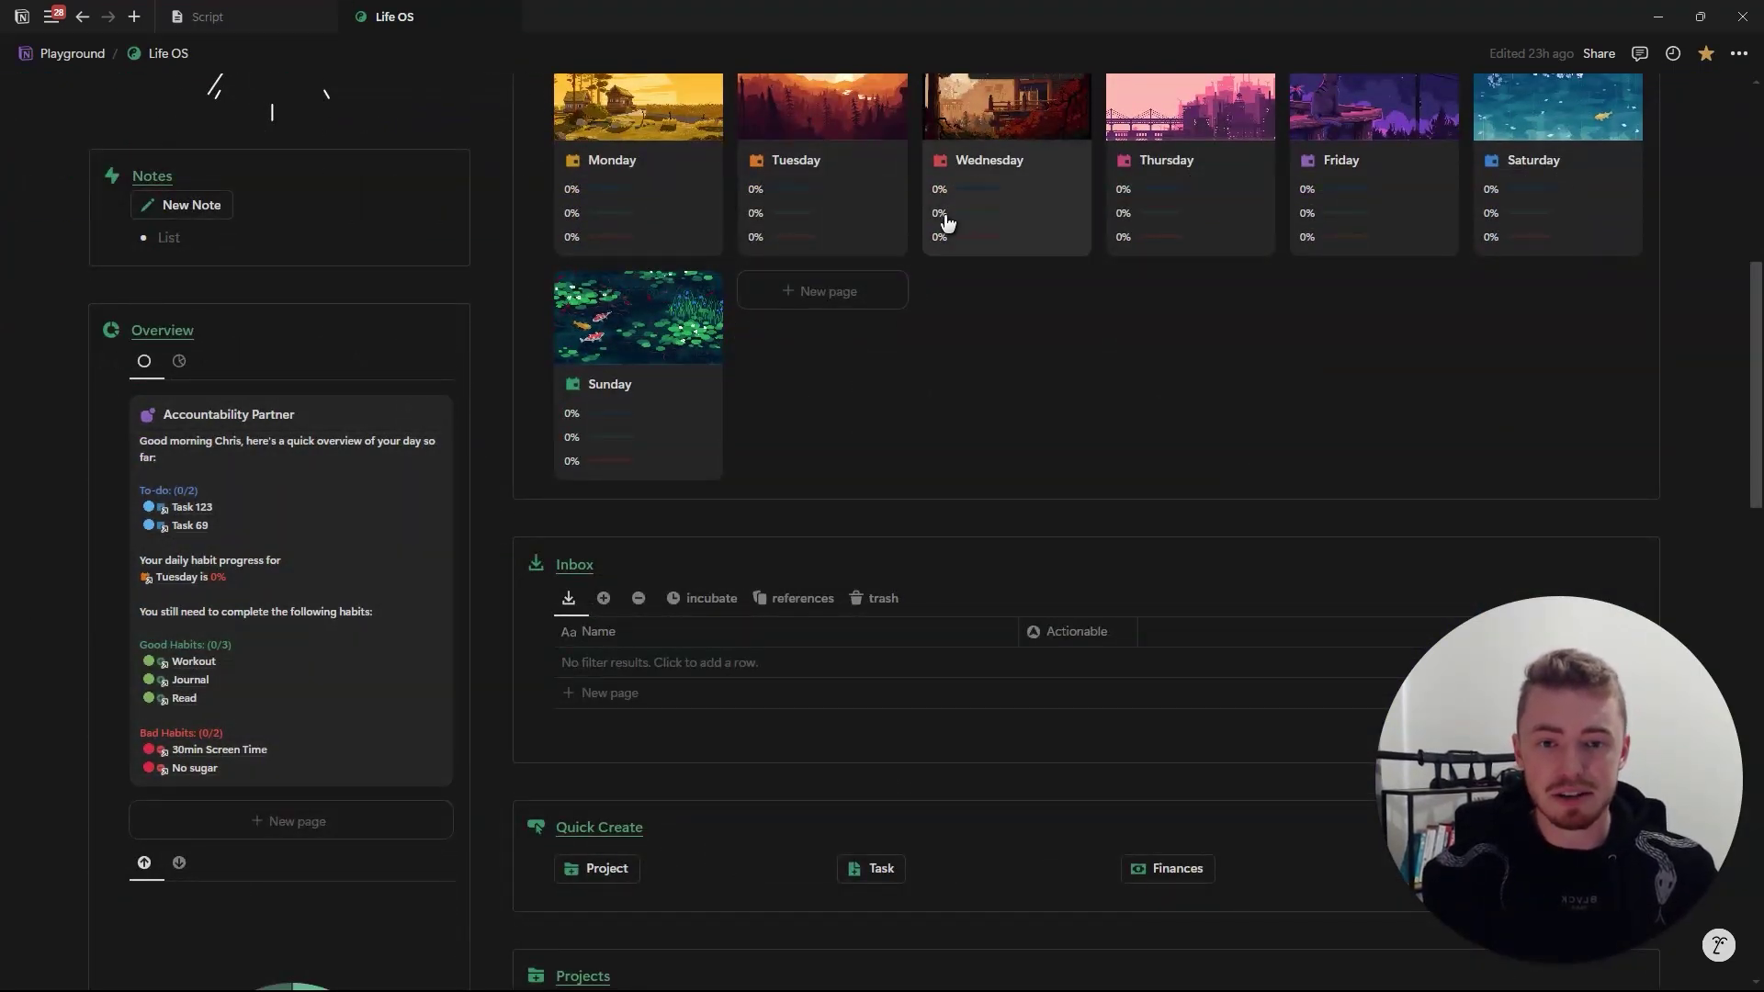
Tick Tuesday's Workout, Journal, Read, 30min Screen Time and No sugar, then open the Accountability Partner formula.
left_click(862, 225)
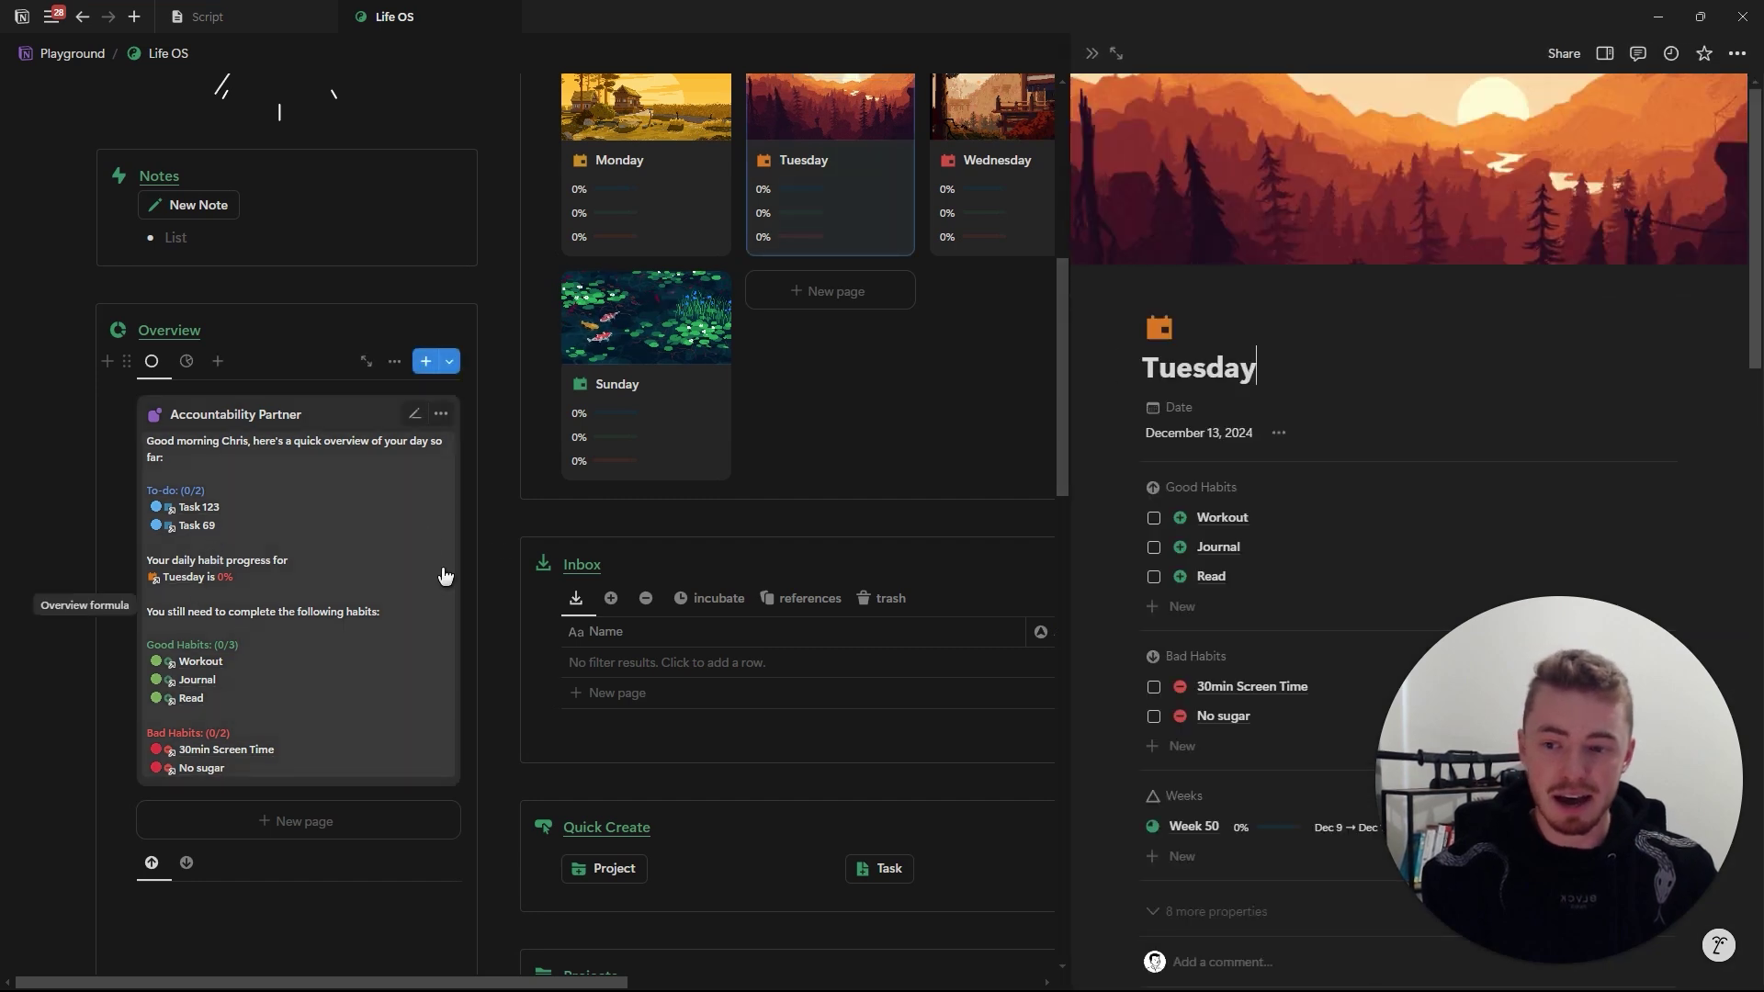
left_click(1605, 53)
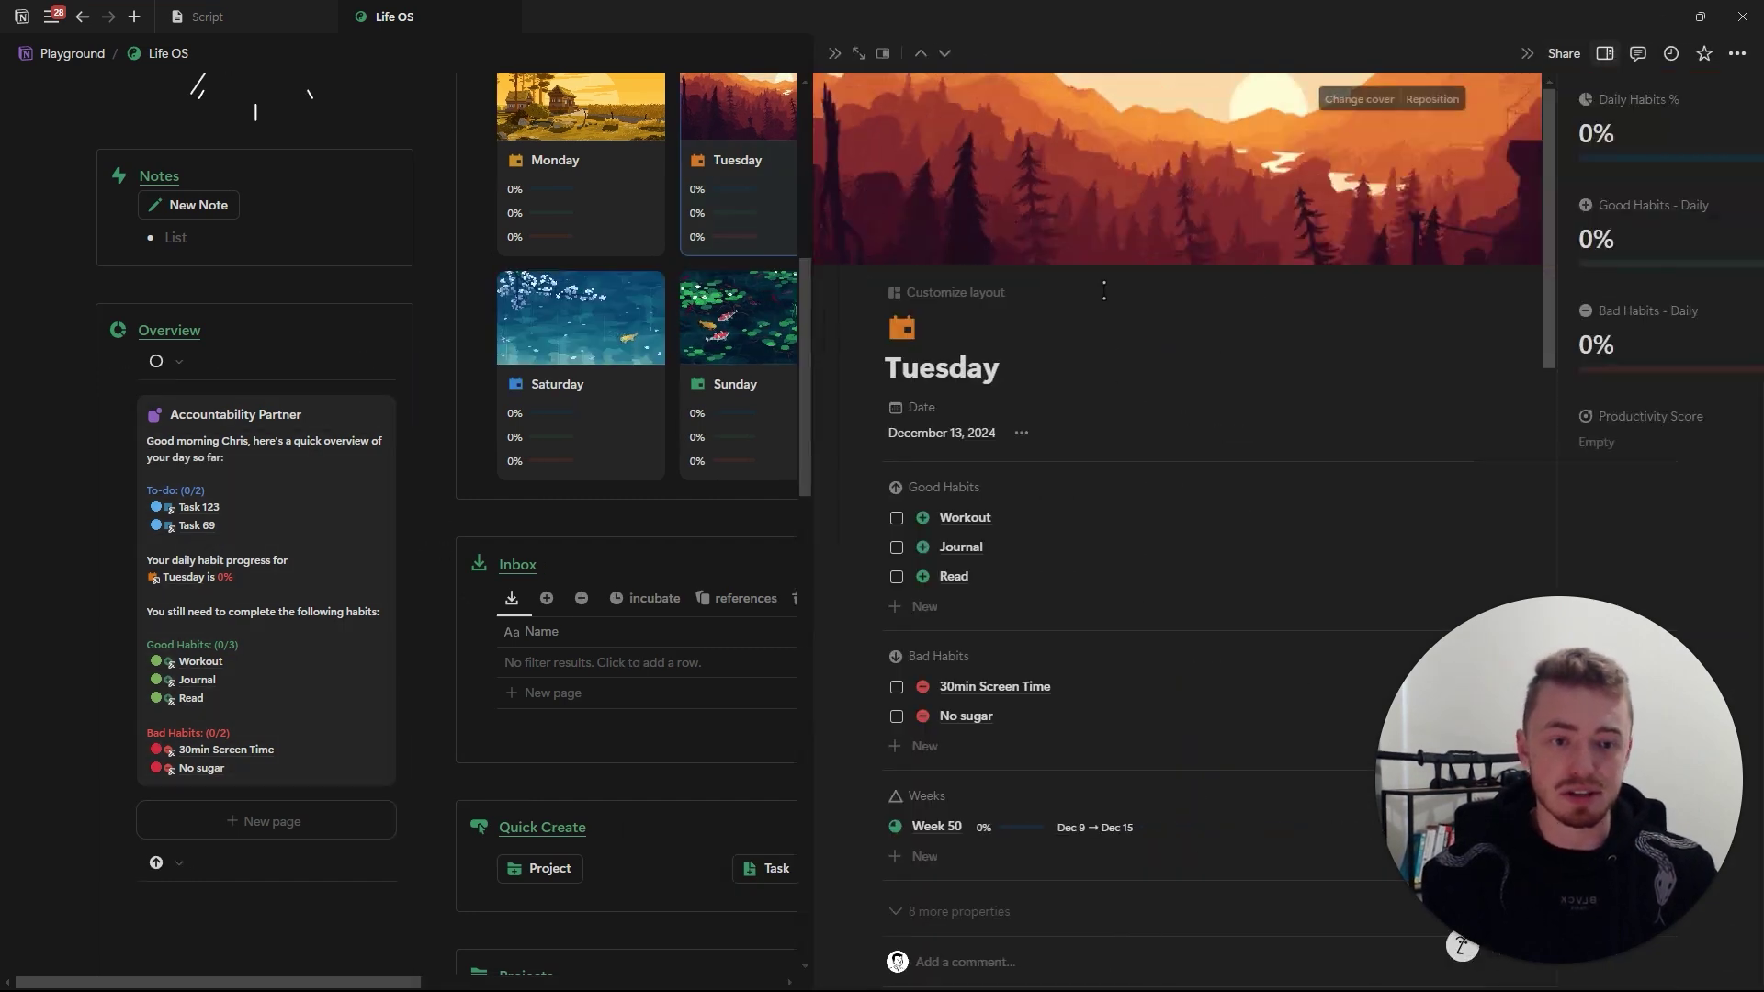
left_click(897, 518)
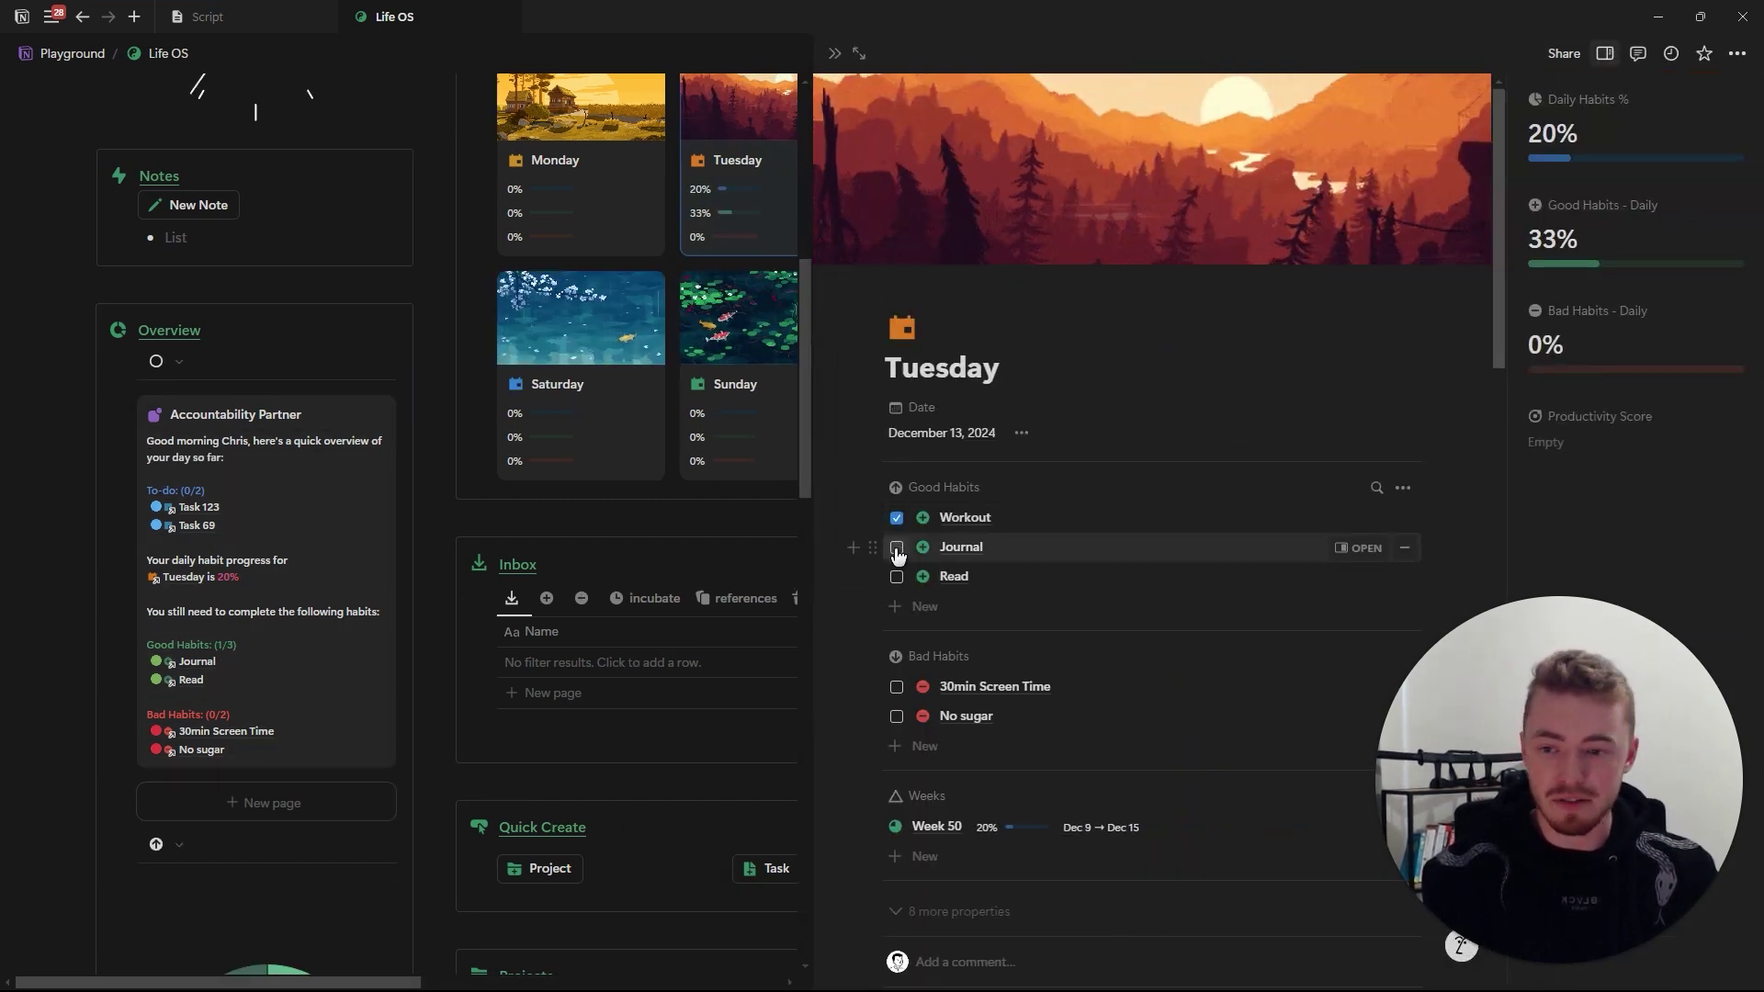
left_click(897, 547)
left_click(897, 688)
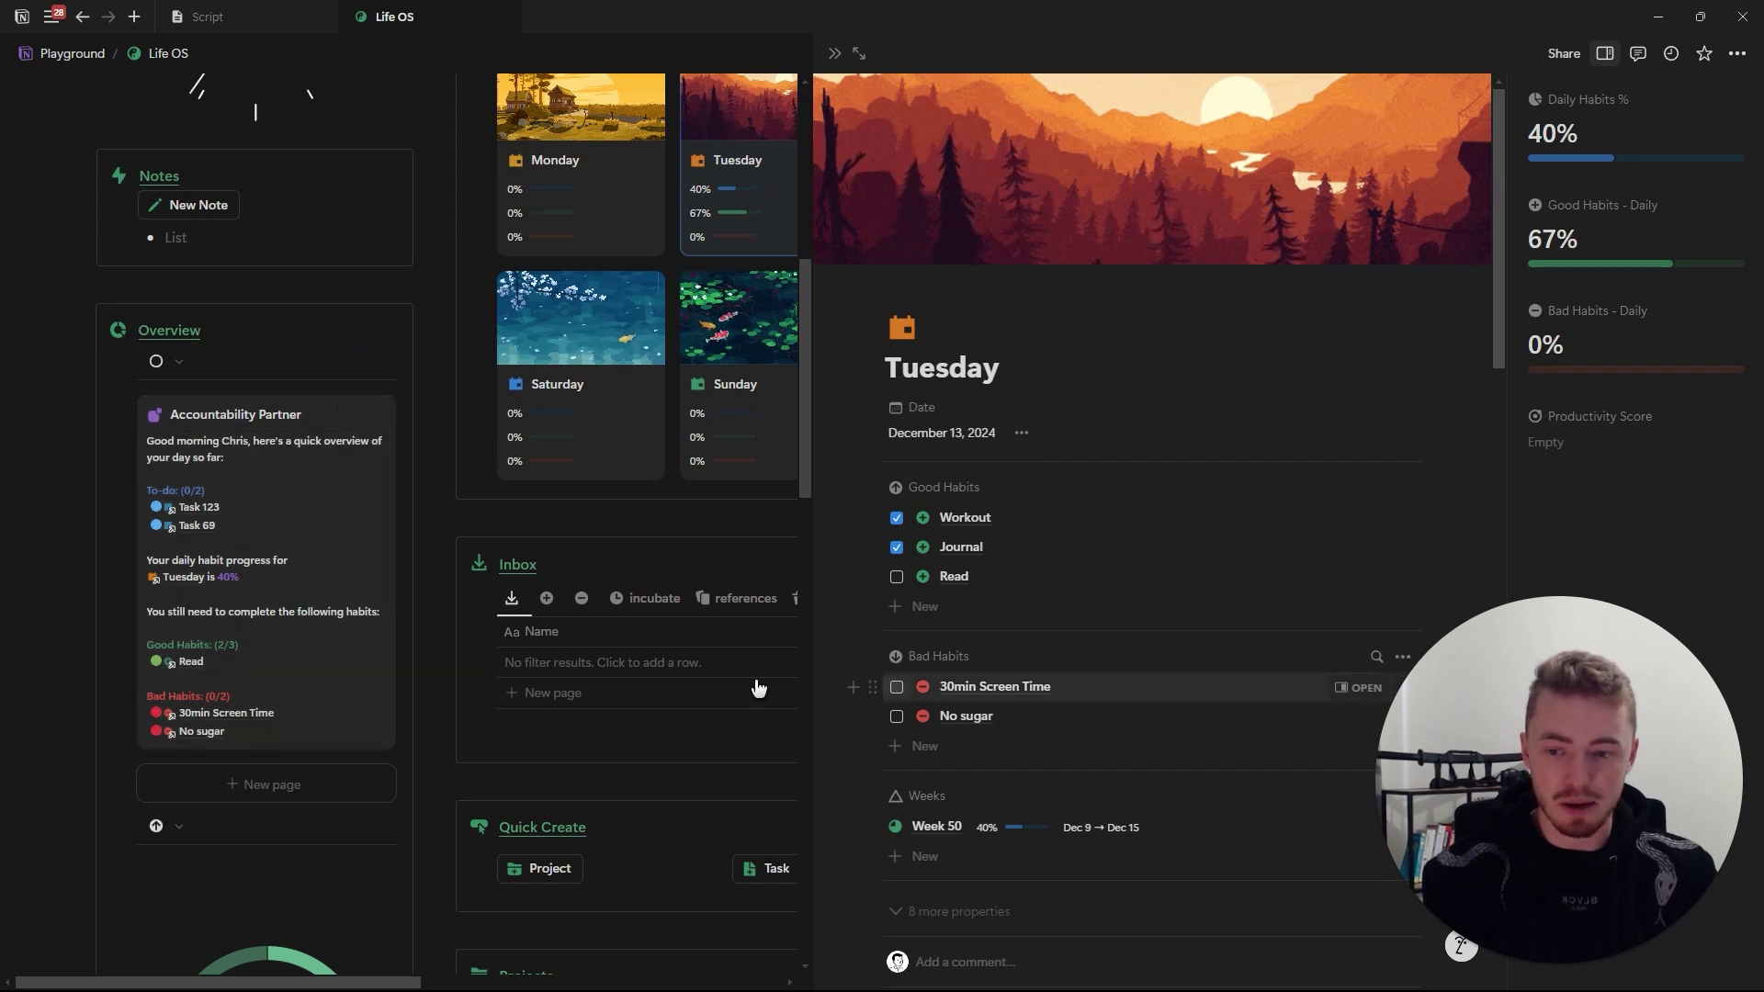
left_click(897, 716)
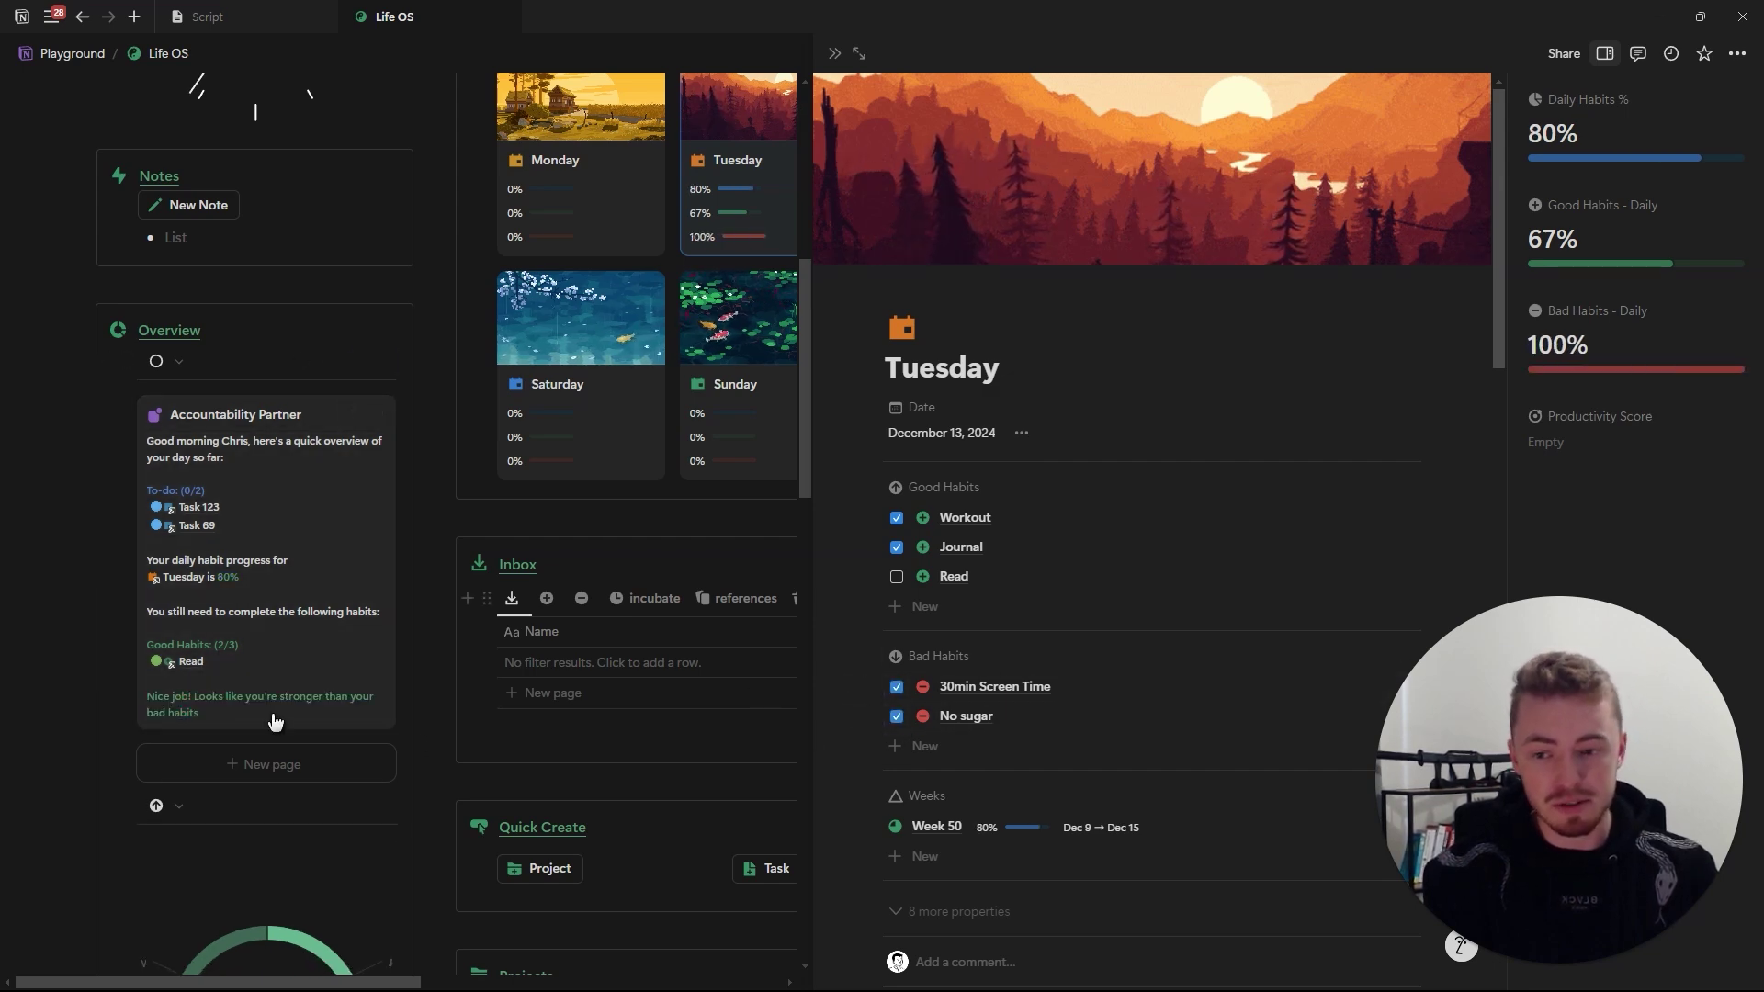
left_click(897, 716)
left_click(897, 577)
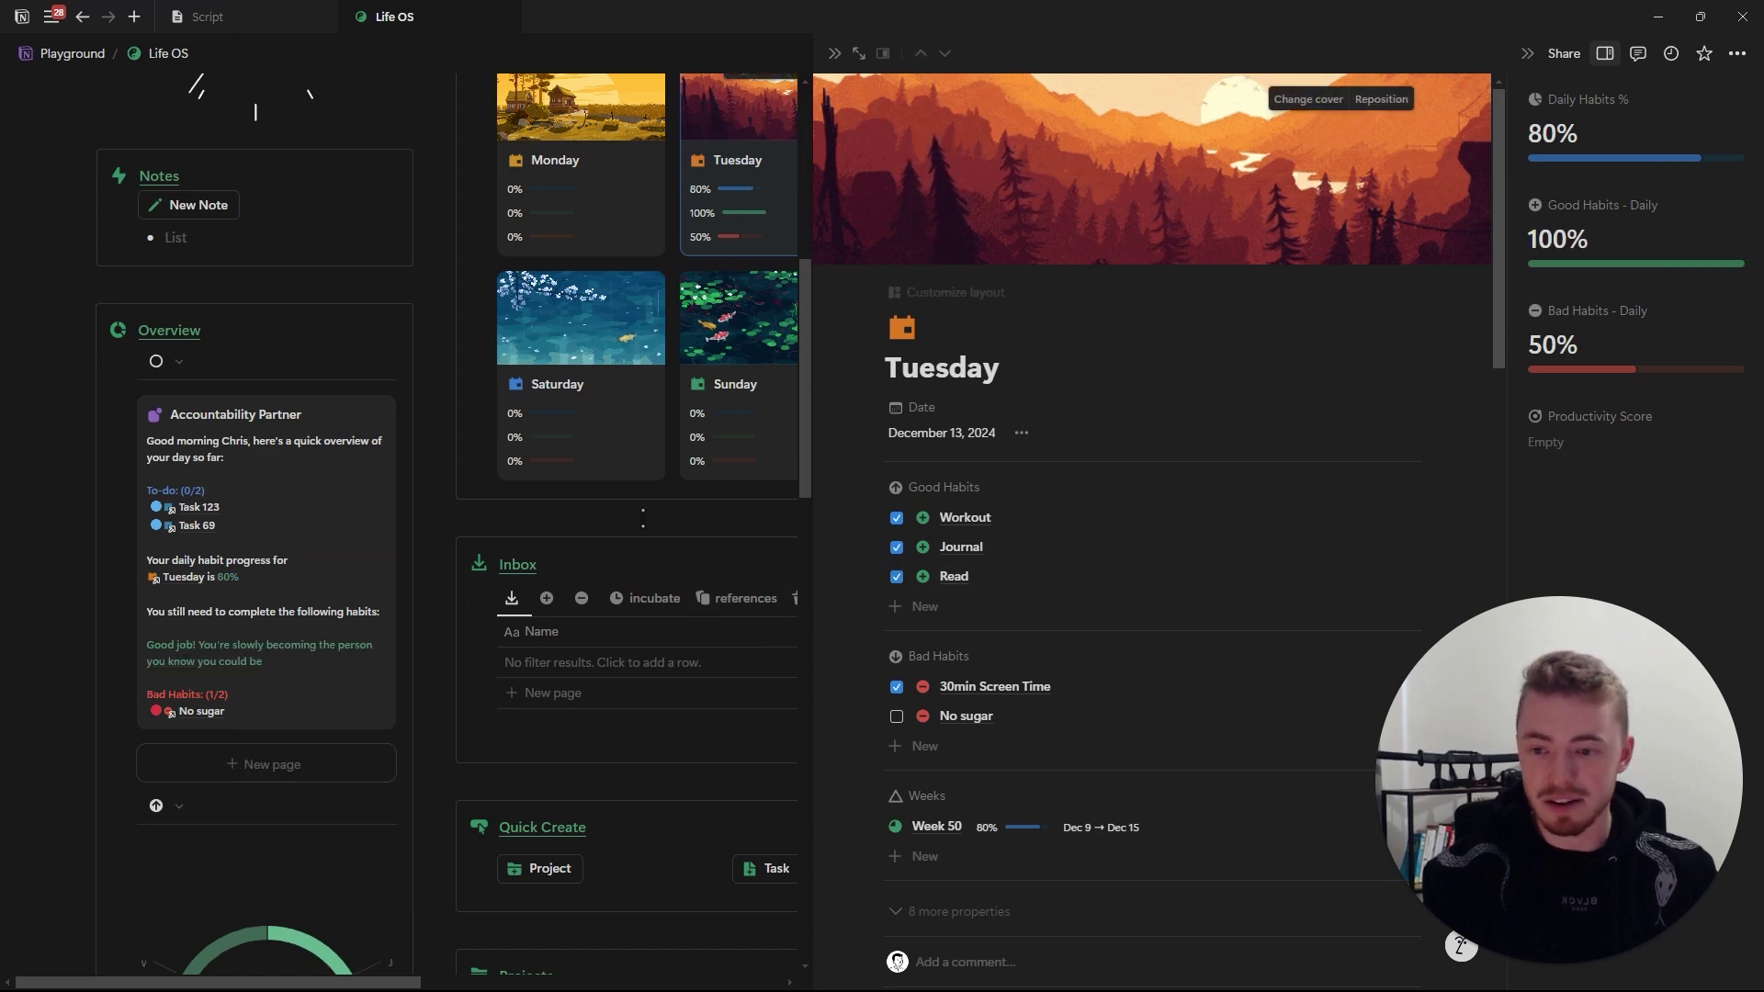
left_click(898, 719)
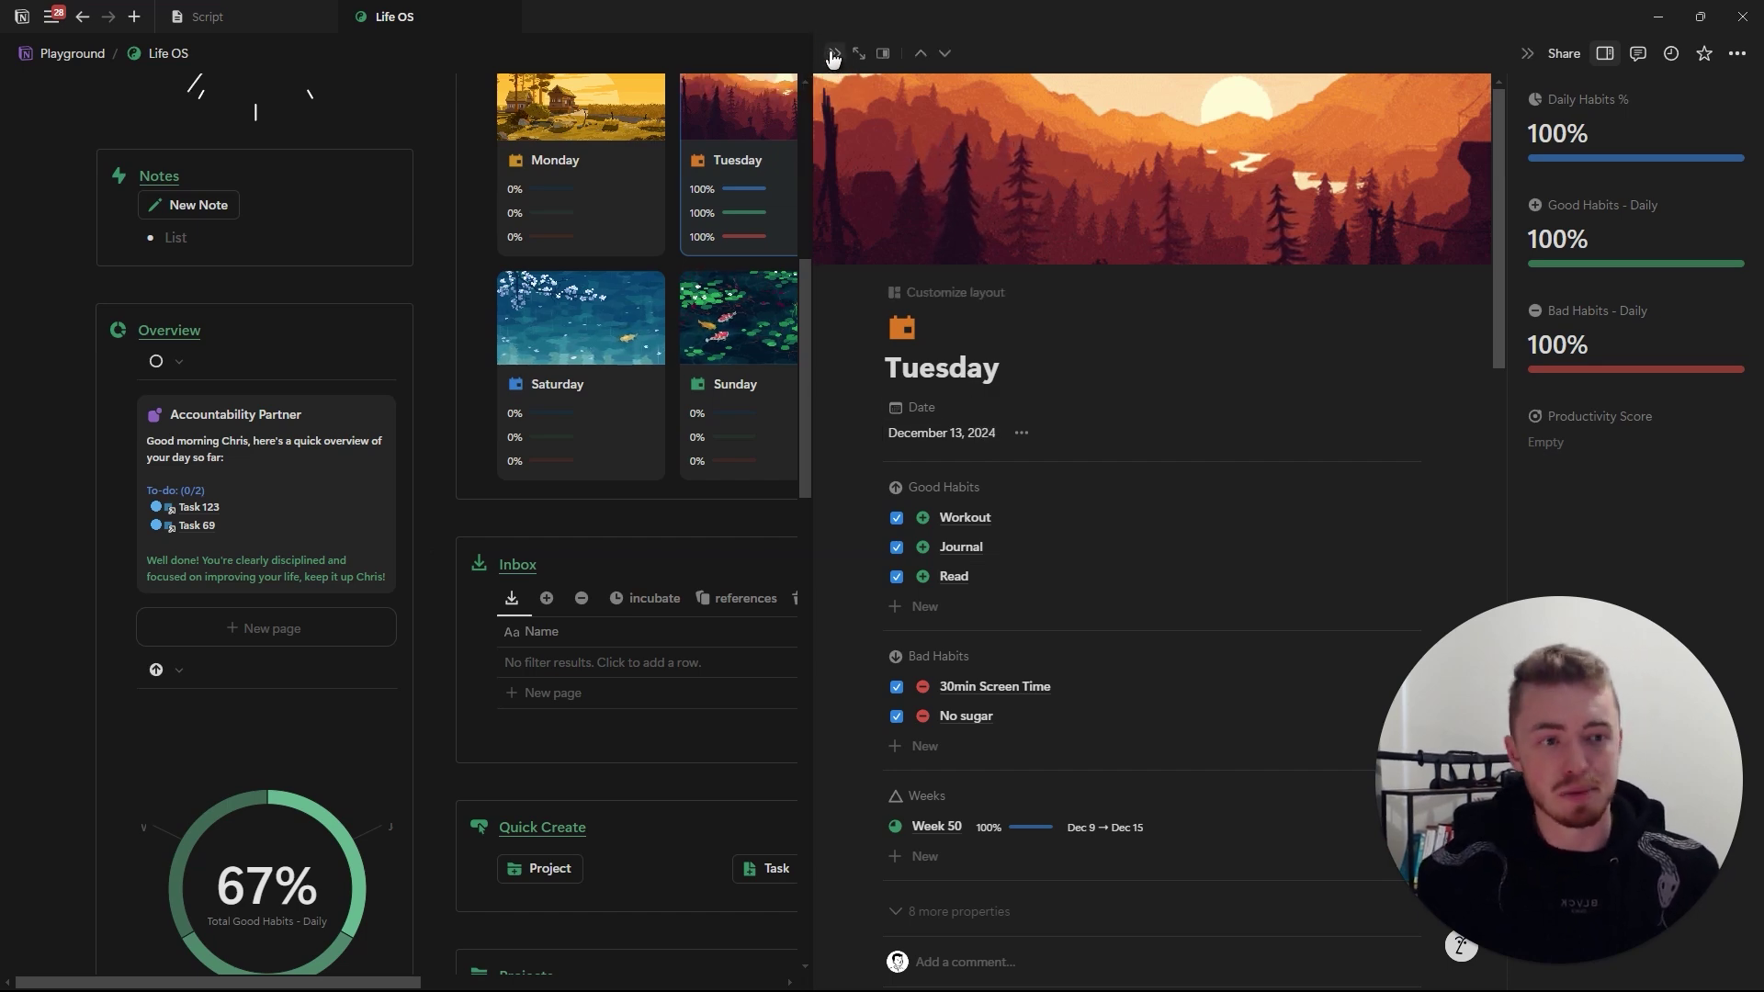
key("Escape")
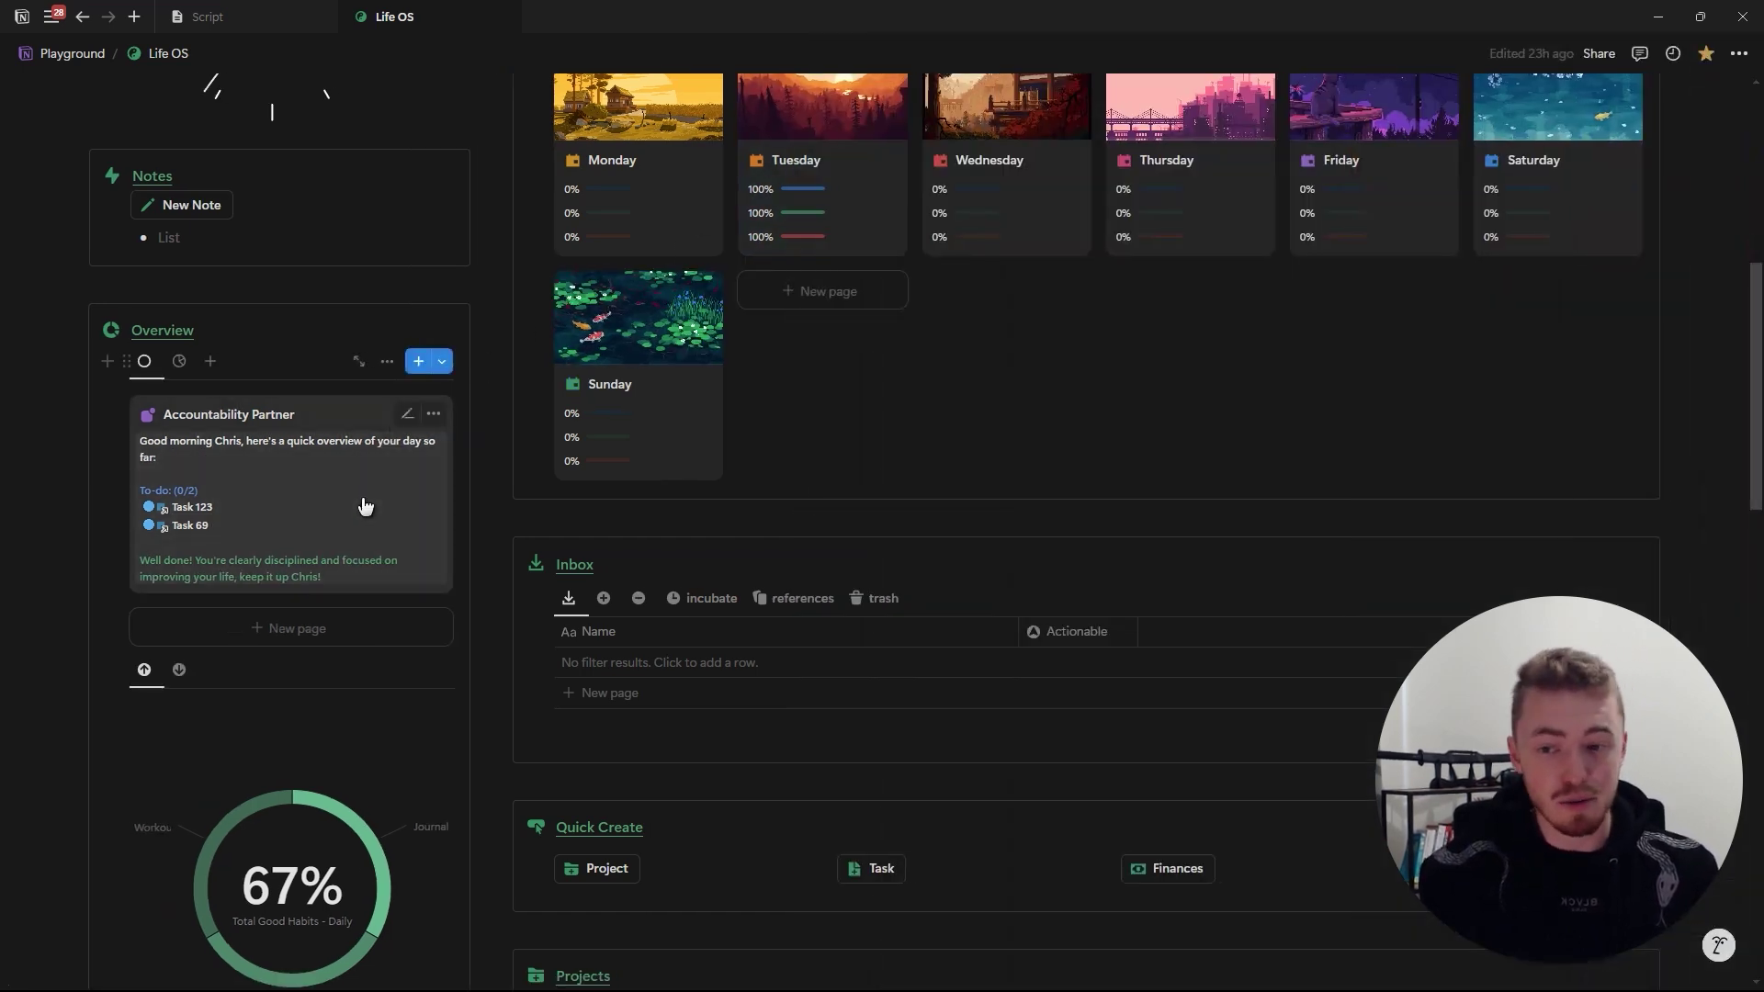
left_click(365, 506)
scroll(552, 570, "down", 5)
Scroll the Accountability Partner formula code, save it, and scroll back through the page.
mouse_move(818, 493)
left_mouse_down()
mouse_move(812, 702)
mouse_move(823, 461)
left_mouse_up()
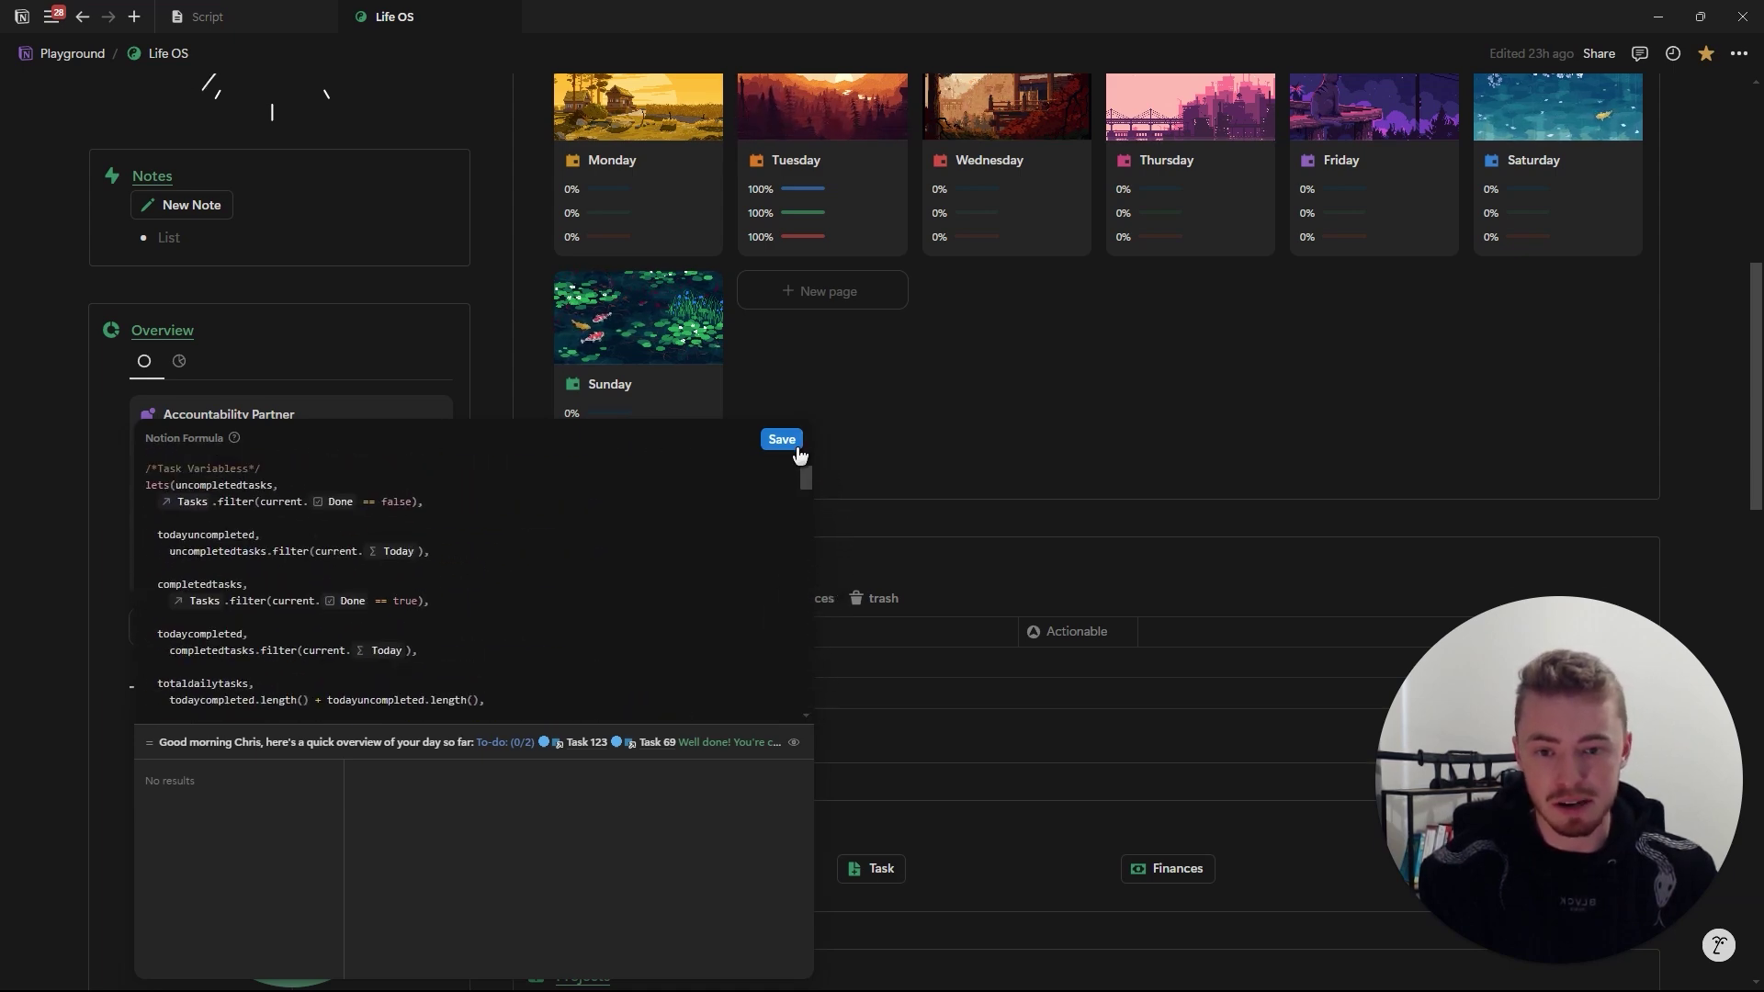
left_click(796, 444)
scroll(998, 411, "down", 20)
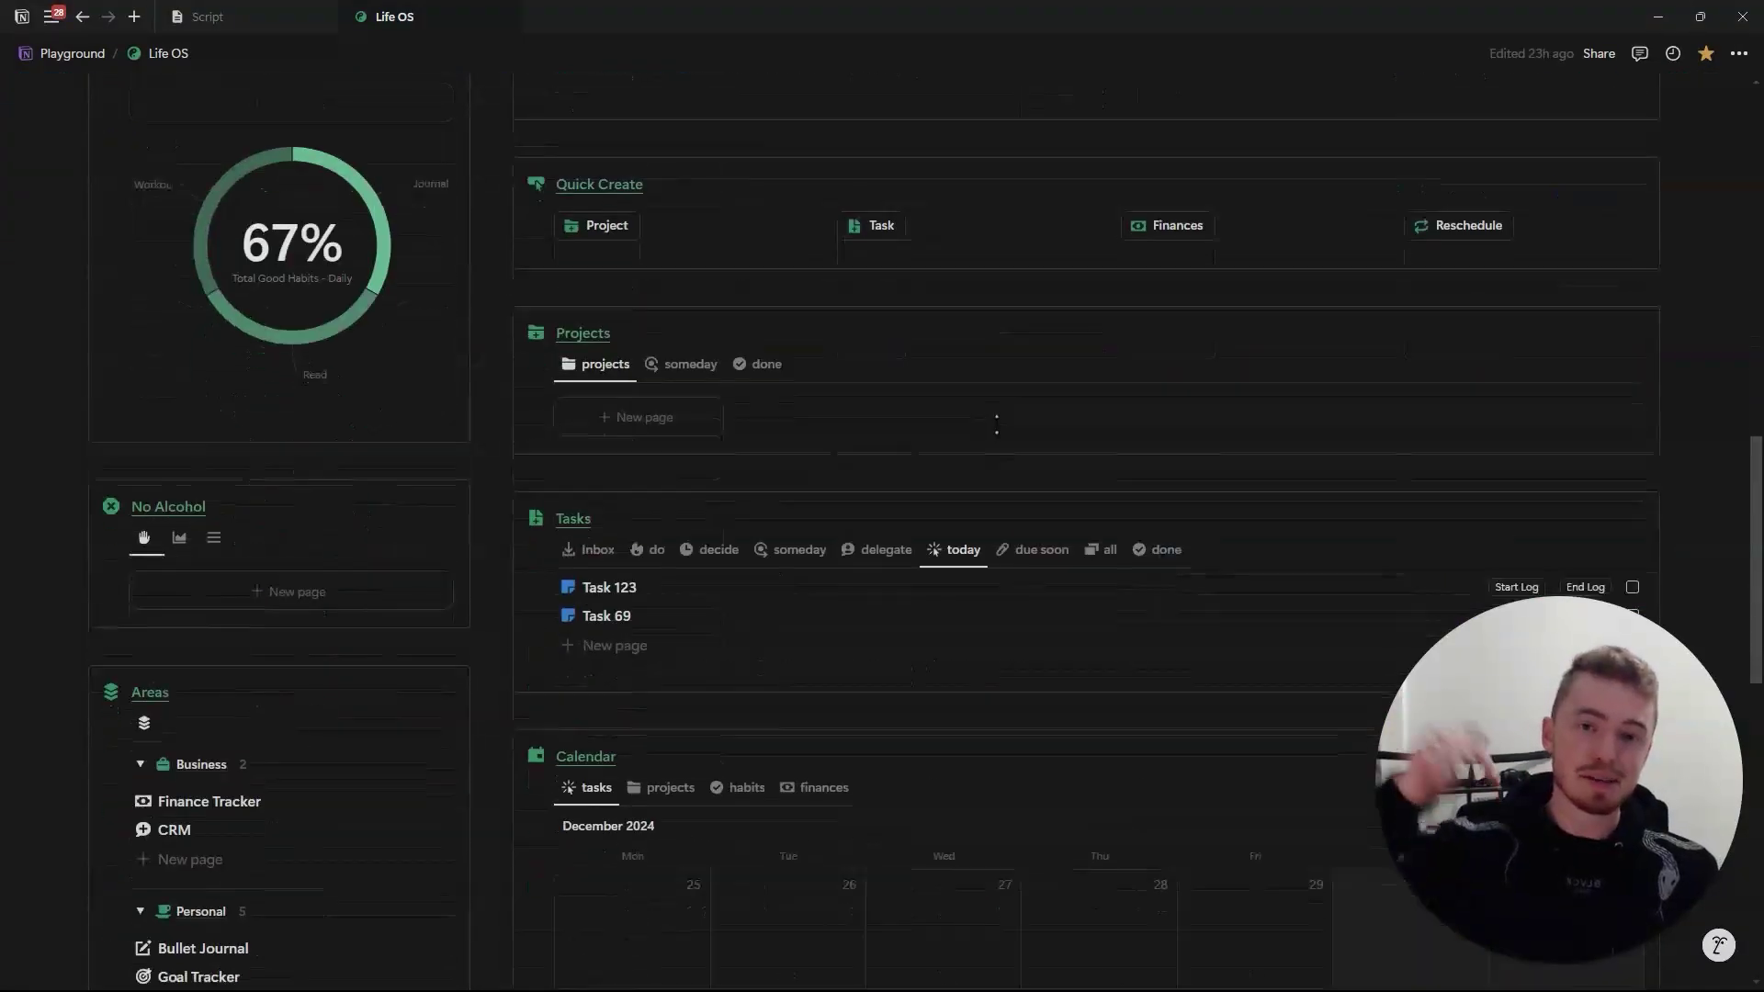
scroll(437, 362, "down", 2)
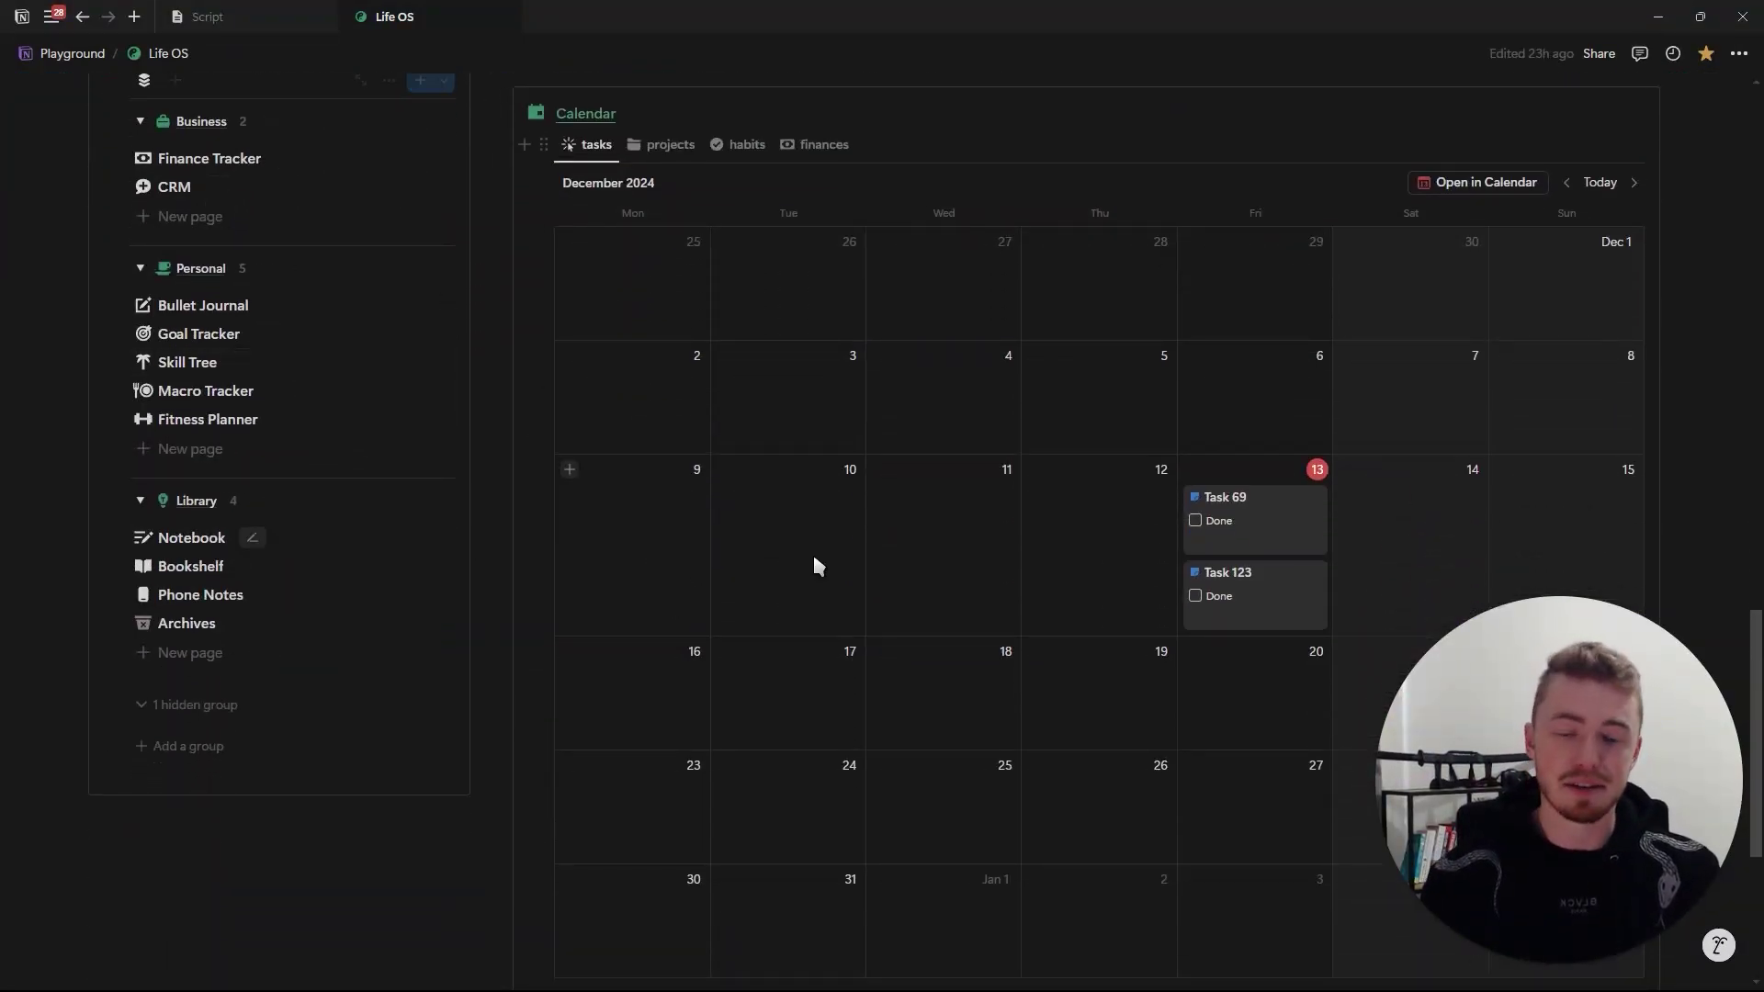
scroll(955, 484, "up", 1)
scroll(955, 484, "up", 20)
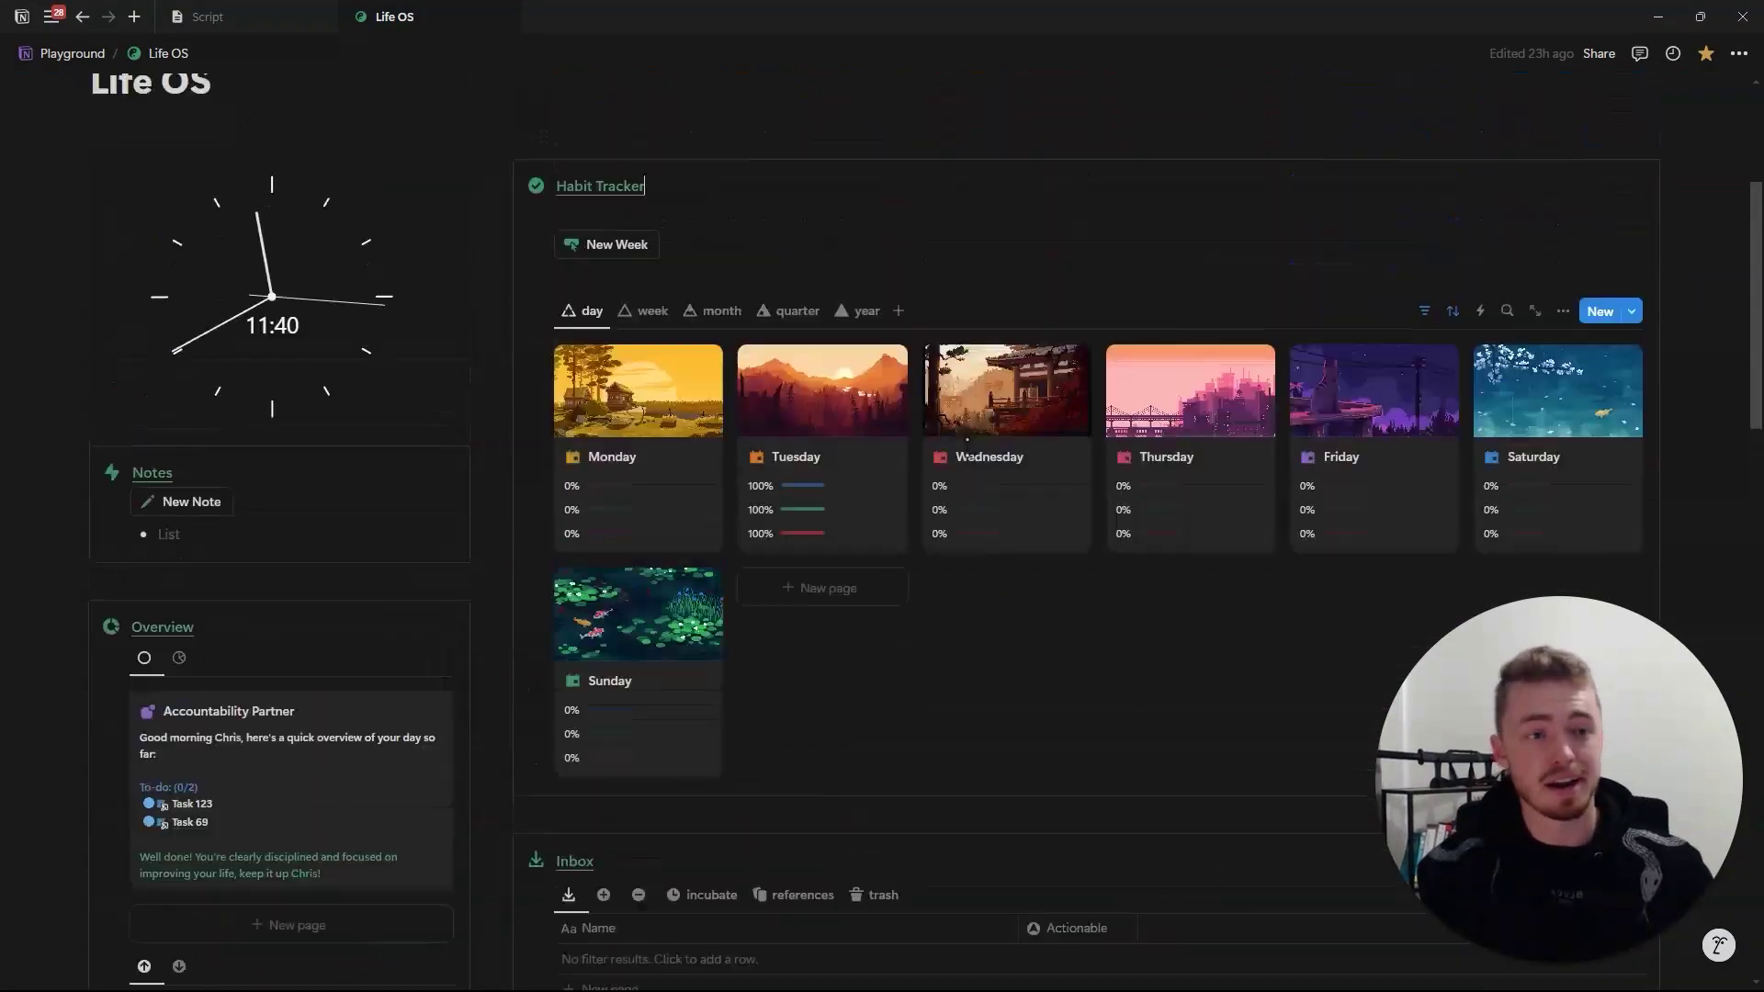
scroll(965, 445, "up", 3)
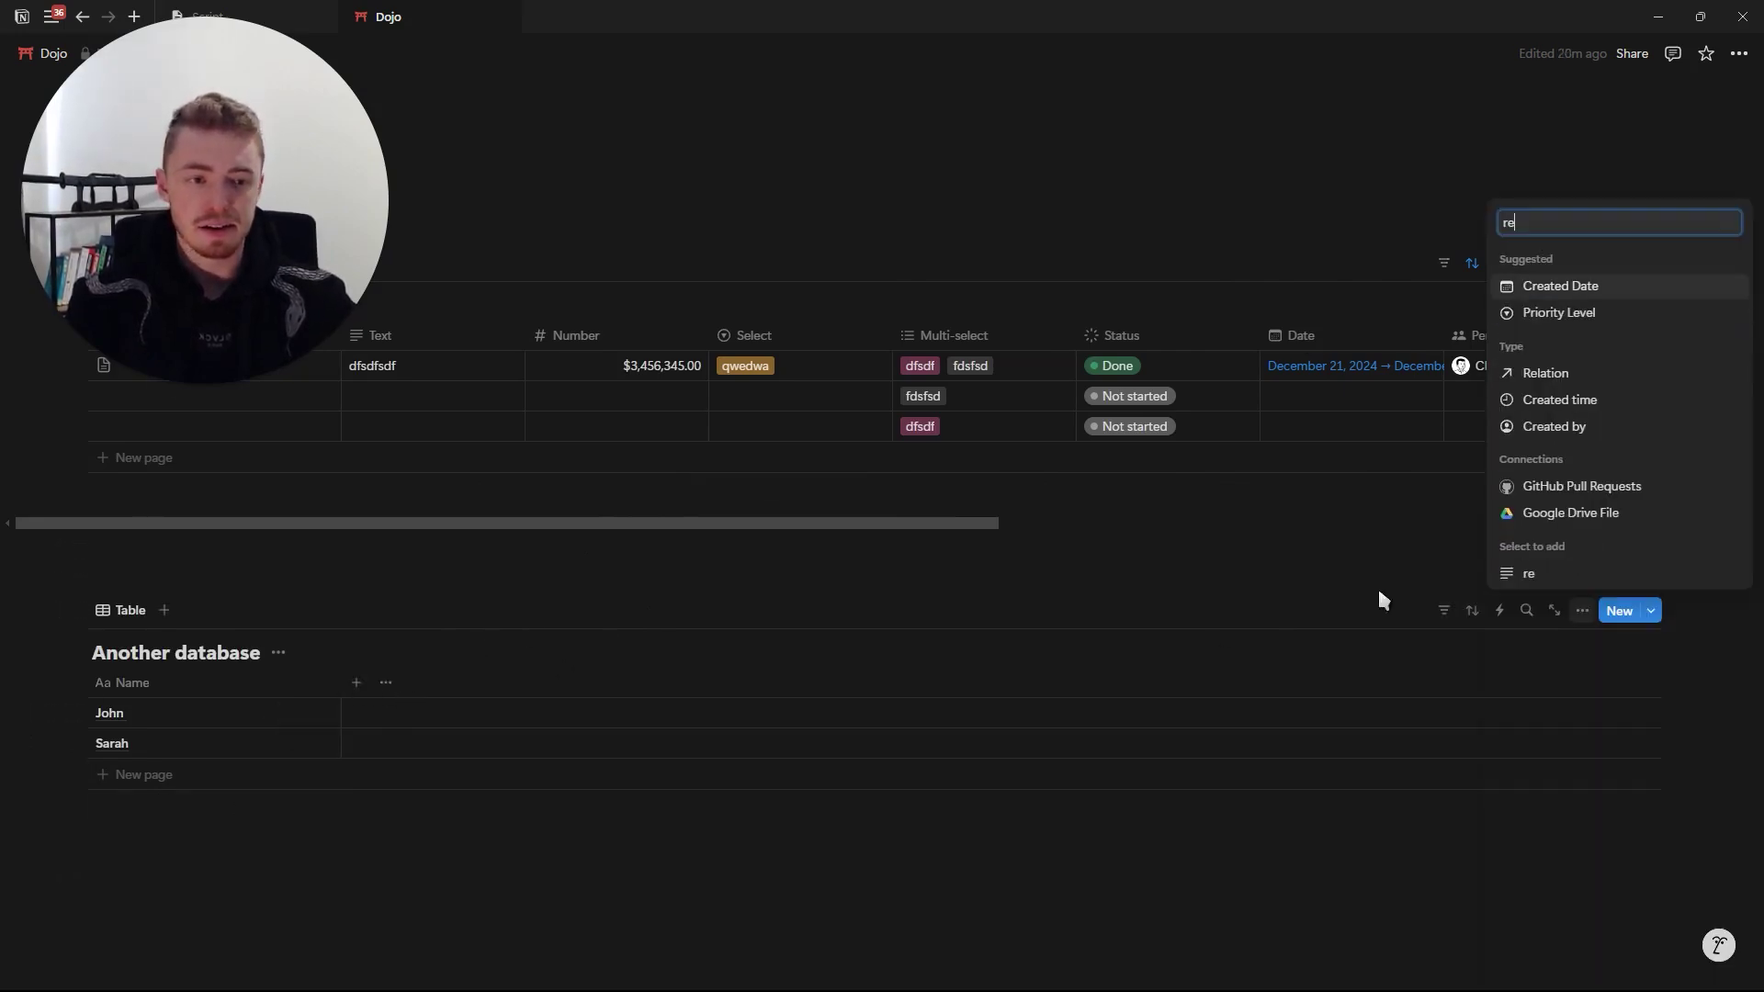
Add a Relation property linking Another database to Subscribe :).
left_click(1539, 375)
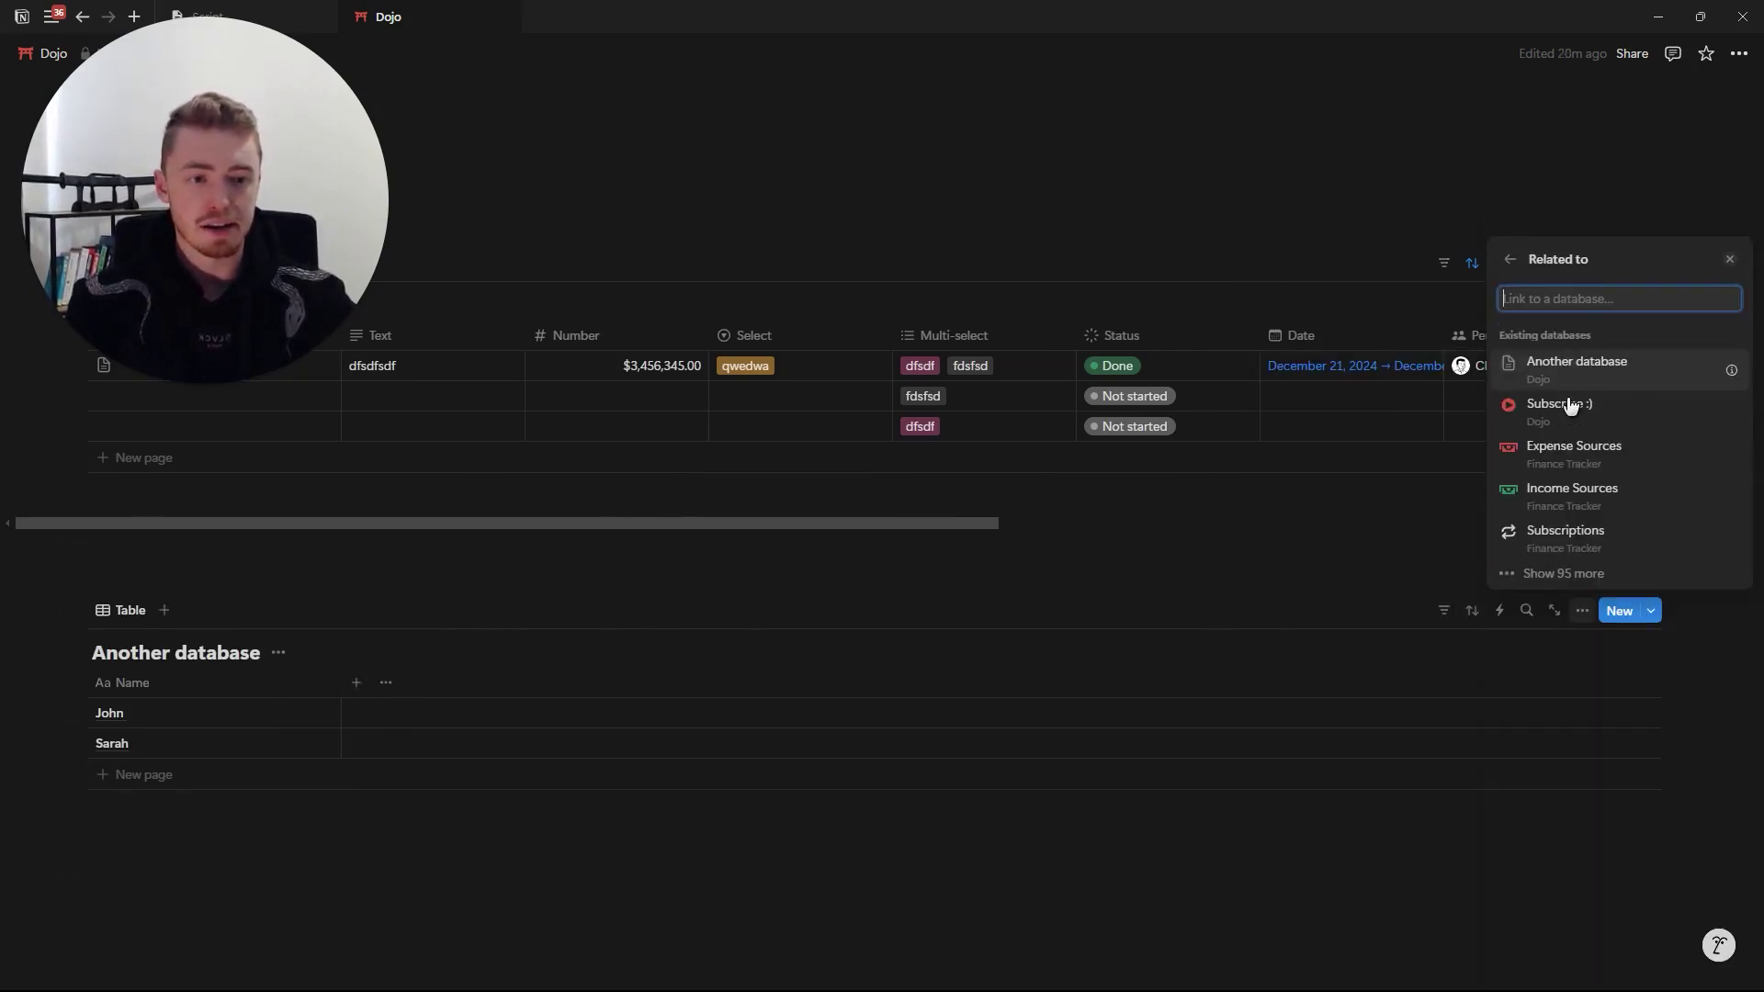
left_click(1572, 409)
left_click(1559, 544)
key("Escape")
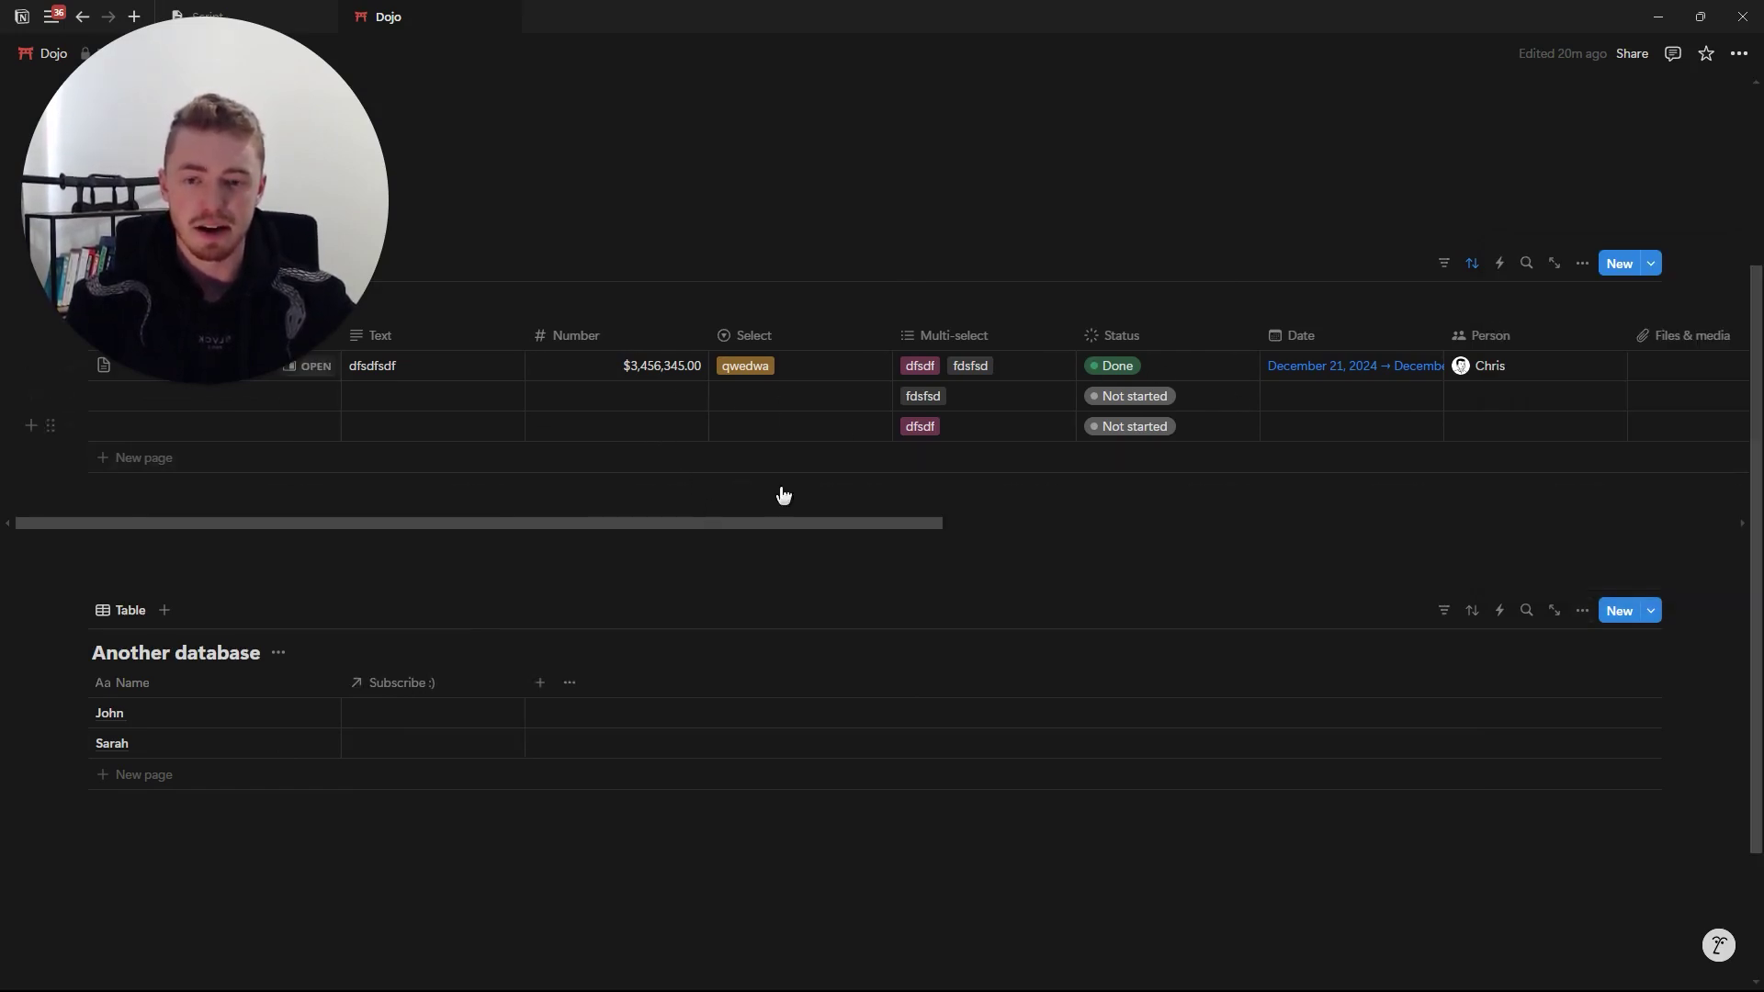
scroll(680, 443, "up", 1)
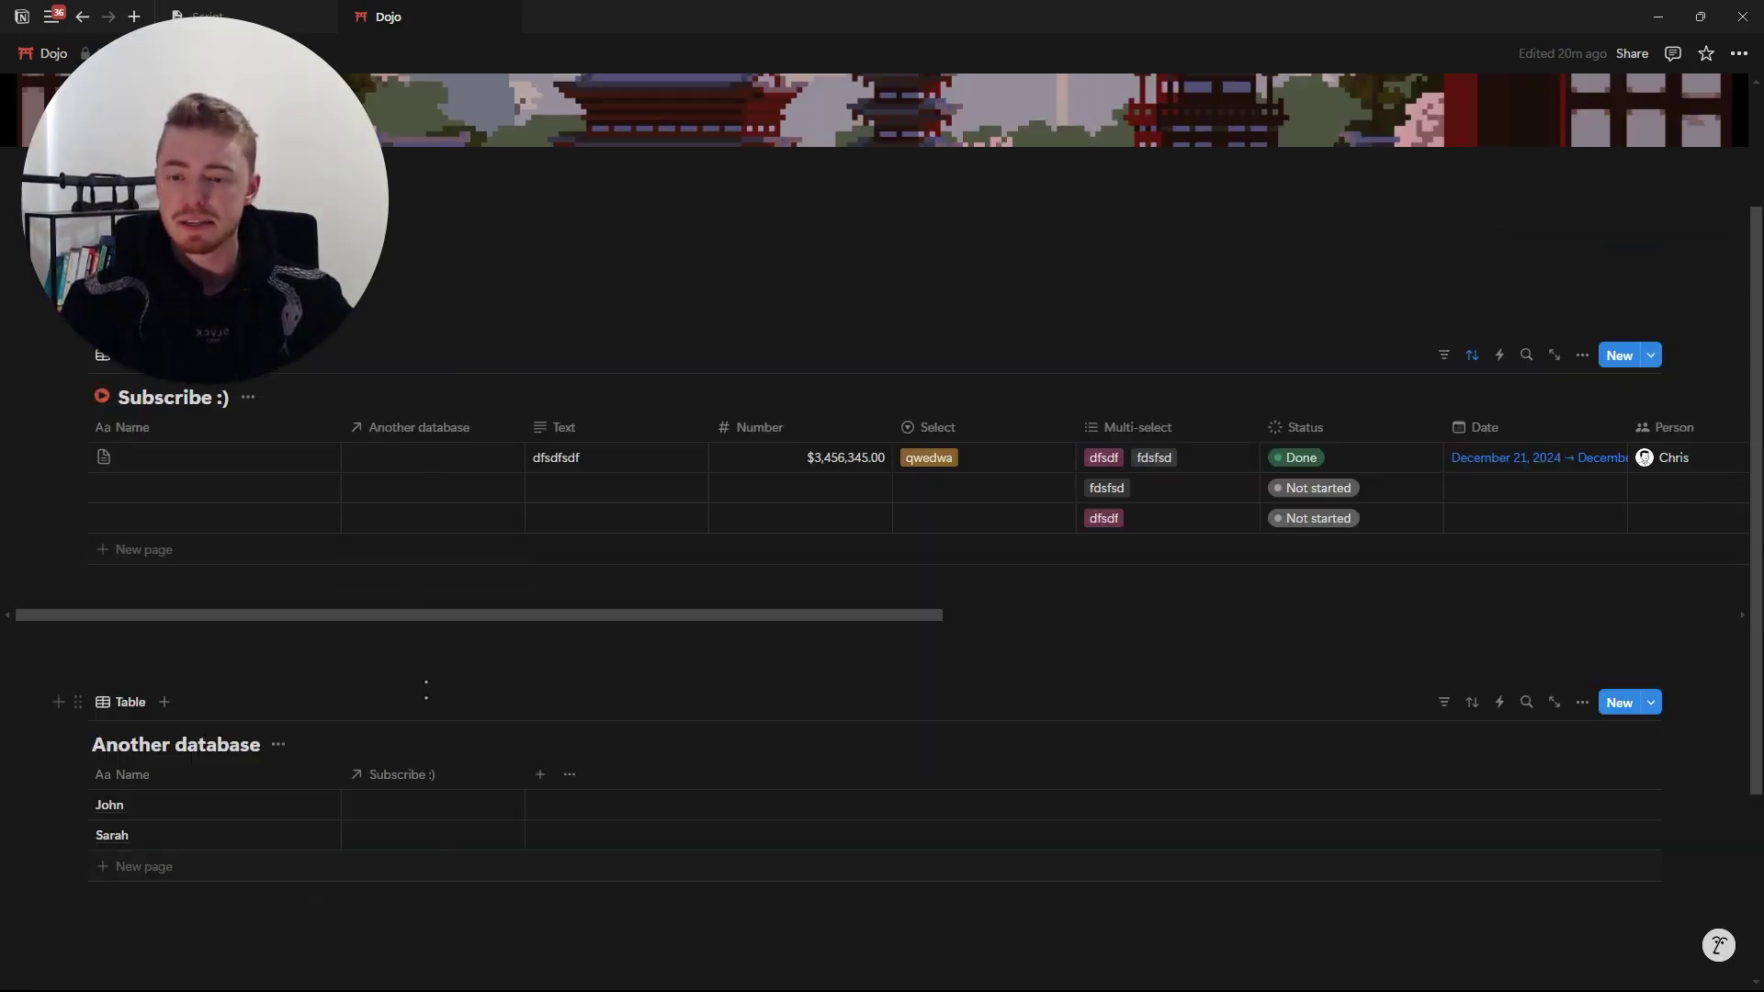
Link the three rows to John, Sarah and John, then add a Rollup to Another database.
left_click(441, 472)
left_click(422, 513)
left_click(260, 494)
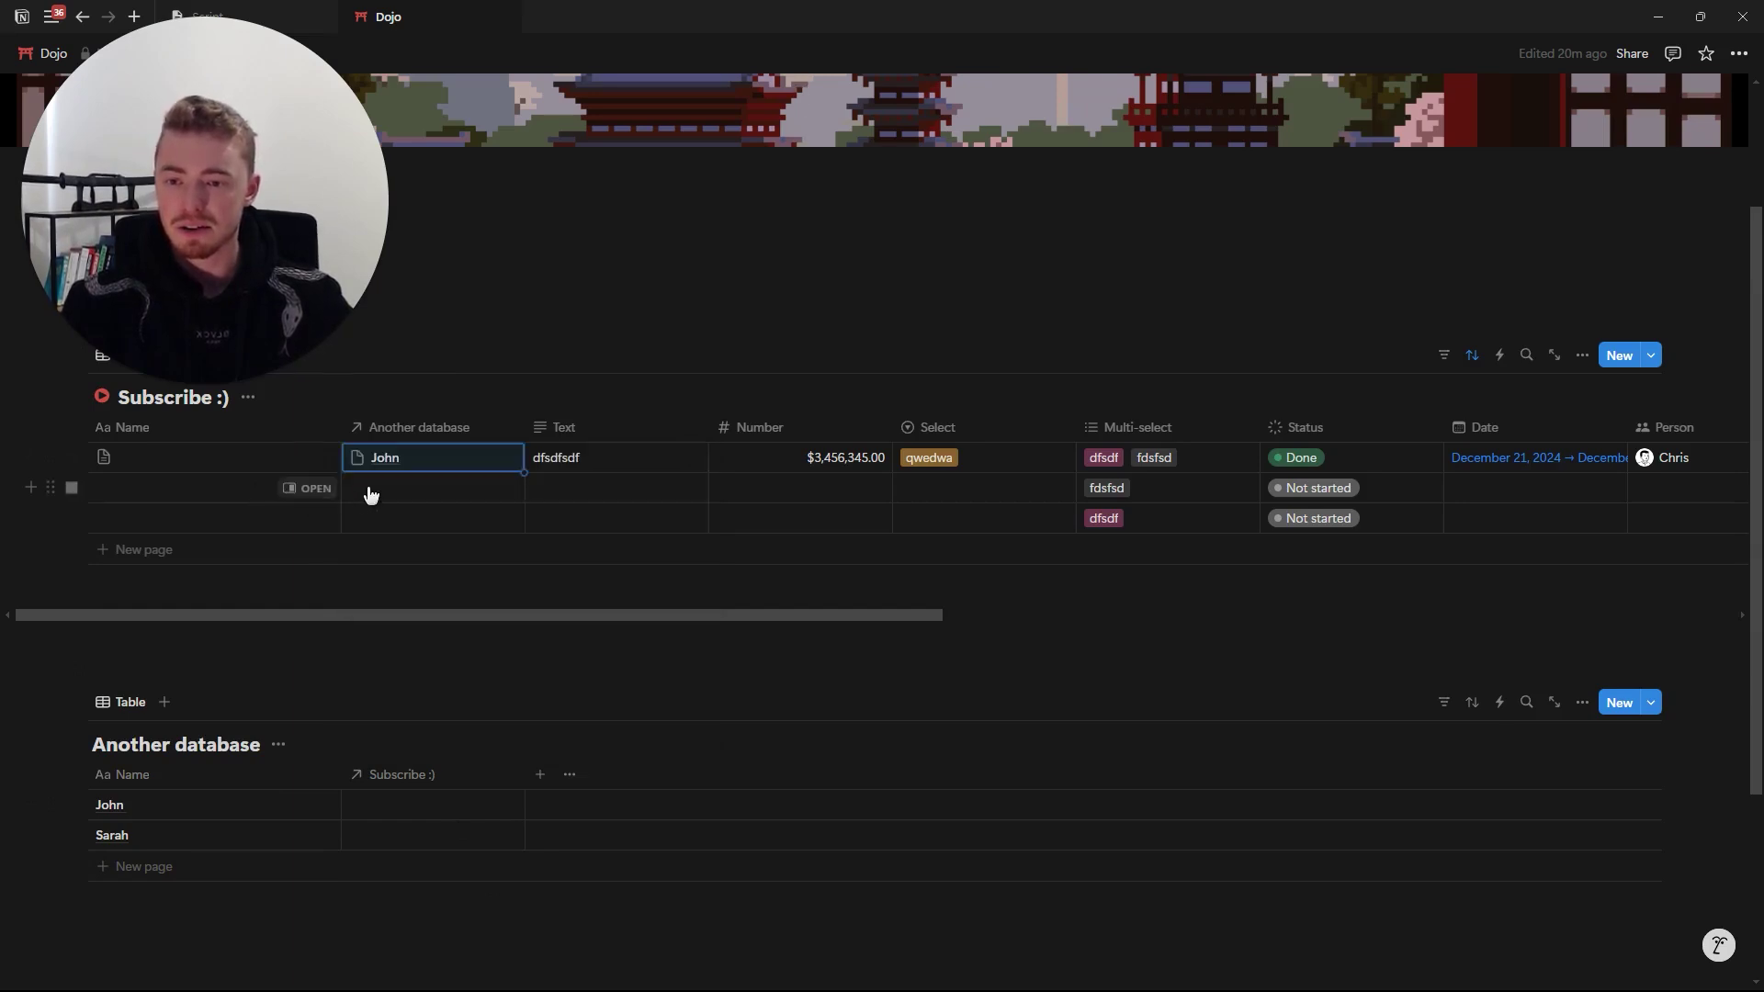
left_click(371, 495)
left_click(386, 582)
left_click(307, 499)
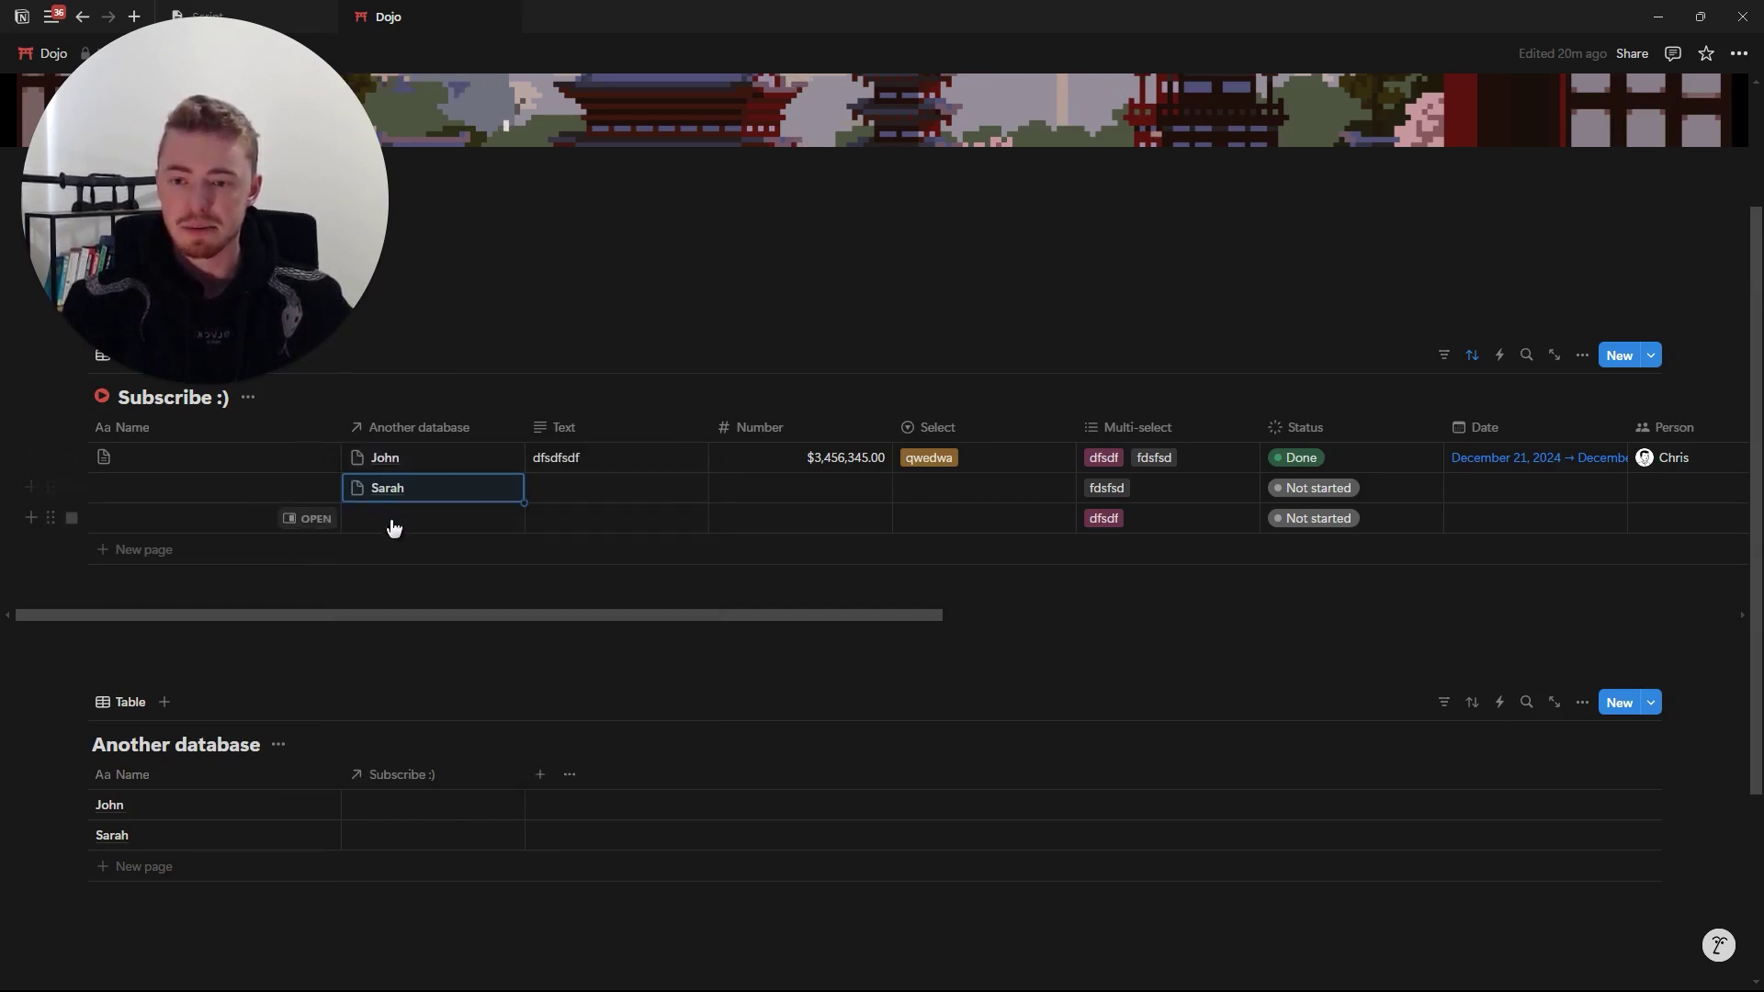
left_click(394, 527)
left_click(394, 587)
left_click(268, 538)
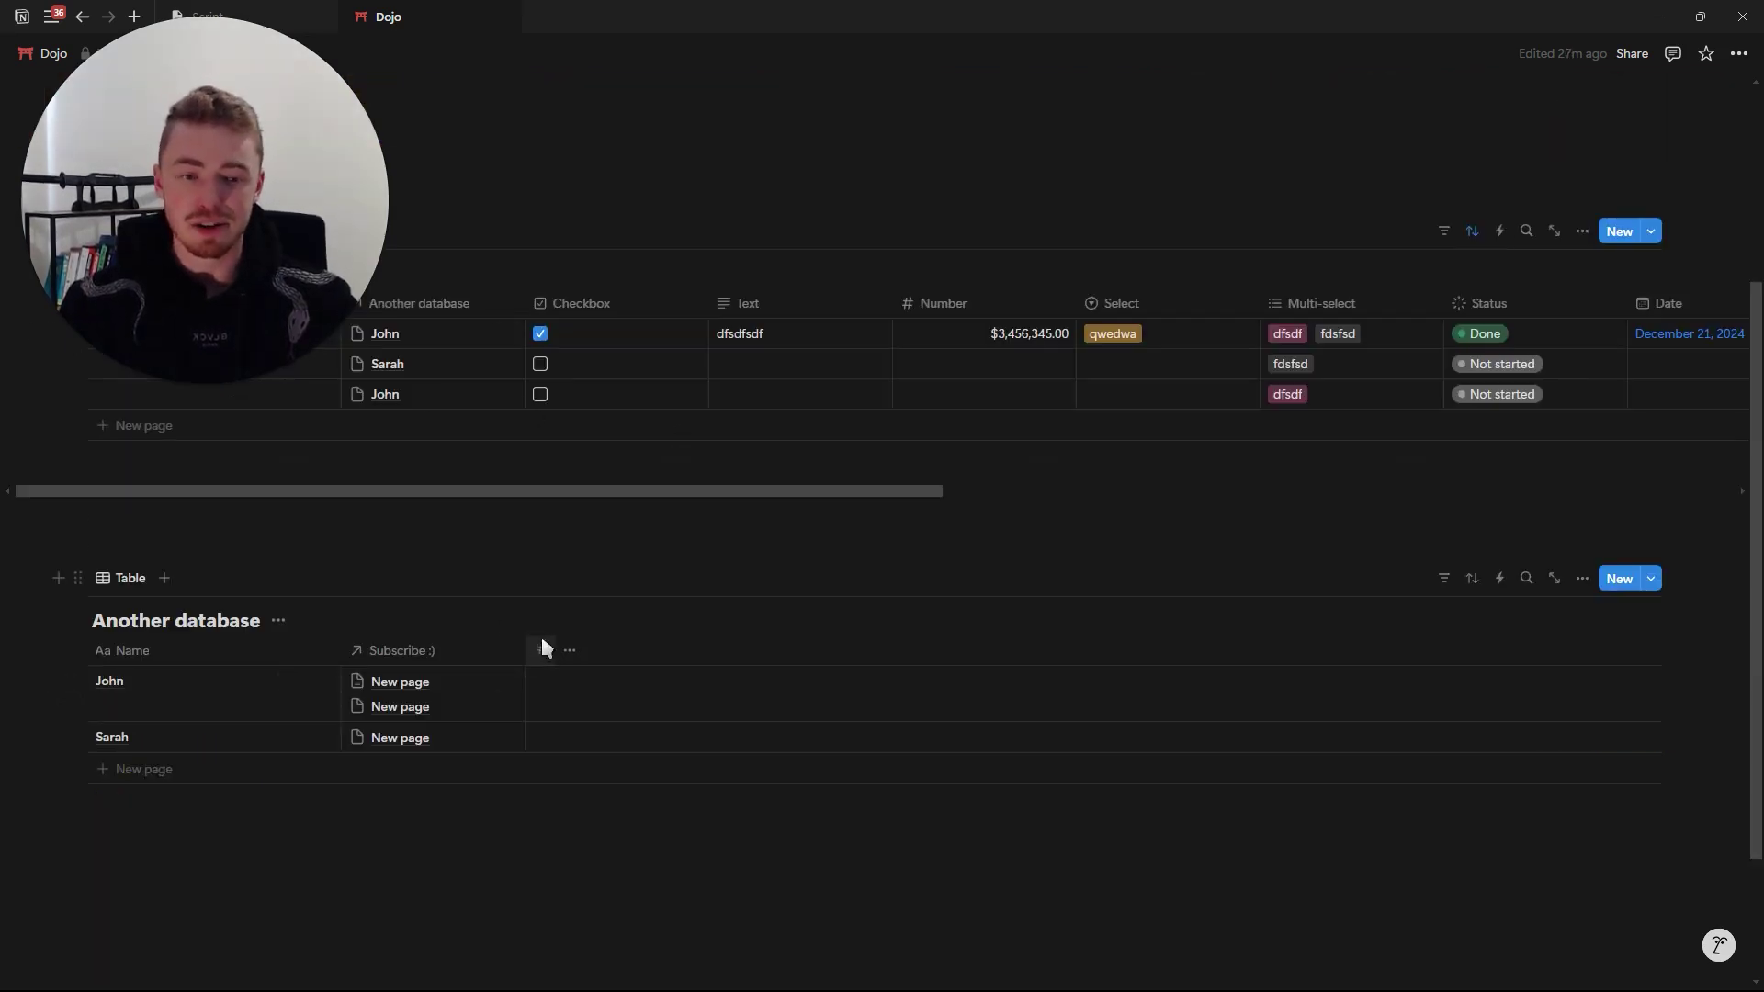
left_click(542, 650)
left_click(1547, 752)
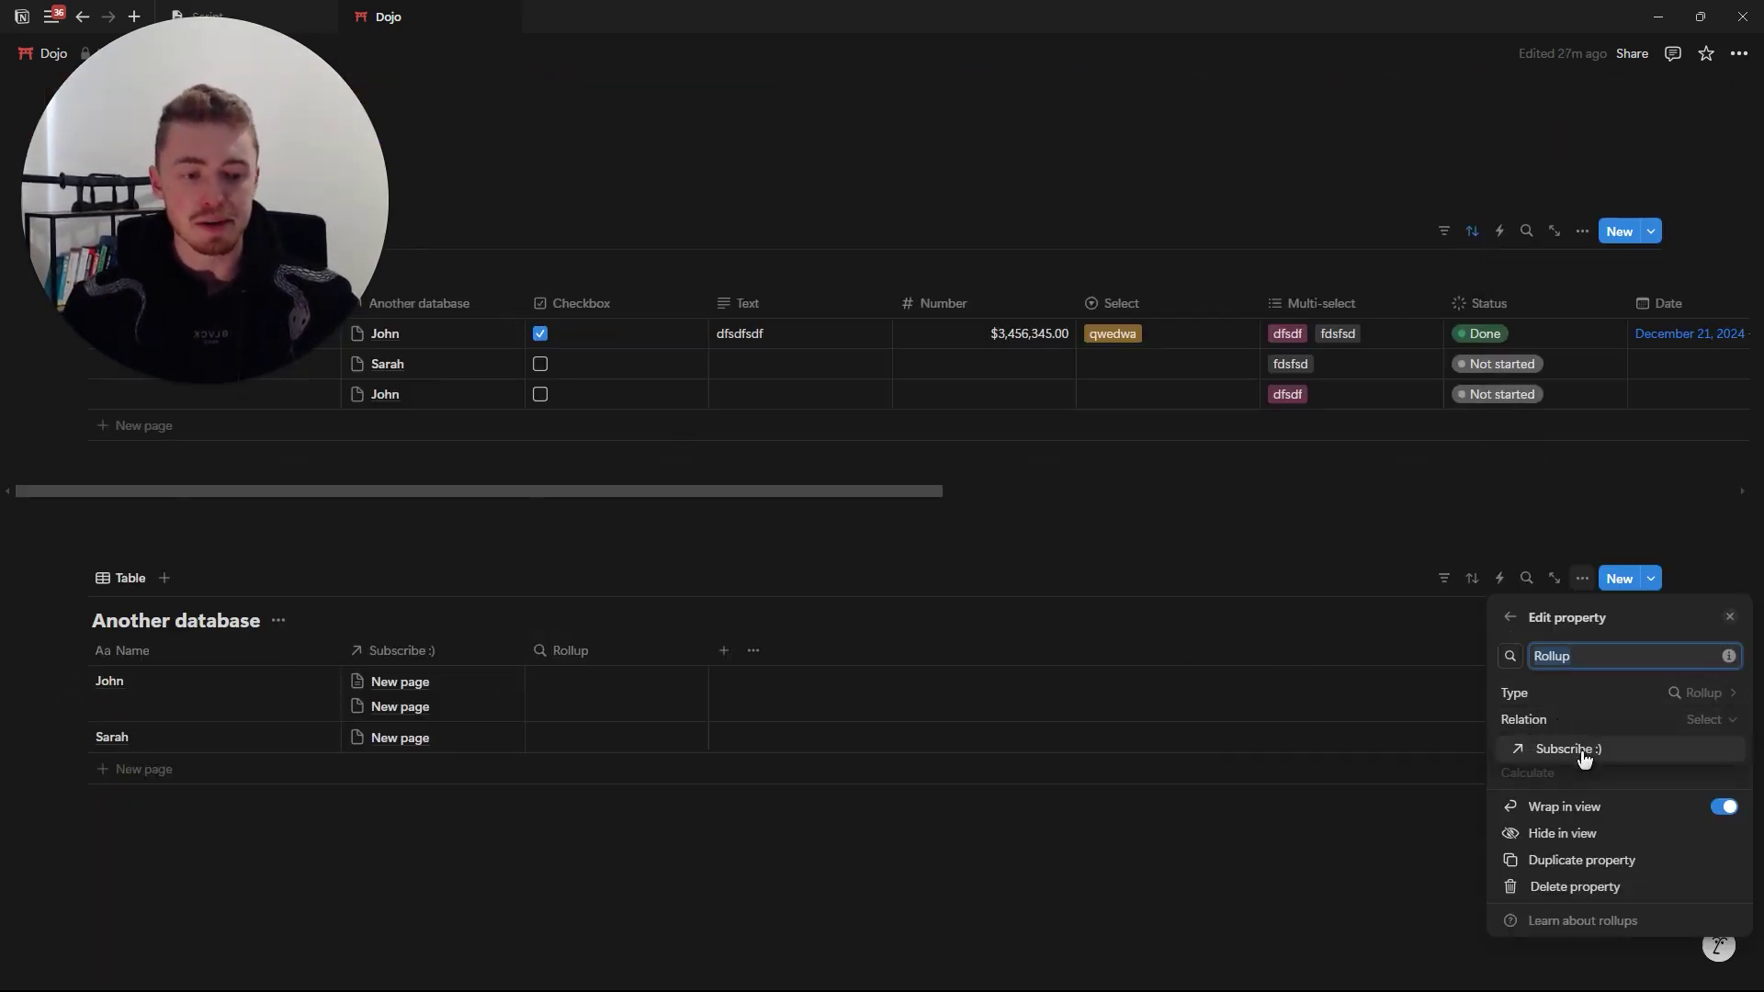
Set the Rollup to Subscribe :) relation, Checkbox property, Percent checked, shown as Bar.
left_click(1572, 750)
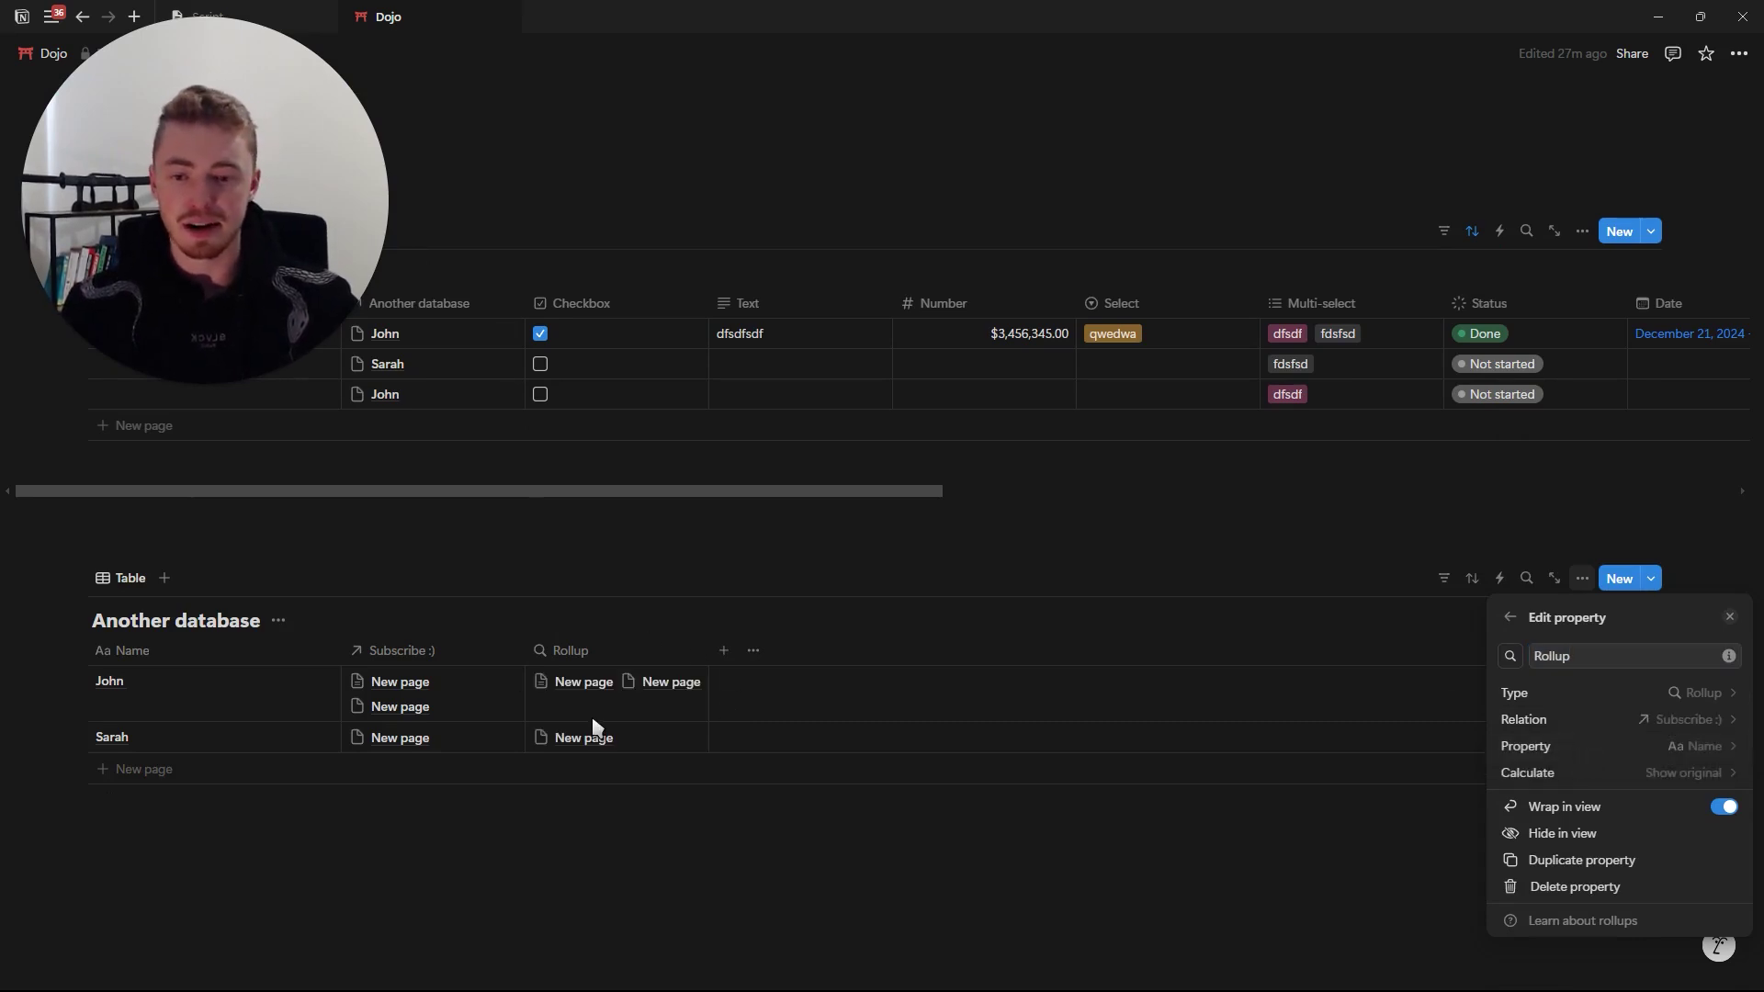
left_click(1601, 741)
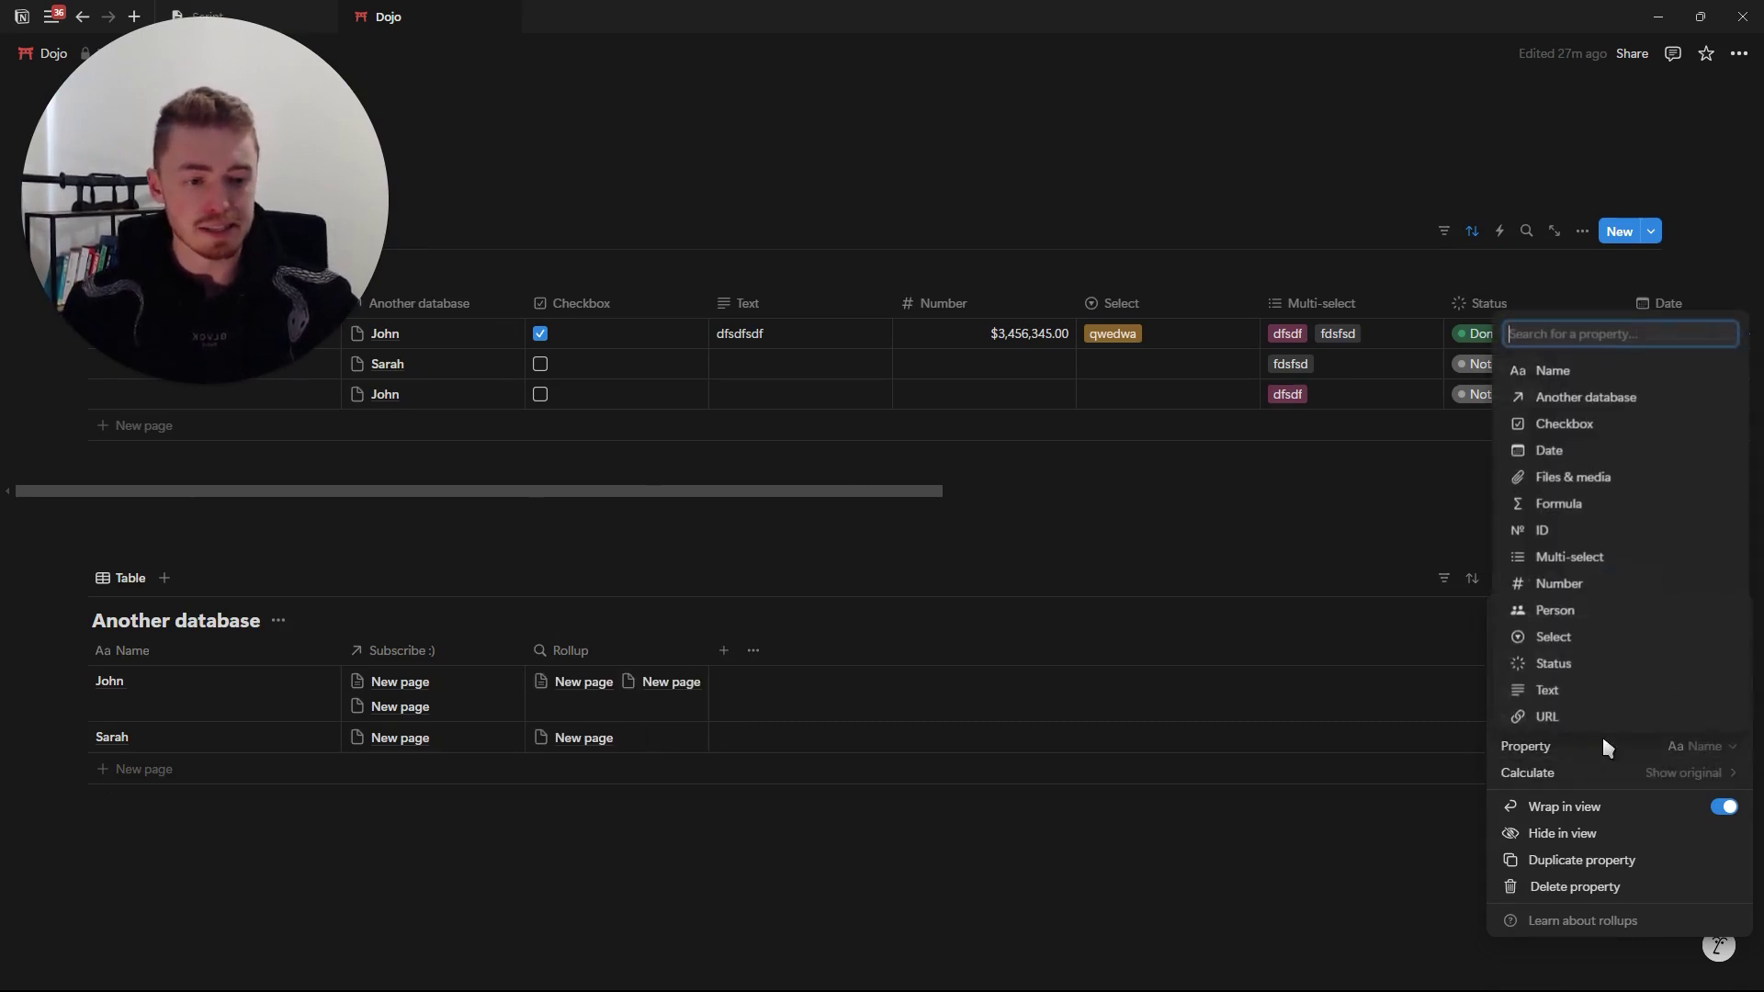
left_click(1583, 423)
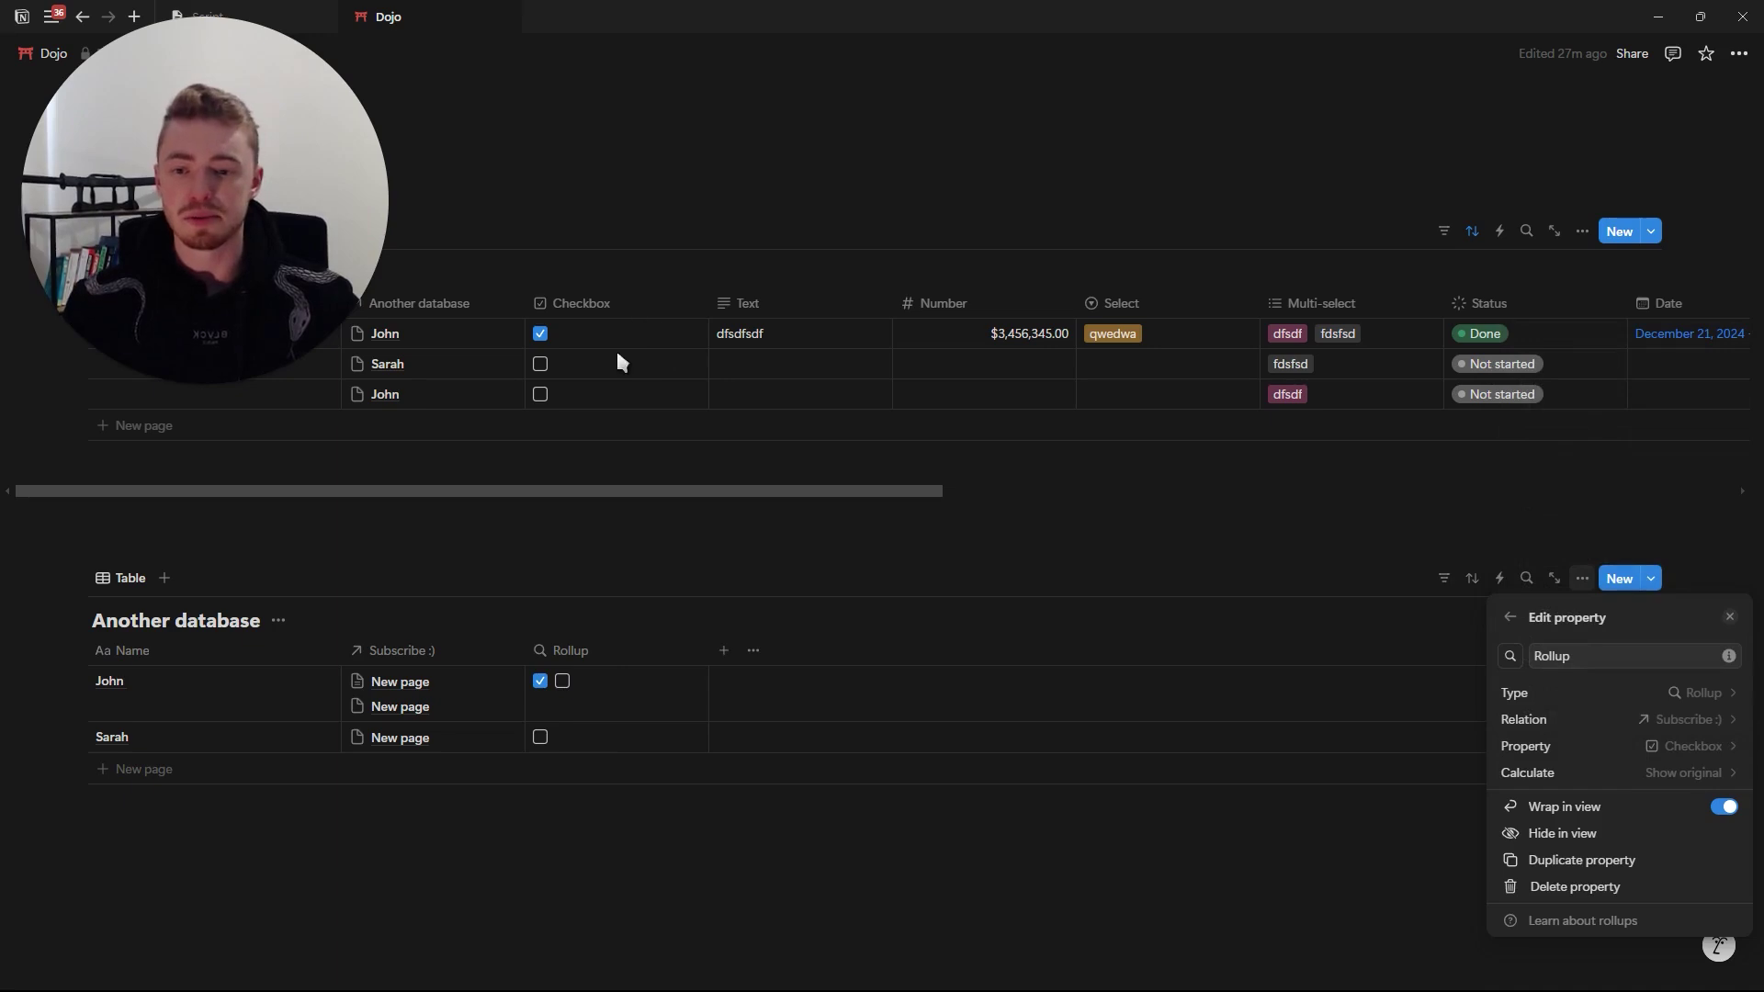
left_click(1603, 775)
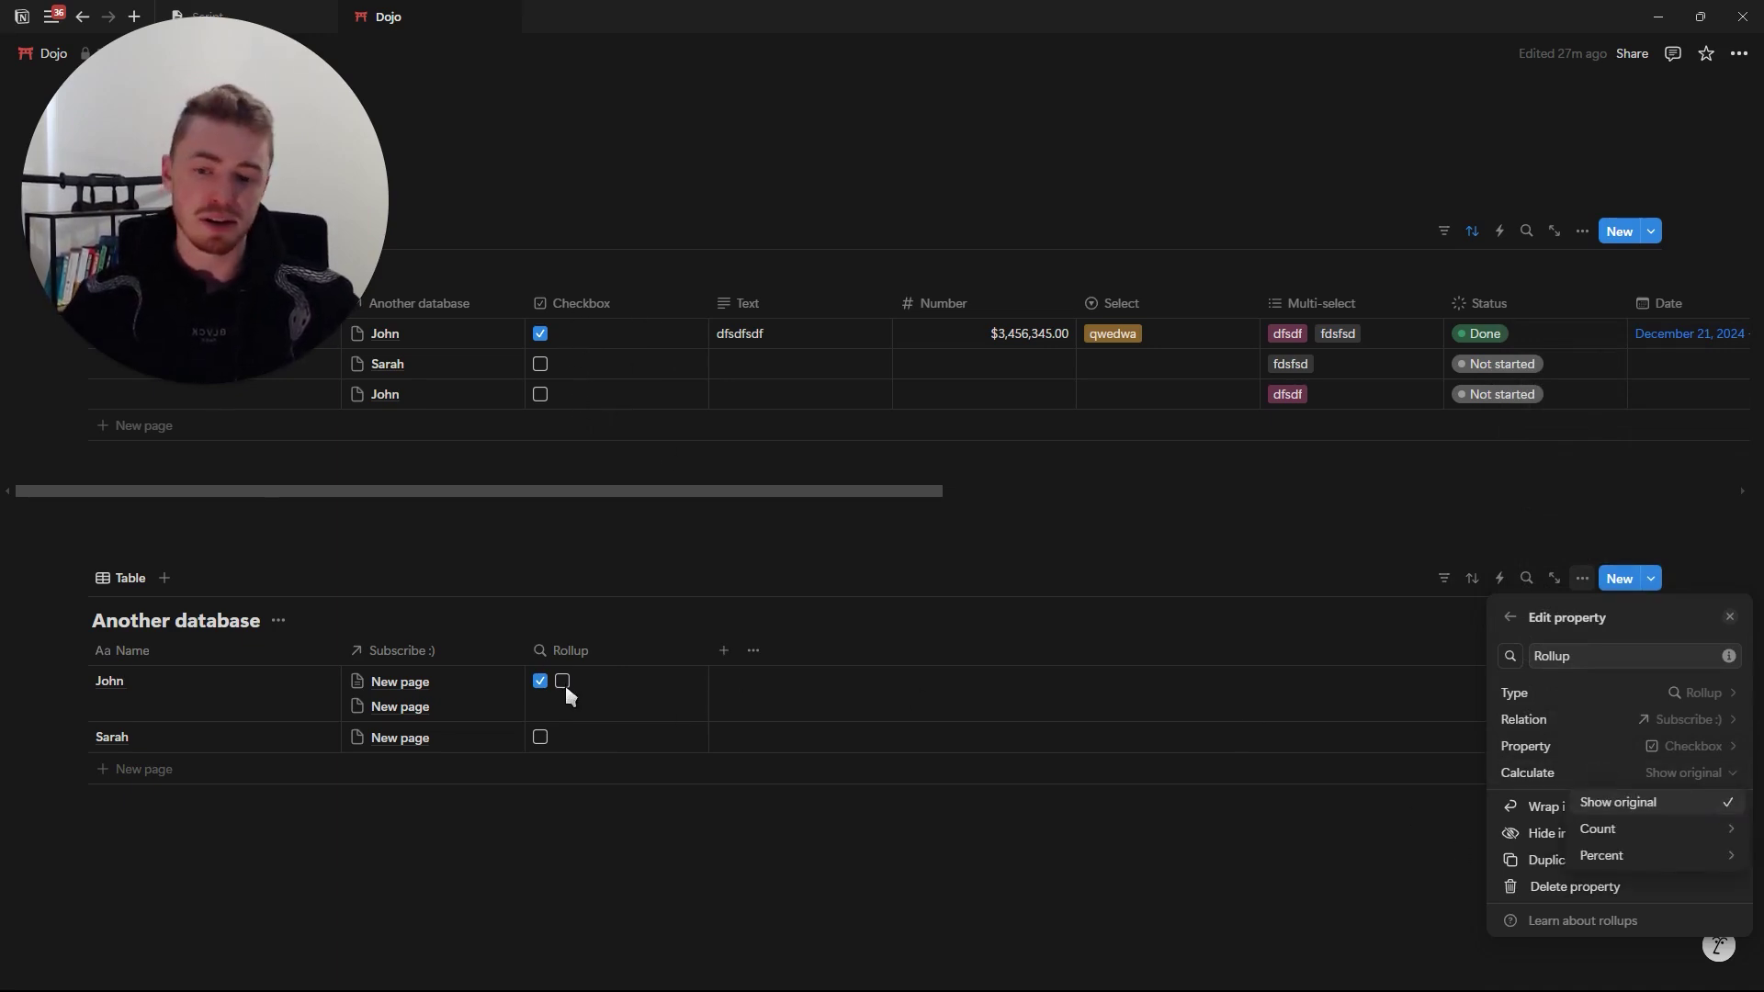
mouse_move(1612, 856)
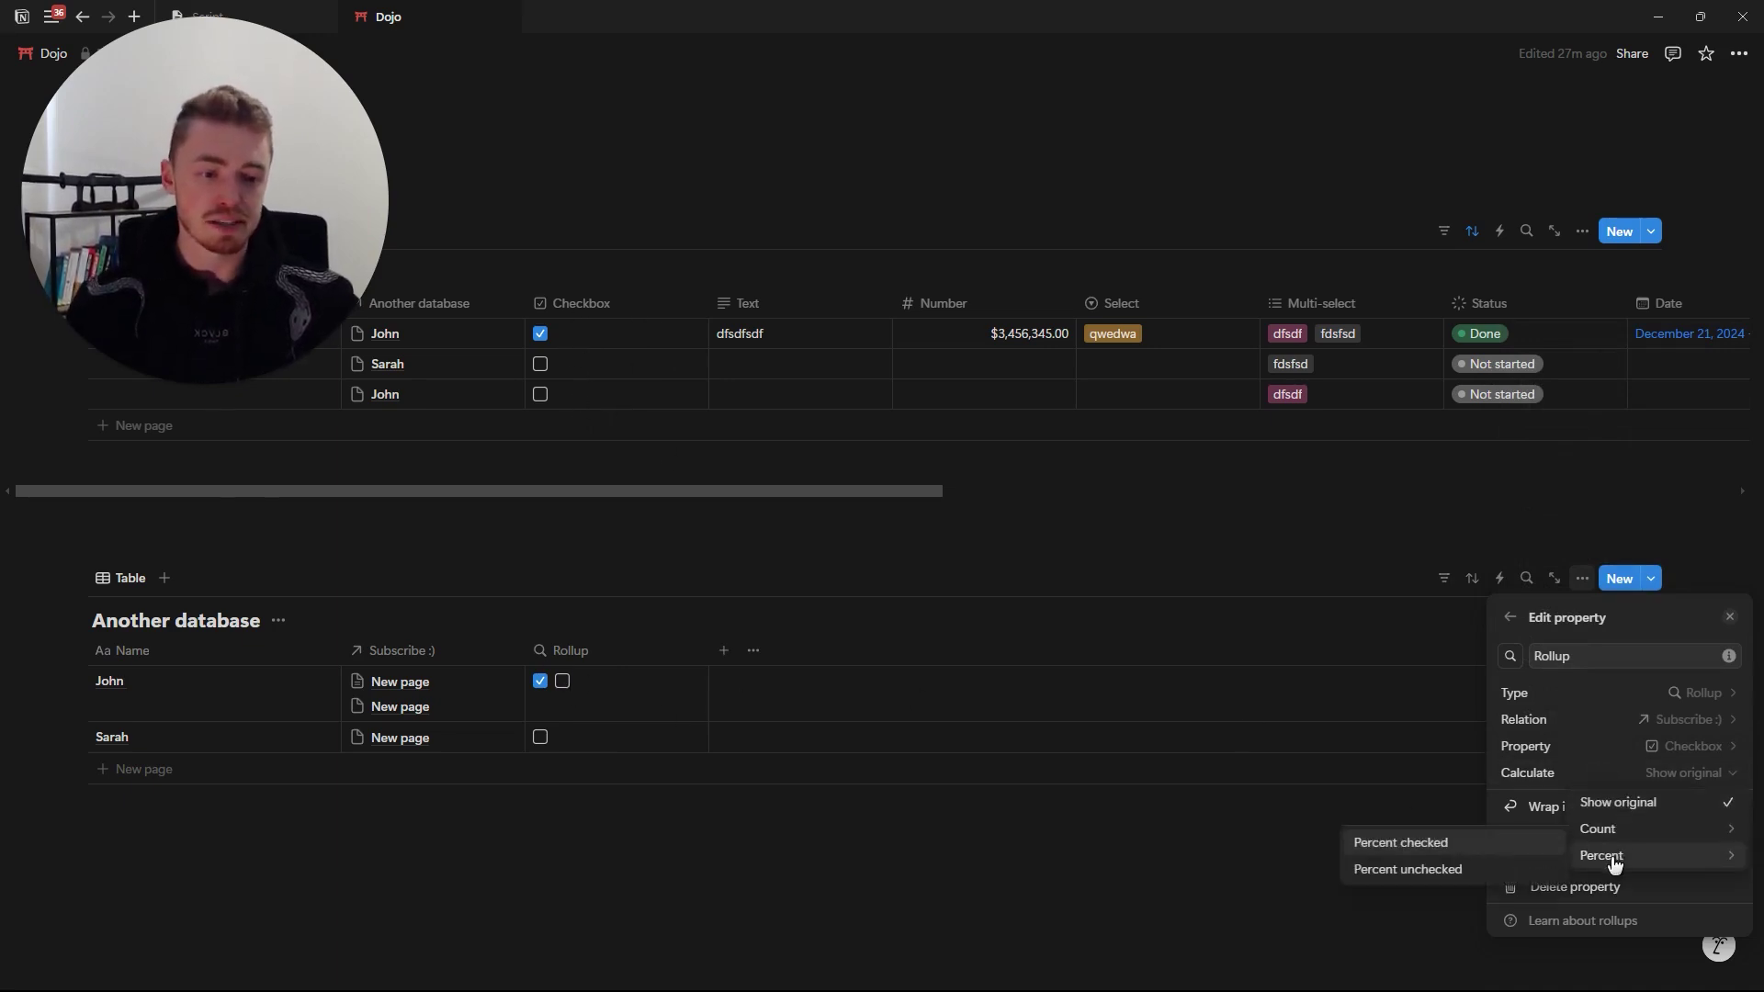
left_click(1514, 843)
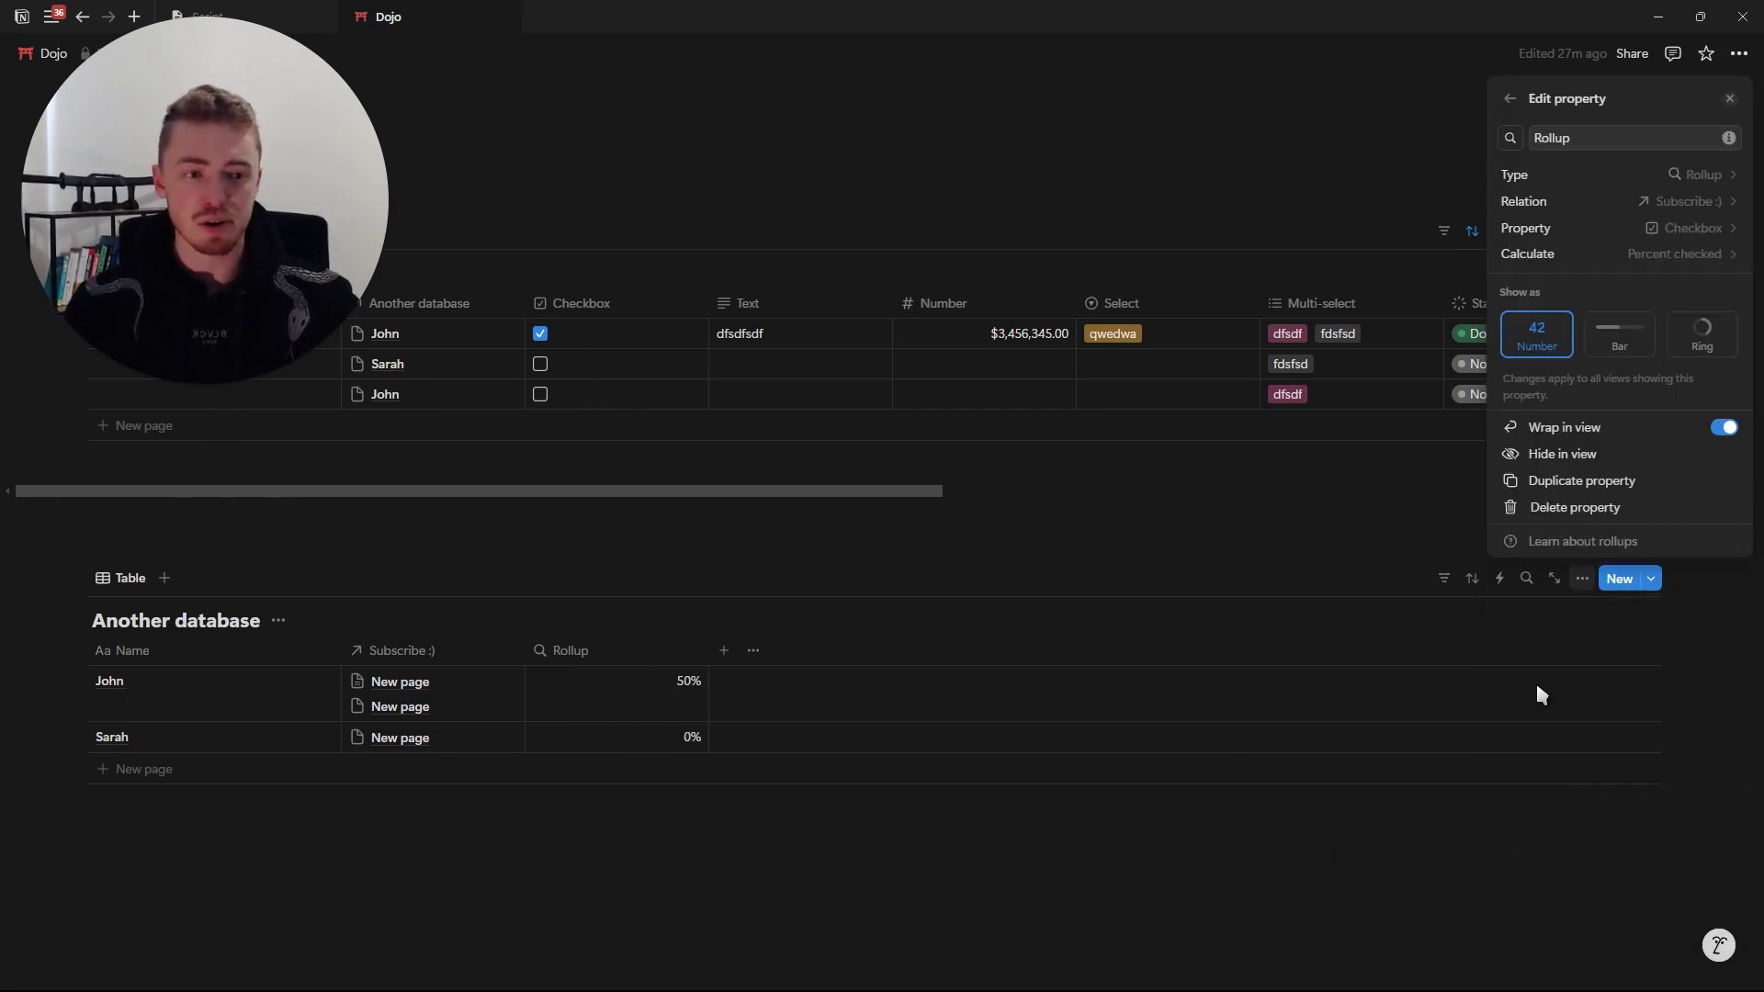
left_click(1620, 345)
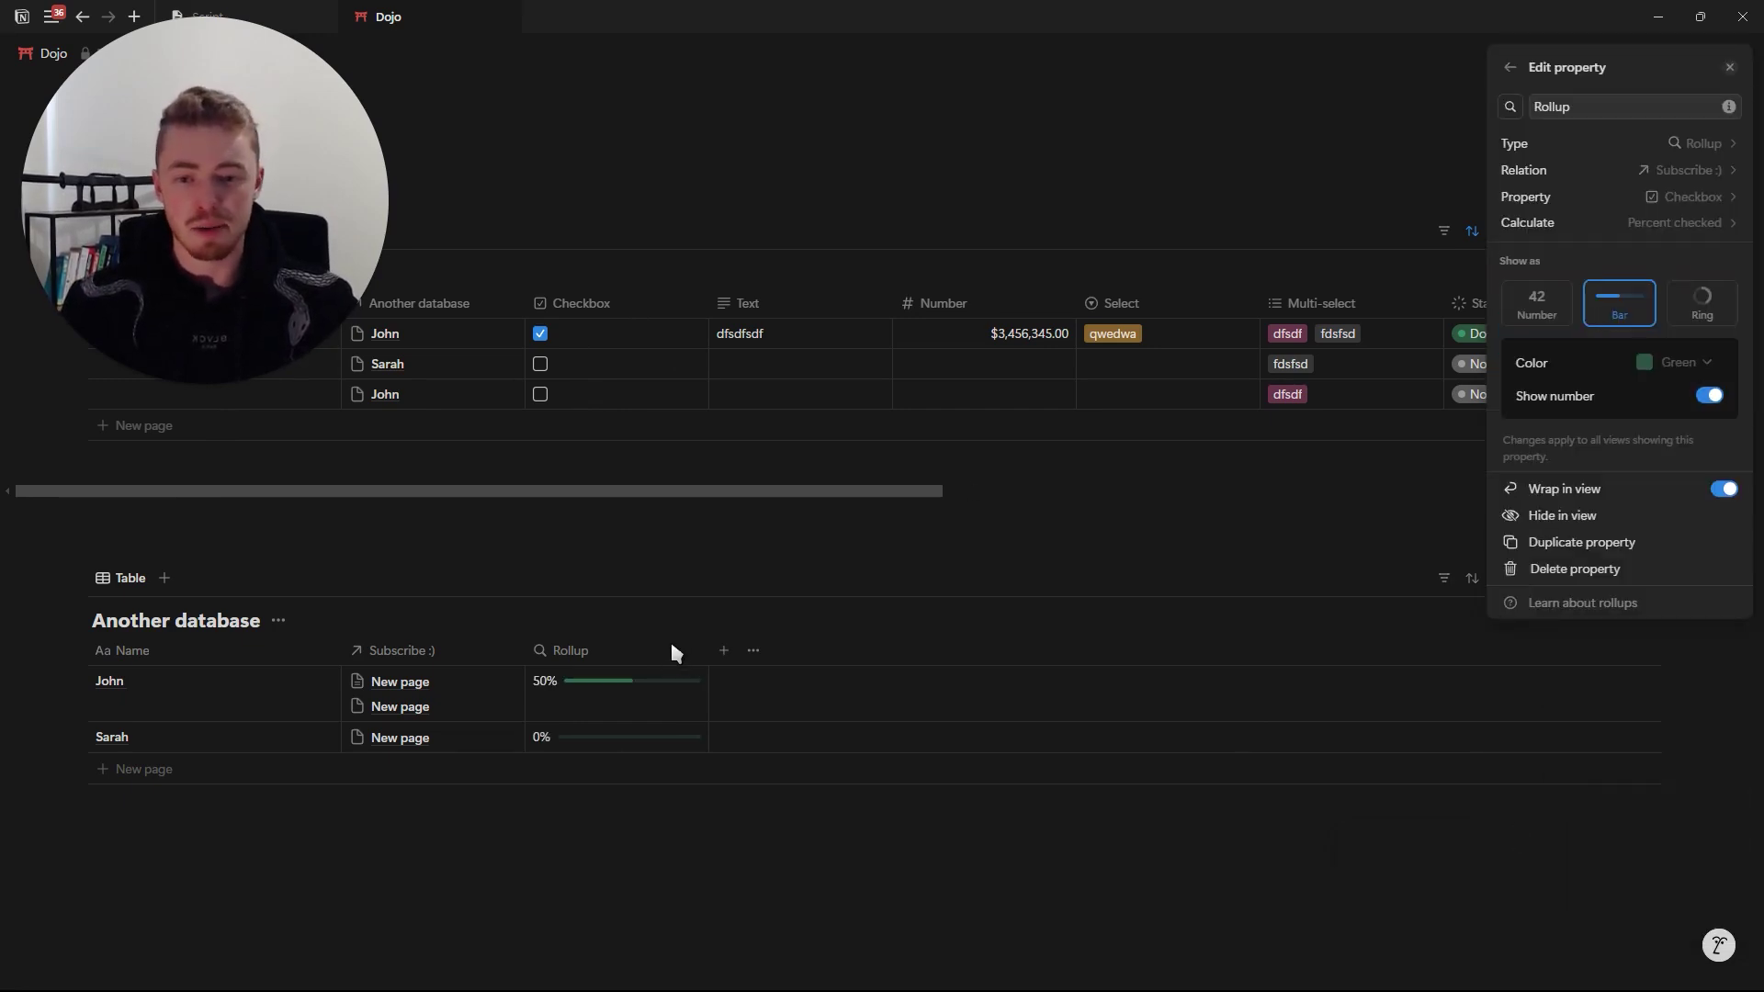
key("Escape")
Toggle checkboxes to test the rollup, leaving John at 50% and Sarah at 0%.
scroll(629, 657, "up", 2)
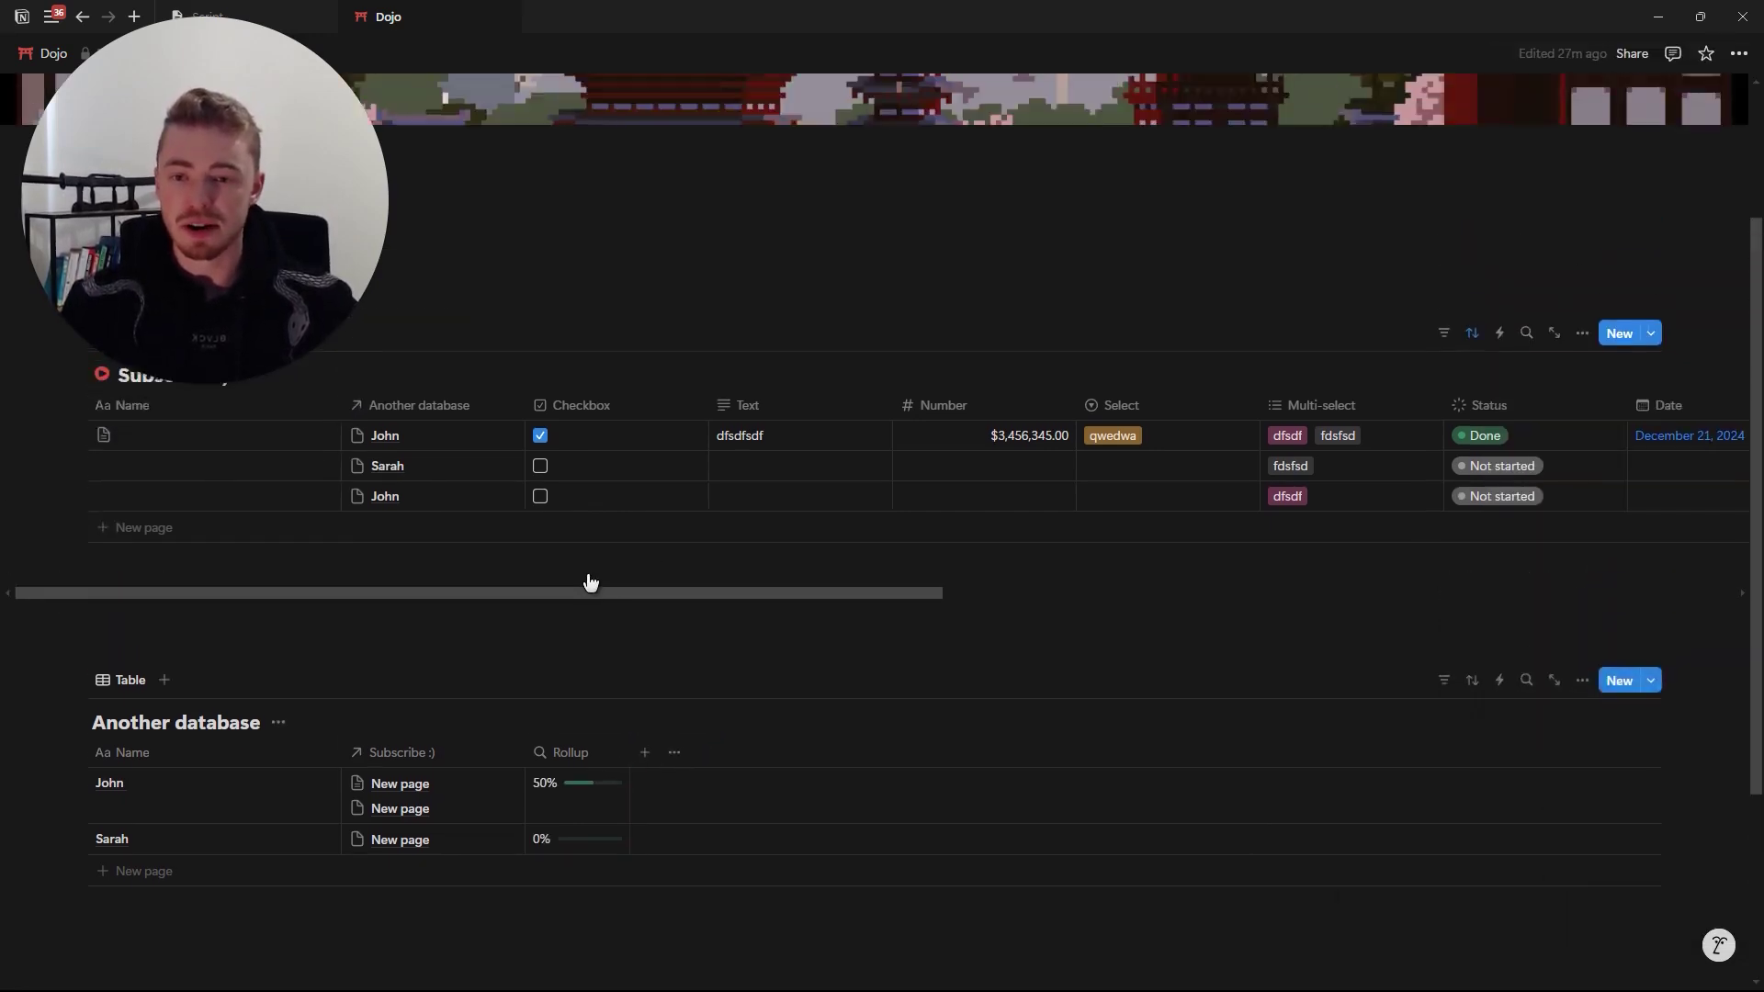
left_click(552, 464)
left_click(555, 469)
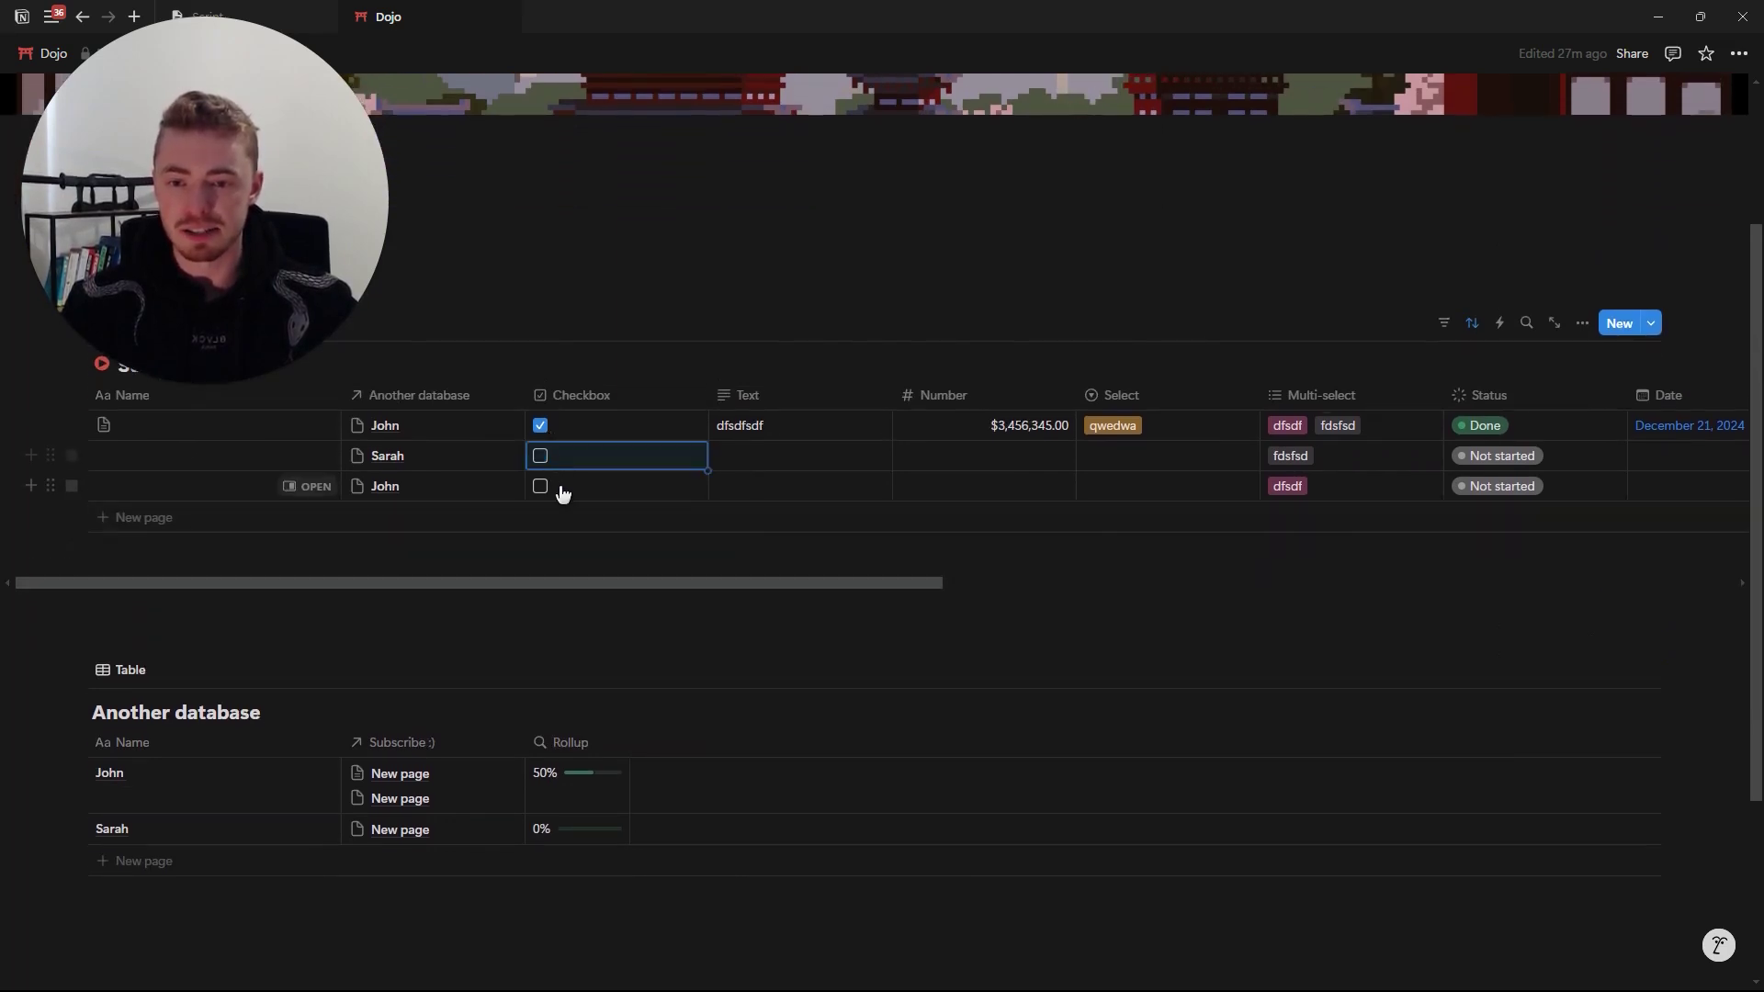
left_click(562, 493)
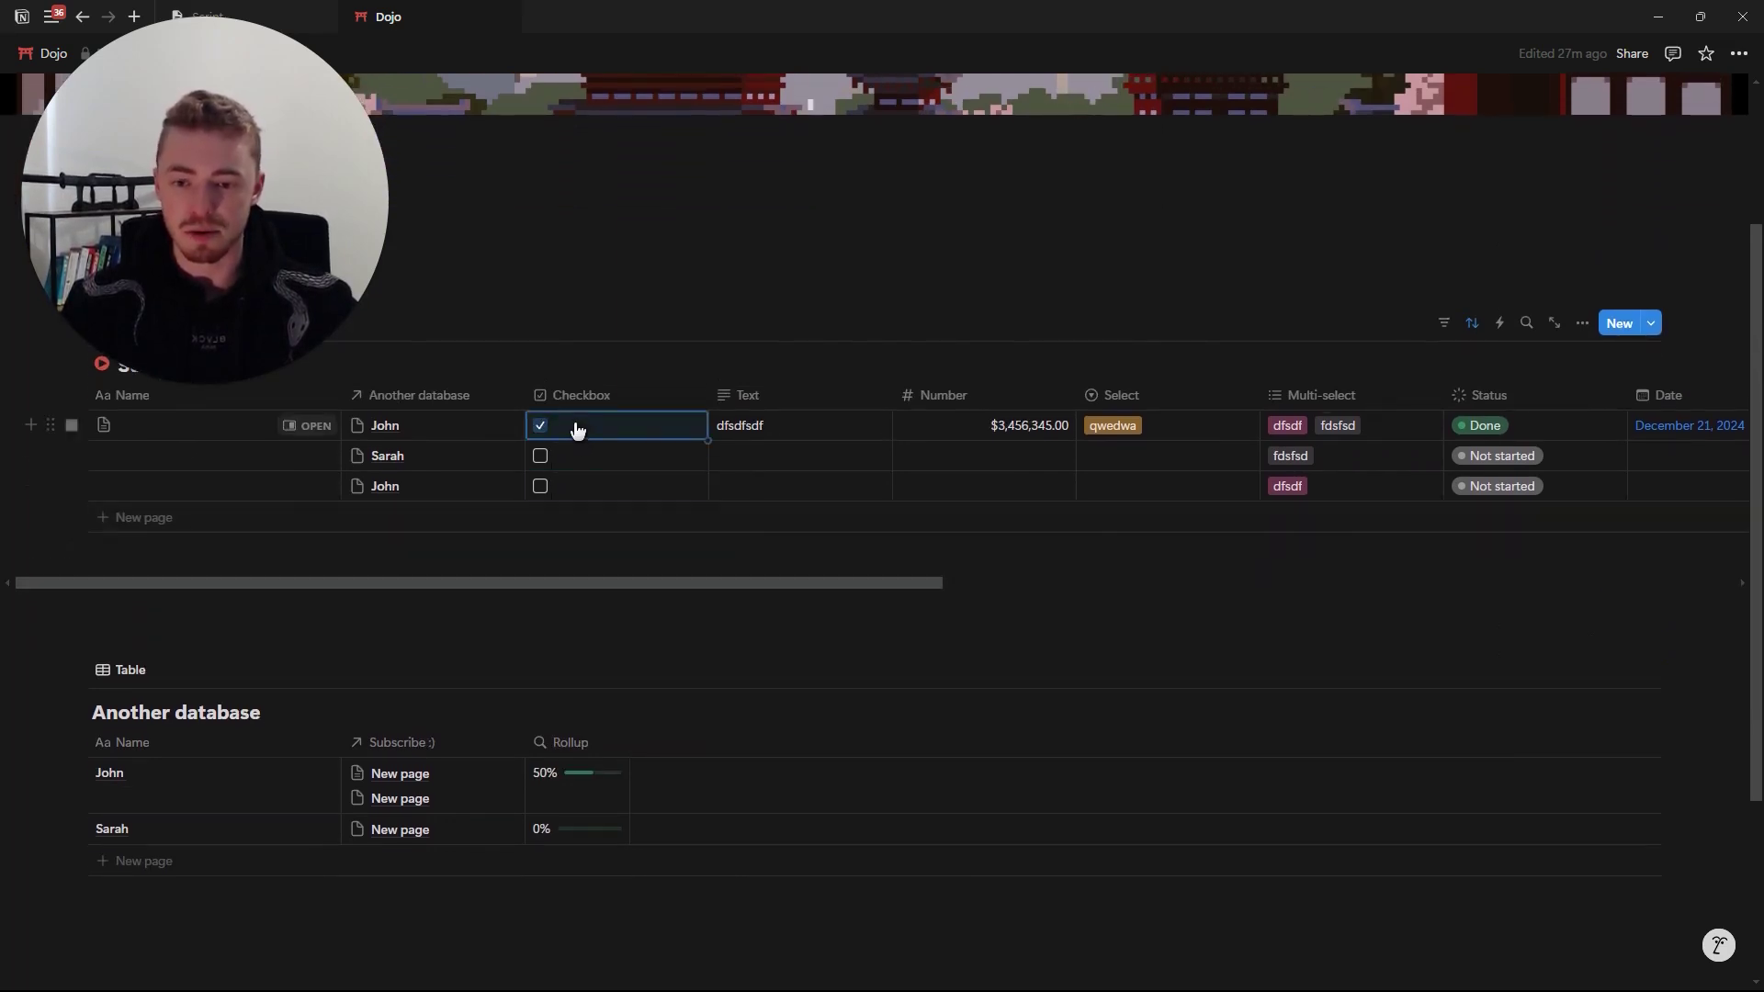
left_click(930, 656)
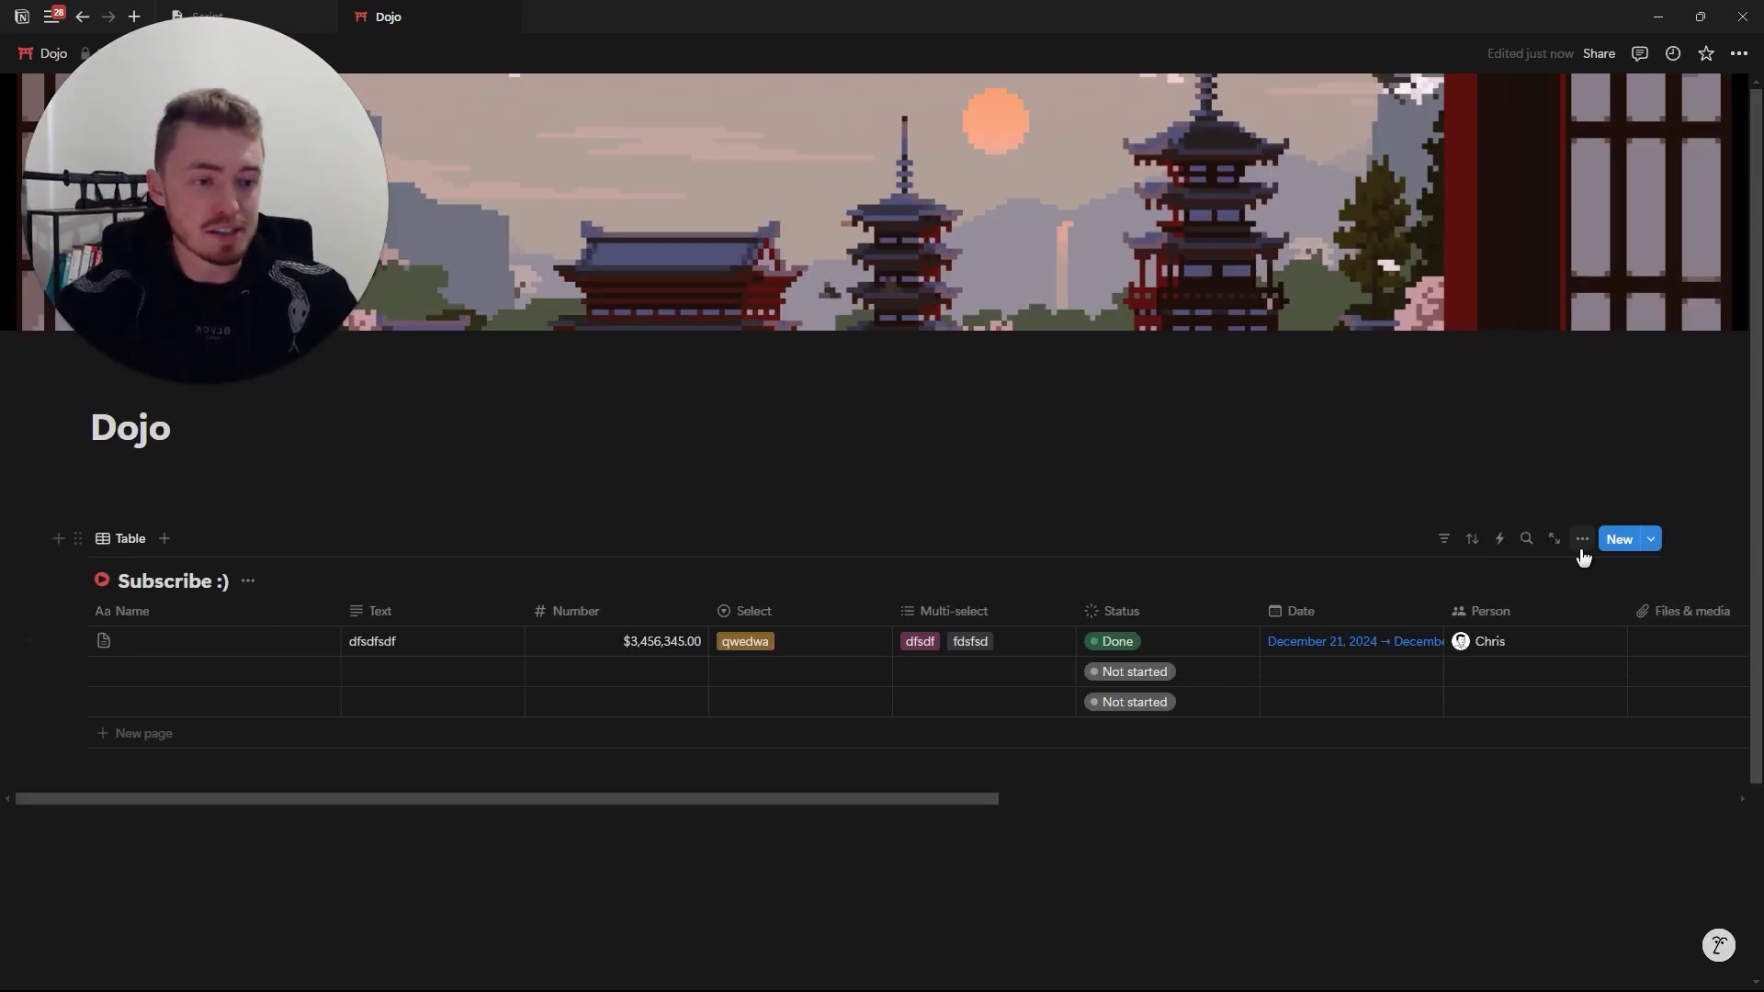
Rename the view to dfsfdf and give it a new icon.
left_click(1582, 539)
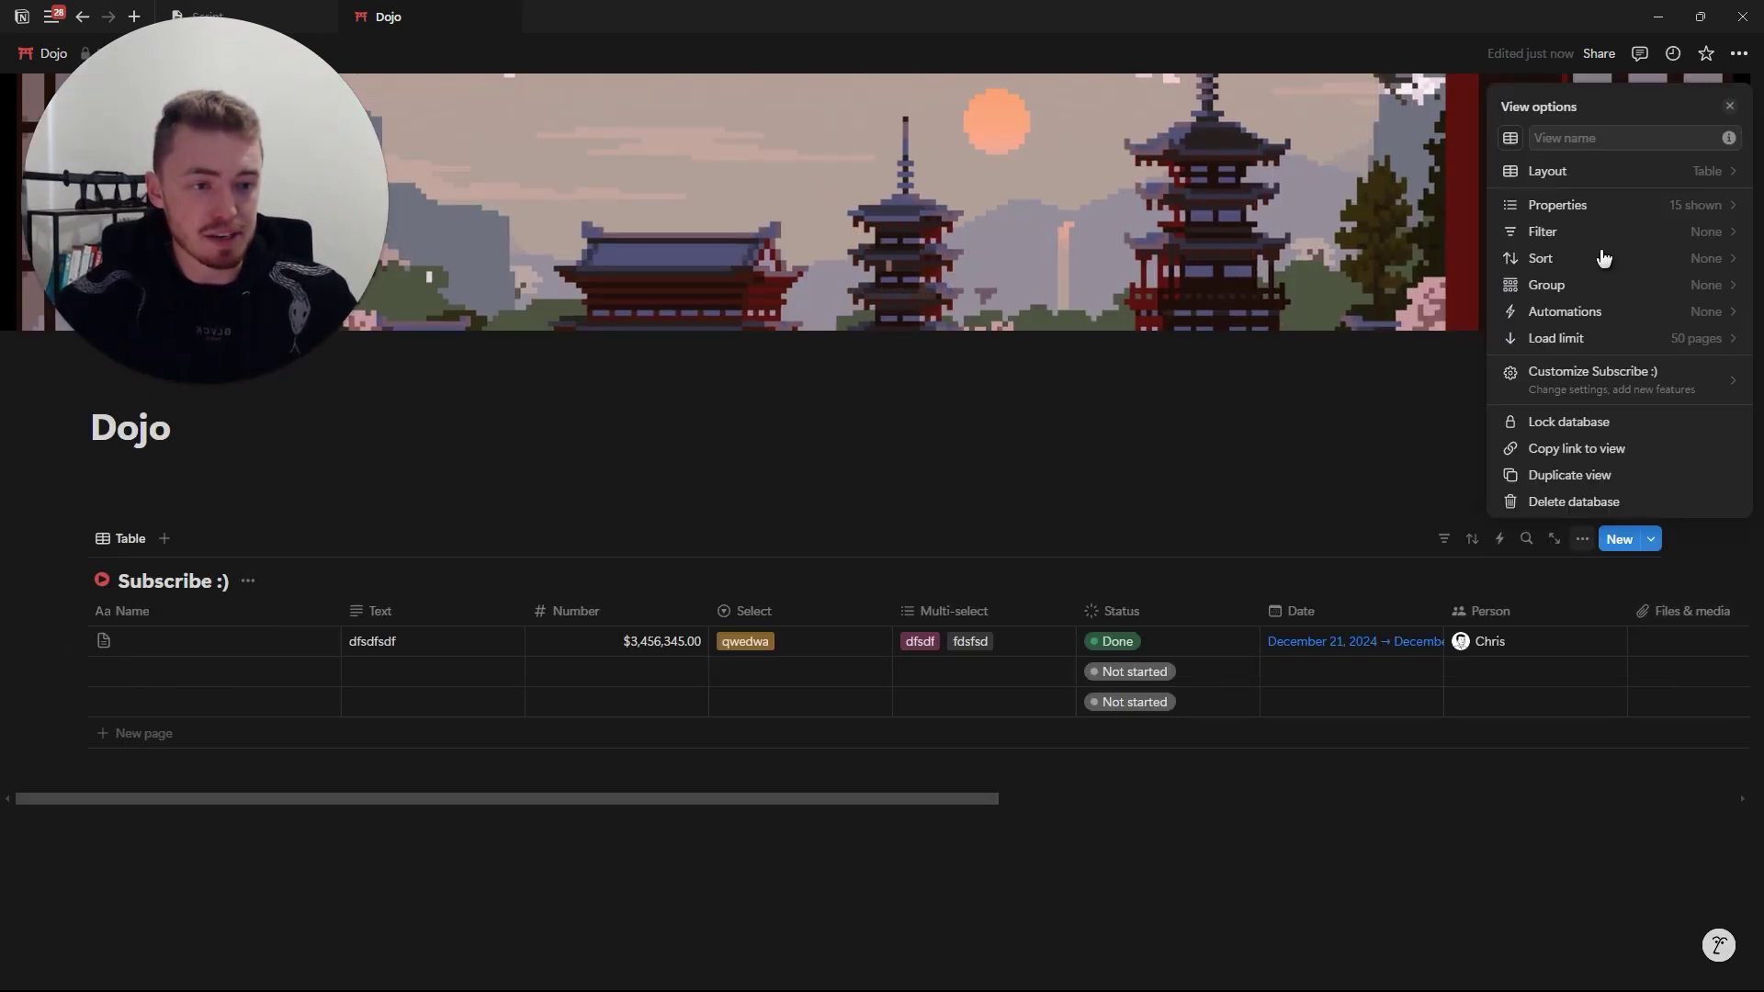
type("dfsfdf")
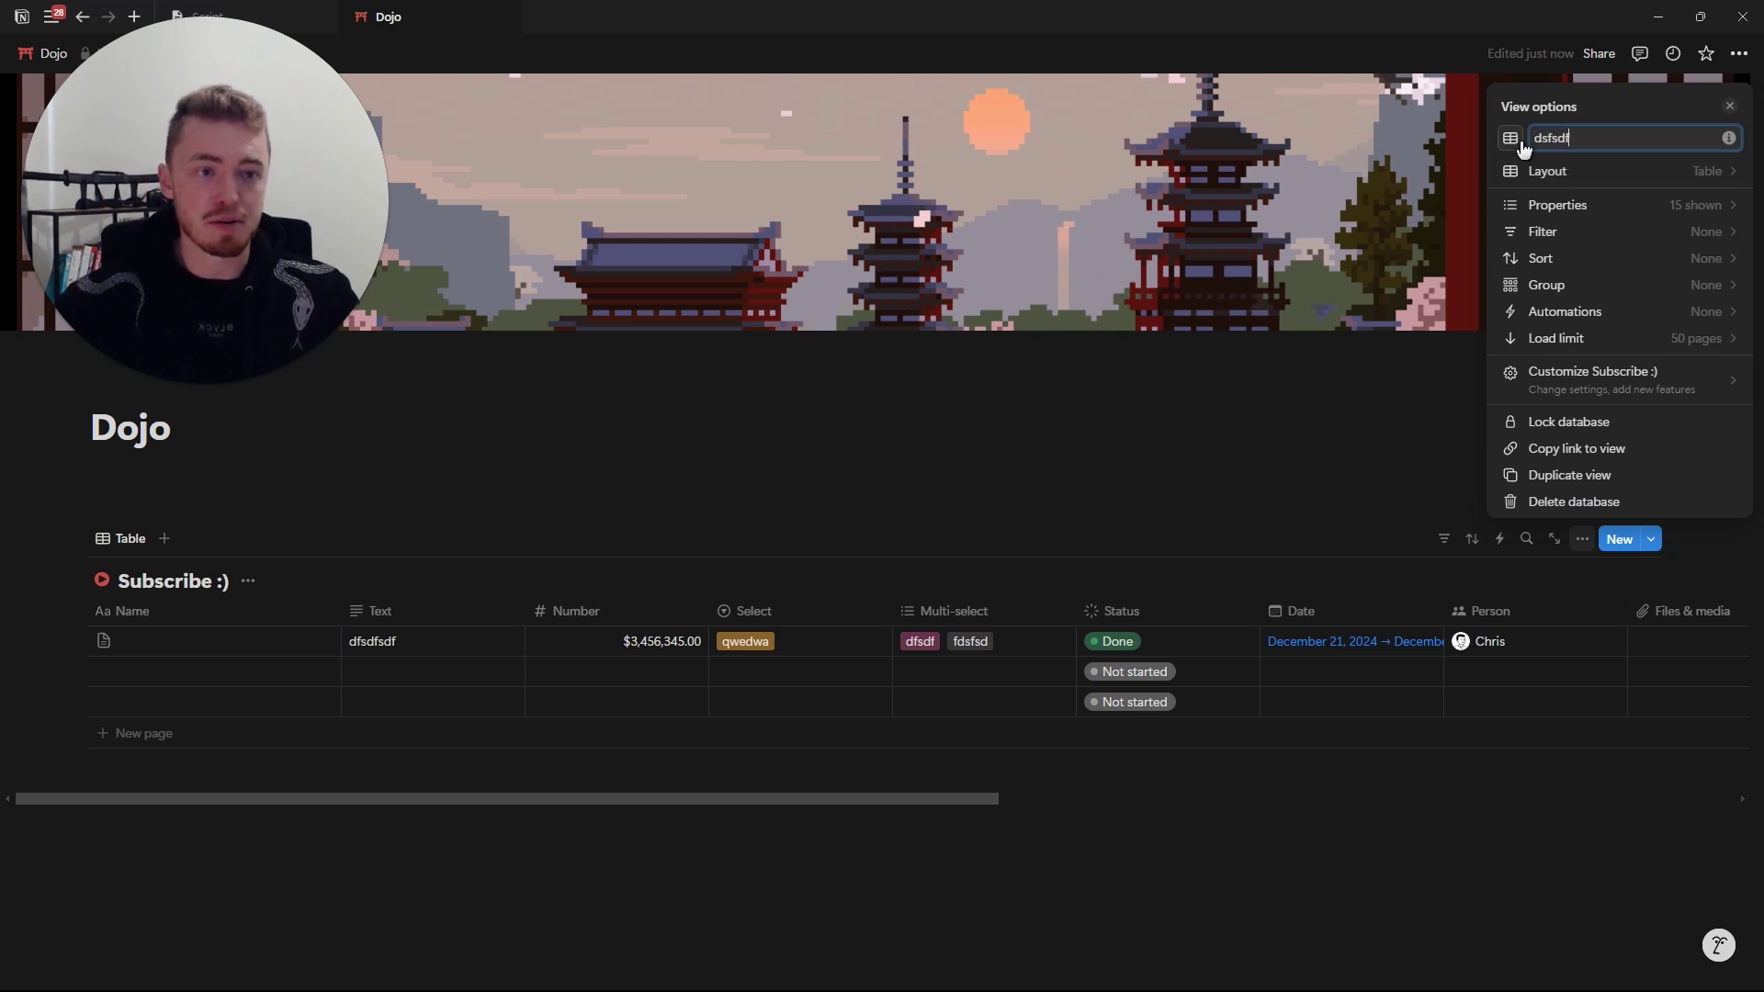
left_click(1510, 138)
left_click(1406, 254)
left_click(1372, 362)
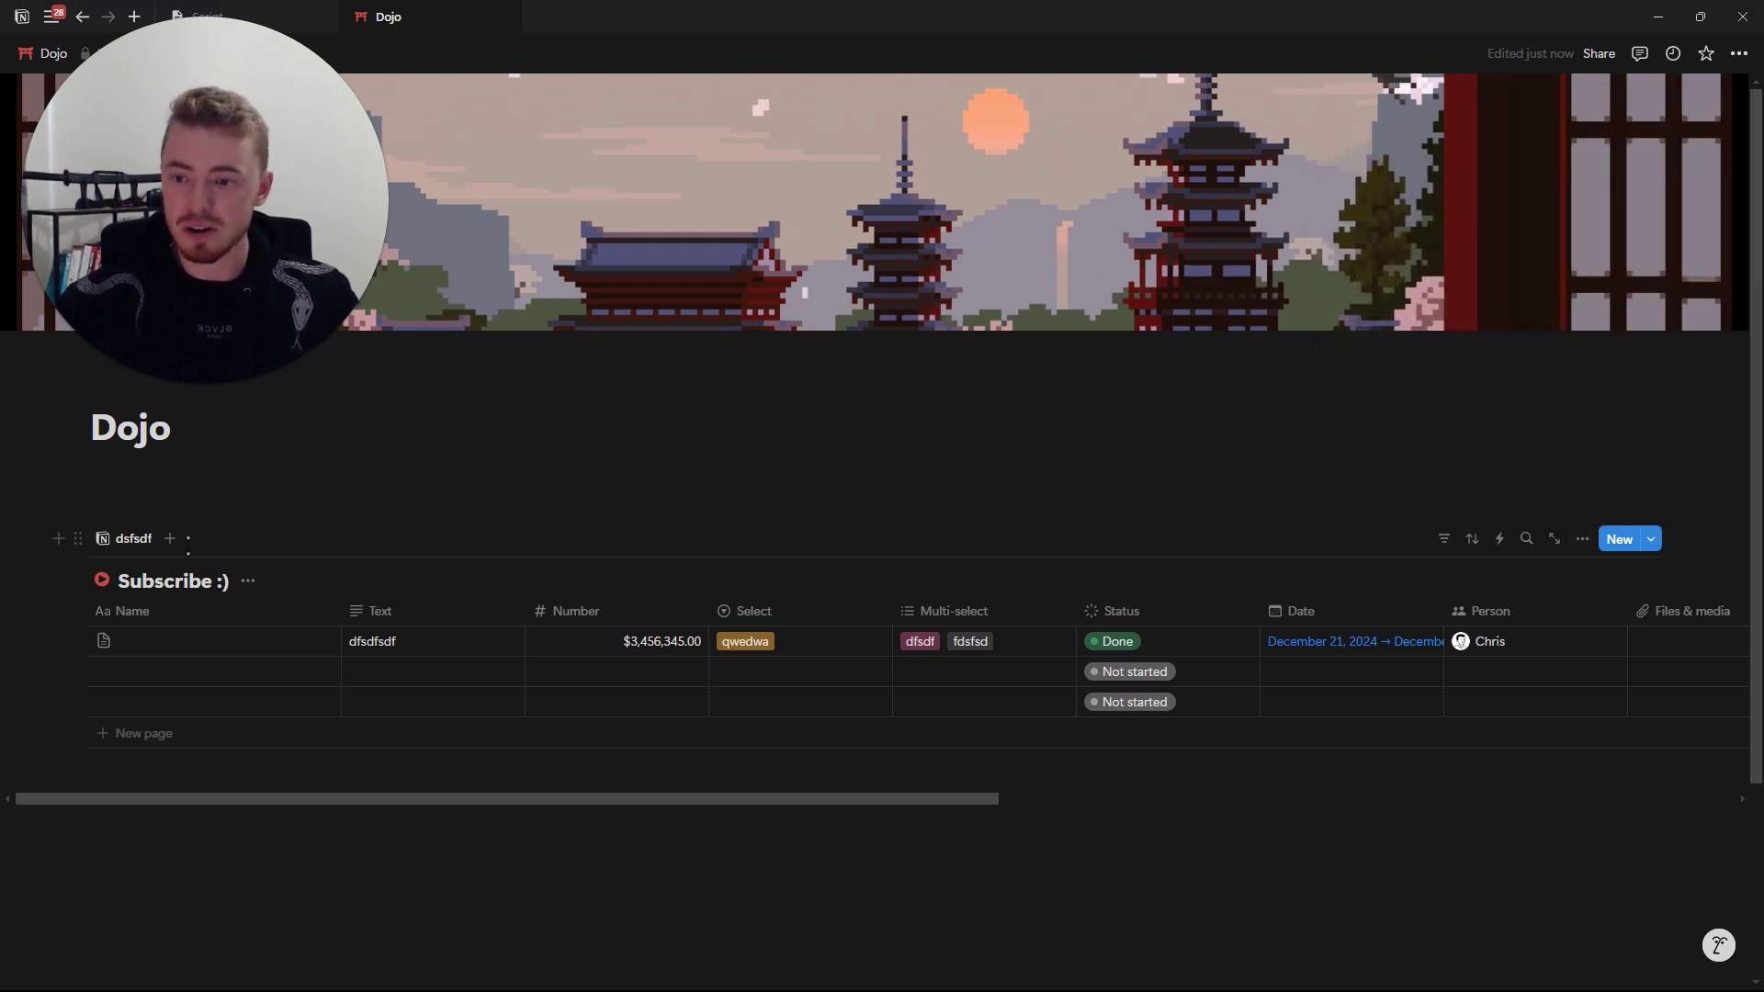
Try Board, Timeline, Calendar, List and Gallery layouts, with page-cover card previews.
left_click(1582, 539)
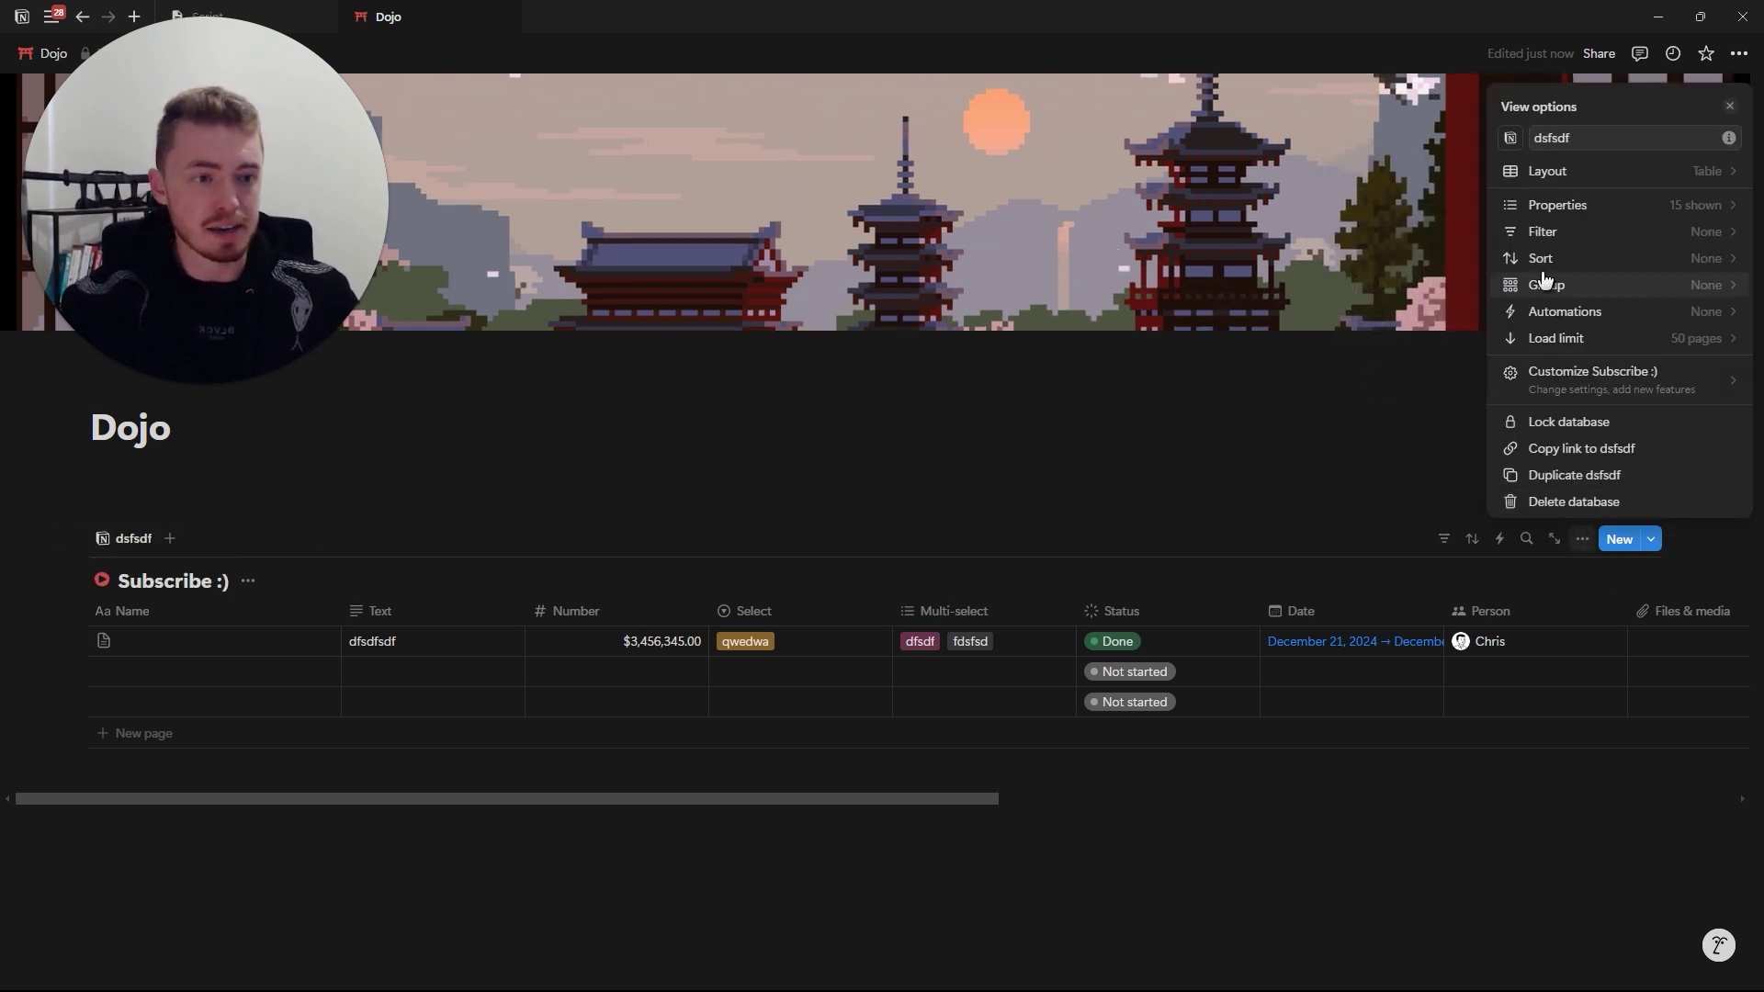
left_click(1613, 184)
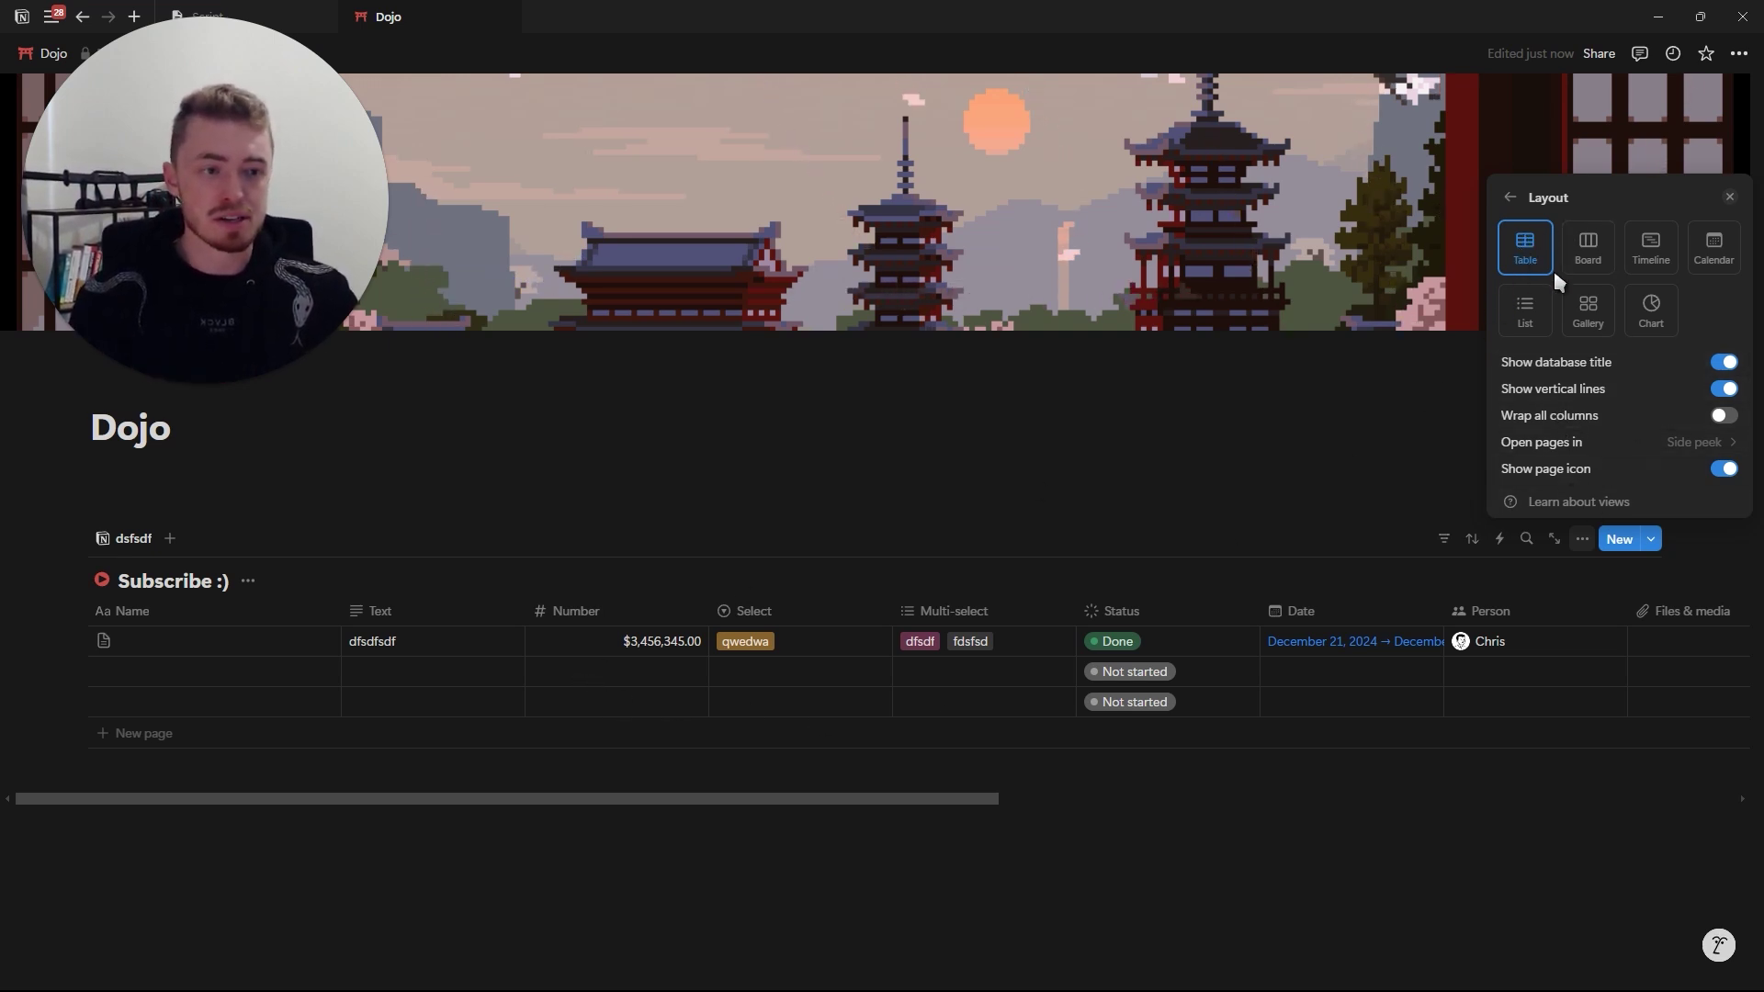
left_click(1589, 248)
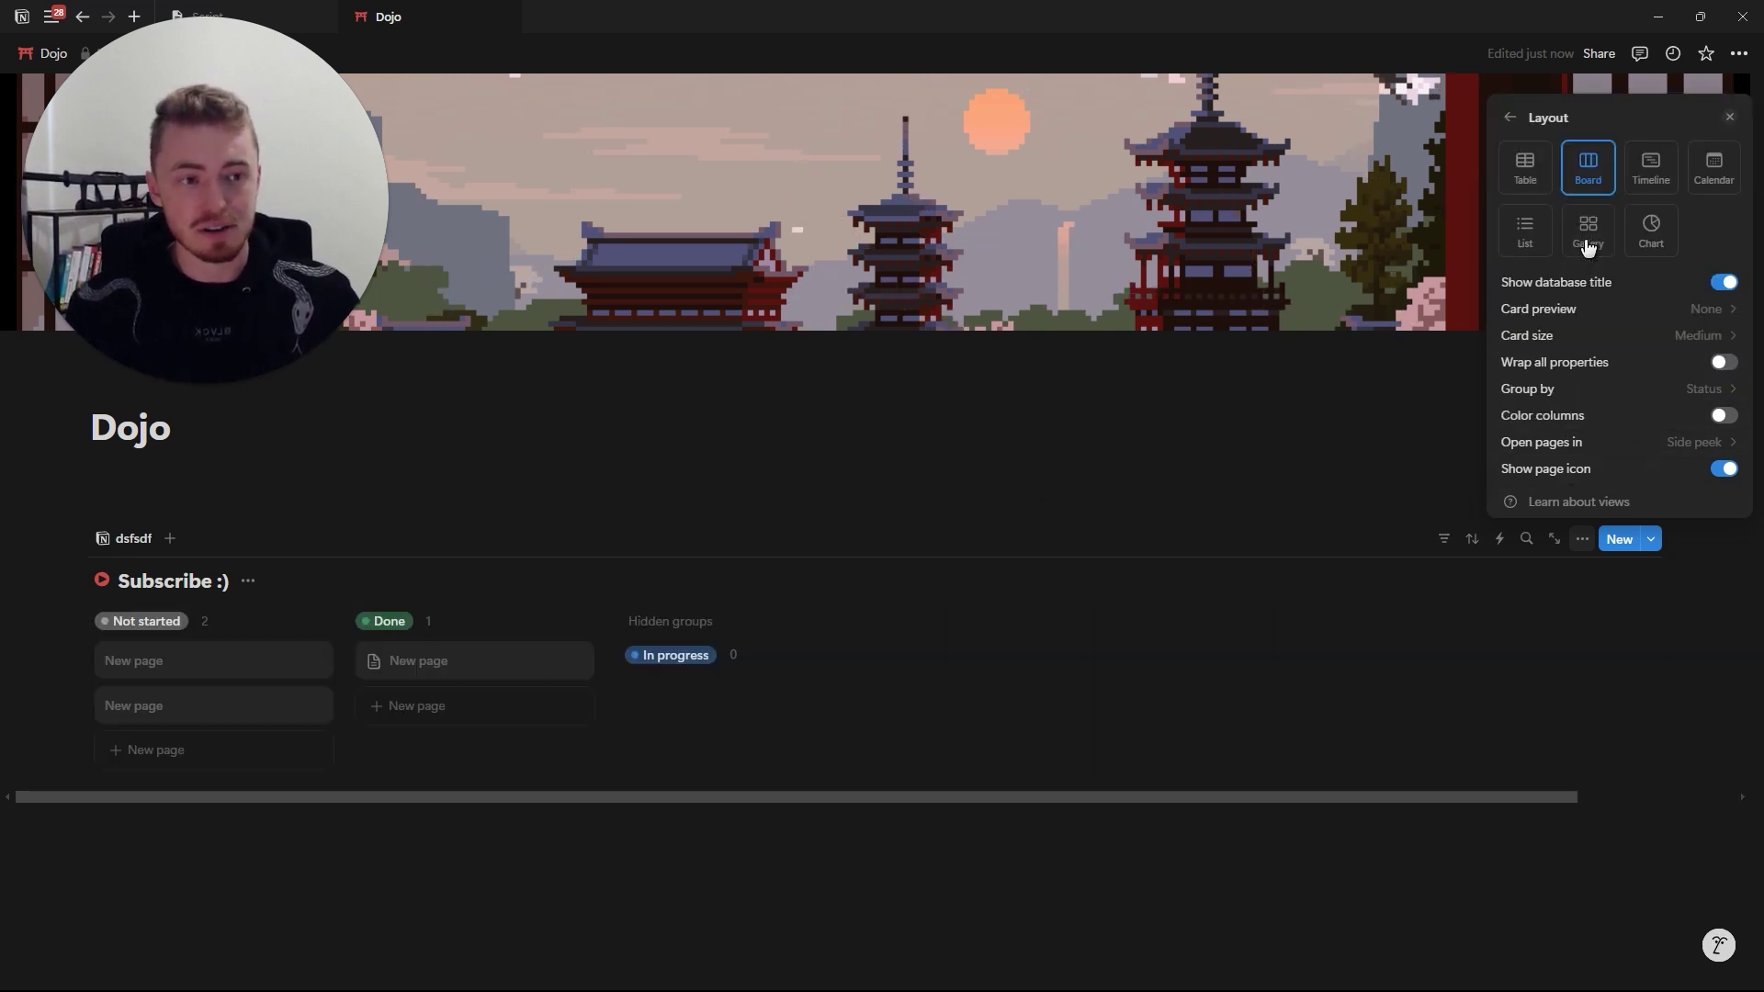
left_click(1651, 168)
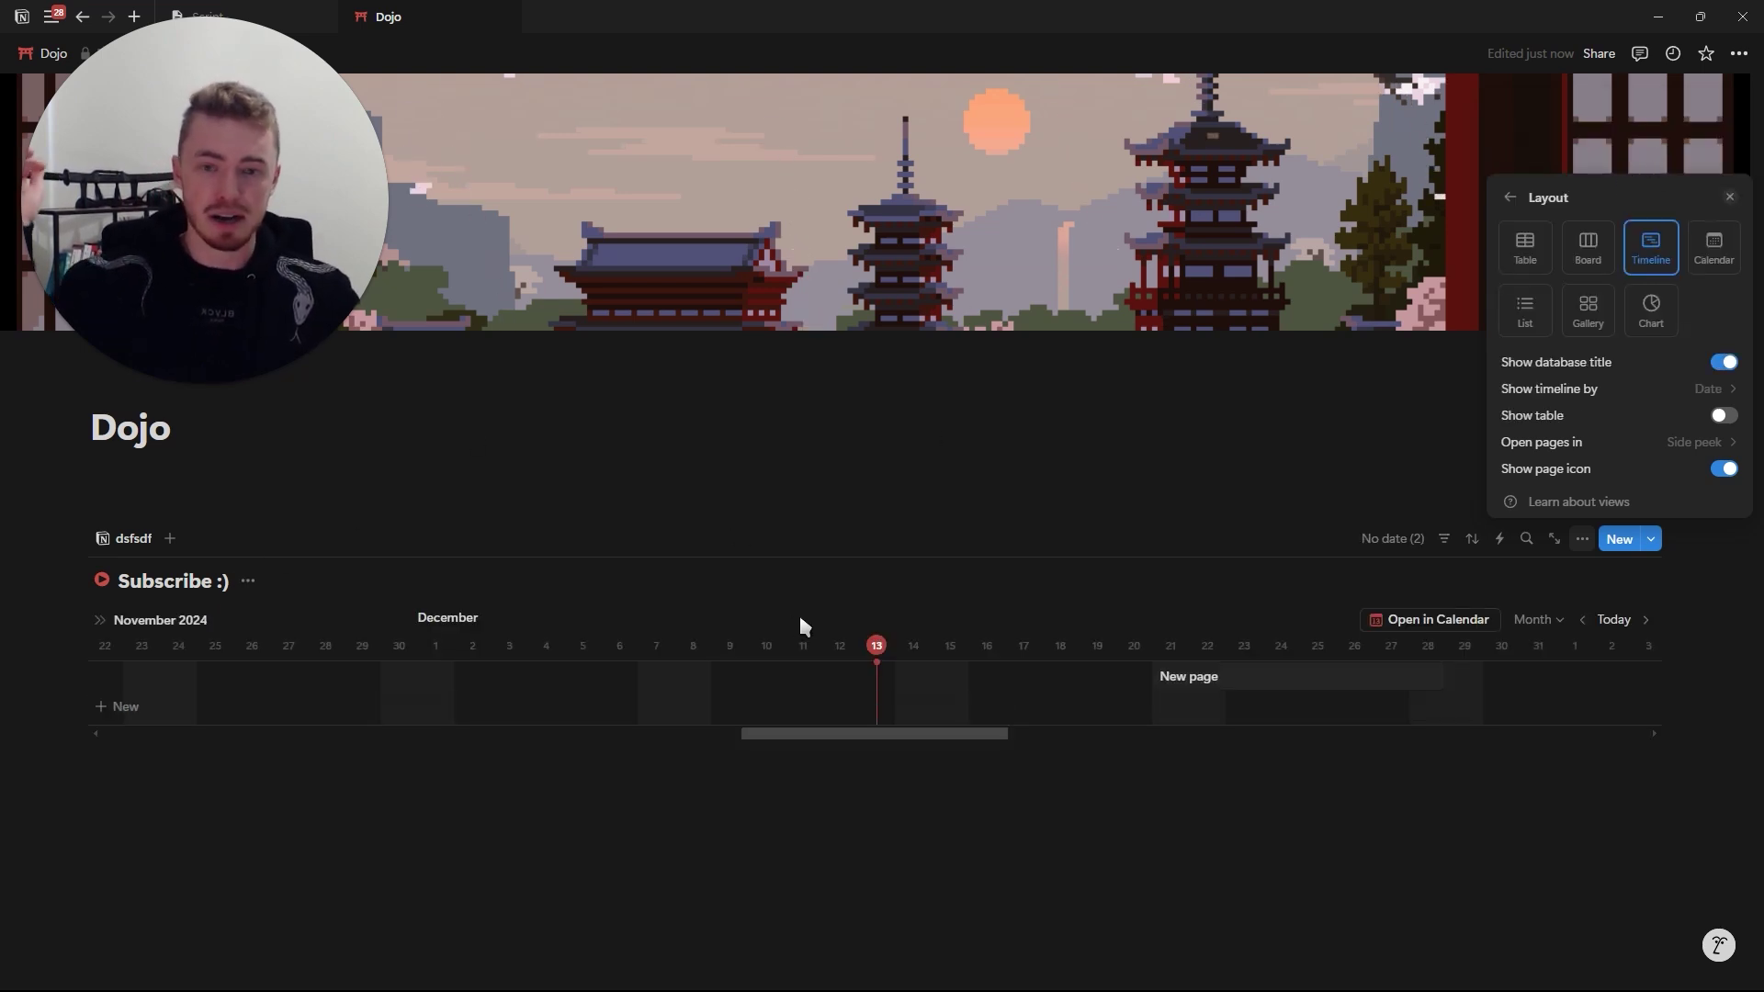
left_click(1714, 250)
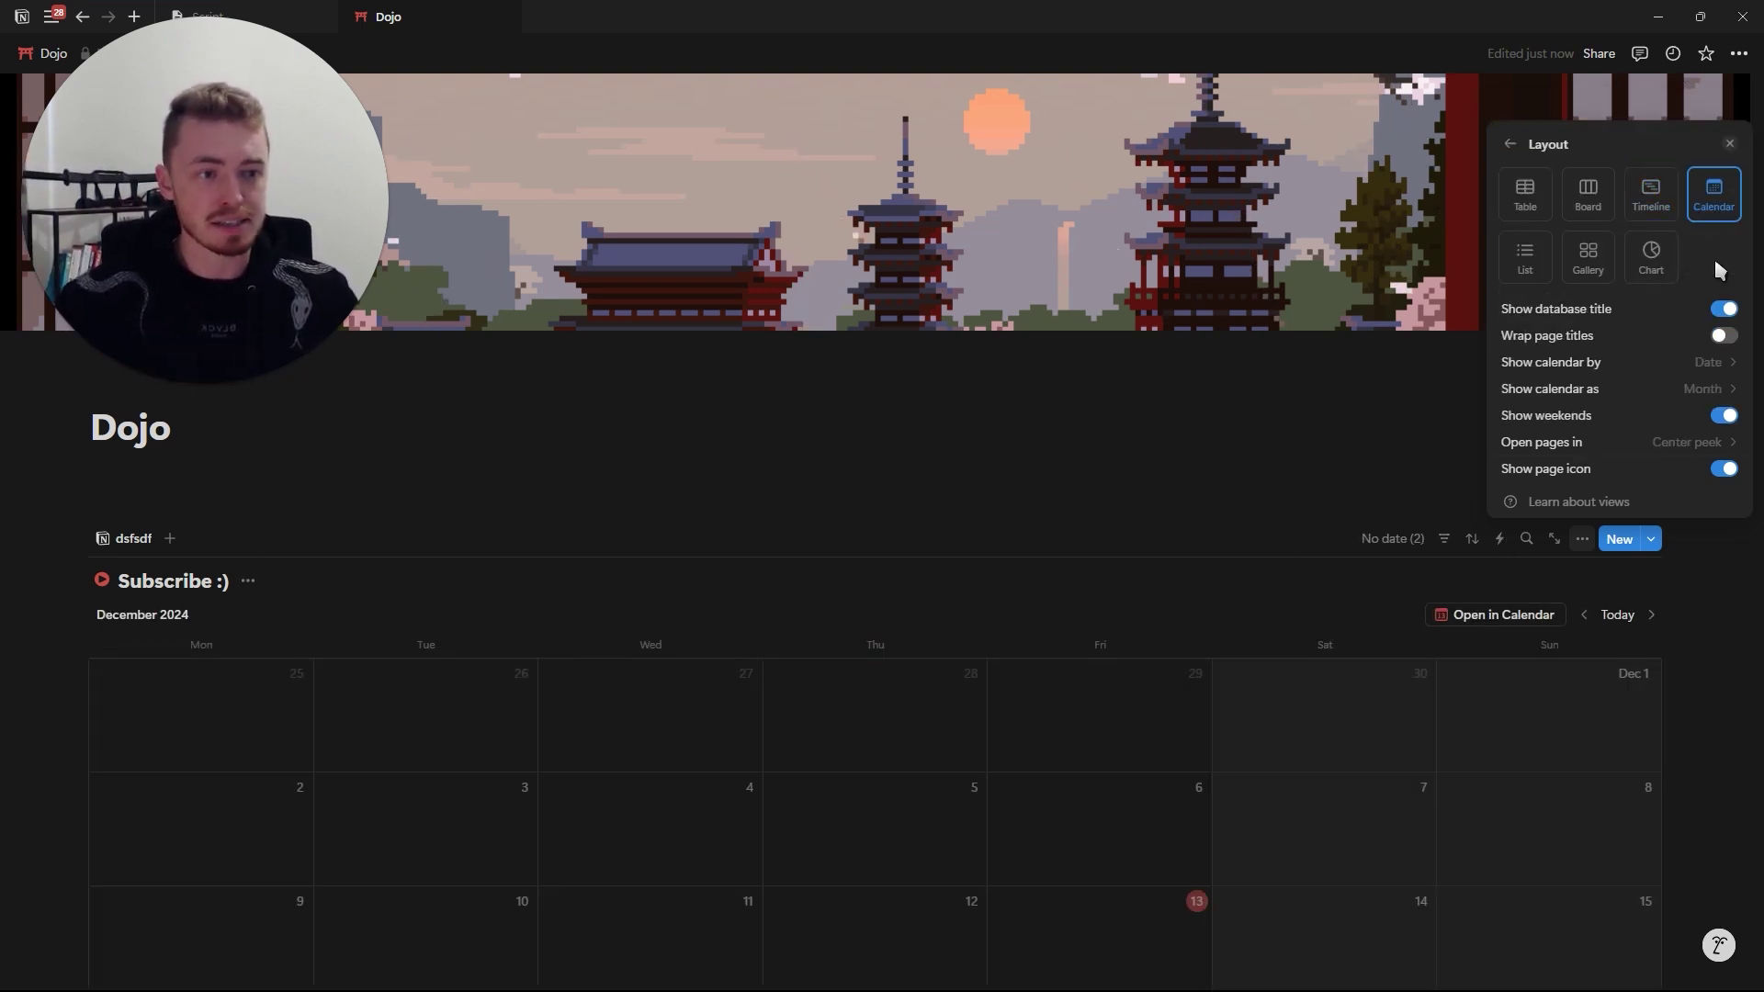
left_click(1525, 248)
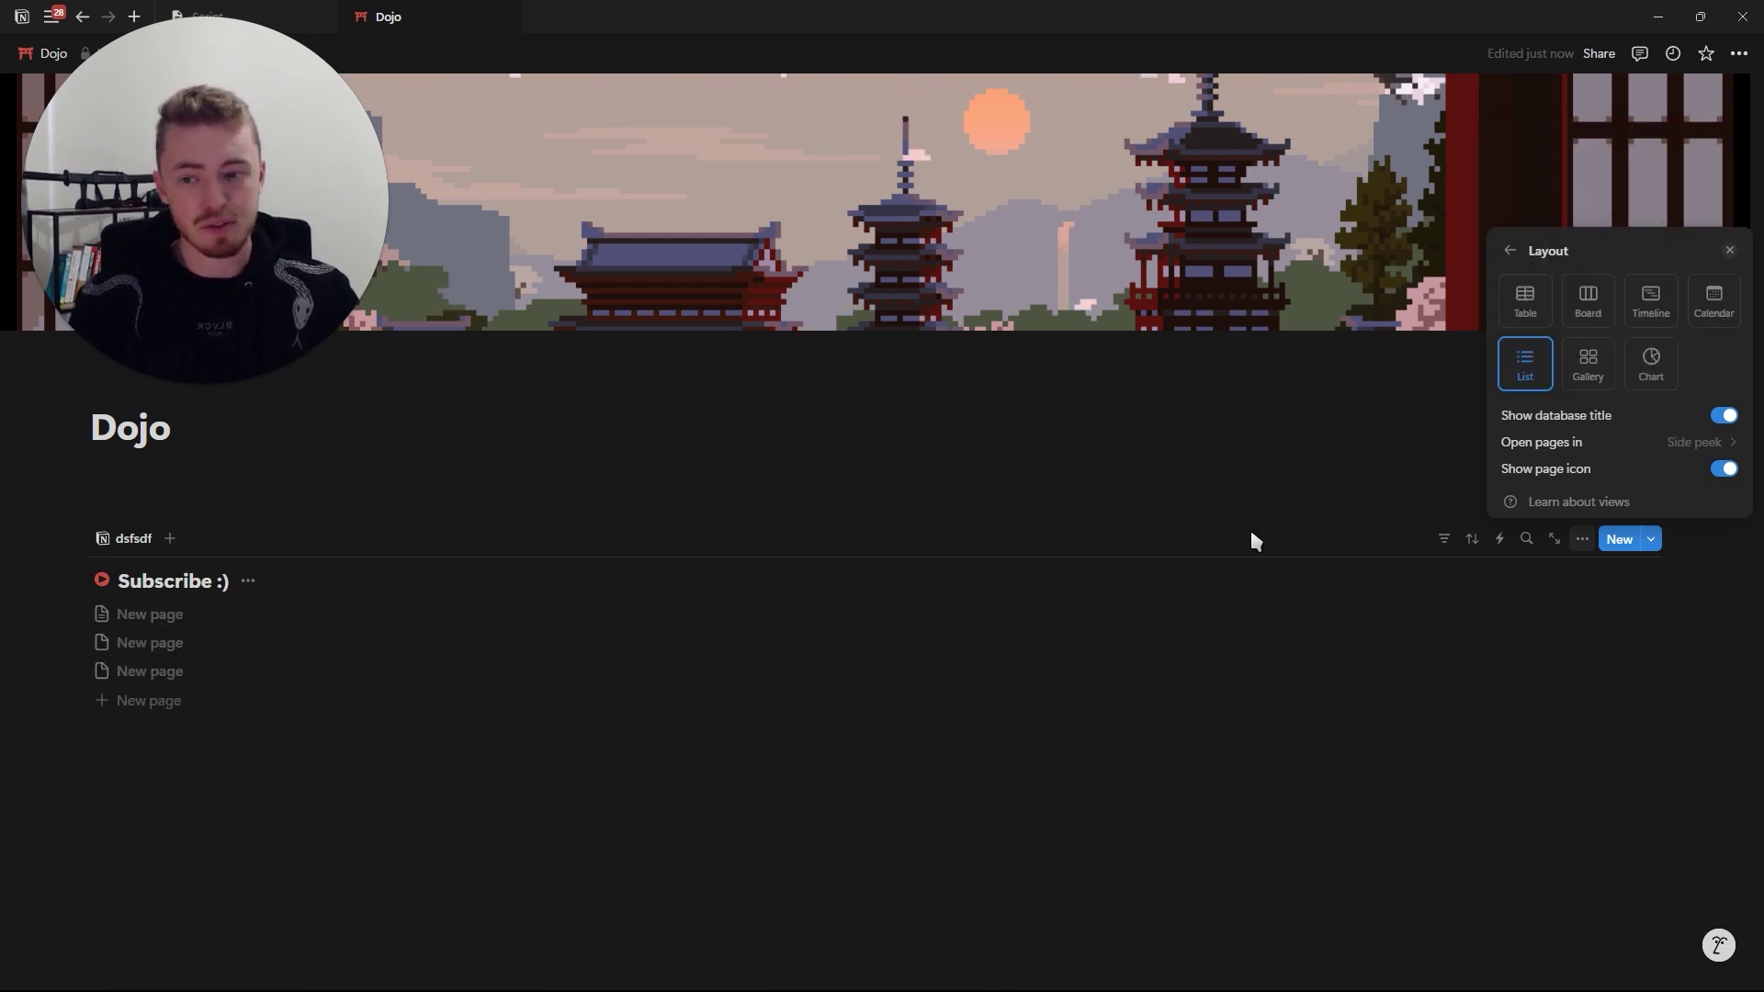
left_click(1588, 366)
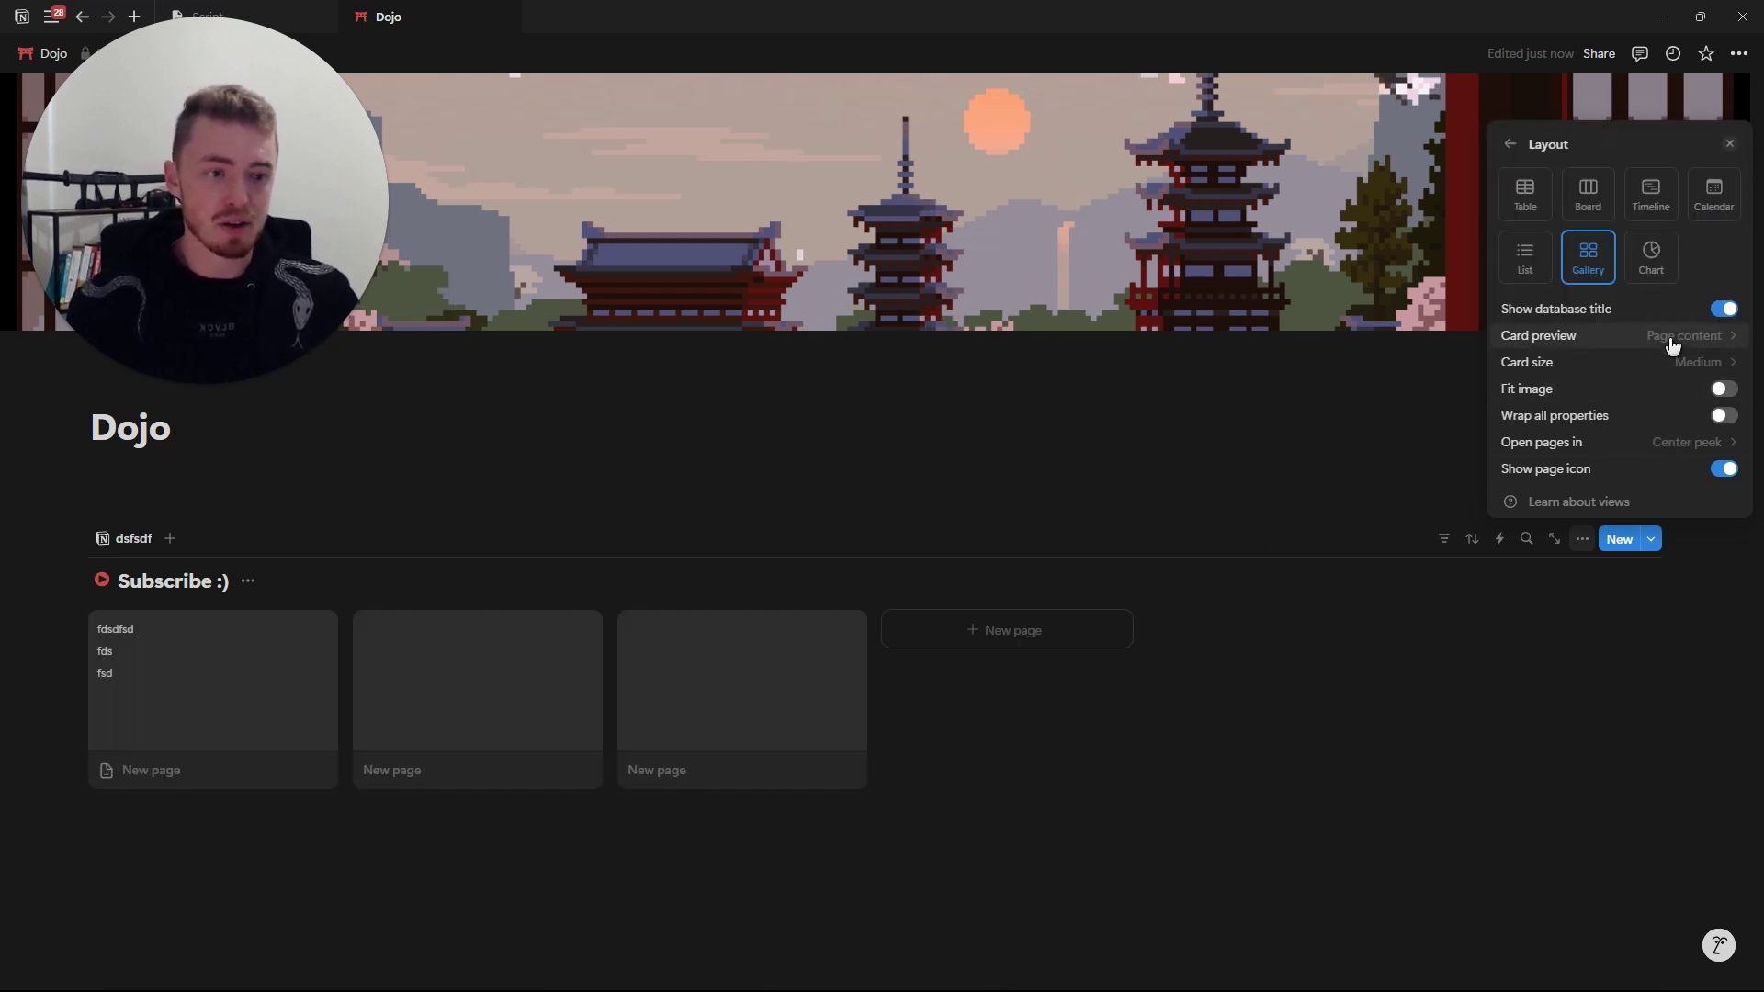
left_click(1688, 335)
left_click(1631, 390)
Show the view as line, horizontal bar and vertical bar charts, then switch back to Table.
left_click(1651, 261)
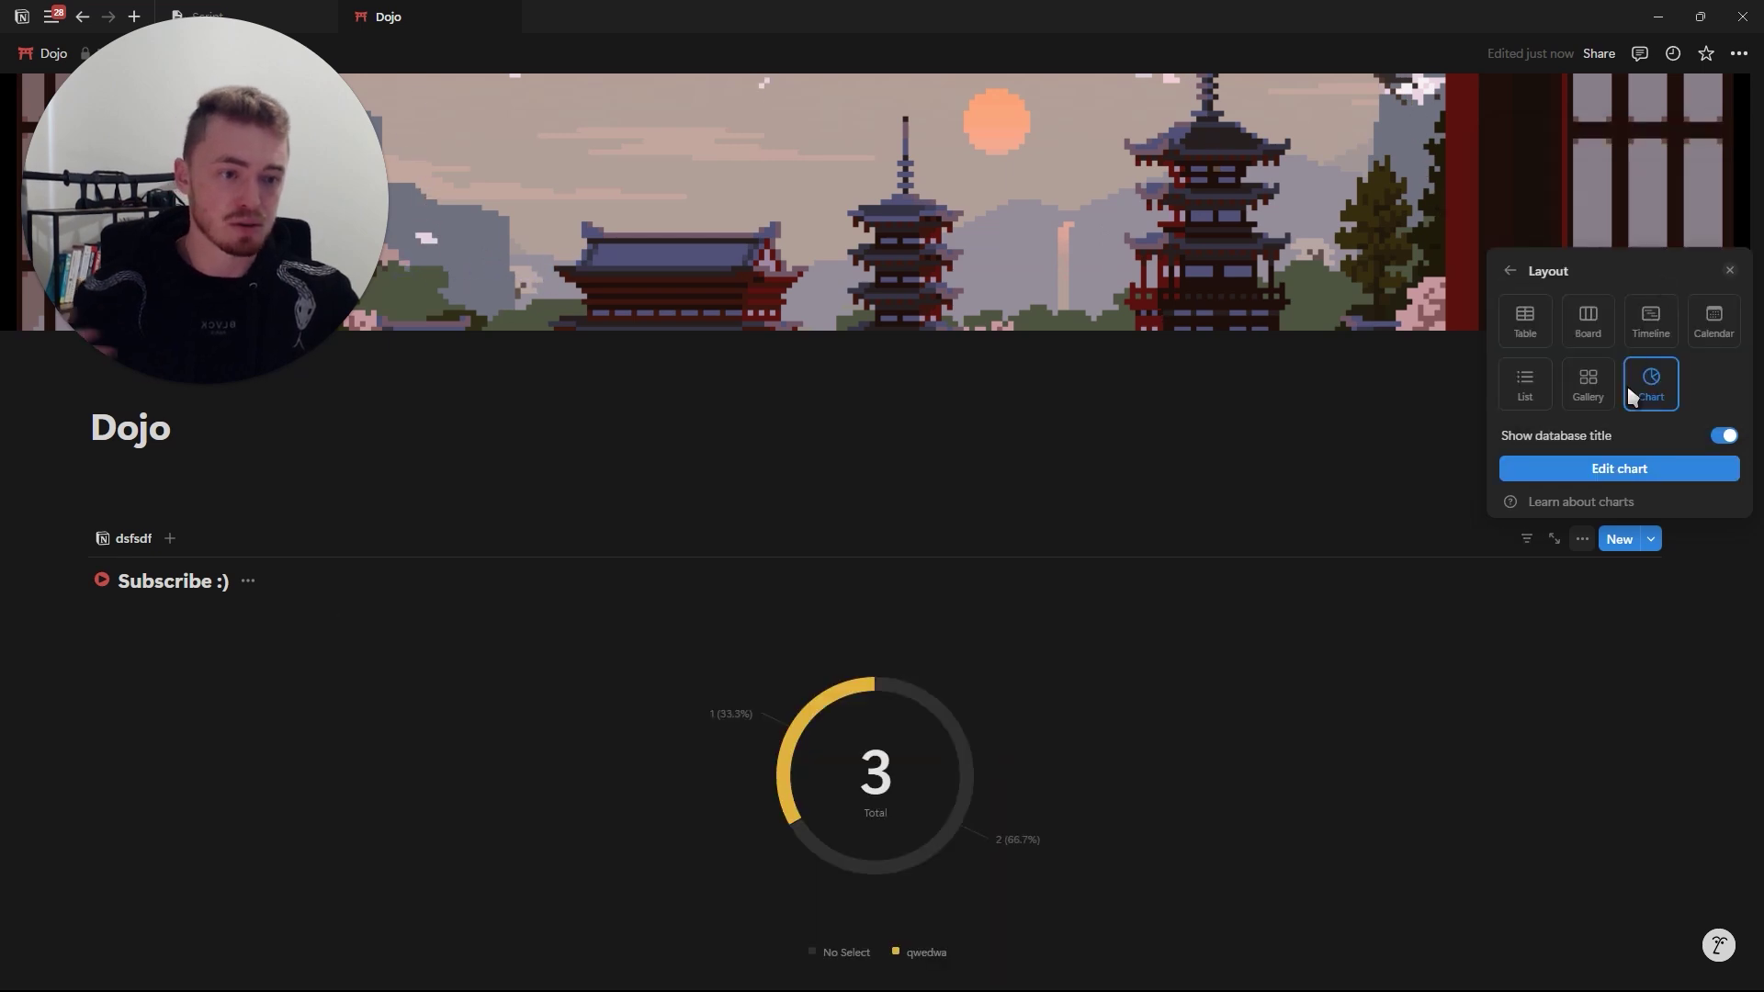
left_click(1624, 467)
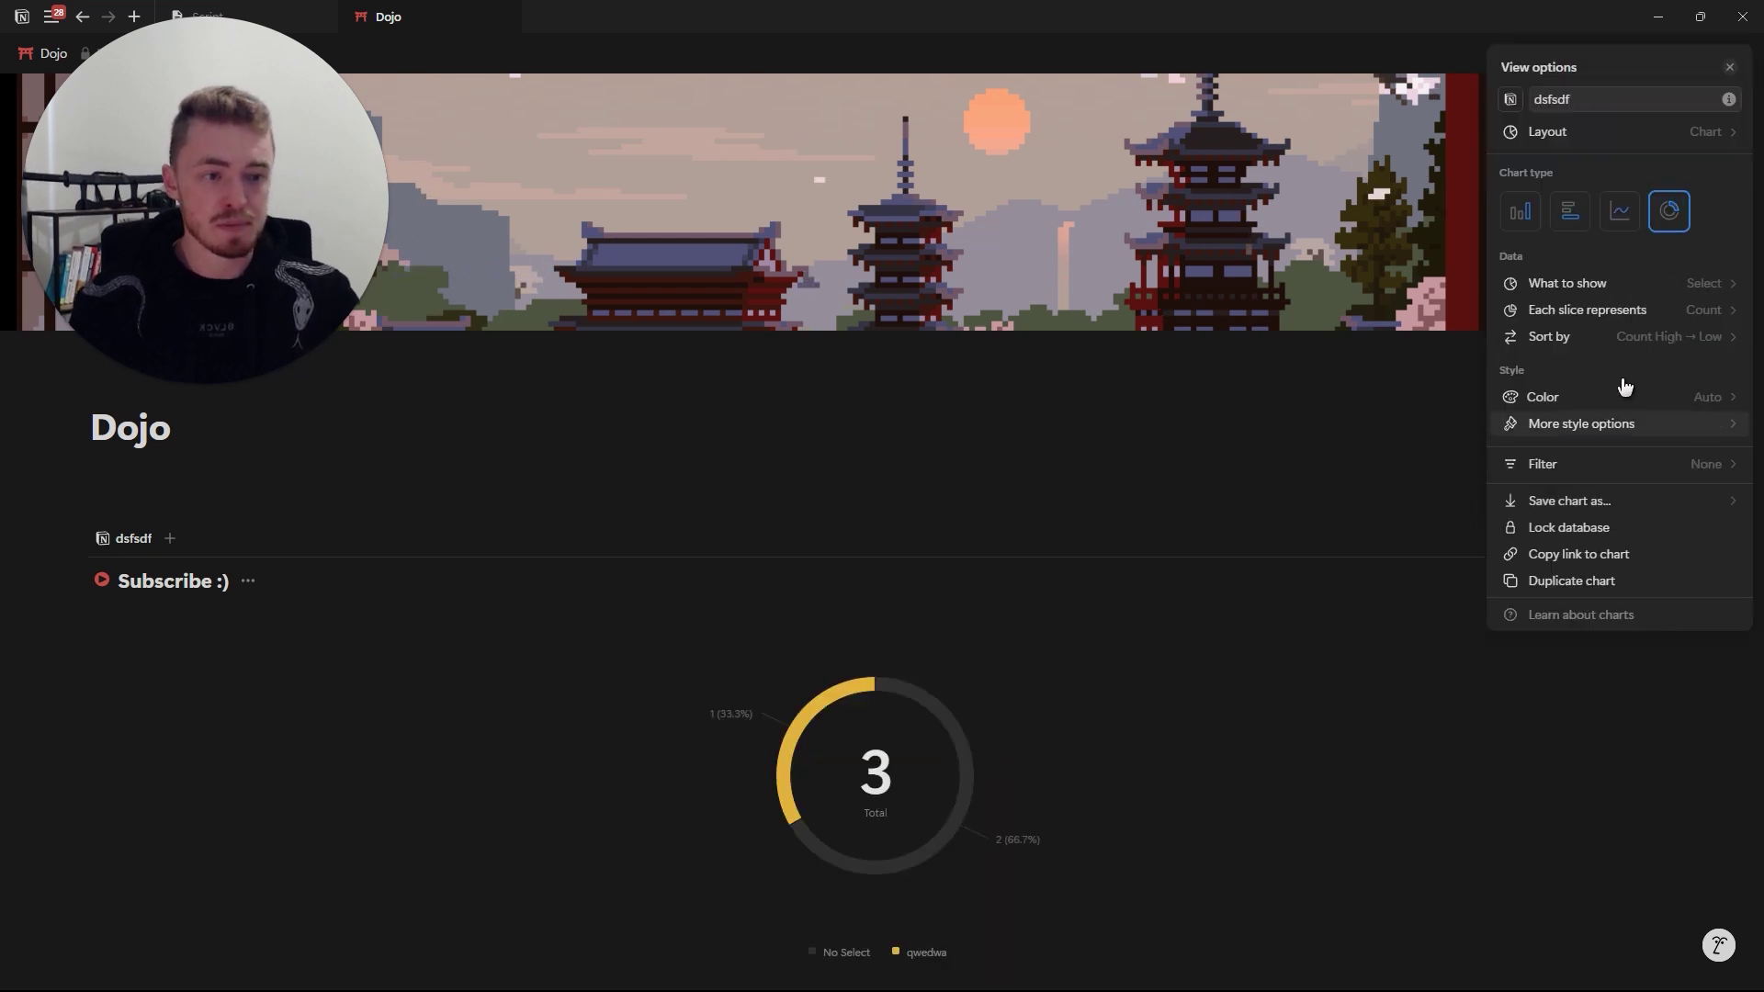
left_click(1629, 216)
left_click(1570, 213)
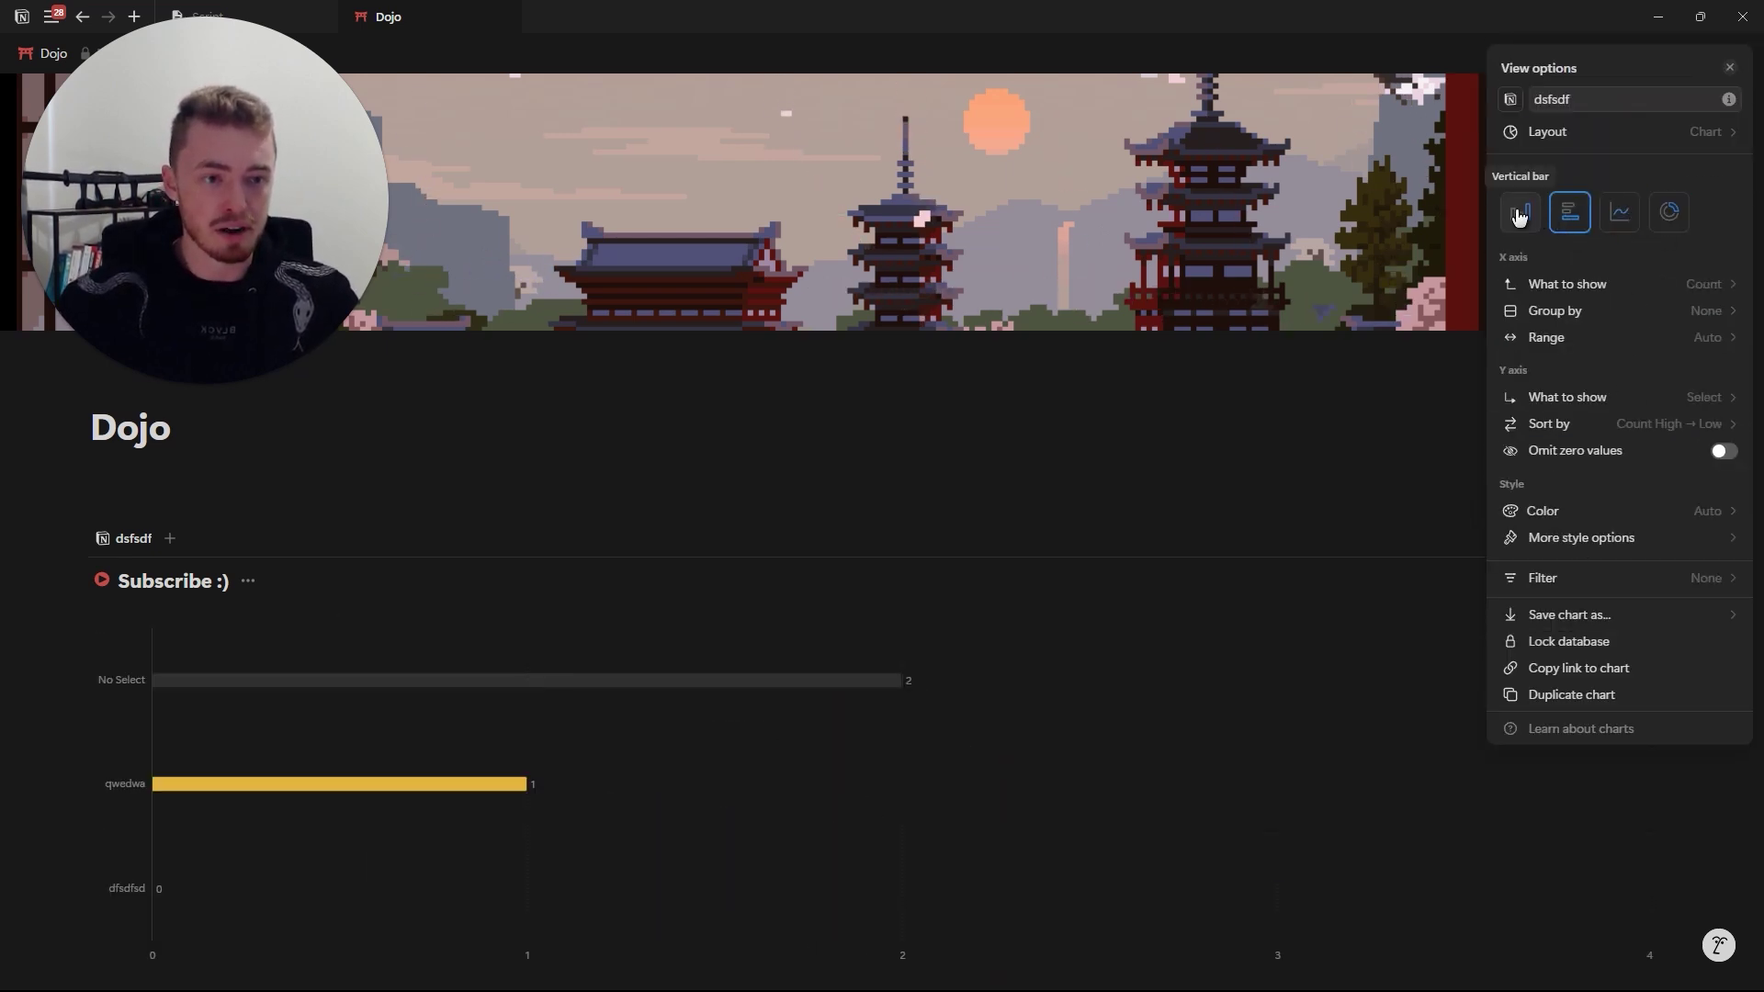
left_click(1521, 213)
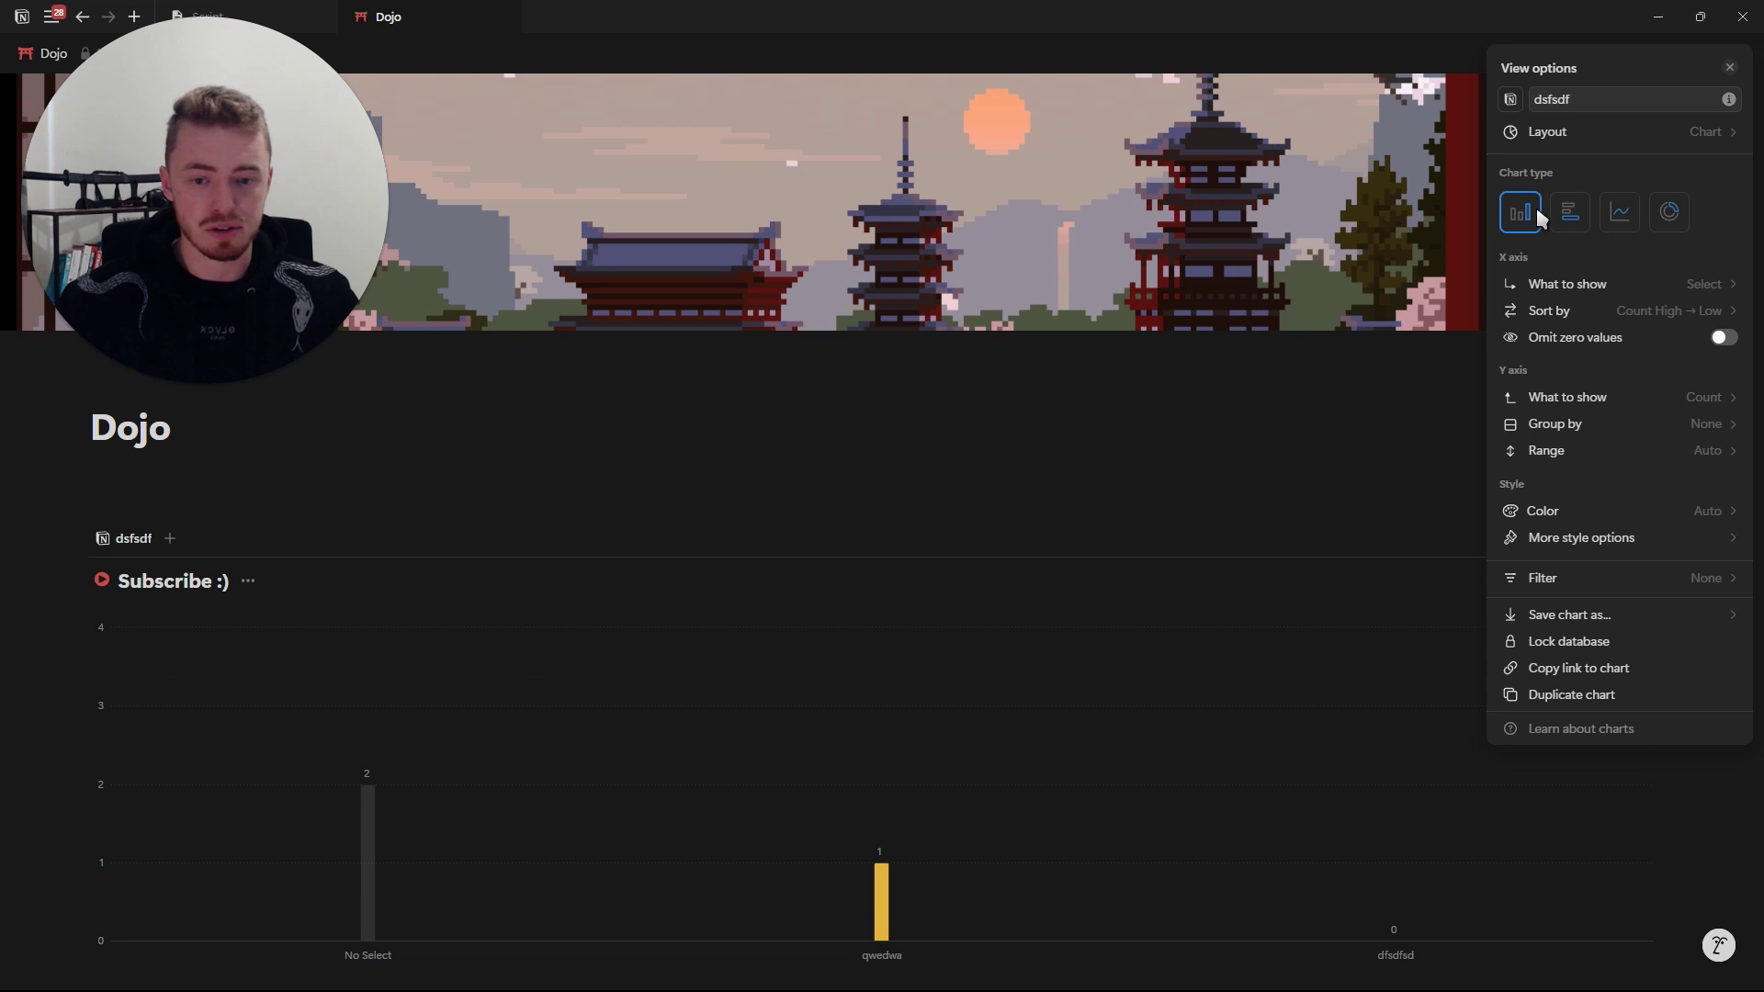
left_click(1729, 67)
left_click(1522, 322)
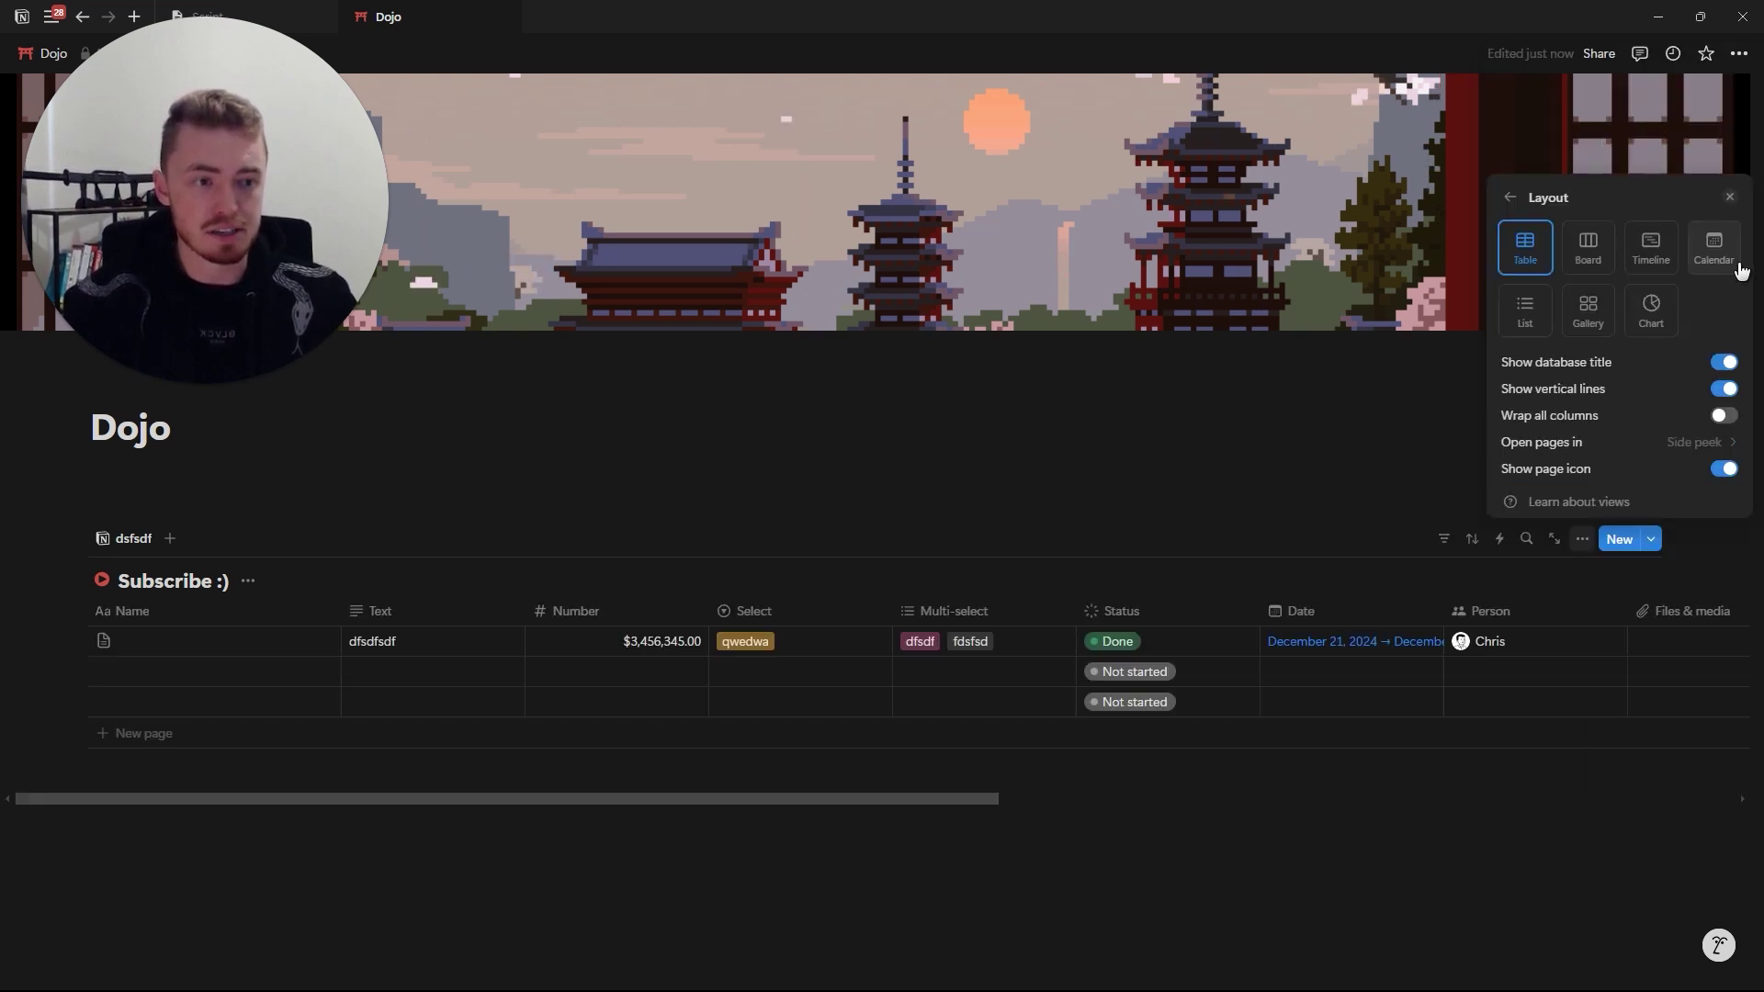
Add a Calendar view of the Subscribe :) database.
left_click(1731, 195)
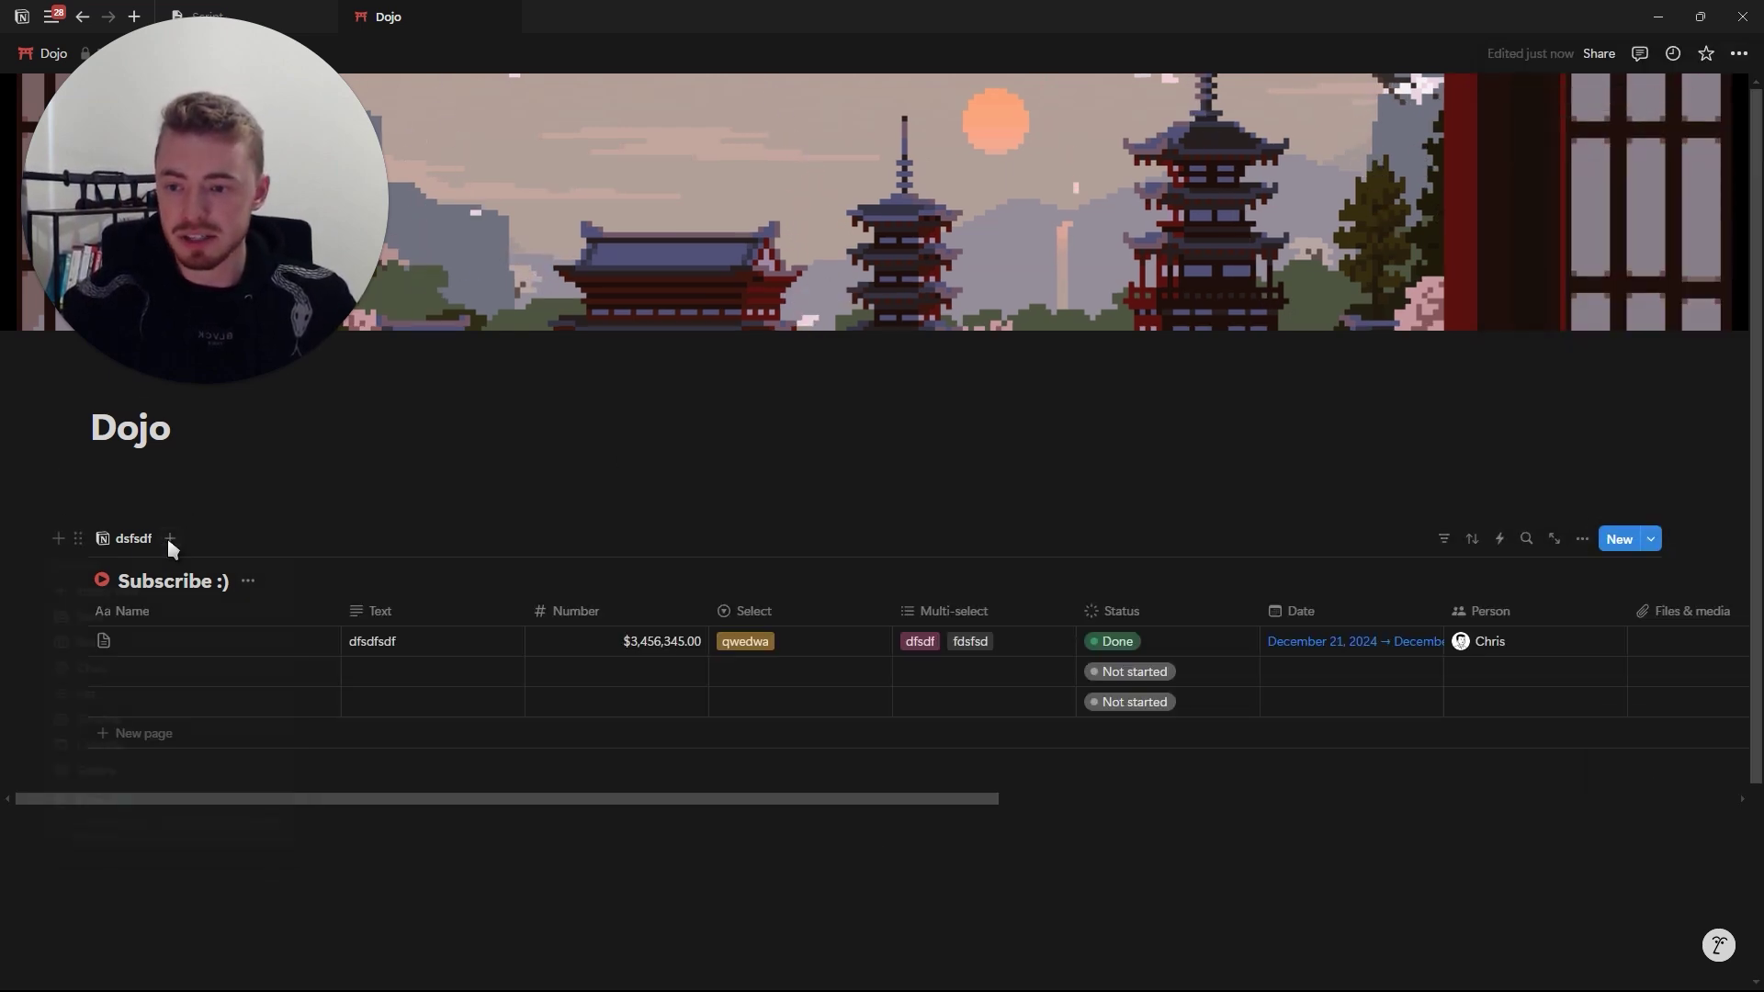
left_click(170, 540)
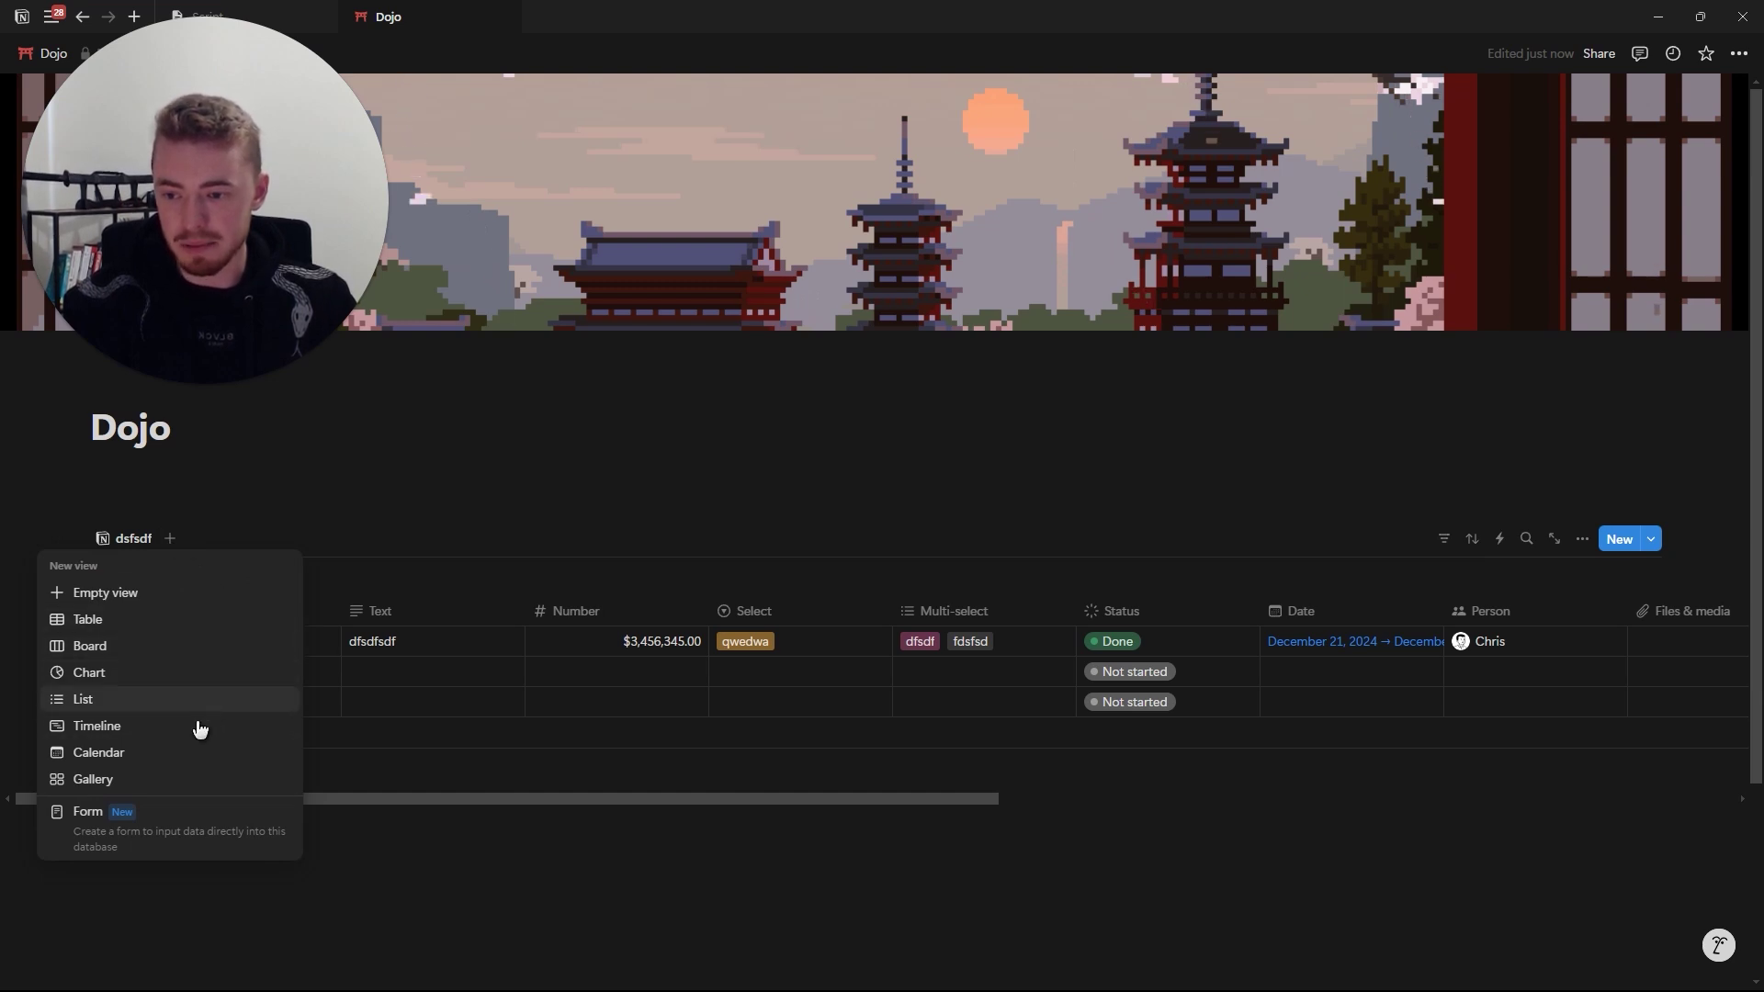
left_click(197, 756)
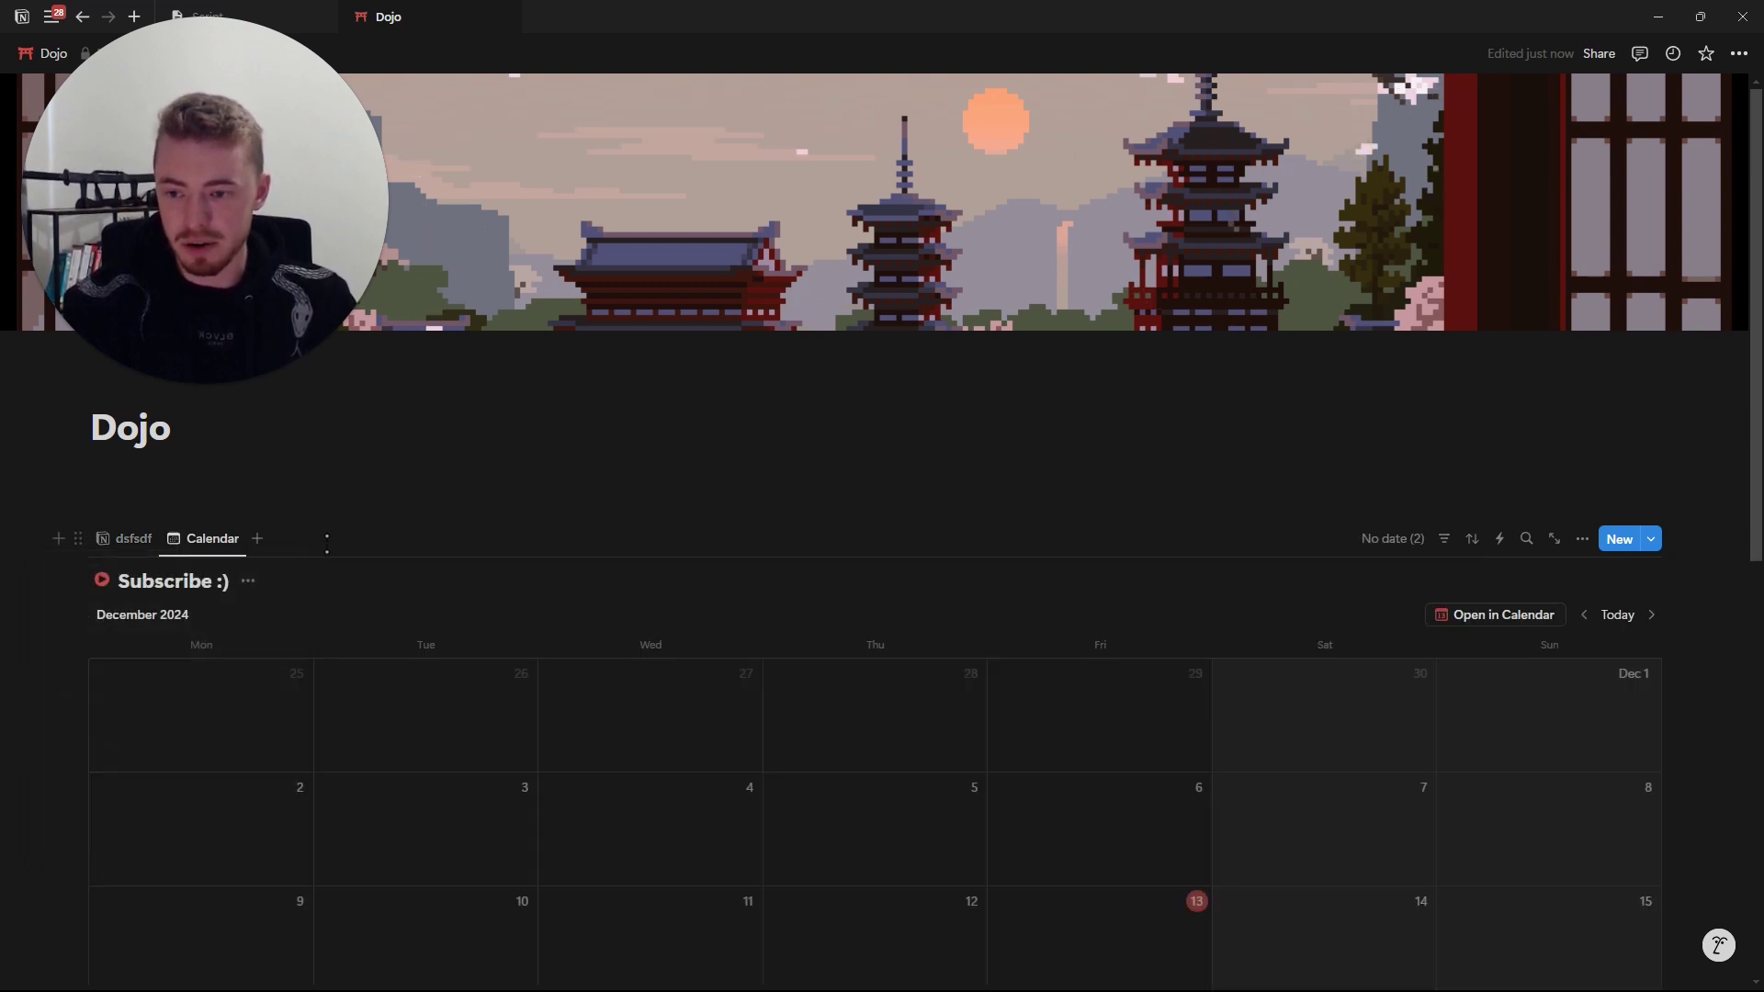
Add a Chart view, then return to the dfsfdf table view.
left_click(257, 542)
left_click(243, 674)
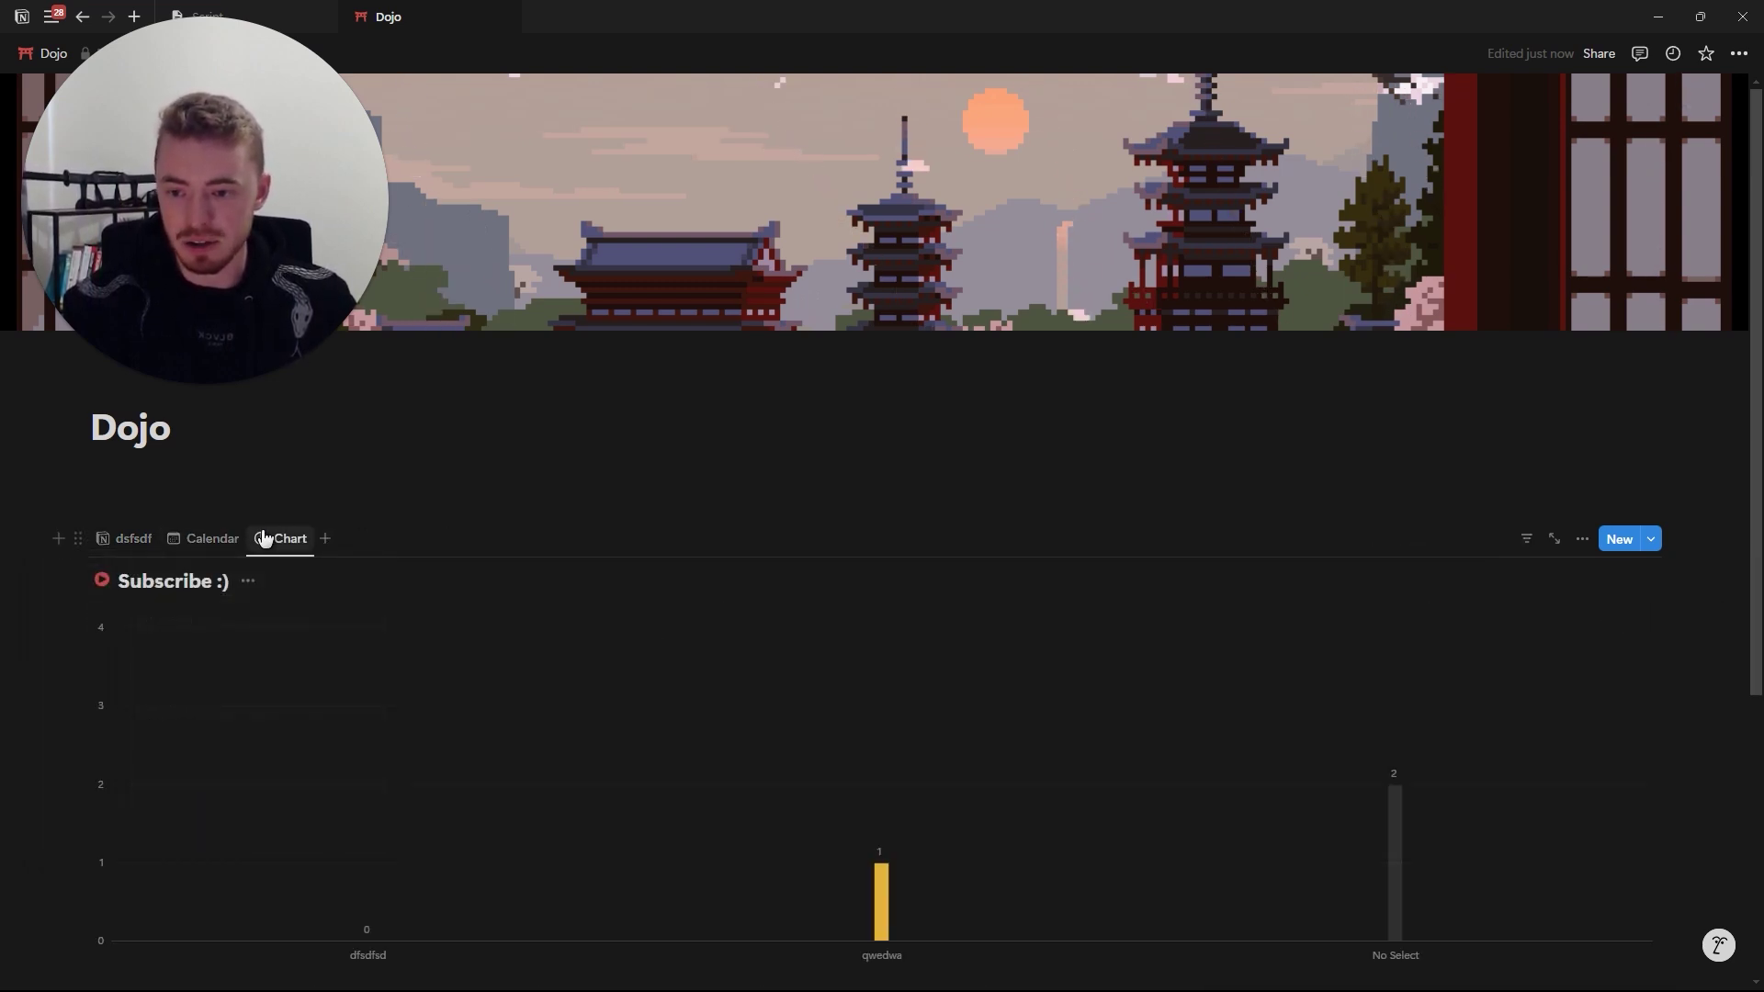
left_click(286, 548)
left_click(282, 542)
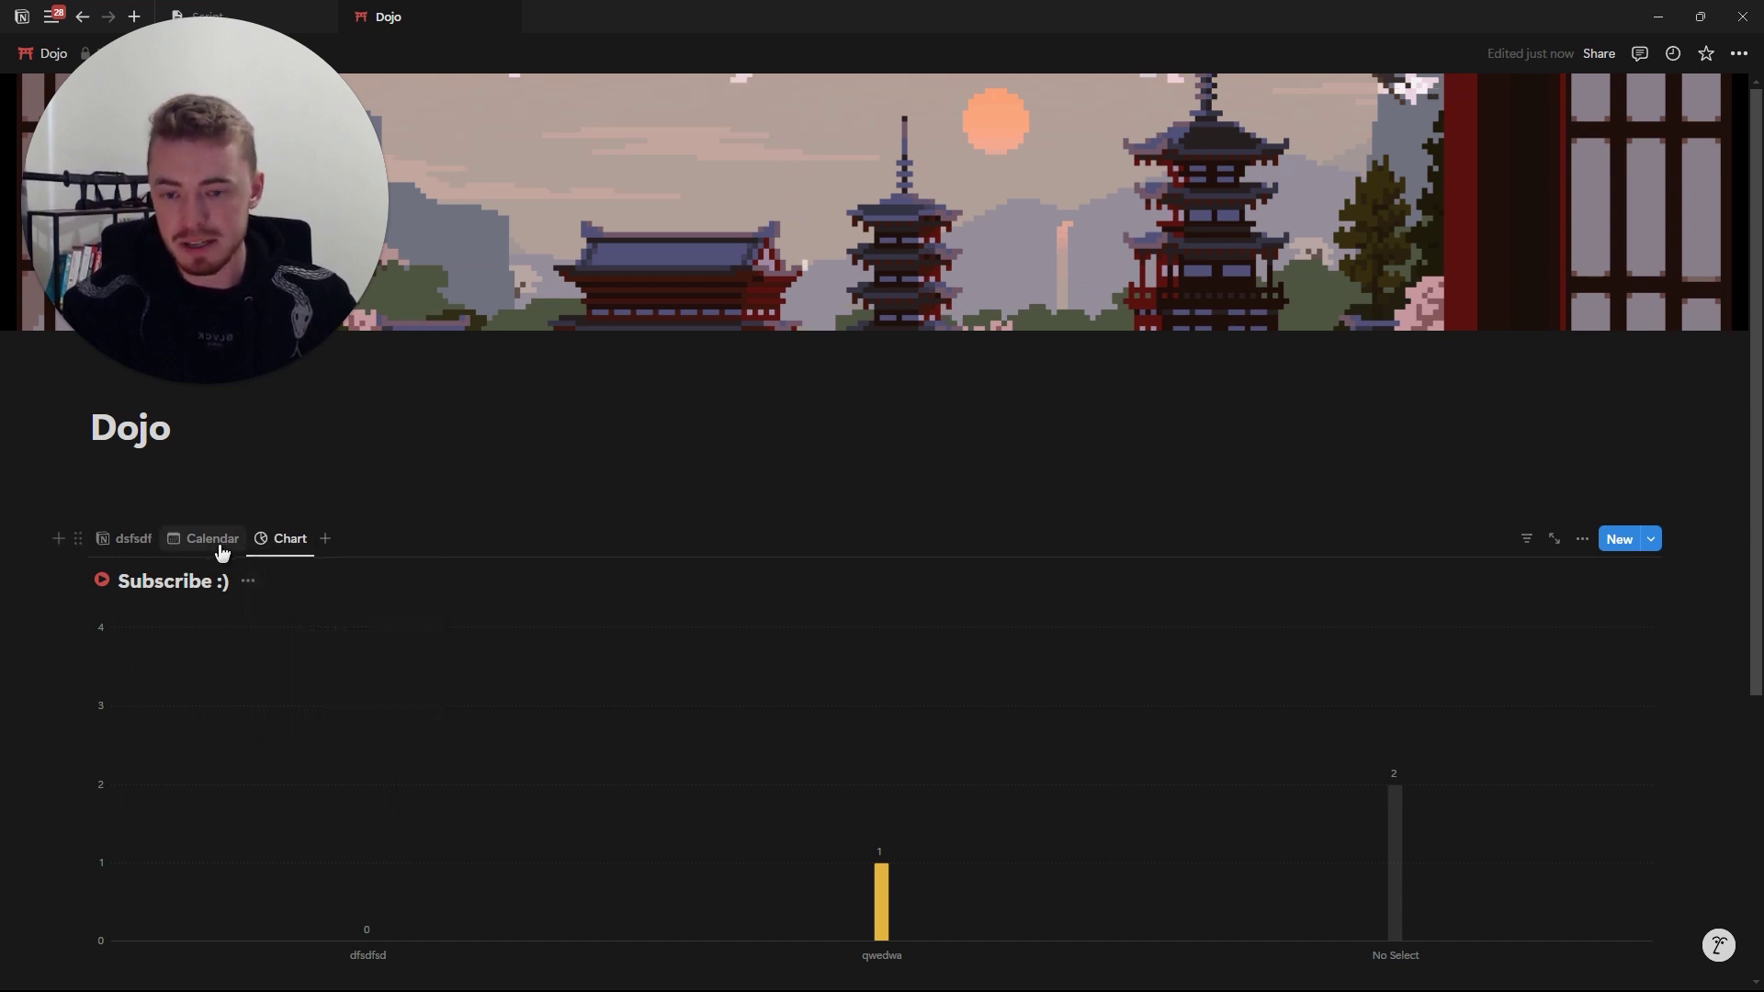
left_click(128, 540)
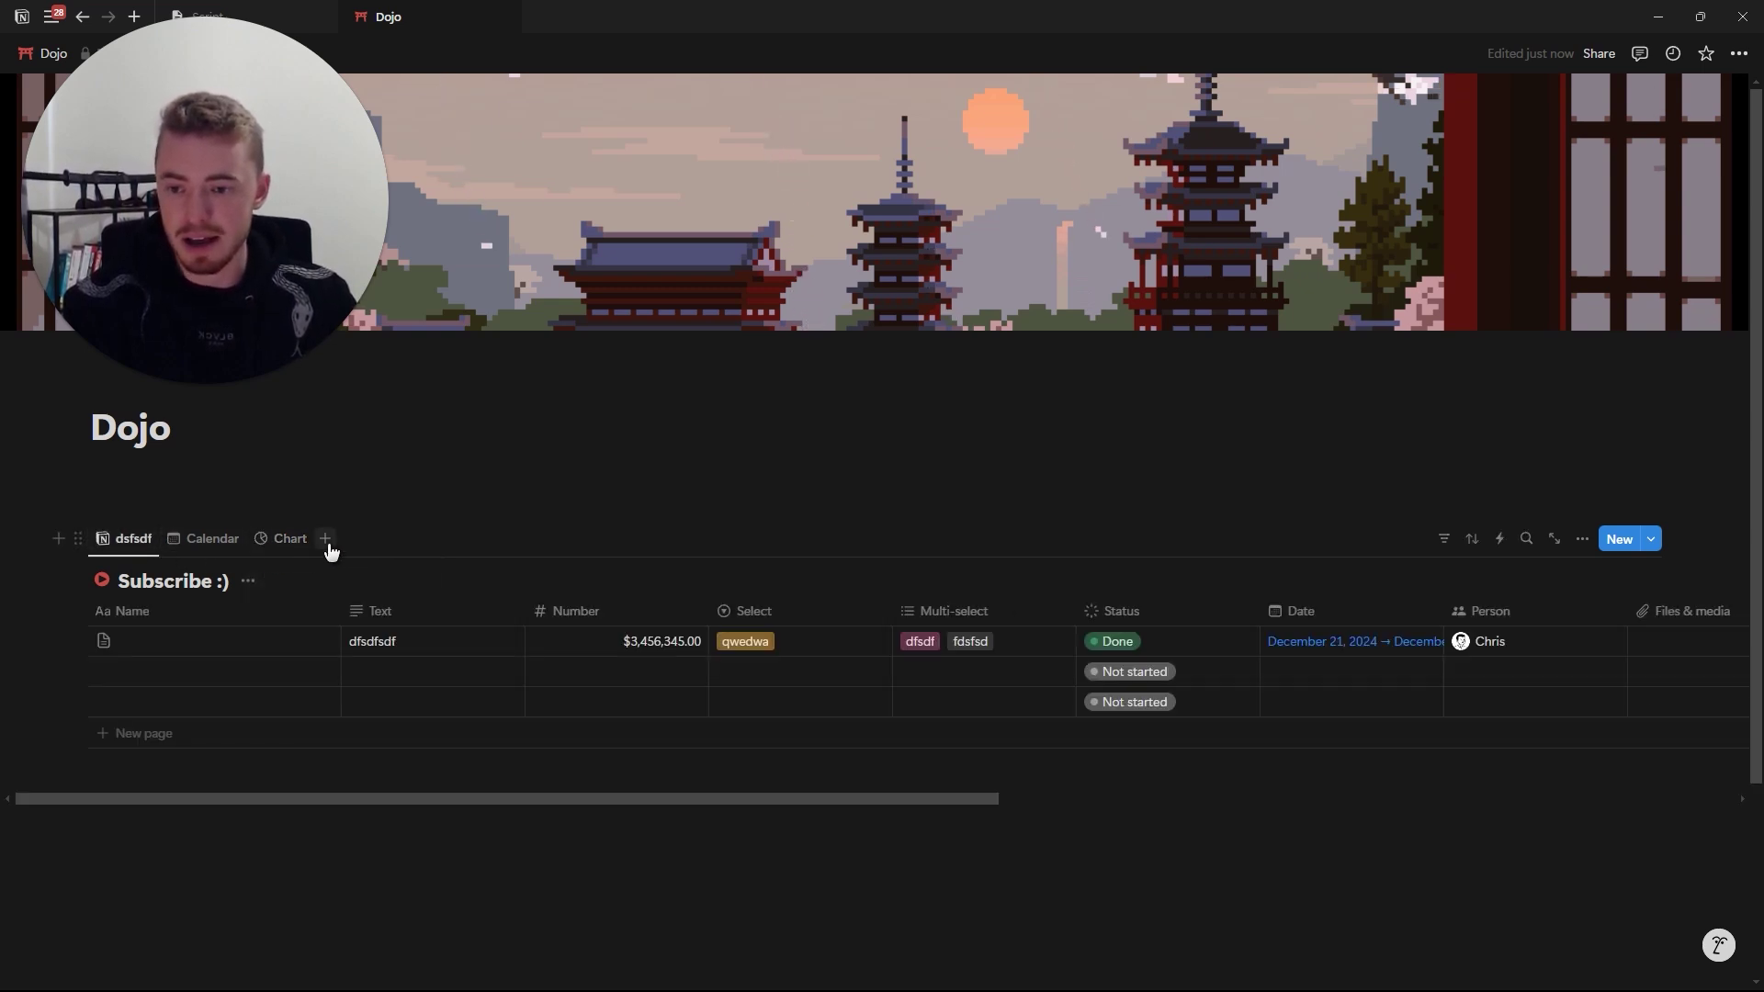
left_click(325, 538)
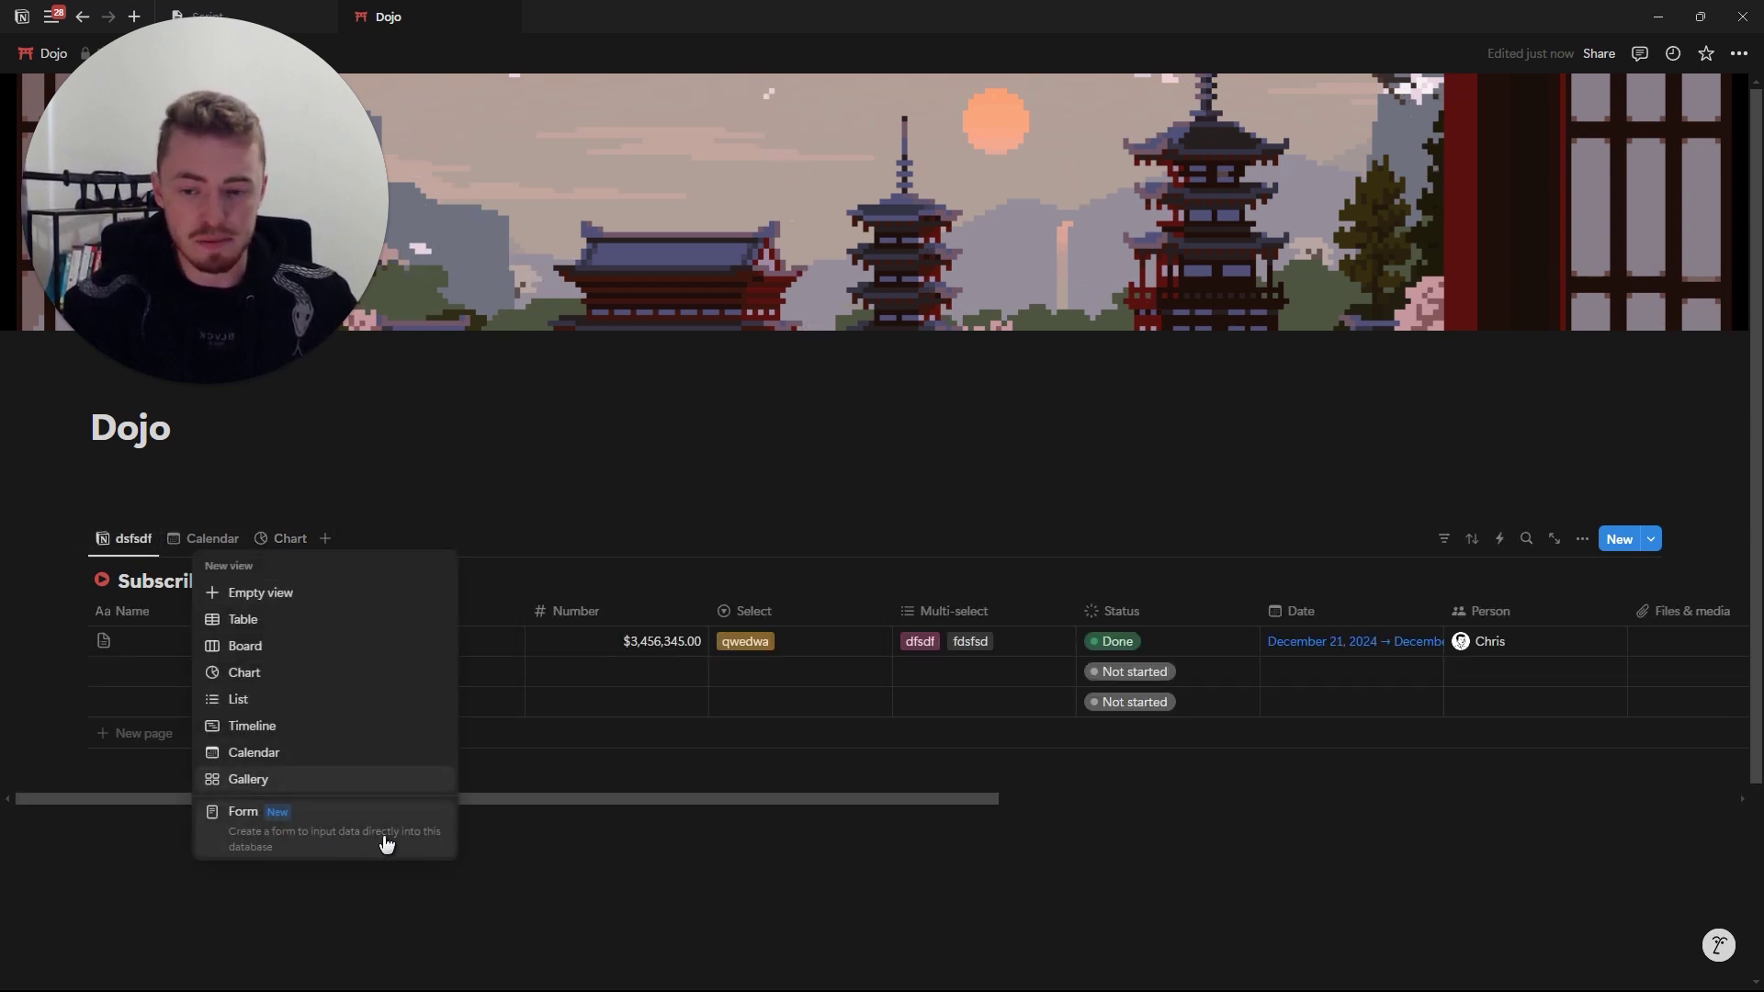
Add a Form view and auto-create its 9 questions from the existing properties.
left_click(354, 843)
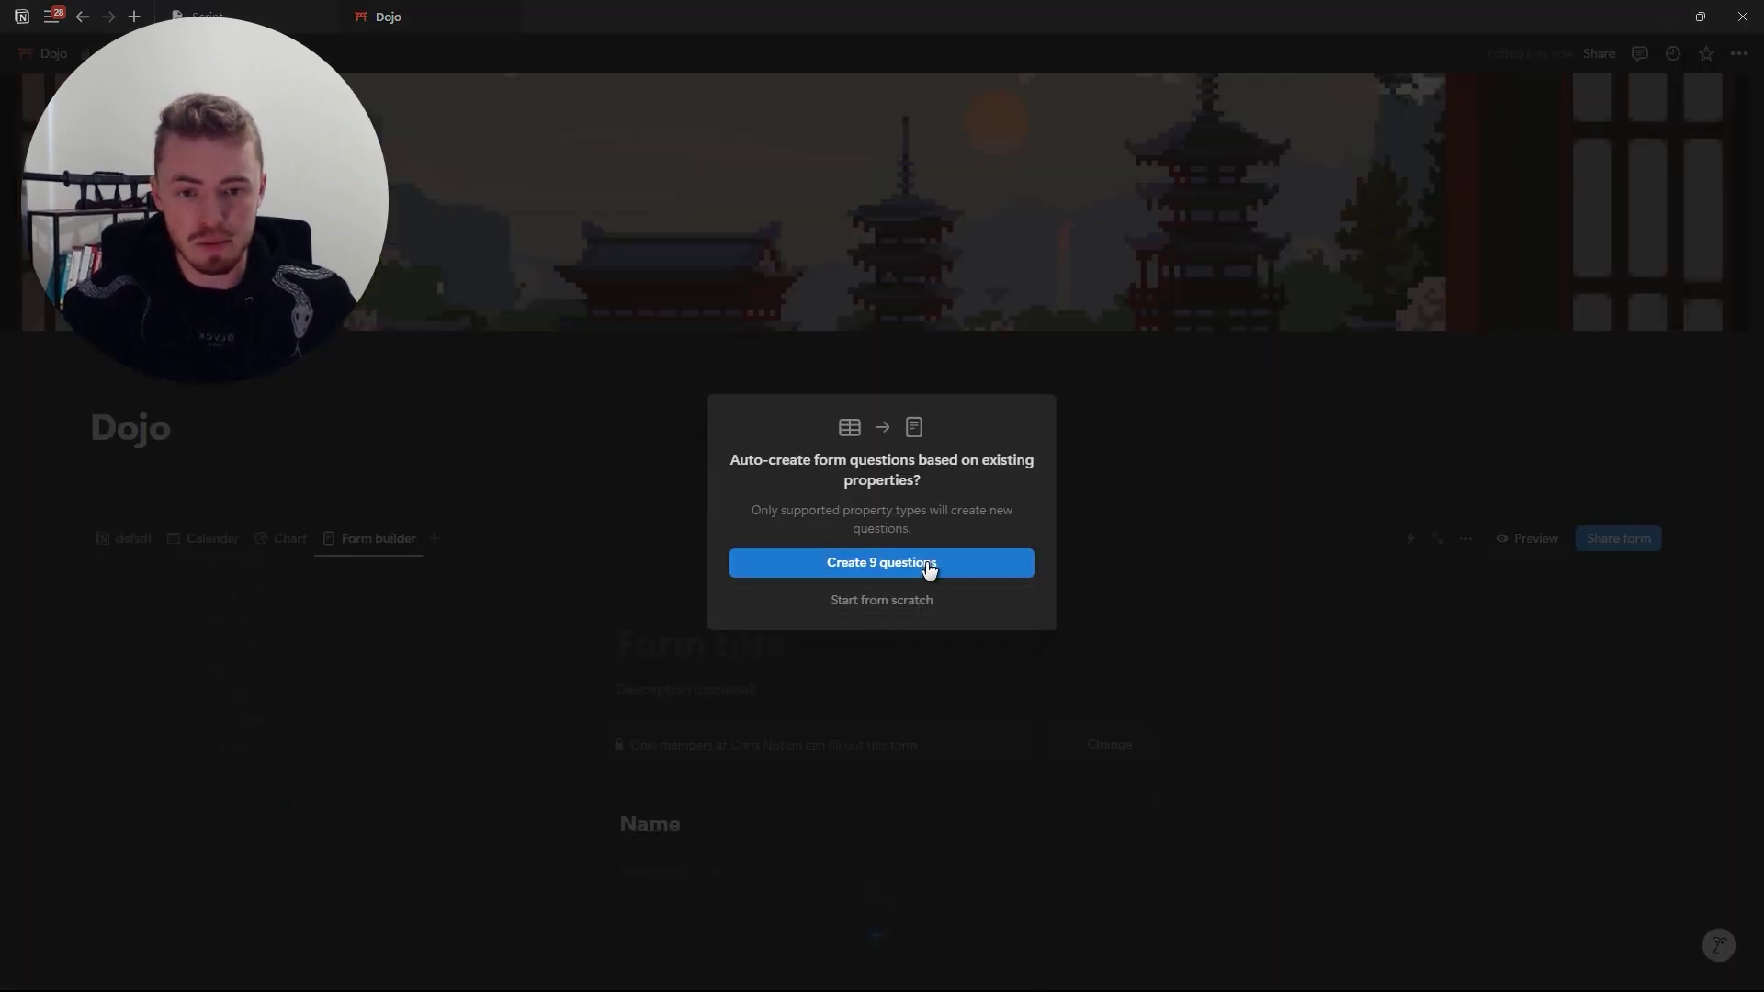
left_click(1012, 576)
scroll(1132, 606, "down", 10)
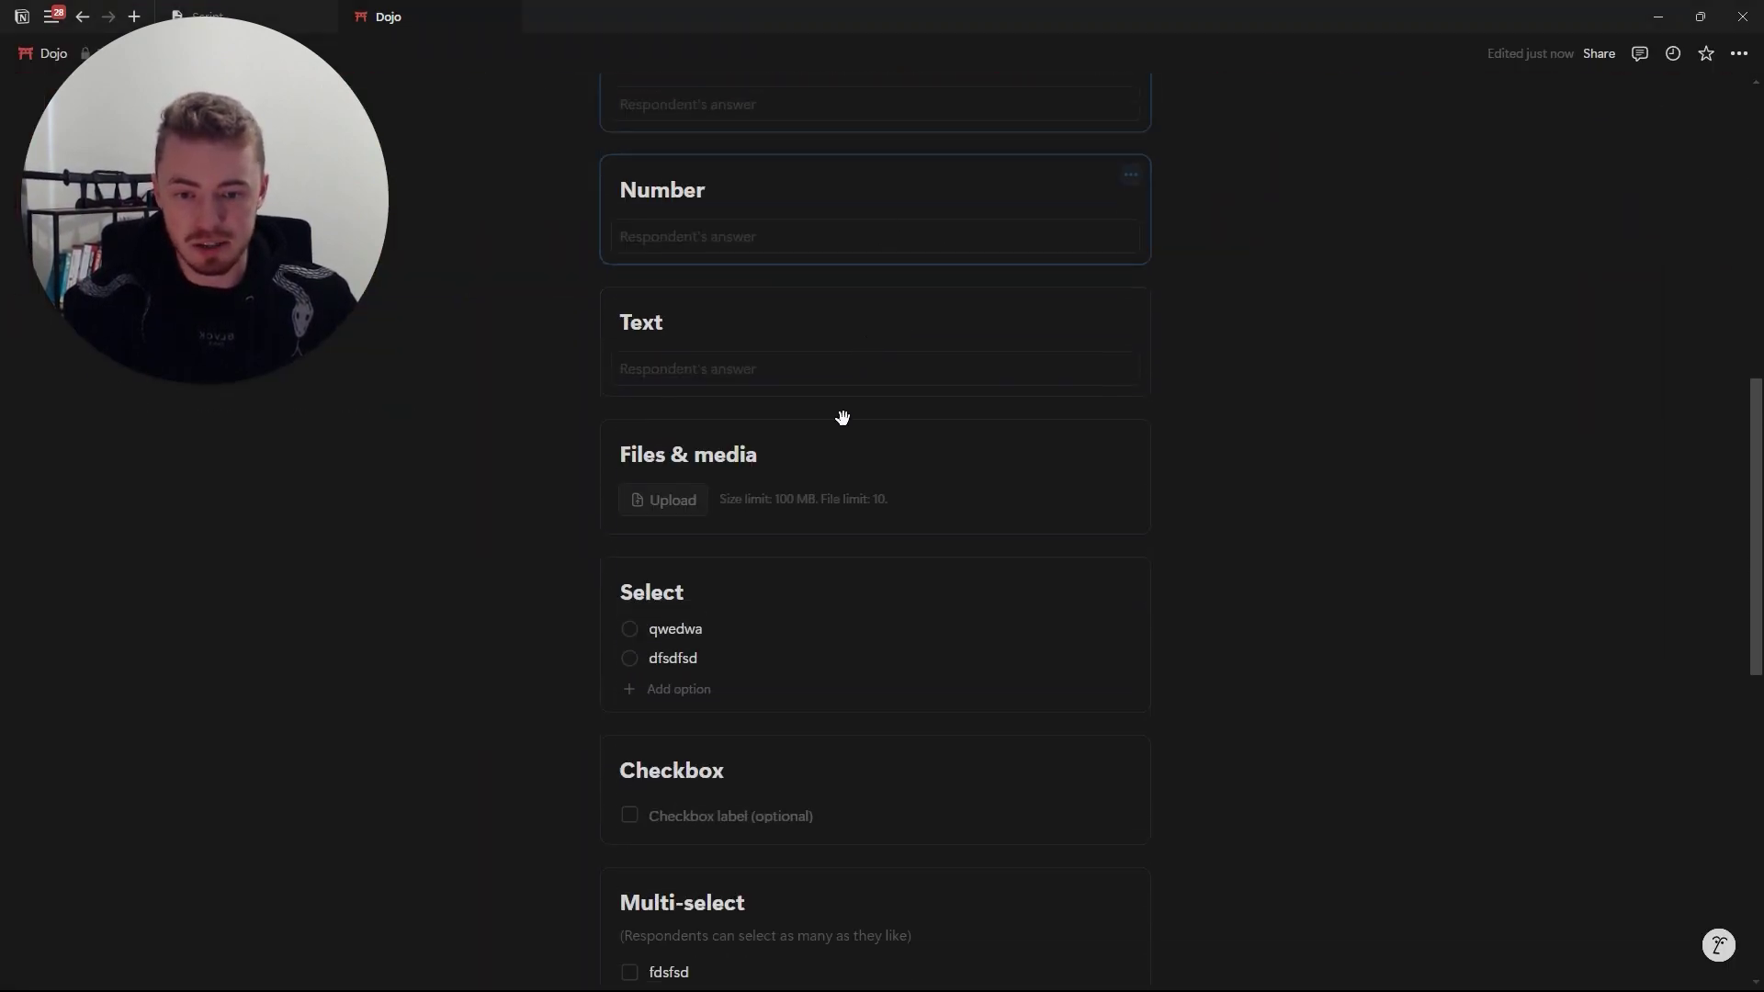
scroll(762, 441, "down", 7)
scroll(854, 649, "up", 4)
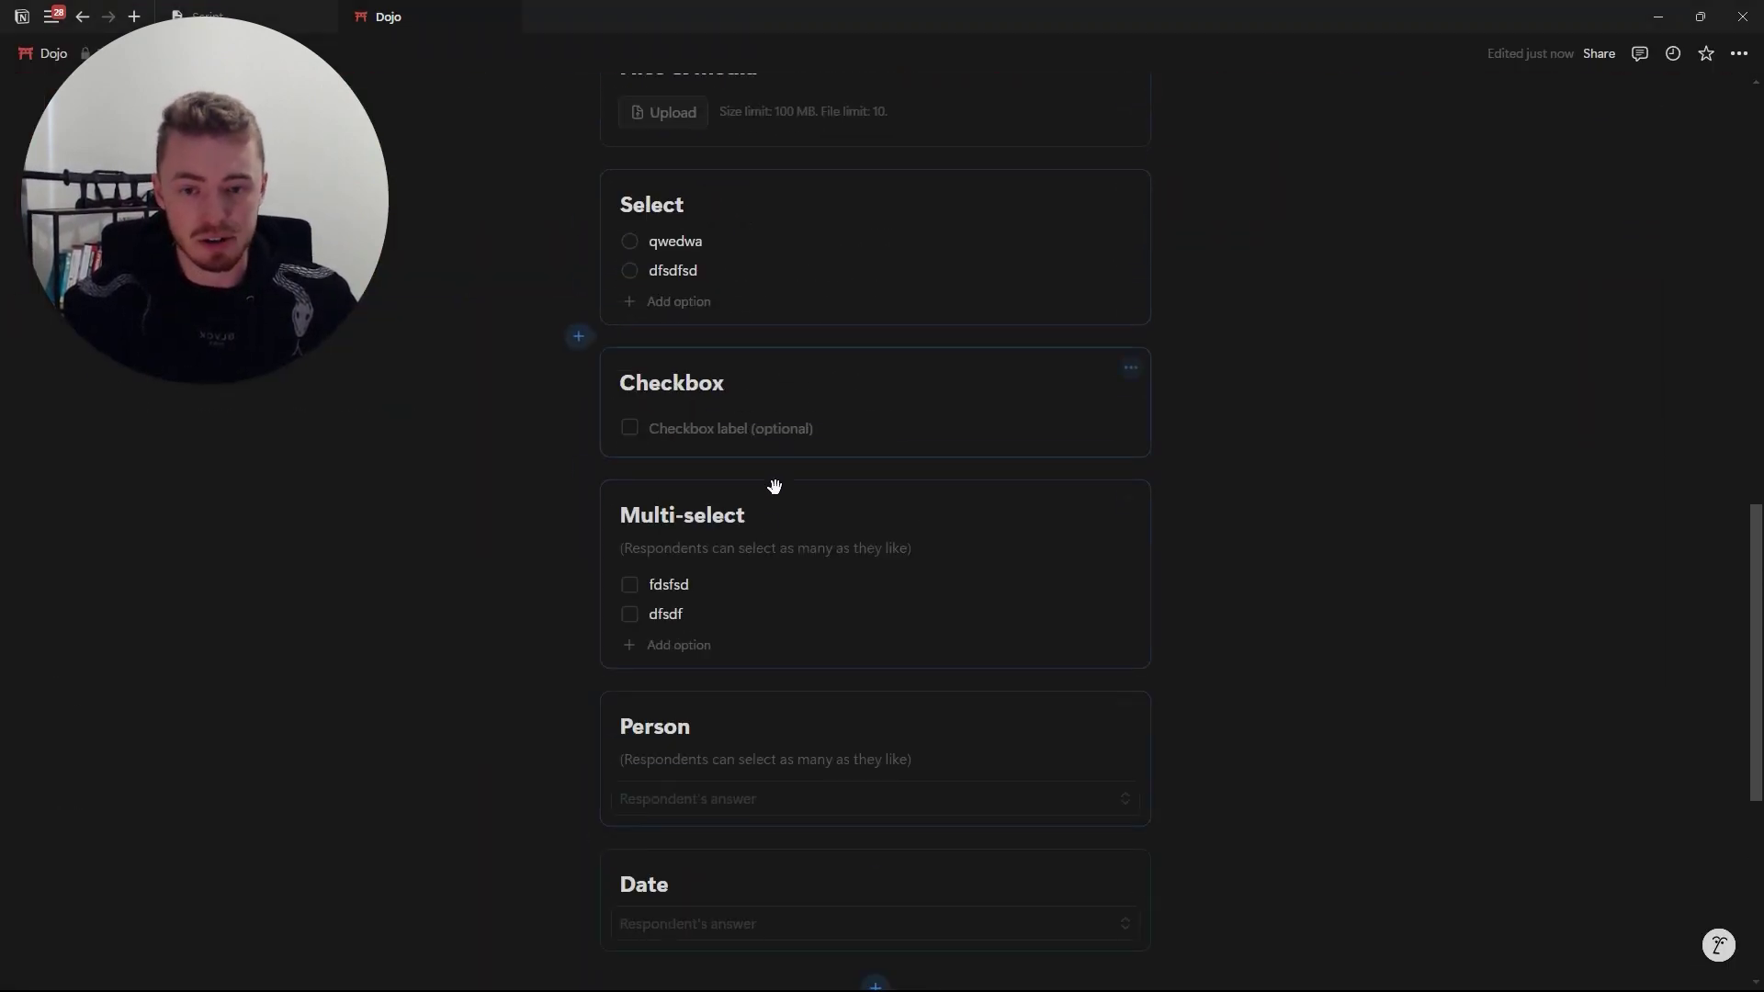
scroll(776, 537, "up", 8)
scroll(889, 386, "down", 7)
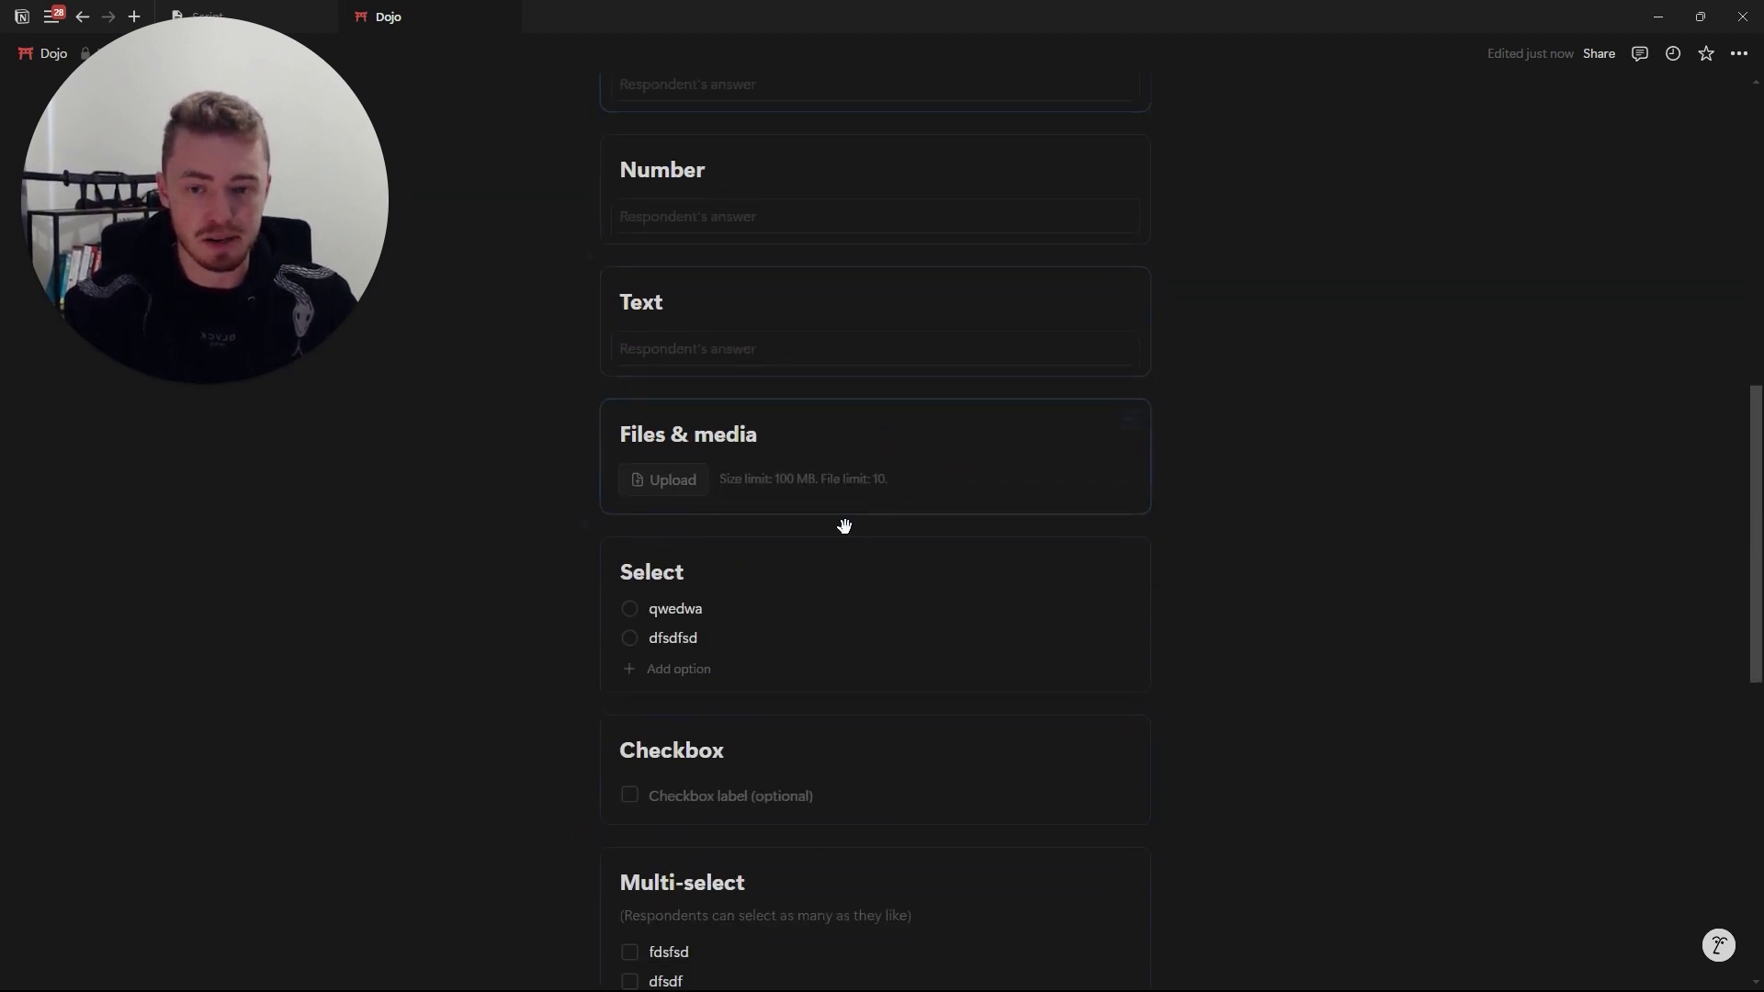
scroll(843, 591, "down", 3)
scroll(675, 323, "up", 2)
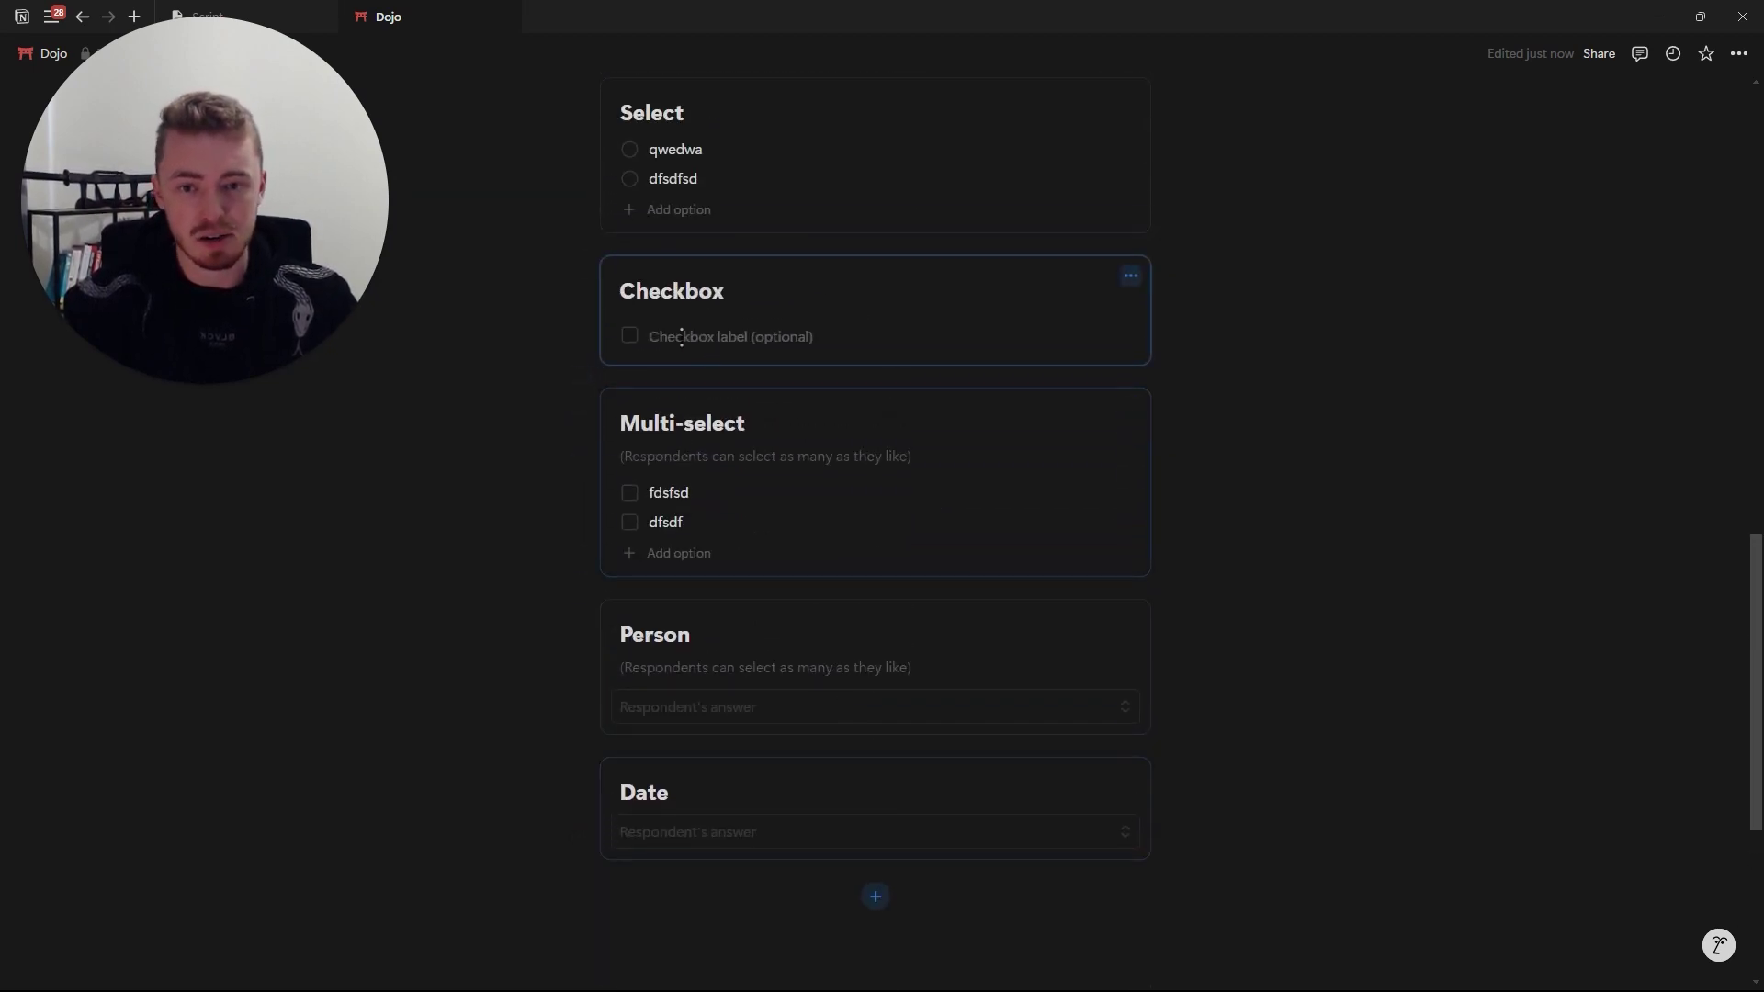
scroll(778, 342, "up", 9)
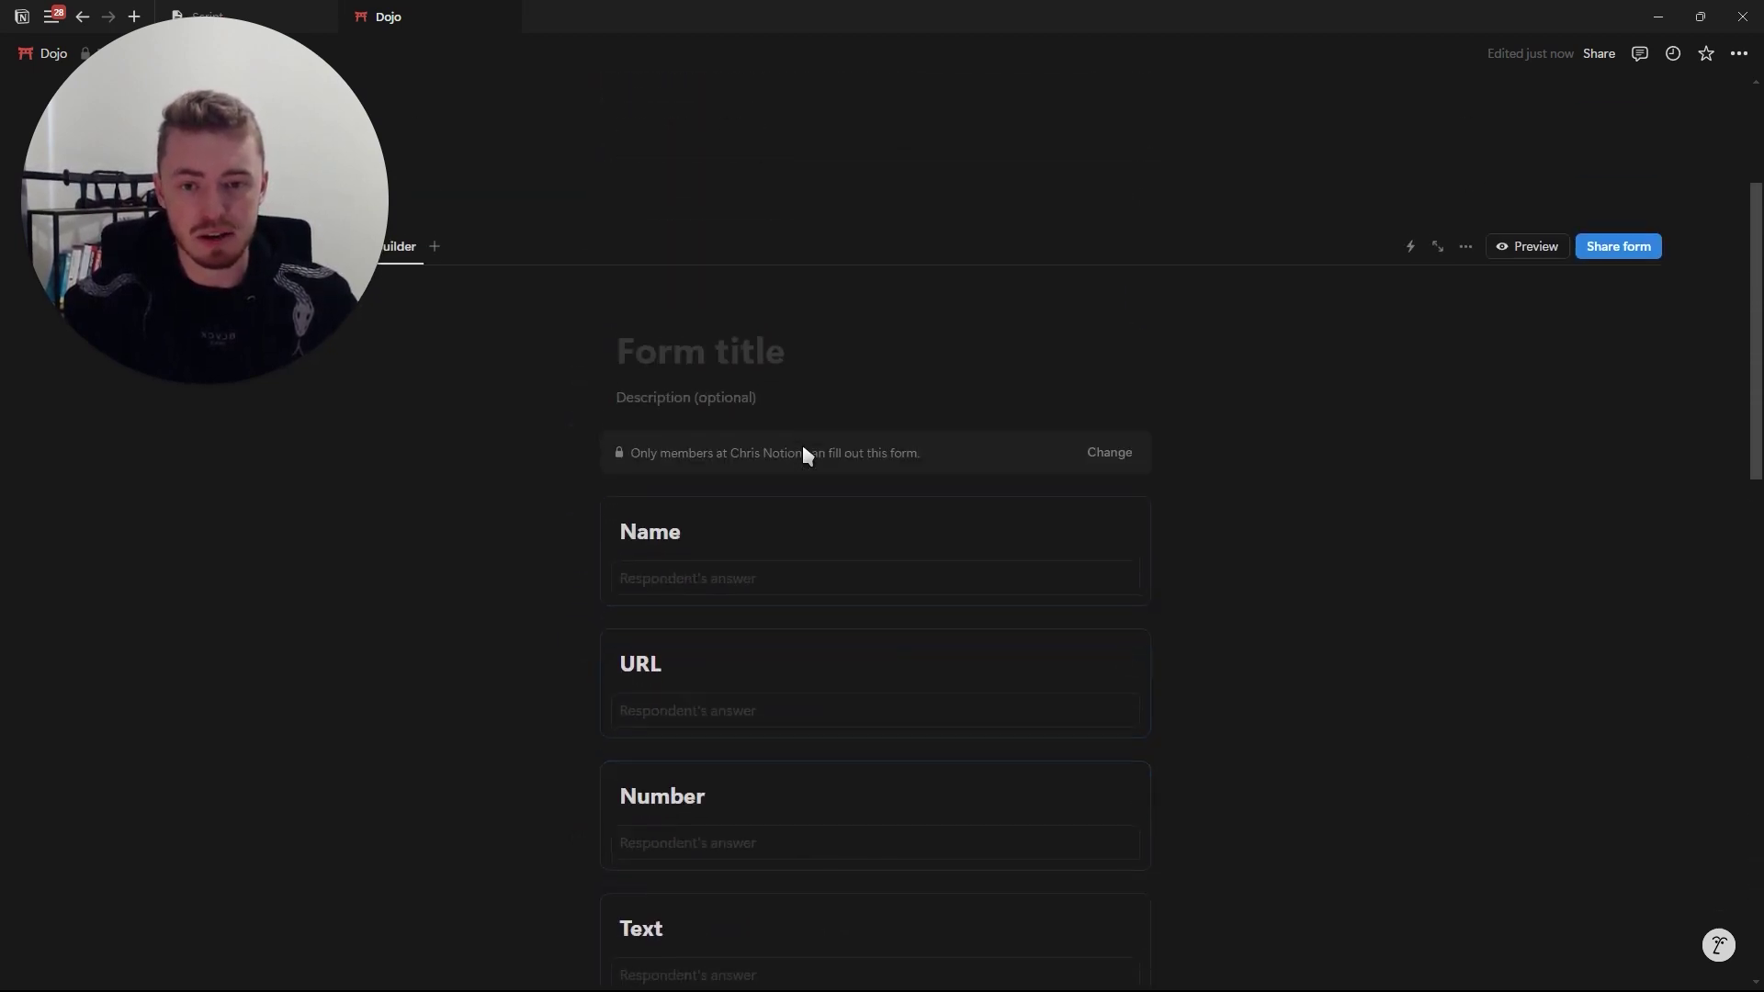
scroll(799, 453, "down", 8)
scroll(854, 576, "down", 5)
Bring up the add-question type panel and dismiss it without adding a question.
left_click(866, 627)
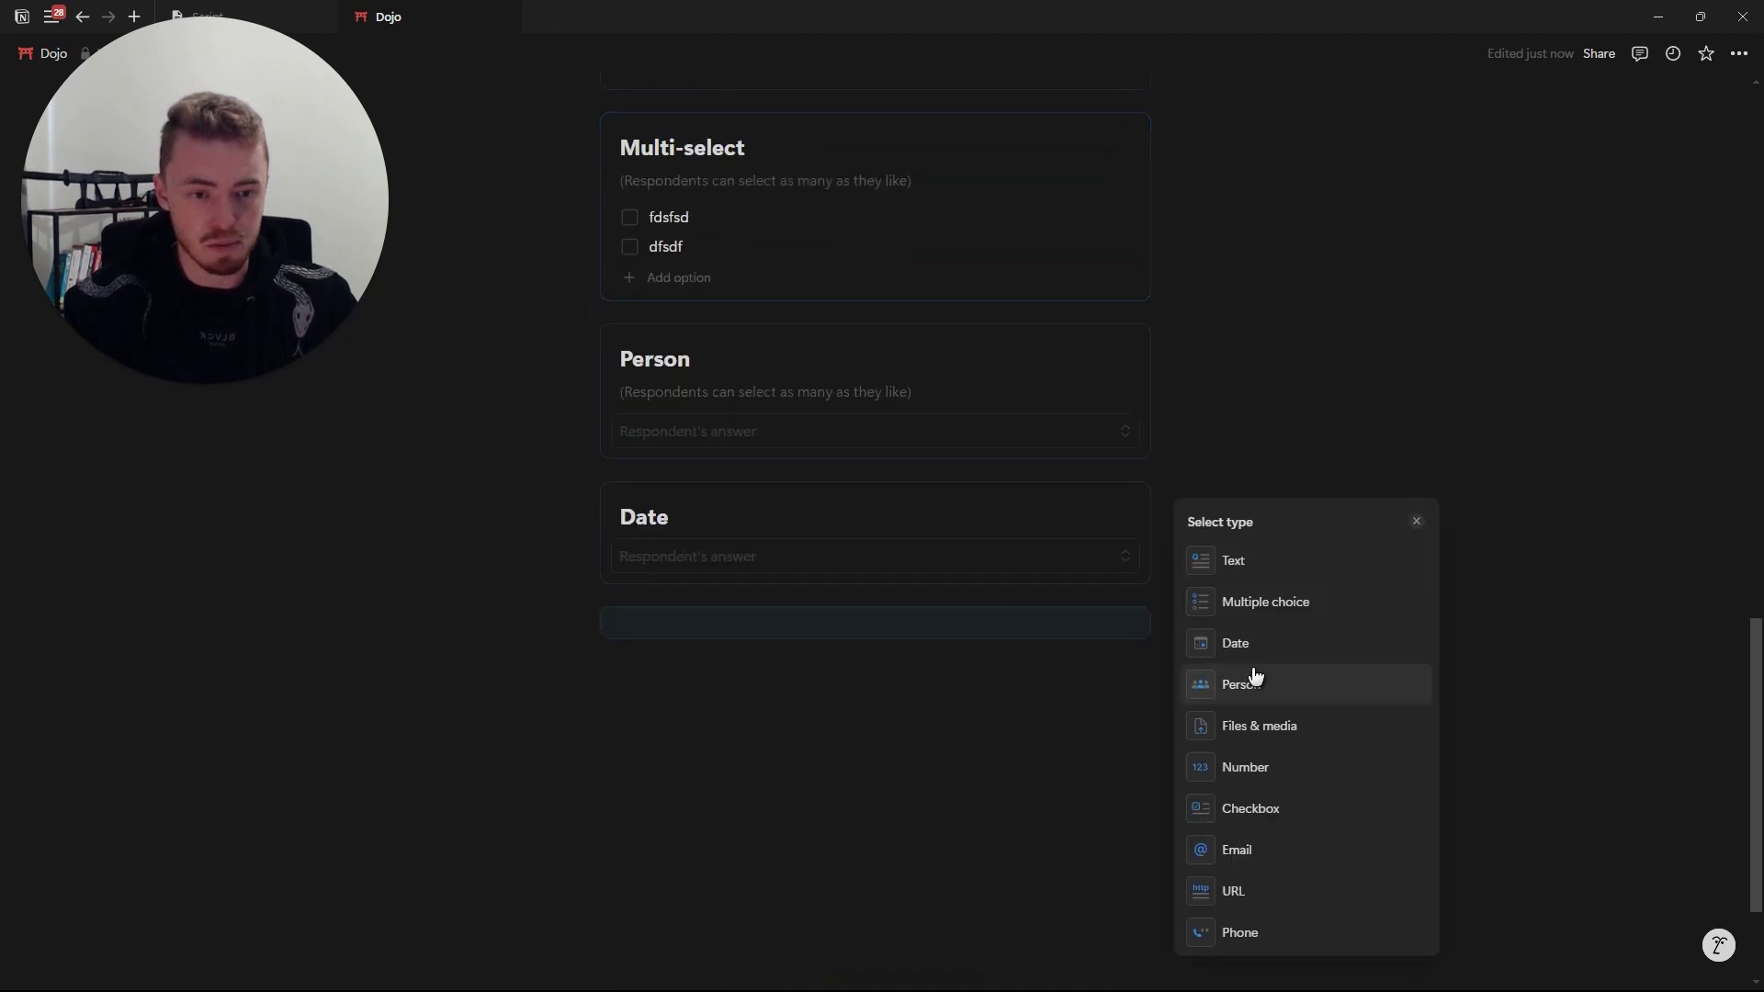
left_click(972, 762)
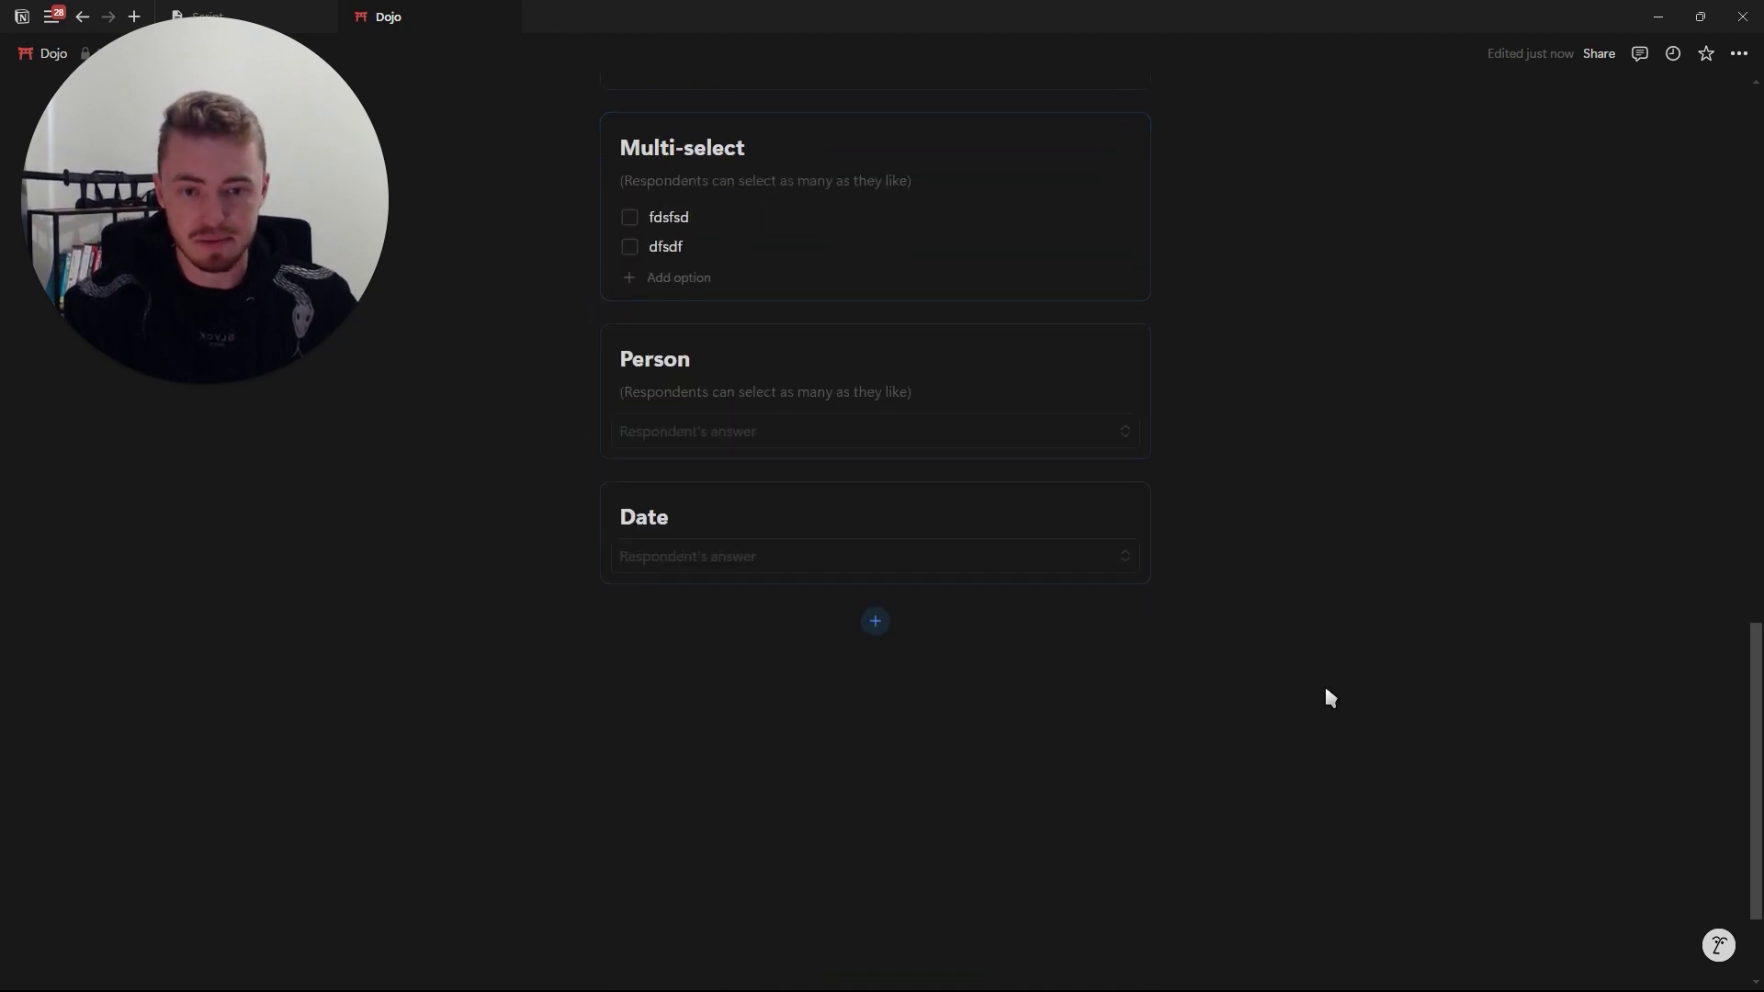
scroll(1327, 698, "up", 15)
scroll(1133, 619, "up", 3)
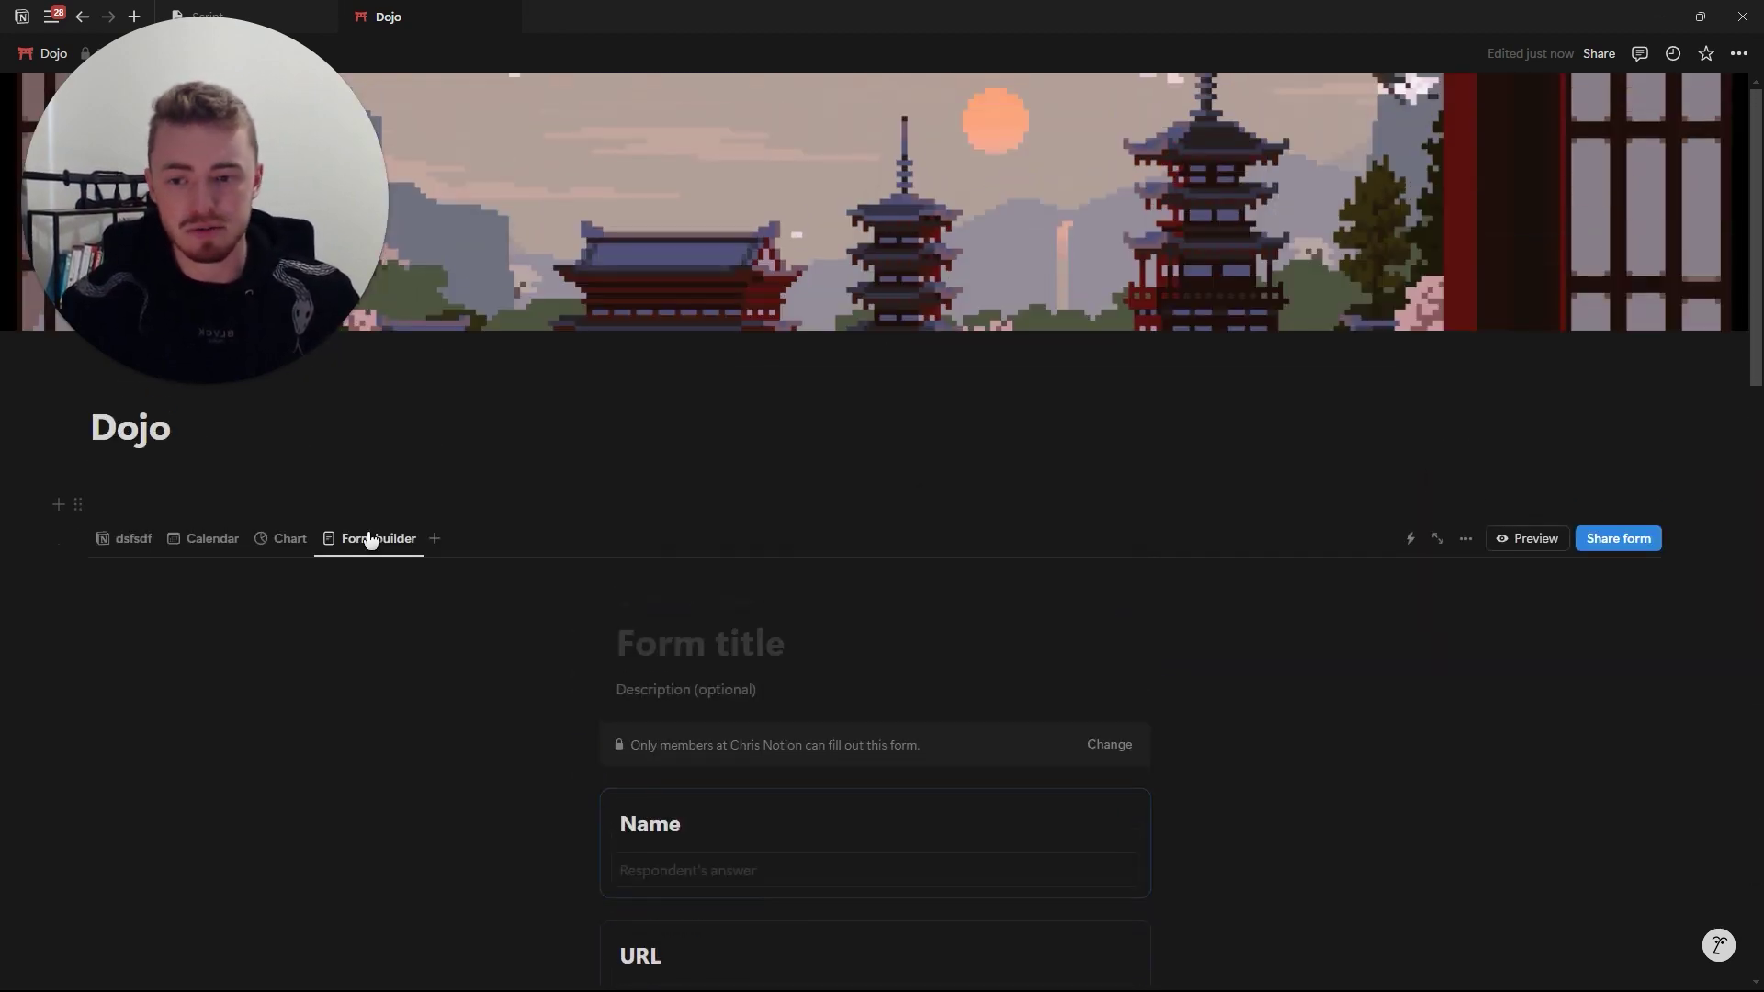
In the dsfsdf table, move Status and Select up, then hide Status, Select and Text.
left_click(119, 533)
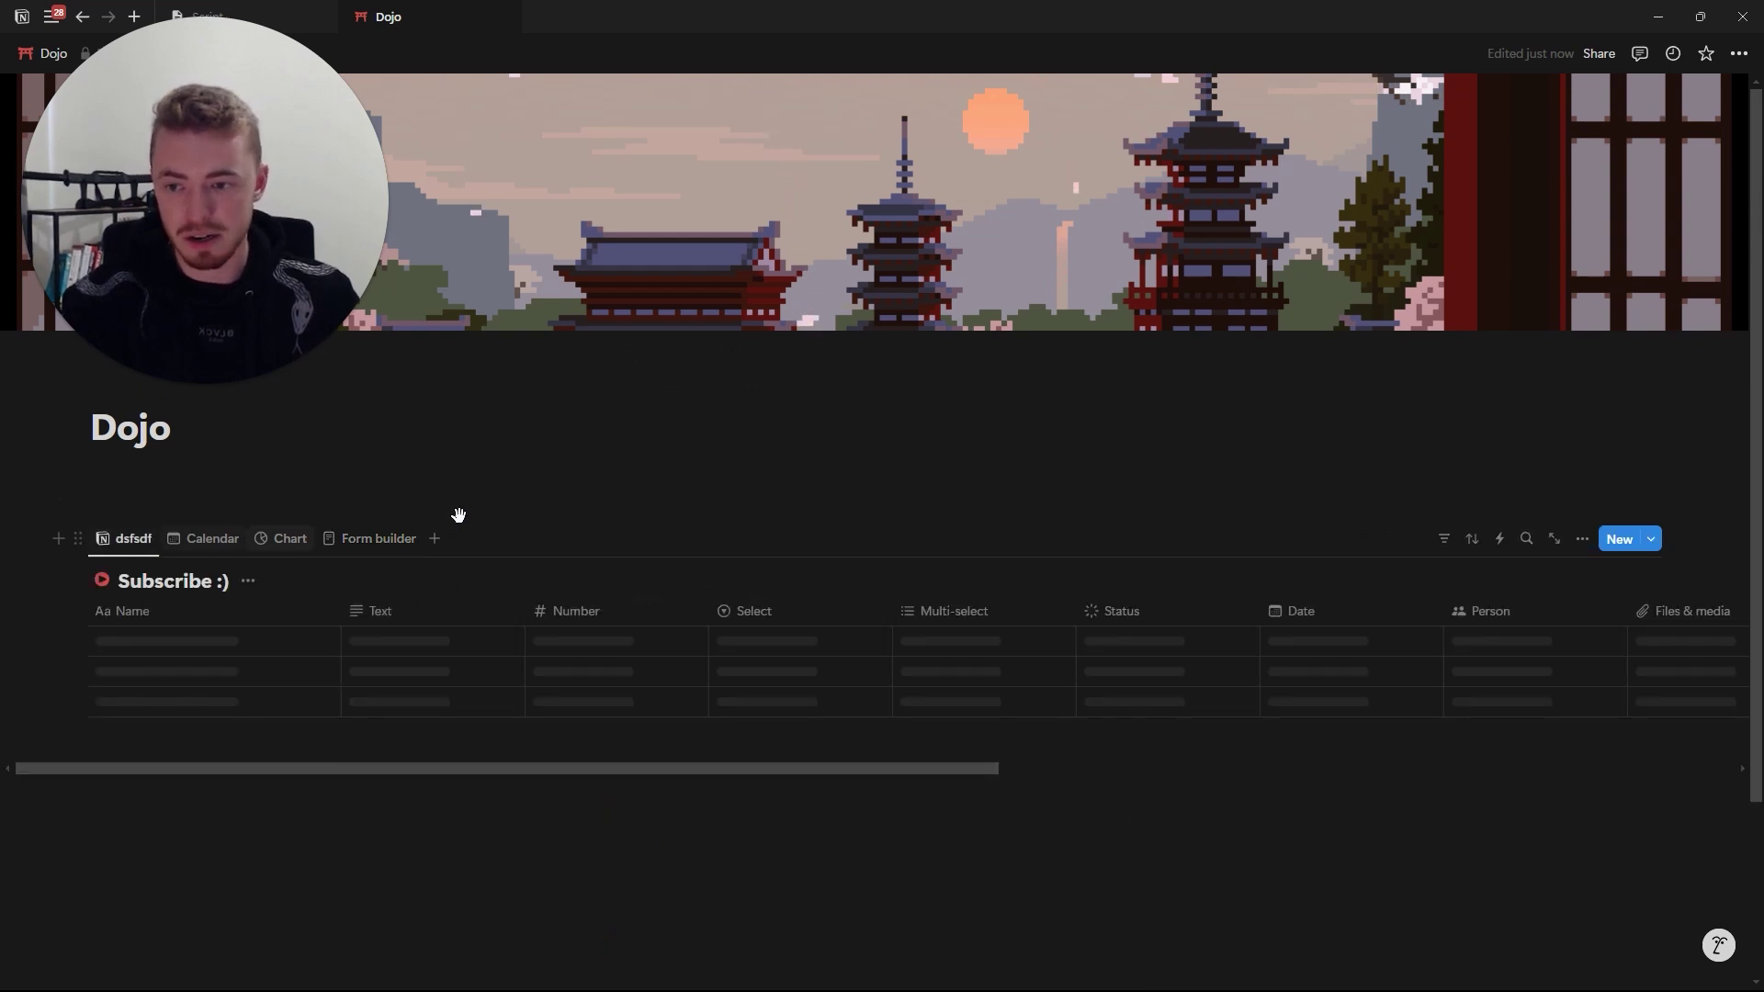
left_click(1581, 540)
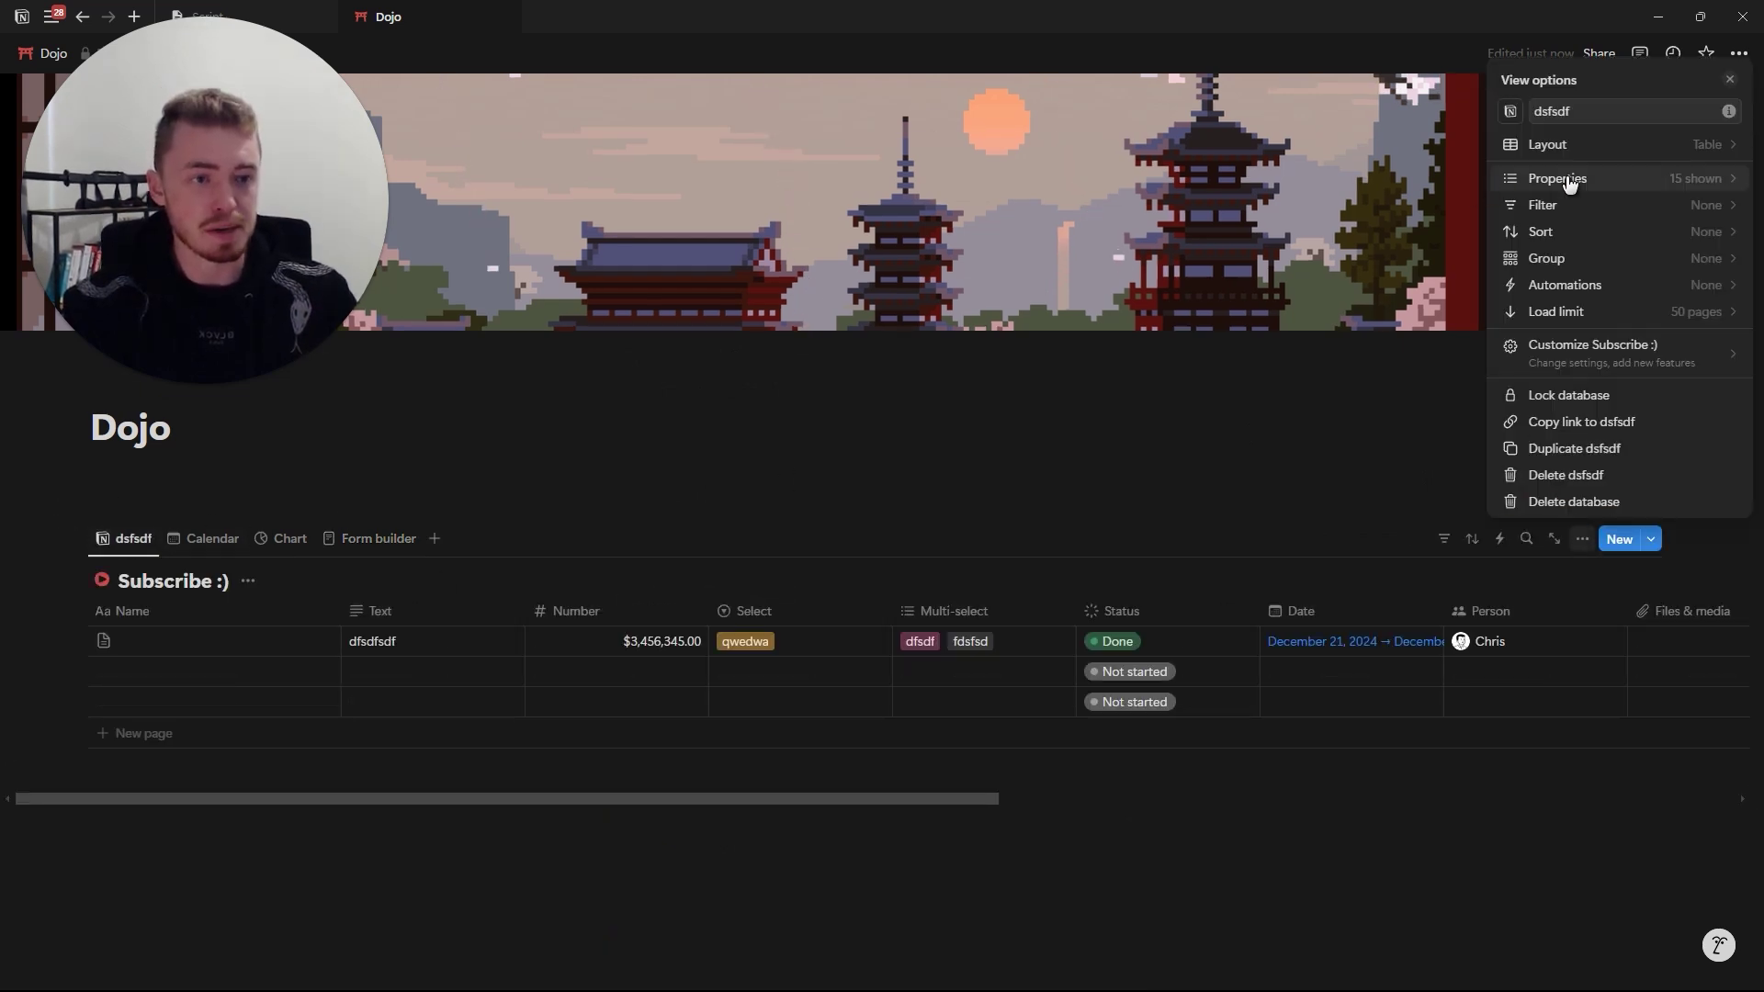
left_click(1629, 188)
left_click_drag(1559, 292, 1592, 228)
left_click(1711, 190)
left_click(1710, 189)
left_click(1711, 190)
left_click(1520, 70)
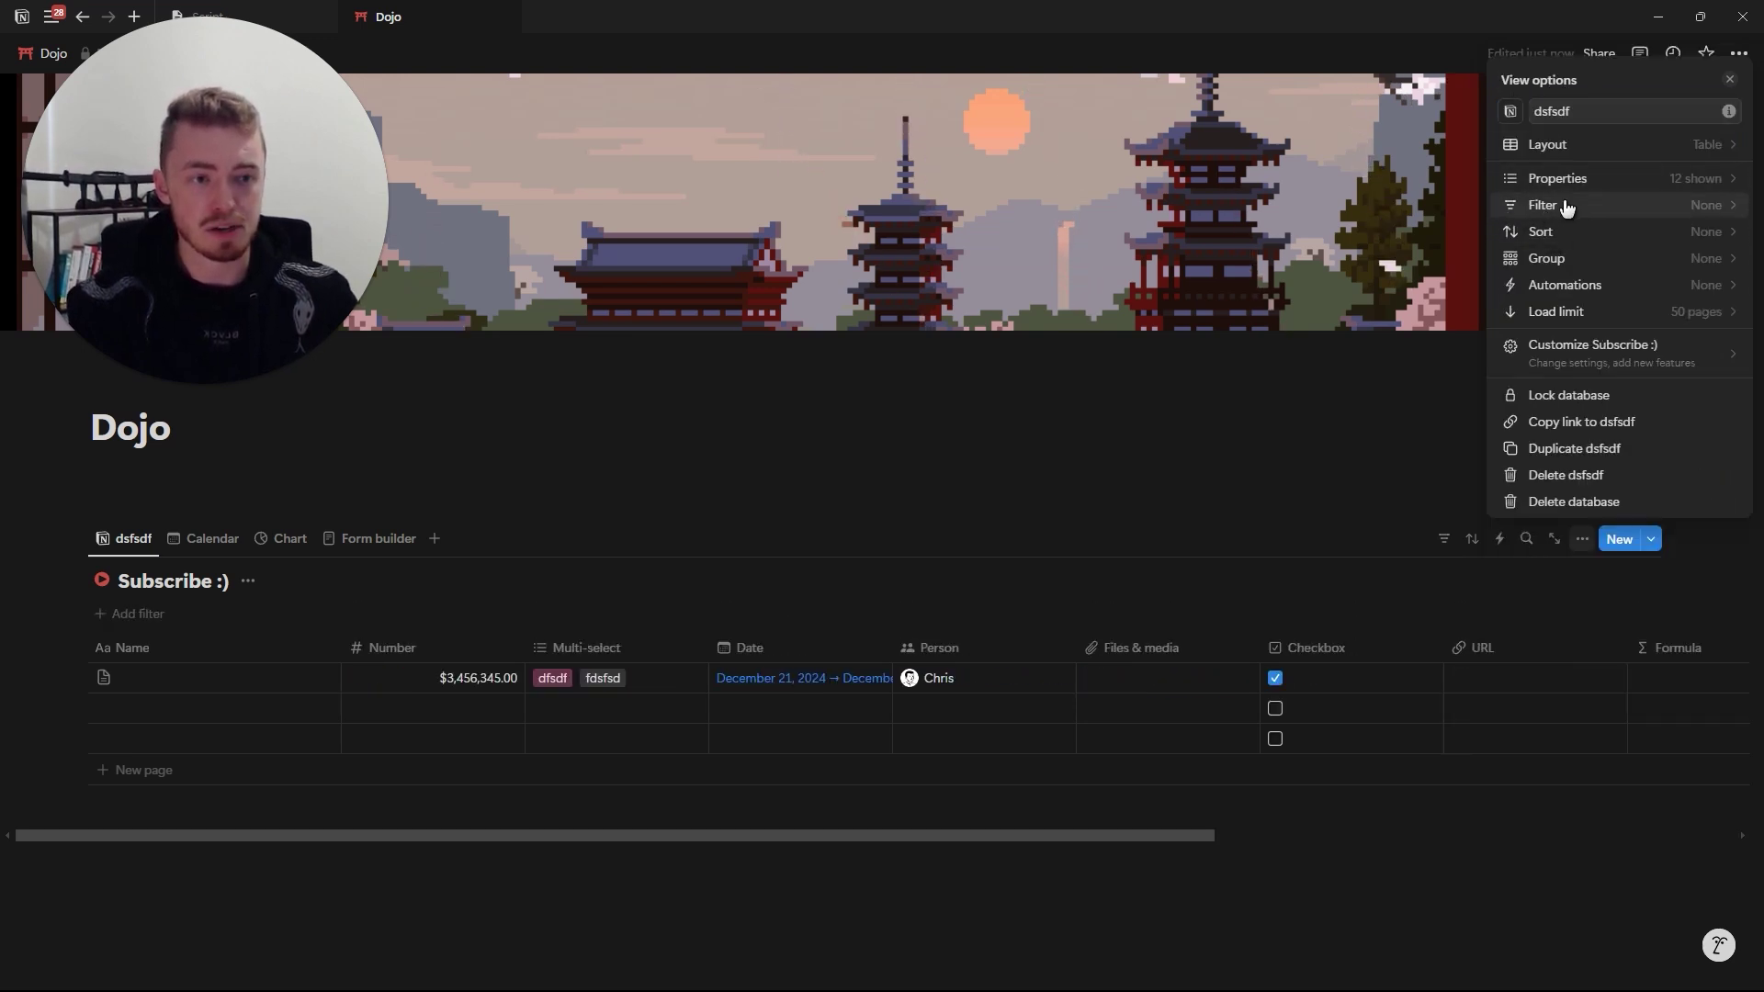
left_click(1428, 514)
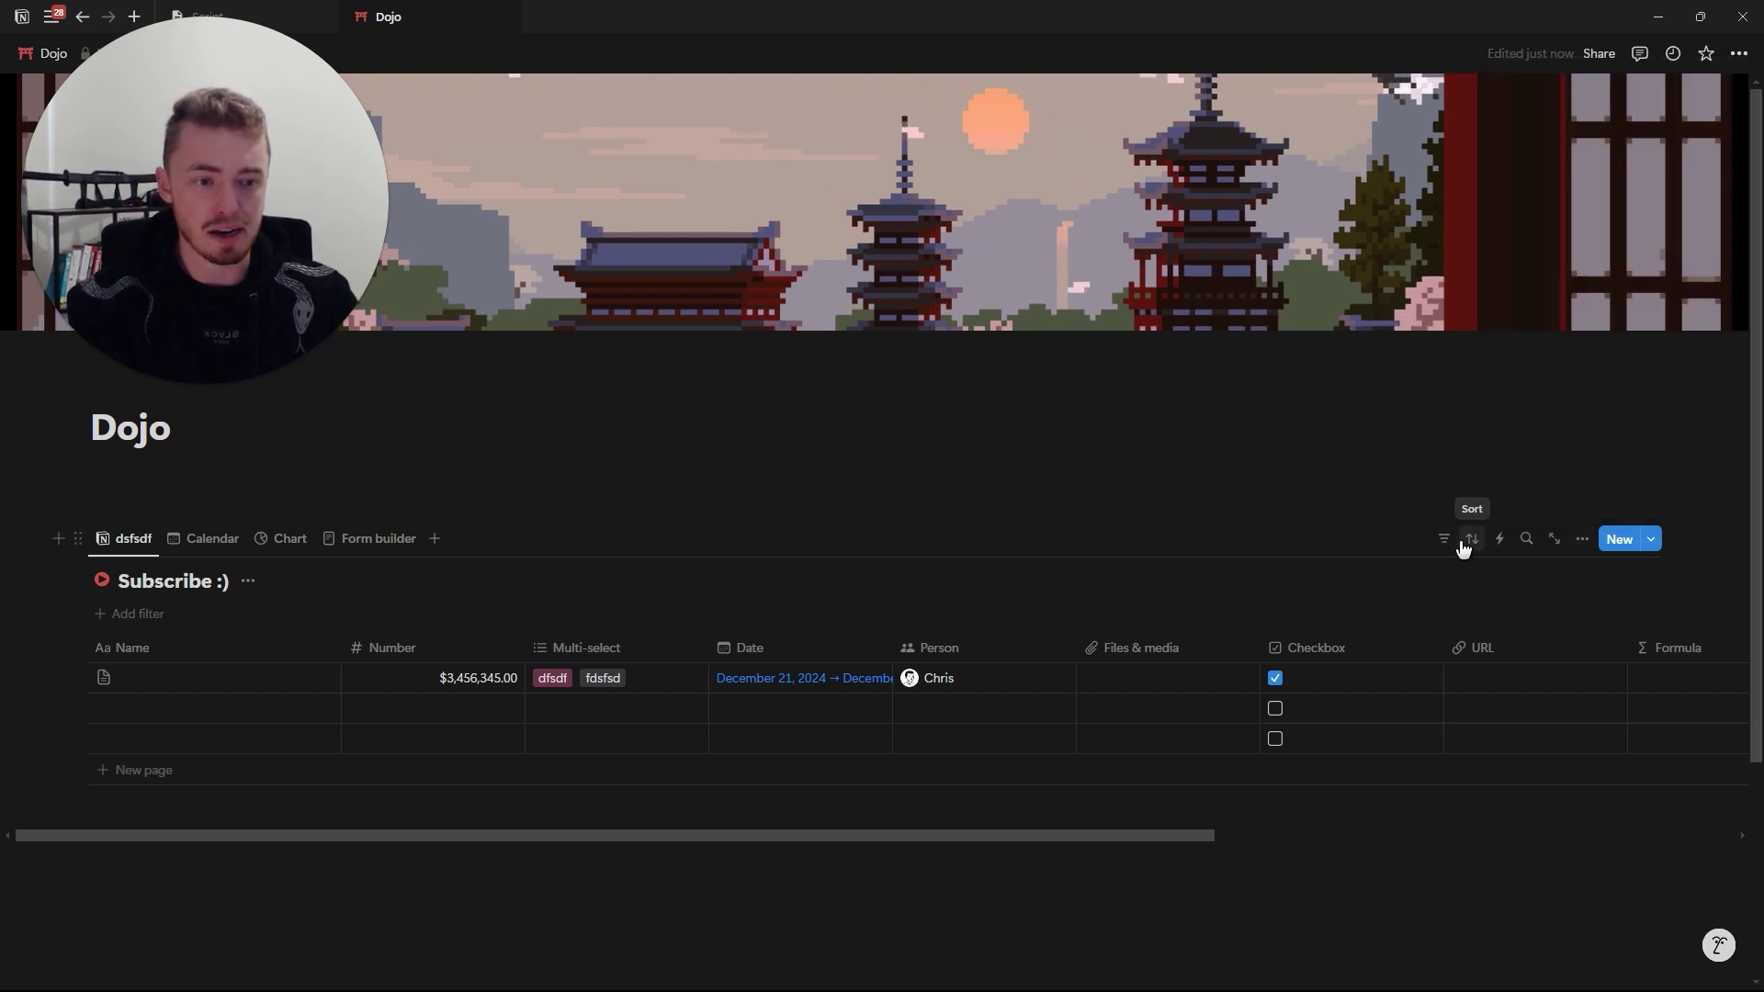
Filter the table to checked Checkbox rows and sort it by Date ascending.
left_click(1448, 546)
left_click(1446, 542)
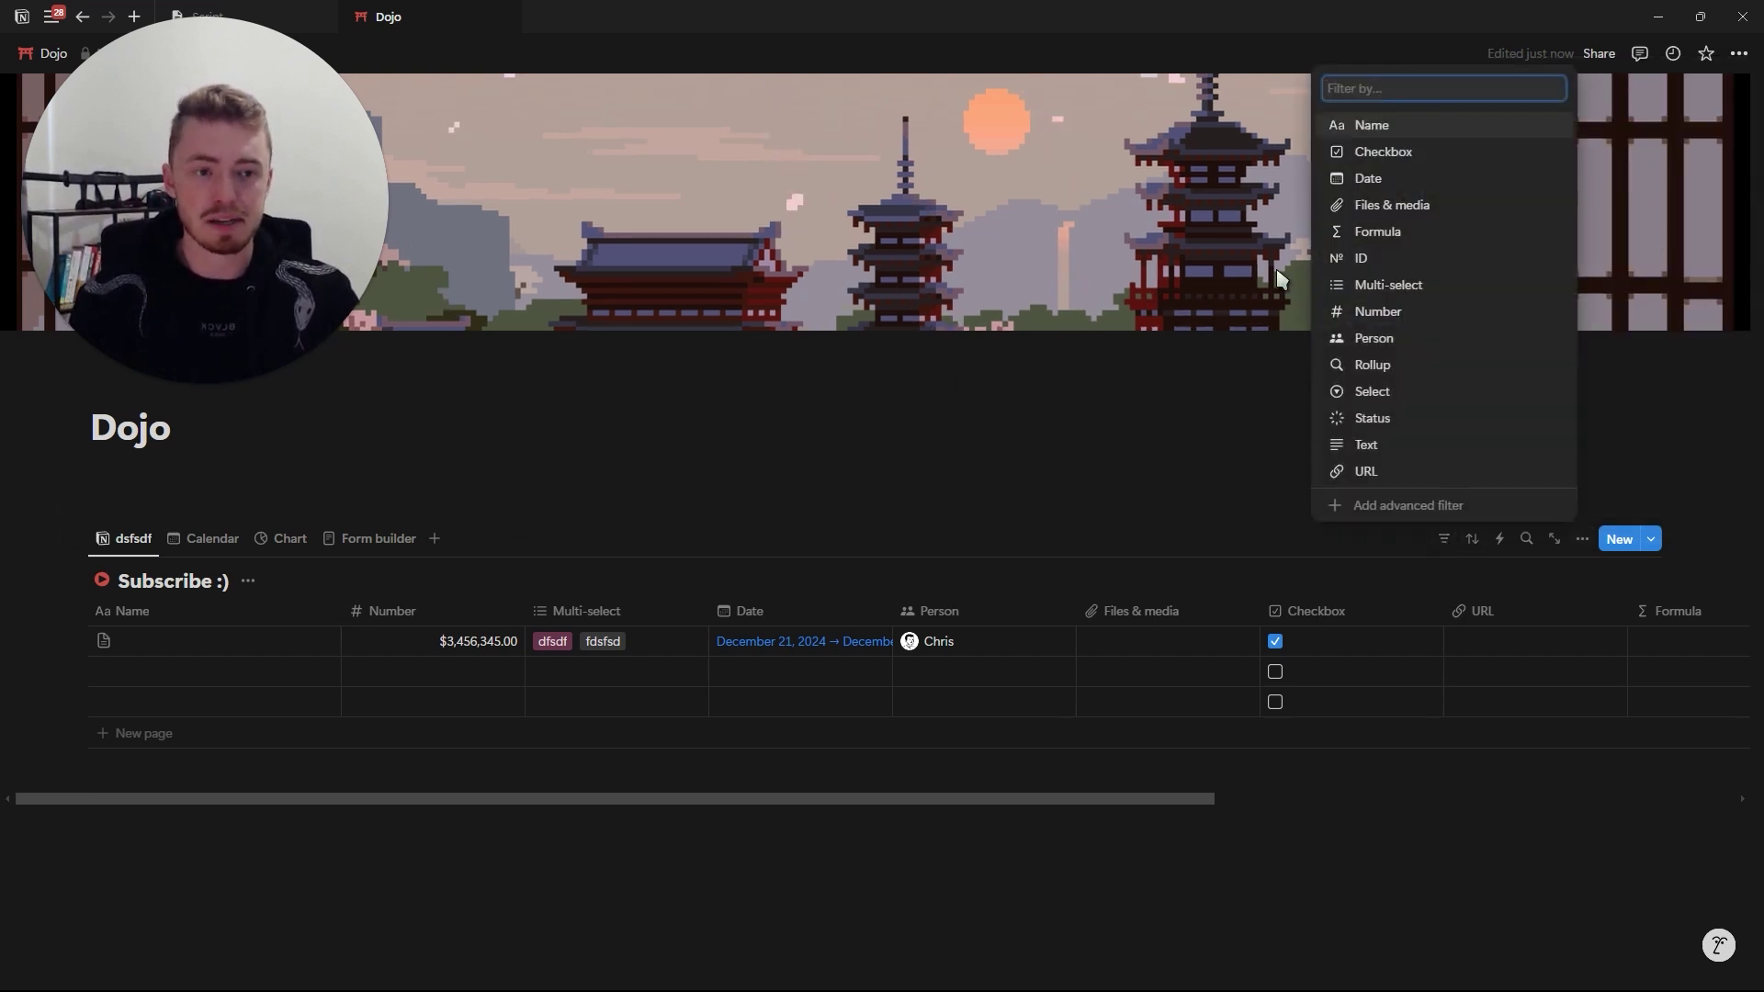
left_click(1415, 153)
left_click(166, 702)
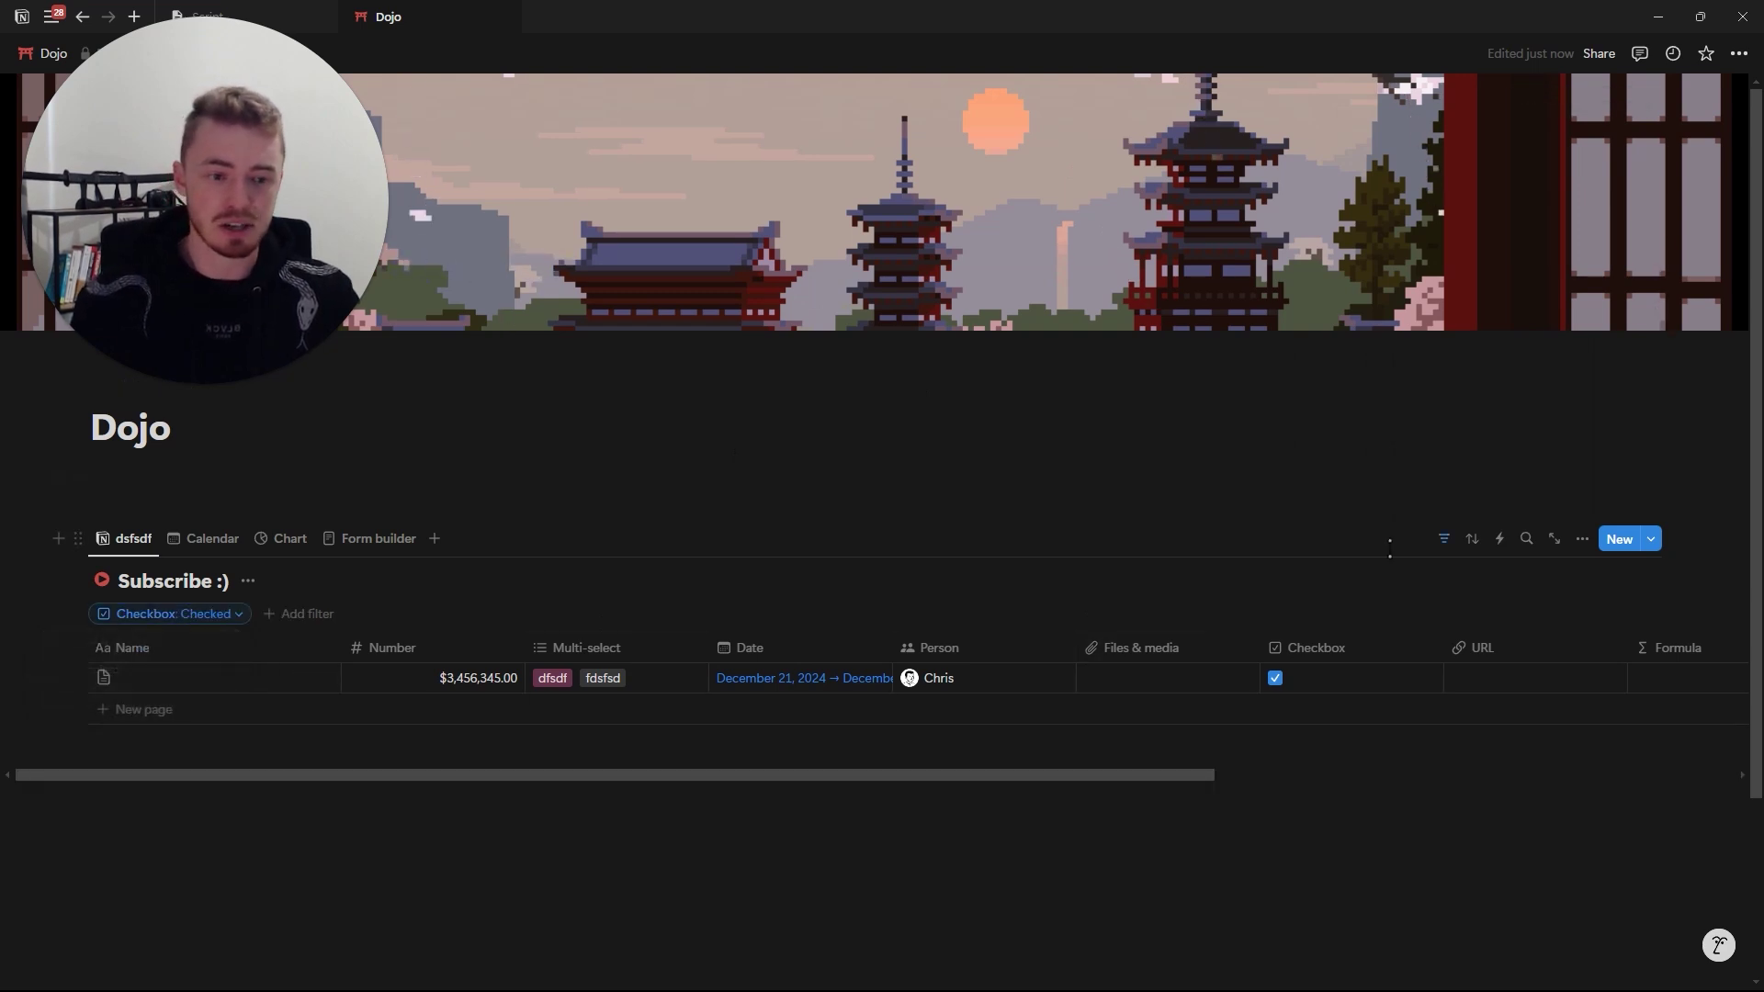
left_click(1470, 540)
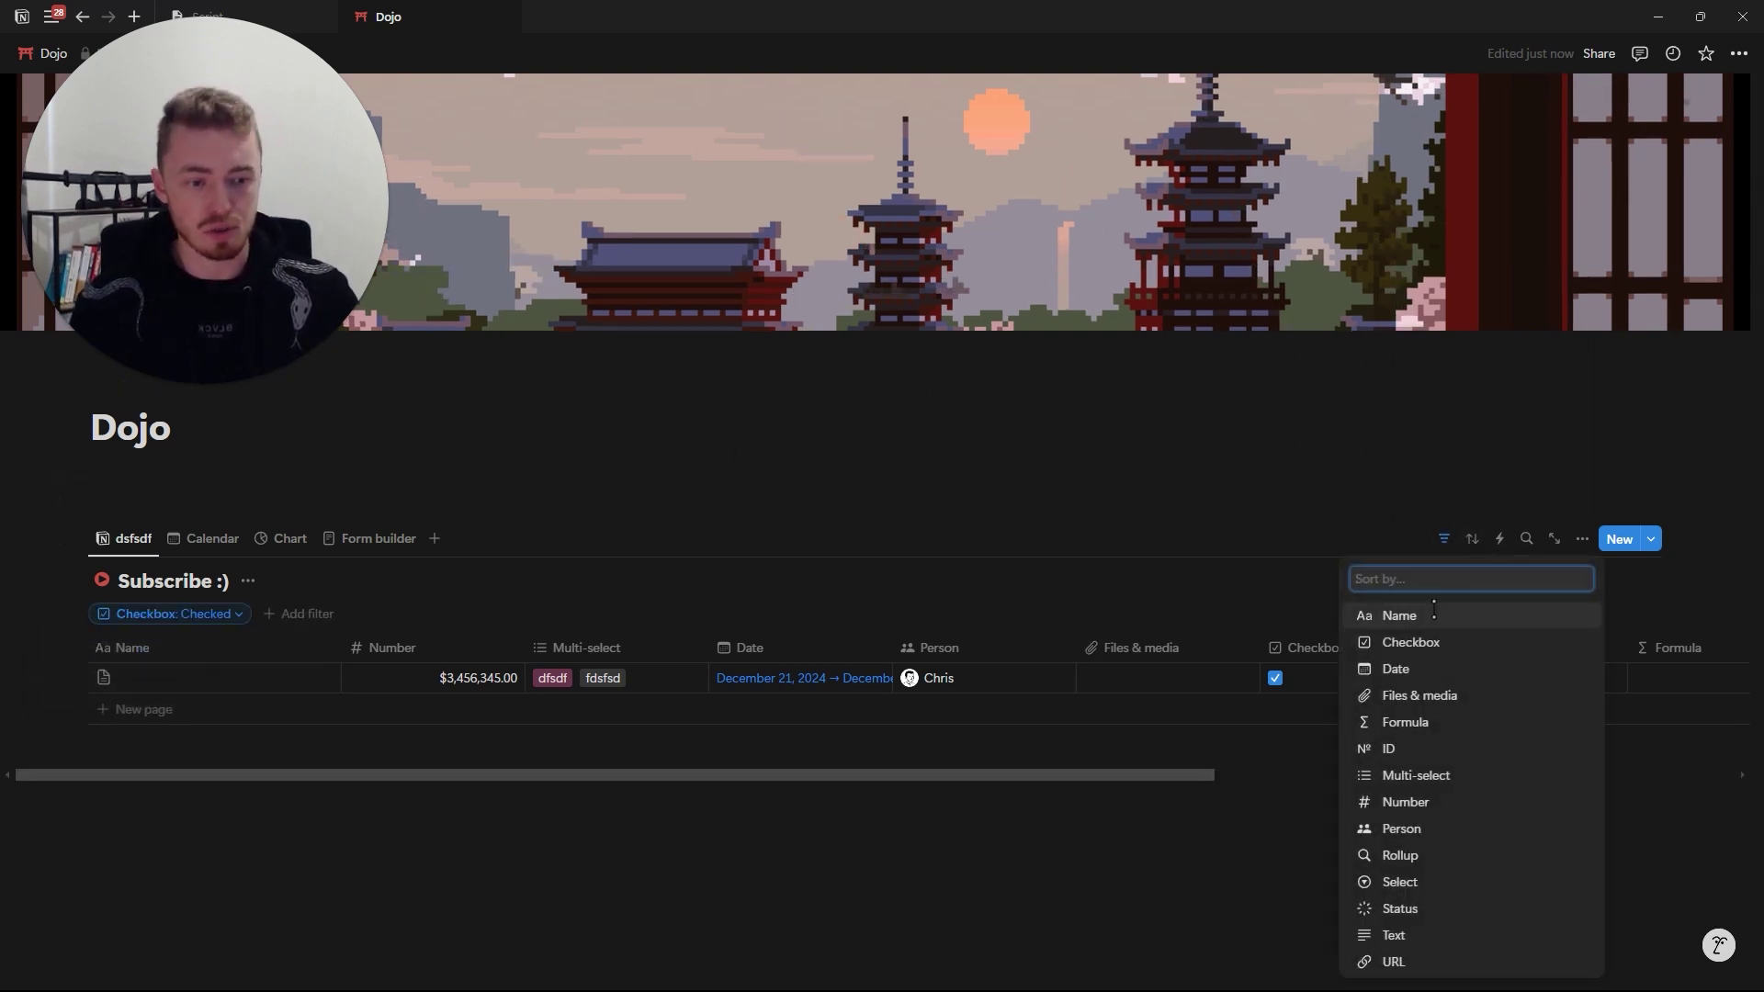
left_click(1420, 675)
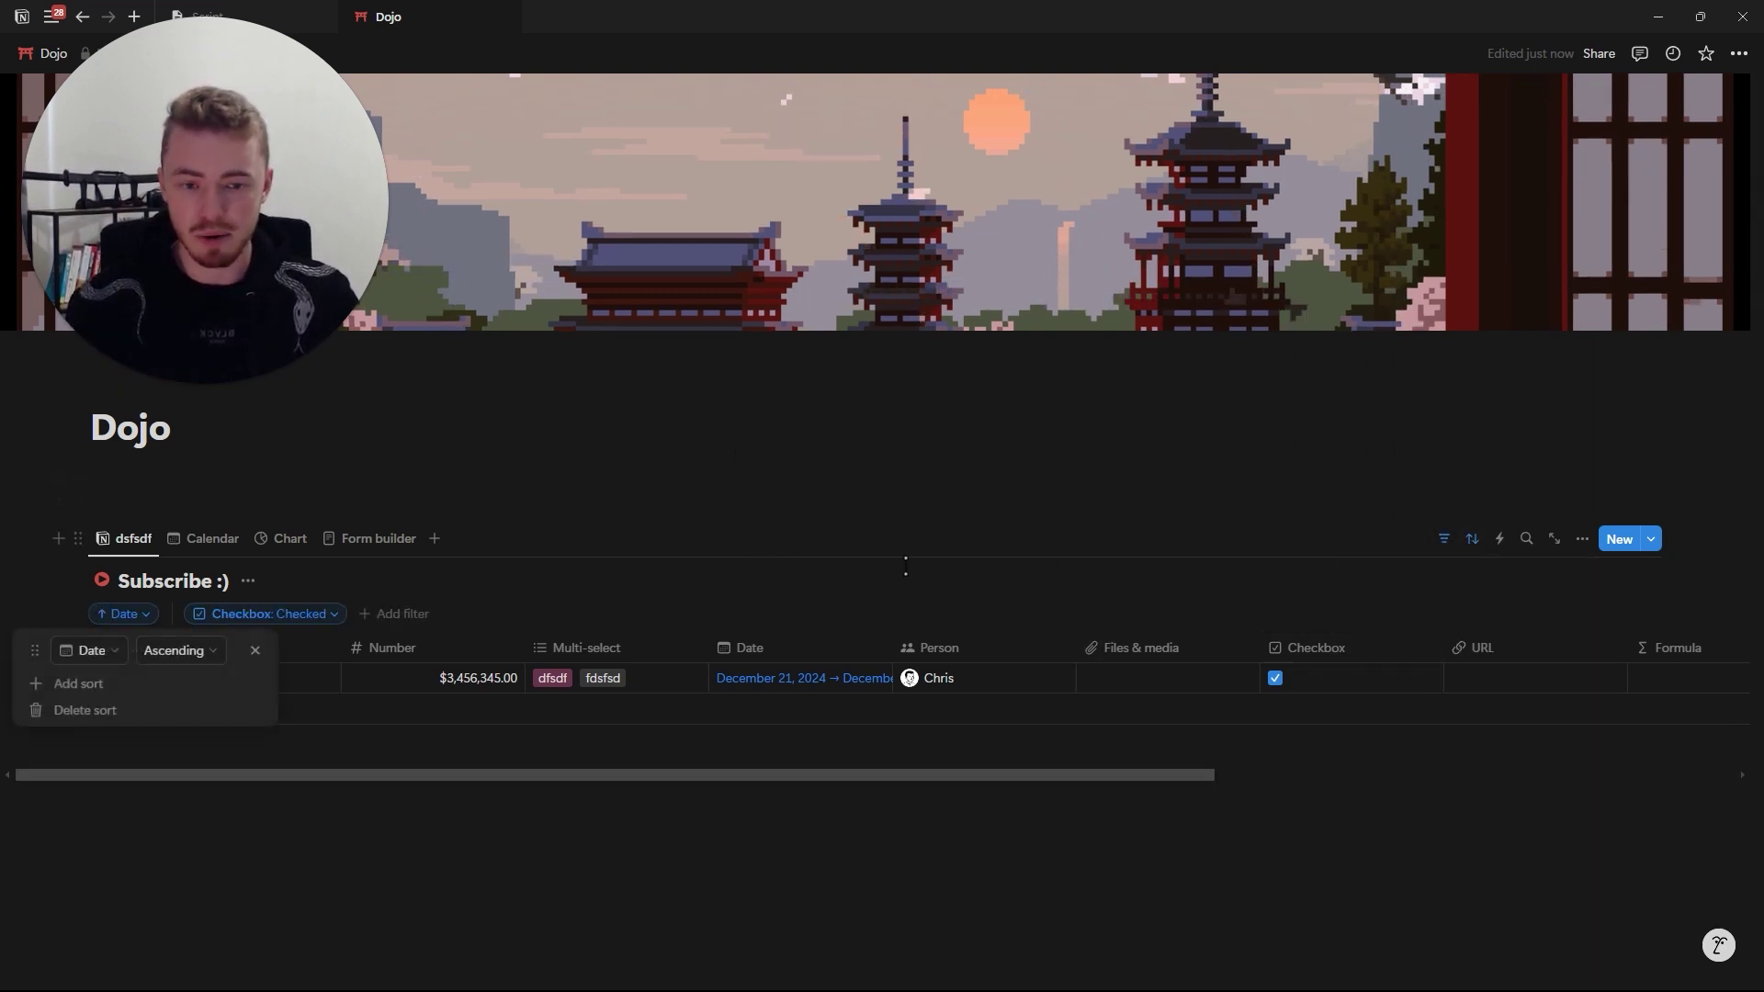
left_click(1348, 620)
Convert the Checkbox filter into an advanced filter and add a second Checkbox rule.
left_click(1441, 542)
left_click(1442, 542)
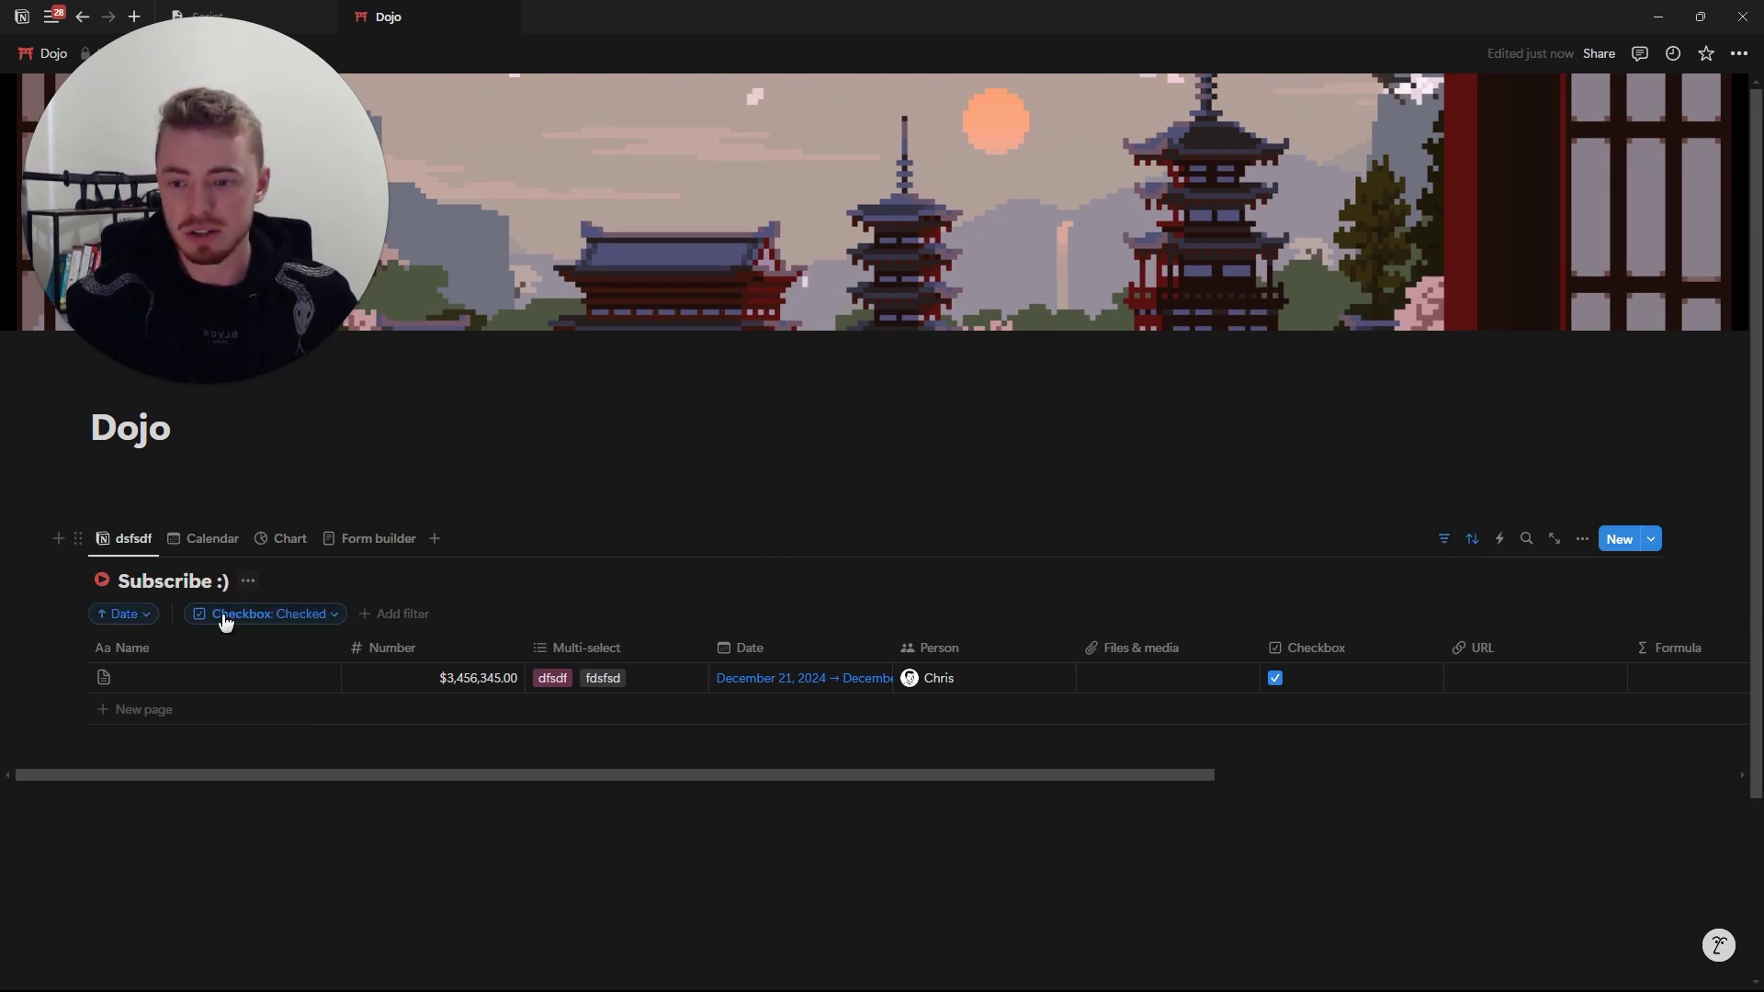
left_click(273, 623)
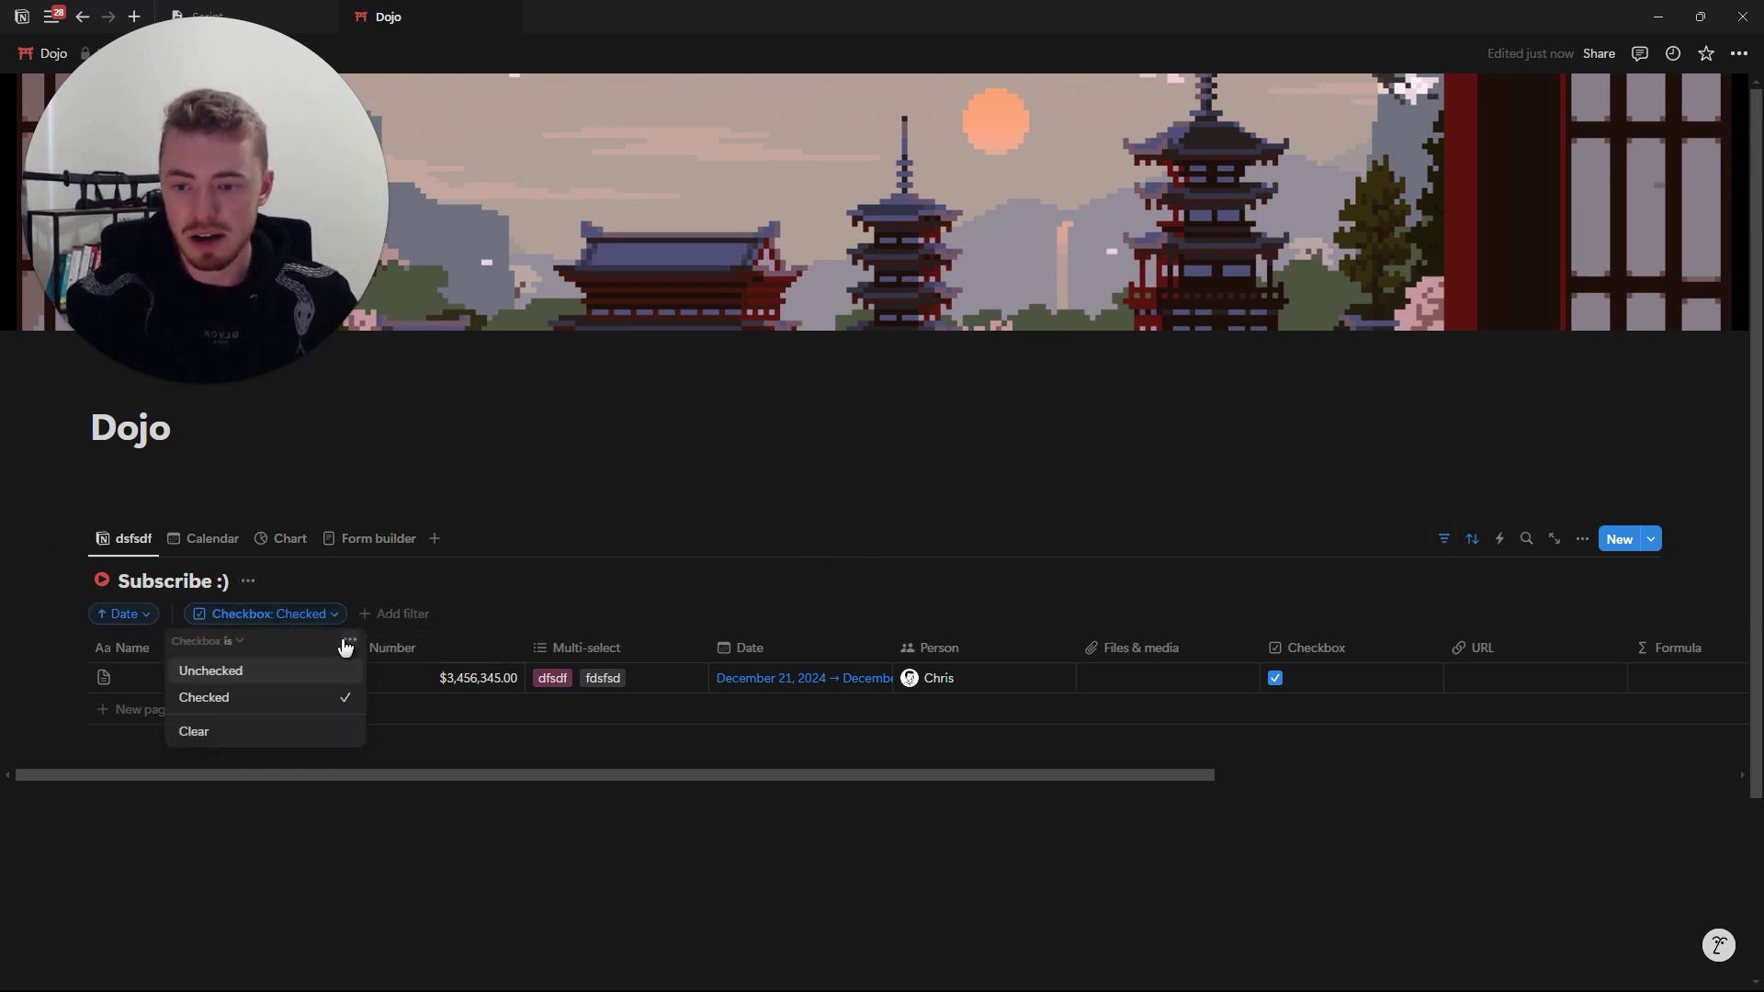
left_click(349, 640)
left_click(409, 676)
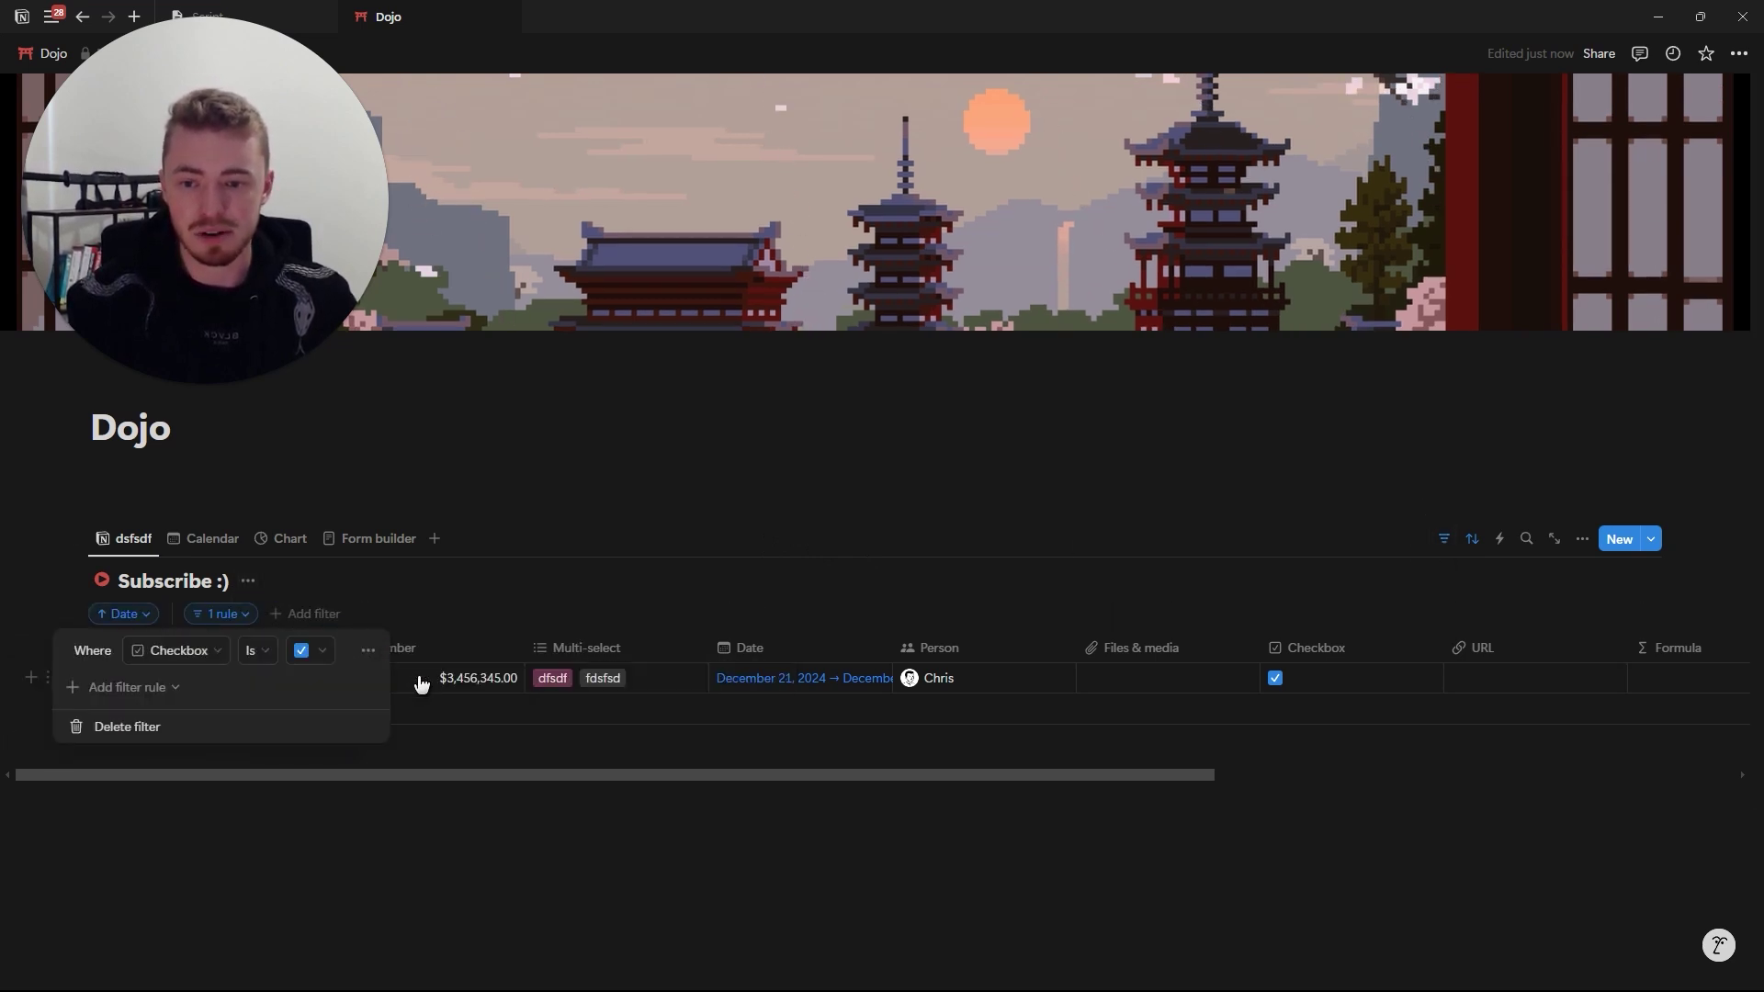
left_click(182, 691)
left_click(184, 718)
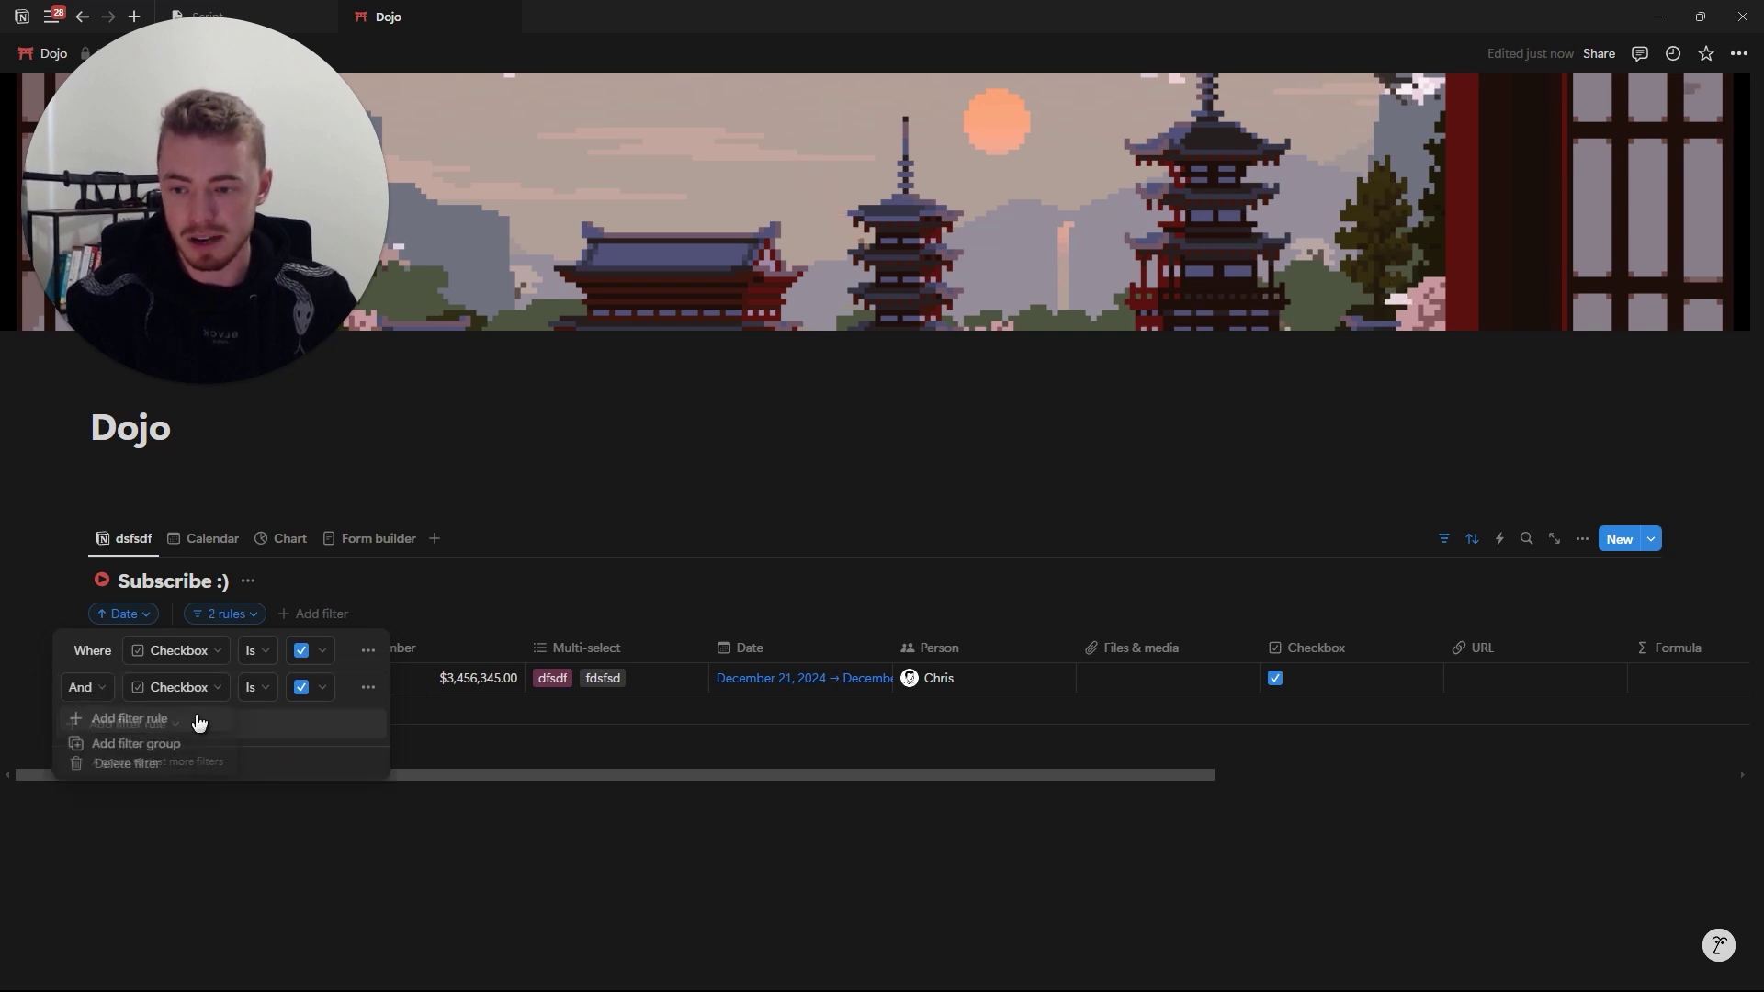
Combine the second rule with Or, nest it in a filter group, and add another Checkbox rule.
left_click(87, 689)
left_click(89, 777)
left_click(368, 687)
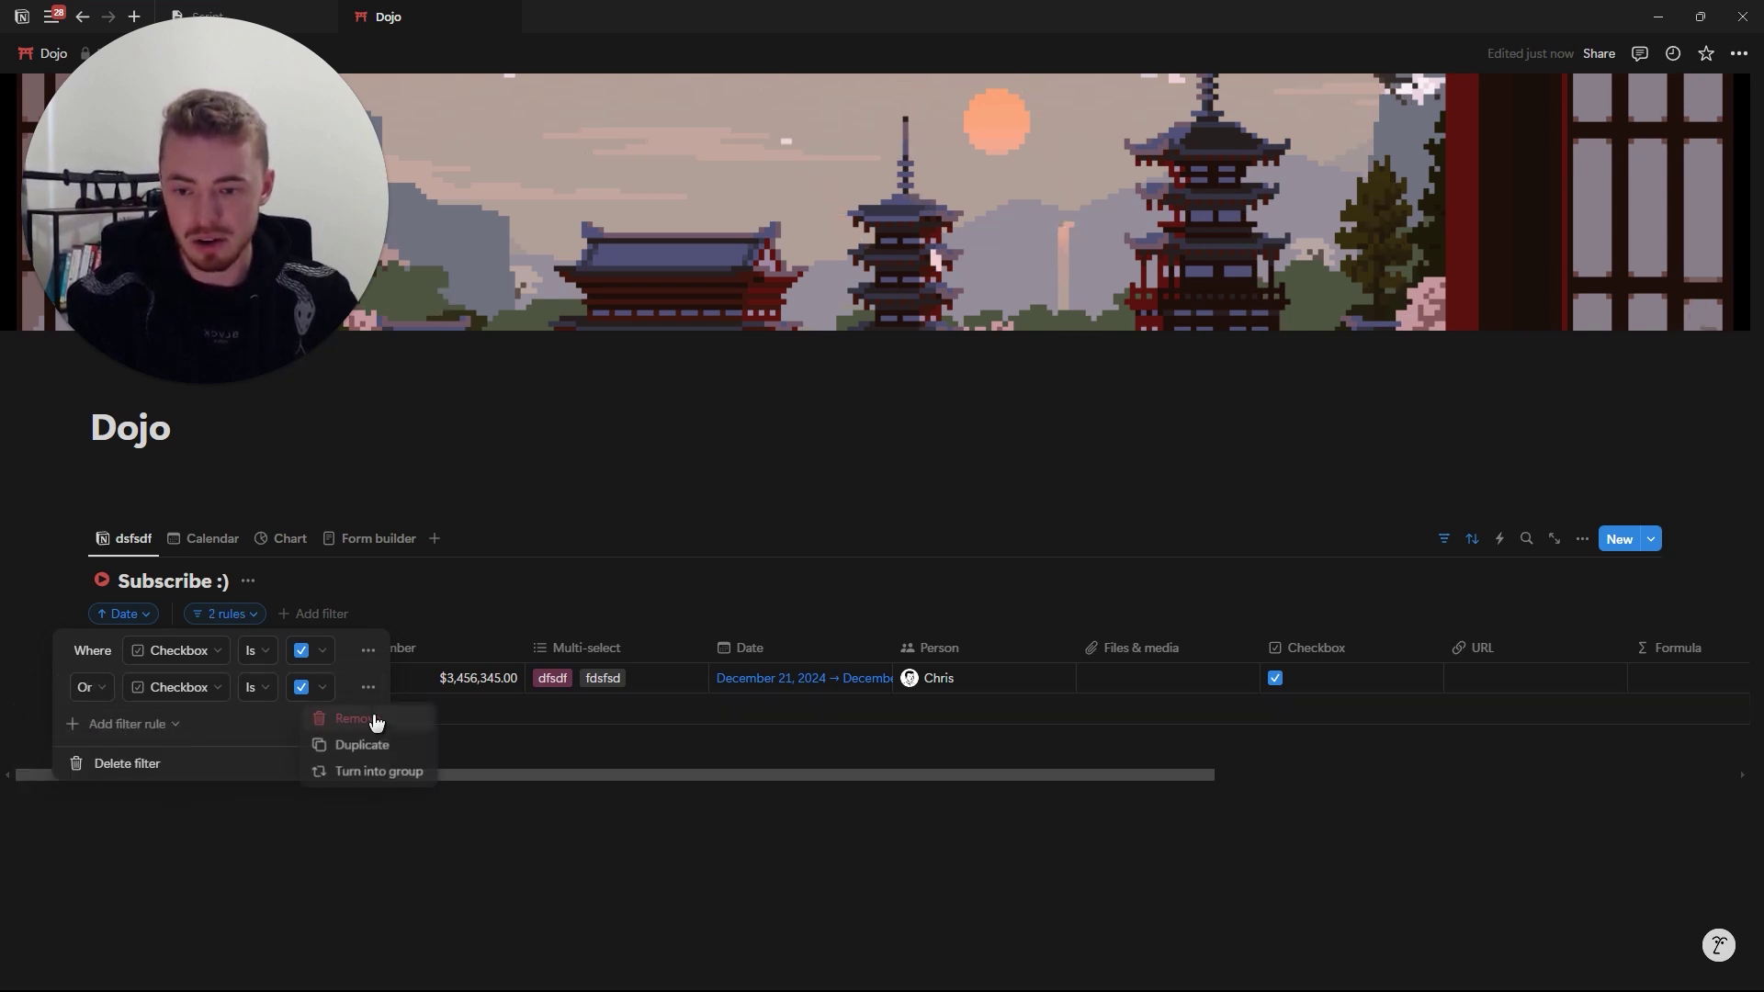
left_click(377, 777)
left_click(158, 732)
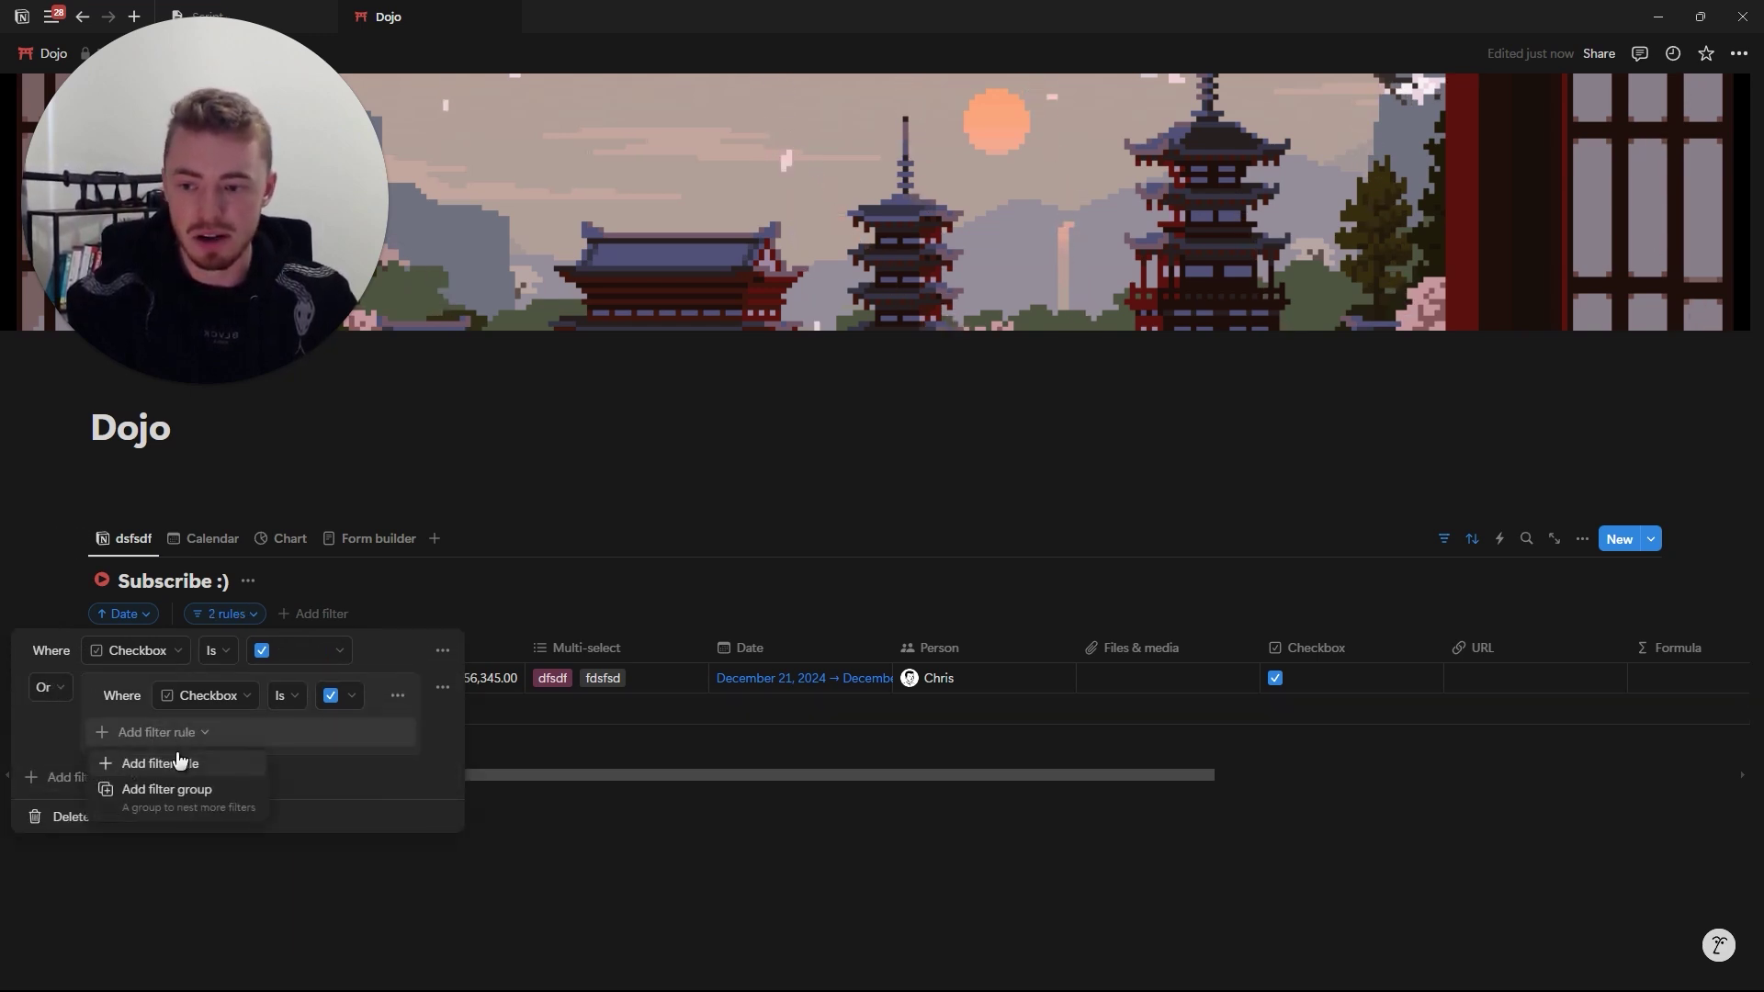
left_click(186, 759)
left_click(1582, 538)
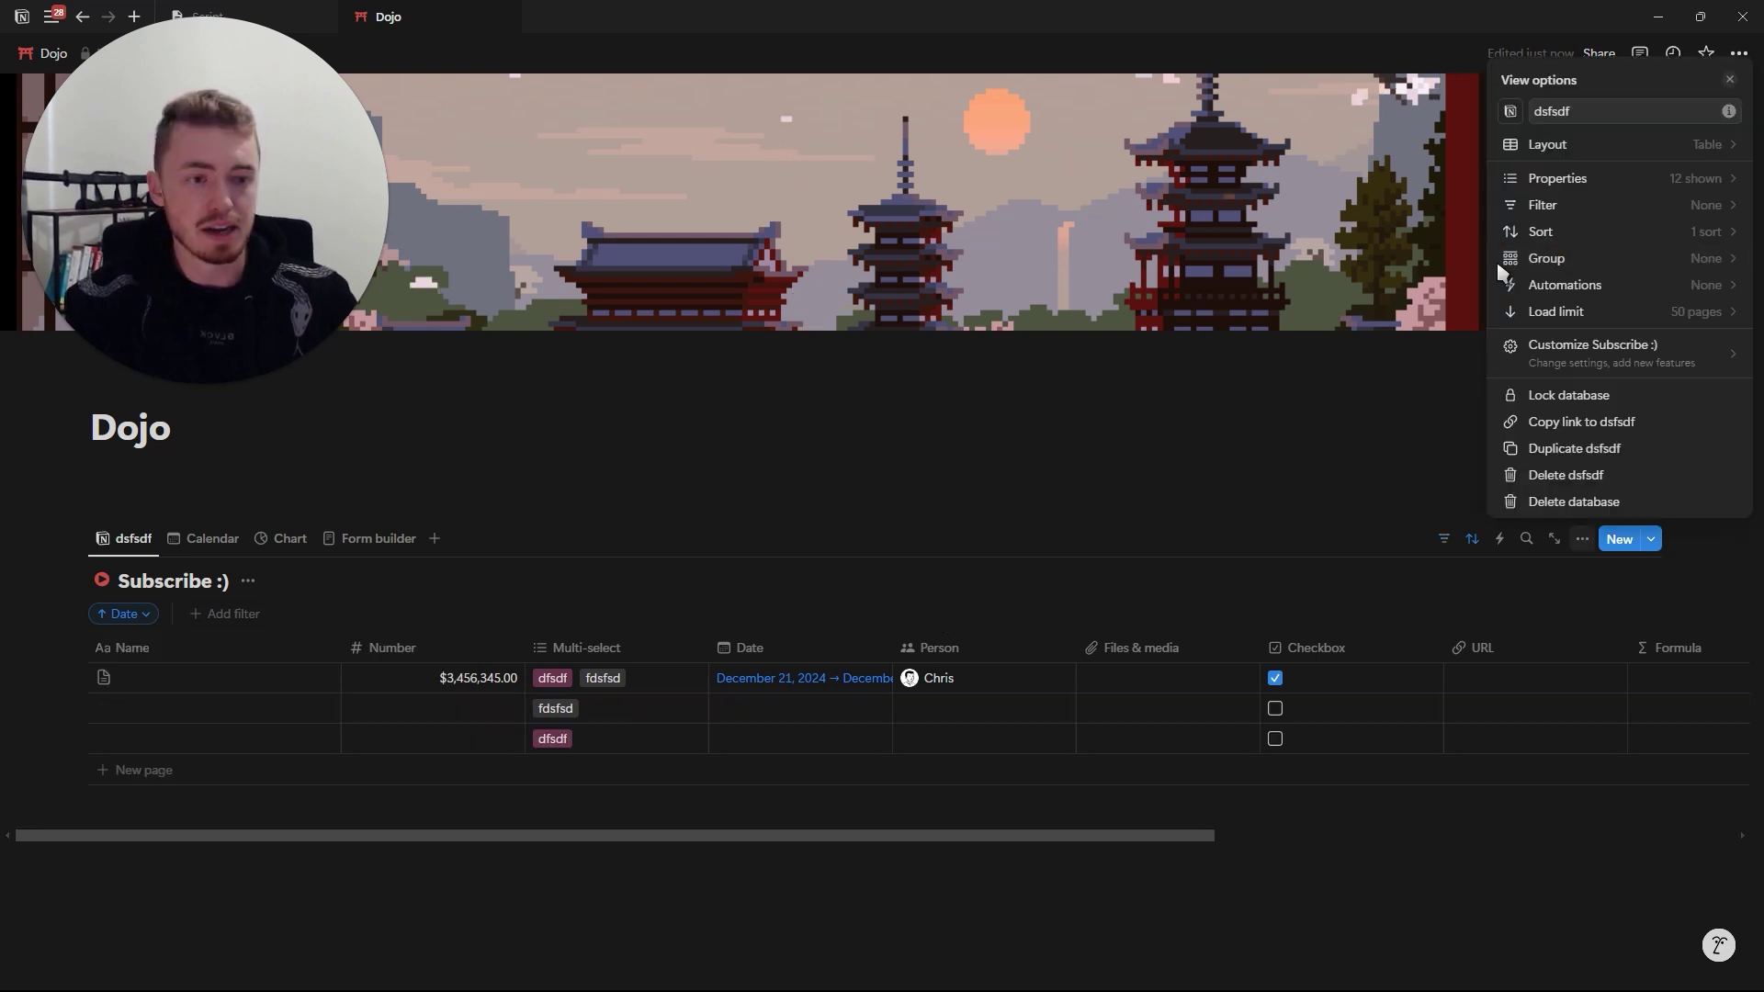
Group the table by Multi-select, then collapse and re-expand the fdsfsd and dfsdf groups.
left_click(1553, 257)
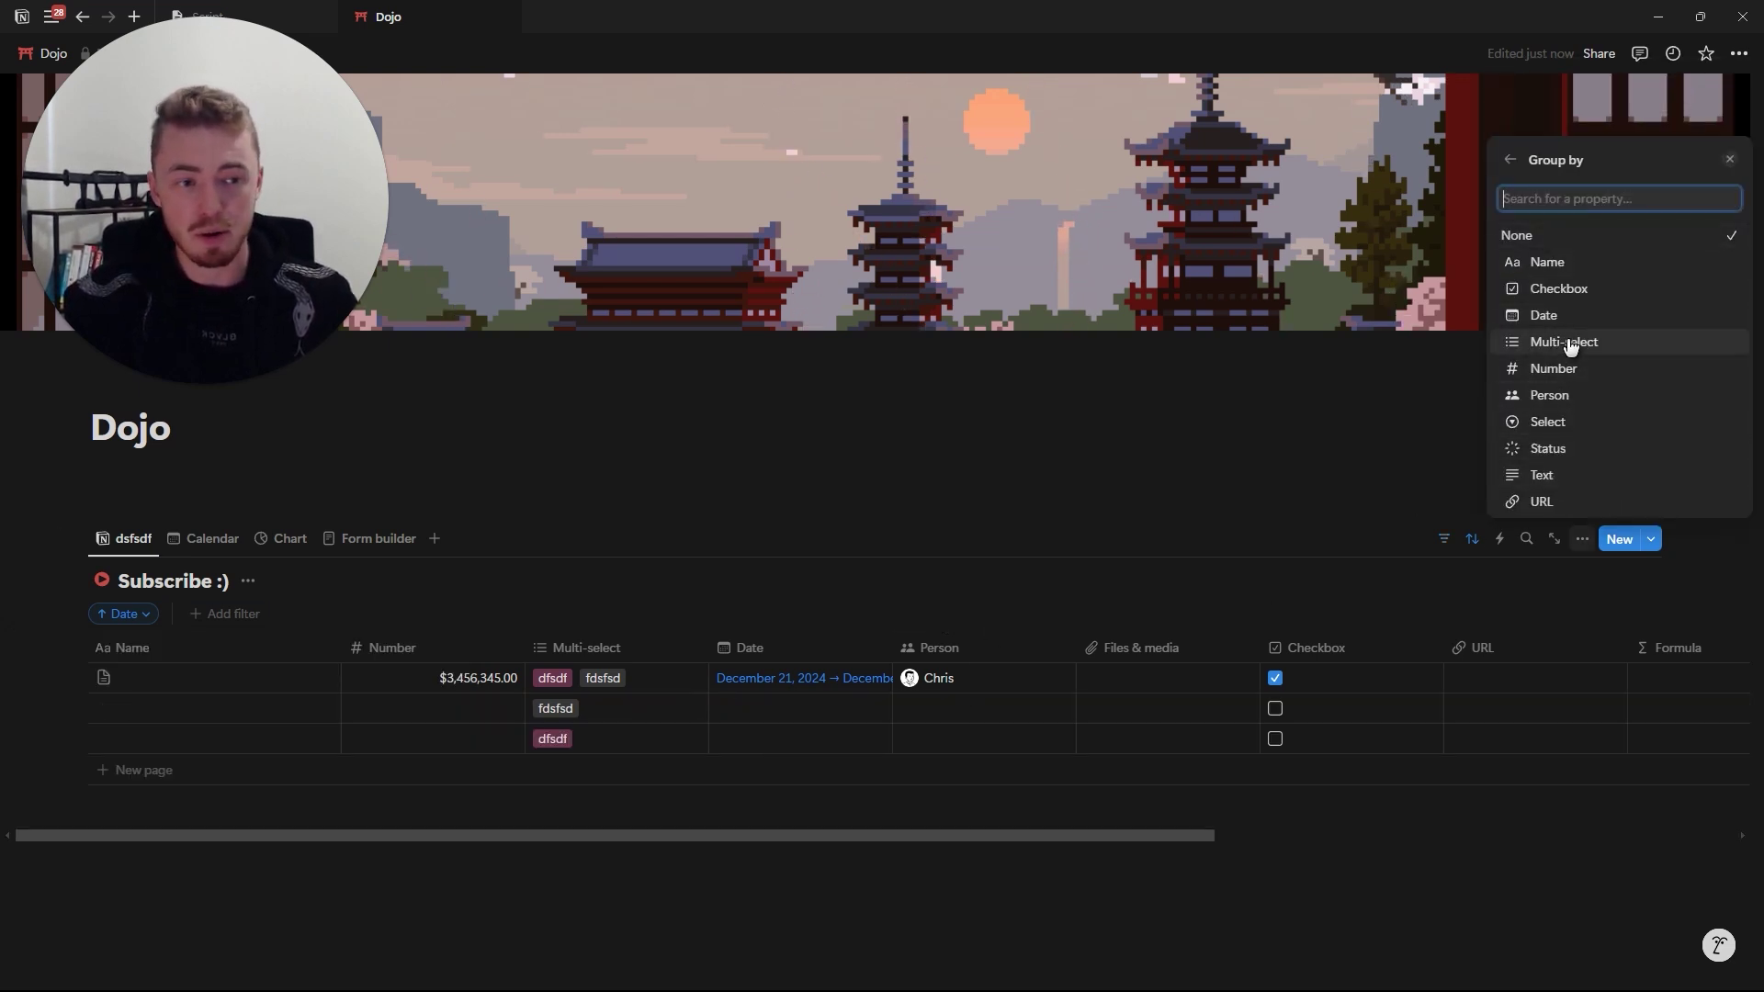
key("Return")
left_click(390, 630)
scroll(597, 588, "down", 2)
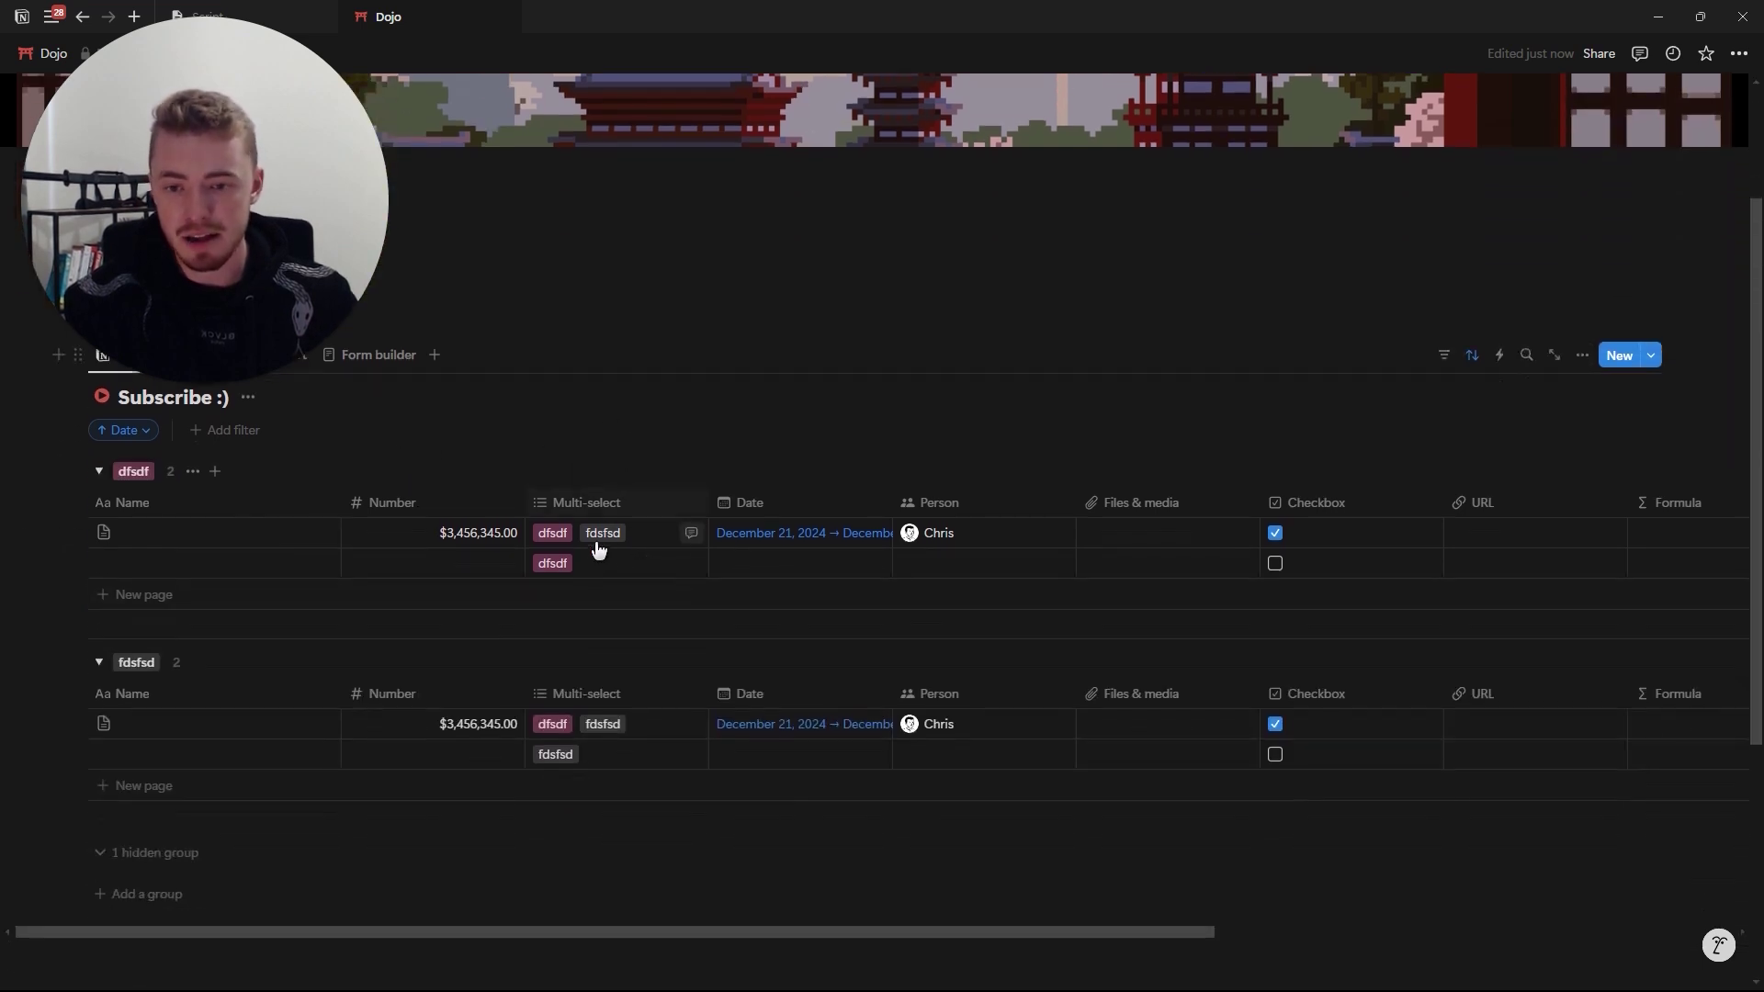
left_click(102, 662)
left_click(101, 662)
left_click(100, 472)
left_click(101, 472)
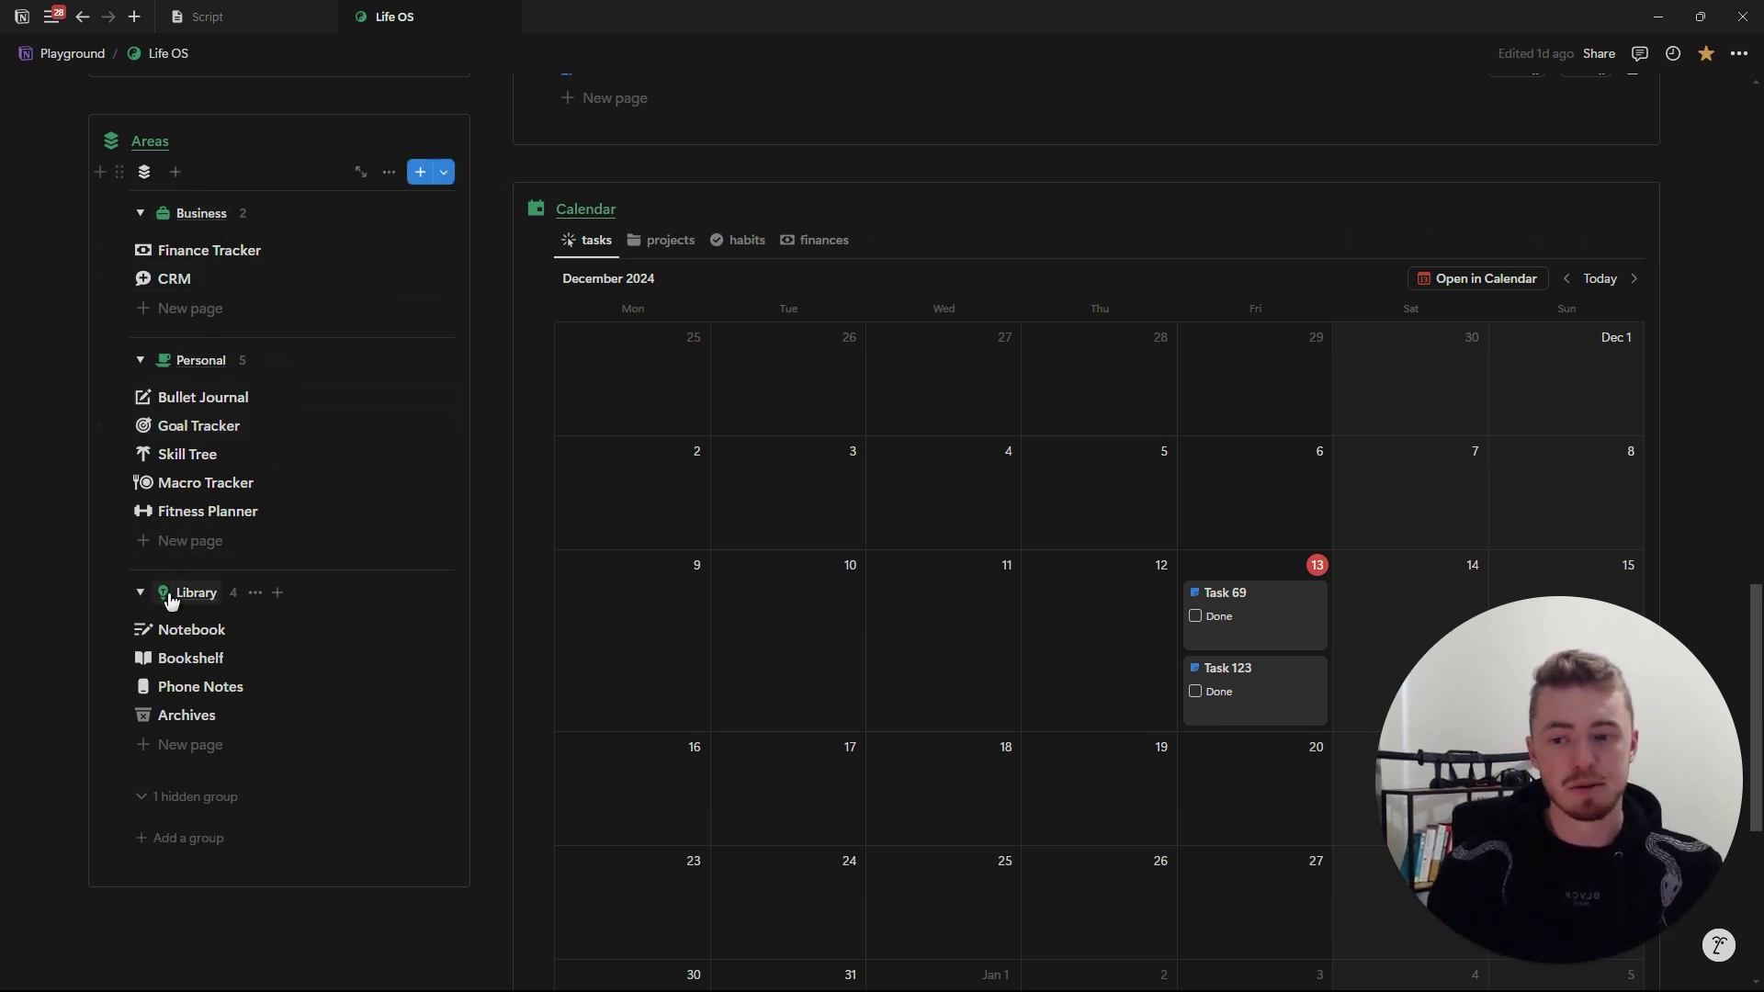
left_click(140, 593)
left_click(140, 360)
left_click(140, 213)
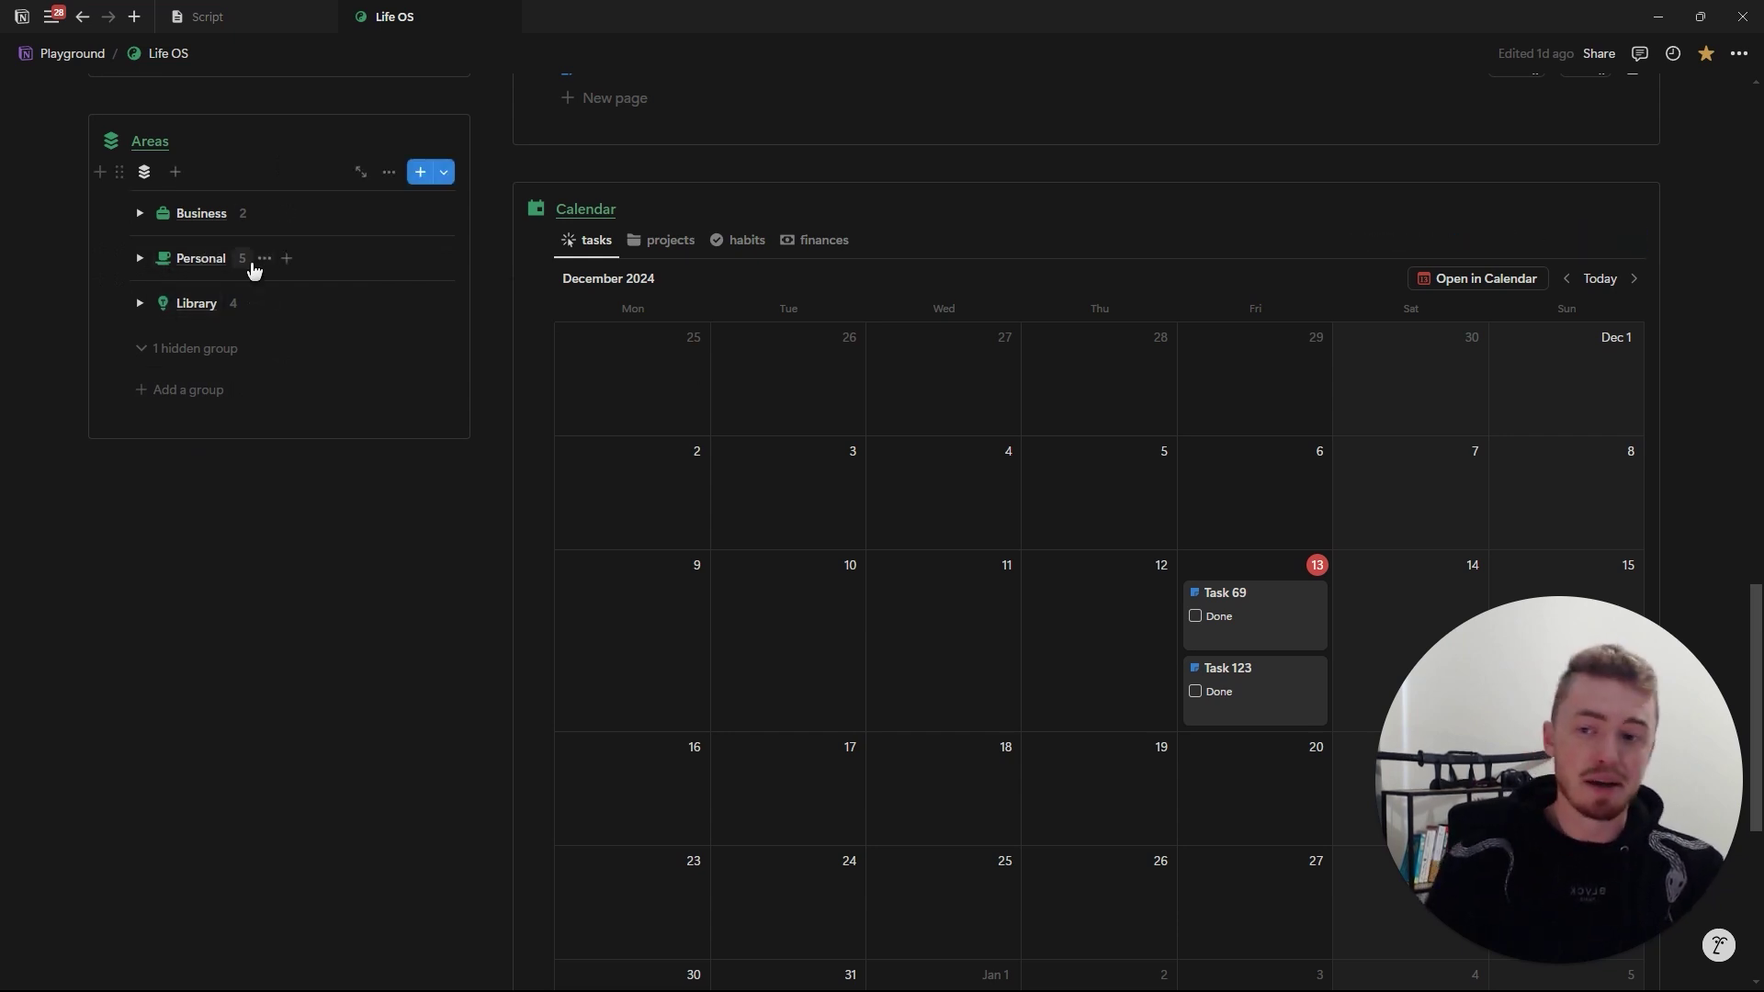
mouse_move(5, 515)
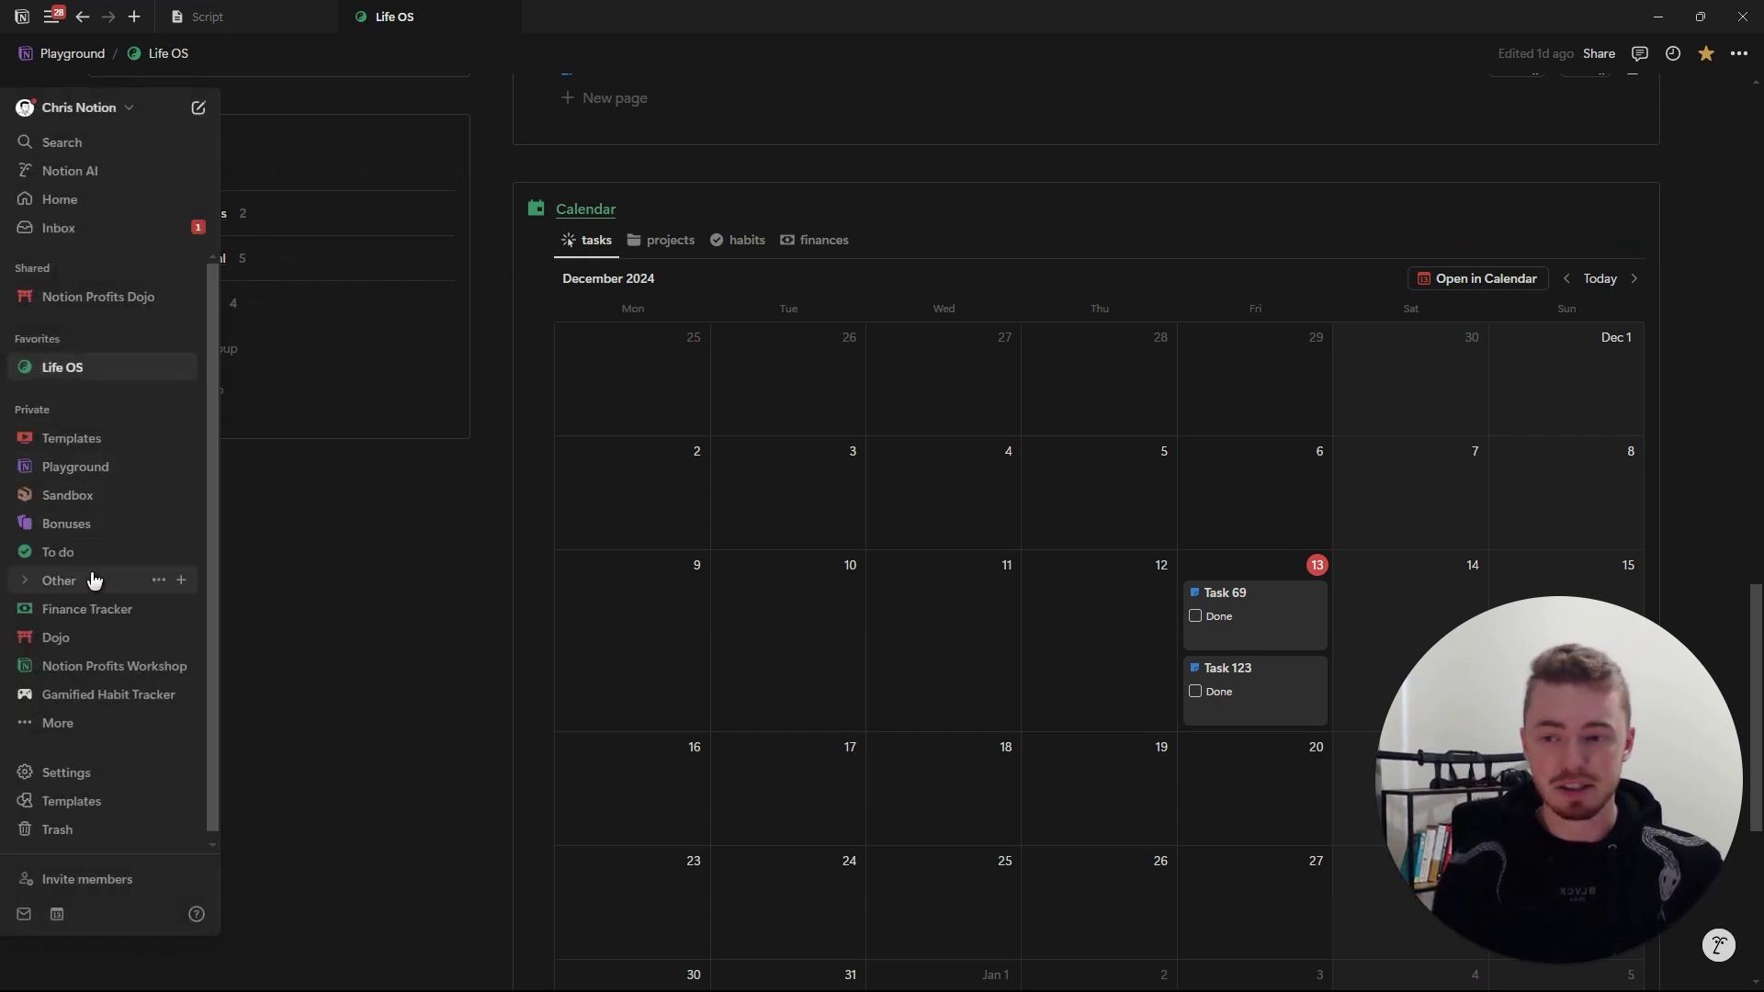
left_click(139, 213)
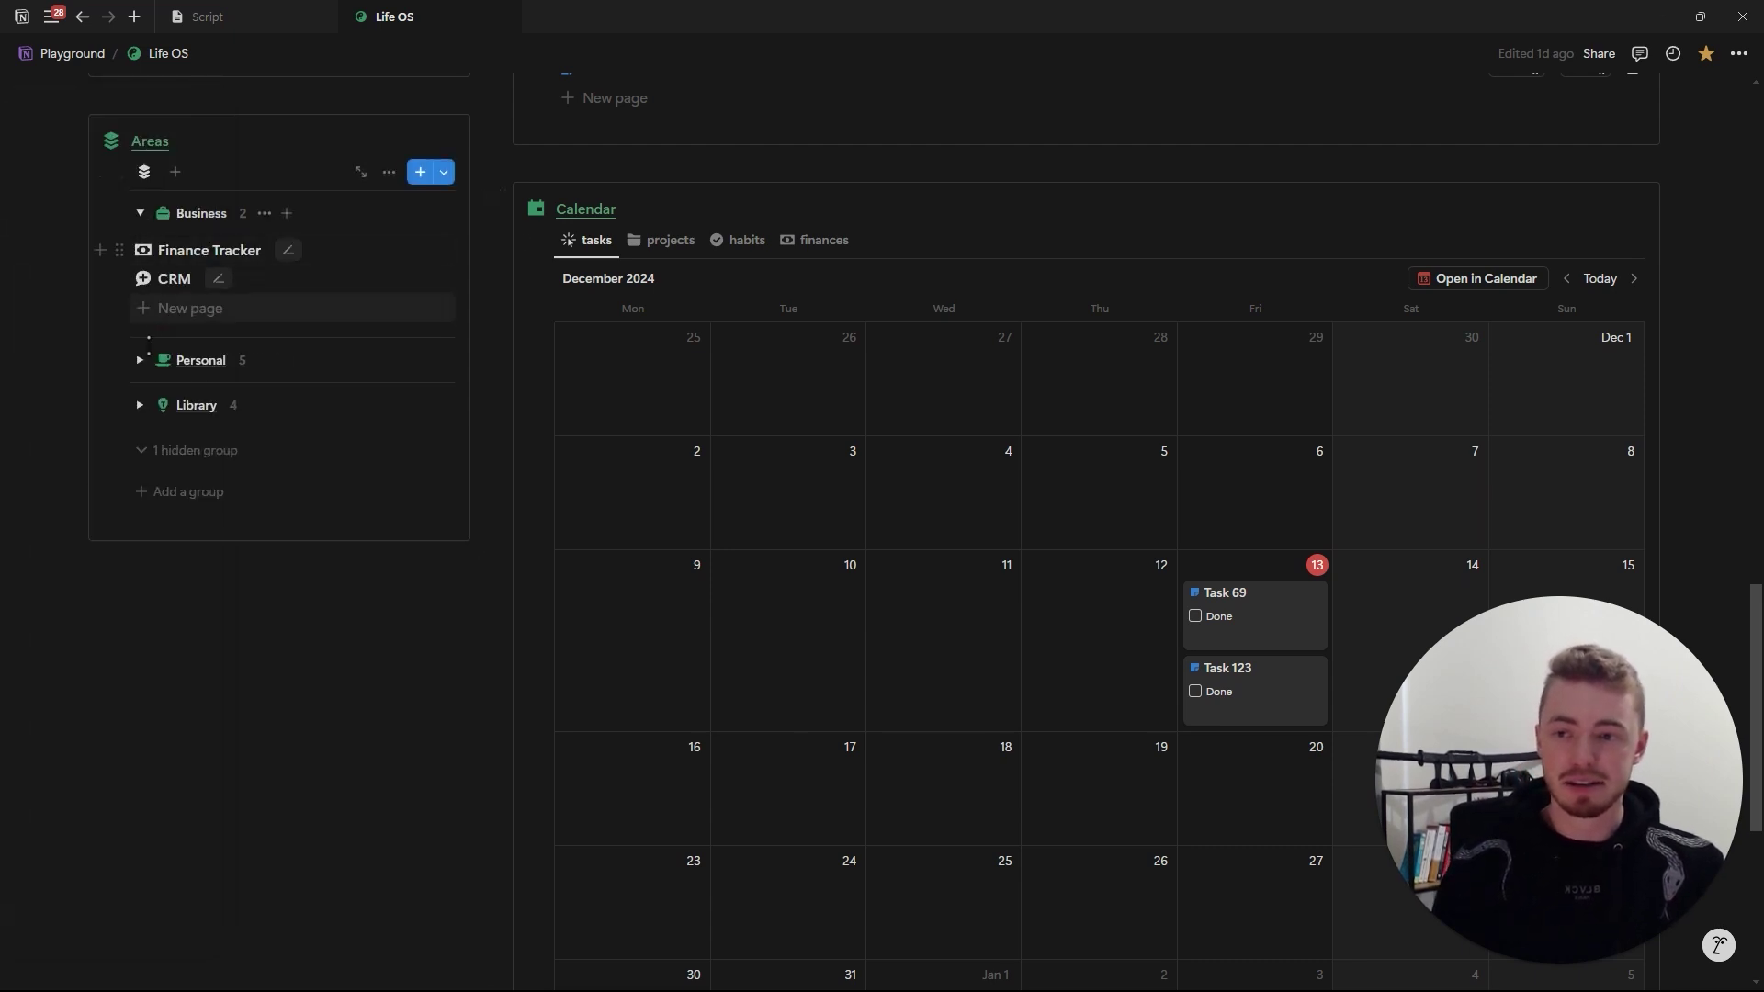
left_click(140, 405)
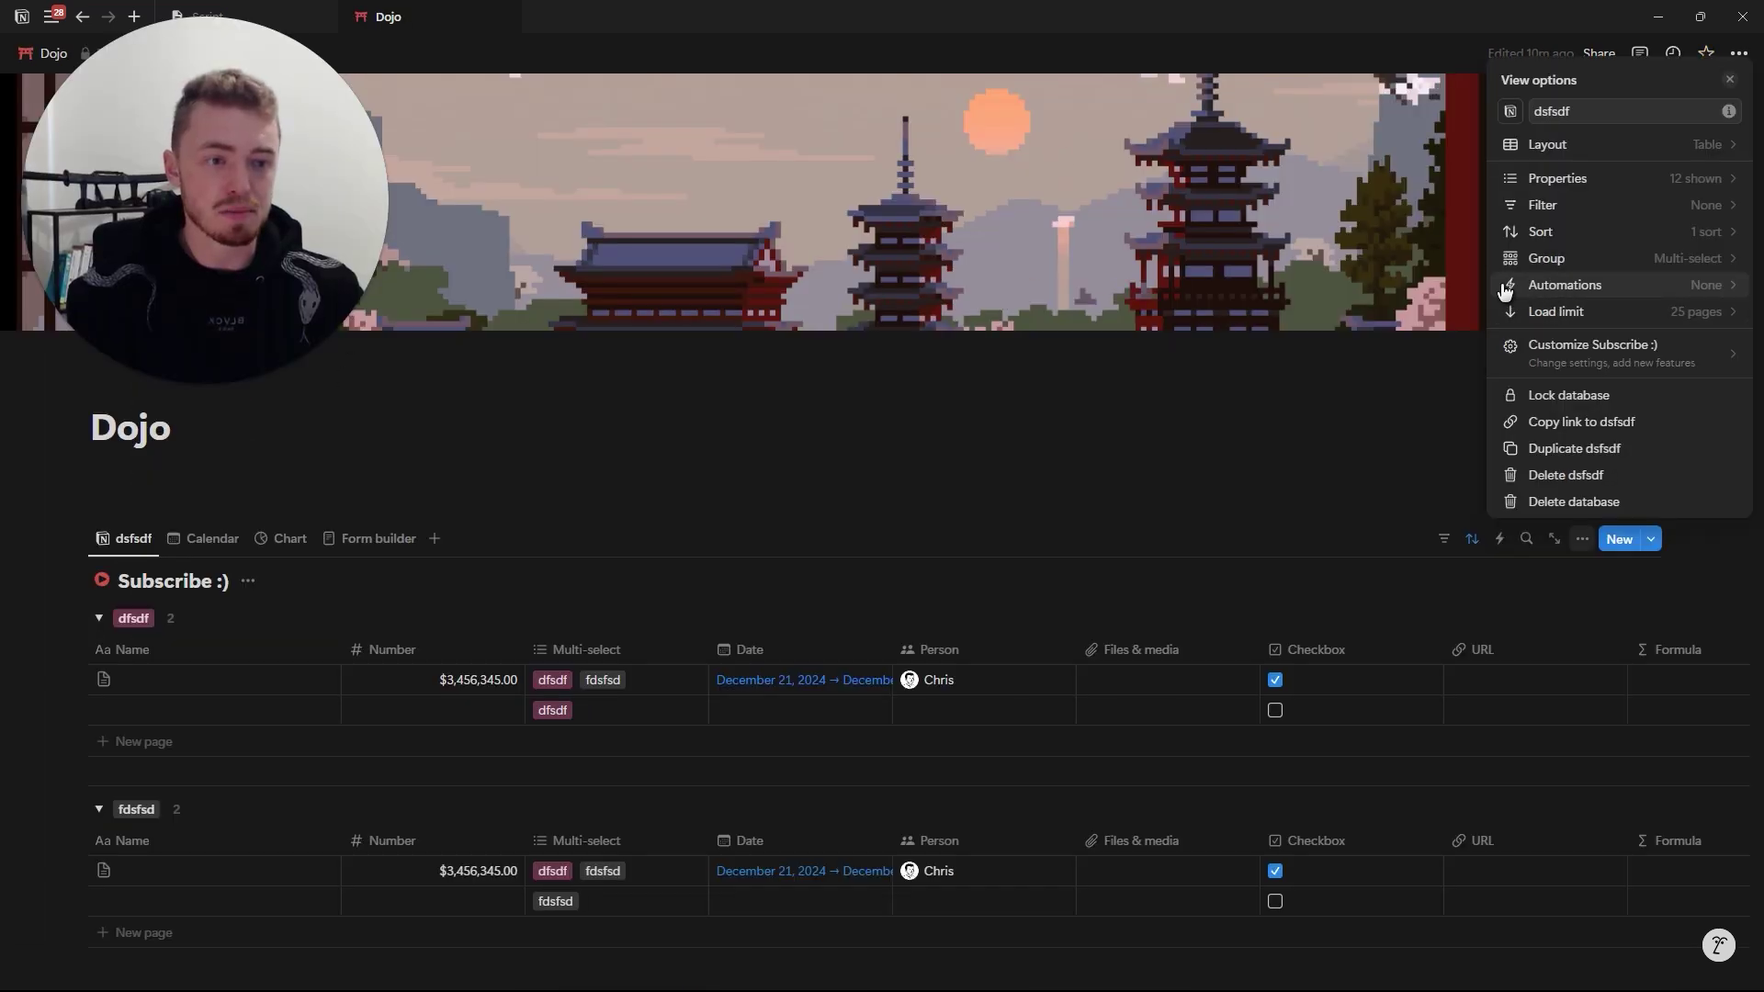
Preview a new automation's actions, cancel it, and check the Load limit choices unchanged.
key("Escape")
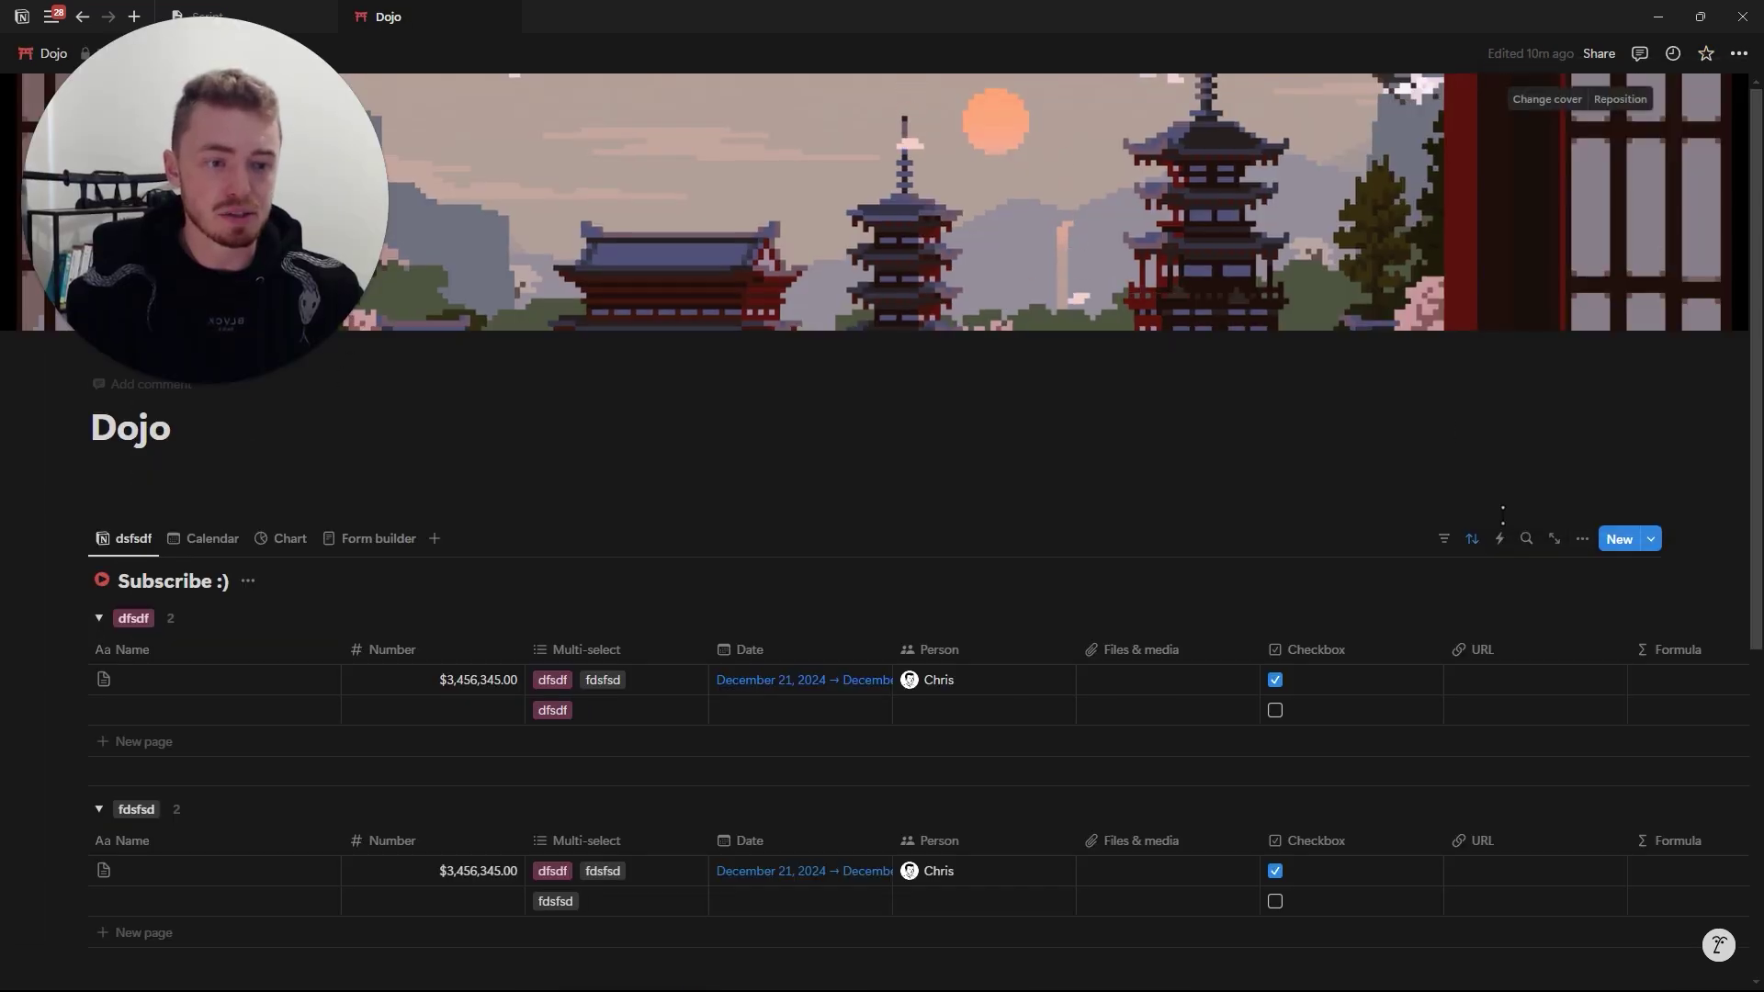
left_click(1500, 540)
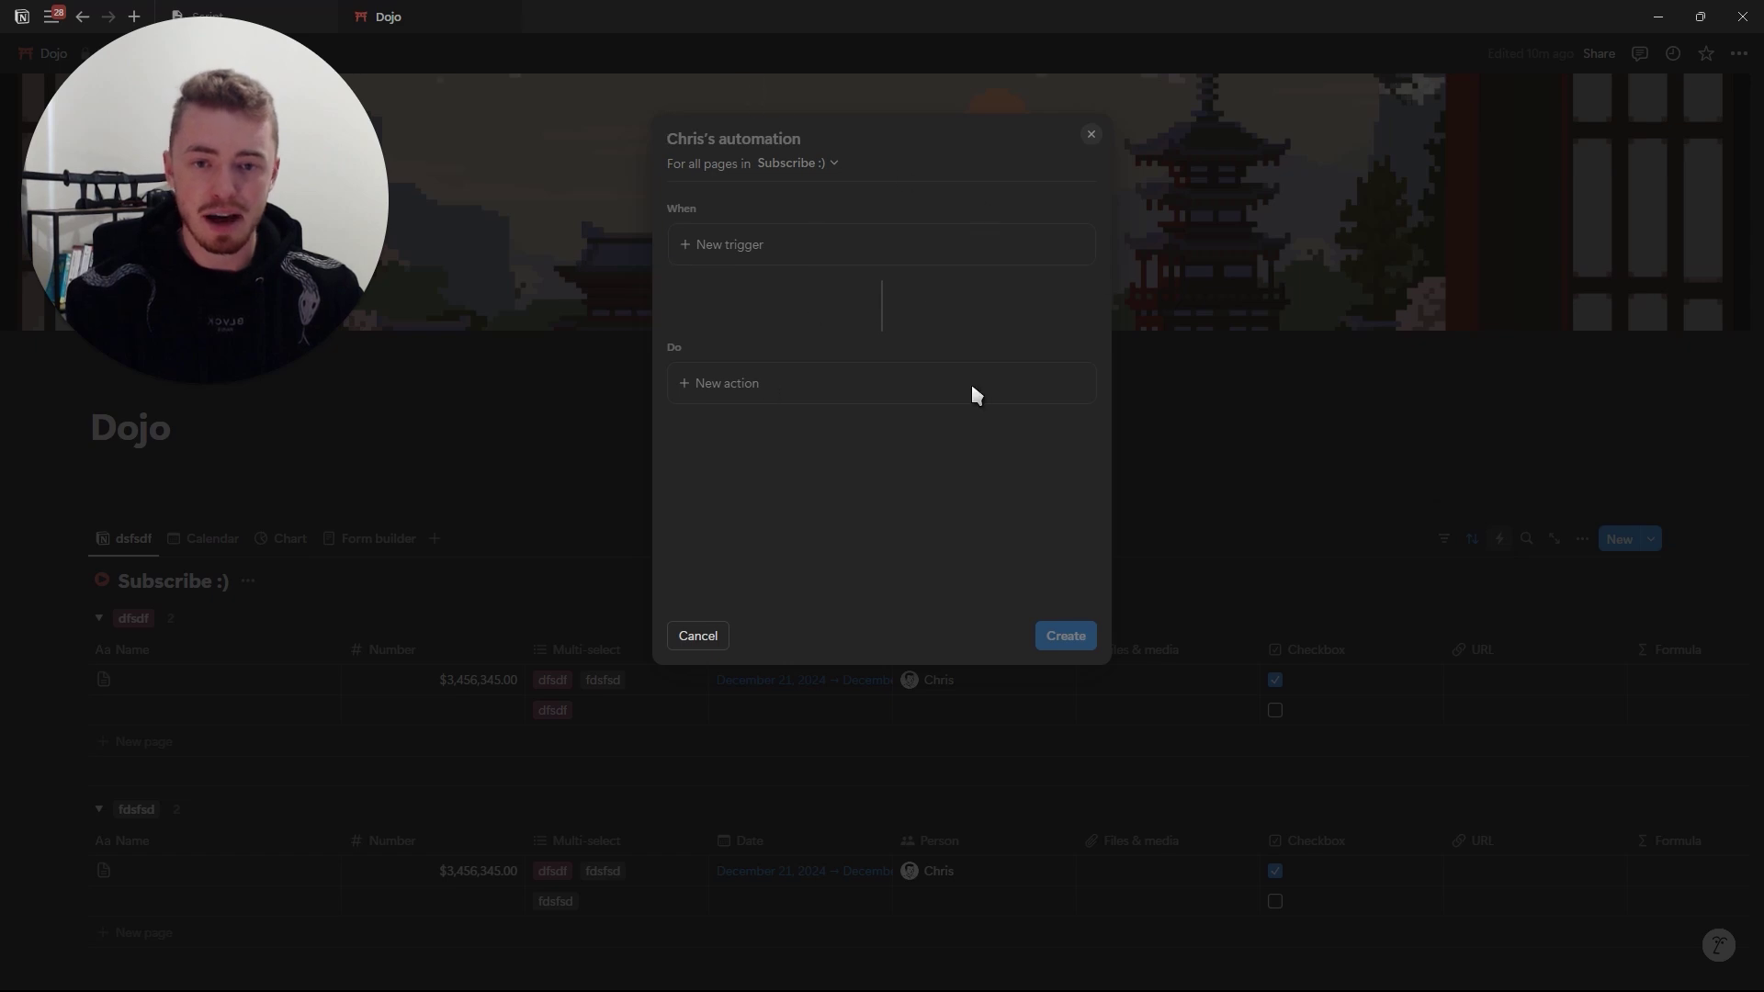
left_click(763, 384)
key("Escape")
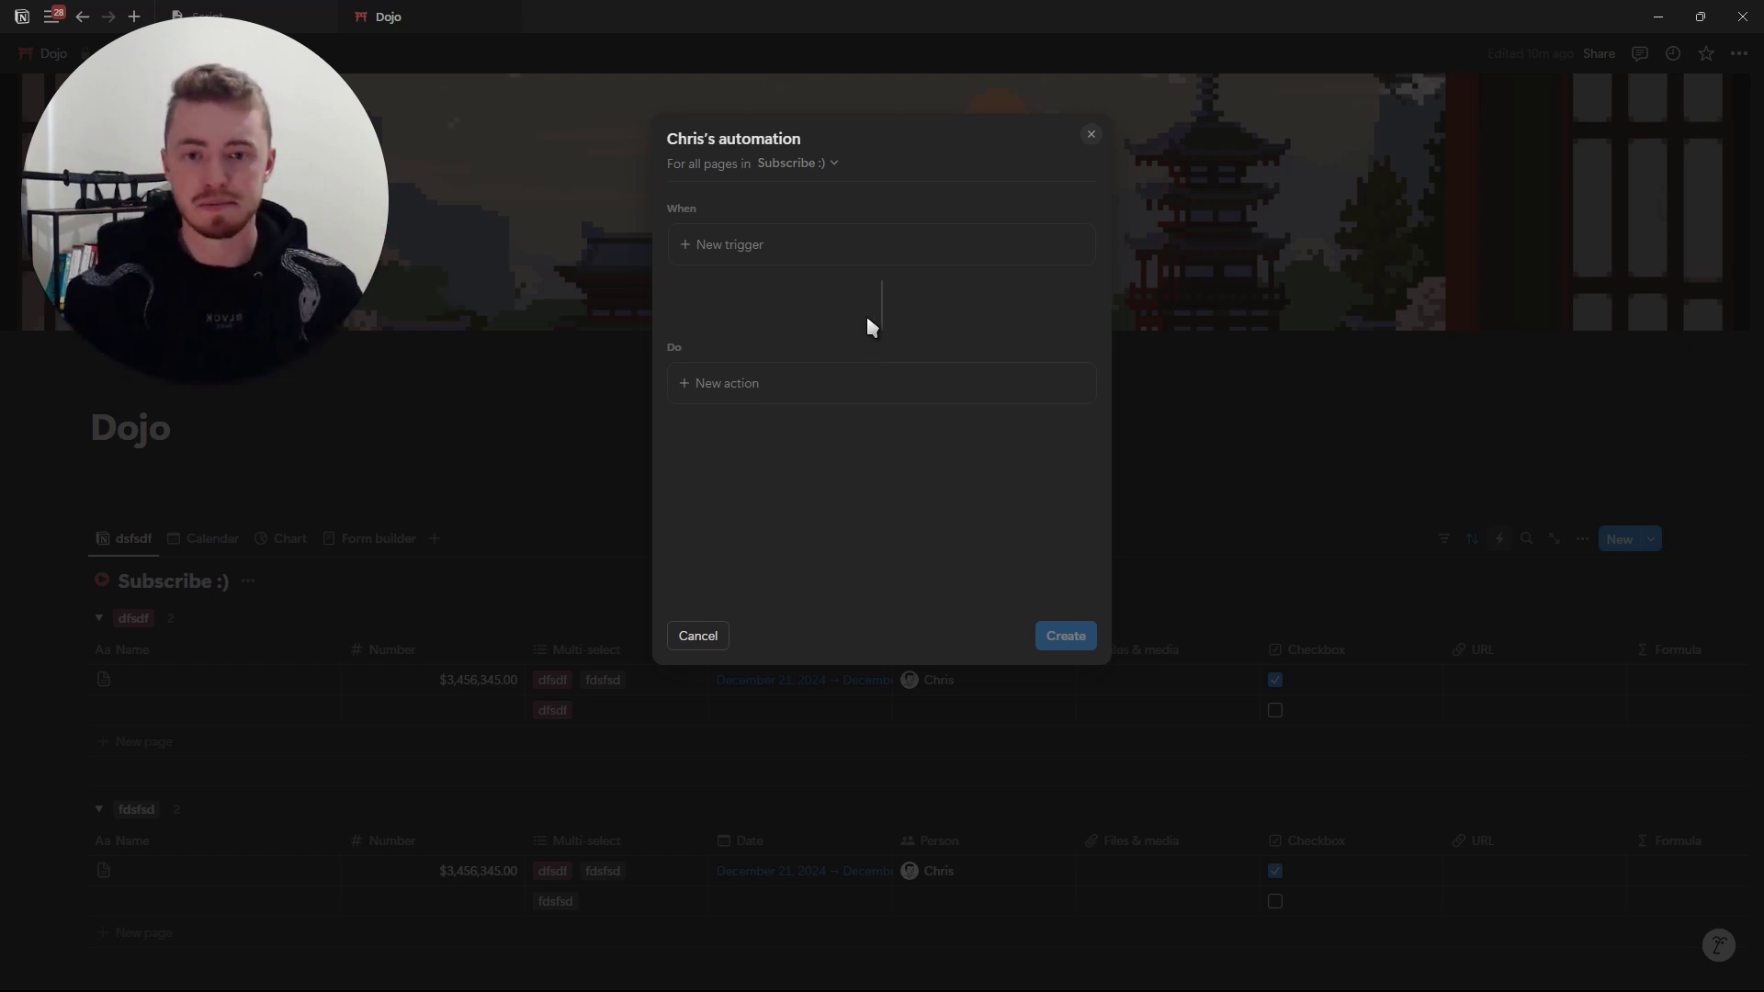
key("Escape")
left_click(1590, 311)
key("Escape")
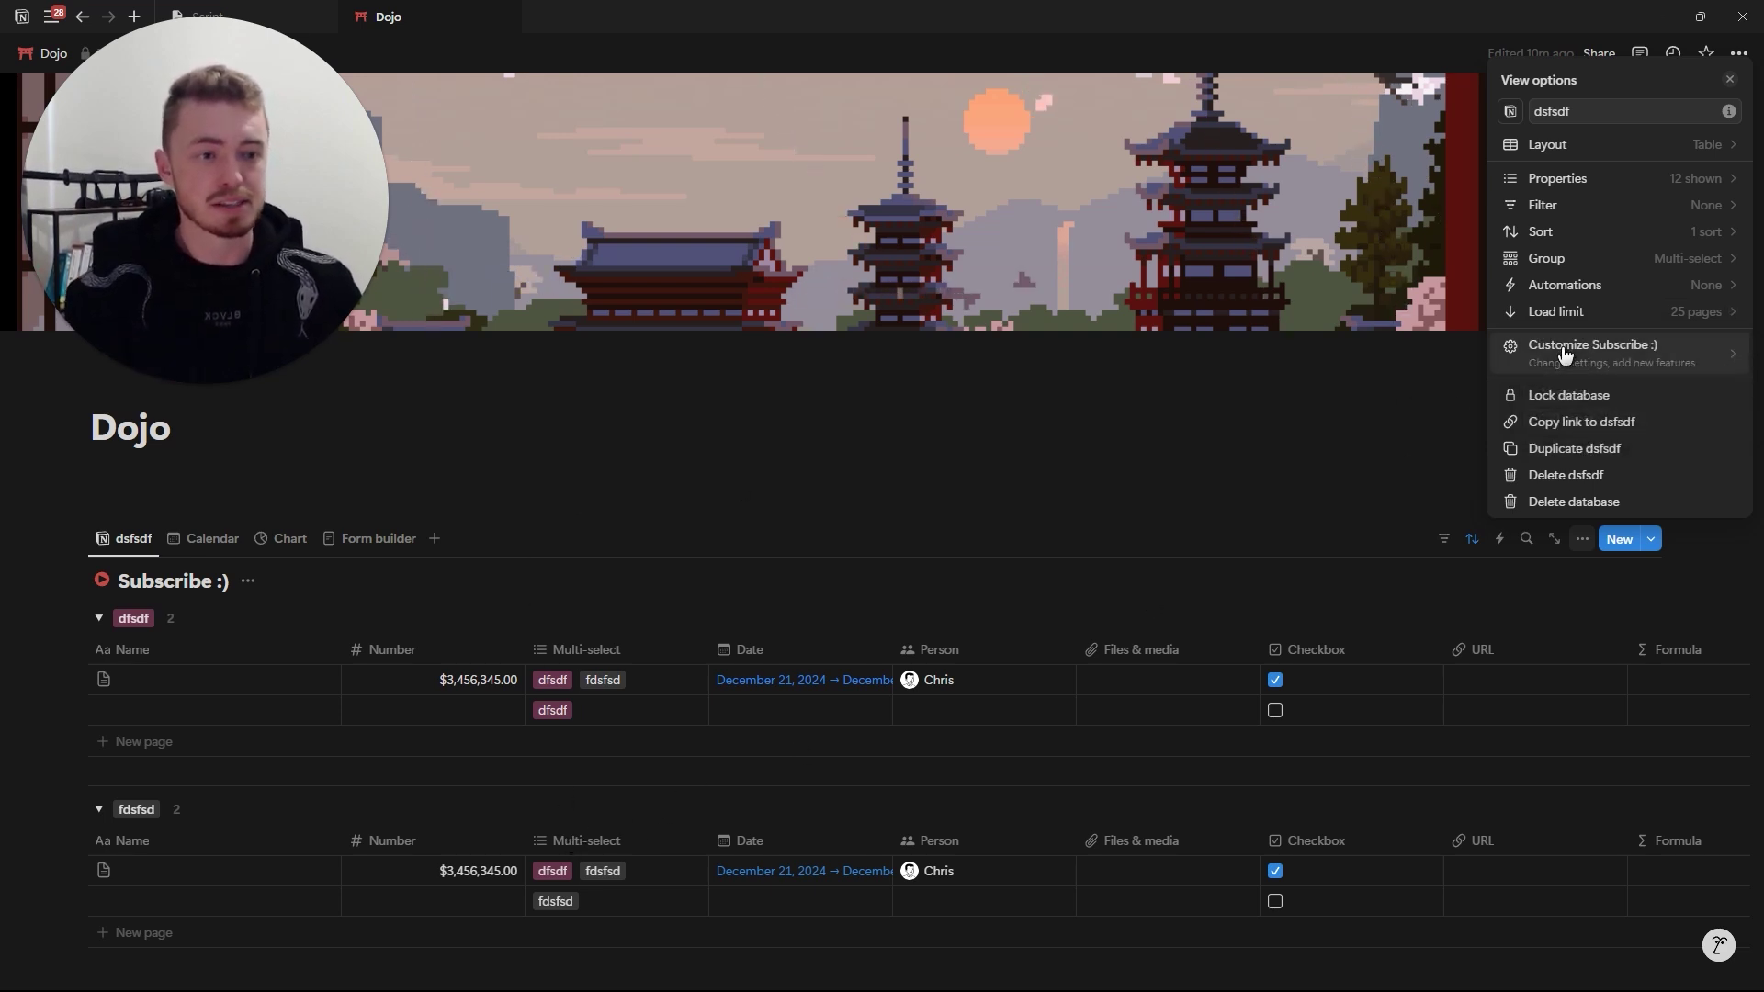
Look over the Customize Subscribe :) features, go back, and close View options.
left_click(1595, 349)
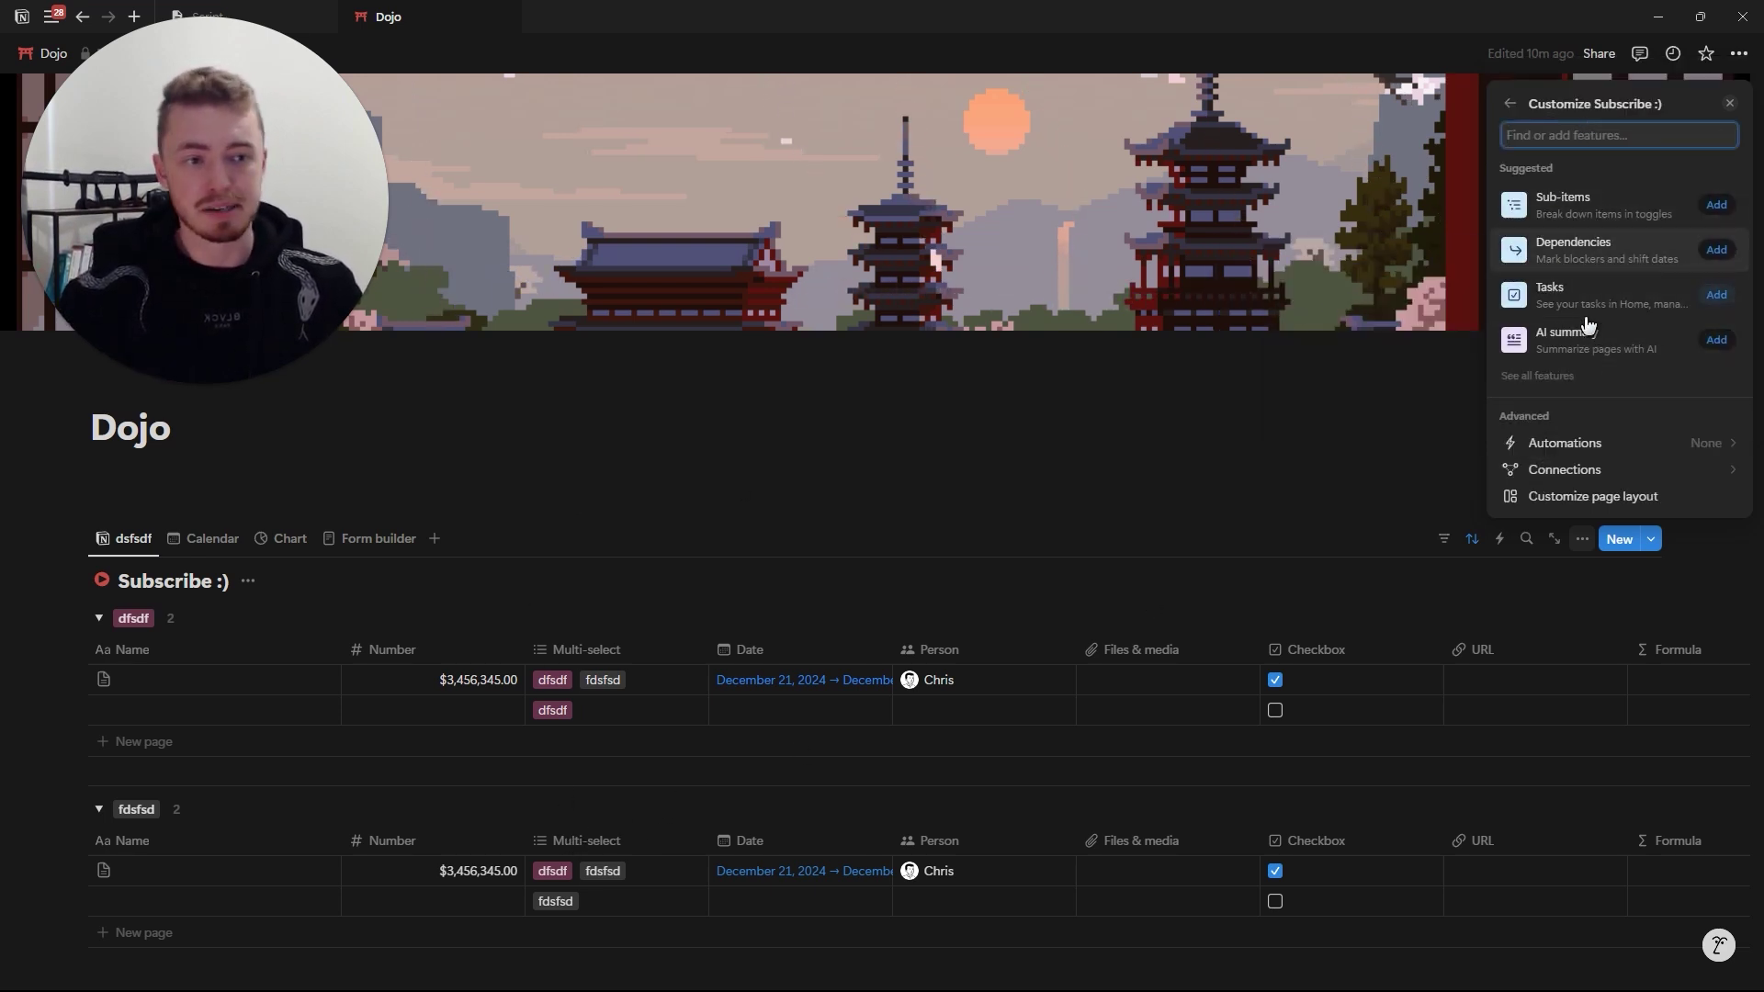
left_click(1510, 103)
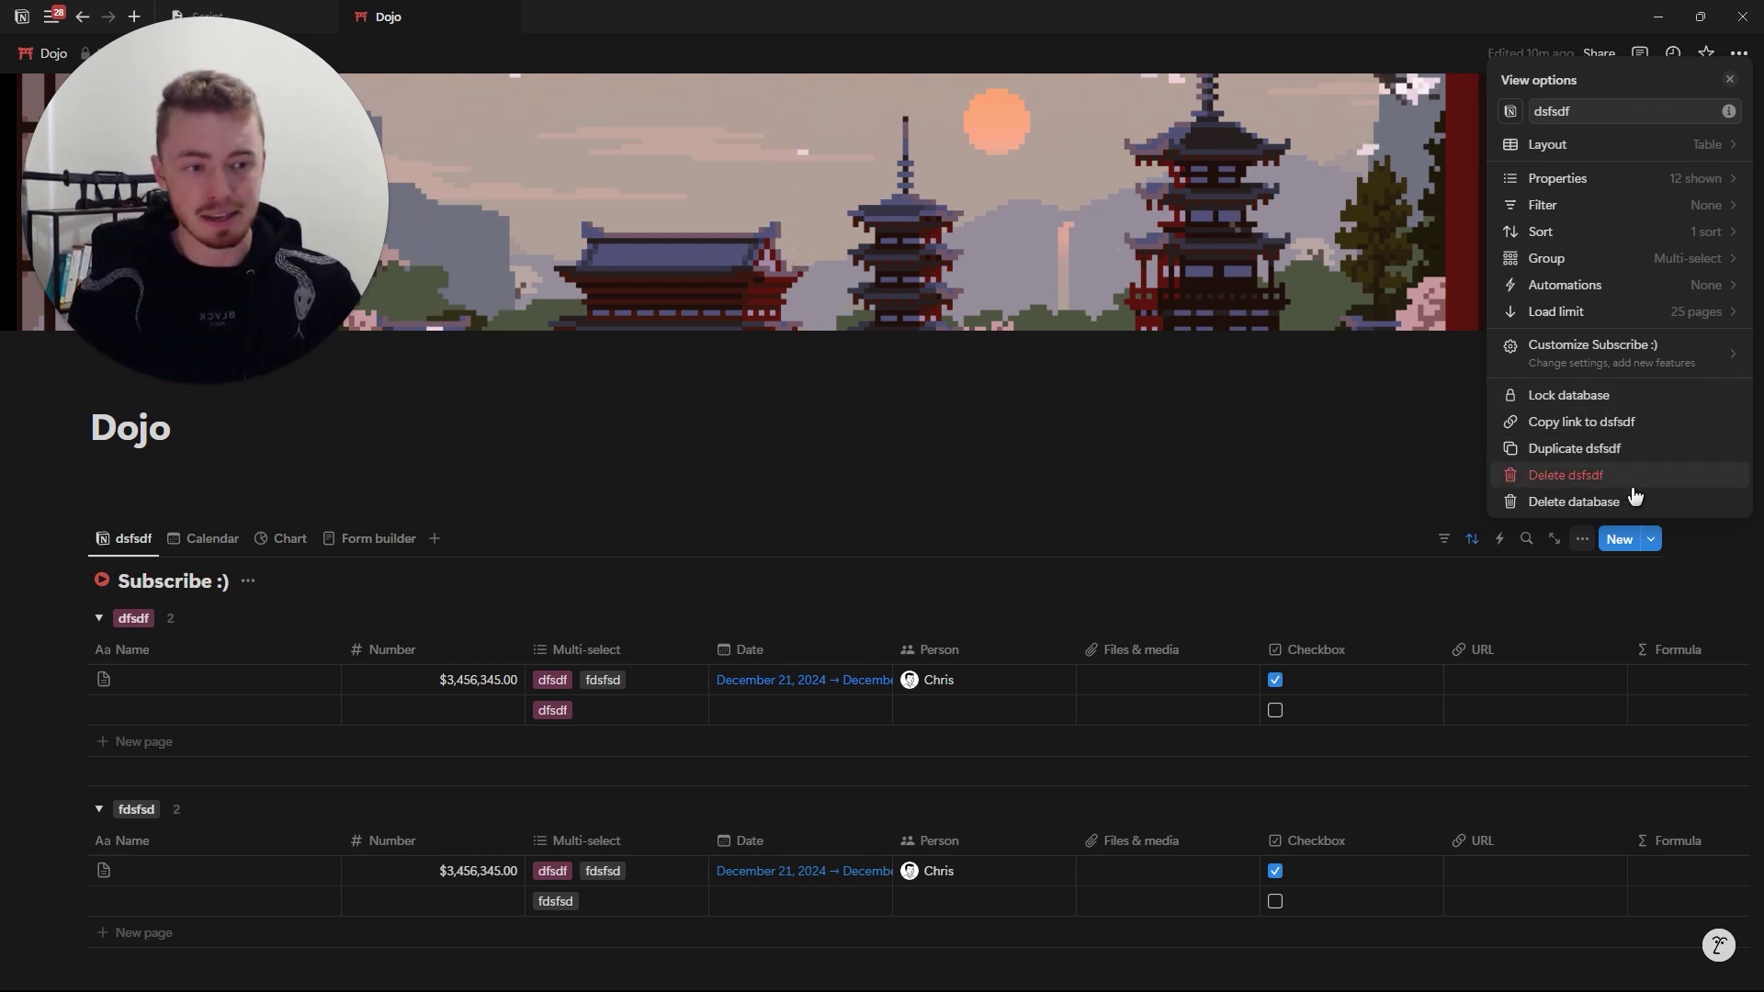
left_click(1084, 470)
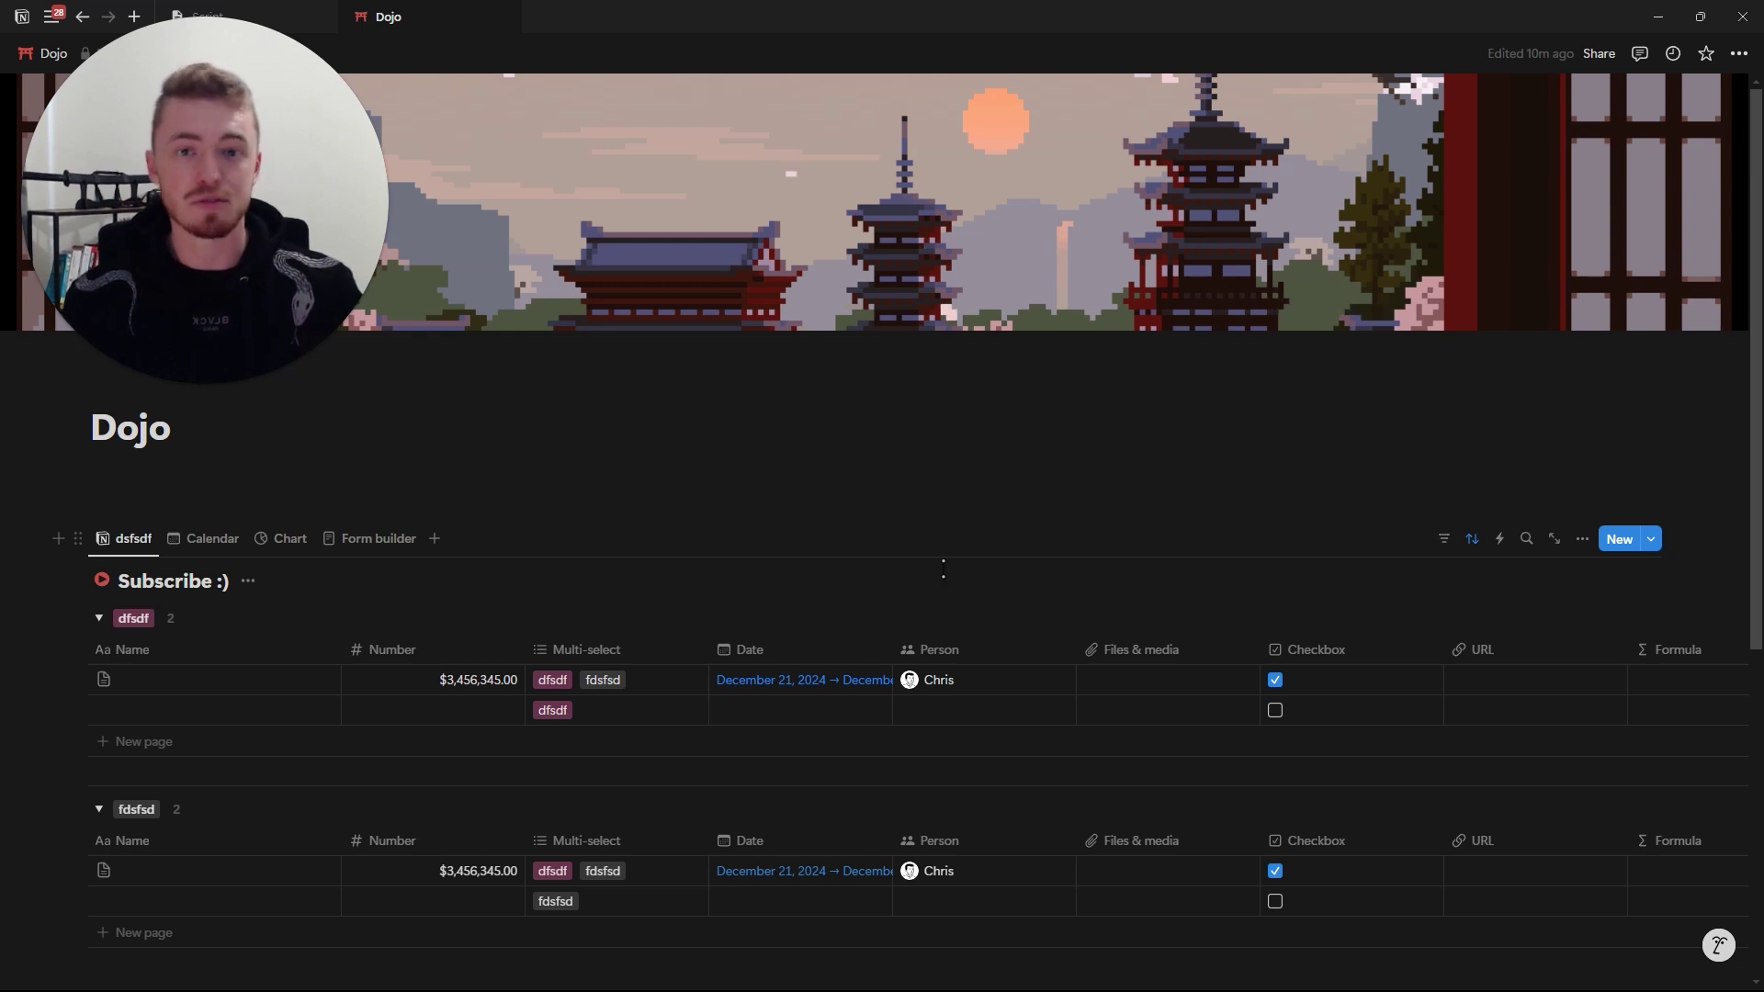
Create a page template titled 'fdsfsd' with an icon and 'dfsdfsd' body text.
left_click(1651, 538)
left_click(1589, 662)
type("fdsfsd")
left_click(583, 225)
type("d")
left_click(991, 384)
left_click(774, 468)
scroll(831, 460, "down", 5)
left_click(826, 625)
type("dfsdfsd")
left_click(1420, 565)
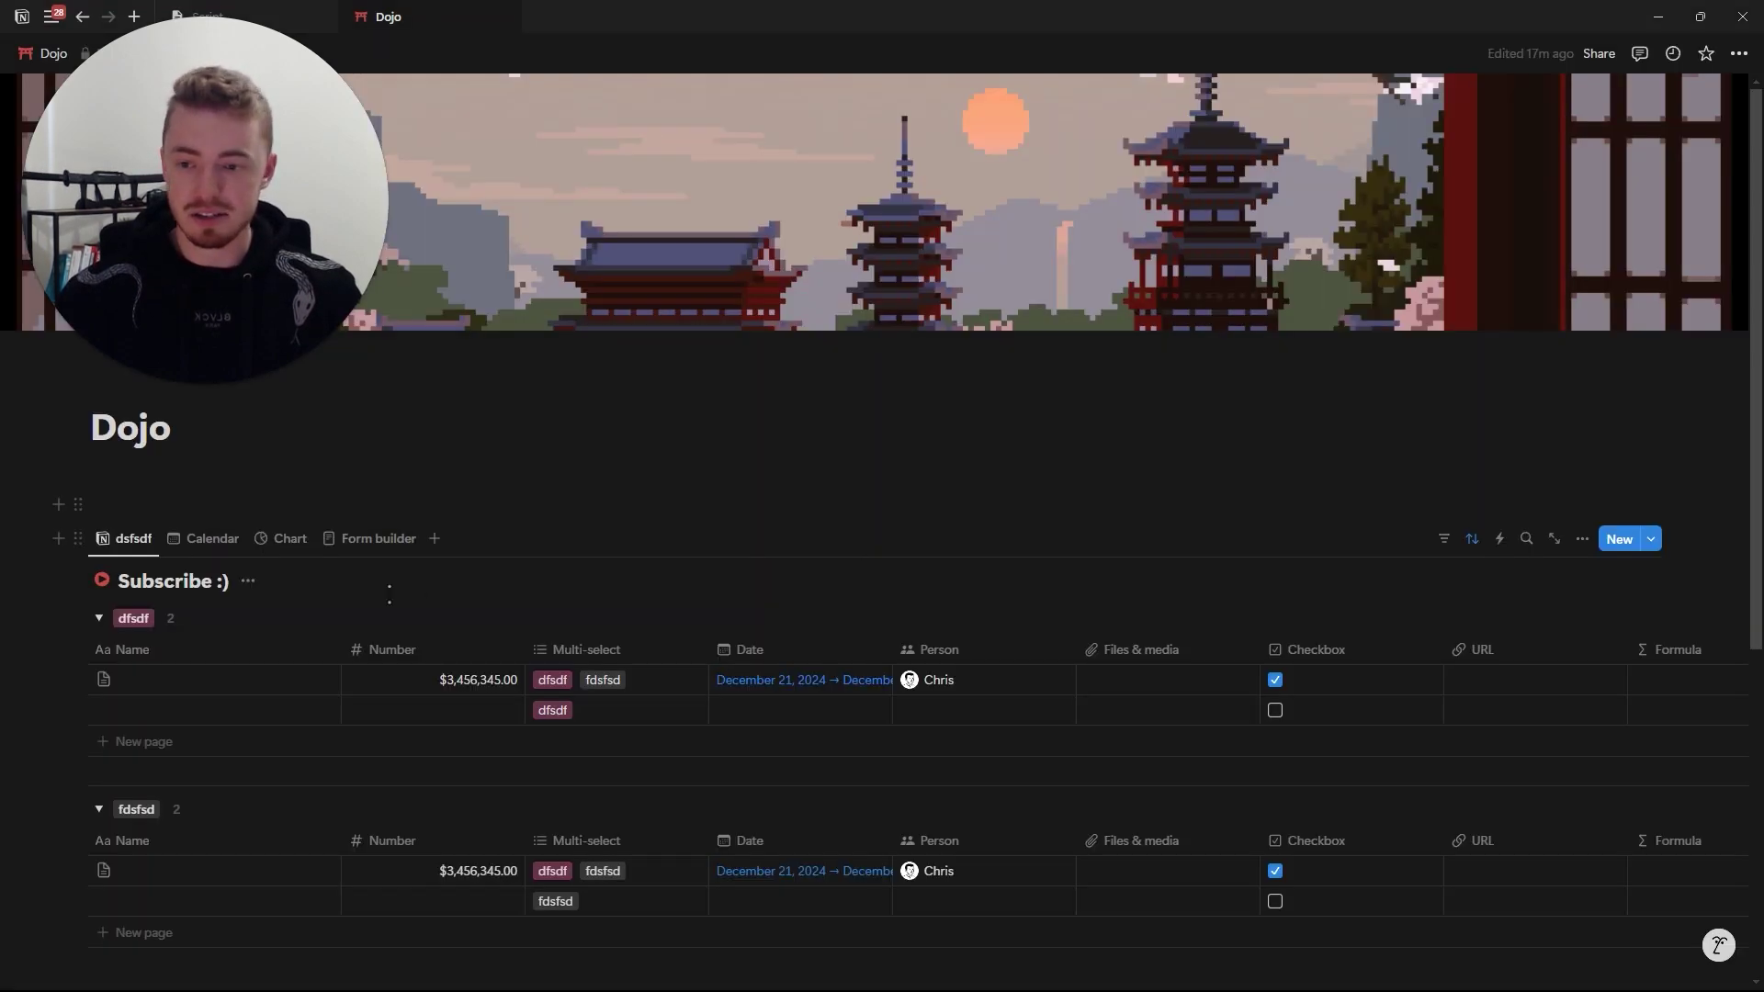
Add a new row to the dfsdf group and apply the fdsfsd template to it.
left_click(303, 752)
left_click(326, 746)
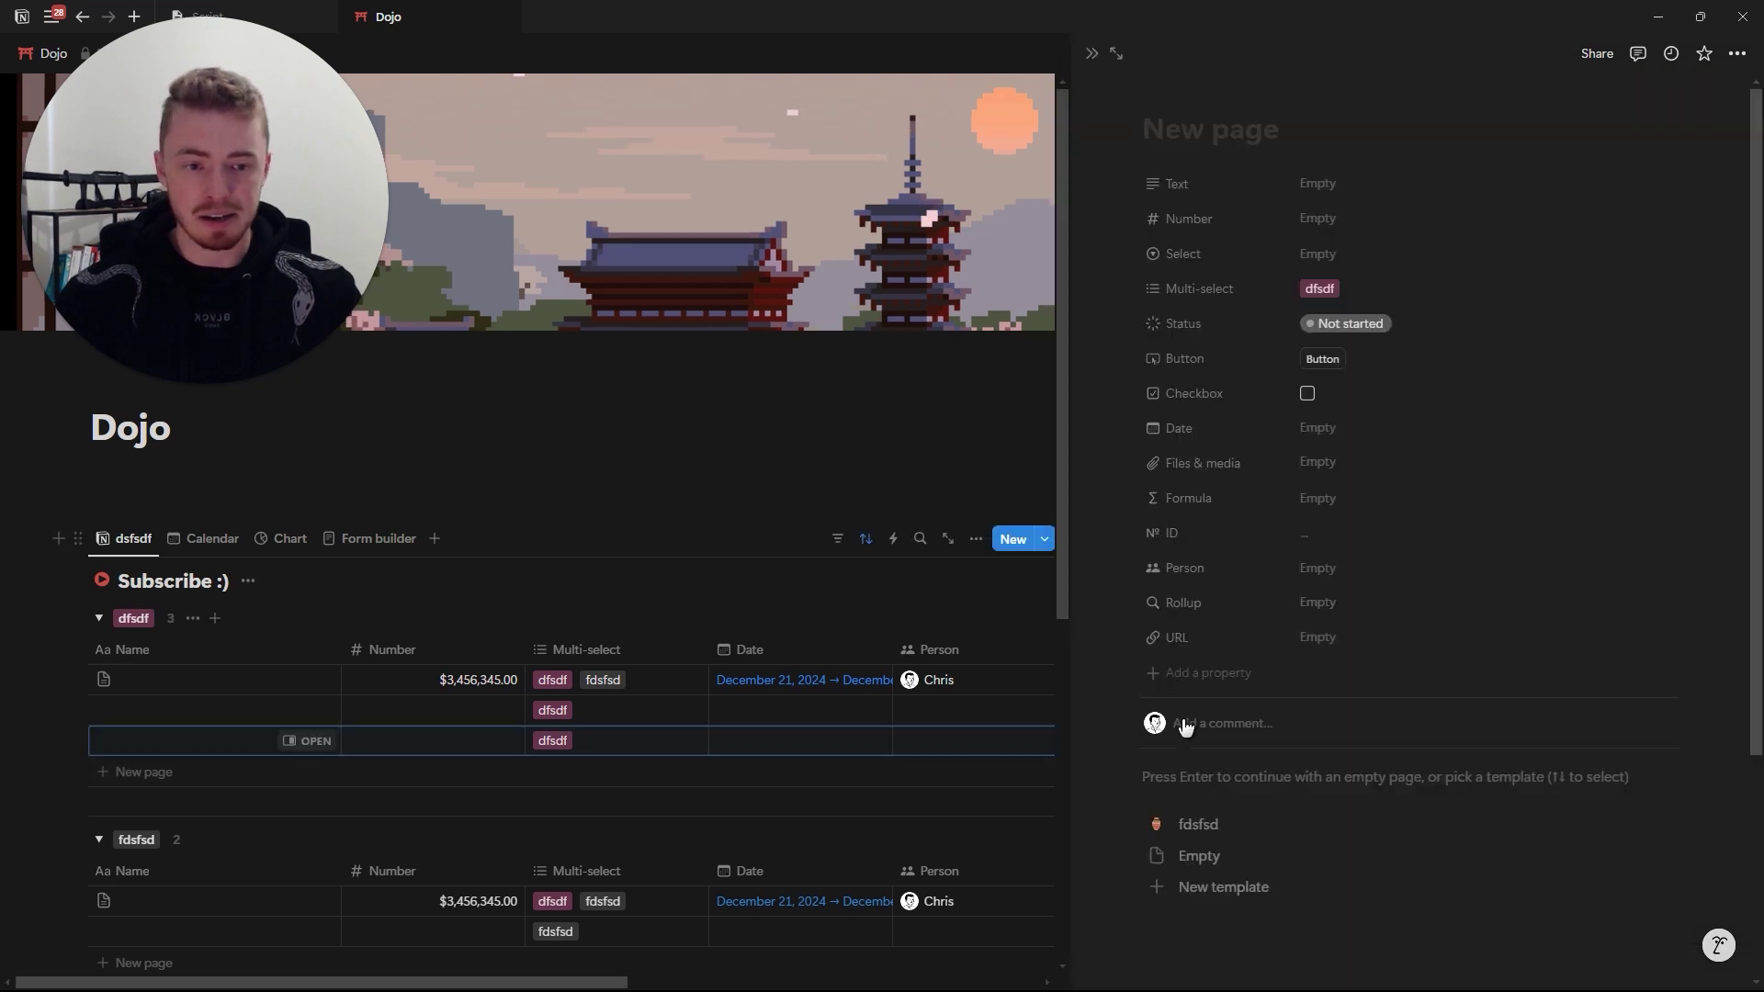
left_click(1198, 824)
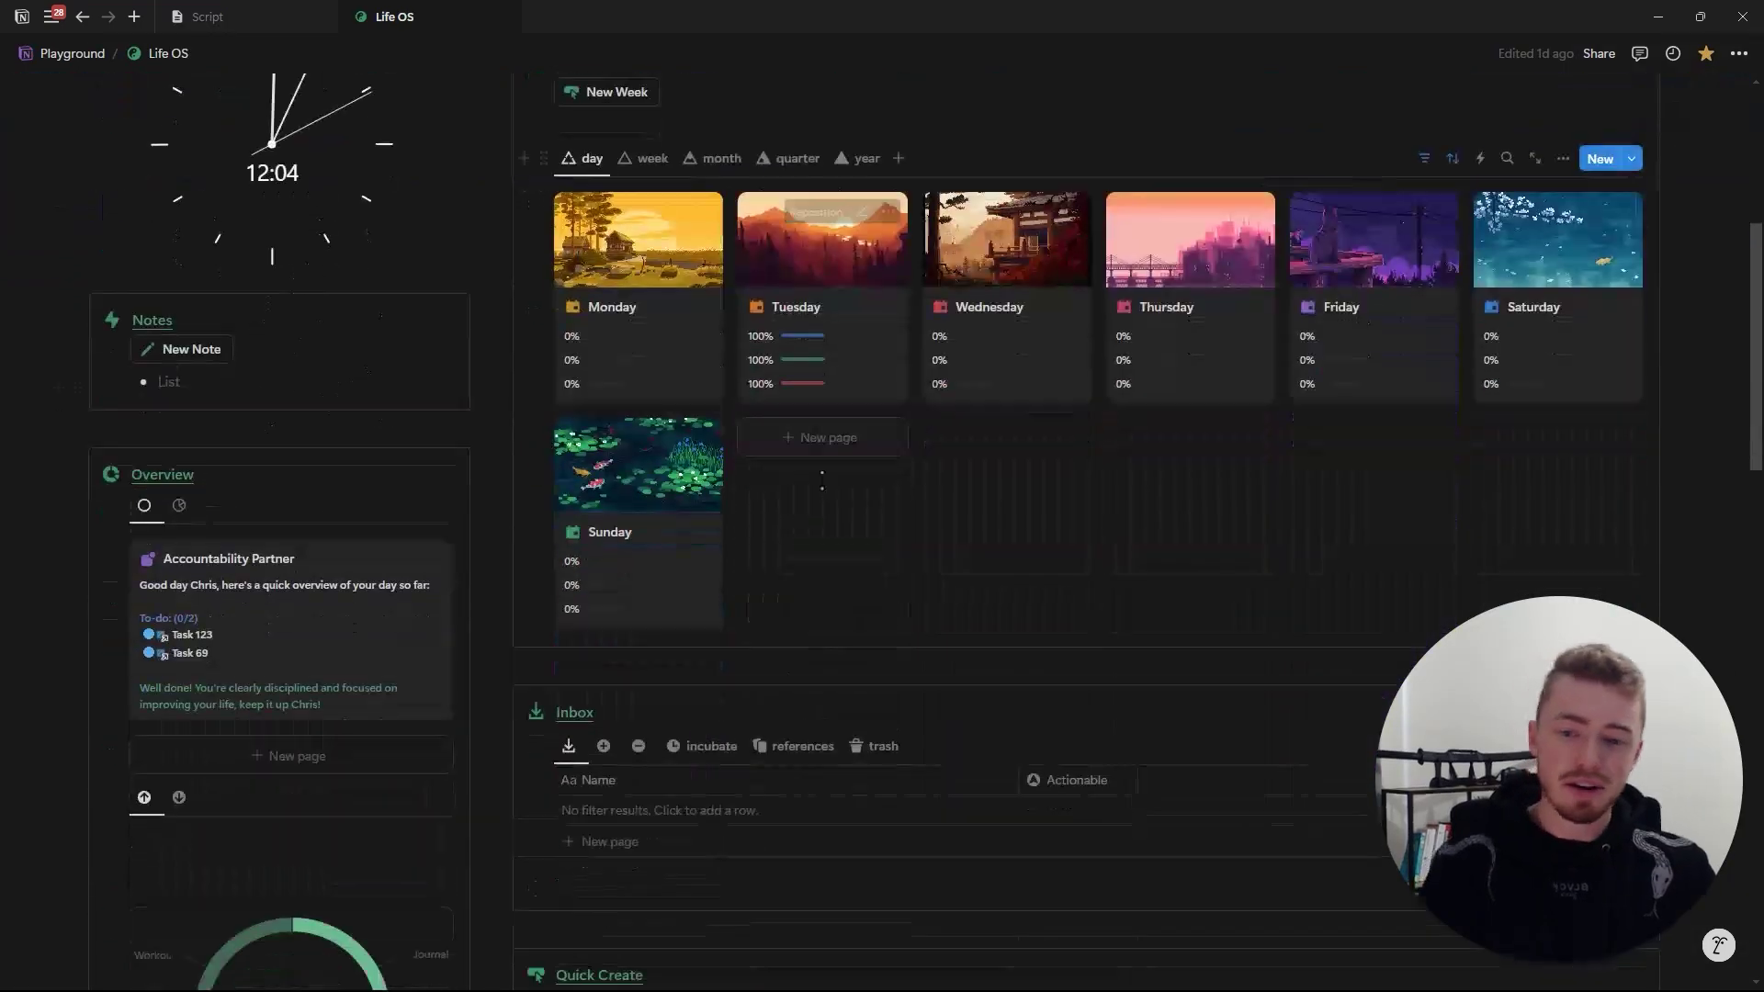
In Finance Tracker, add today's income row 'dssdf' of $50 with YouTube as source.
scroll(822, 478, "down", 10)
left_click(395, 517)
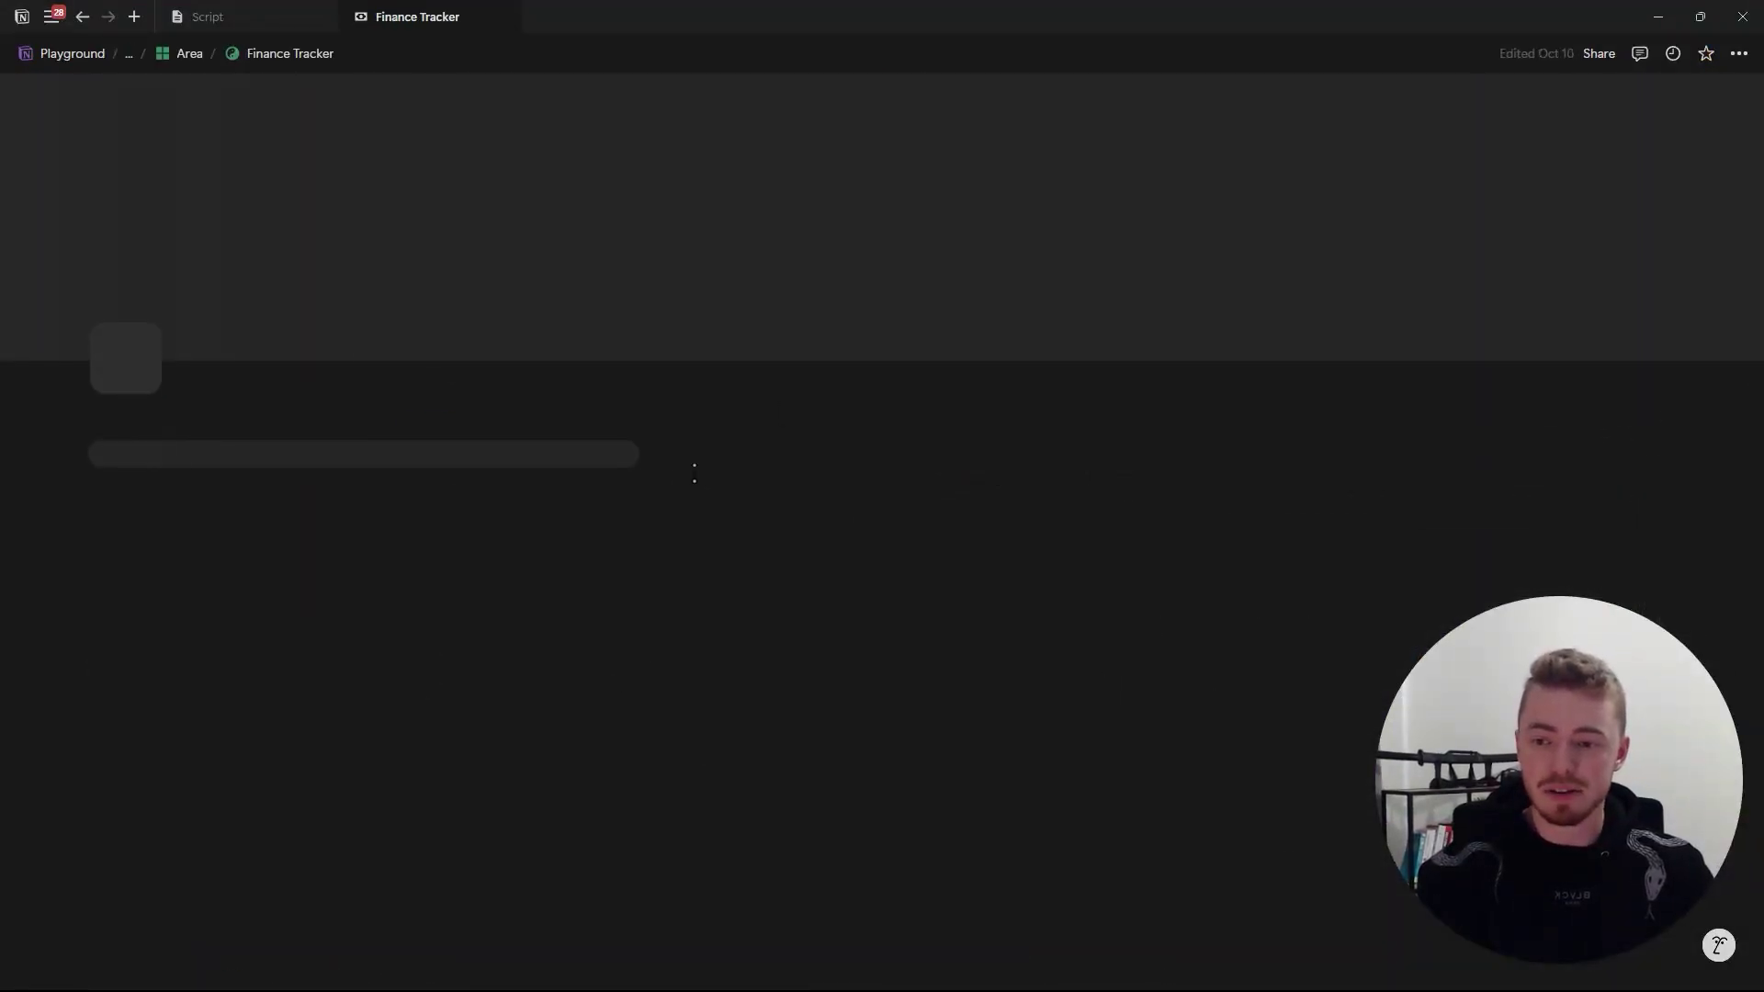
scroll(704, 480, "down", 15)
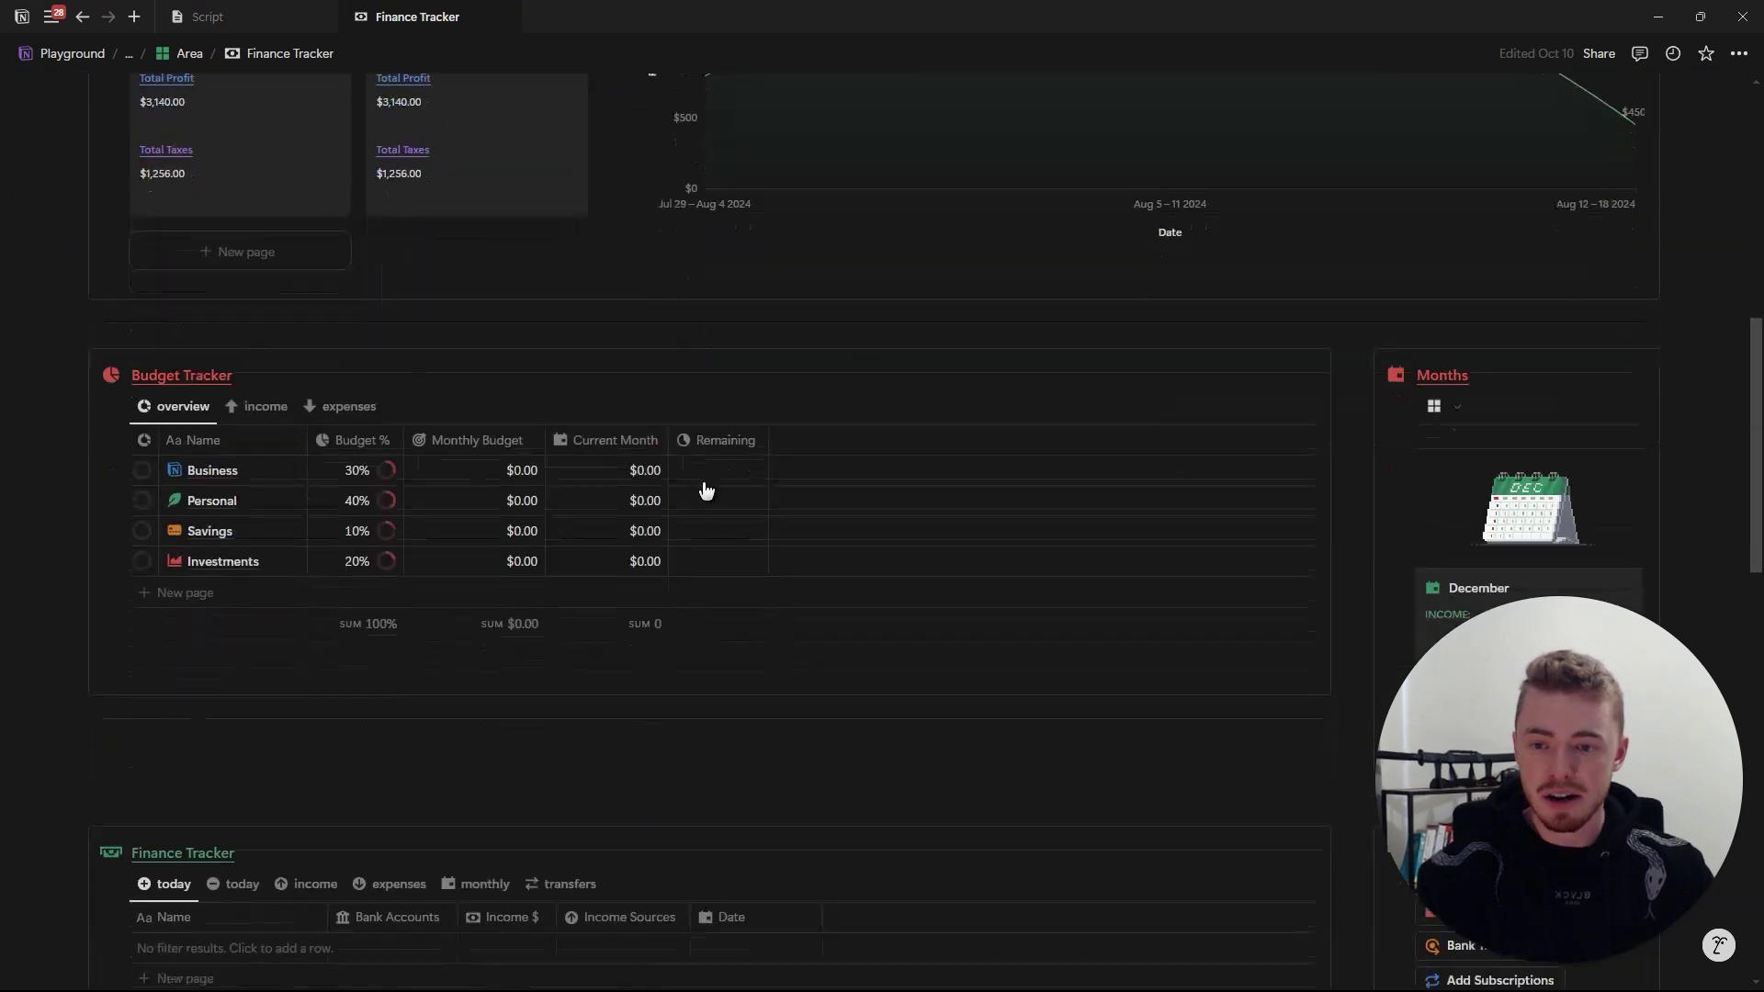
scroll(703, 480, "down", 3)
left_click(209, 306)
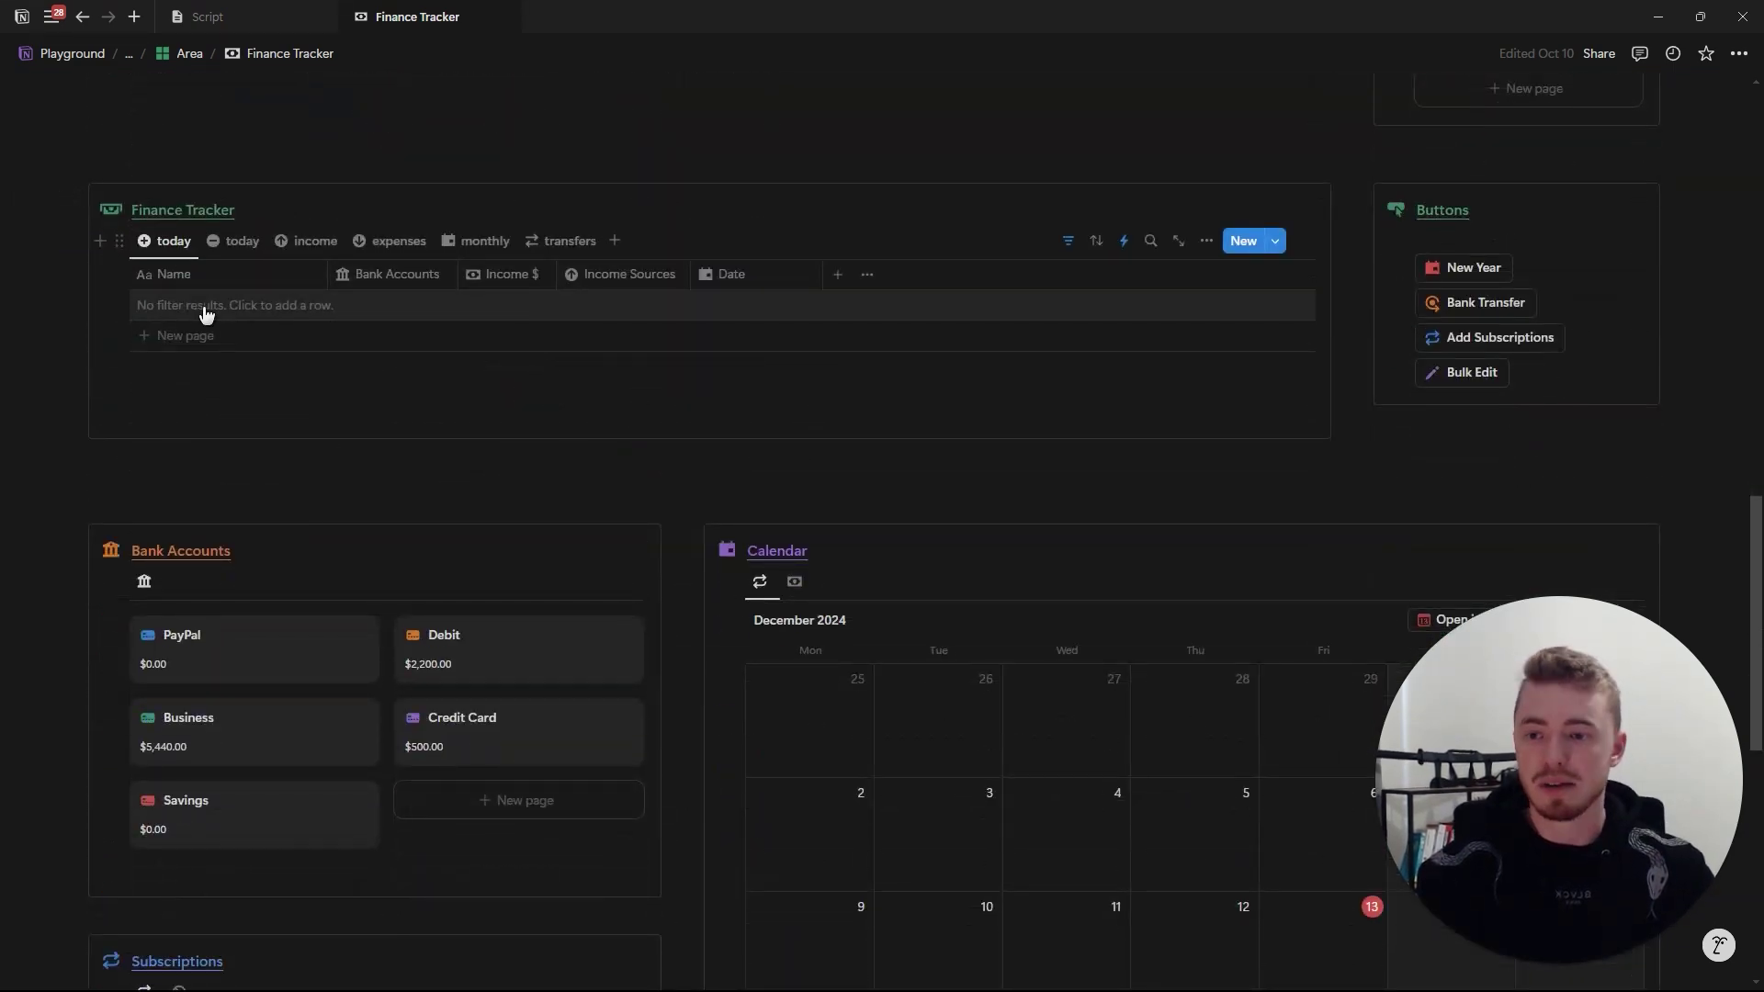
type("dssdf")
left_click(522, 305)
type("50")
key("Return")
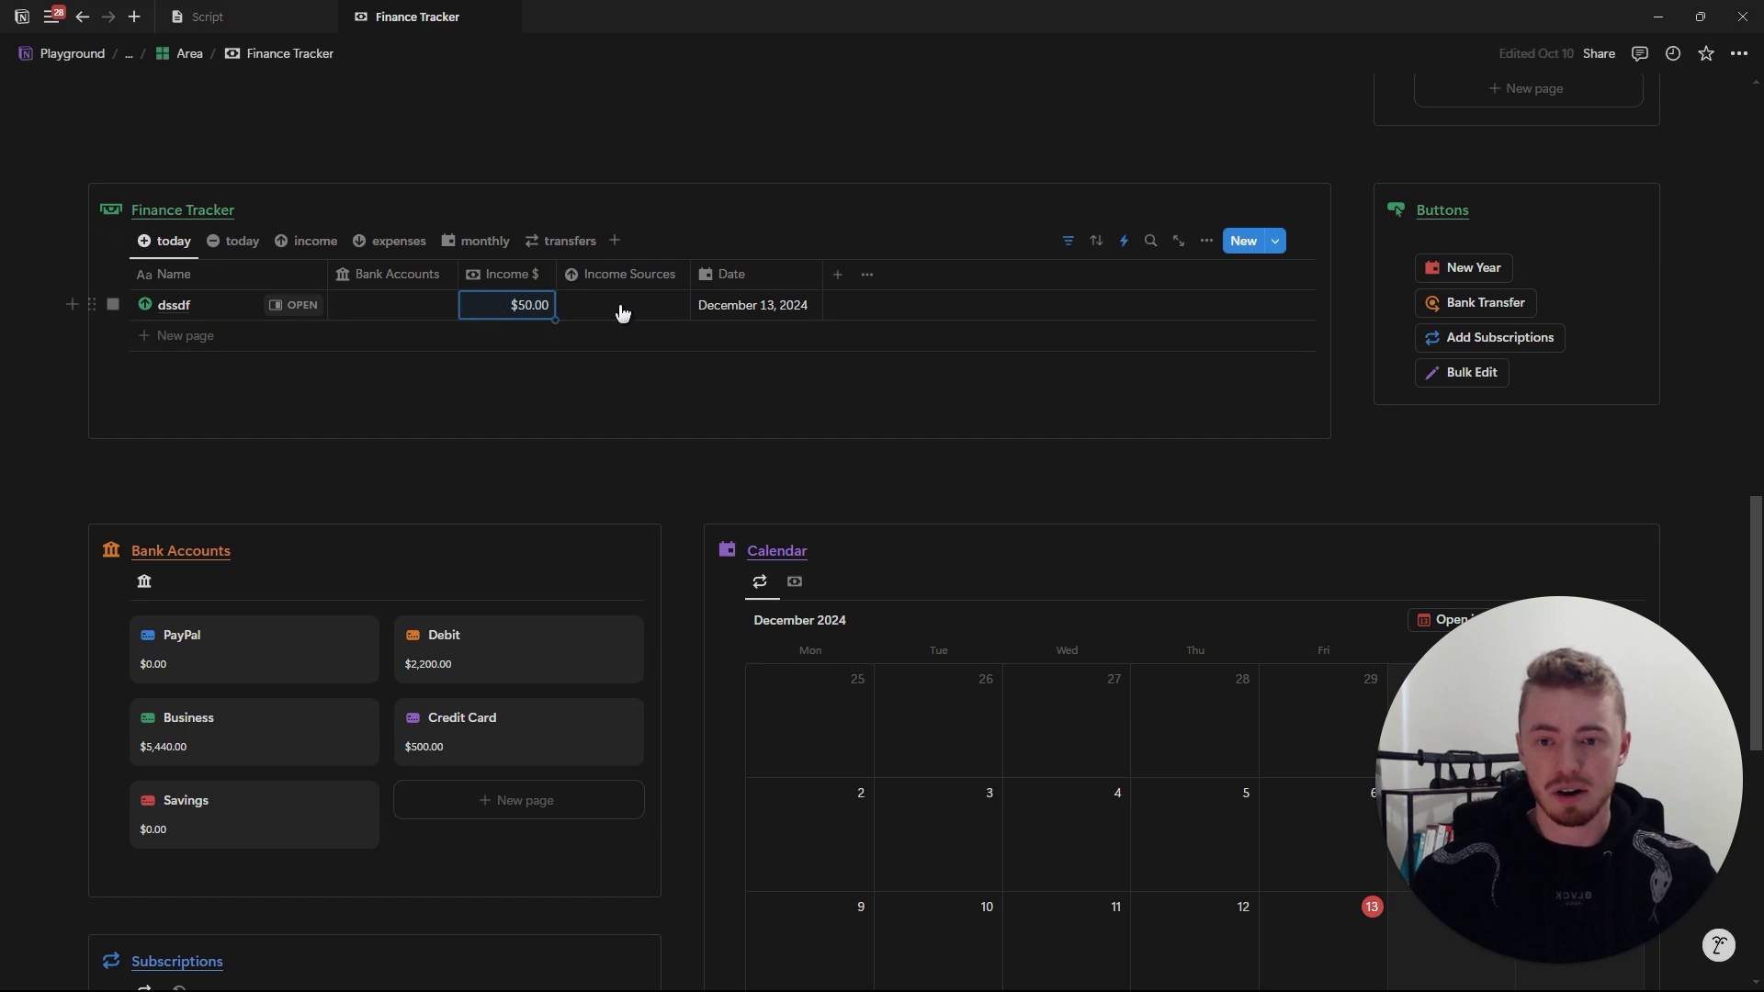
left_click(620, 305)
left_click(643, 368)
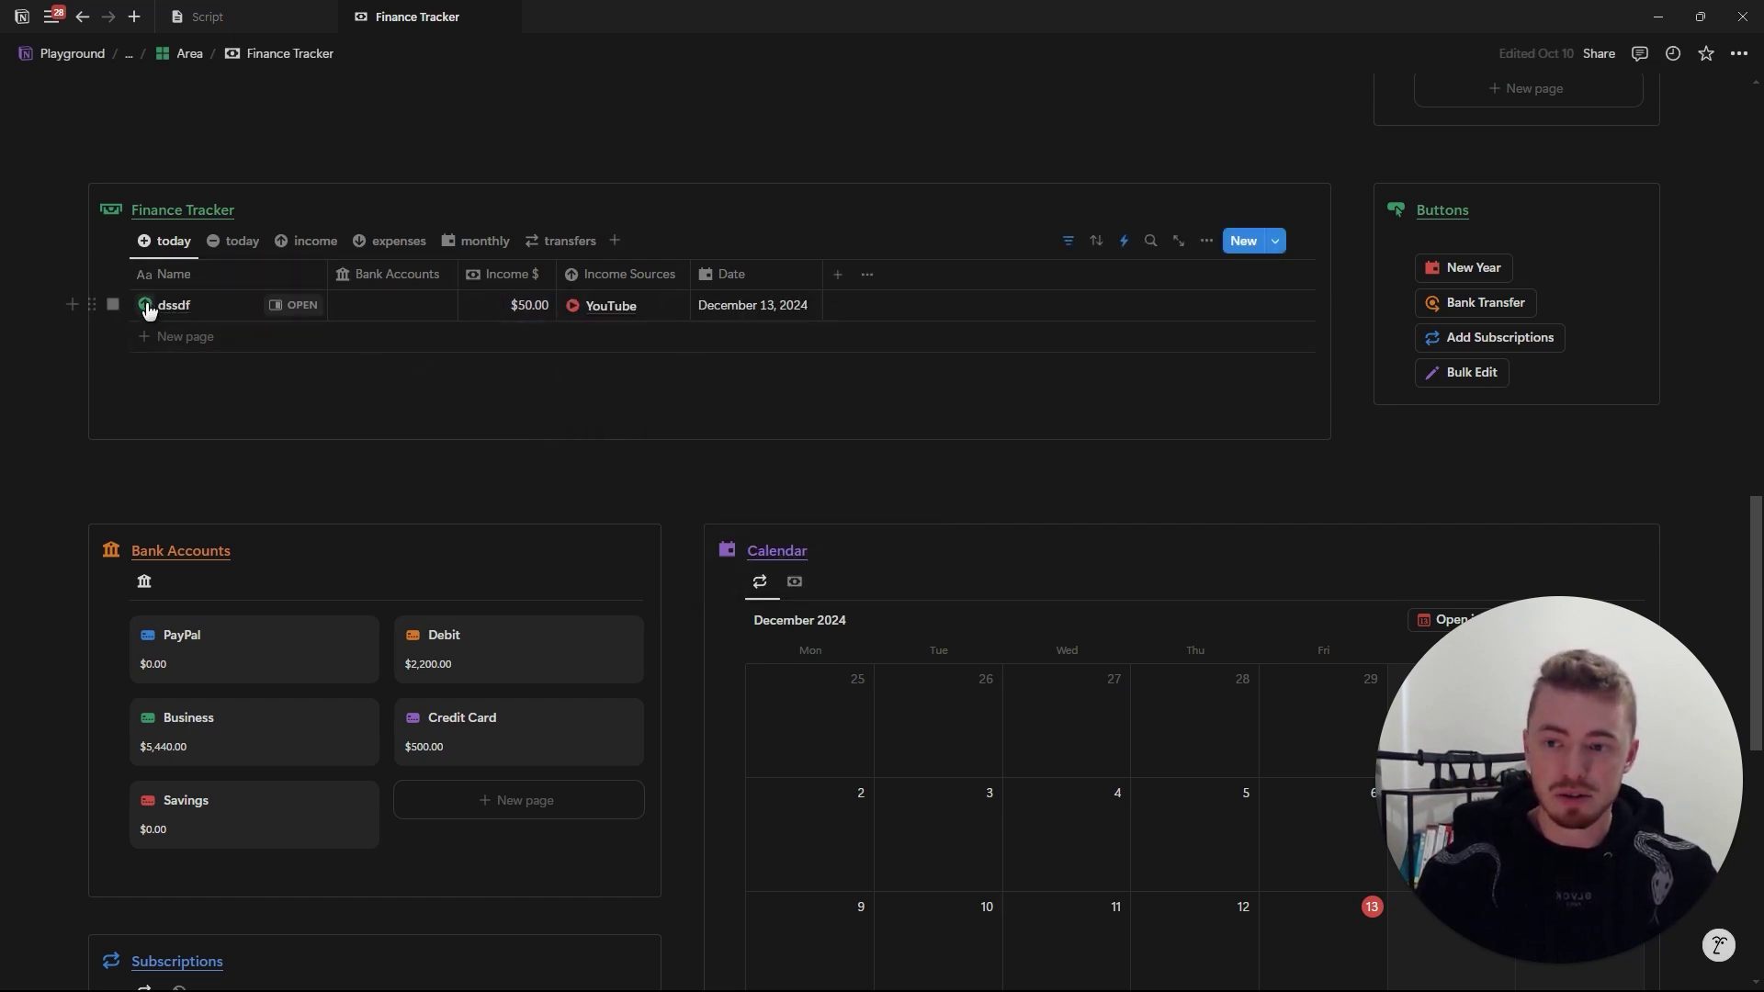
Add today's expense row 'dasd' with a $50 amount.
left_click(236, 240)
left_click(237, 313)
type("dasd")
key("Return")
left_click(520, 312)
type("50")
key("Return")
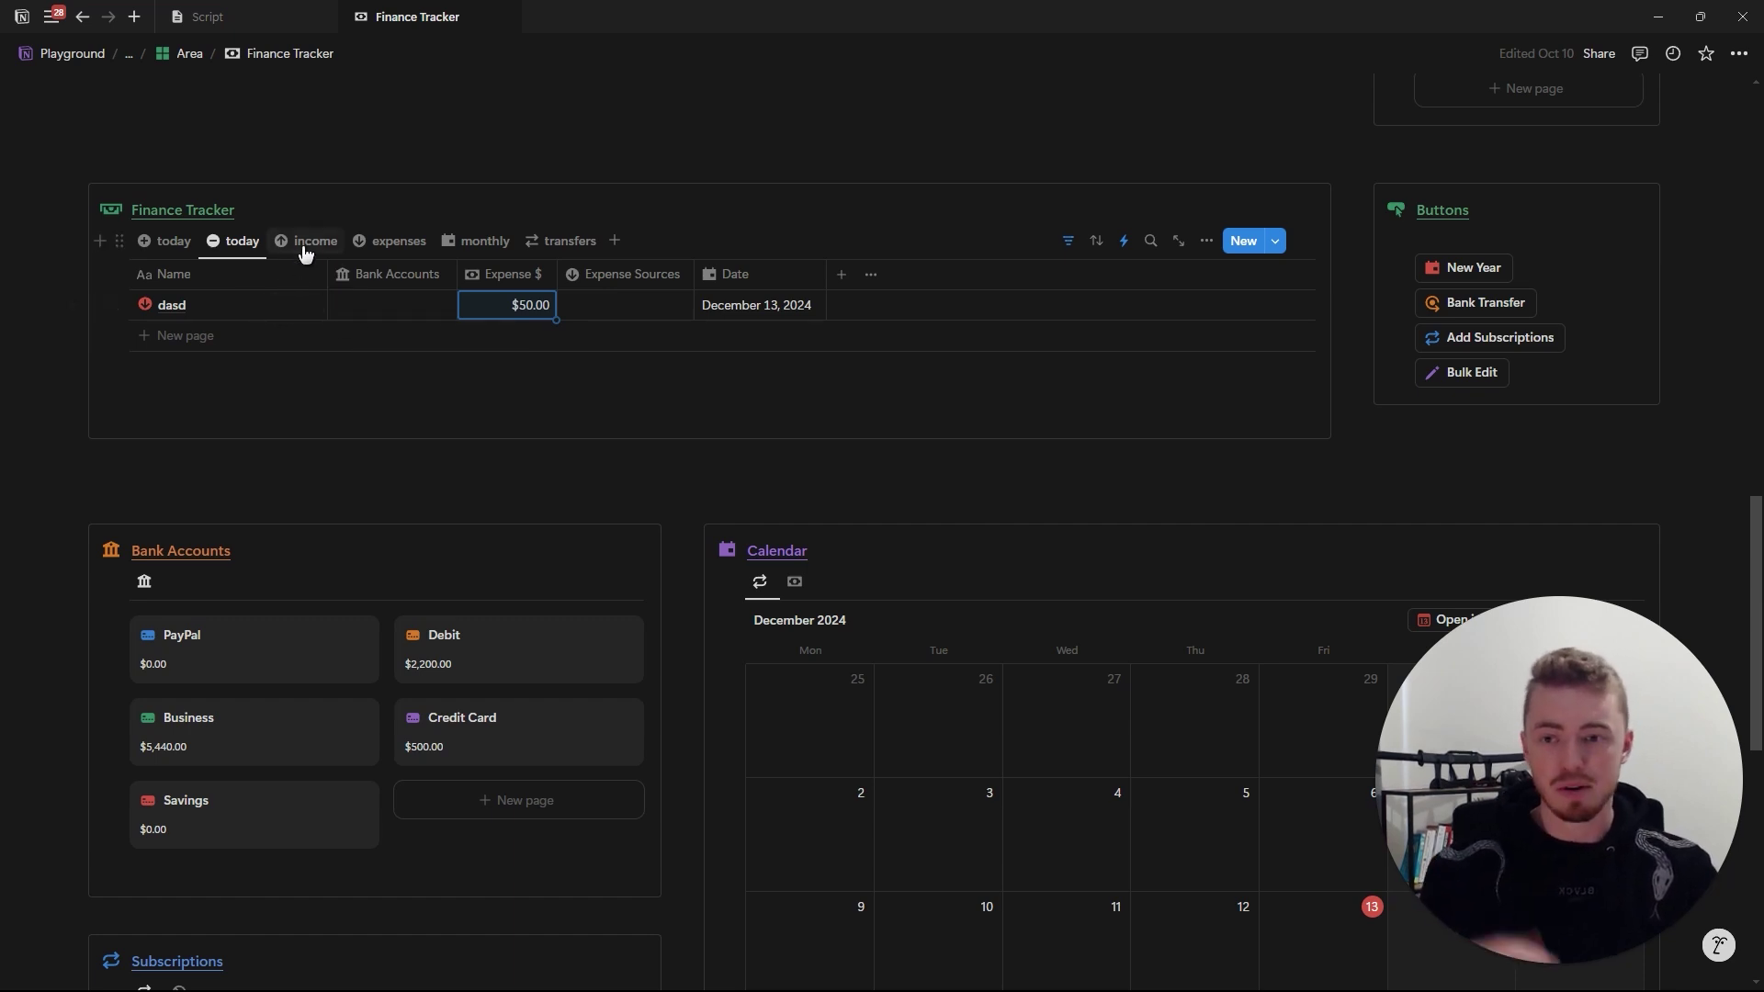
Browse the Income, Expenses and Monthly views and templates list, ending on today's expenses.
left_click(309, 245)
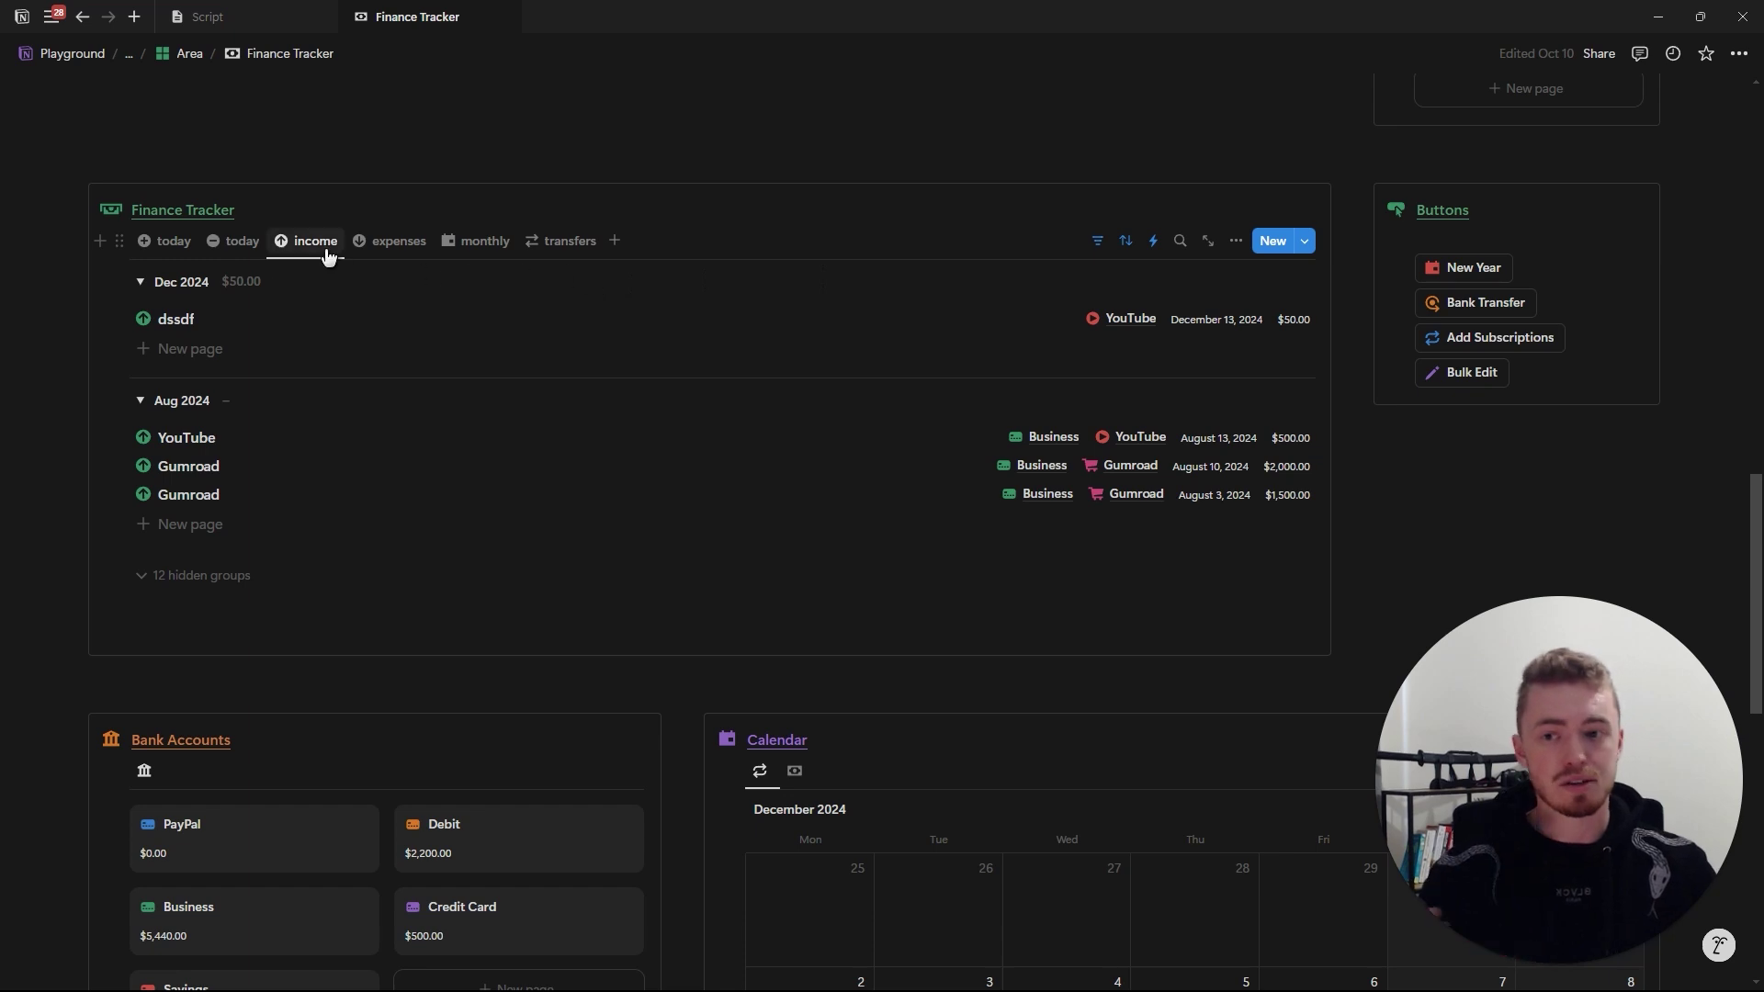
left_click(411, 242)
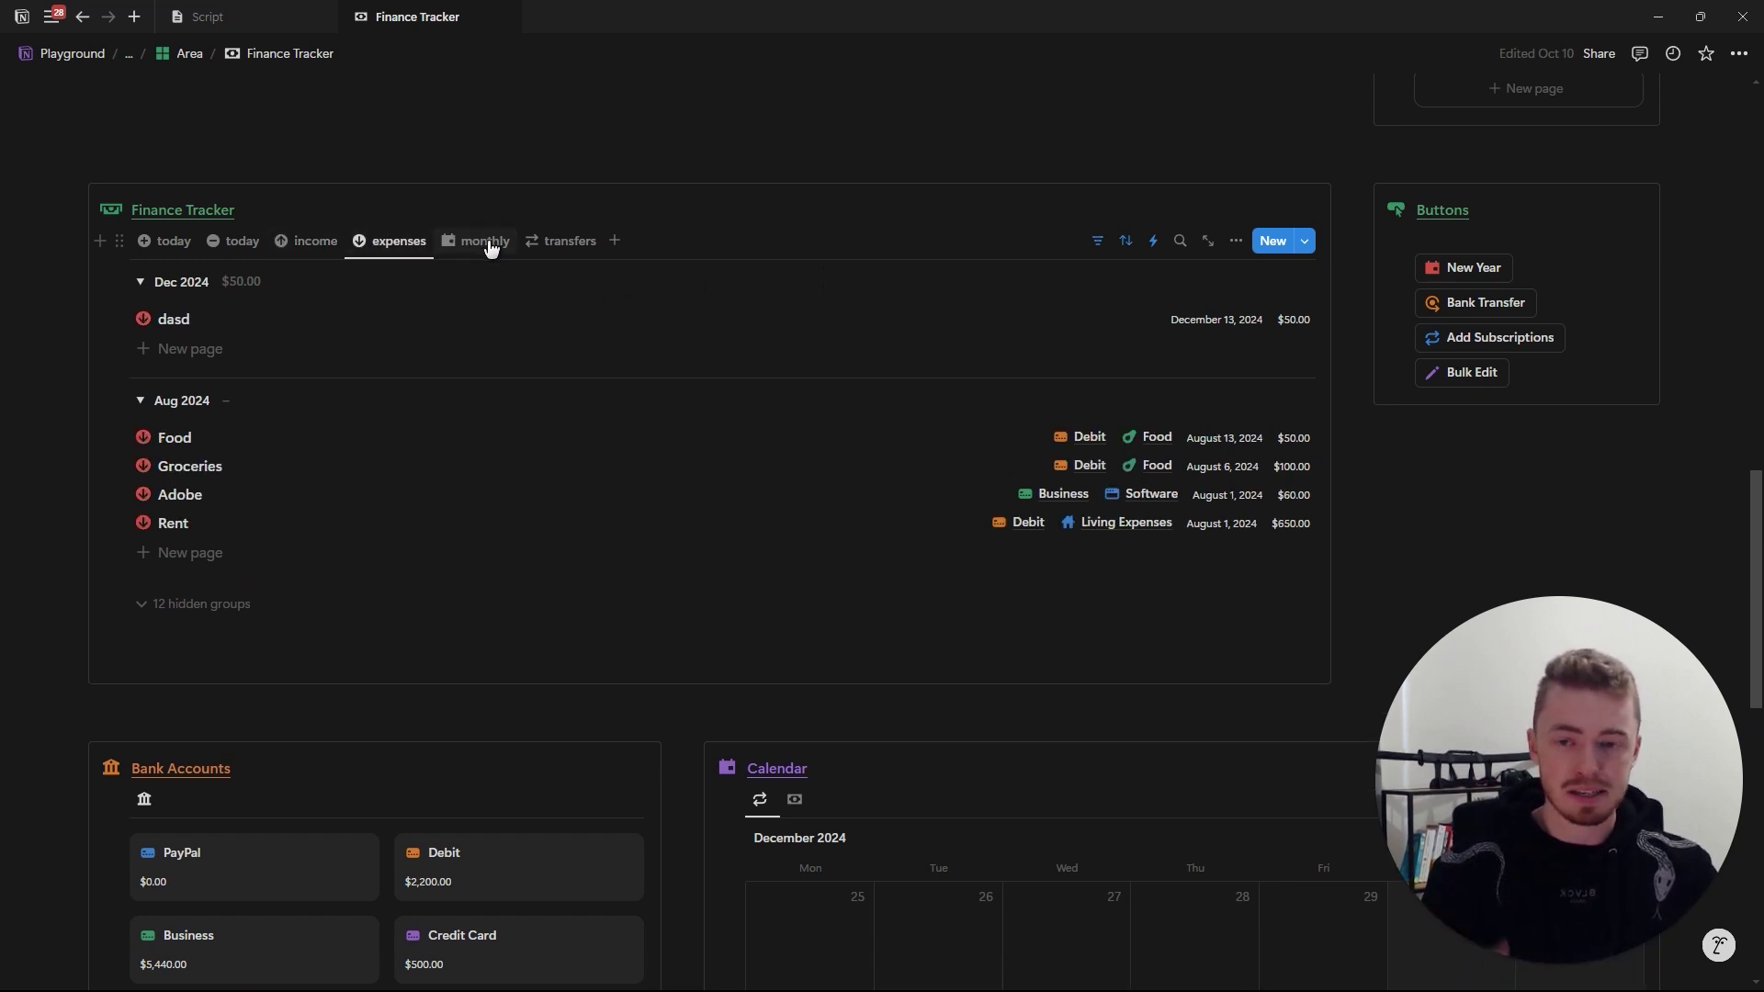
left_click(486, 243)
left_click(337, 243)
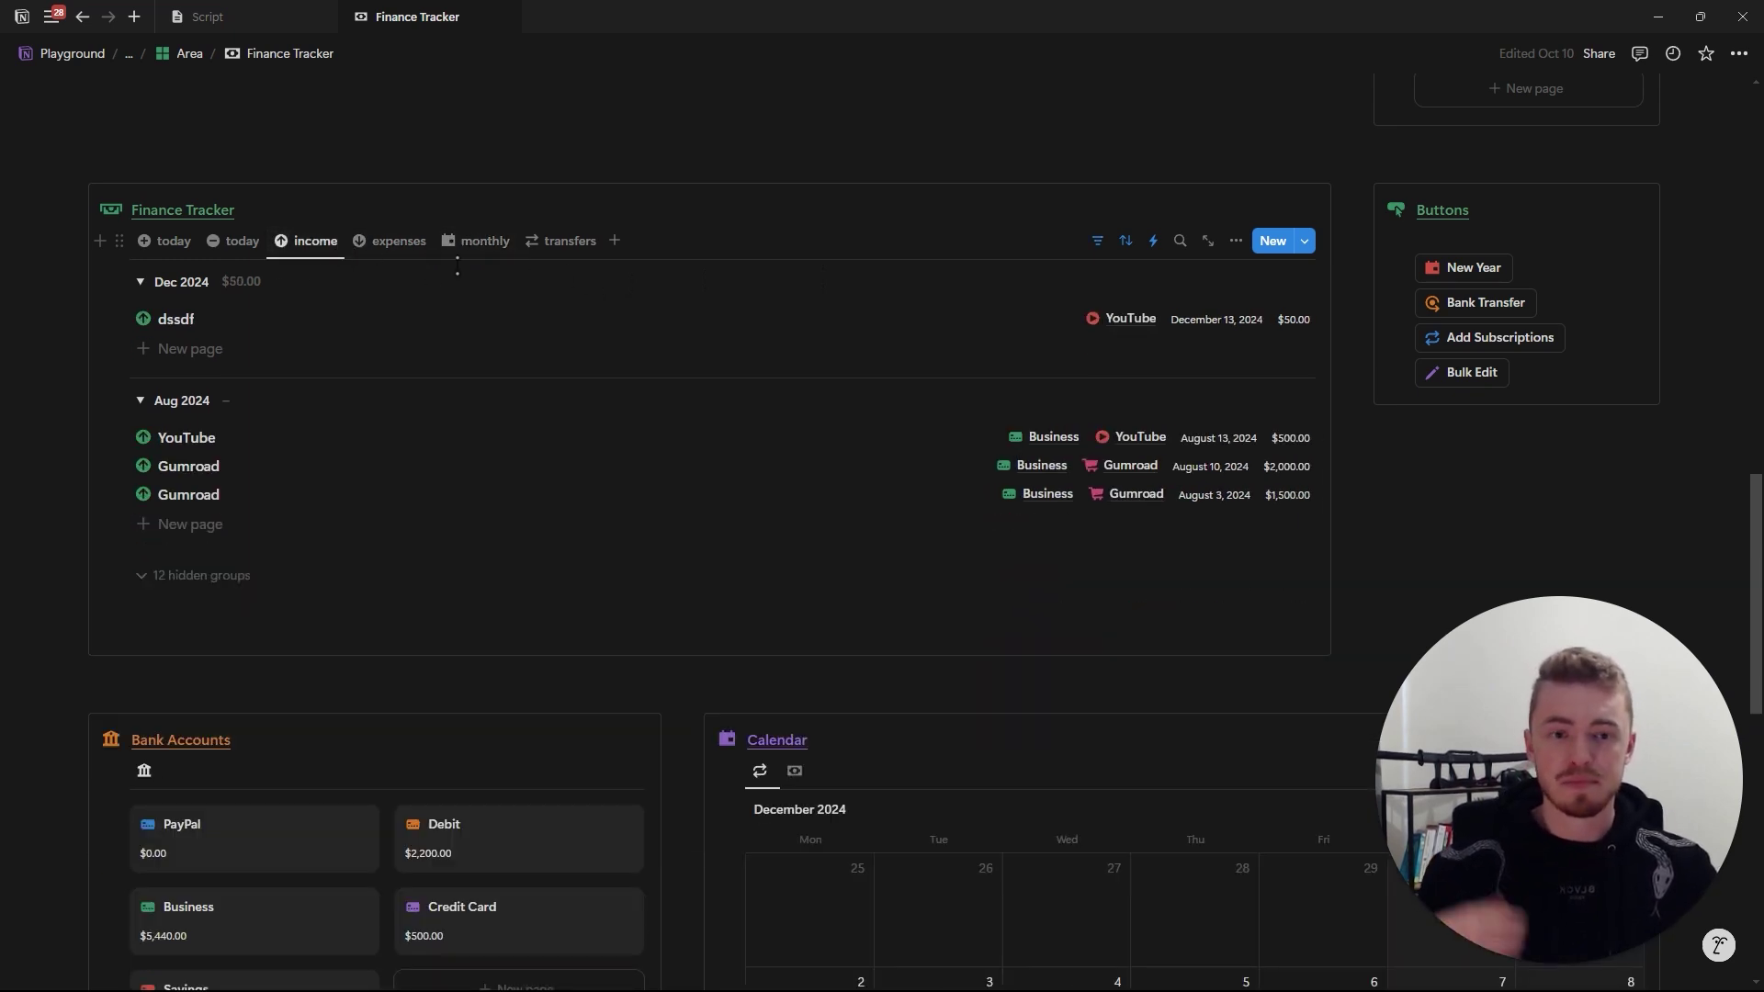
left_click(1305, 242)
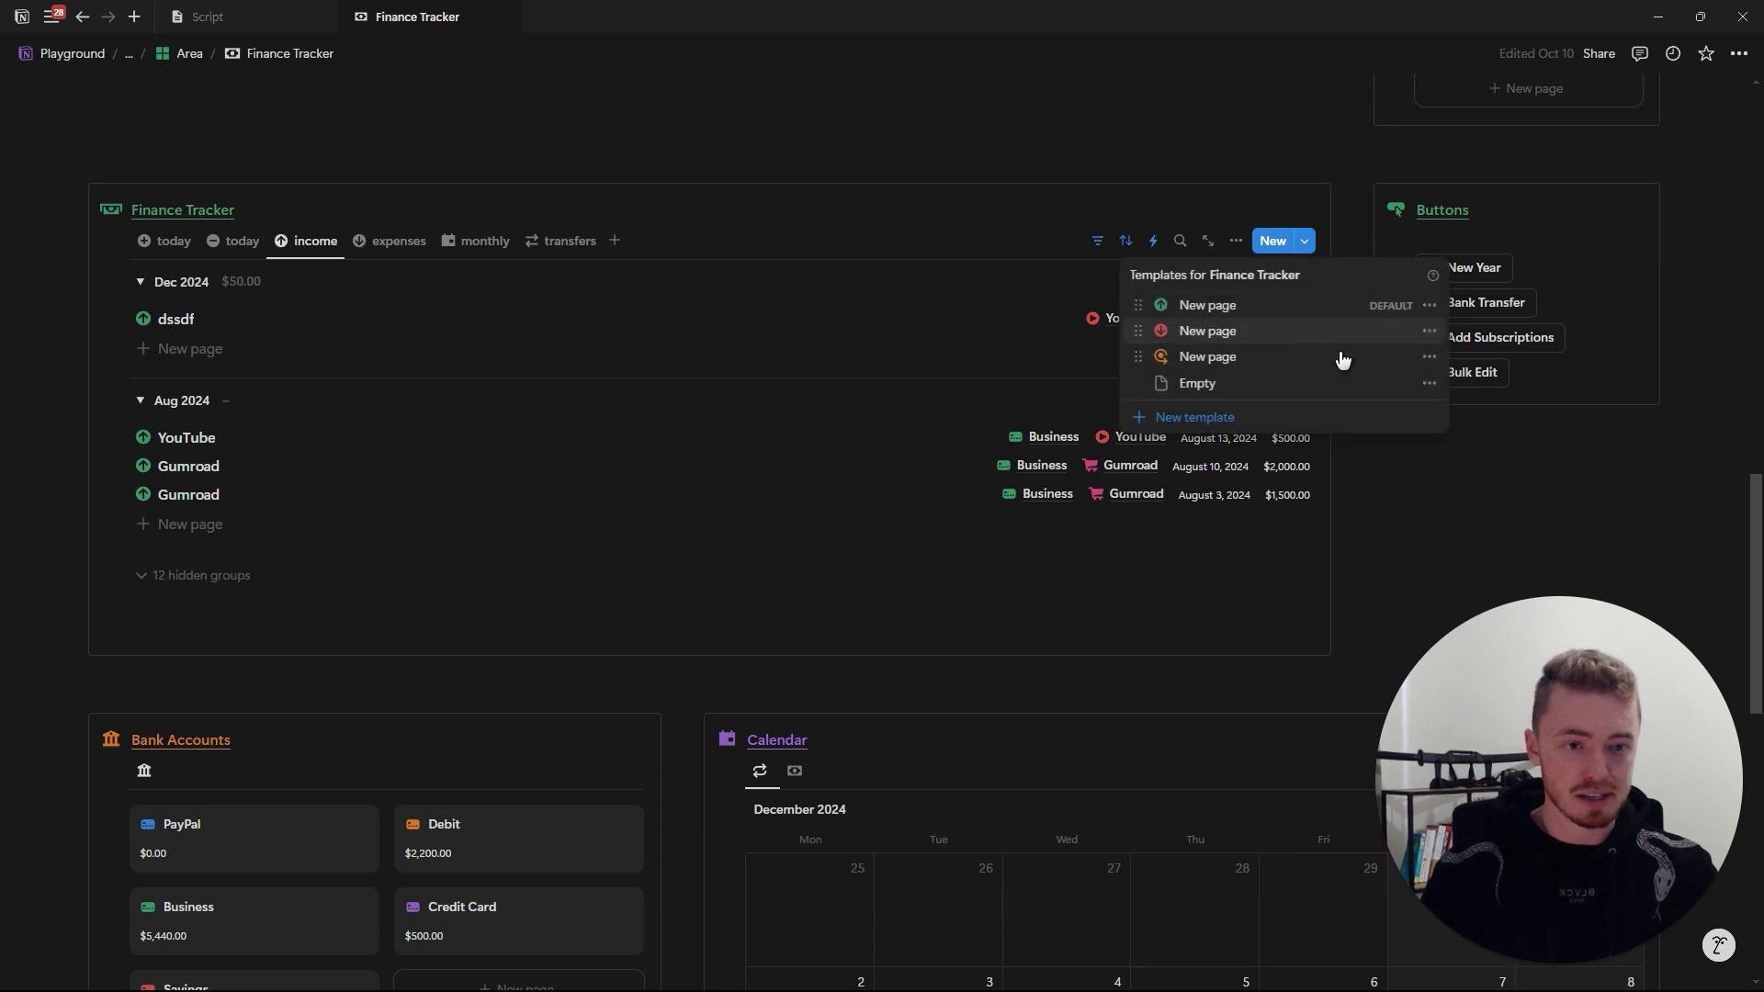
left_click(1305, 241)
left_click(248, 244)
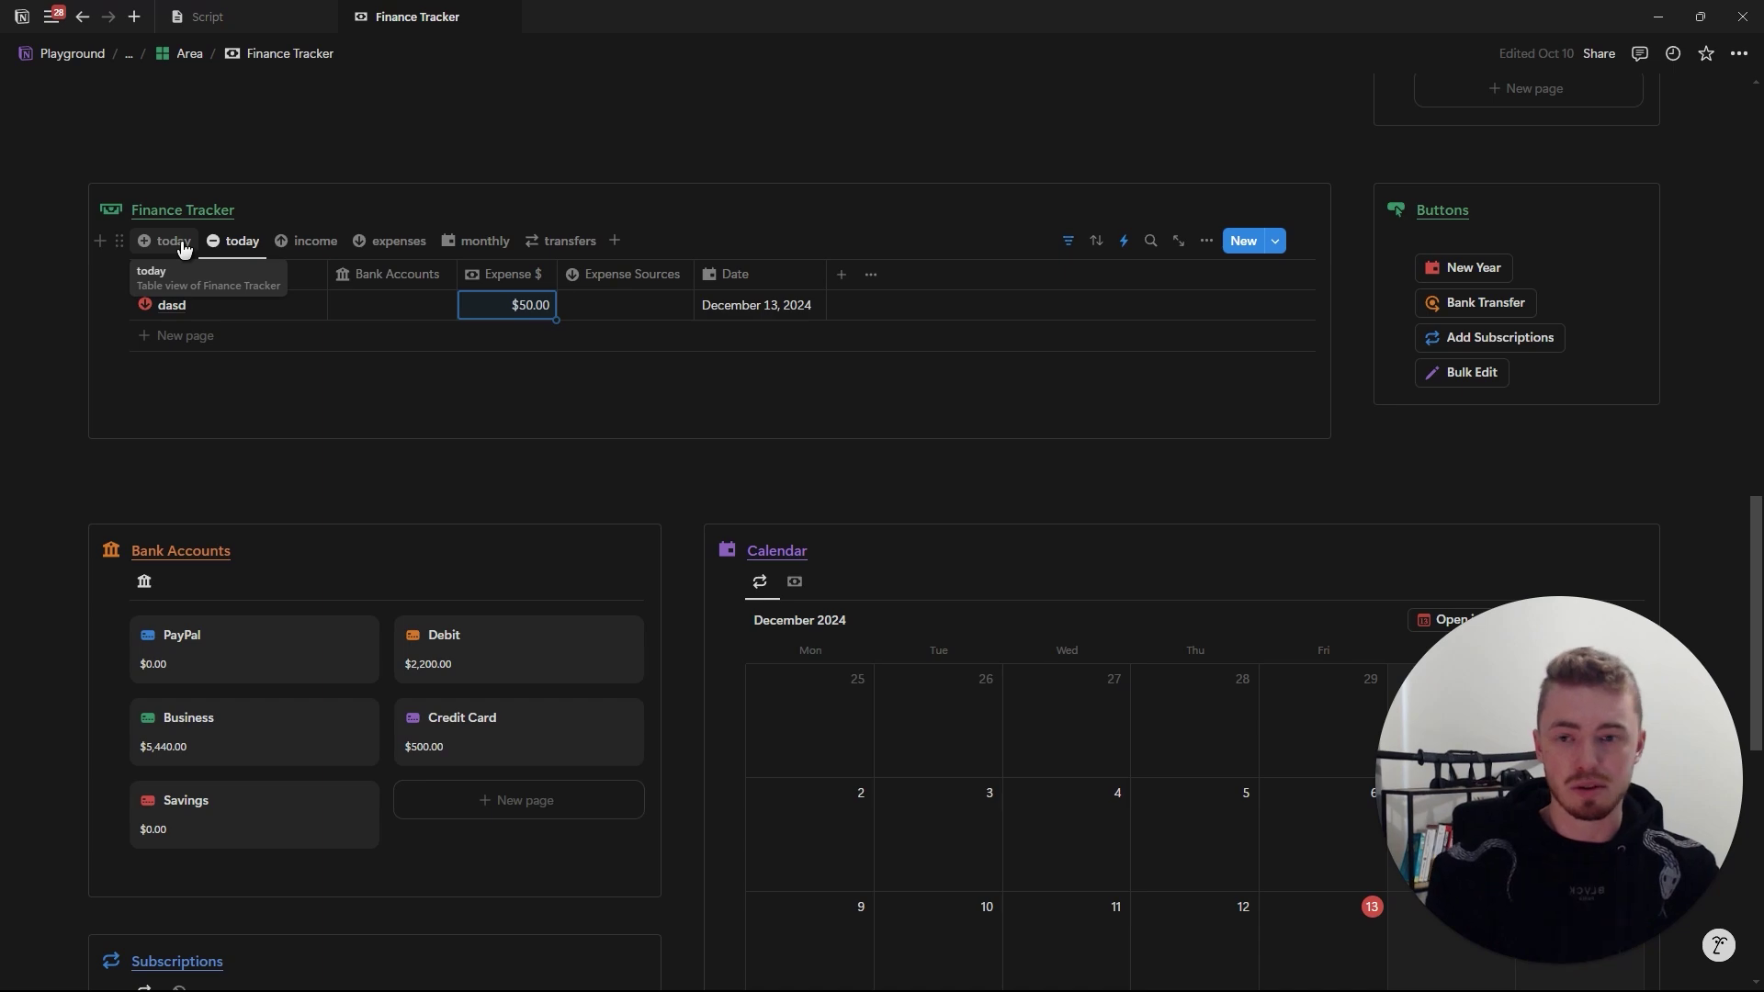
mouse_move(542, 373)
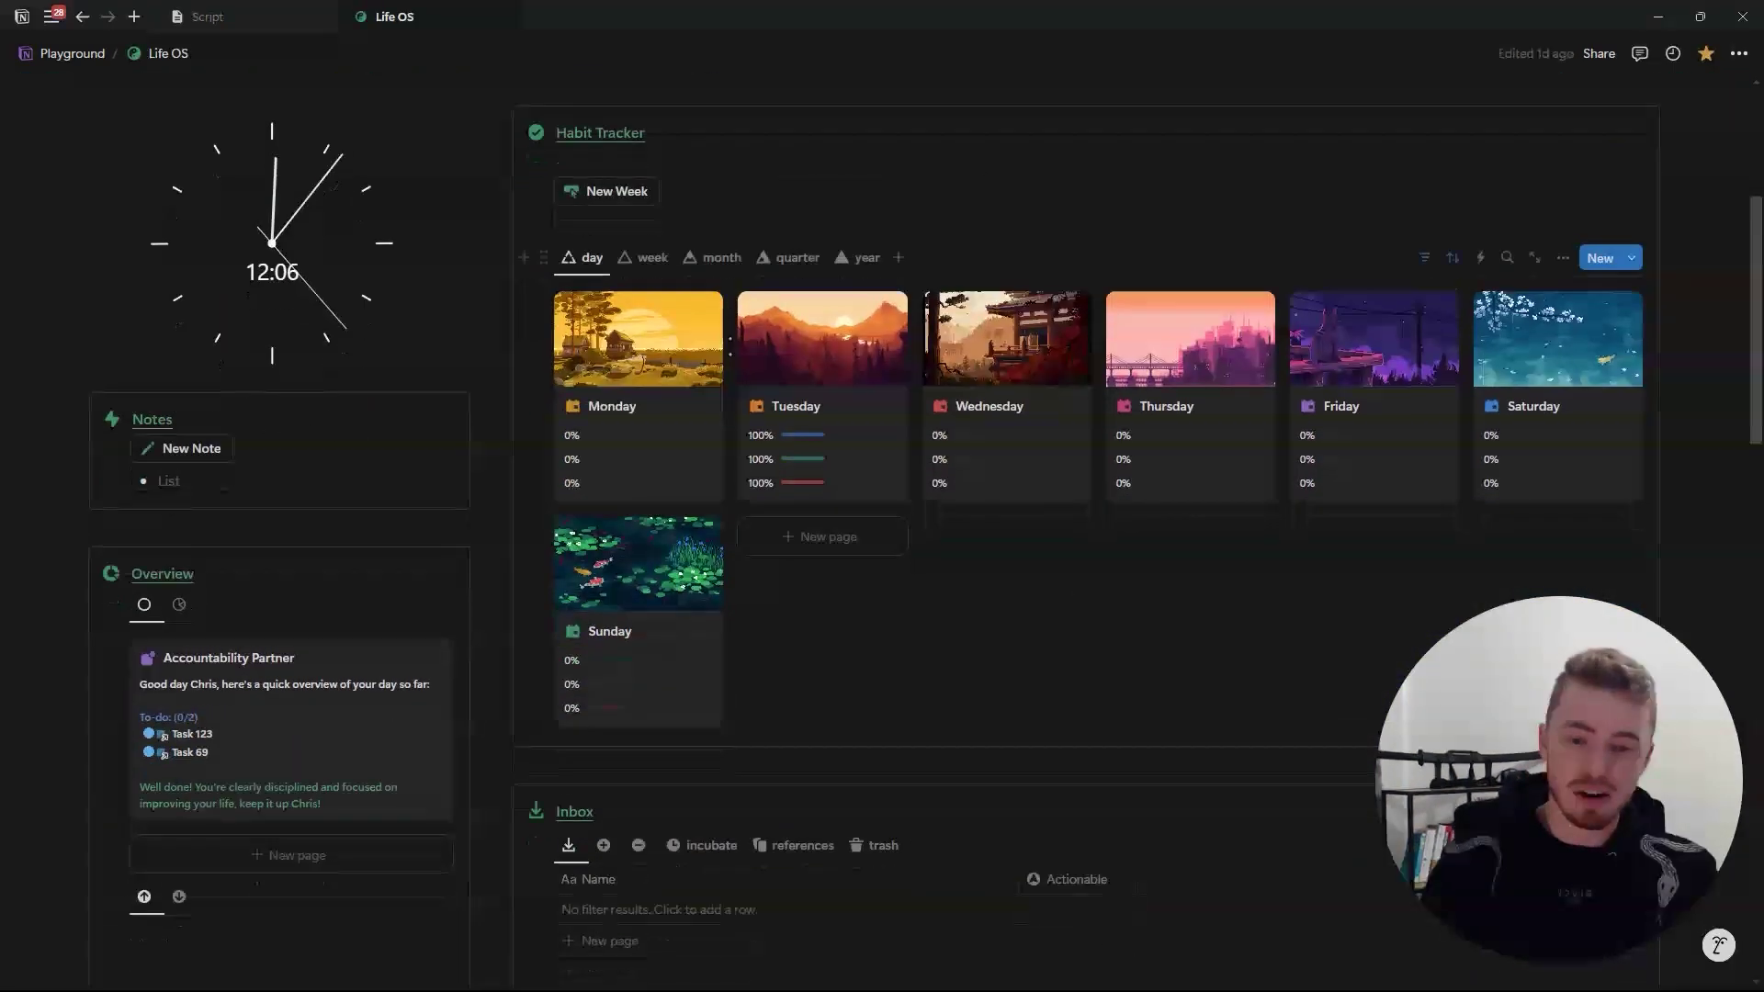
scroll(729, 361, "down", 10)
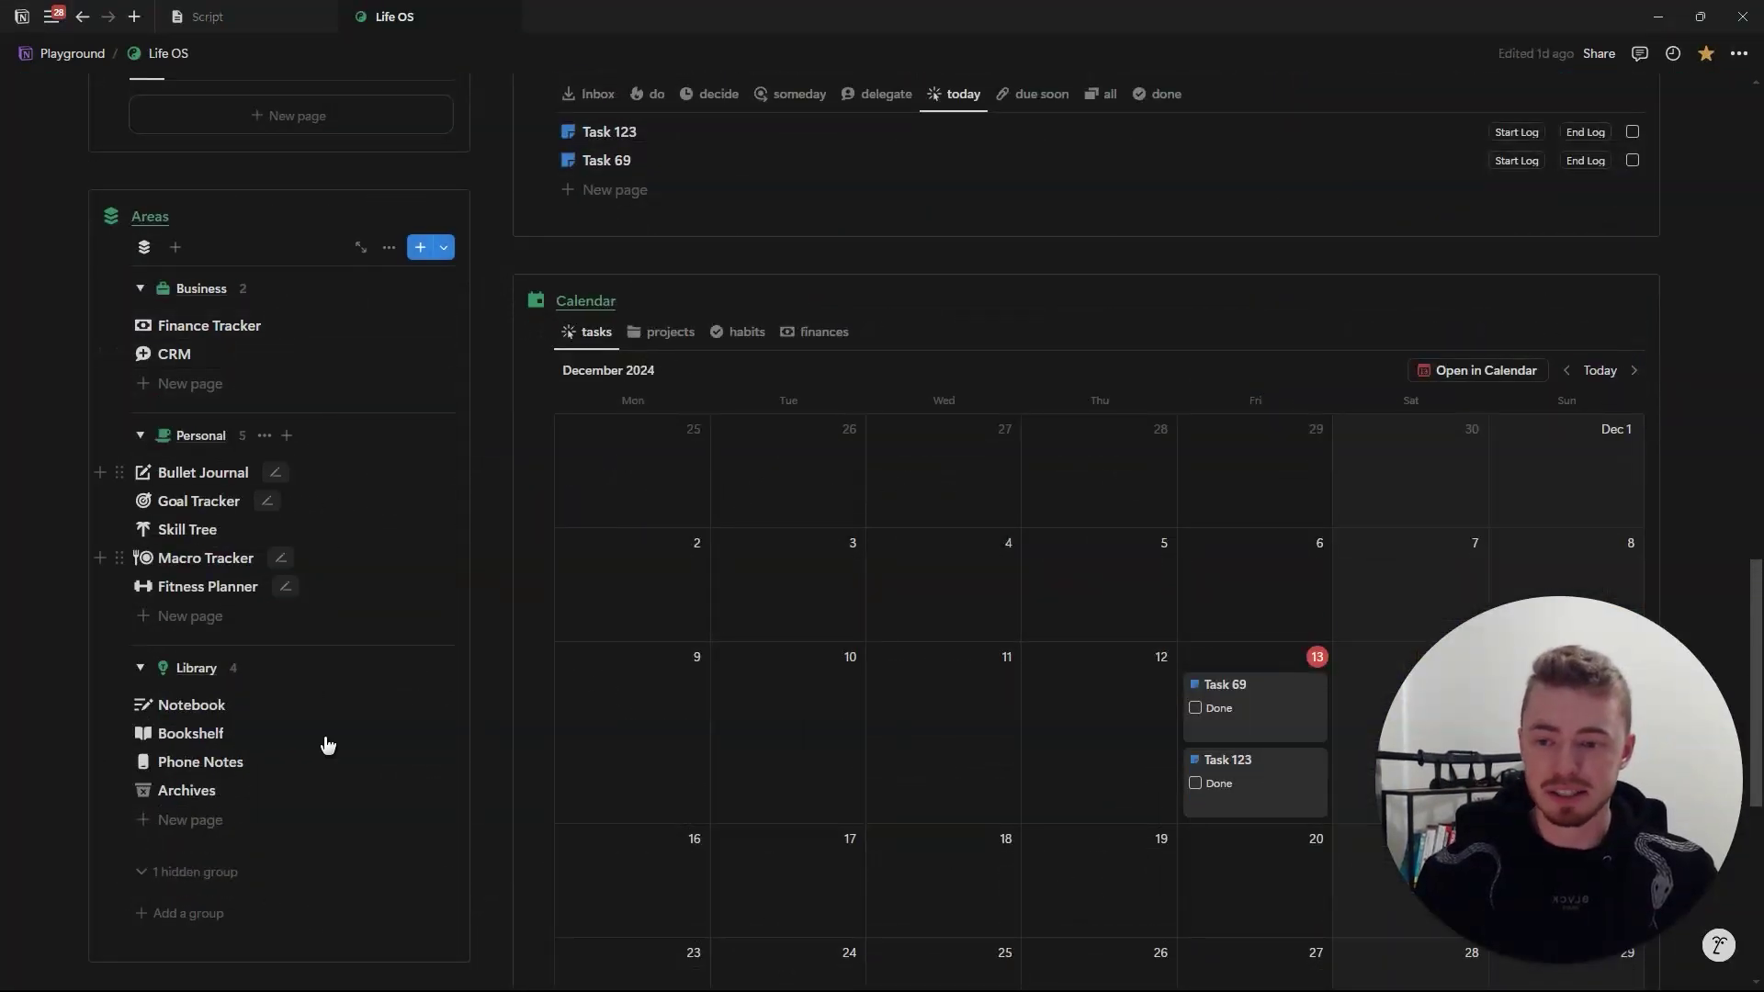